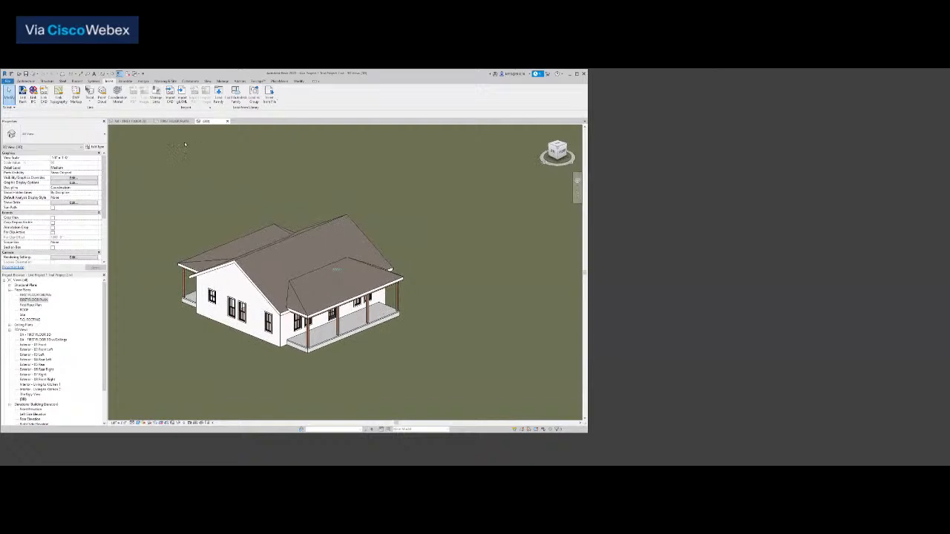
pyautogui.moveTo(562, 149); pyautogui.dragTo(524, 138)
pyautogui.moveTo(361, 322); pyautogui.dragTo(378, 346, button='middle')
pyautogui.scroll(3, 378, 346)
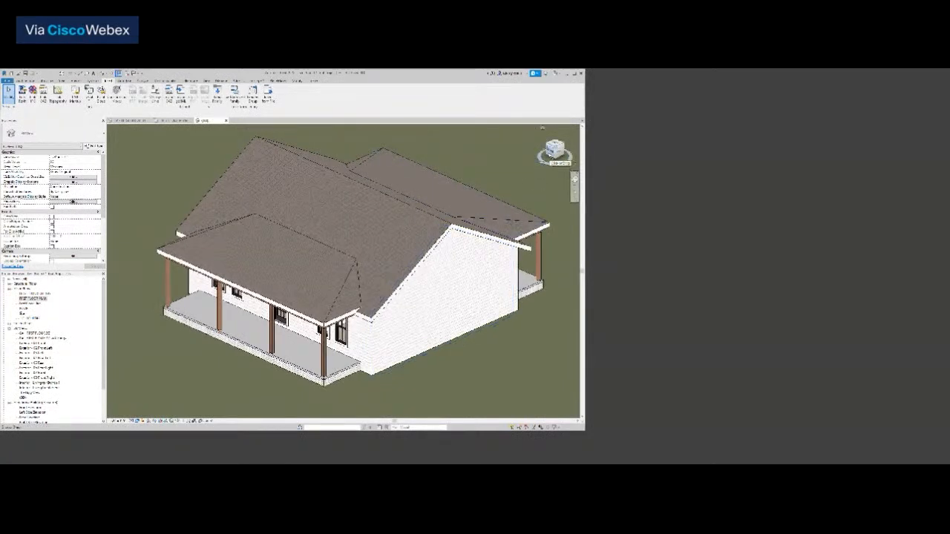
pyautogui.moveTo(349, 223)
pyautogui.keyDown('shift'); pyautogui.mouseDown(button='middle')
pyautogui.moveTo(171, 147)
pyautogui.moveTo(359, 265)
pyautogui.moveTo(423, 251)
pyautogui.mouseUp(button='middle'); pyautogui.keyUp('shift')
pyautogui.scroll(-1, 418, 253)
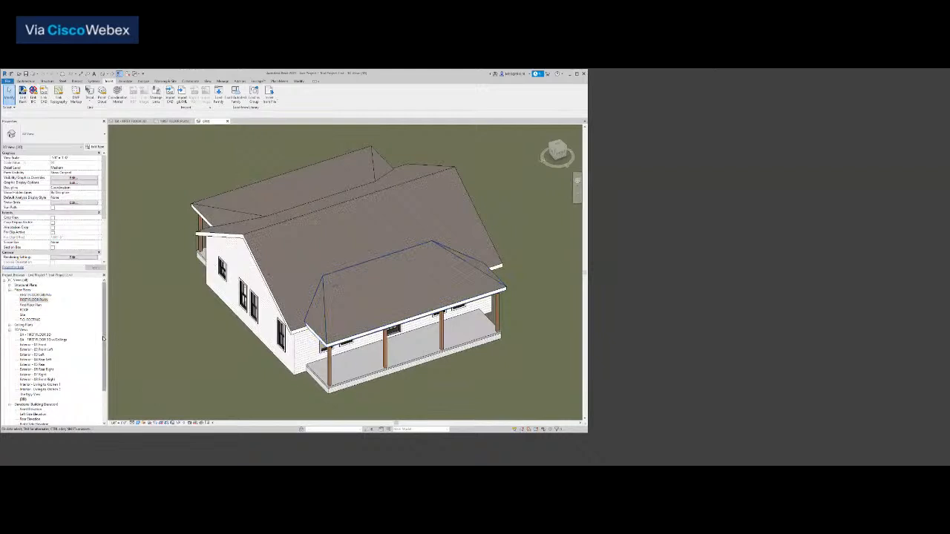
# Open sheet A101 and select its title block.
pyautogui.moveTo(104, 338); pyautogui.dragTo(104, 371)
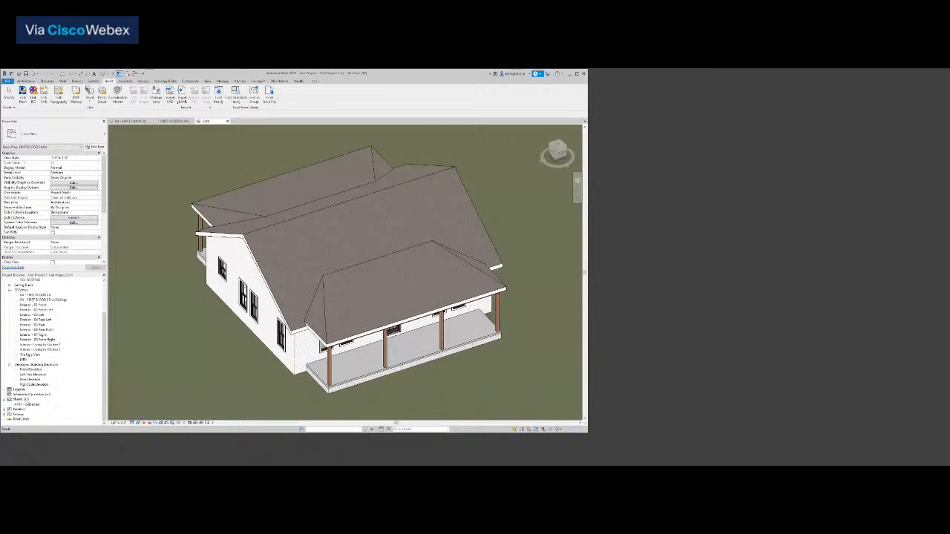
pyautogui.doubleClick(34, 404)
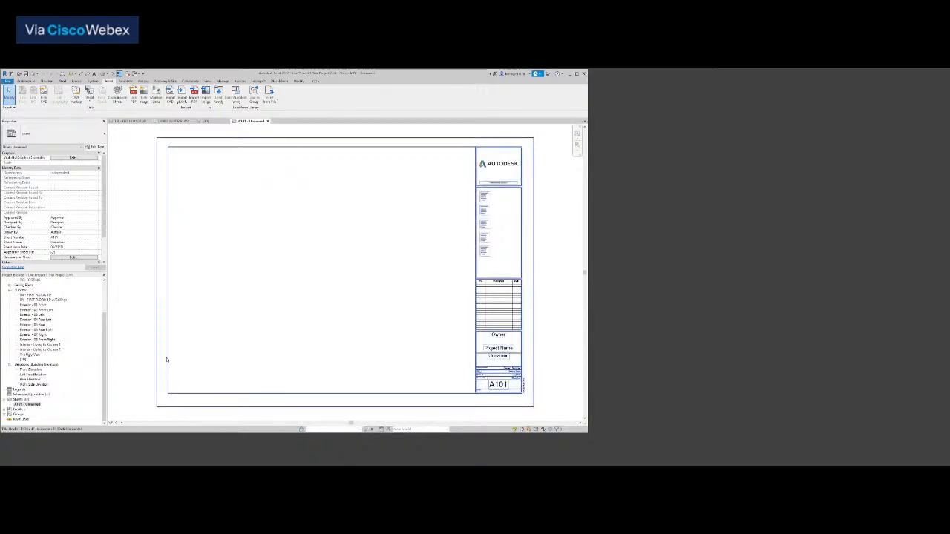
pyautogui.click(167, 360)
# Check which title block types are available in the project, leaving the current type in place.
pyautogui.click(76, 139)
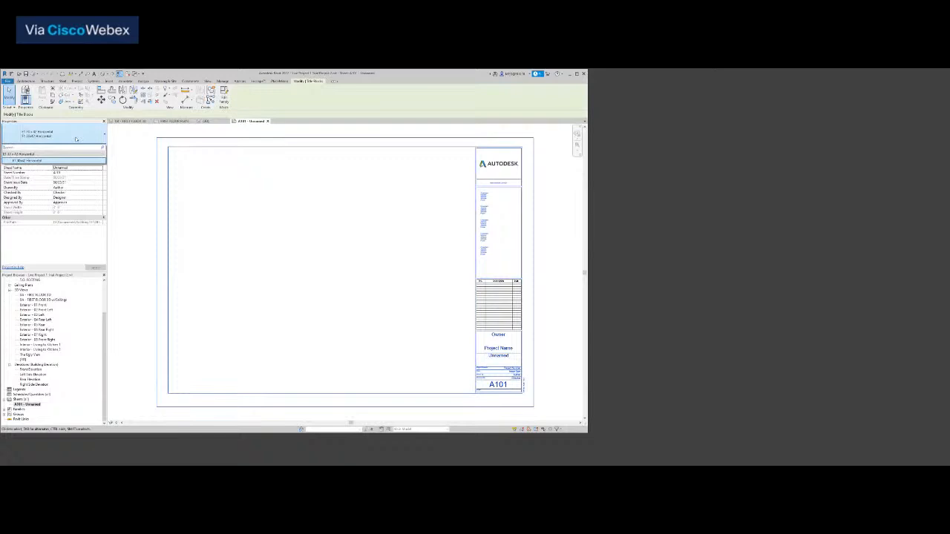
pyautogui.click(75, 139)
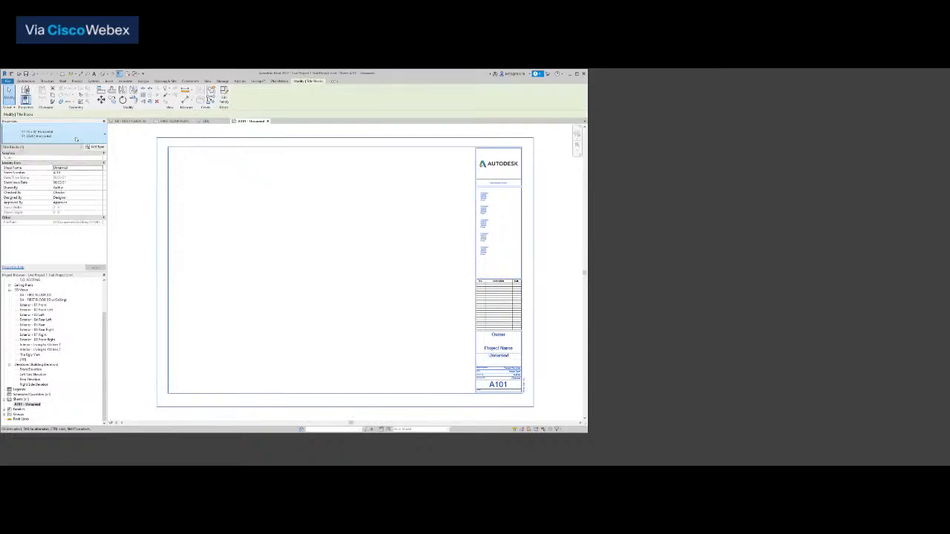
pyautogui.click(95, 147)
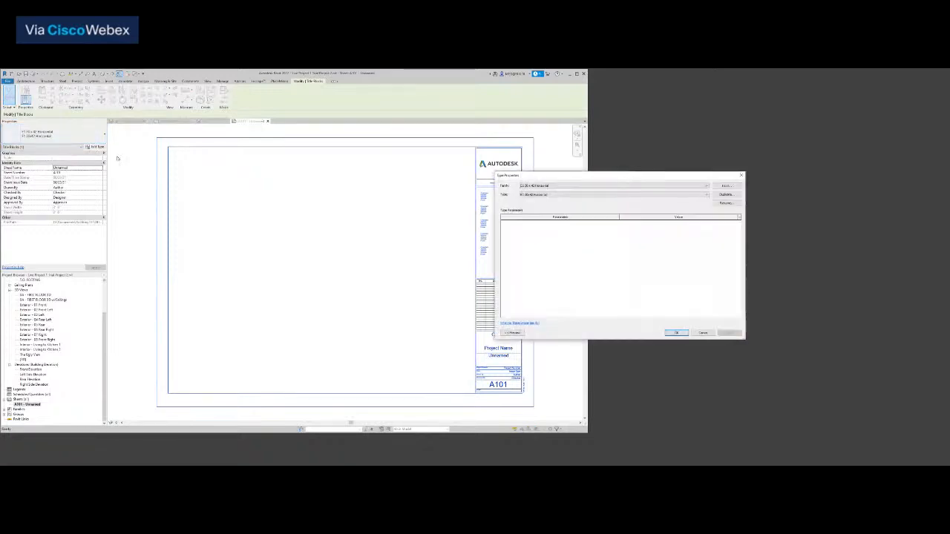
pyautogui.click(569, 195)
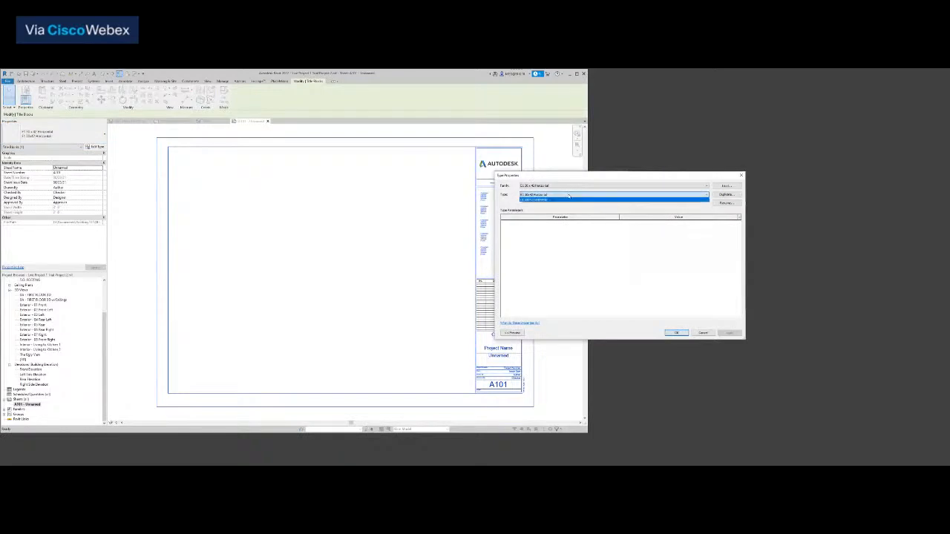
pyautogui.click(699, 332)
pyautogui.click(703, 334)
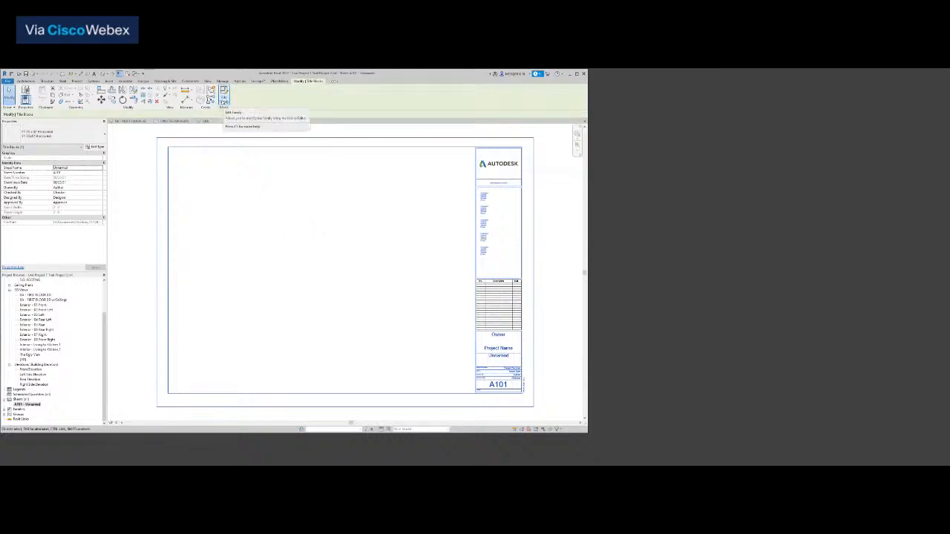
# Open the selected title block's family for editing and measure the sheet outline's overall width and height.
pyautogui.click(224, 102)
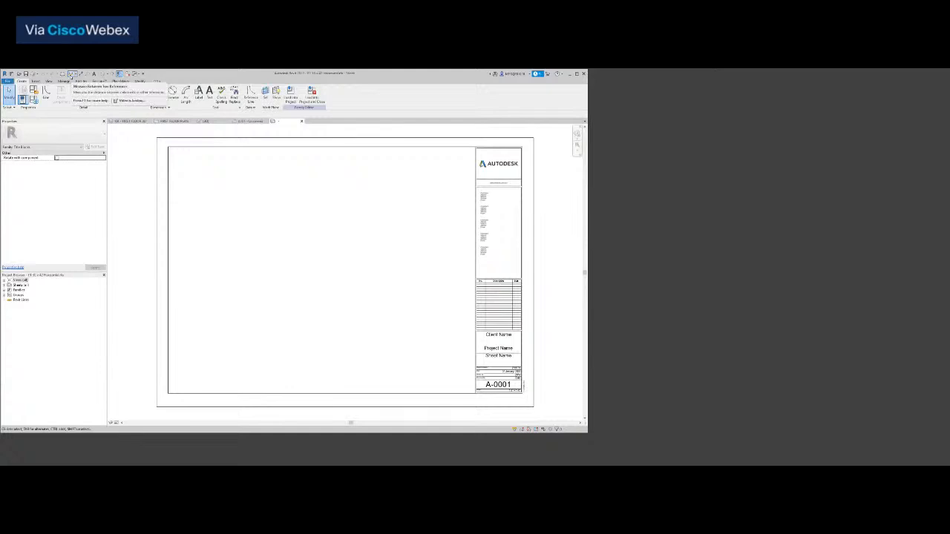
pyautogui.click(72, 74)
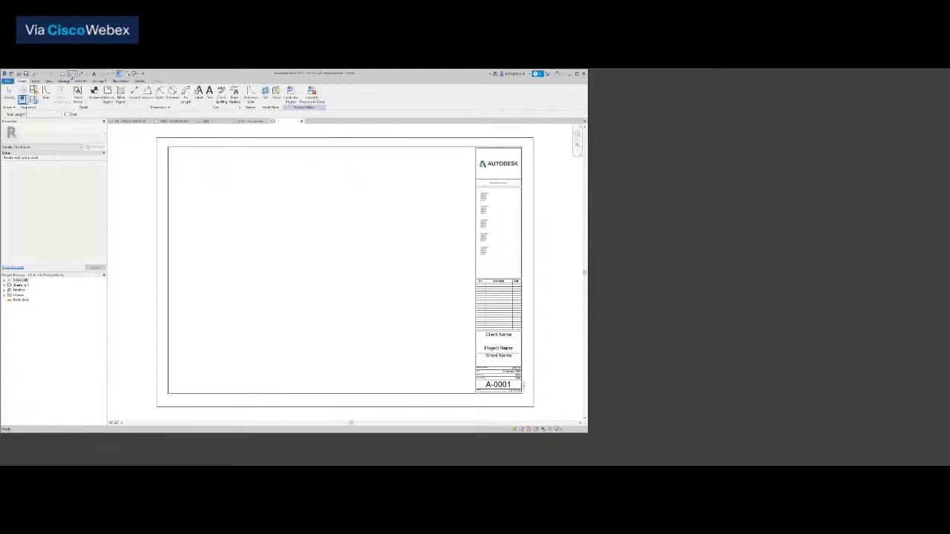
pyautogui.click(156, 272)
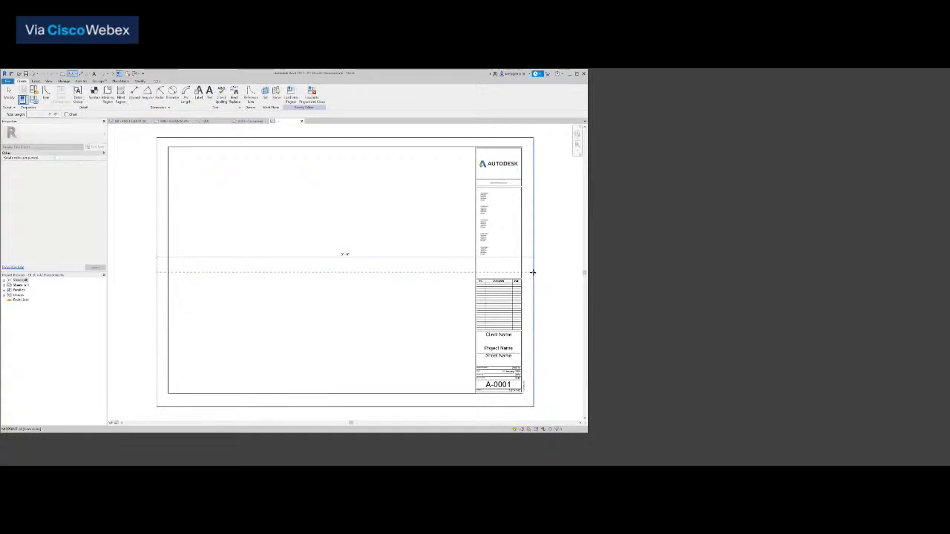
pyautogui.press('Escape')
pyautogui.press('Escape')
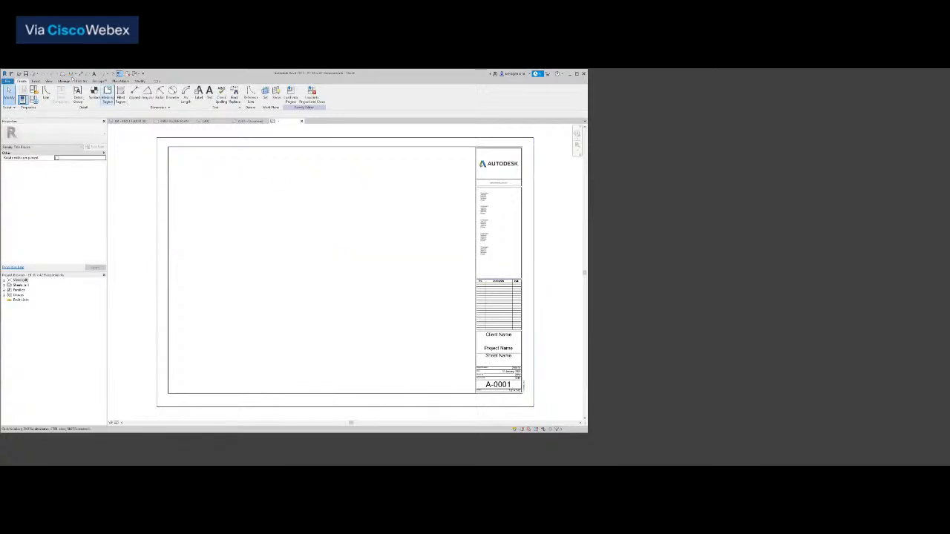
pyautogui.click(72, 74)
pyautogui.click(344, 137)
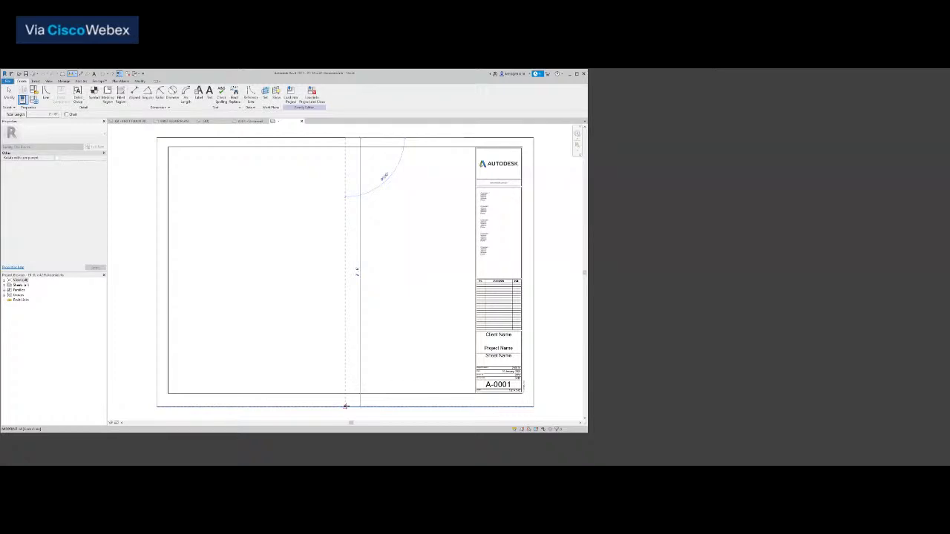
pyautogui.press('Escape')
pyautogui.press('Escape')
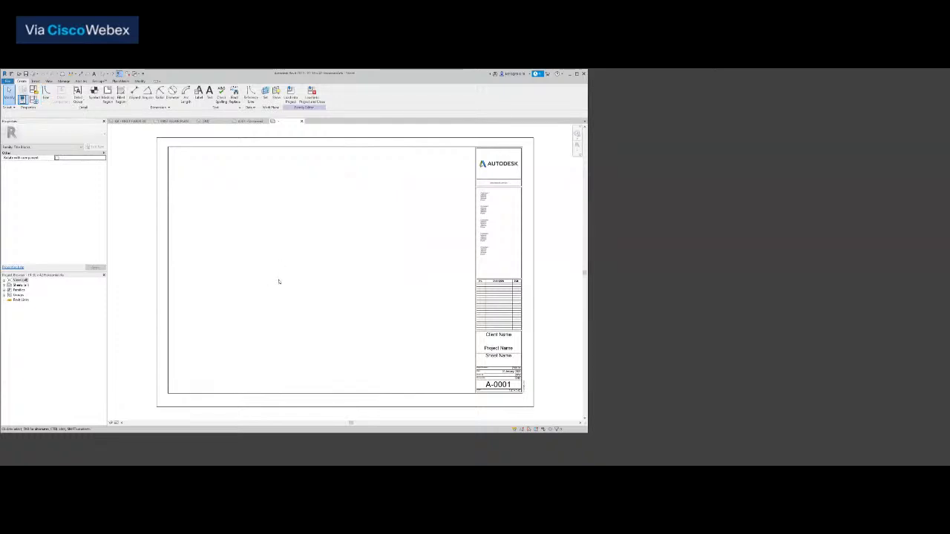
# Draw two guide lines: a 3' horizontal one from the outline's right edge and a 2' vertical one up from its bottom edge.
pyautogui.click(46, 93)
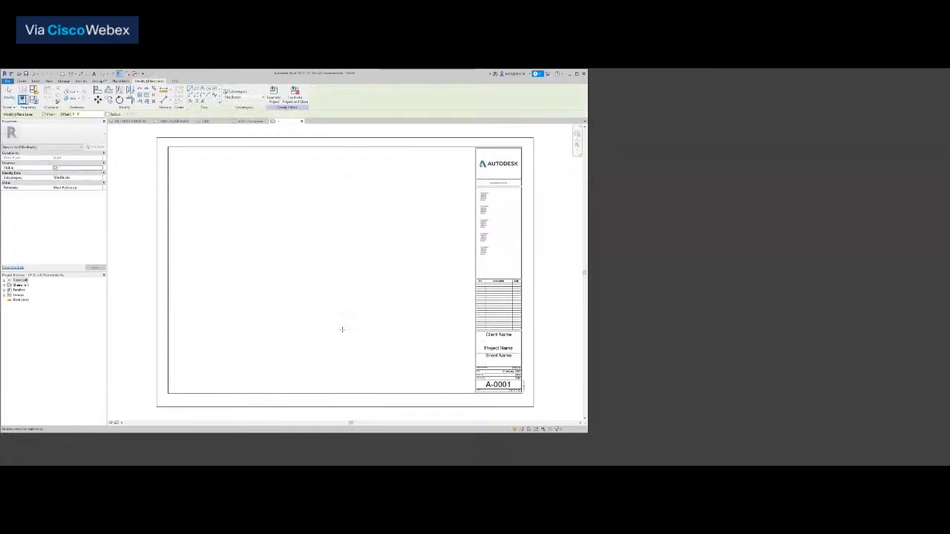
pyautogui.click(529, 323)
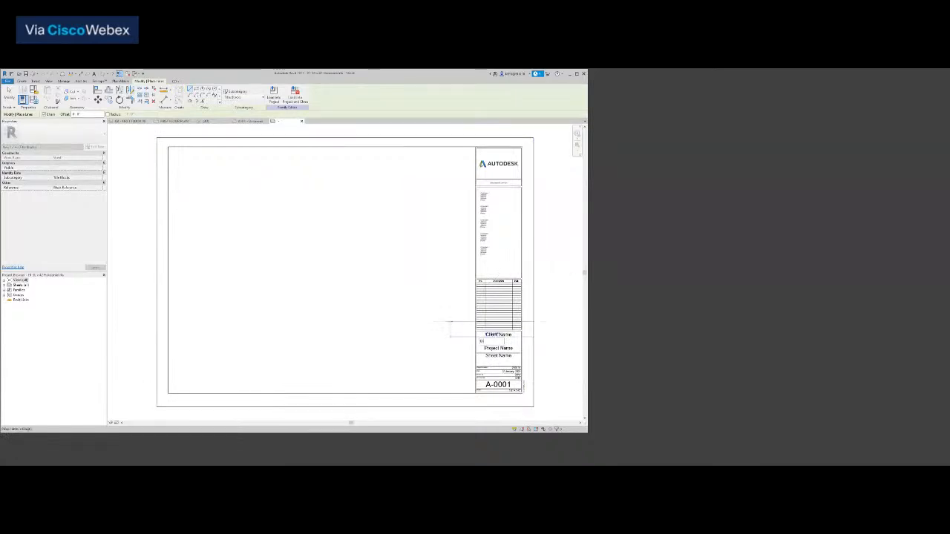
pyautogui.press('Return')
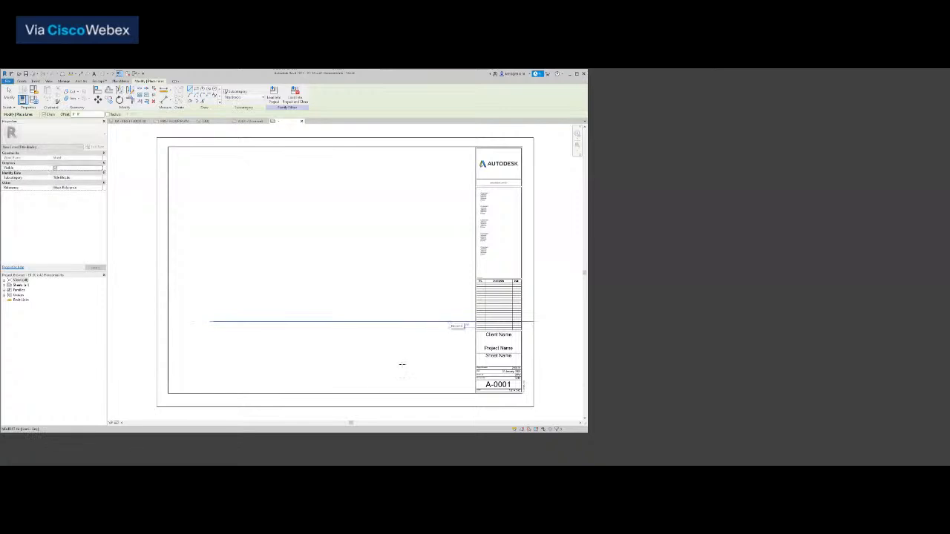
pyautogui.click(397, 399)
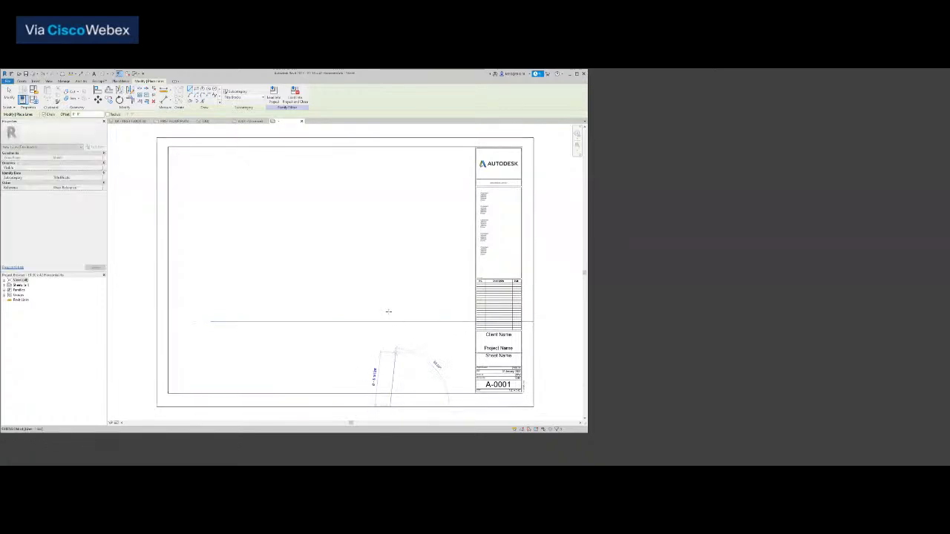
pyautogui.write('2')
pyautogui.press('Return')
pyautogui.press('Escape')
pyautogui.press('Escape')
# Move the left outline and inner border lines together so the outline meets the horizontal guide line's left end.
pyautogui.moveTo(191, 304); pyautogui.dragTo(136, 285)
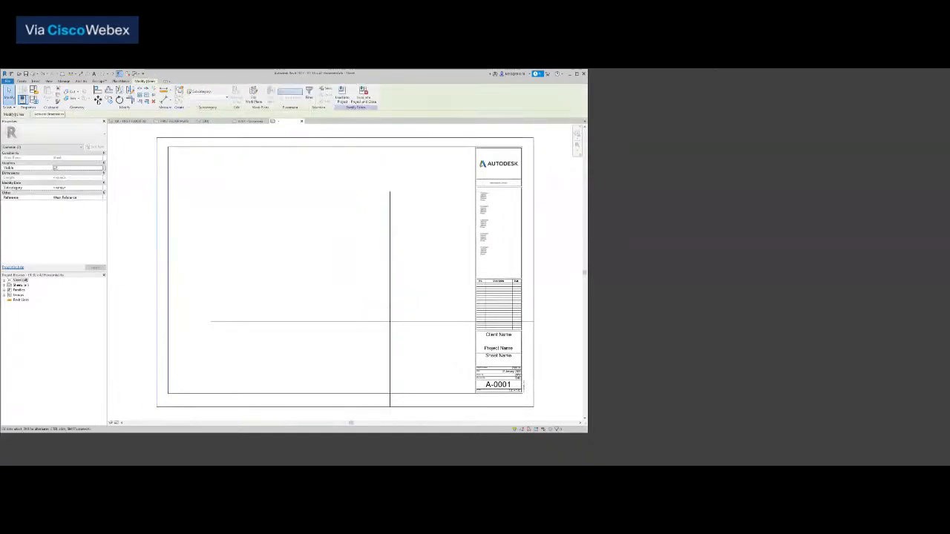
pyautogui.press('m')
pyautogui.press('v')
pyautogui.click(159, 322)
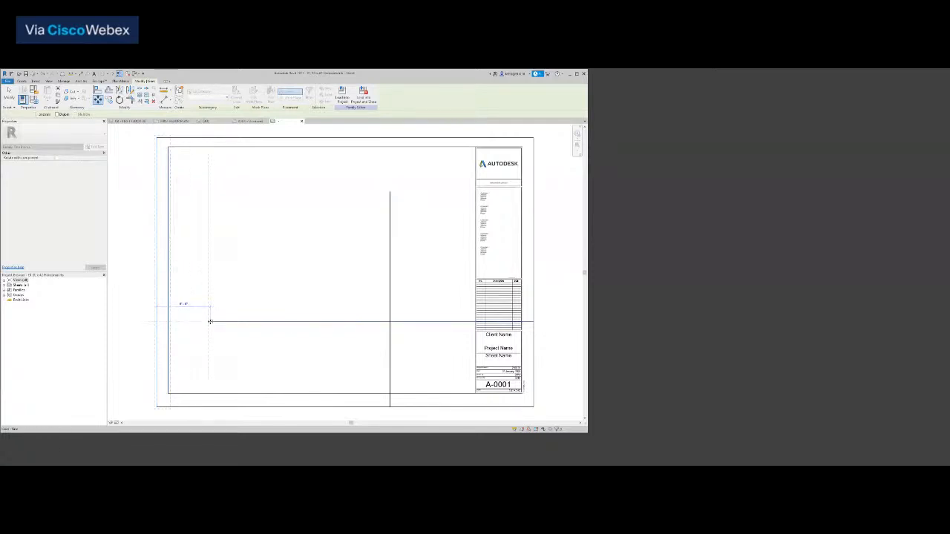
pyautogui.click(210, 322)
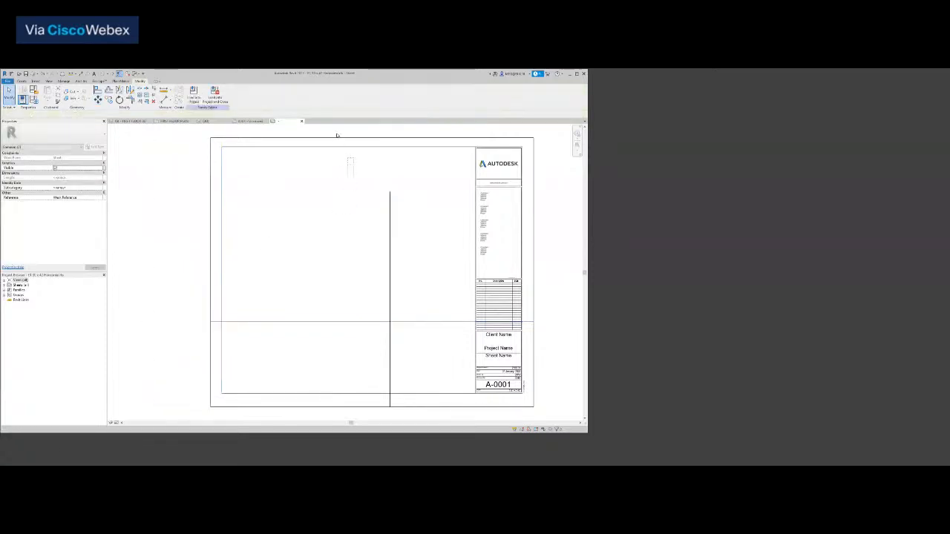
# Move the top outline and inner border lines down so the outline meets the vertical guide line's upper end.
pyautogui.moveTo(338, 136); pyautogui.dragTo(334, 132)
pyautogui.press('m')
pyautogui.press('v')
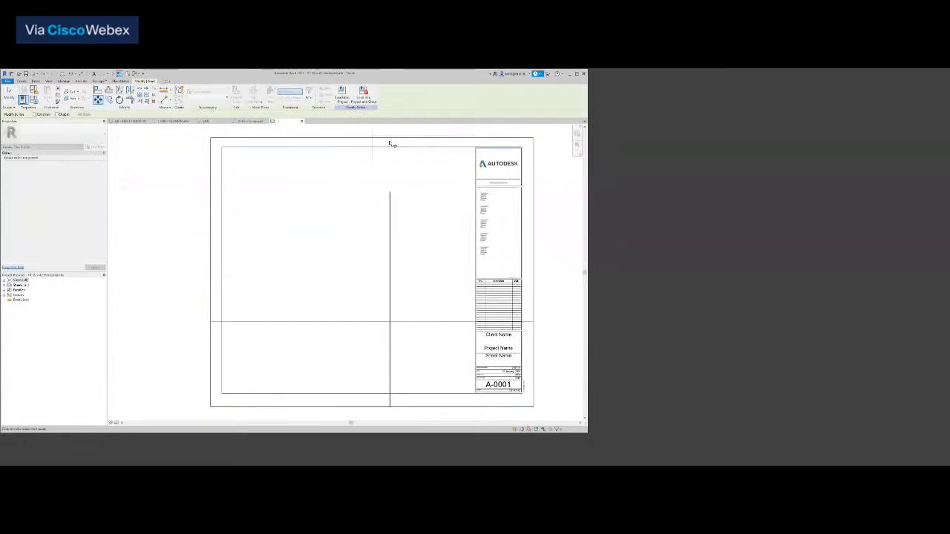
pyautogui.click(390, 138)
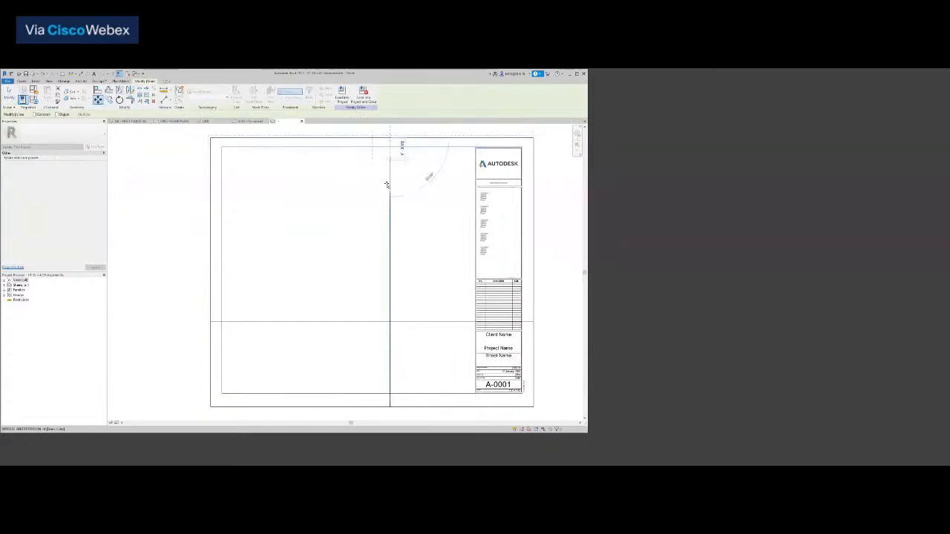
pyautogui.click(389, 193)
pyautogui.press('Escape')
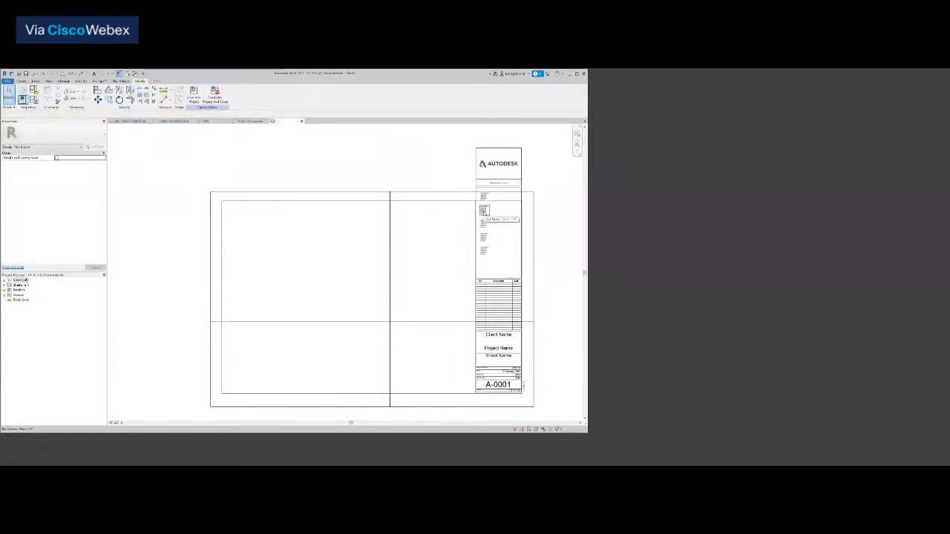
# Measure the resized sheet outline's overall width and height.
pyautogui.click(72, 75)
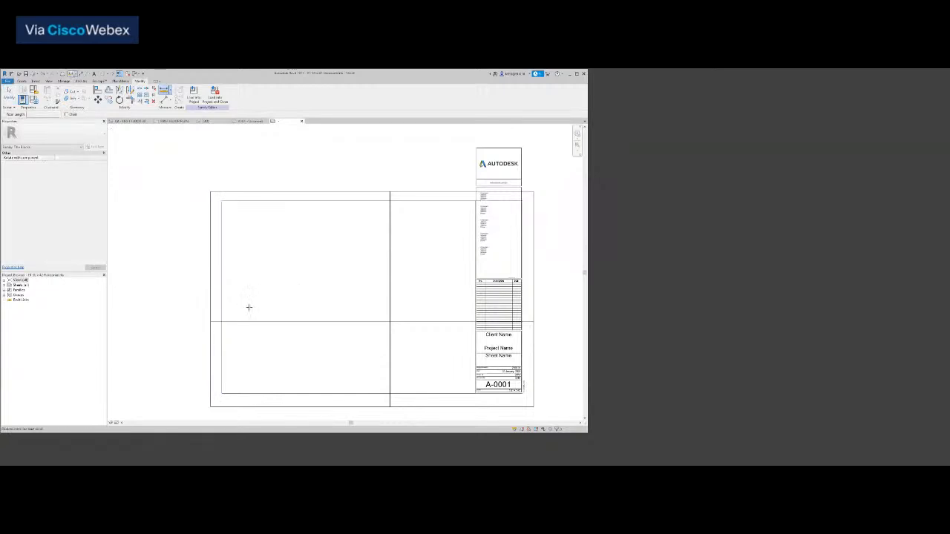
pyautogui.click(210, 289)
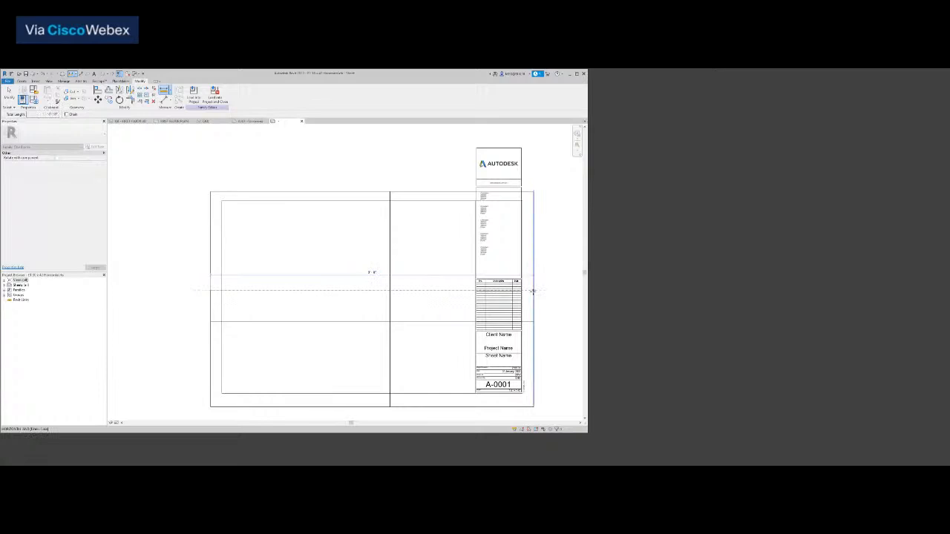
pyautogui.press('Escape')
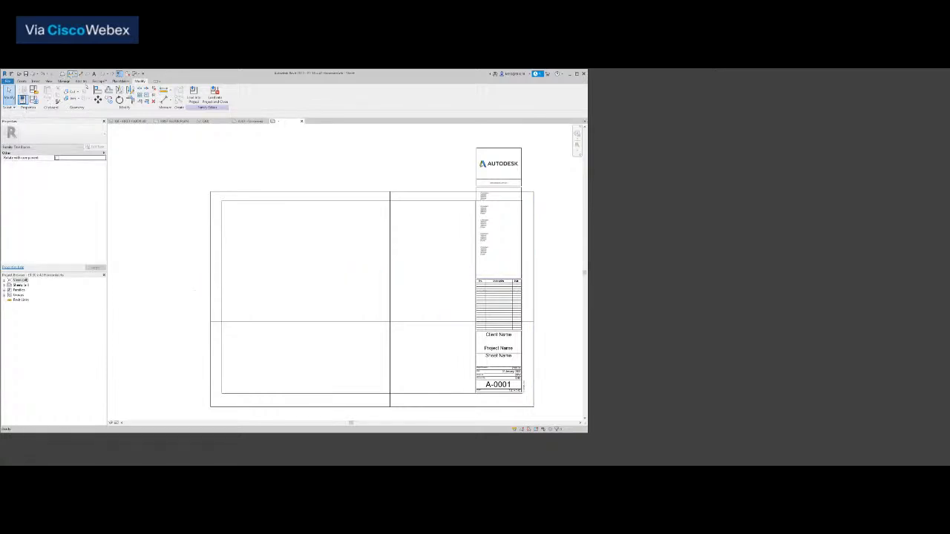
pyautogui.click(341, 194)
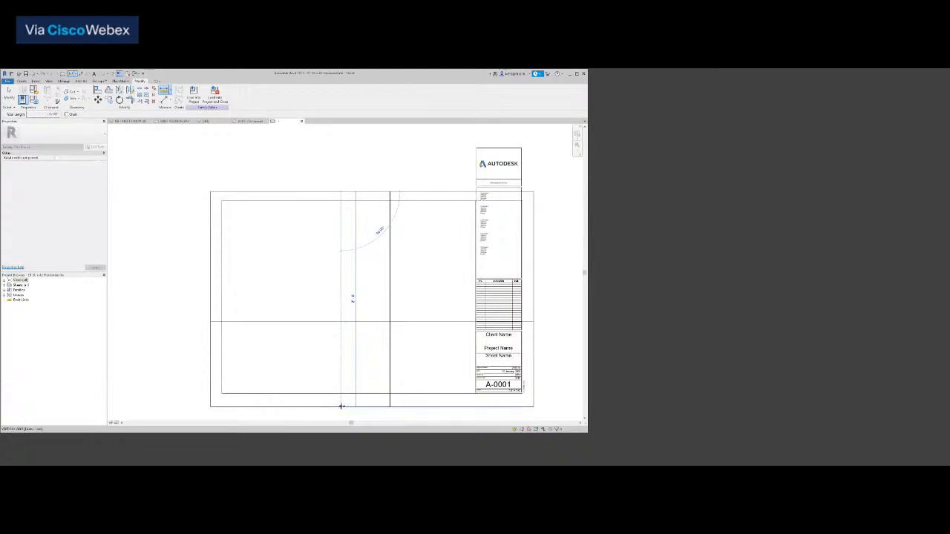
pyautogui.press('Escape')
pyautogui.press('Escape')
# Move the inner border's top line closer to the sheet outline's top edge.
pyautogui.scroll(-1, 349, 369)
pyautogui.moveTo(348, 369); pyautogui.dragTo(342, 325, button='middle')
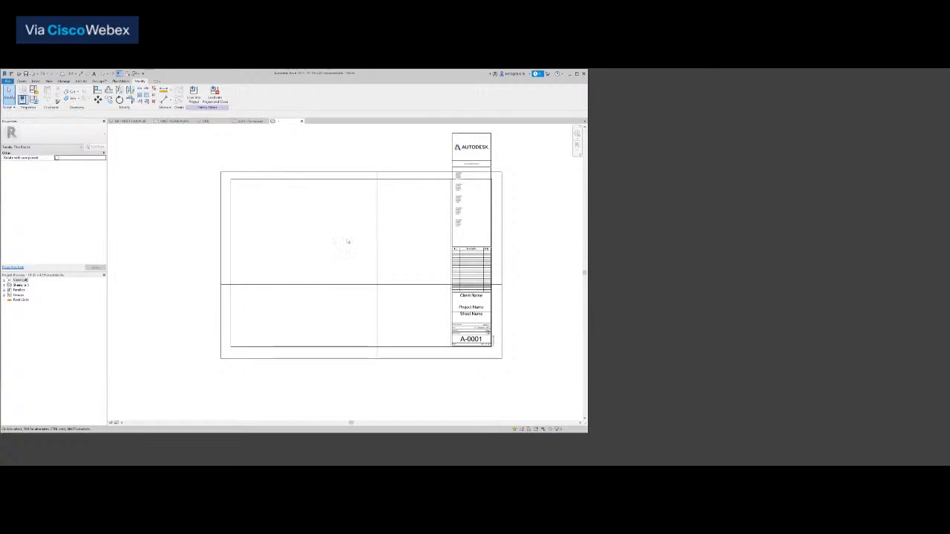
pyautogui.moveTo(341, 227); pyautogui.dragTo(338, 259, button='middle')
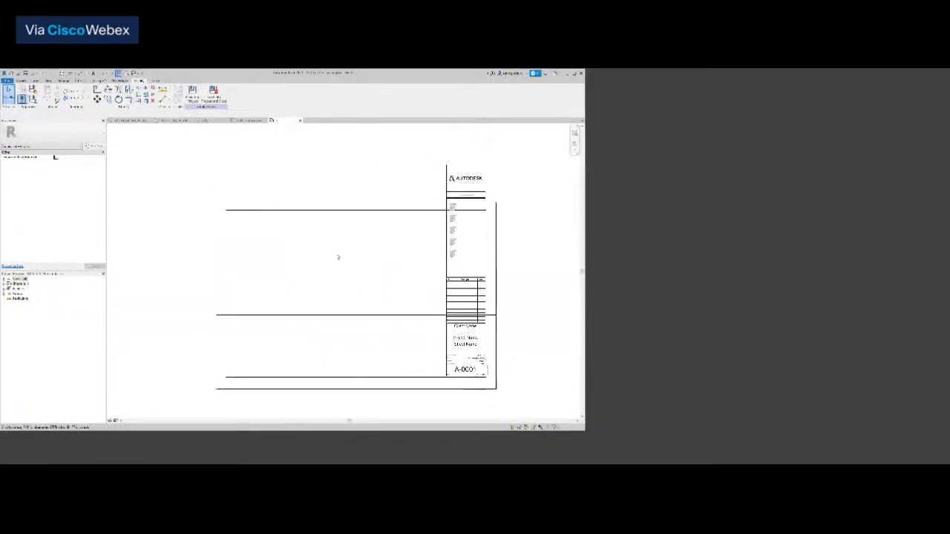
pyautogui.click(301, 212)
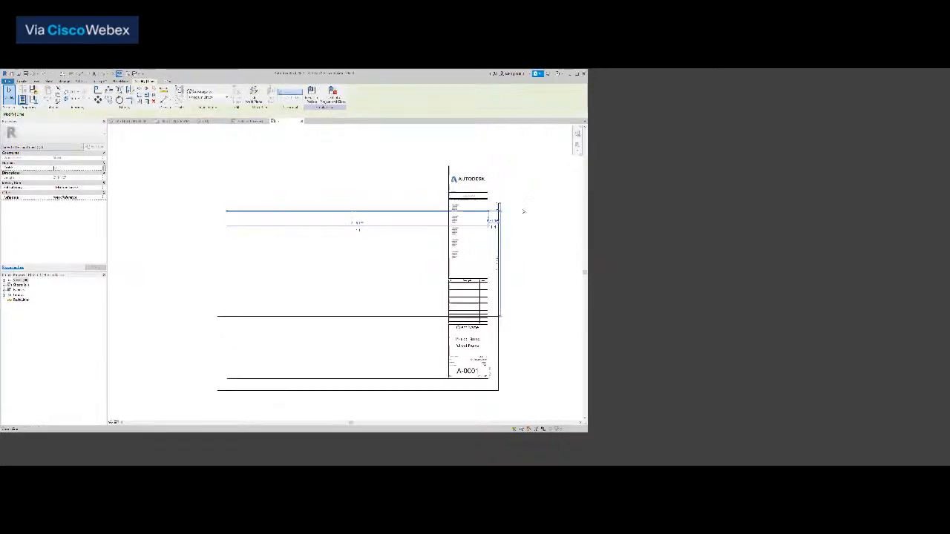
pyautogui.moveTo(486, 208); pyautogui.dragTo(497, 208)
# Set the inner border's left line 1.5" from the sheet outline's left edge.
pyautogui.click(228, 276)
pyautogui.click(222, 193)
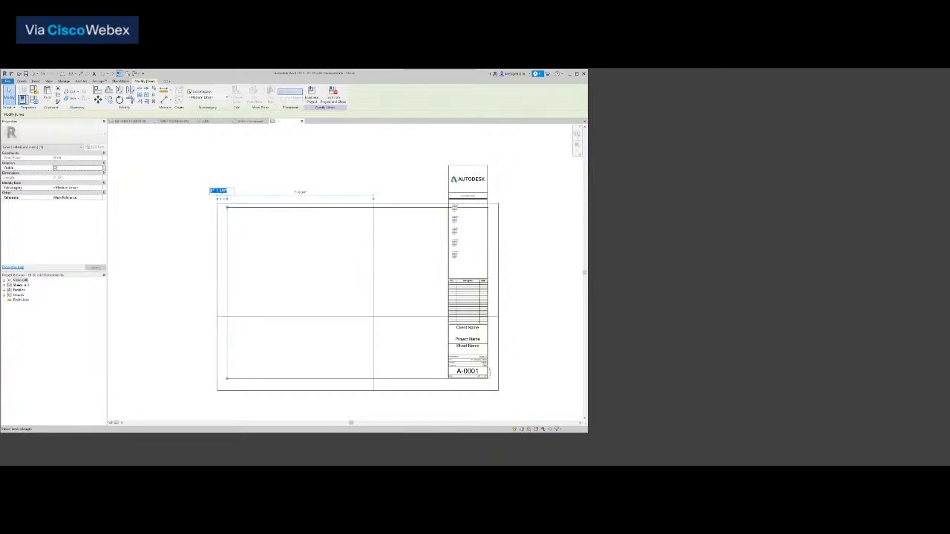
pyautogui.write('1.5')
pyautogui.press('Return')
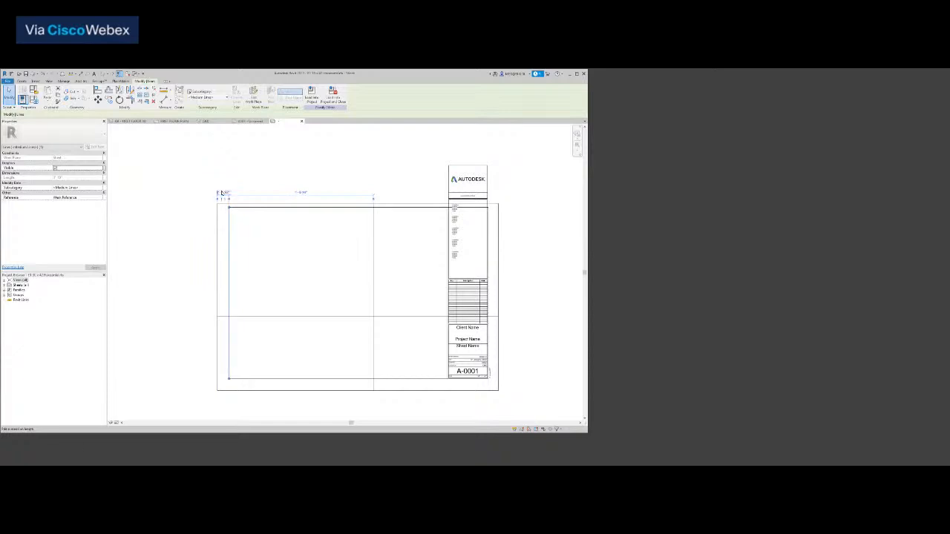
# Move the inner border's bottom line closer to the sheet outline's bottom edge.
pyautogui.click(309, 381)
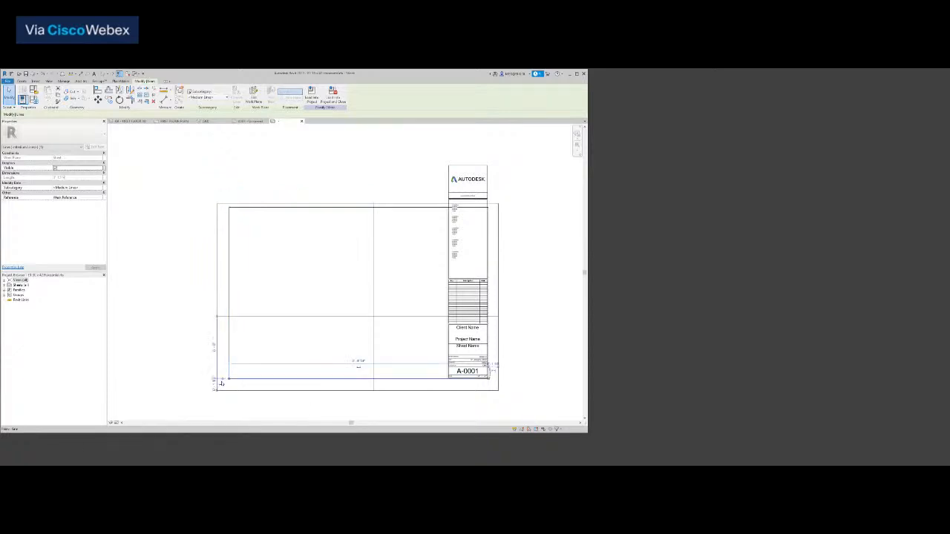
pyautogui.click(212, 385)
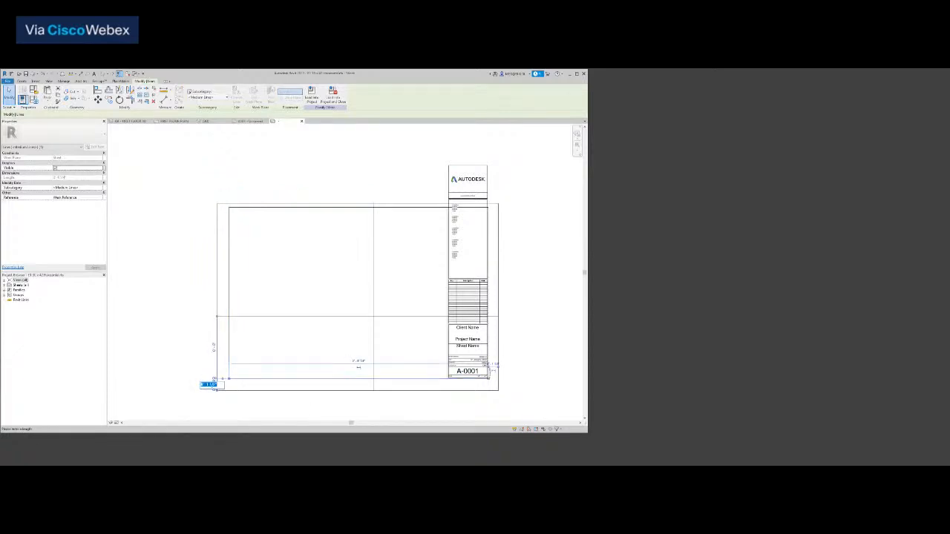
pyautogui.write('1.5')
pyautogui.press('Return')
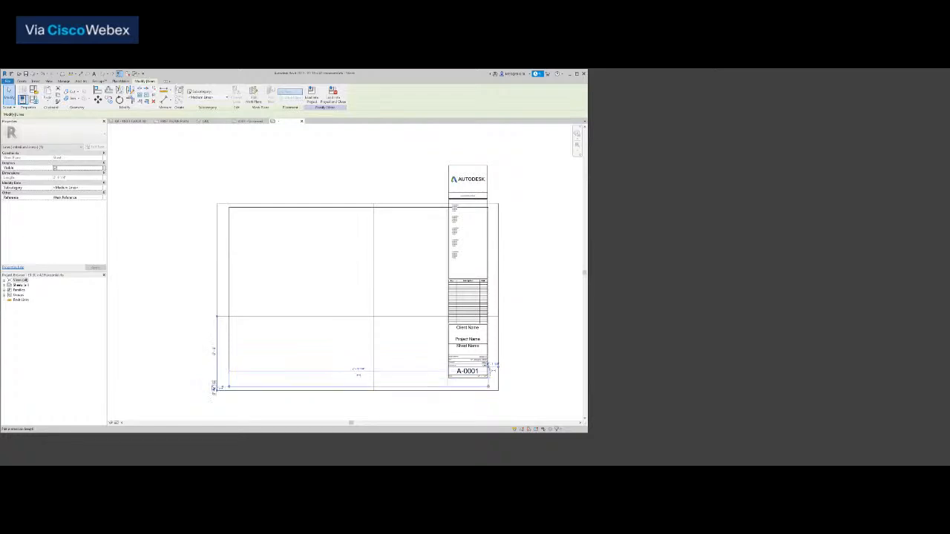
# Set the inner border's right line 0.5" from the sheet outline's right edge.
pyautogui.click(488, 222)
pyautogui.click(495, 193)
pyautogui.write('.5"')
pyautogui.press('Return')
pyautogui.click(530, 253)
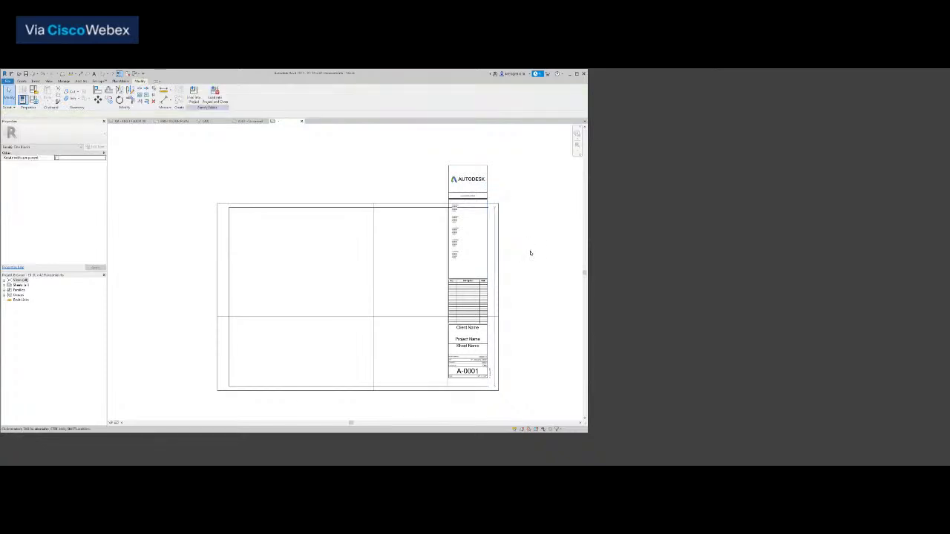
# Delete the vertical and horizontal guide lines crossing the middle of the sheet.
pyautogui.click(229, 299)
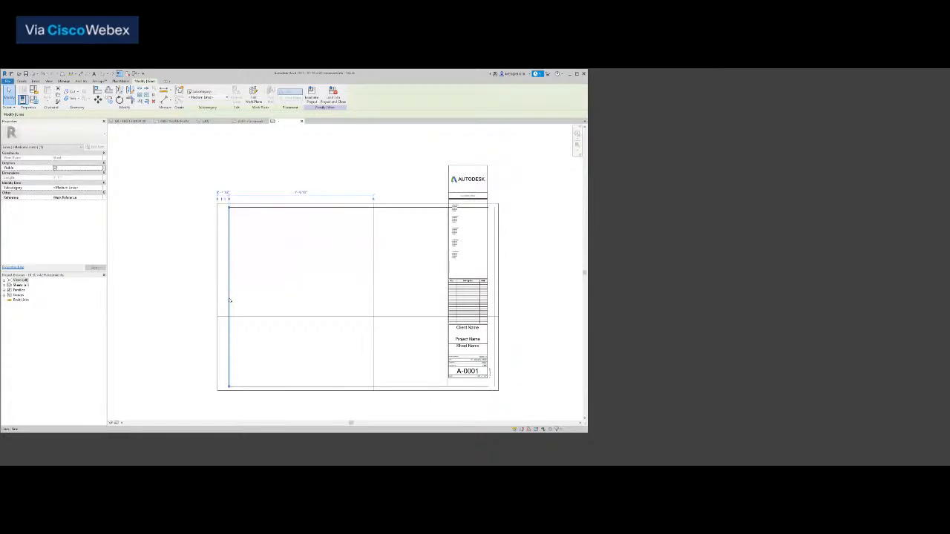
pyautogui.click(351, 281)
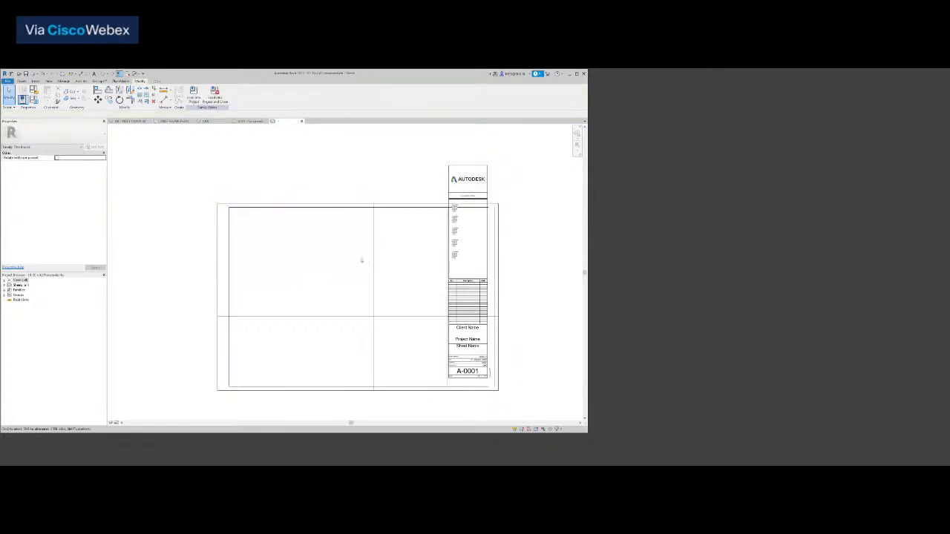
pyautogui.click(374, 271)
pyautogui.press('Delete')
pyautogui.click(380, 318)
pyautogui.press('Delete')
# Delete the revision schedule above the client name in the title block strip.
pyautogui.scroll(5, 490, 396)
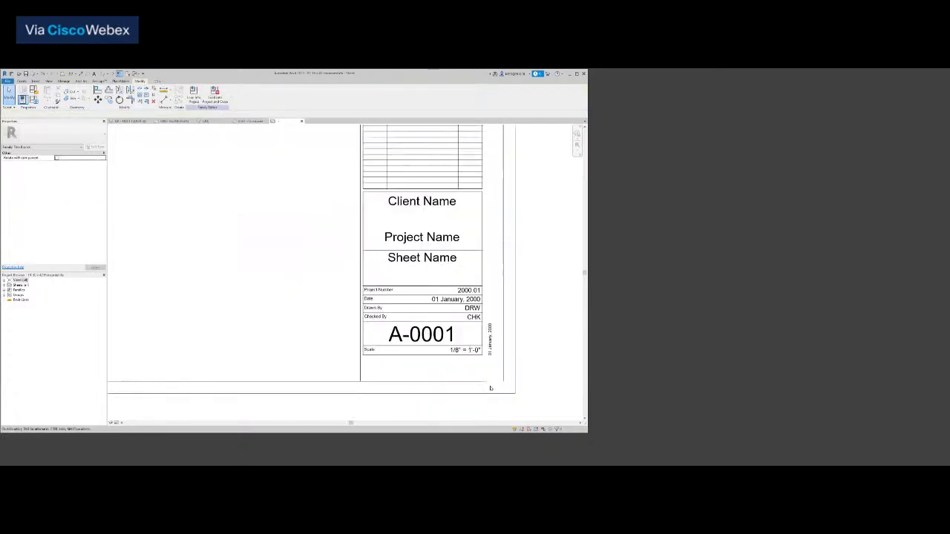
pyautogui.scroll(-8, 496, 353)
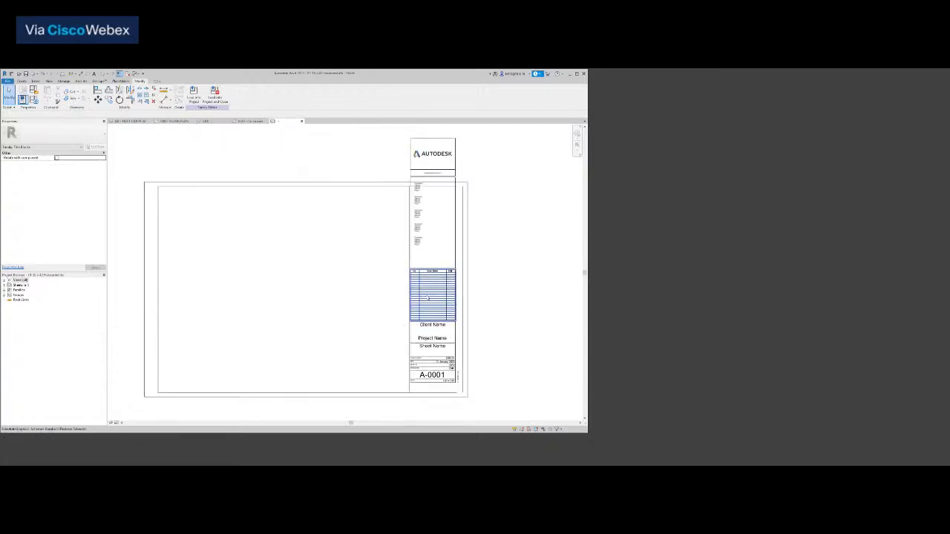
pyautogui.scroll(2, 428, 298)
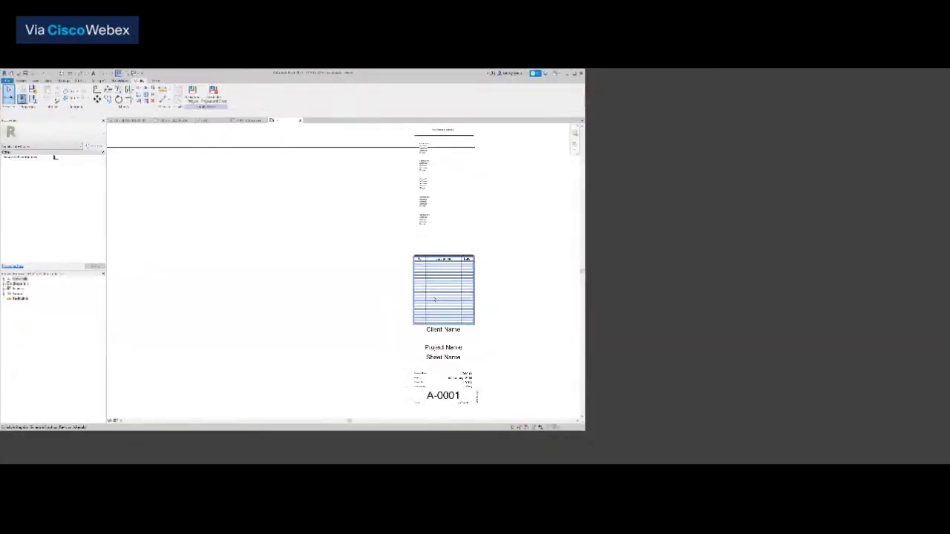
pyautogui.scroll(-3, 369, 300)
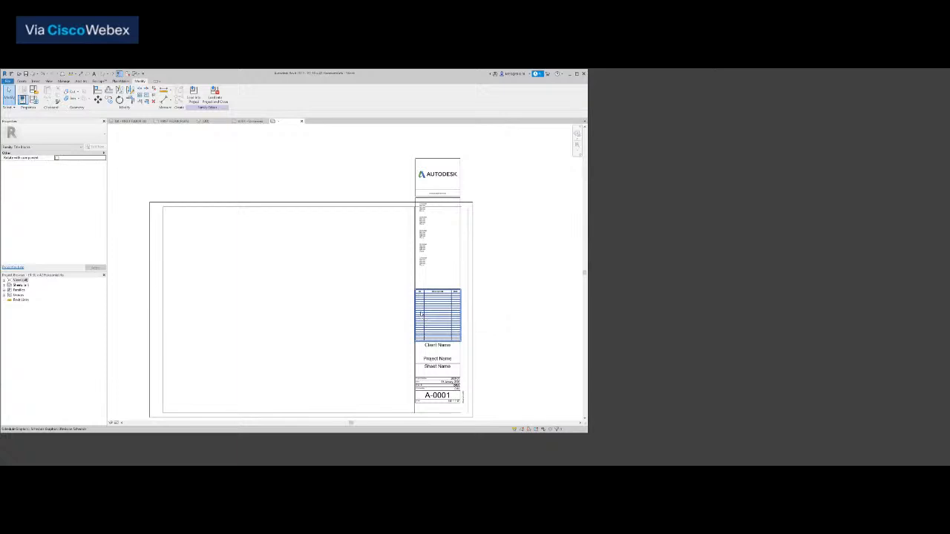
pyautogui.click(421, 313)
pyautogui.press('Delete')
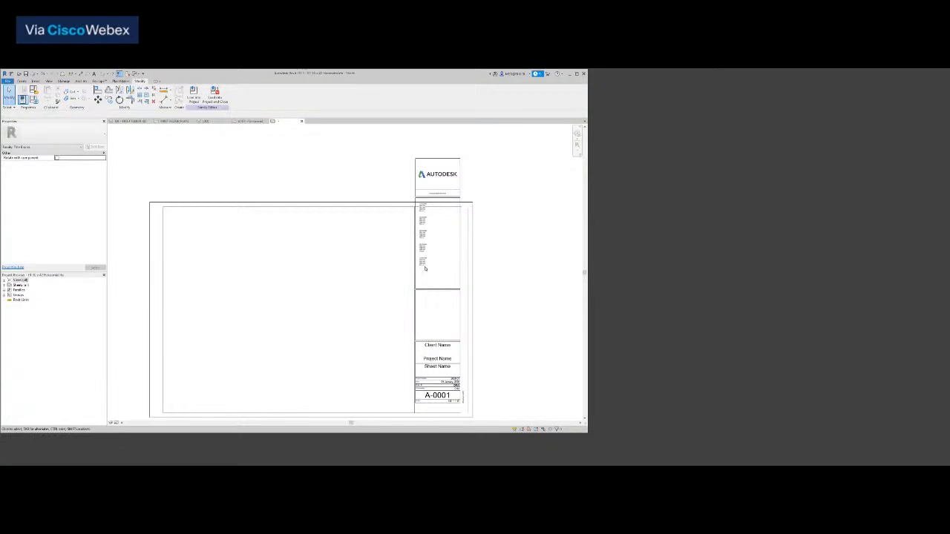
# Delete the five consultant text blocks stacked in the title block's upper box.
pyautogui.click(424, 263)
pyautogui.press('Delete')
pyautogui.click(423, 248)
pyautogui.press('Delete')
pyautogui.click(421, 235)
pyautogui.press('Delete')
pyautogui.click(422, 222)
pyautogui.press('Delete')
pyautogui.click(423, 209)
pyautogui.press('Delete')
pyautogui.scroll(2, 440, 194)
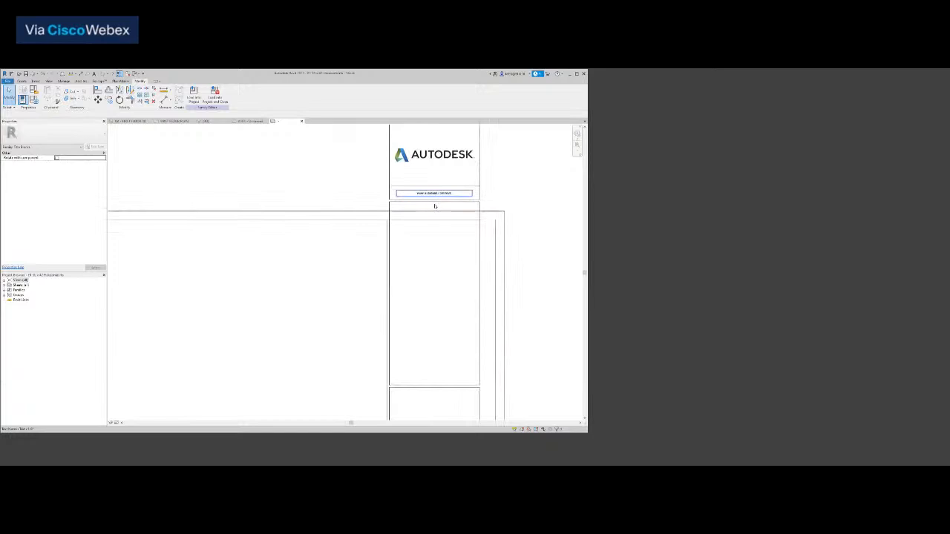
# Delete the website text and the Autodesk logo from the box above the sheet.
pyautogui.click(435, 195)
pyautogui.press('Delete')
pyautogui.scroll(-2, 439, 292)
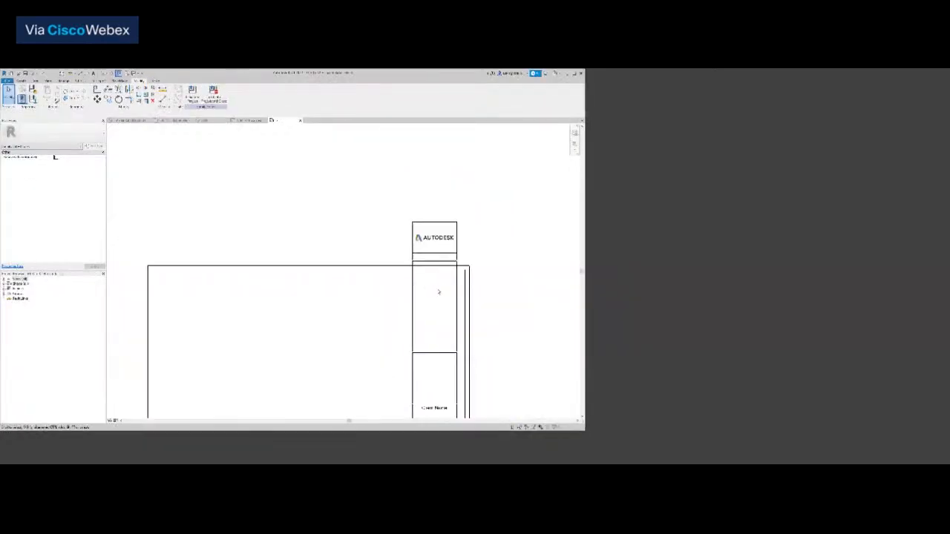
pyautogui.click(438, 238)
pyautogui.press('Delete')
pyautogui.scroll(3, 446, 239)
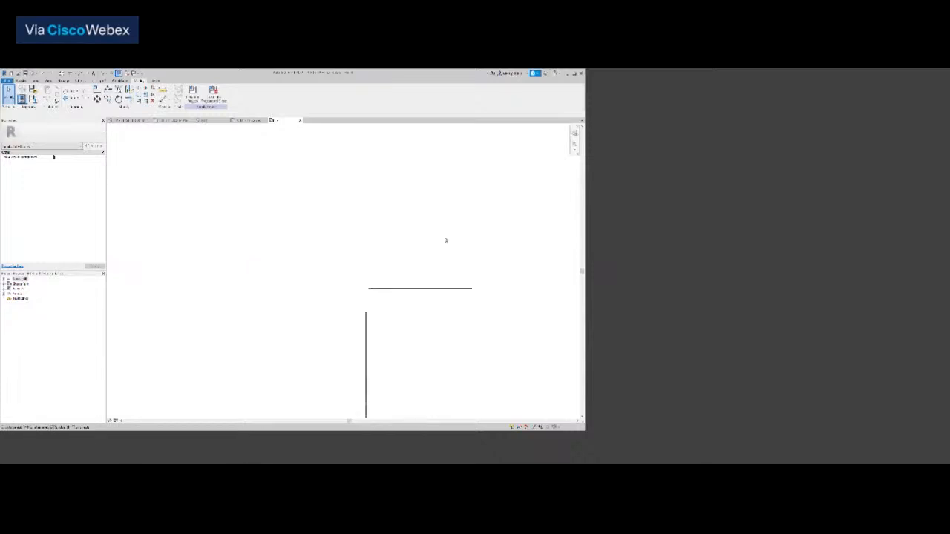
# Delete the empty logo box's lines and move the top line of the box below it down inside the inner border.
pyautogui.click(459, 191)
pyautogui.press('Delete')
pyautogui.click(478, 217)
pyautogui.press('Delete')
pyautogui.click(459, 293)
pyautogui.press('Delete')
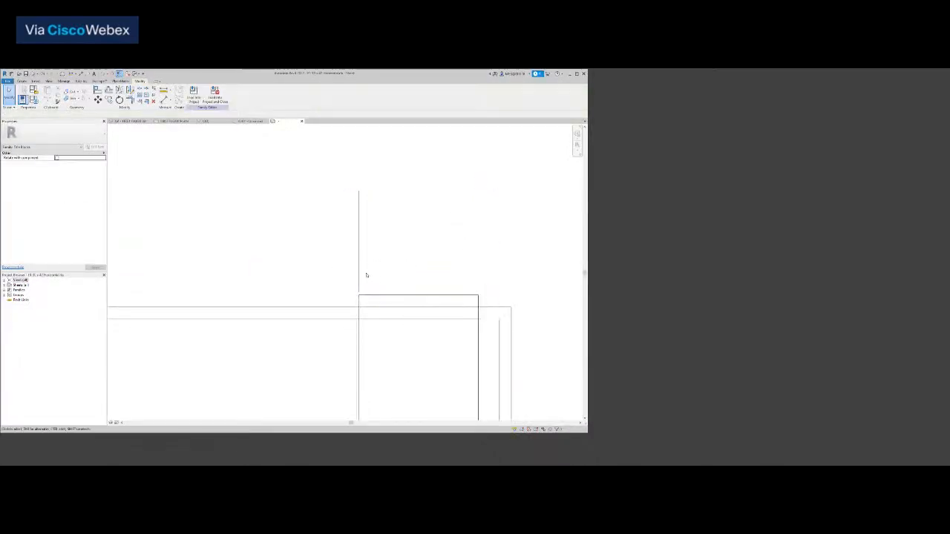
pyautogui.click(359, 274)
pyautogui.press('Delete')
pyautogui.moveTo(386, 295); pyautogui.dragTo(386, 342)
pyautogui.click(300, 366)
# Trim or extend the inner border's right line with its top and bottom lines to close both corners.
pyautogui.scroll(-2, 364, 297)
pyautogui.moveTo(399, 297); pyautogui.dragTo(515, 144, button='middle')
pyautogui.scroll(-4, 432, 214)
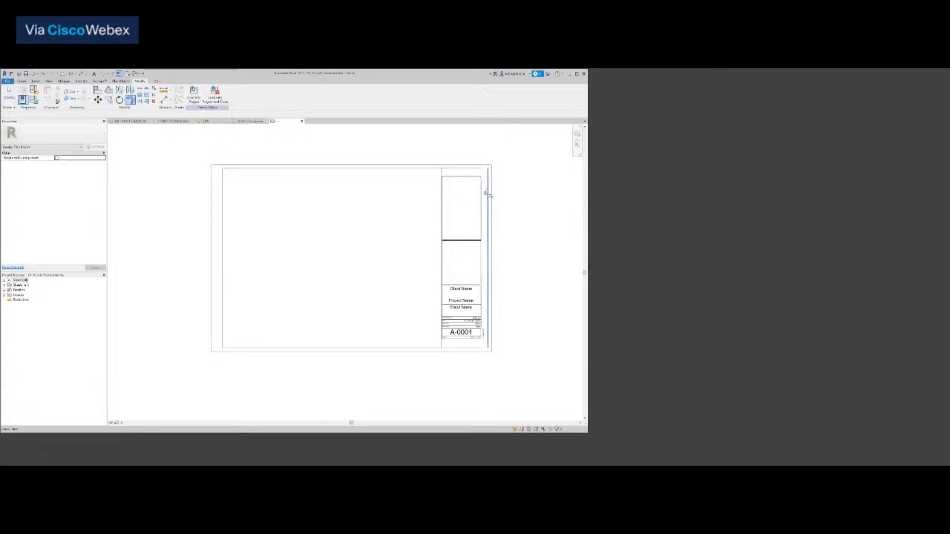
pyautogui.click(465, 350)
pyautogui.press('Escape')
pyautogui.moveTo(455, 254); pyautogui.dragTo(452, 256, button='middle')
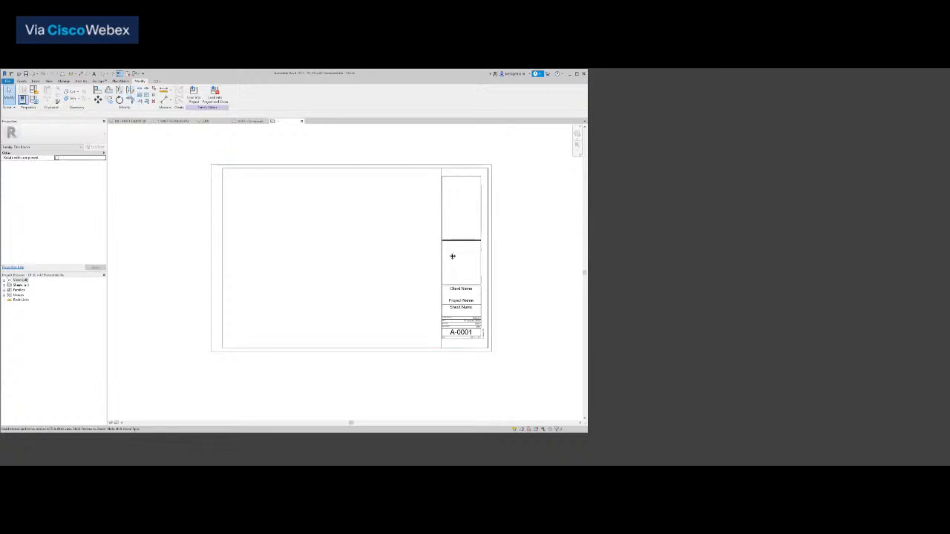
# Measure the title block strip's width from its vertical divider line to the inner border's right line.
pyautogui.scroll(2, 452, 256)
pyautogui.scroll(-3, 464, 267)
pyautogui.scroll(4, 454, 216)
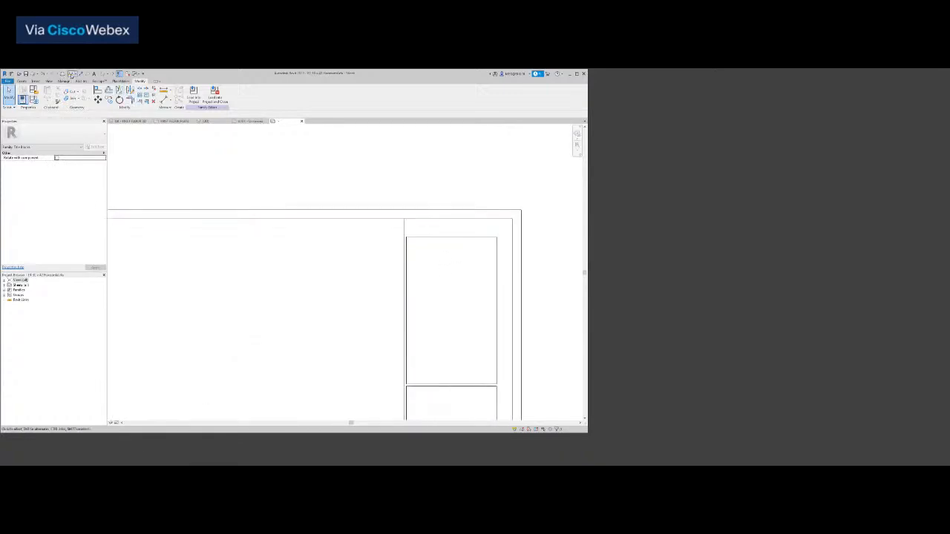
pyautogui.click(71, 73)
pyautogui.click(405, 227)
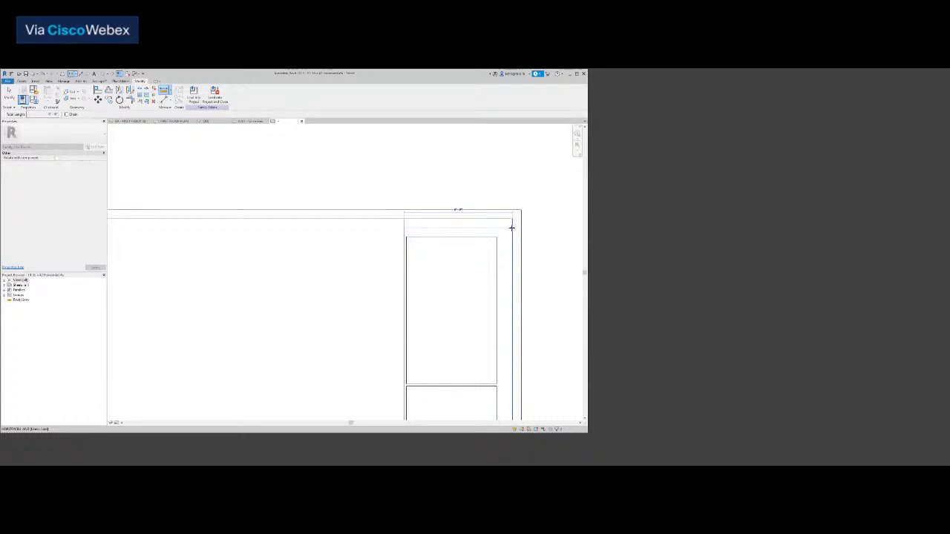
pyautogui.press('Escape')
pyautogui.scroll(-4, 446, 268)
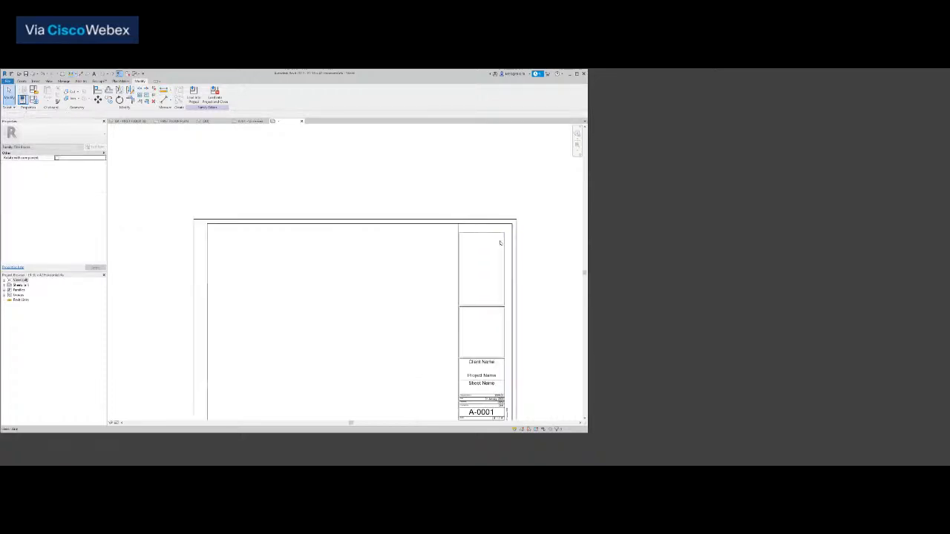
# Move the title block's texts and box right edges sideways until the edges meet the inner border's right line.
pyautogui.scroll(2, 446, 268)
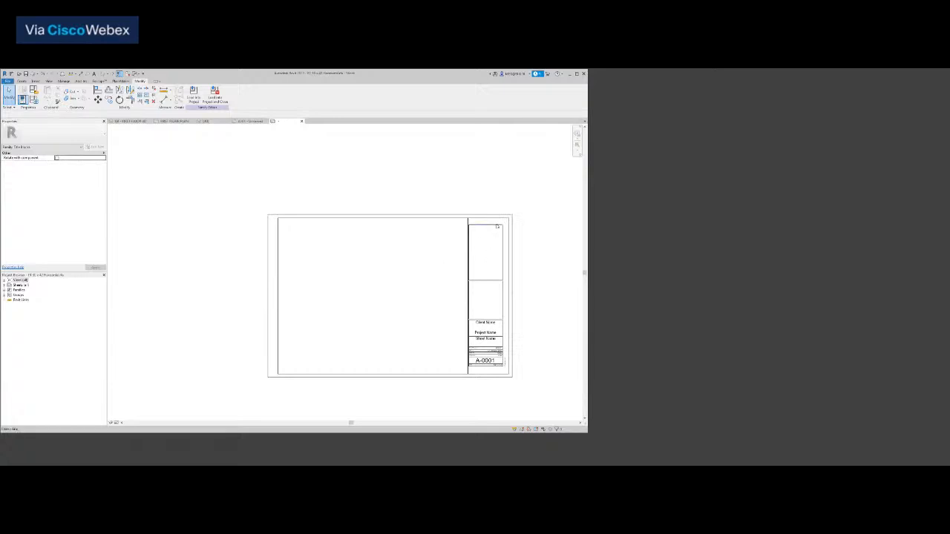
pyautogui.scroll(3, 508, 355)
pyautogui.scroll(-2, 510, 387)
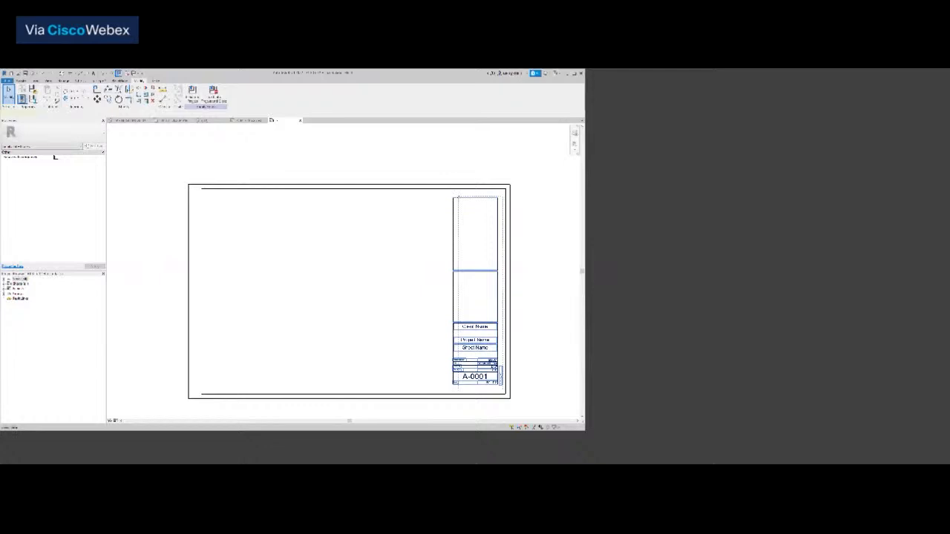
pyautogui.click(458, 198)
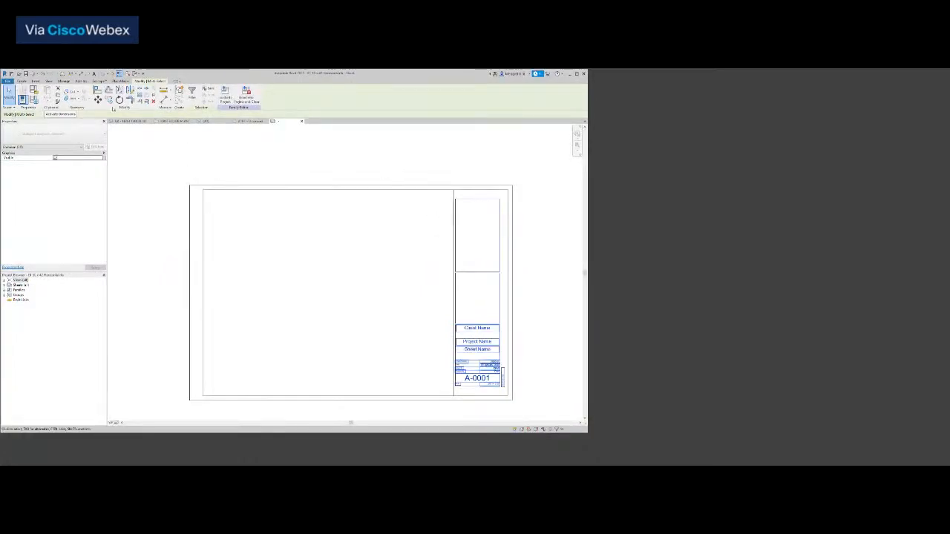
pyautogui.scroll(5, 505, 207)
pyautogui.click(506, 205)
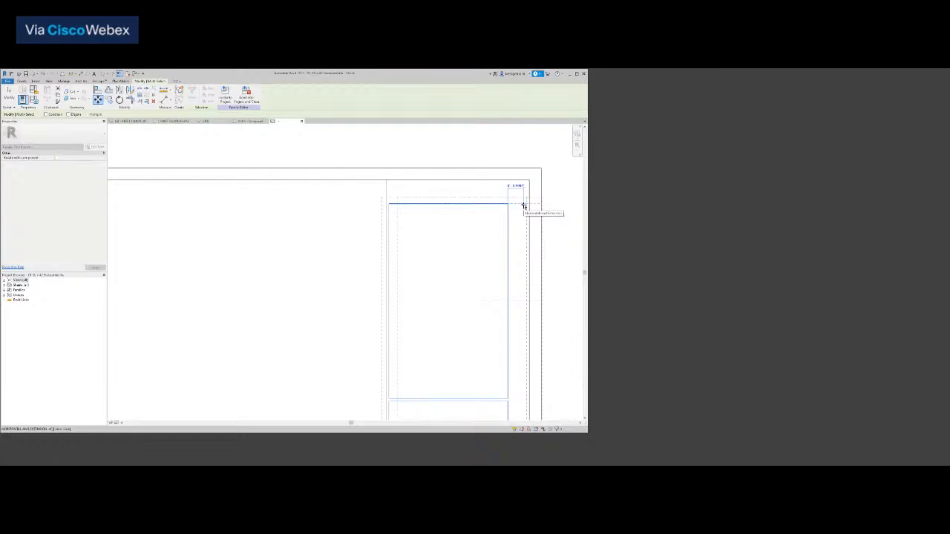
pyautogui.click(529, 203)
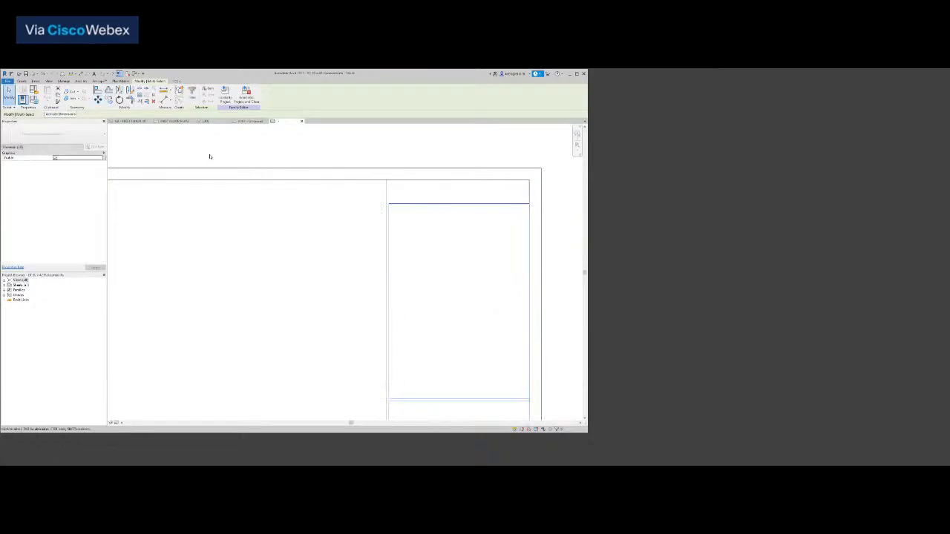
# Move the selected title block texts and box edges slightly left, leaving a small gap to the inner border.
pyautogui.press('m')
pyautogui.press('v')
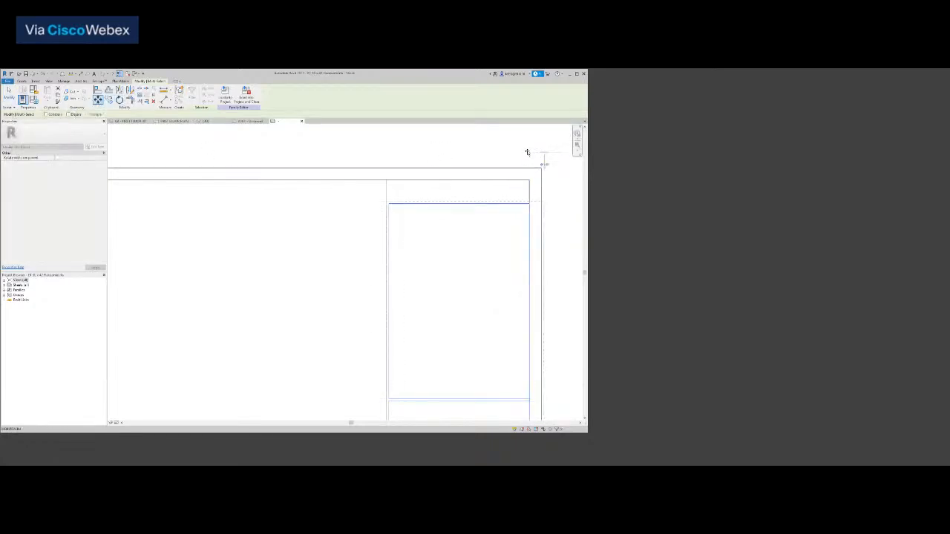
pyautogui.click(527, 152)
pyautogui.press('Return')
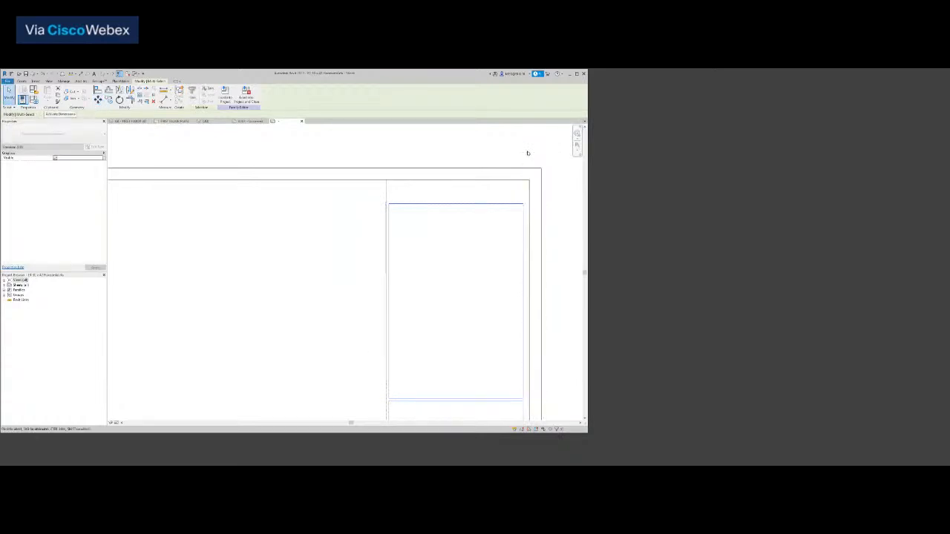
pyautogui.press('Escape')
# Move the upper box's top line closer to the inner border's top line.
pyautogui.click(477, 204)
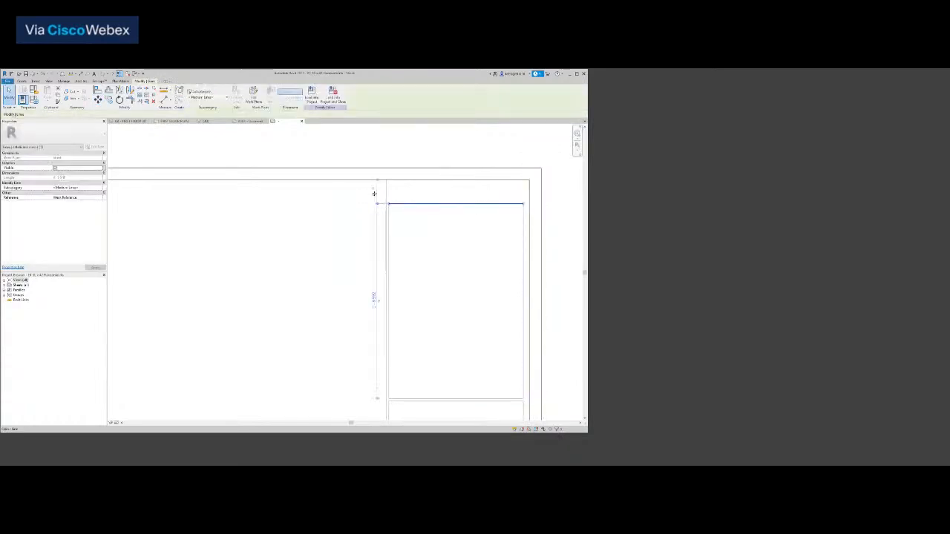
pyautogui.click(374, 192)
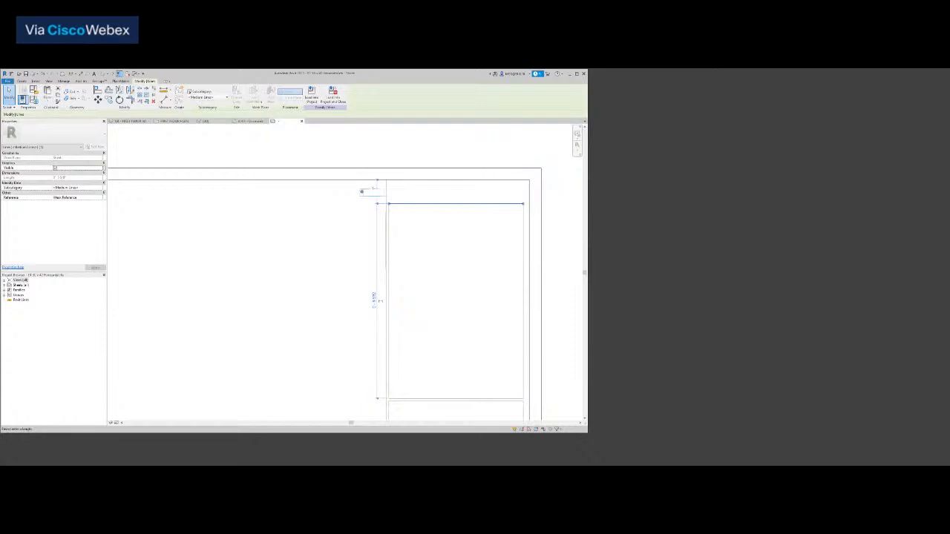
pyautogui.press('Return')
pyautogui.press('Escape')
pyautogui.scroll(-2, 405, 245)
pyautogui.scroll(-3, 415, 236)
pyautogui.scroll(3, 423, 231)
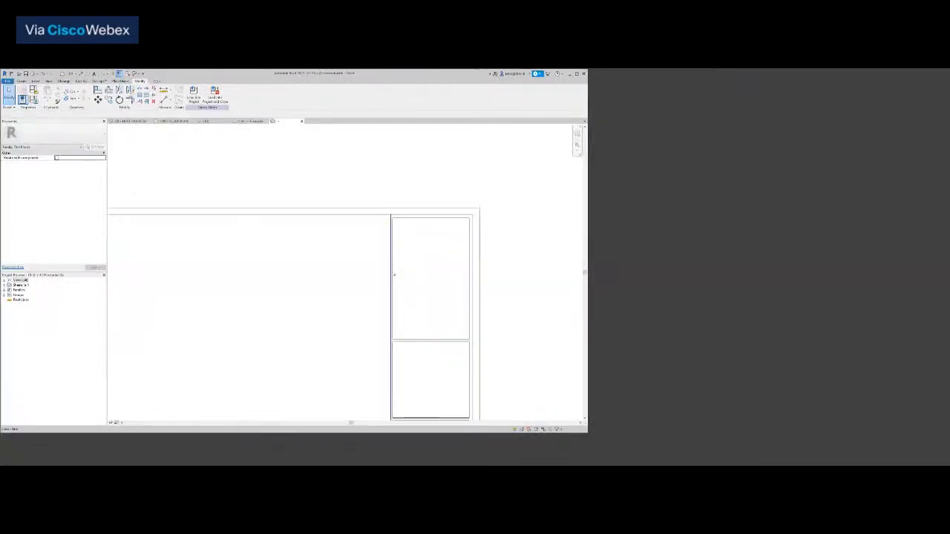
# Move the upper box's left line to the right, and bring the vertical divider line closer to the inner border's right line.
pyautogui.click(393, 277)
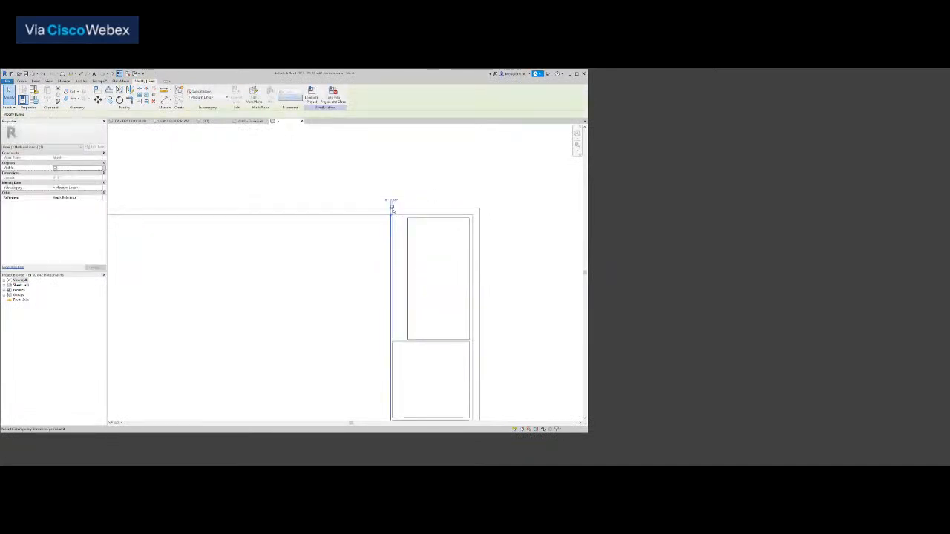
pyautogui.scroll(4, 391, 208)
pyautogui.moveTo(391, 208); pyautogui.dragTo(338, 206, button='middle')
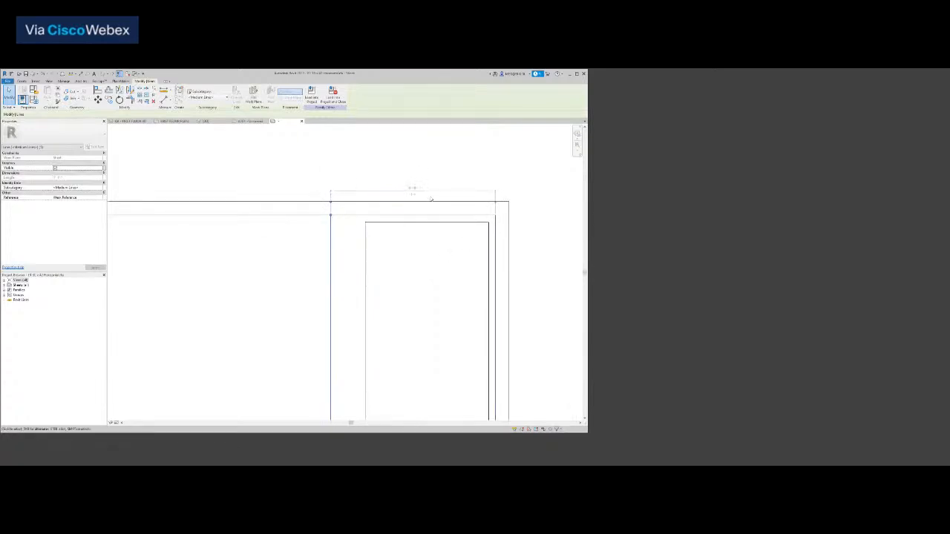
pyautogui.click(414, 189)
pyautogui.press('Return')
pyautogui.click(419, 262)
pyautogui.scroll(-3, 420, 262)
pyautogui.moveTo(420, 263); pyautogui.dragTo(425, 207, button='middle')
pyautogui.scroll(-1, 425, 207)
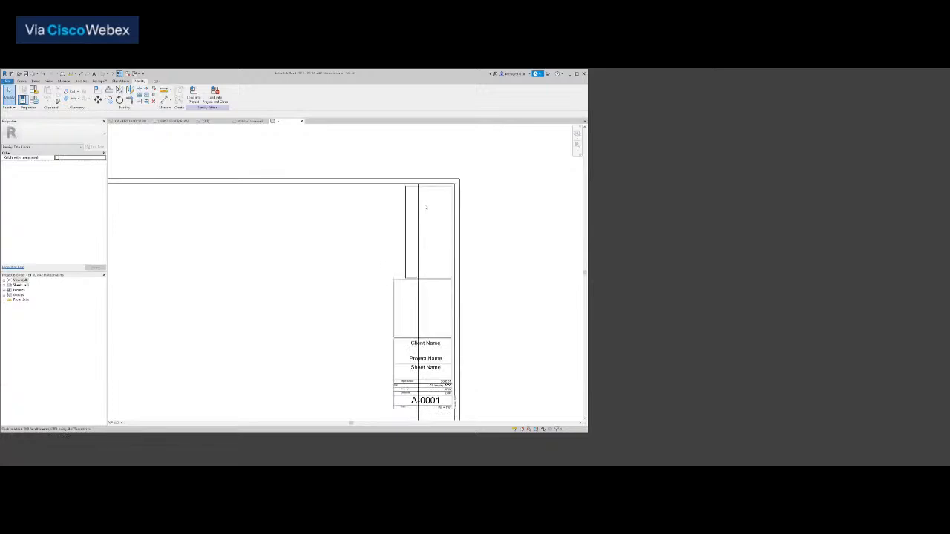
# Adjust the vertical divider line's distance to widen the title block strip slightly.
pyautogui.click(417, 221)
pyautogui.scroll(2, 430, 178)
pyautogui.scroll(1, 430, 179)
pyautogui.click(435, 166)
pyautogui.write('2')
pyautogui.press('Return')
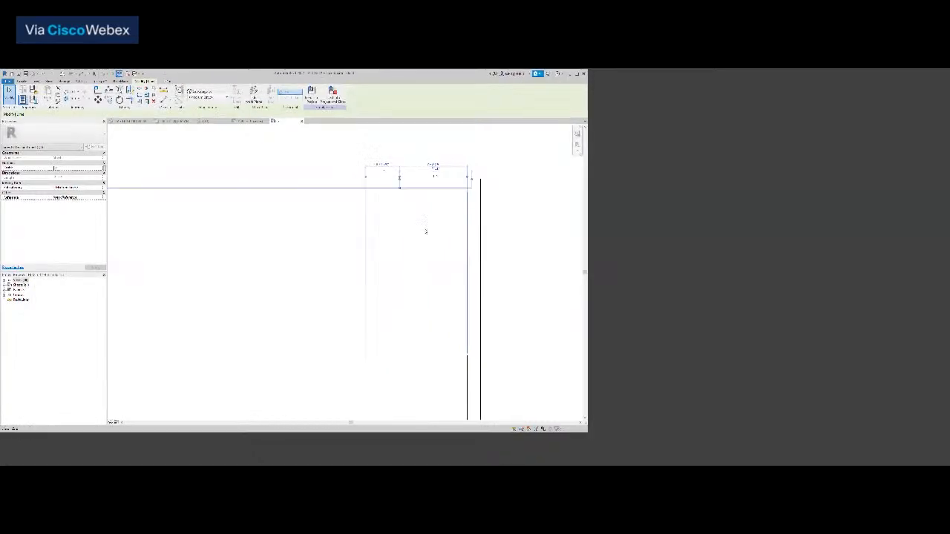
# Move the upper box's left line just to the right of the vertical divider line.
pyautogui.click(375, 262)
pyautogui.moveTo(386, 266); pyautogui.dragTo(409, 265)
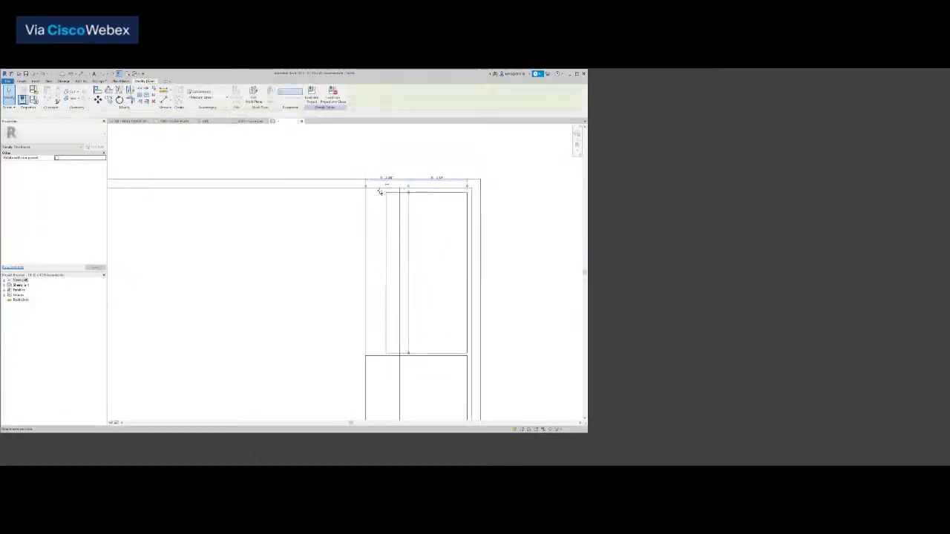
# Set the gap between the upper box's left line and the vertical divider line to 1/4".
pyautogui.scroll(2, 381, 193)
pyautogui.click(417, 172)
pyautogui.write('0 1/4')
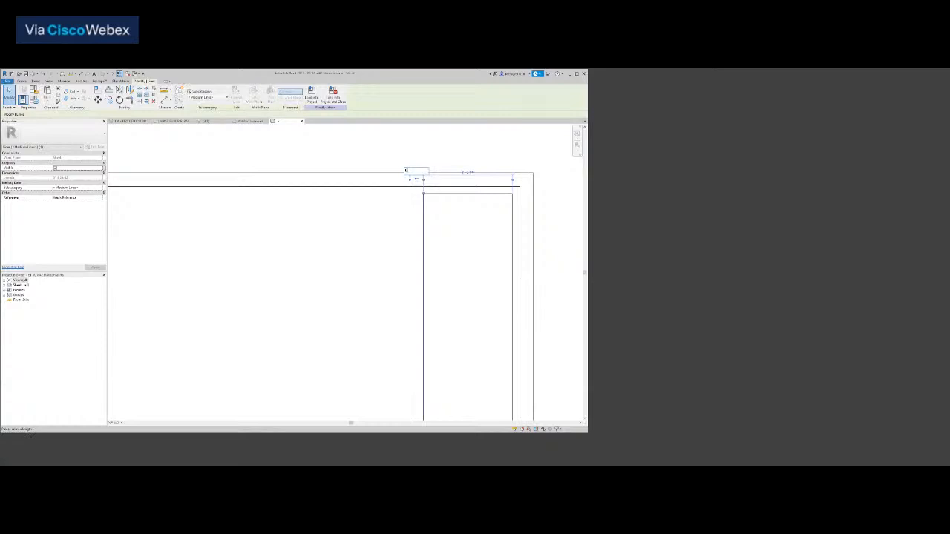
pyautogui.press('Return')
pyautogui.click(462, 250)
pyautogui.scroll(-4, 464, 251)
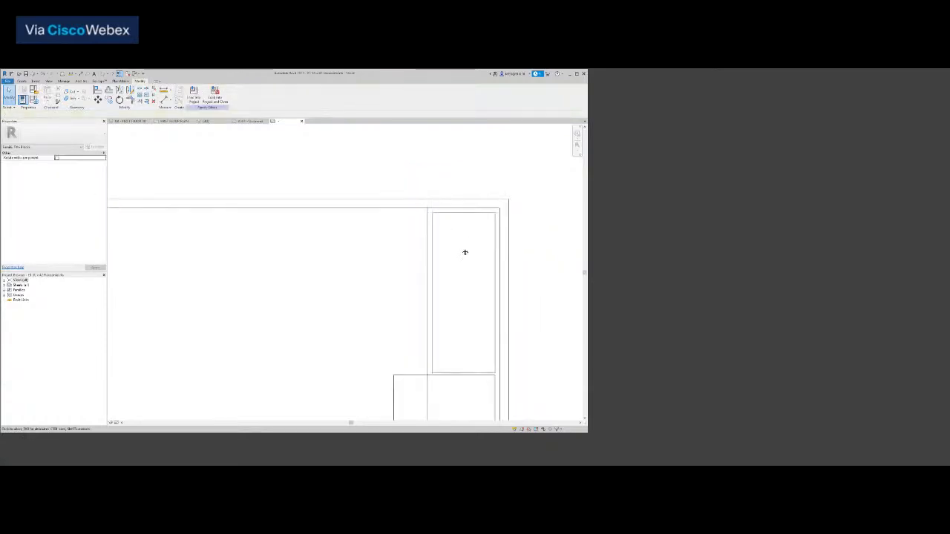
pyautogui.scroll(6, 453, 239)
pyautogui.scroll(-5, 460, 320)
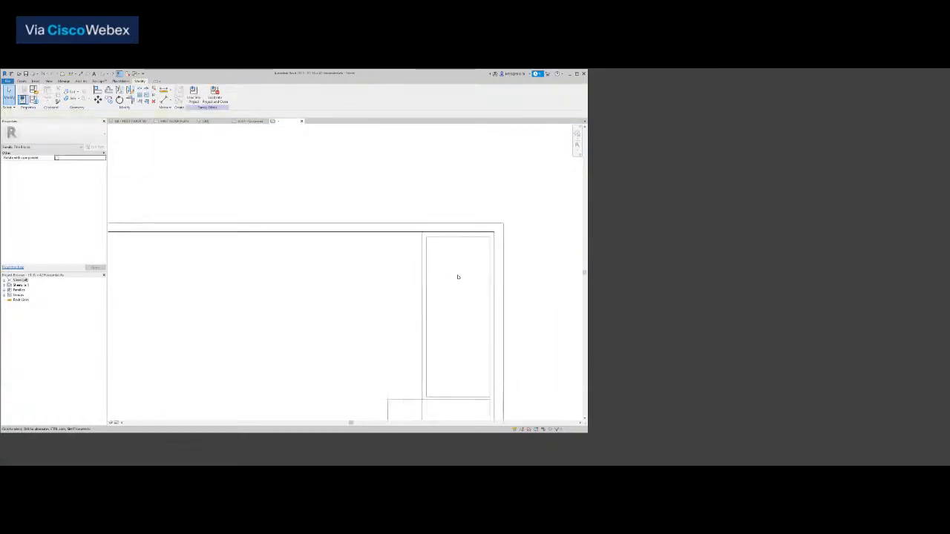
pyautogui.scroll(-3, 458, 276)
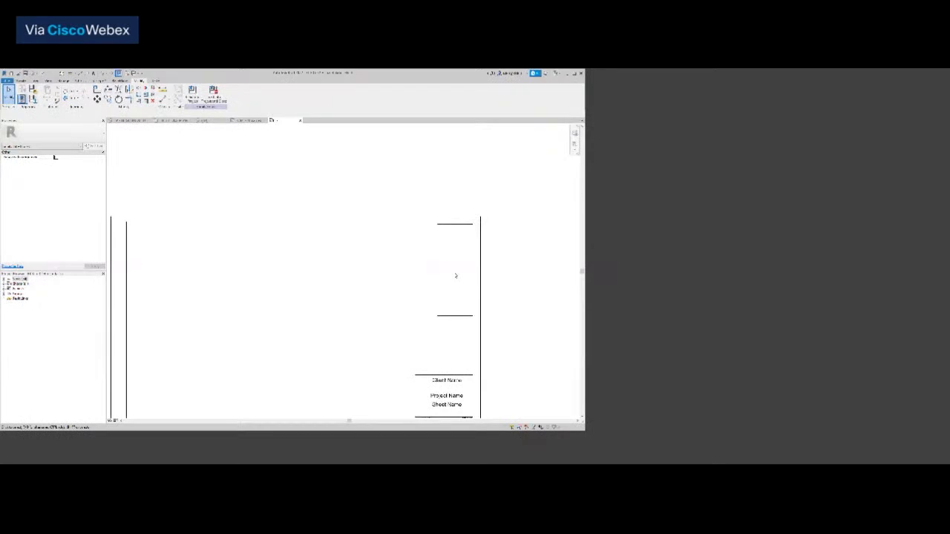
pyautogui.click(450, 316)
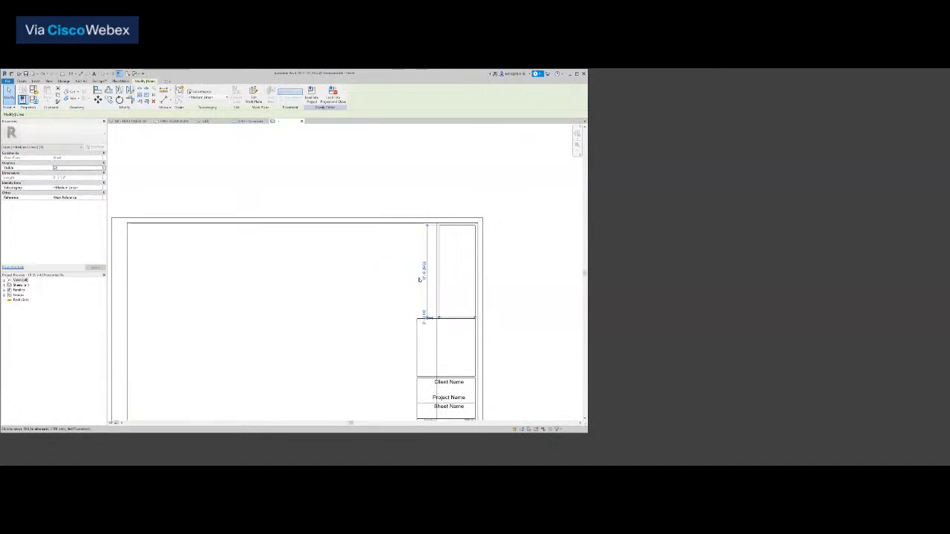
pyautogui.press('Delete')
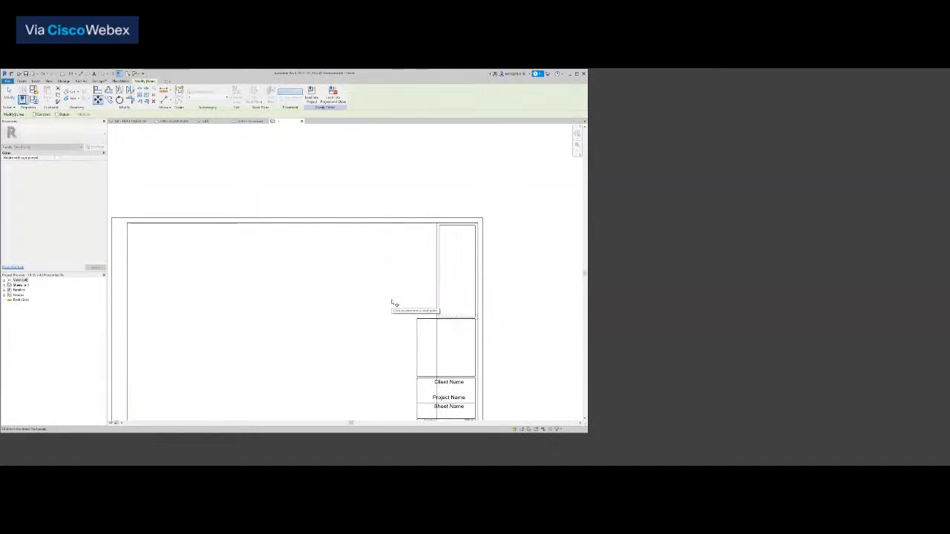
pyautogui.press('Escape')
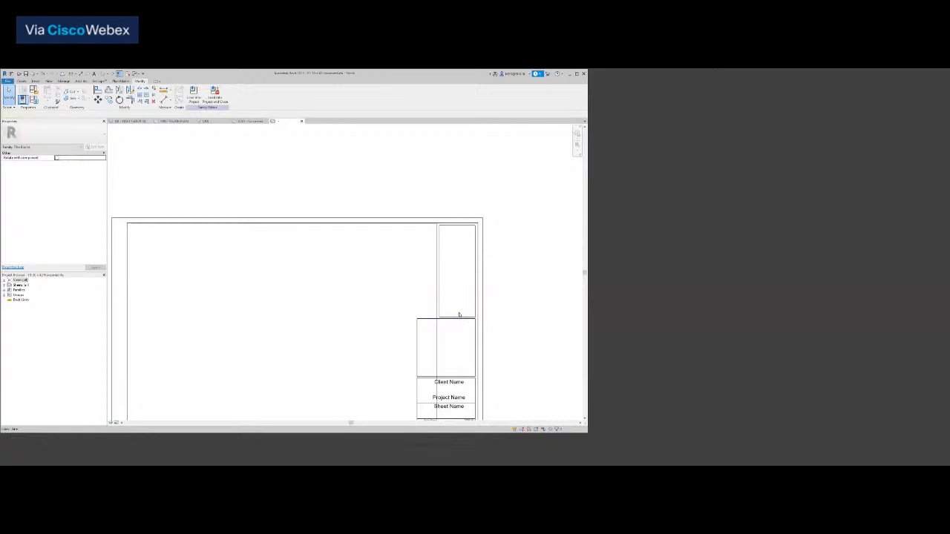
# Set the upper box's height to 5" by repositioning its bottom line.
pyautogui.click(459, 317)
pyautogui.click(421, 270)
pyautogui.write('5"')
pyautogui.press('Return')
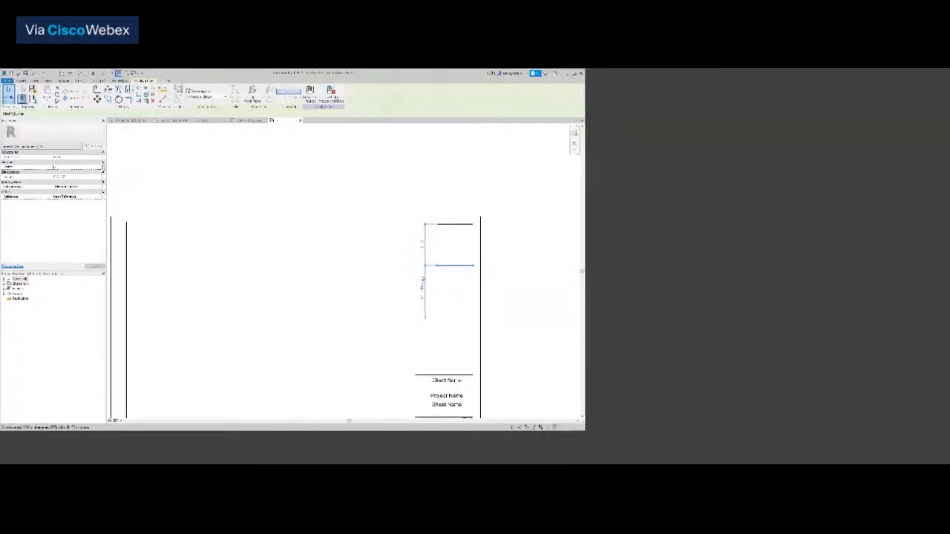
pyautogui.press('Escape')
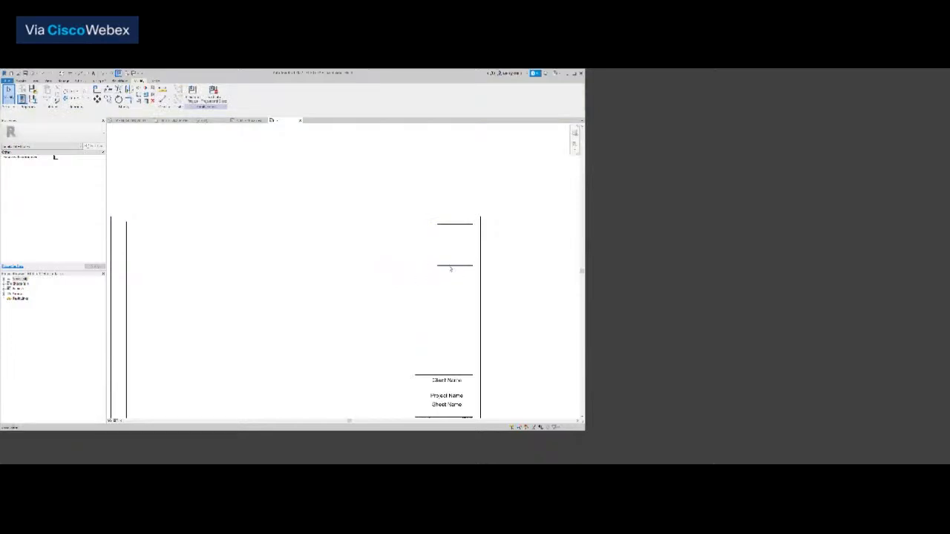
# Set the upper box's height to 4.5" by repositioning its bottom line.
pyautogui.click(448, 264)
pyautogui.click(423, 244)
pyautogui.write('0-45')
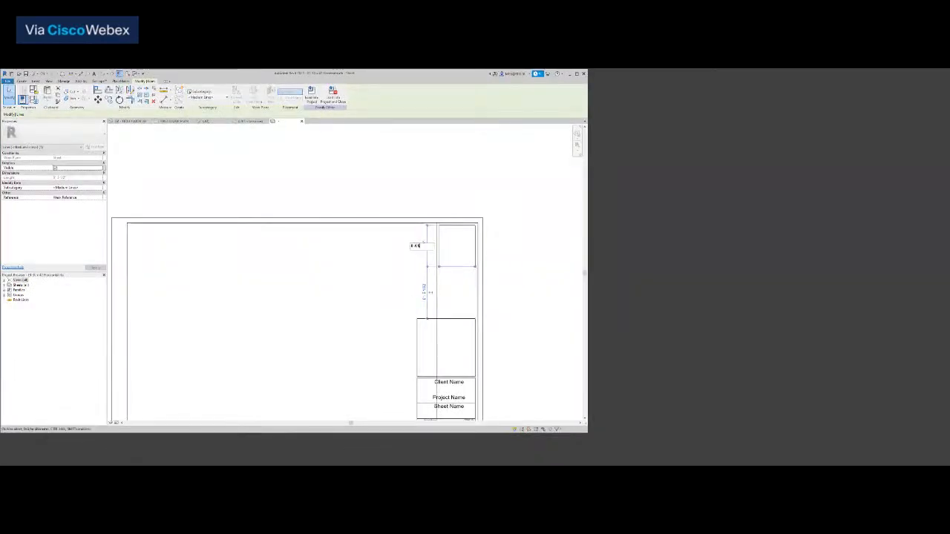
pyautogui.press('Return')
pyautogui.press('Escape')
# Move the middle box's top line up to sit just below the upper box's bottom line.
pyautogui.moveTo(464, 340); pyautogui.dragTo(456, 313, button='middle')
pyautogui.scroll(1, 446, 292)
pyautogui.click(446, 291)
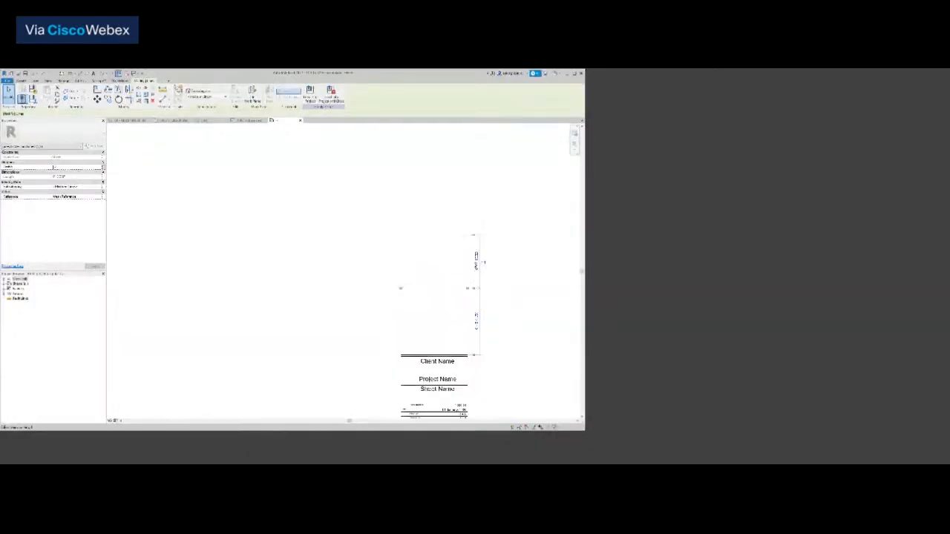
pyautogui.click(477, 263)
pyautogui.write('0 1/8')
pyautogui.press('Return')
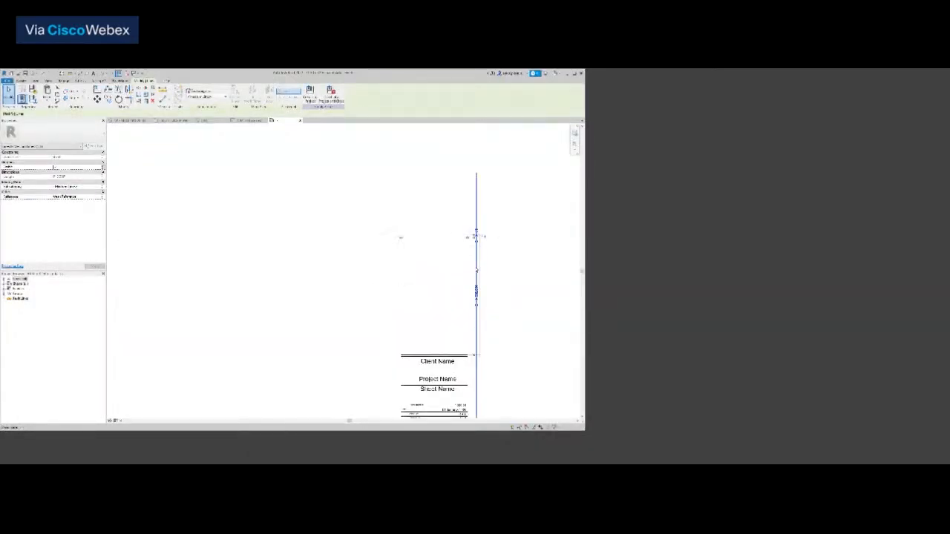
# Align the middle box's left line with the upper box's left line.
pyautogui.press('a')
pyautogui.press('l')
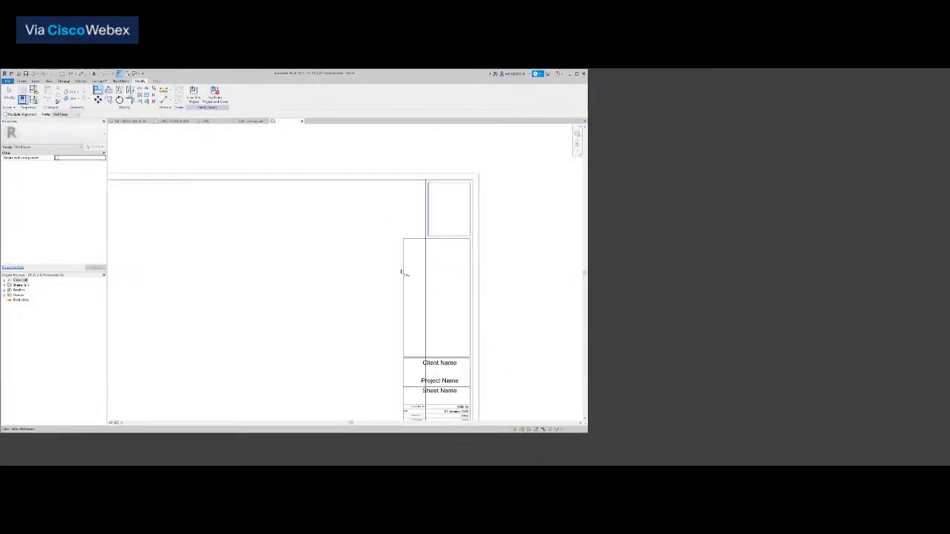
pyautogui.press('Escape')
pyautogui.scroll(-2, 445, 320)
pyautogui.moveTo(445, 320); pyautogui.dragTo(448, 277, button='middle')
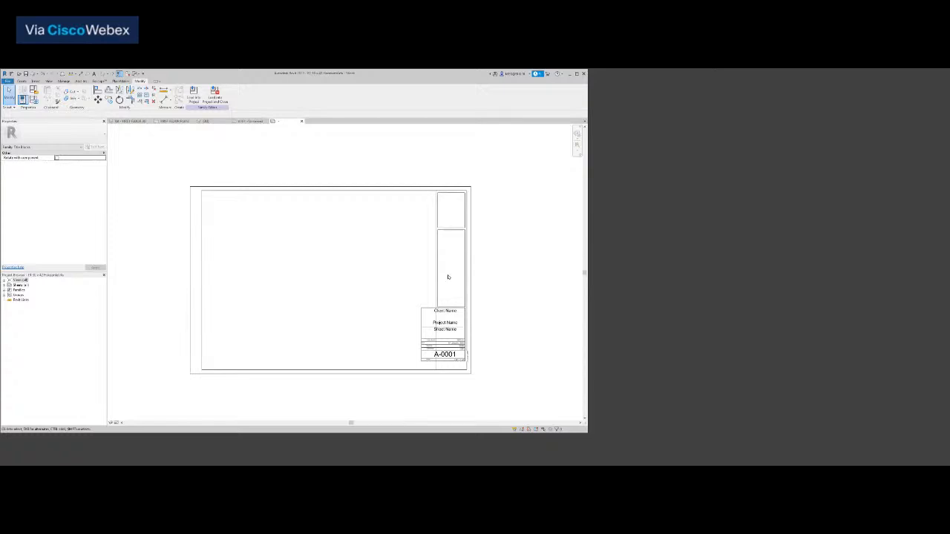
# Rotate the Client Name label to read vertically upward and move it inside the middle box, near its left line.
pyautogui.scroll(3, 449, 311)
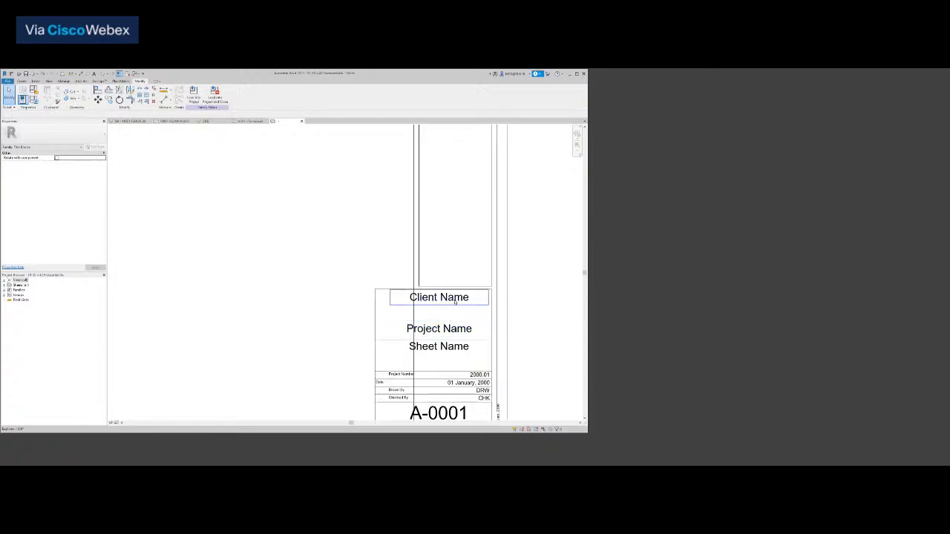
pyautogui.click(119, 100)
pyautogui.click(322, 208)
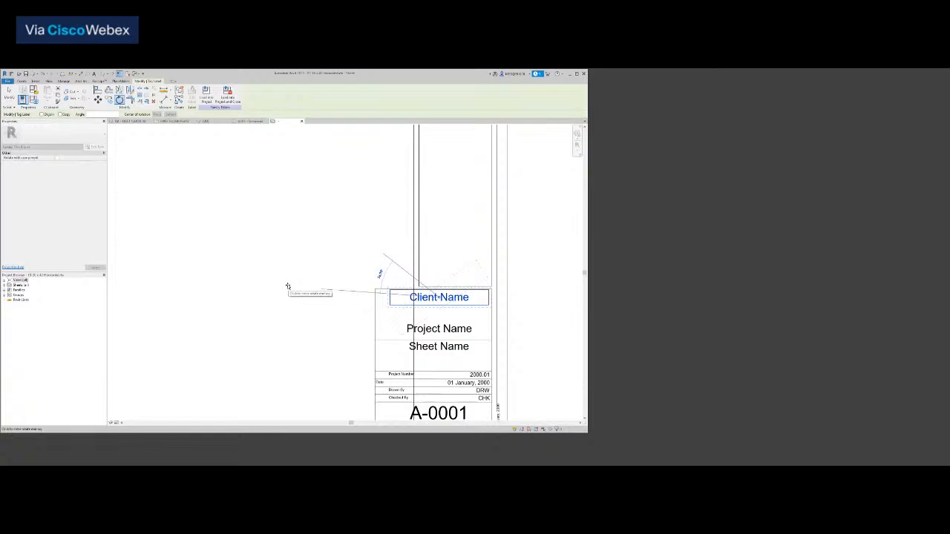
pyautogui.click(289, 287)
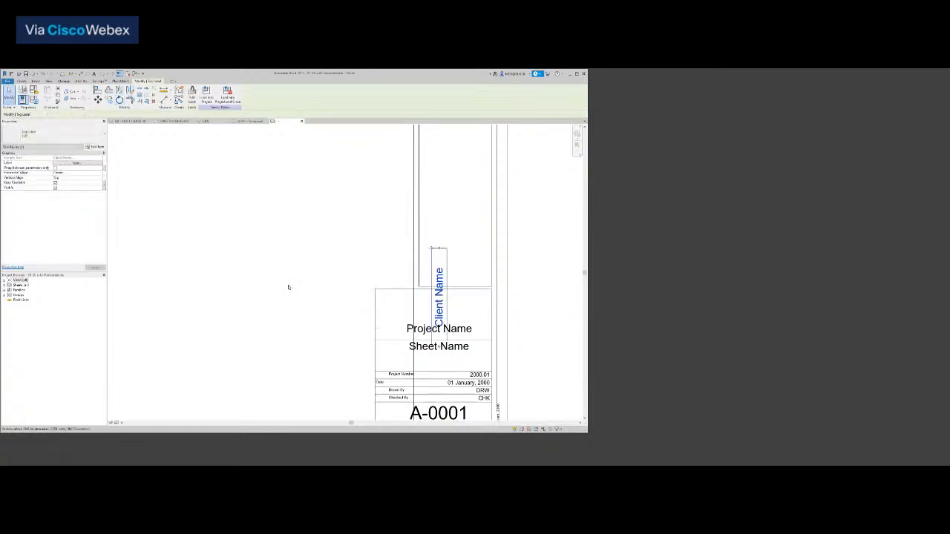
pyautogui.scroll(-3, 446, 228)
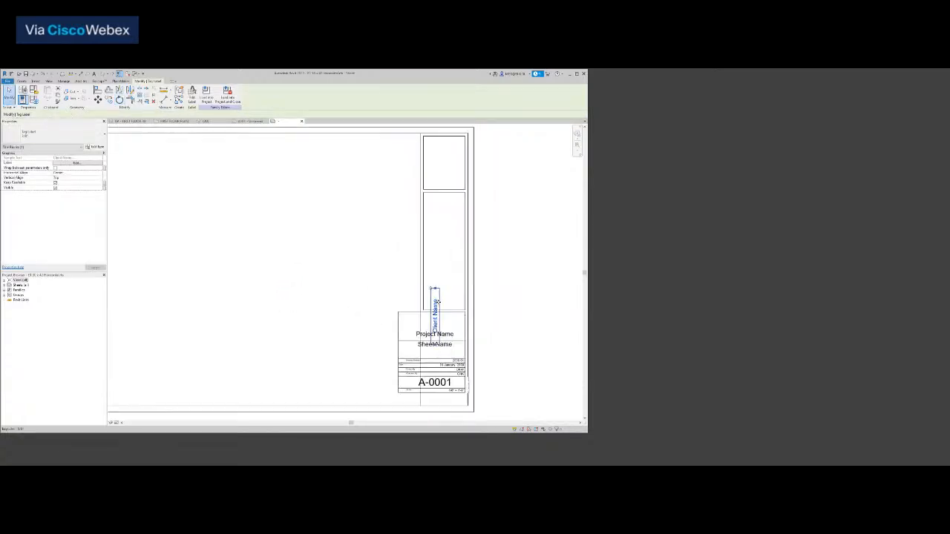
pyautogui.moveTo(437, 263); pyautogui.dragTo(433, 184)
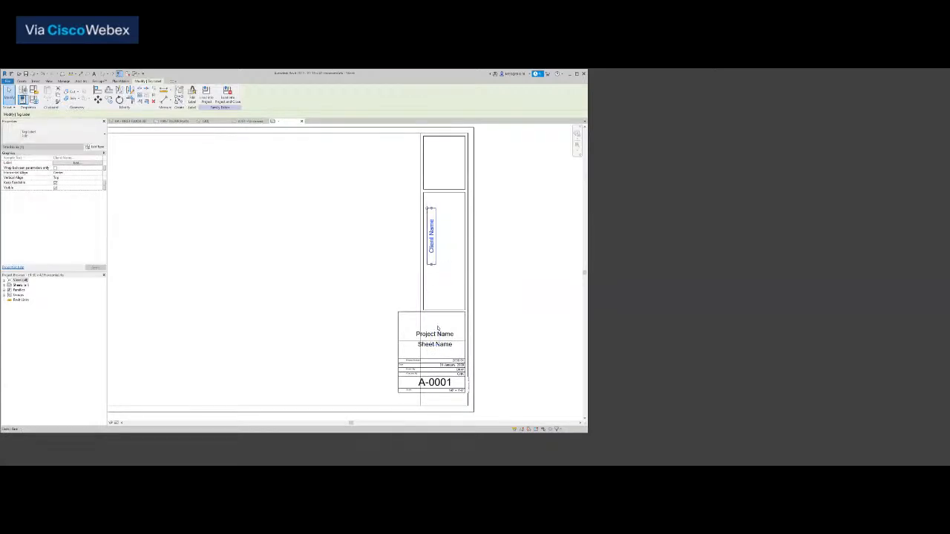
# Rotate the Project Name label to read vertically upward and place it in the middle box, right of Client Name.
pyautogui.click(438, 334)
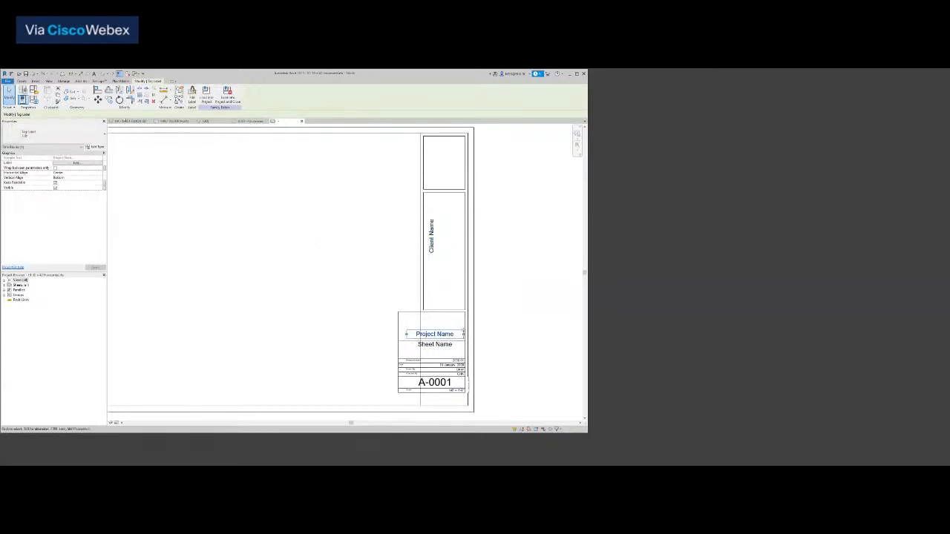
pyautogui.click(118, 100)
pyautogui.click(316, 299)
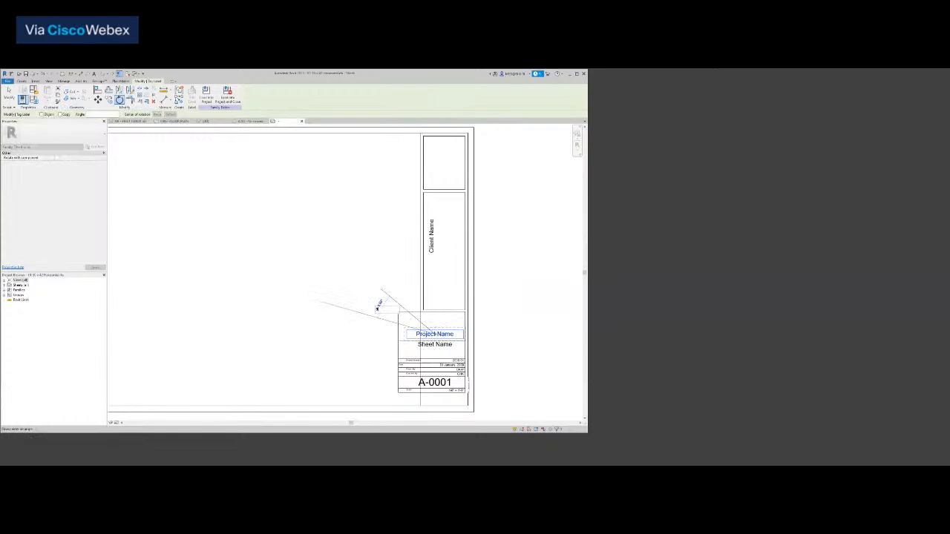
pyautogui.click(448, 287)
pyautogui.moveTo(434, 326); pyautogui.dragTo(454, 236)
pyautogui.click(379, 258)
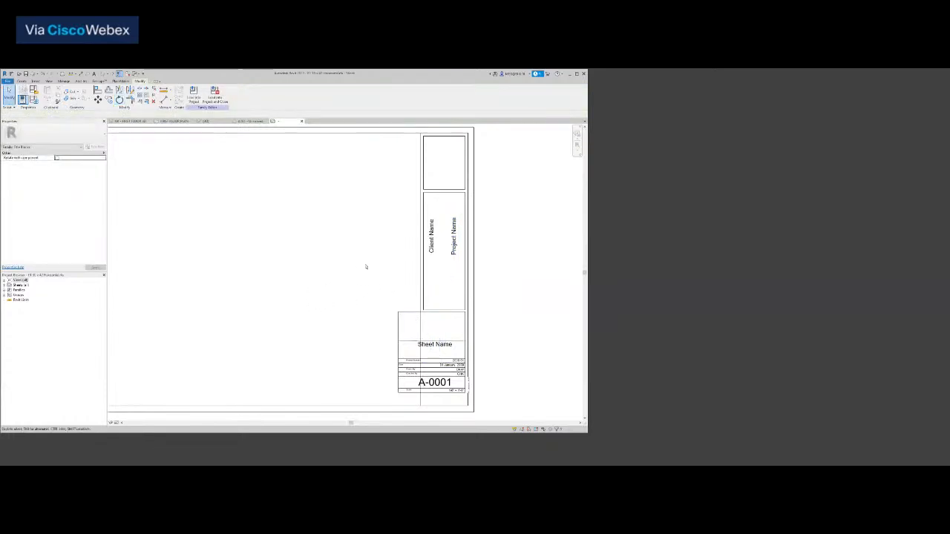
# Set the middle box's height to 6" by repositioning its bottom line.
pyautogui.click(438, 310)
pyautogui.click(408, 252)
pyautogui.write('0 6')
pyautogui.press('Return')
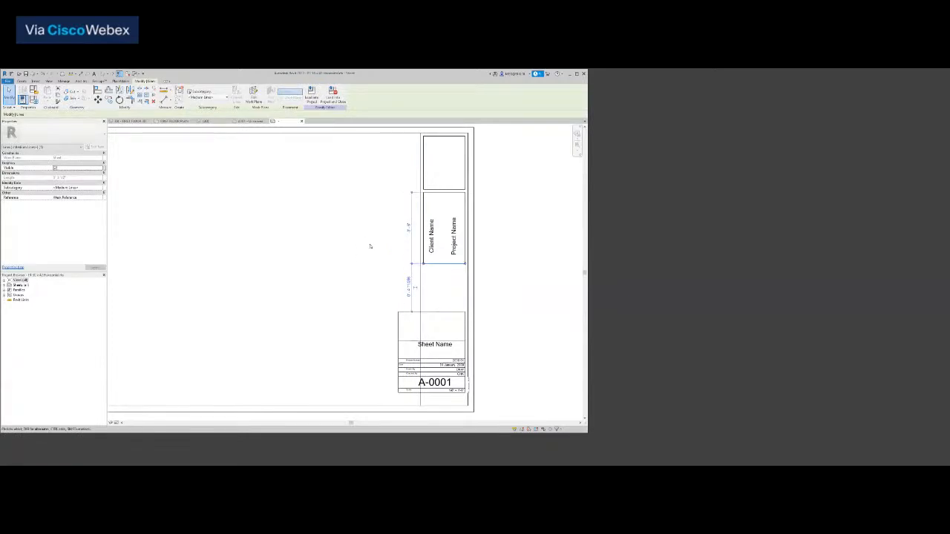
pyautogui.click(370, 247)
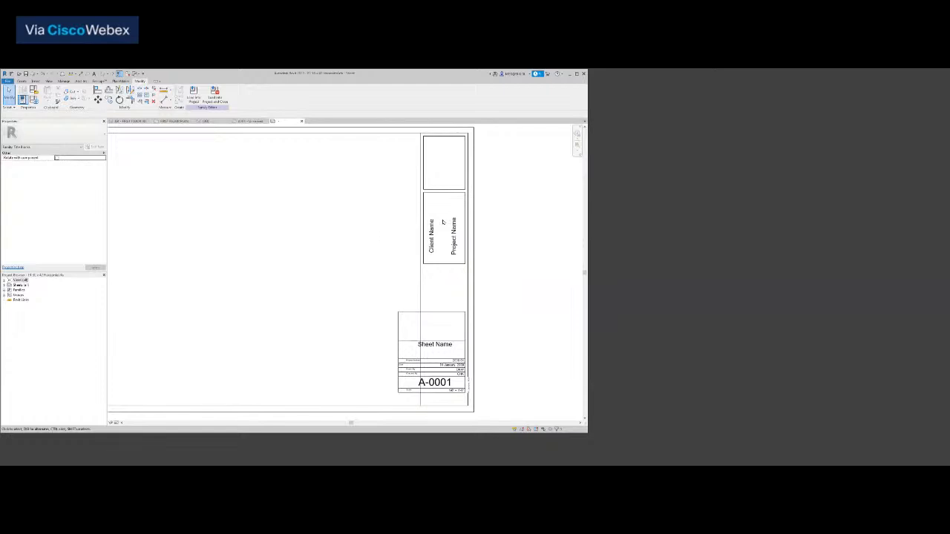
# Draw a horizontal guide line from the midpoint of the middle box's left line to beyond the sheet's right border.
pyautogui.scroll(3, 443, 221)
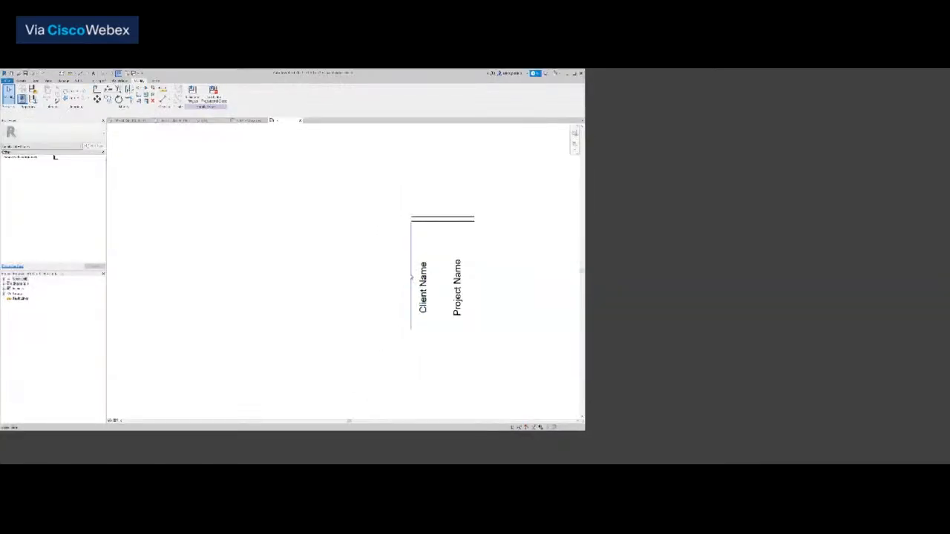
pyautogui.press('l')
pyautogui.press('i')
pyautogui.click(412, 276)
pyautogui.click(521, 275)
pyautogui.press('Escape')
pyautogui.press('Escape')
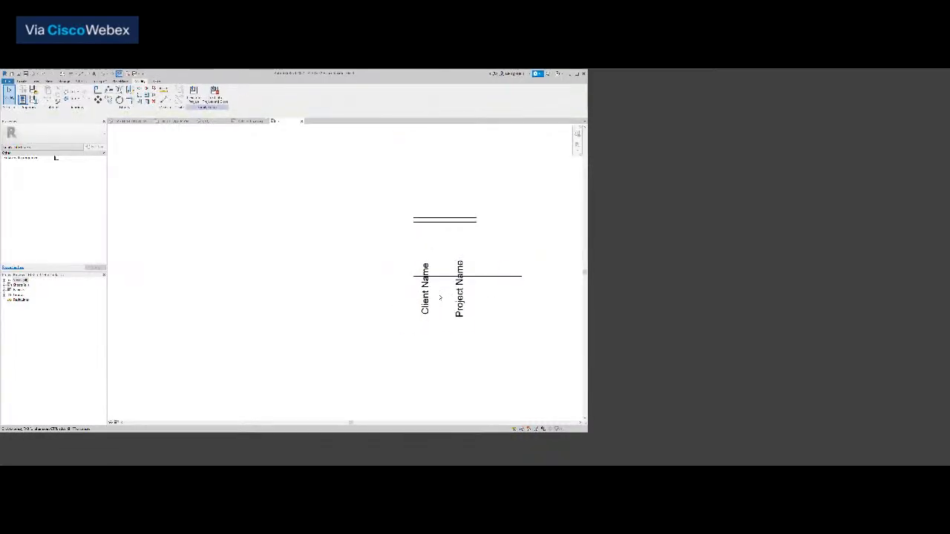
# Move the Client Name label up and slightly right, roughly centring it on the horizontal guide line.
pyautogui.click(426, 291)
pyautogui.moveTo(428, 292); pyautogui.dragTo(432, 278)
pyautogui.press('a')
pyautogui.press('l')
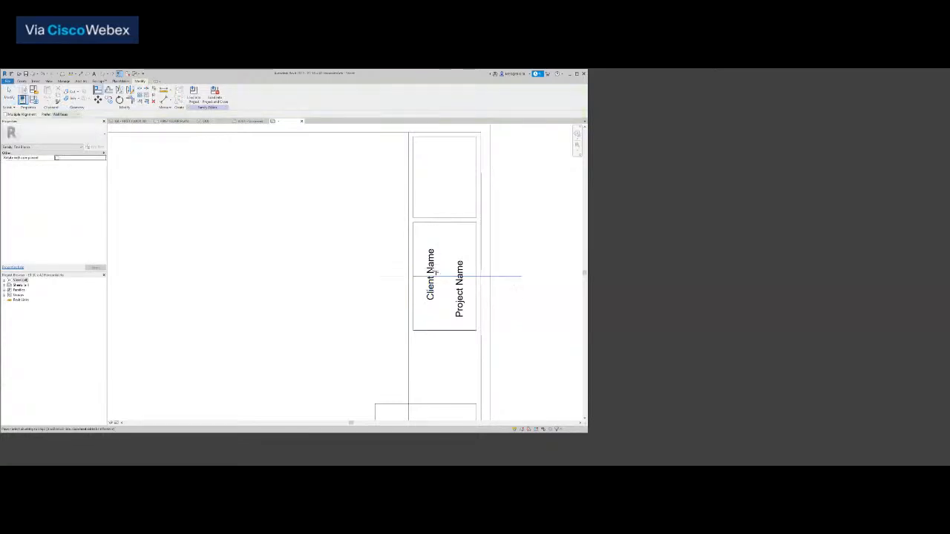
pyautogui.press('Escape')
# Stretch the Client Name label's text frame up to the middle box's top line.
pyautogui.click(432, 283)
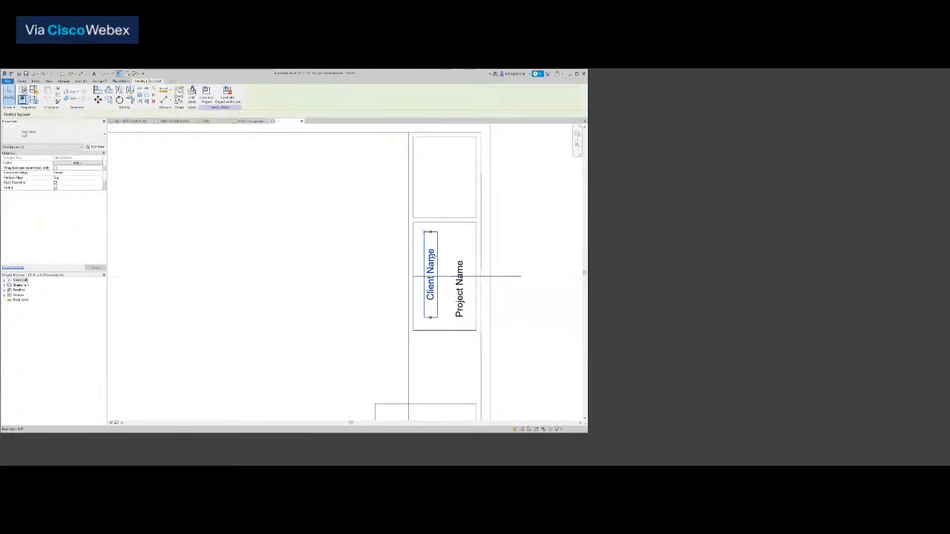
pyautogui.scroll(2, 434, 259)
pyautogui.moveTo(429, 220); pyautogui.dragTo(430, 207)
pyautogui.scroll(1, 434, 213)
pyautogui.scroll(2, 437, 219)
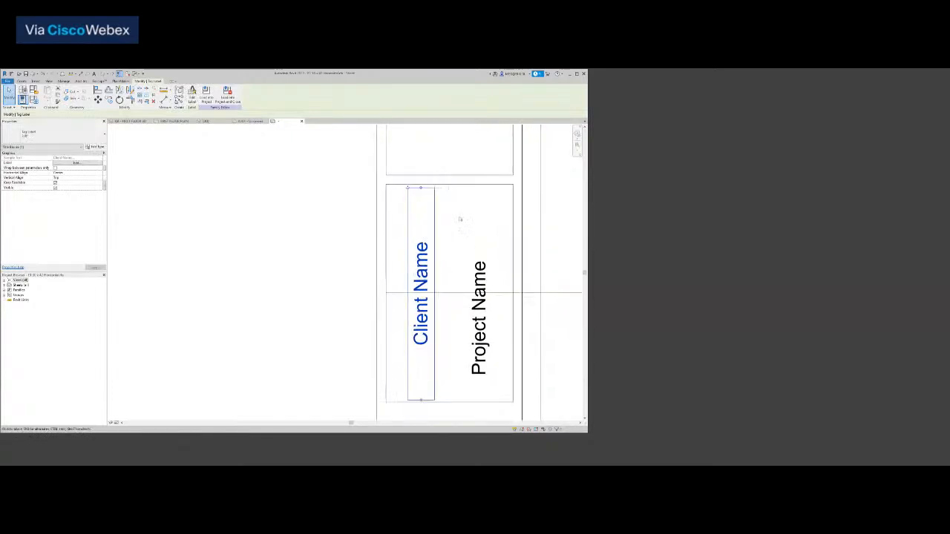
pyautogui.moveTo(422, 187); pyautogui.dragTo(421, 186)
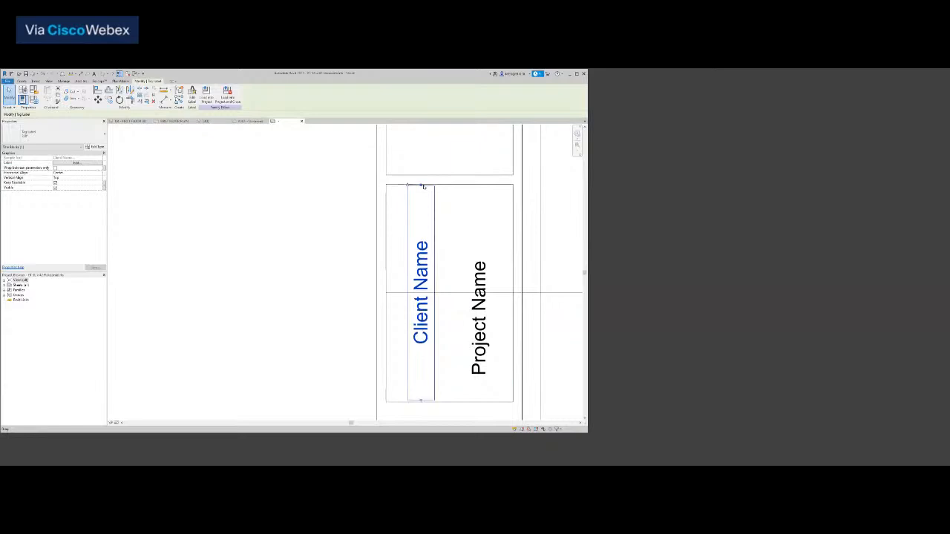
# Extend the lower end of the Client Name label's frame to meet the middle box's bottom line.
pyautogui.scroll(5, 423, 187)
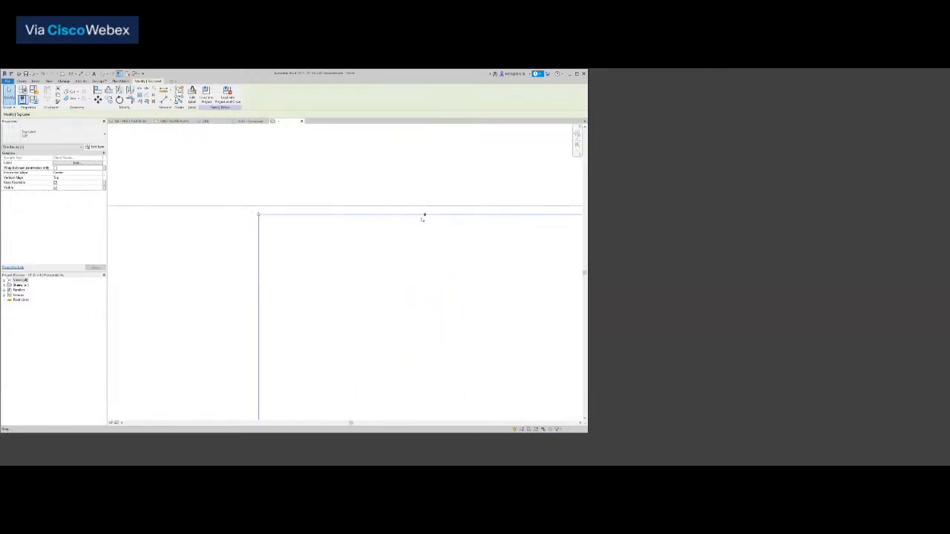
pyautogui.scroll(-4, 413, 224)
pyautogui.scroll(-2, 474, 290)
pyautogui.moveTo(474, 289); pyautogui.dragTo(440, 212, button='middle')
pyautogui.scroll(1, 416, 337)
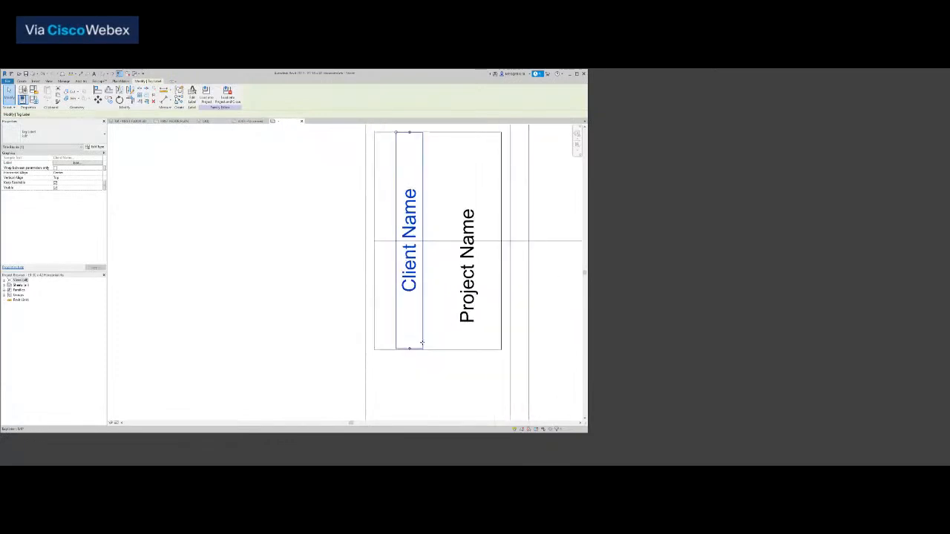
pyautogui.scroll(8, 421, 344)
pyautogui.moveTo(355, 336); pyautogui.dragTo(355, 343)
# Fine-tune the upper end of the Client Name label's frame against the middle box's top line.
pyautogui.scroll(-4, 377, 324)
pyautogui.scroll(10, 380, 204)
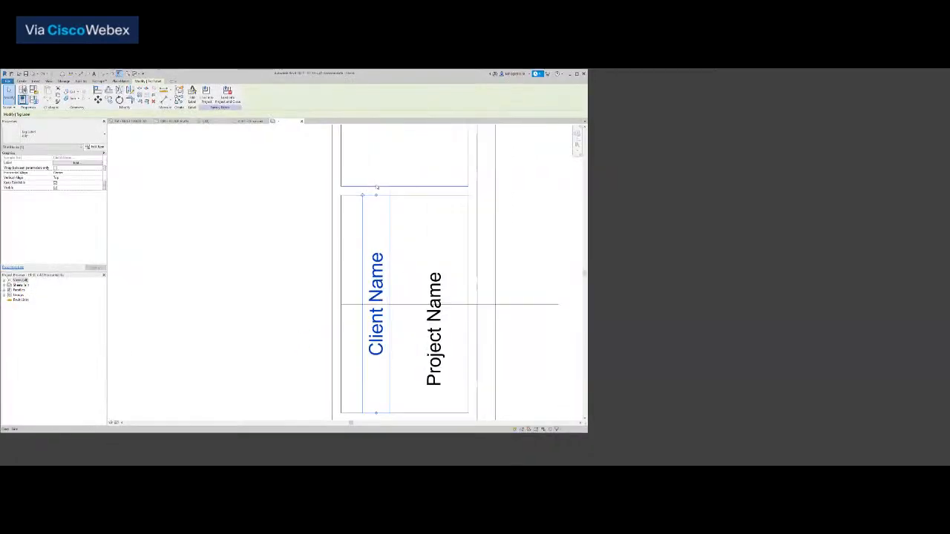
pyautogui.moveTo(362, 237); pyautogui.dragTo(362, 240)
pyautogui.scroll(-6, 409, 314)
pyautogui.scroll(-2, 408, 232)
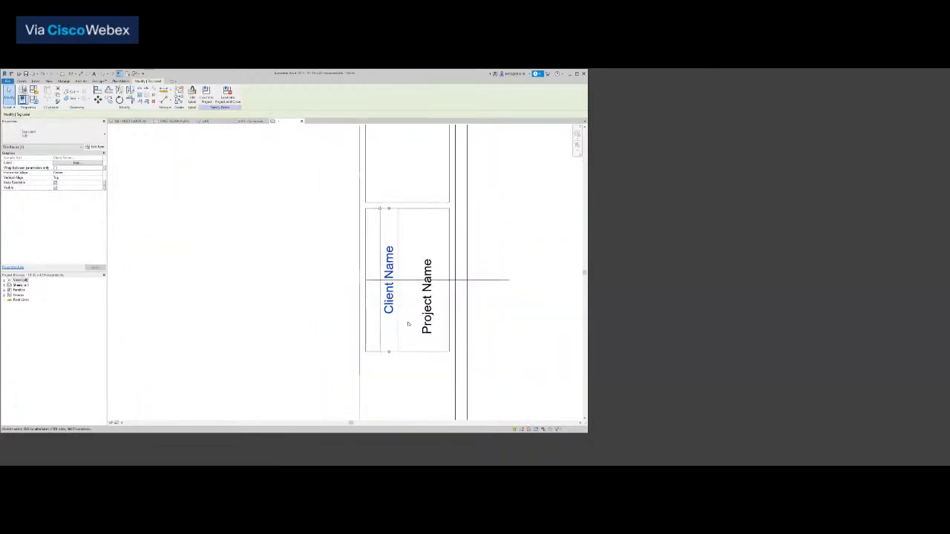
pyautogui.scroll(-2, 411, 255)
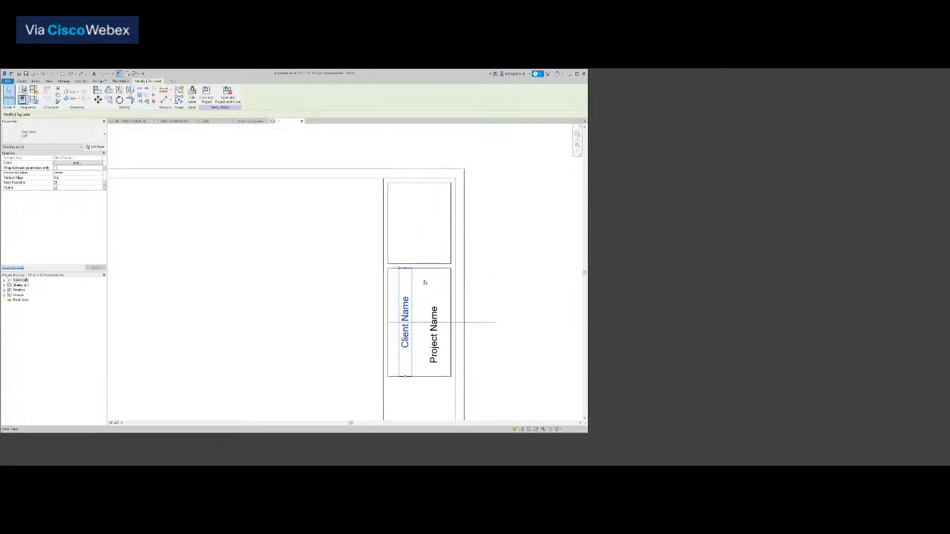
# Centre the Project Name label on the horizontal guide line and stretch its frame to the middle box's top and bottom lines.
pyautogui.keyDown('ctrl'); pyautogui.click(435, 355); pyautogui.keyUp('ctrl')
pyautogui.scroll(3, 435, 350)
pyautogui.moveTo(437, 348); pyautogui.dragTo(436, 328)
pyautogui.press('a')
pyautogui.press('l')
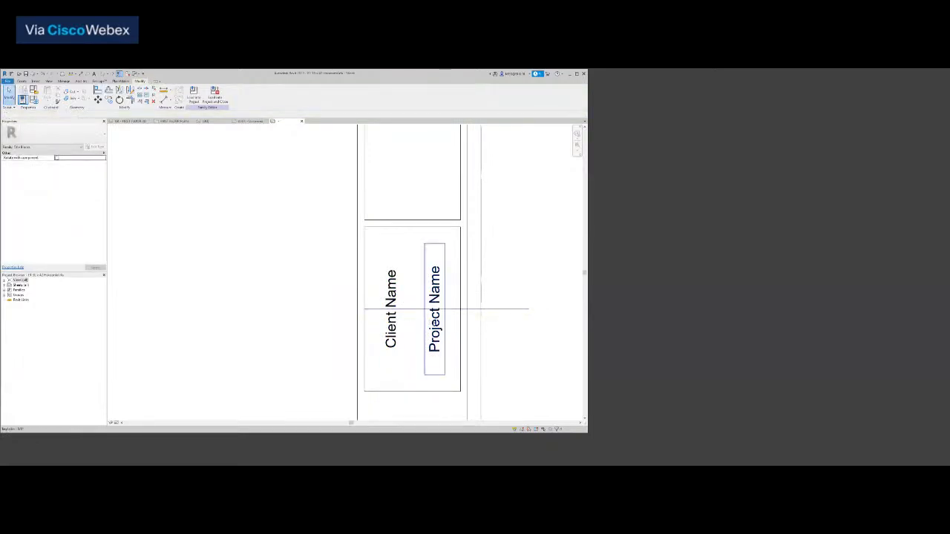
pyautogui.press('Escape')
pyautogui.click(436, 246)
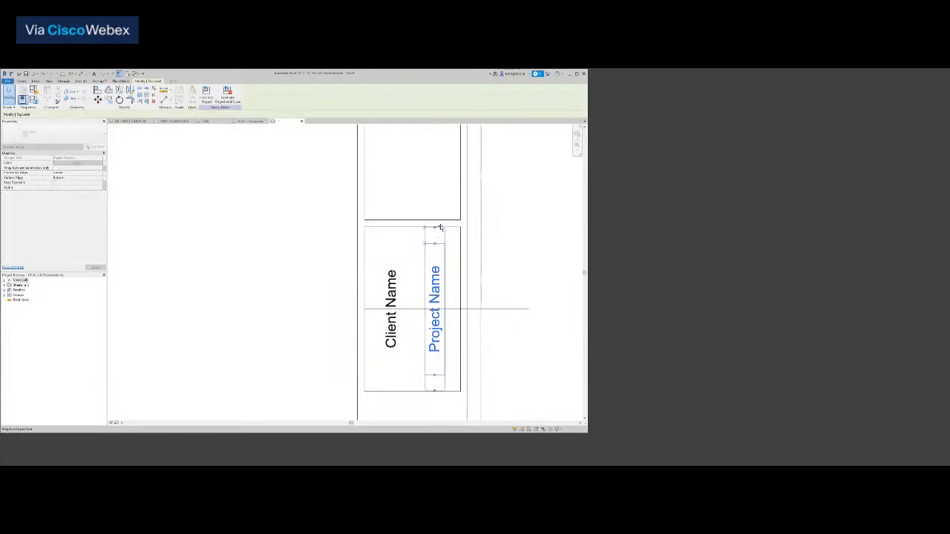
pyautogui.click(289, 278)
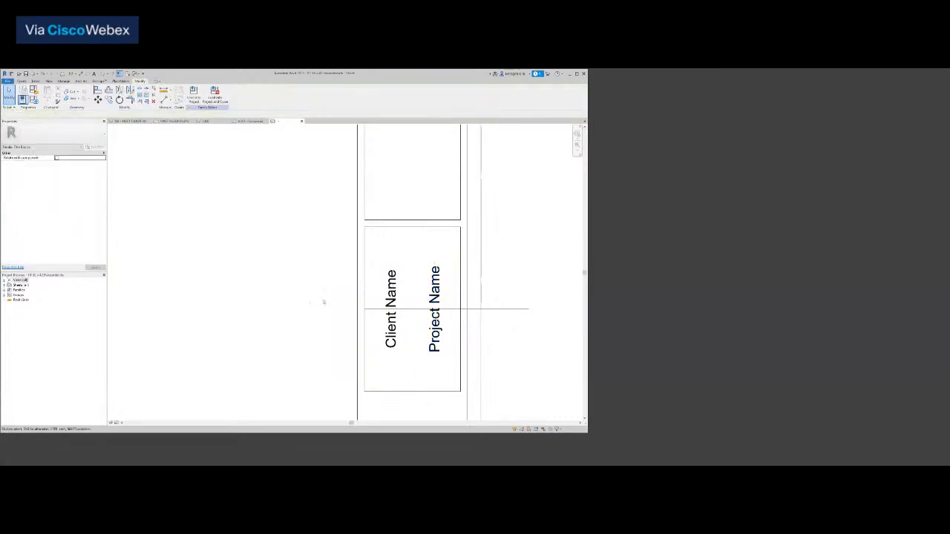
pyautogui.scroll(-4, 320, 303)
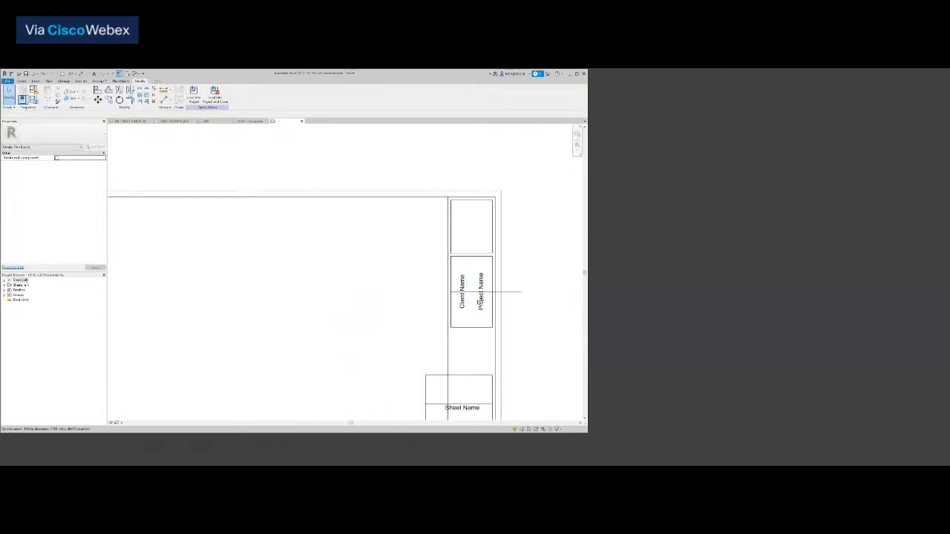
# Delete the Project Name label from the middle box.
pyautogui.click(479, 301)
pyautogui.click(378, 295)
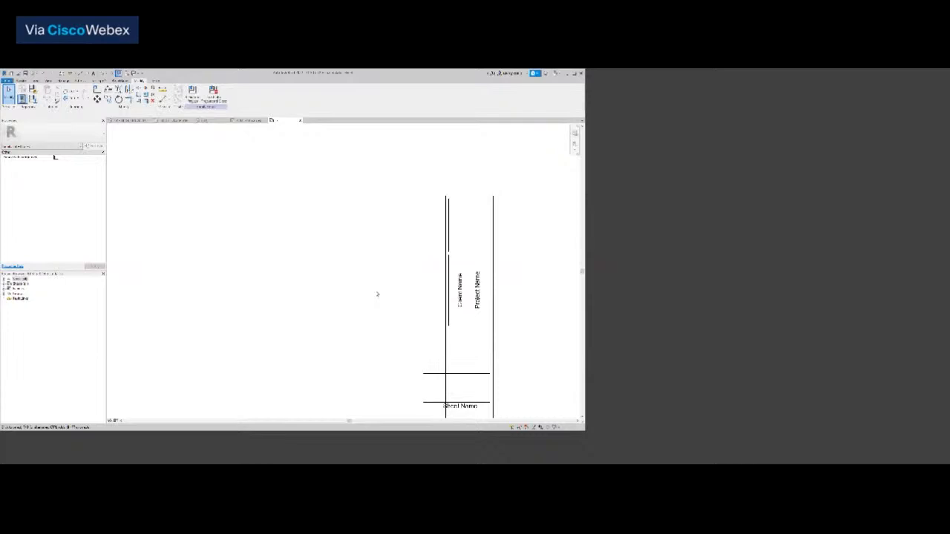
pyautogui.scroll(-3, 377, 295)
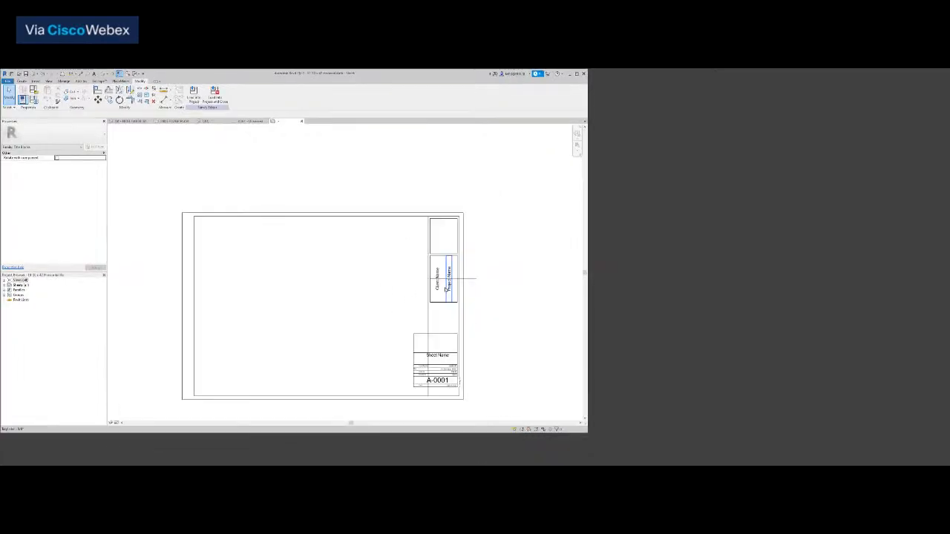
# Move the Sheet Name label up beside Client Name and rotate it 90° so it reads vertically.
pyautogui.click(434, 355)
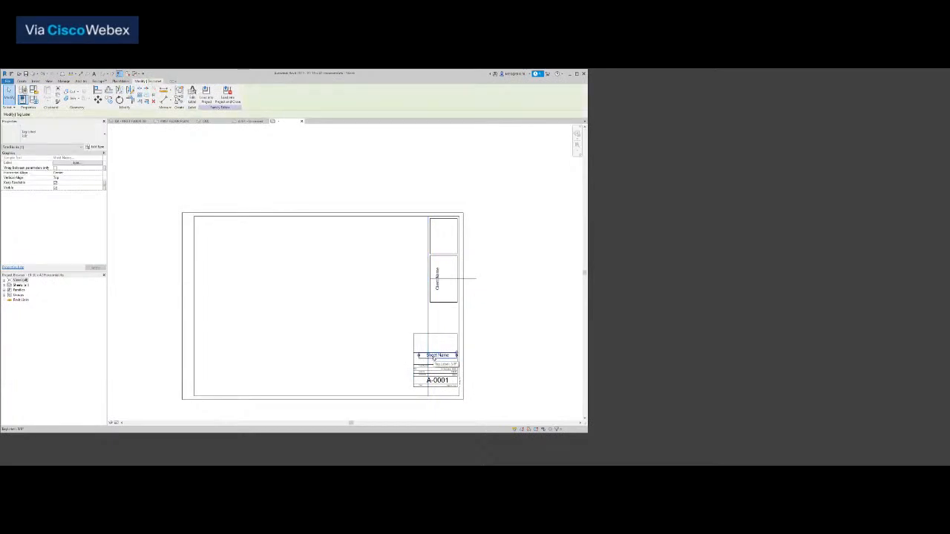
pyautogui.moveTo(435, 359); pyautogui.dragTo(475, 284)
pyautogui.click(120, 100)
pyautogui.click(346, 244)
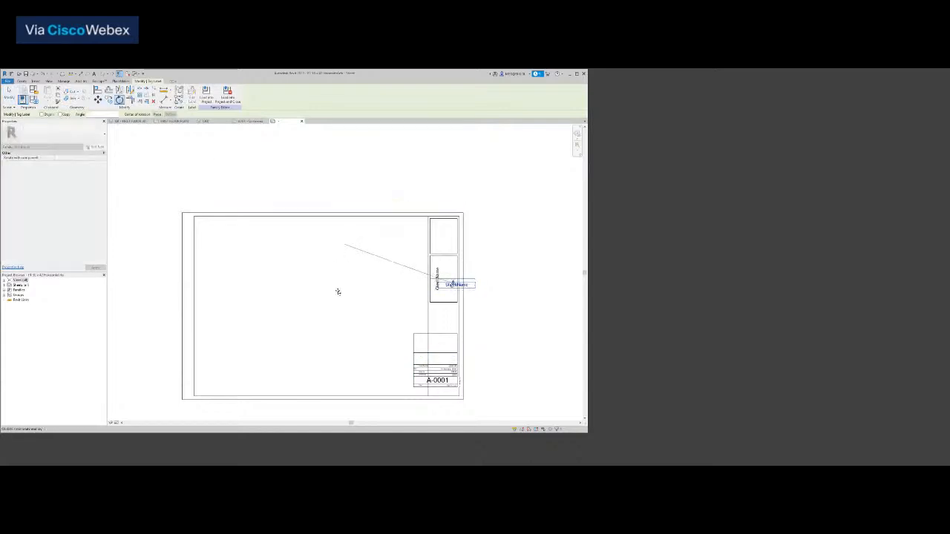
pyautogui.write('90')
pyautogui.press('Return')
# Place the Sheet Name label inside the middle box and fit its frame to the box's top and bottom lines.
pyautogui.scroll(5, 445, 285)
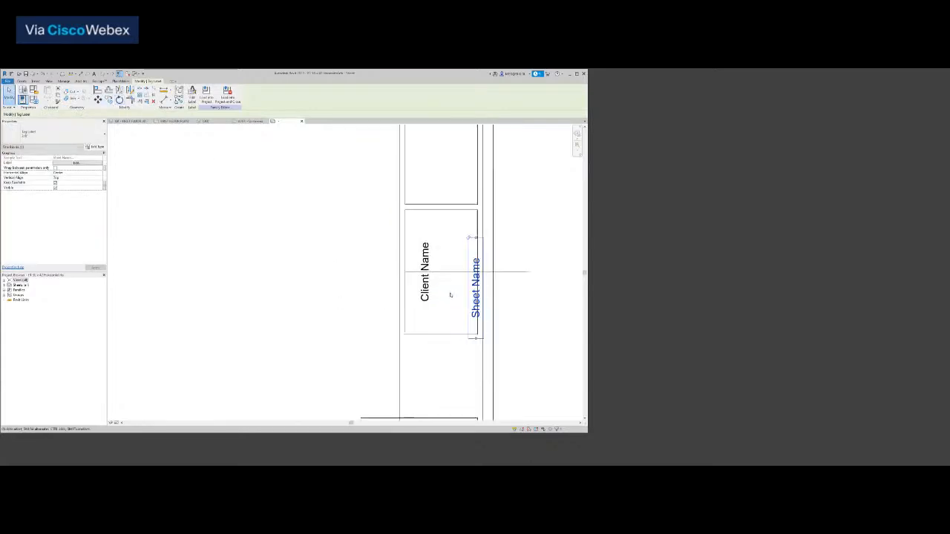
pyautogui.moveTo(470, 296); pyautogui.dragTo(455, 285)
pyautogui.moveTo(459, 221); pyautogui.dragTo(461, 210)
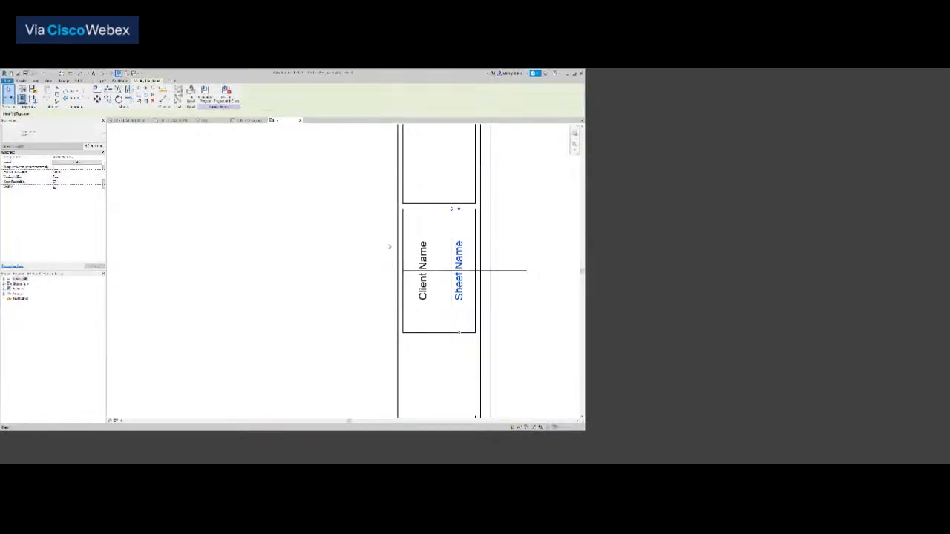
pyautogui.click(297, 288)
# Shift the Sheet Name and Client Name labels closer together around the middle box's vertical centre.
pyautogui.click(455, 296)
pyautogui.moveTo(454, 296); pyautogui.dragTo(427, 295)
pyautogui.click(425, 295)
pyautogui.click(367, 334)
pyautogui.scroll(-4, 444, 289)
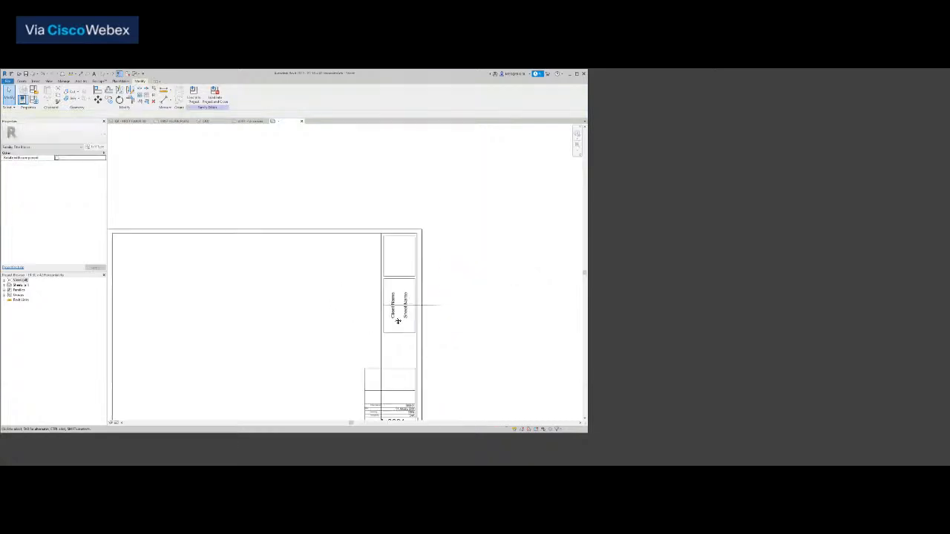
pyautogui.click(438, 286)
pyautogui.moveTo(438, 286); pyautogui.dragTo(440, 286)
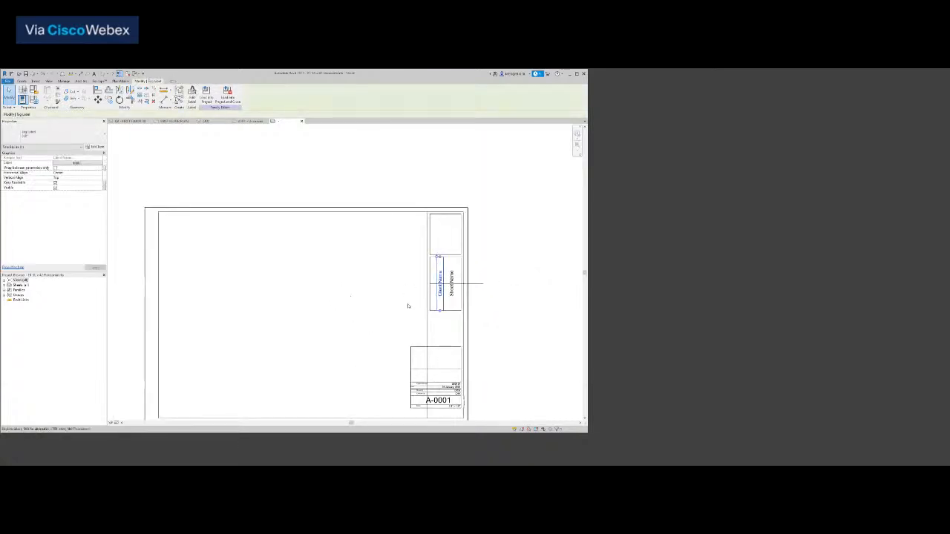
pyautogui.scroll(4, 442, 294)
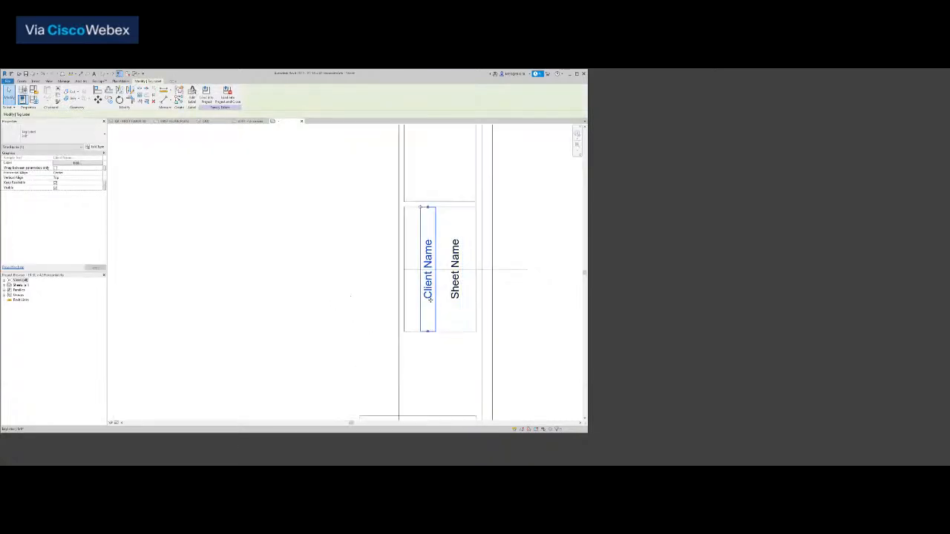
pyautogui.click(388, 342)
# Delete the horizontal guide line running through the middle box.
pyautogui.scroll(-5, 445, 267)
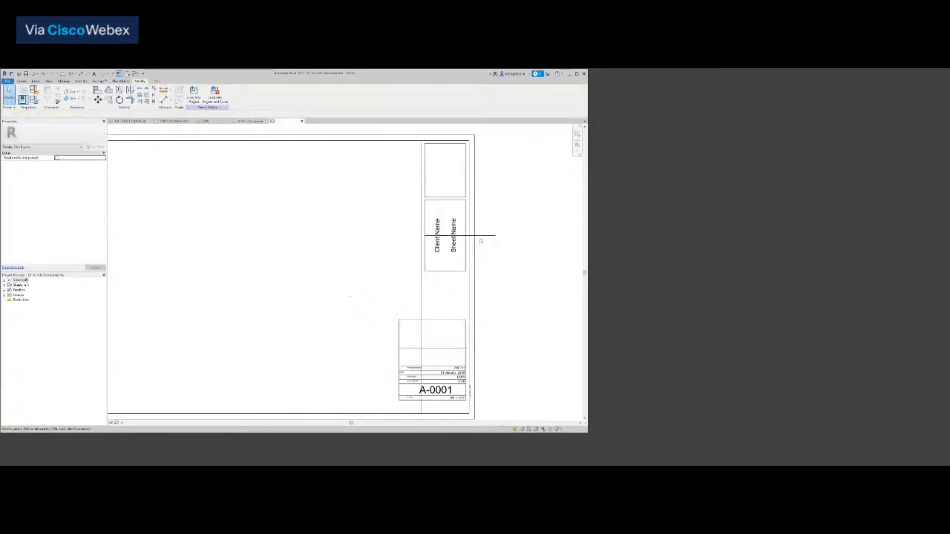
pyautogui.click(482, 236)
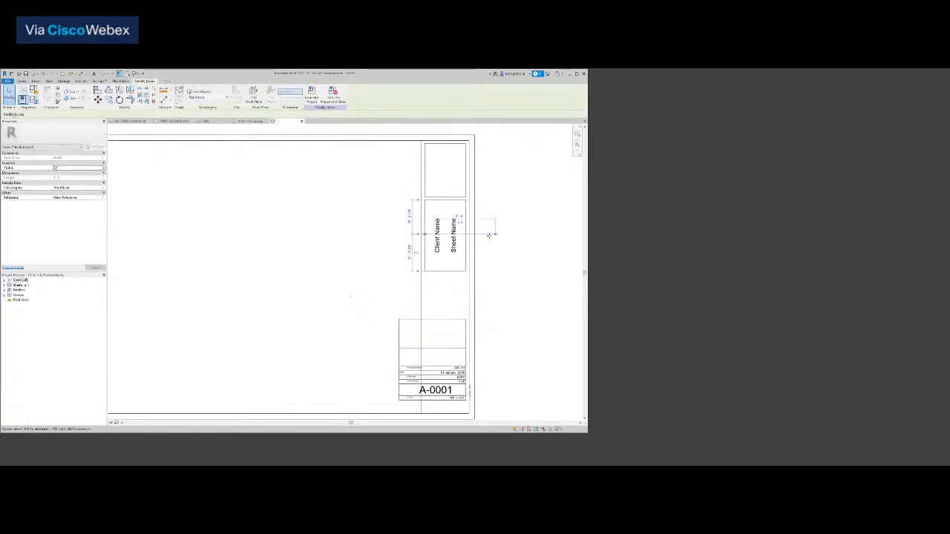
pyautogui.press('Delete')
# Raise the lower box's top line to just below the middle box, leaving a narrow gap like the one above.
pyautogui.click(447, 319)
pyautogui.click(385, 294)
pyautogui.write('0 2')
pyautogui.press('Return')
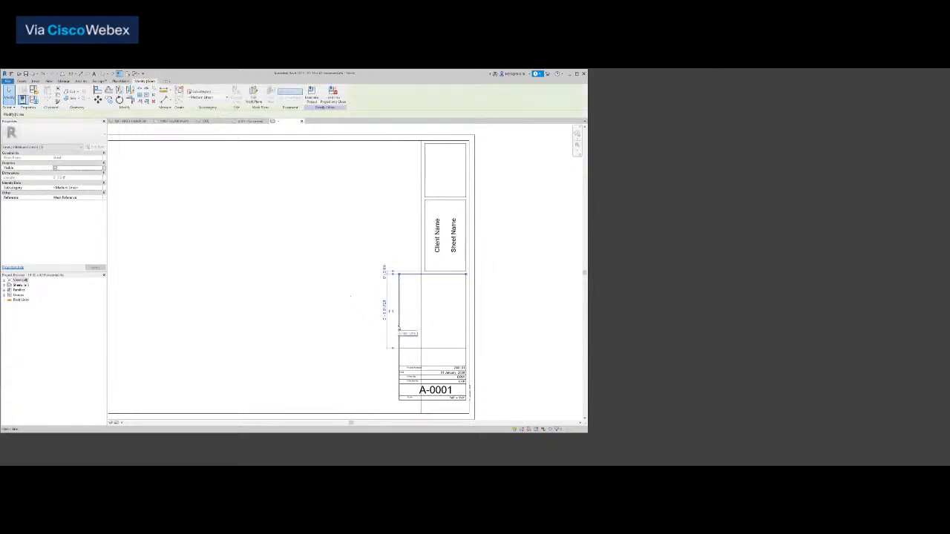
# Align the lower box's left edge with the left edge of the middle box.
pyautogui.press('a')
pyautogui.press('l')
pyautogui.click(400, 311)
pyautogui.scroll(-2, 365, 308)
pyautogui.moveTo(365, 308); pyautogui.dragTo(384, 336, button='middle')
pyautogui.scroll(5, 420, 397)
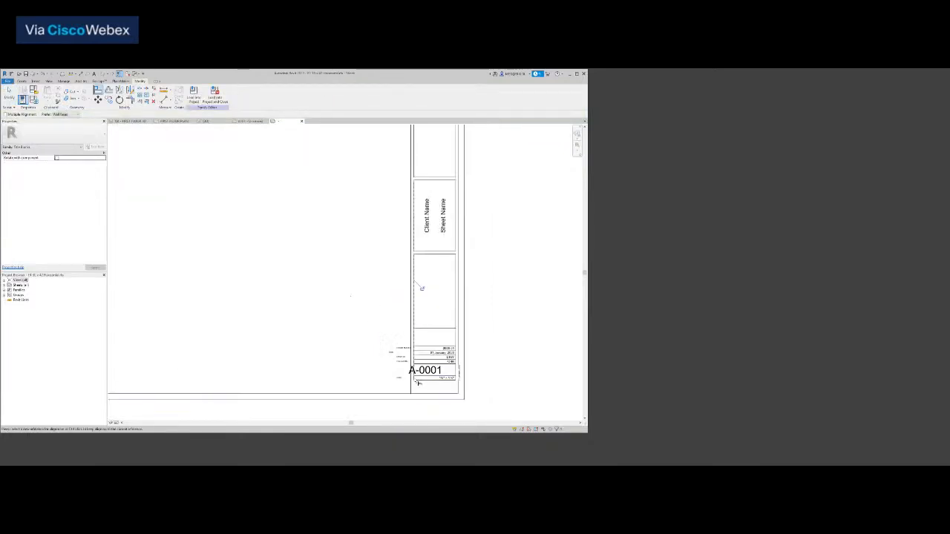
pyautogui.click(395, 310)
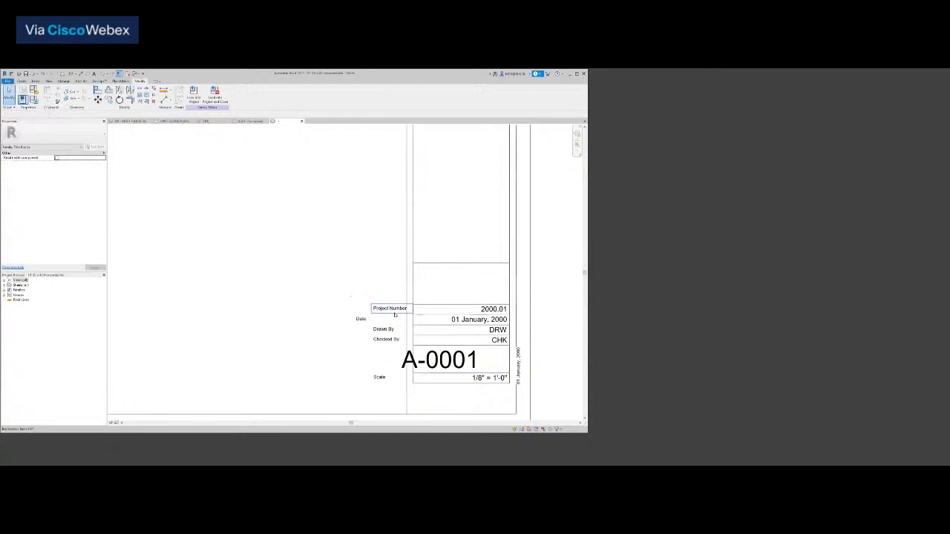
pyautogui.keyDown('ctrl'); pyautogui.click(361, 319); pyautogui.keyUp('ctrl')
pyautogui.keyDown('ctrl'); pyautogui.click(383, 331); pyautogui.keyUp('ctrl')
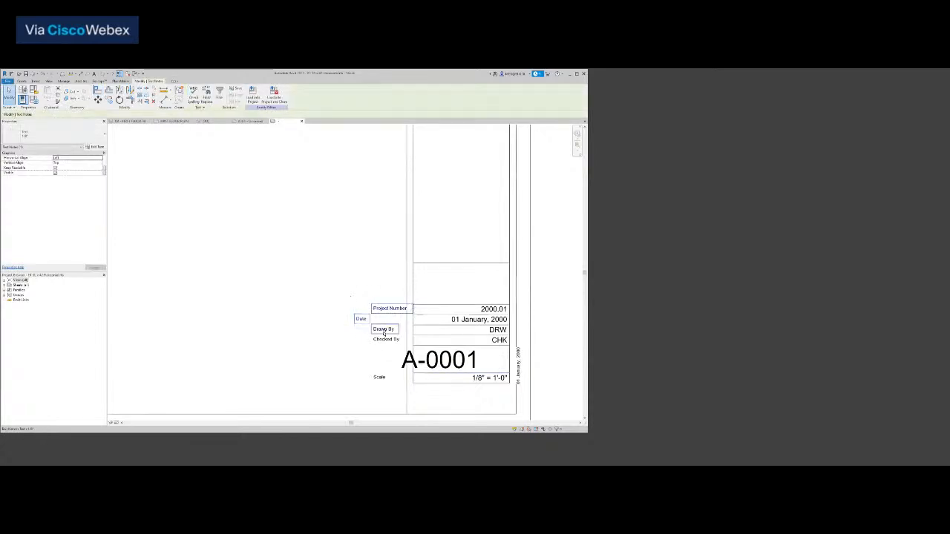
pyautogui.click(337, 351)
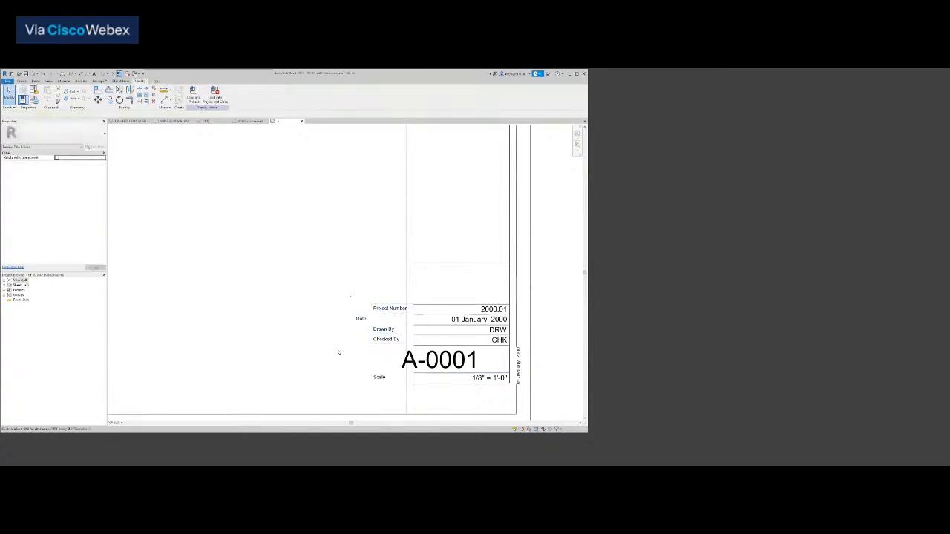
pyautogui.click(384, 329)
# Move the Project Number, Drawn By, Checked By and Scale texts together to the left edge inside the narrowed table.
pyautogui.click(390, 308)
pyautogui.keyDown('ctrl'); pyautogui.click(383, 329); pyautogui.keyUp('ctrl')
pyautogui.keyDown('ctrl'); pyautogui.click(387, 340); pyautogui.keyUp('ctrl')
pyautogui.keyDown('ctrl'); pyautogui.click(380, 377); pyautogui.keyUp('ctrl')
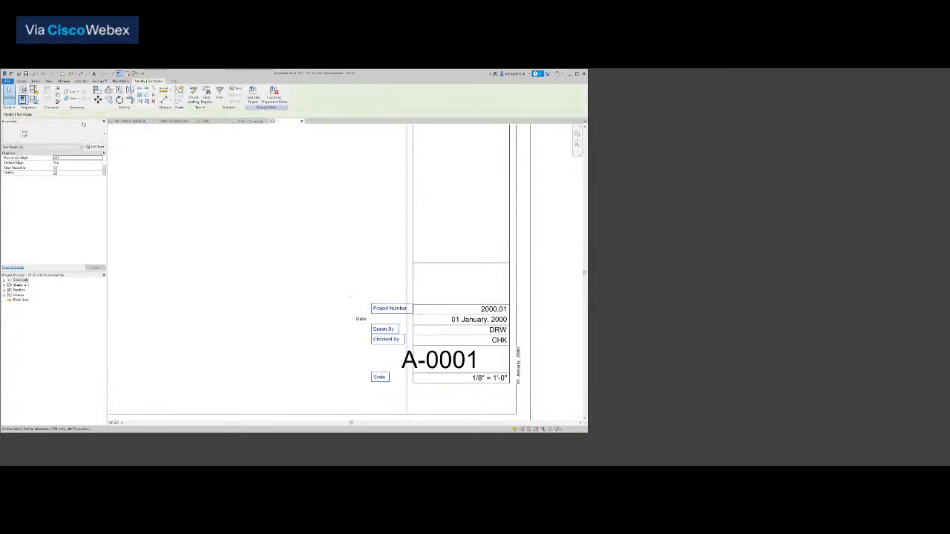
pyautogui.press('m')
pyautogui.press('v')
pyautogui.scroll(3, 395, 314)
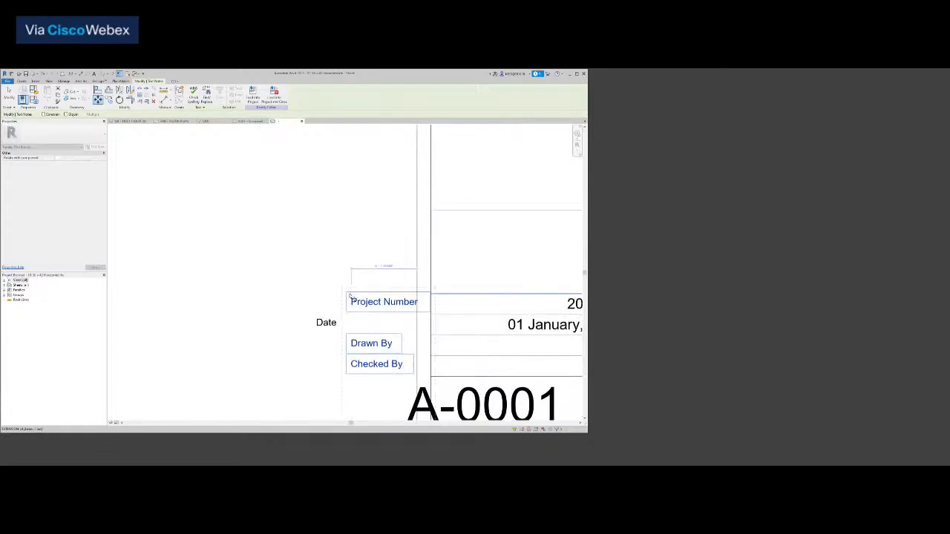
pyautogui.click(348, 300)
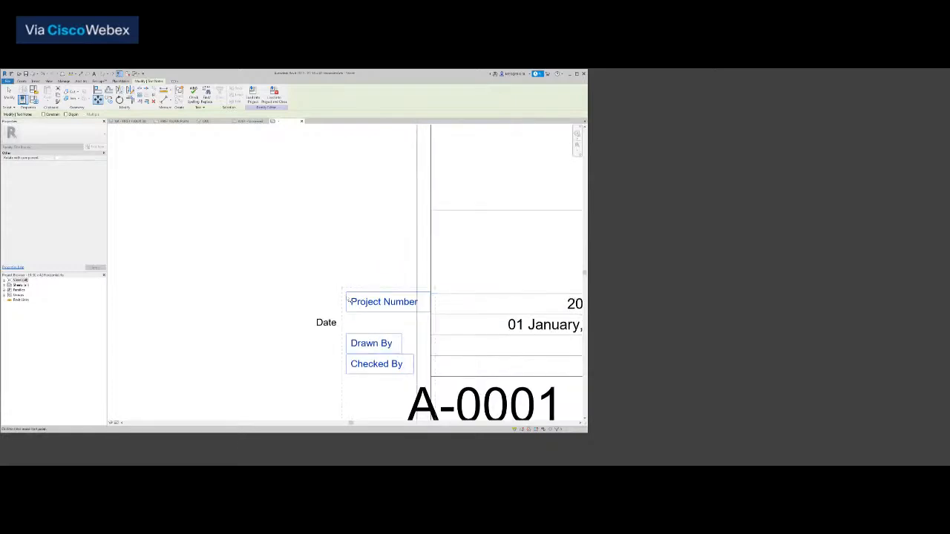
pyautogui.click(431, 298)
pyautogui.click(340, 287)
# Move the Date text into its table row and nudge it left to line up with the other row titles.
pyautogui.click(325, 321)
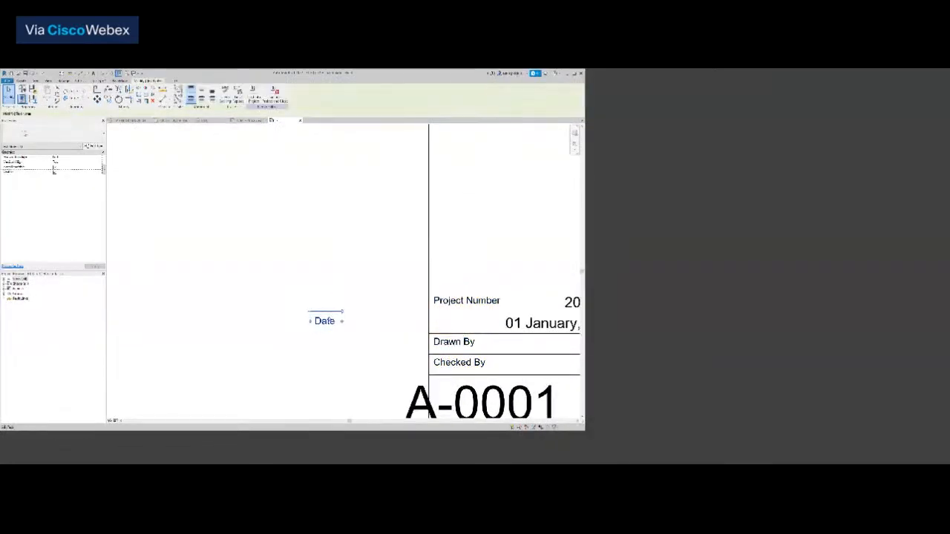
pyautogui.press('m')
pyautogui.press('v')
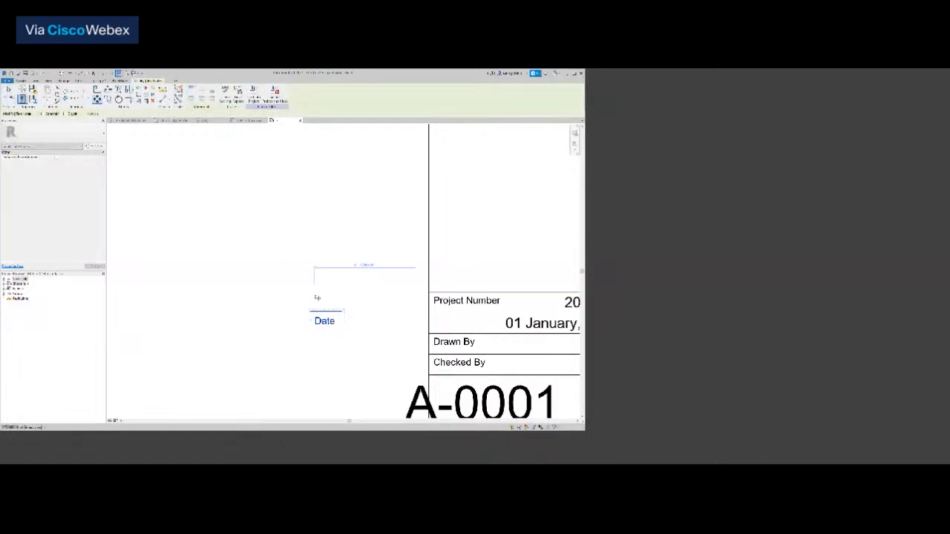
pyautogui.click(311, 321)
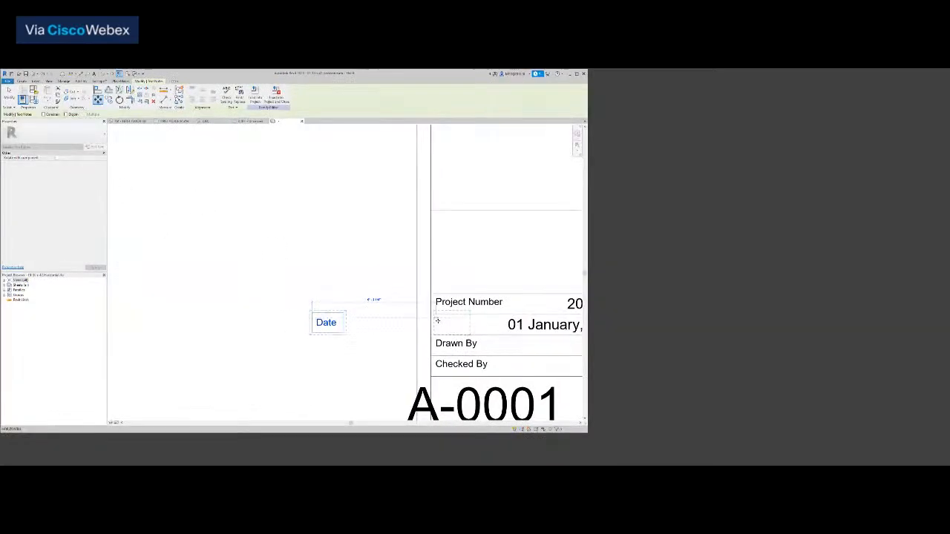
pyautogui.click(434, 322)
pyautogui.press('Left')
pyautogui.press('Left')
pyautogui.press('Left')
pyautogui.press('Left')
pyautogui.press('Left')
pyautogui.press('Left')
pyautogui.press('Left')
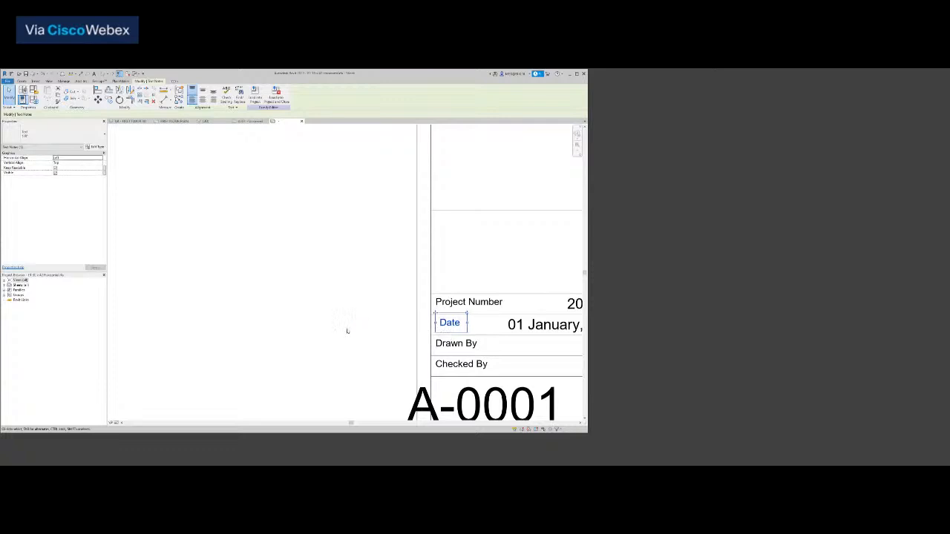
pyautogui.click(320, 342)
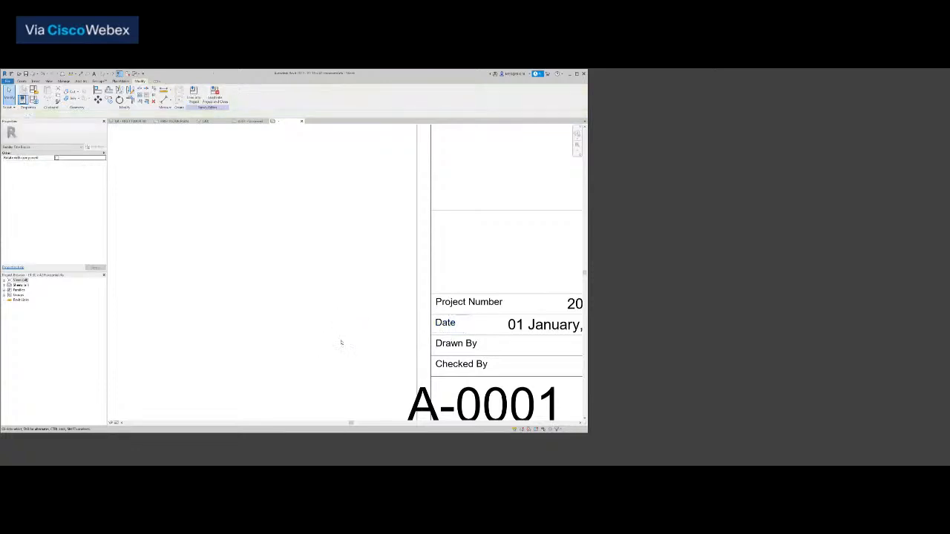
# Nudge the large A-0001 sheet number label right until it is roughly centred in its row.
pyautogui.scroll(-3, 340, 341)
pyautogui.moveTo(340, 341); pyautogui.dragTo(340, 302, button='middle')
pyautogui.click(415, 330)
pyautogui.press('Right')
pyautogui.press('Right')
pyautogui.press('Right')
pyautogui.press('Right')
pyautogui.press('Right')
pyautogui.press('Right')
pyautogui.press('Right')
pyautogui.press('Right')
pyautogui.press('Right')
pyautogui.press('Right')
pyautogui.press('Right')
pyautogui.press('Right')
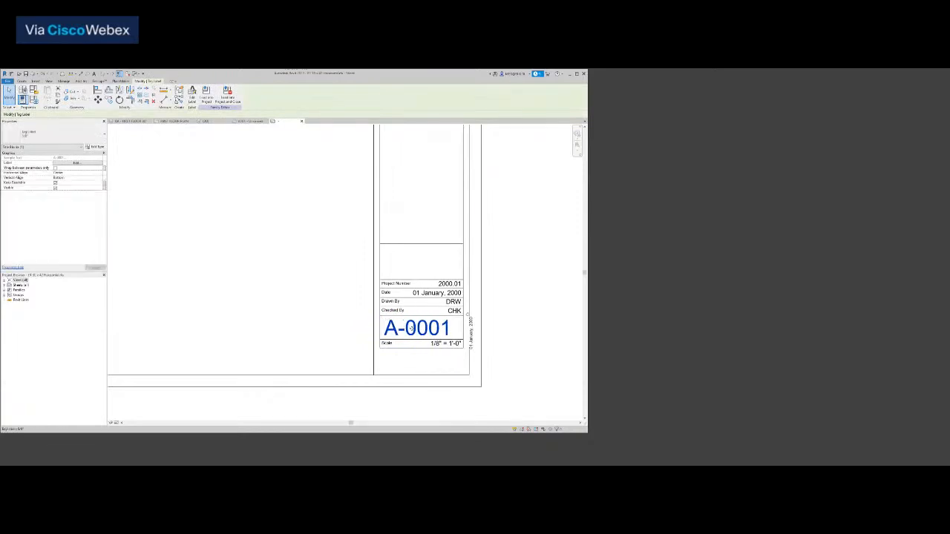
pyautogui.click(334, 331)
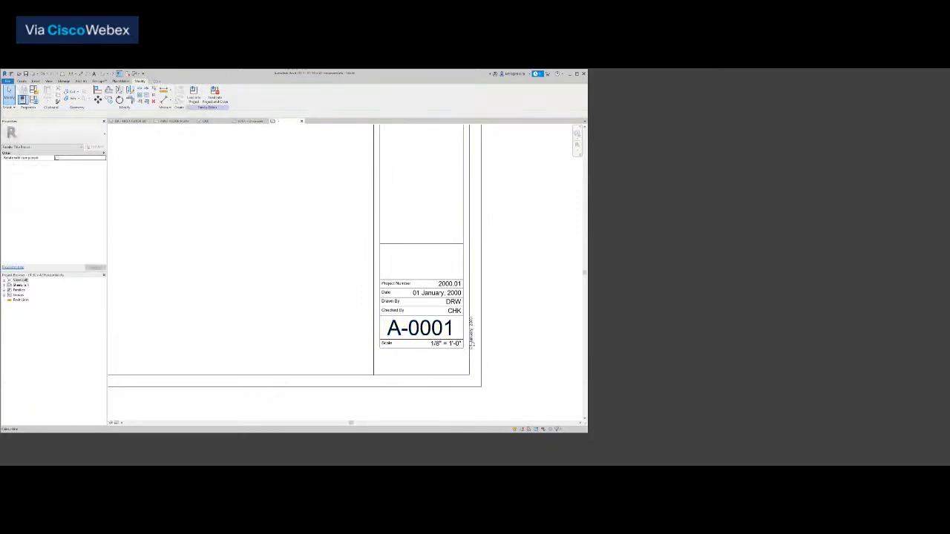
# Delete the vertical date label on the right border beside the table.
pyautogui.click(470, 343)
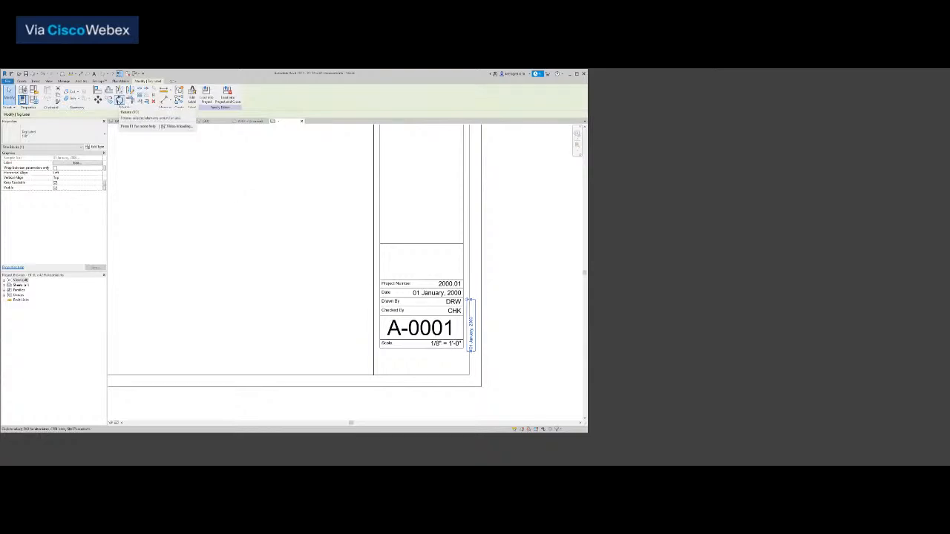
pyautogui.press('Delete')
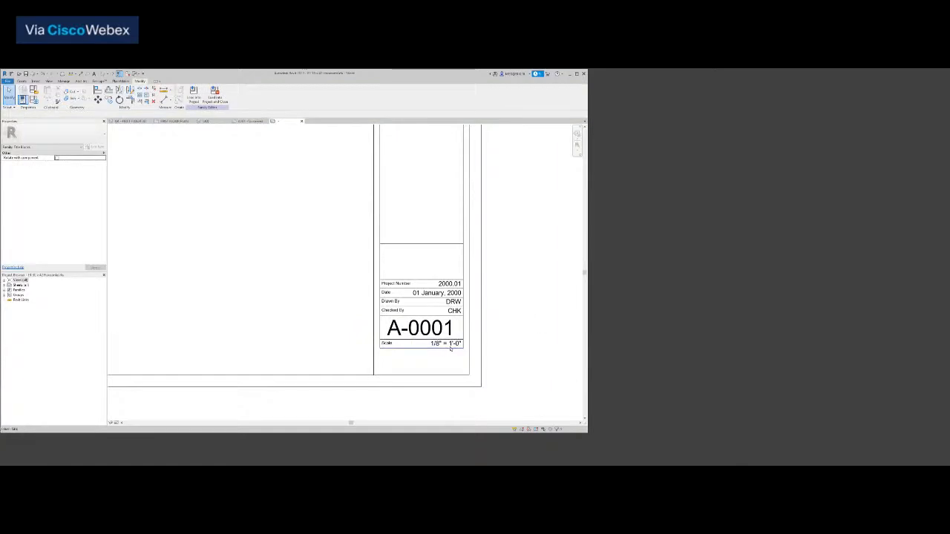
pyautogui.click(427, 345)
pyautogui.keyDown('ctrl'); pyautogui.click(387, 345); pyautogui.keyUp('ctrl')
pyautogui.keyDown('ctrl'); pyautogui.click(403, 328); pyautogui.keyUp('ctrl')
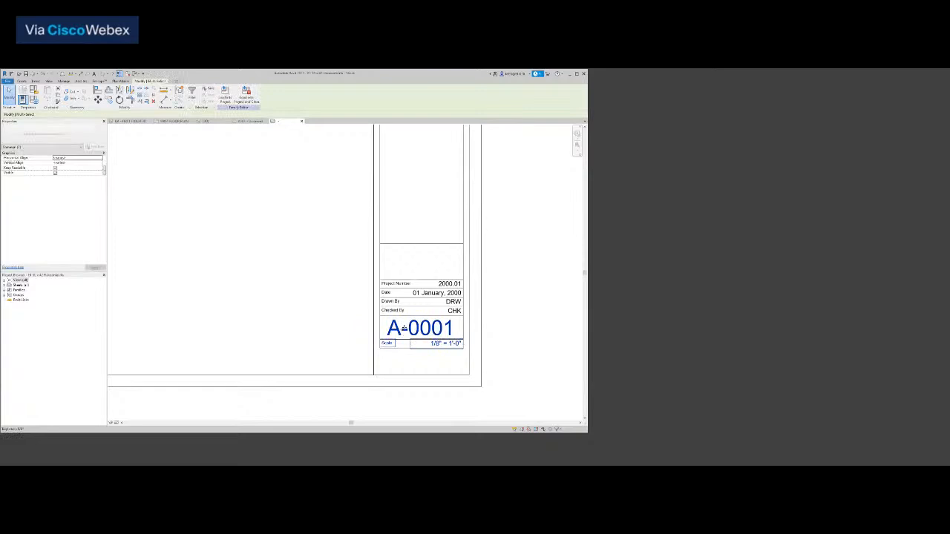
pyautogui.click(442, 360)
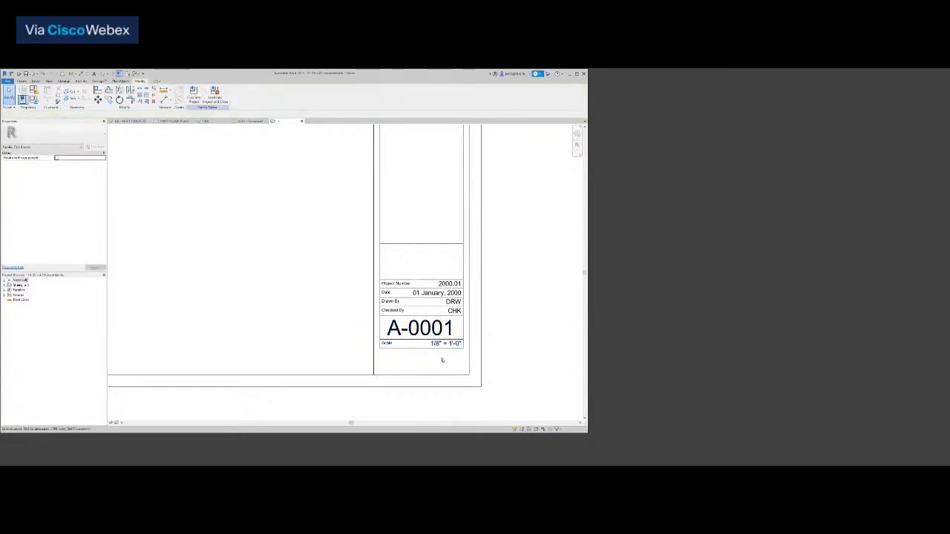
pyautogui.middleClick(326, 309)
pyautogui.middleClick(325, 309)
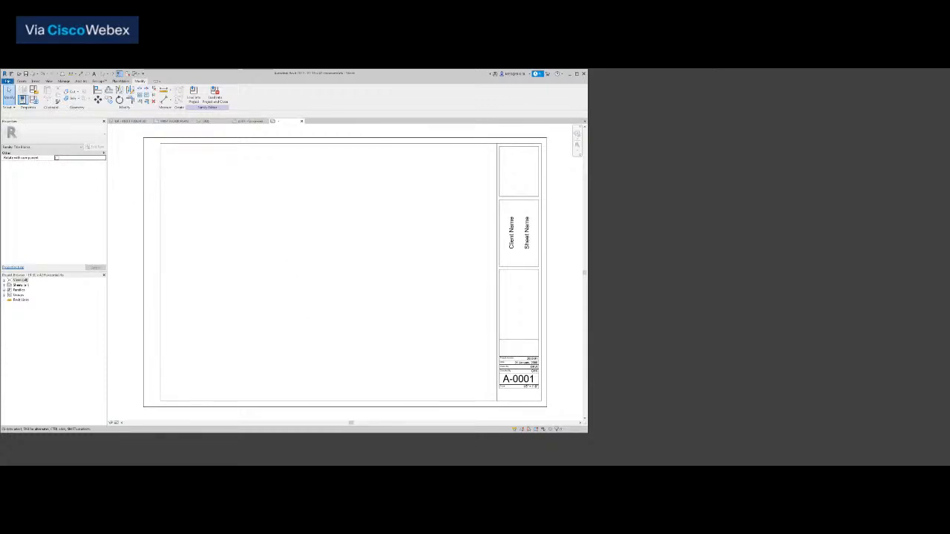
# Save the family as a new title block file in a subfolder of the YouTube Projects folder.
pyautogui.click(8, 81)
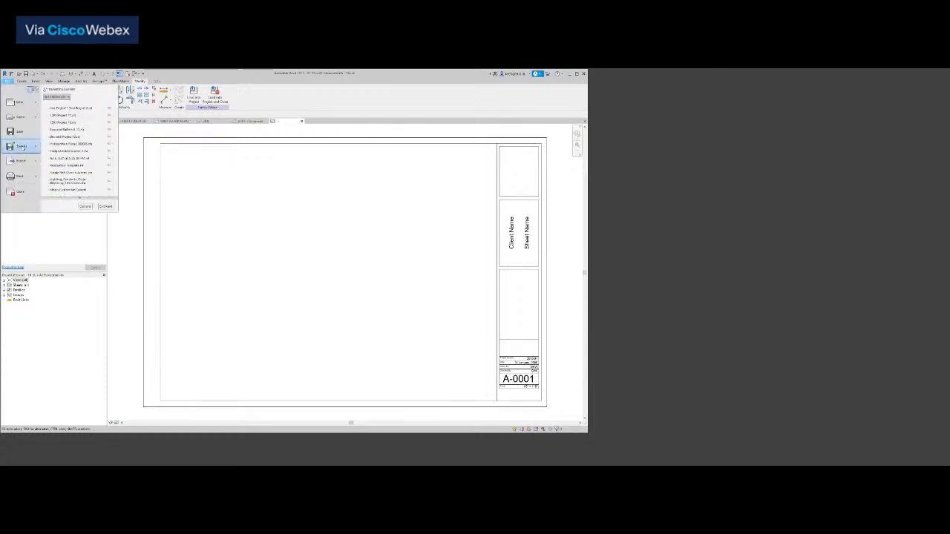
pyautogui.moveTo(23, 147)
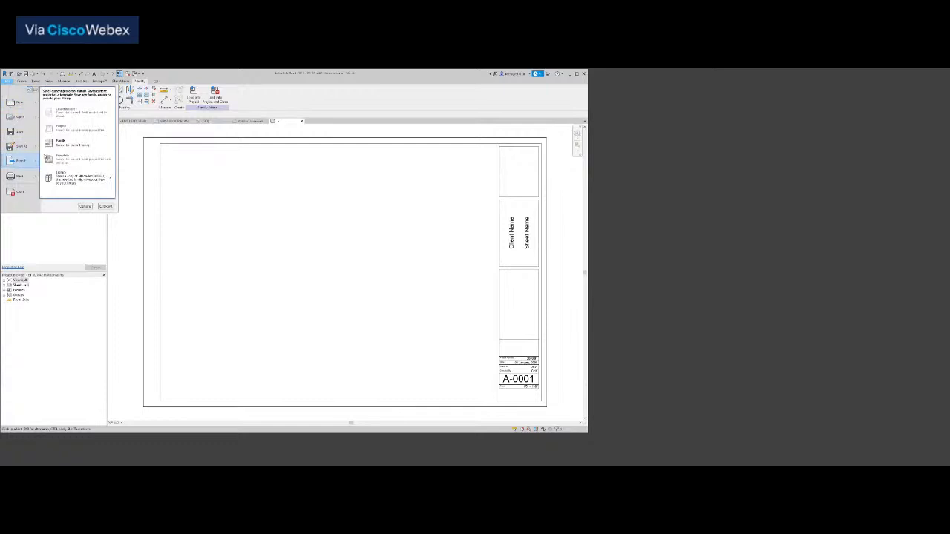
pyautogui.click(64, 133)
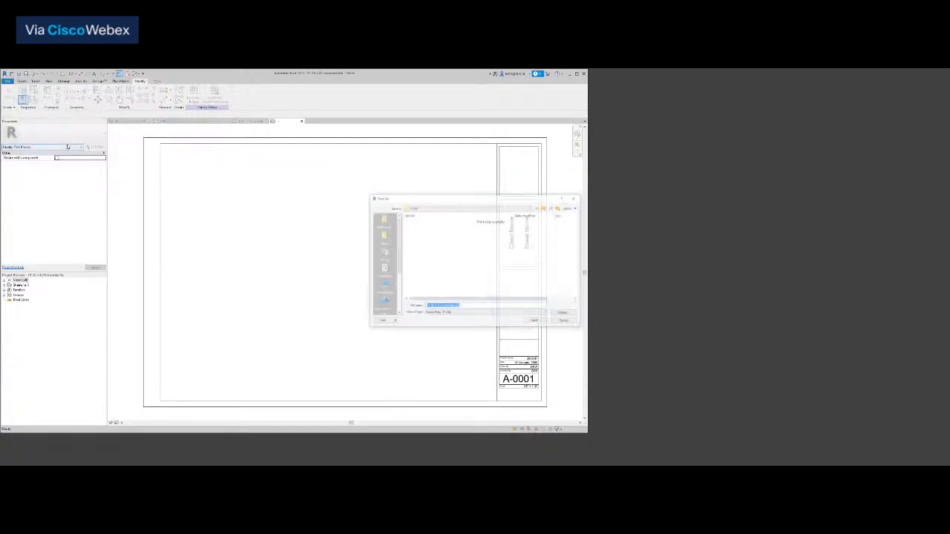
pyautogui.click(383, 220)
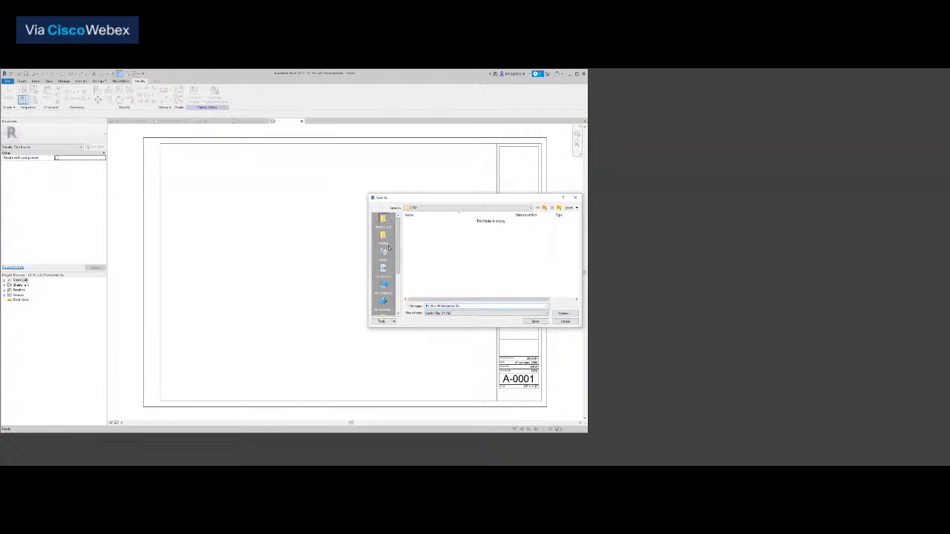
pyautogui.click(383, 257)
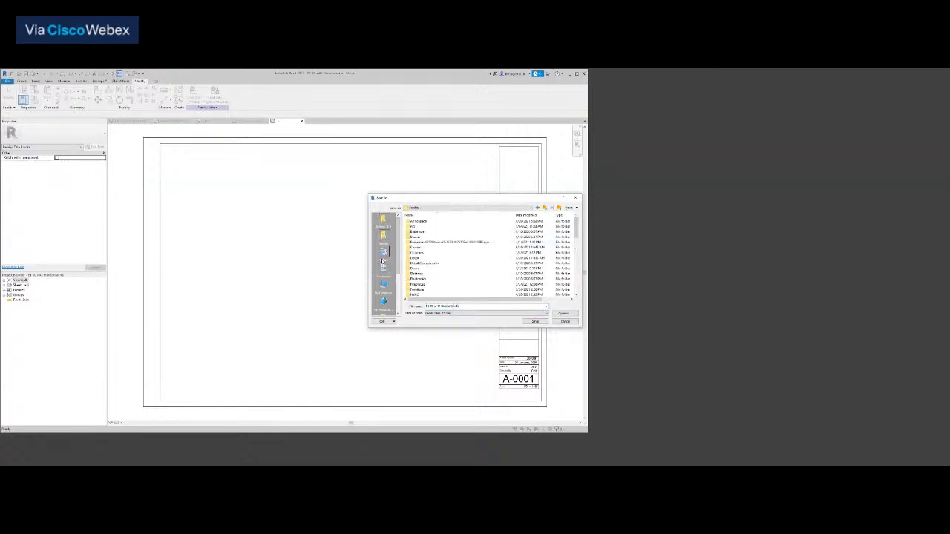
pyautogui.click(383, 223)
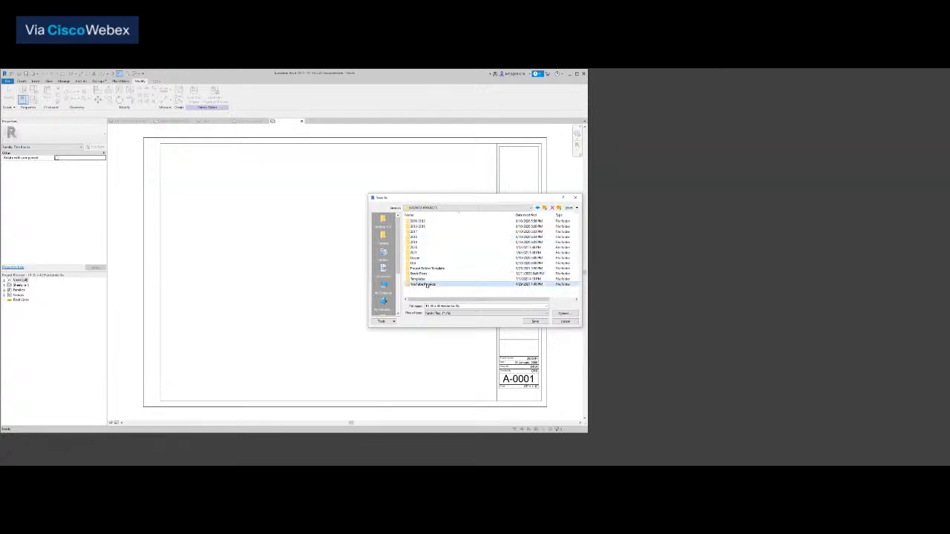
pyautogui.doubleClick(431, 272)
pyautogui.doubleClick(429, 221)
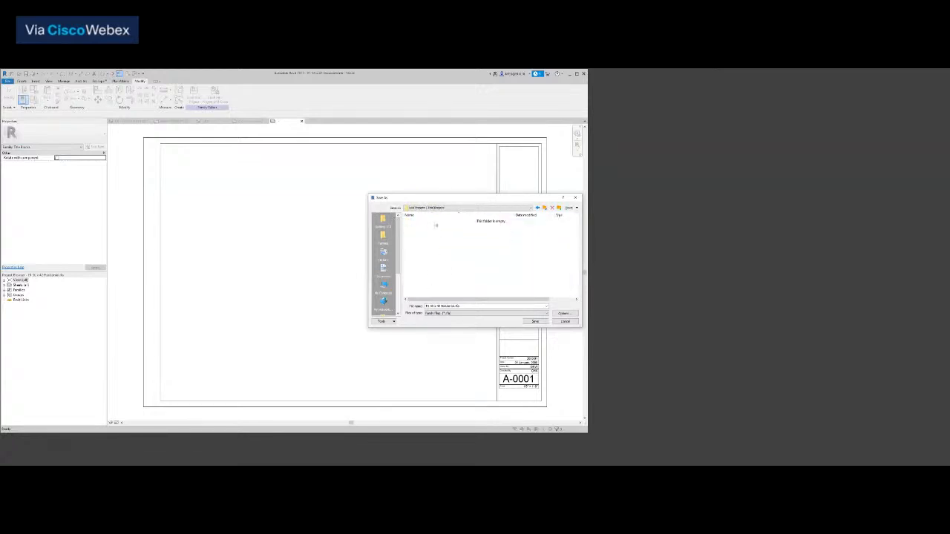
pyautogui.click(470, 307)
pyautogui.write('Titleblock A3 Mob')
pyautogui.press('Return')
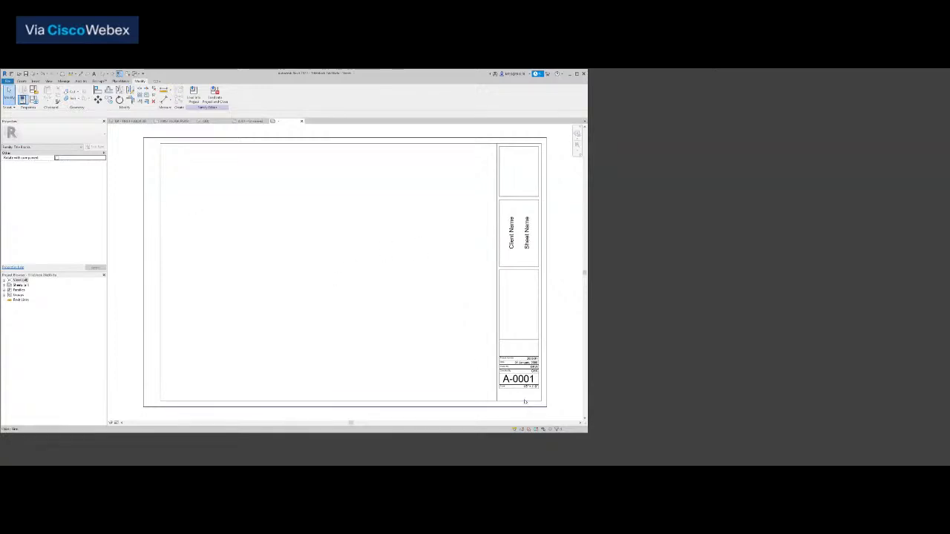
# Move the whole project information table down onto the inner border's bottom line, then raise it slightly to leave a gap.
pyautogui.scroll(3, 536, 403)
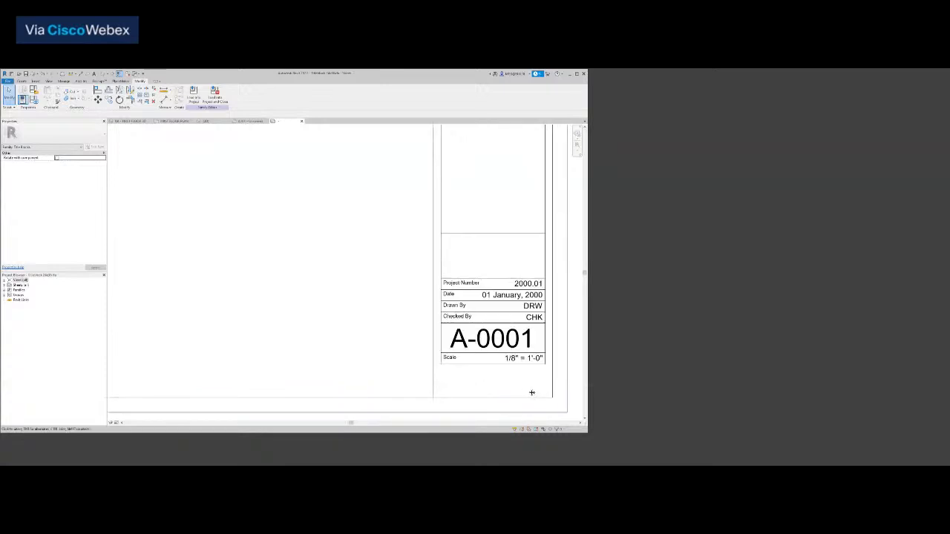
pyautogui.moveTo(531, 393); pyautogui.dragTo(483, 391, button='middle')
pyautogui.moveTo(489, 366); pyautogui.dragTo(399, 271)
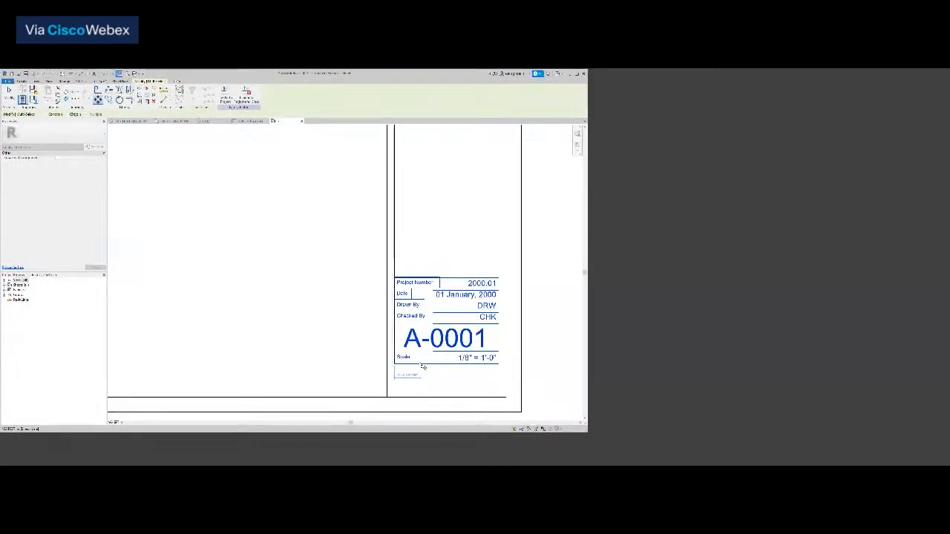
pyautogui.click(420, 364)
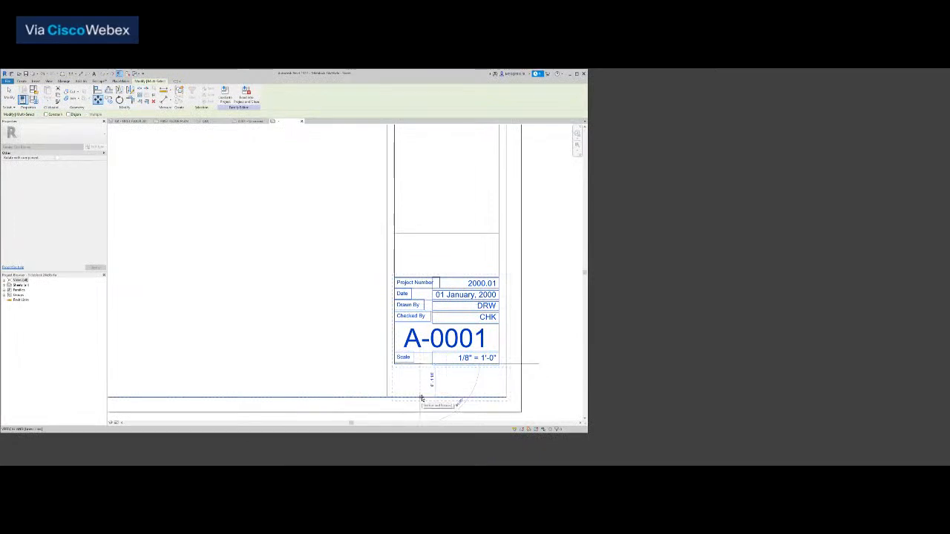
pyautogui.click(421, 398)
pyautogui.click(100, 102)
pyautogui.click(309, 340)
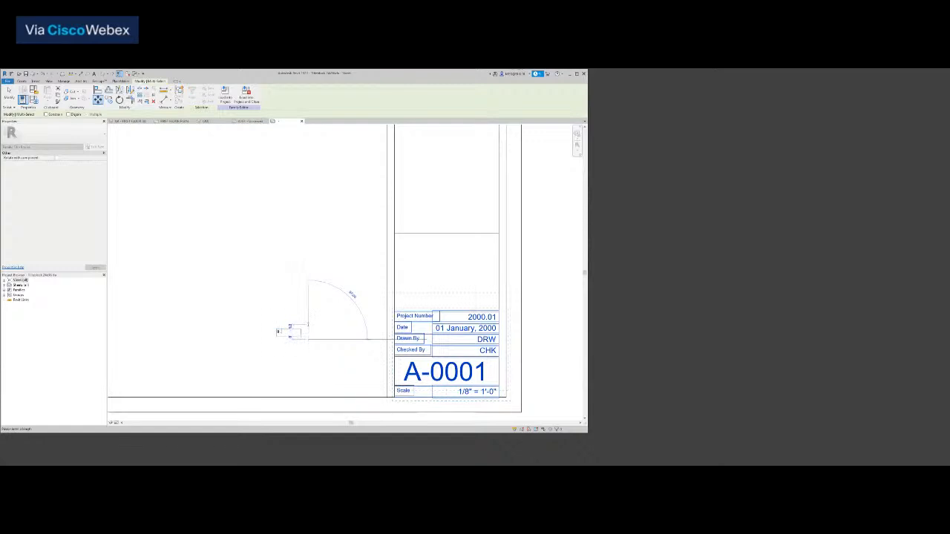
pyautogui.click(309, 329)
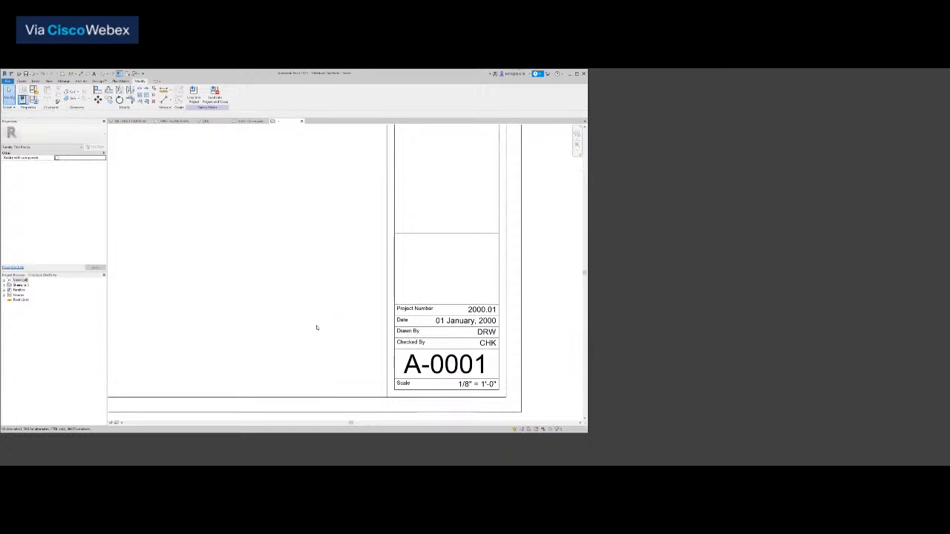
# Delete the horizontal dividing line in the box above the project information table.
pyautogui.scroll(-3, 318, 326)
pyautogui.click(465, 325)
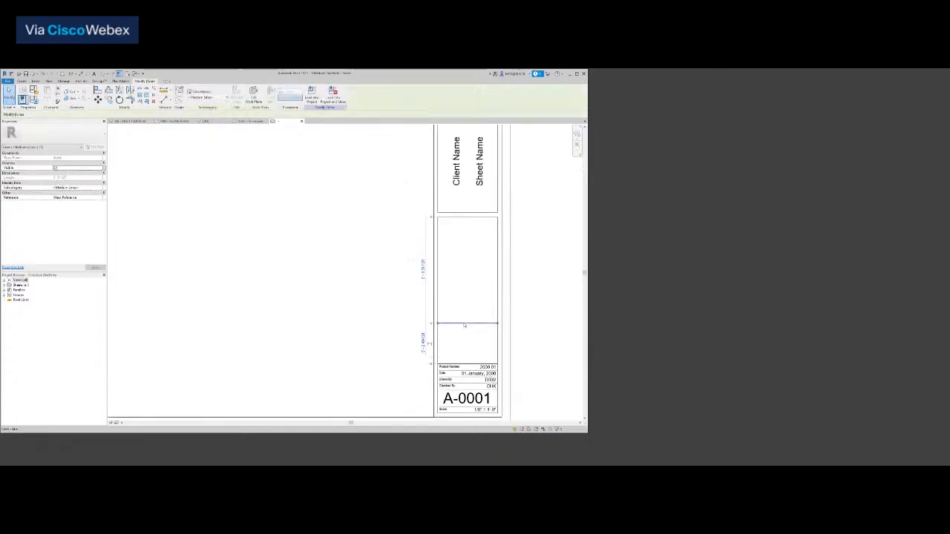
pyautogui.press('Delete')
# Add a two-line text reading "House of Wolf and Lamb" and "Live Tutorial" in the strip's top box.
pyautogui.scroll(-1, 370, 335)
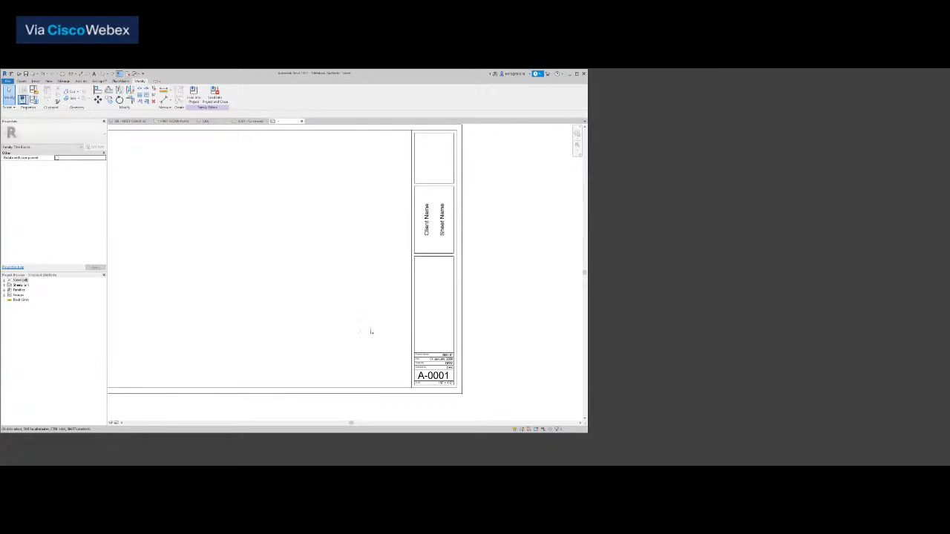
pyautogui.moveTo(375, 268); pyautogui.dragTo(391, 307, button='middle')
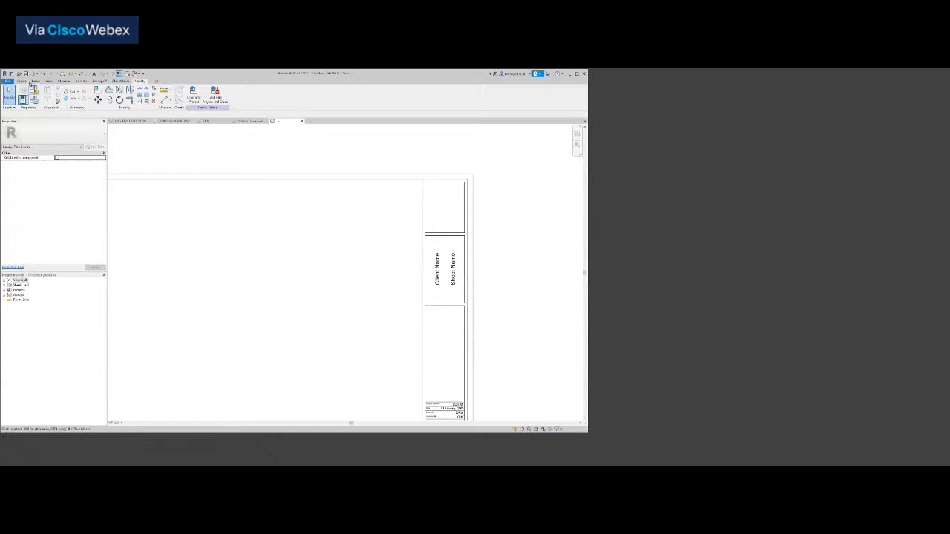
pyautogui.click(23, 81)
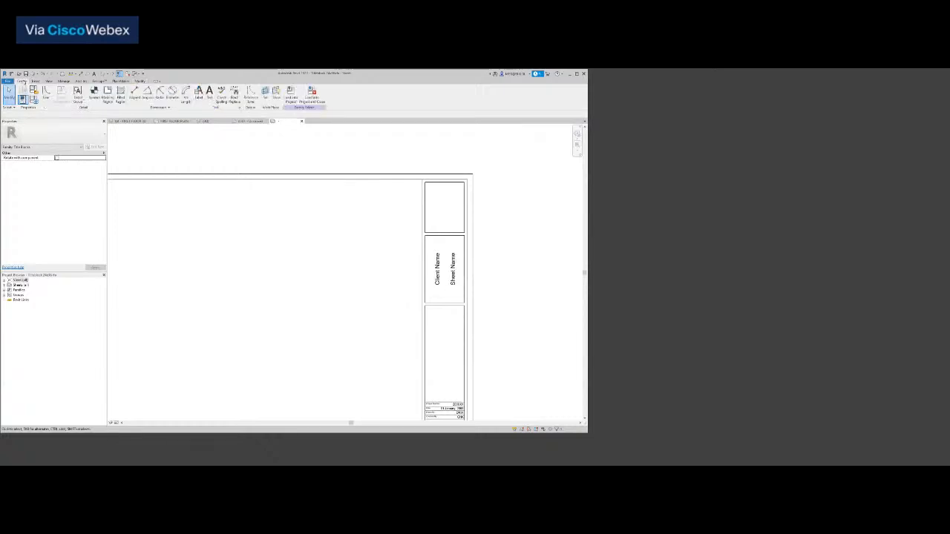
pyautogui.click(209, 93)
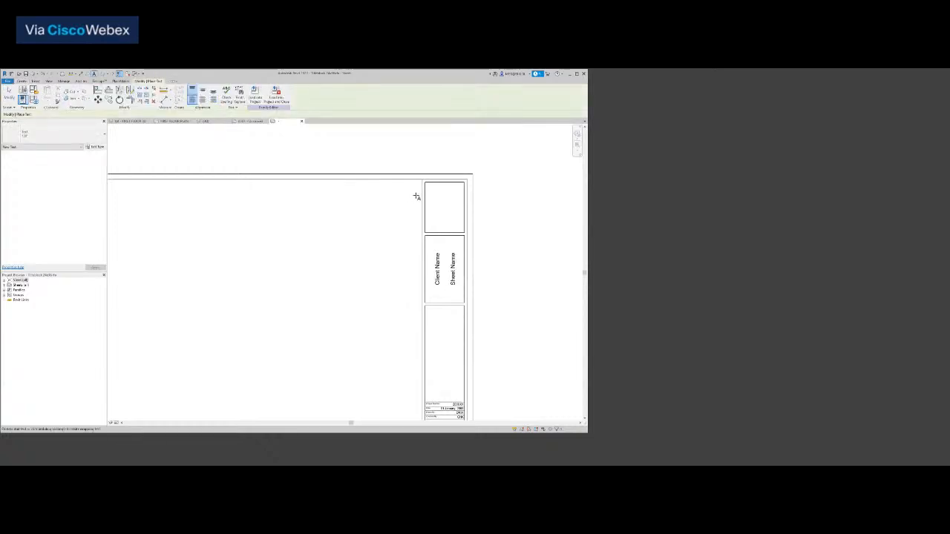
pyautogui.scroll(1, 439, 210)
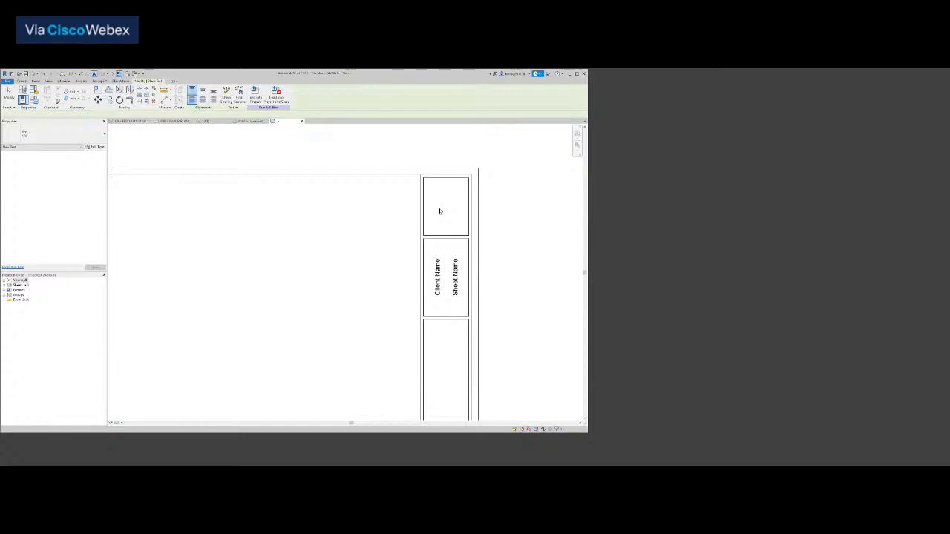
pyautogui.click(440, 210)
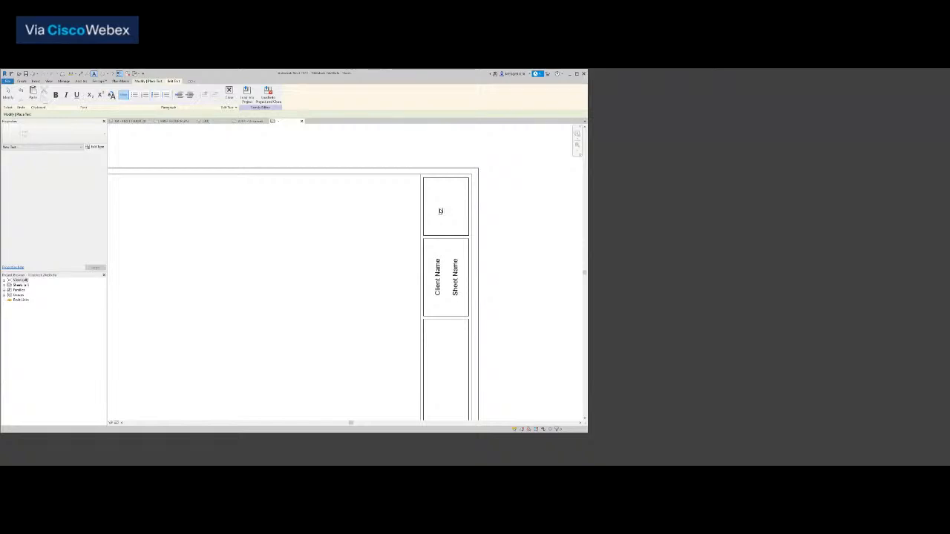
pyautogui.write('House of Wood')
pyautogui.write(' and Land')
pyautogui.press('Return')
pyautogui.write('Ltd Tutorial')
pyautogui.click(259, 259)
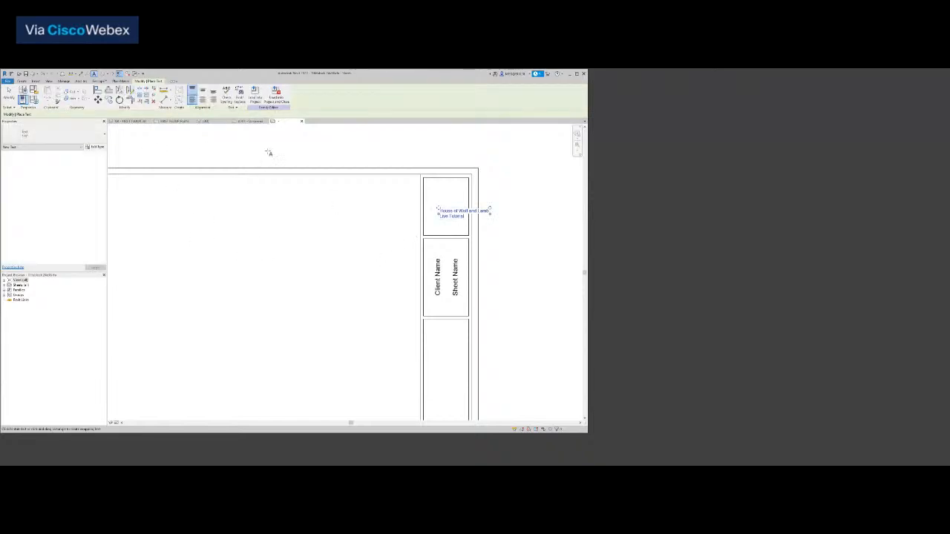
pyautogui.press('Escape')
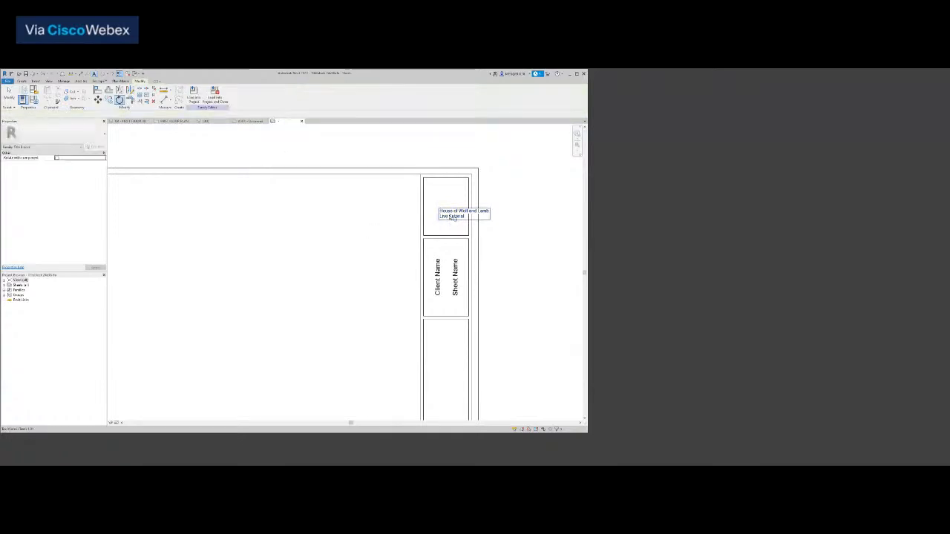
# Rotate the House of Wolf and Lamb text 90 degrees so it reads vertically upward.
pyautogui.click(453, 216)
pyautogui.press('r')
pyautogui.press('o')
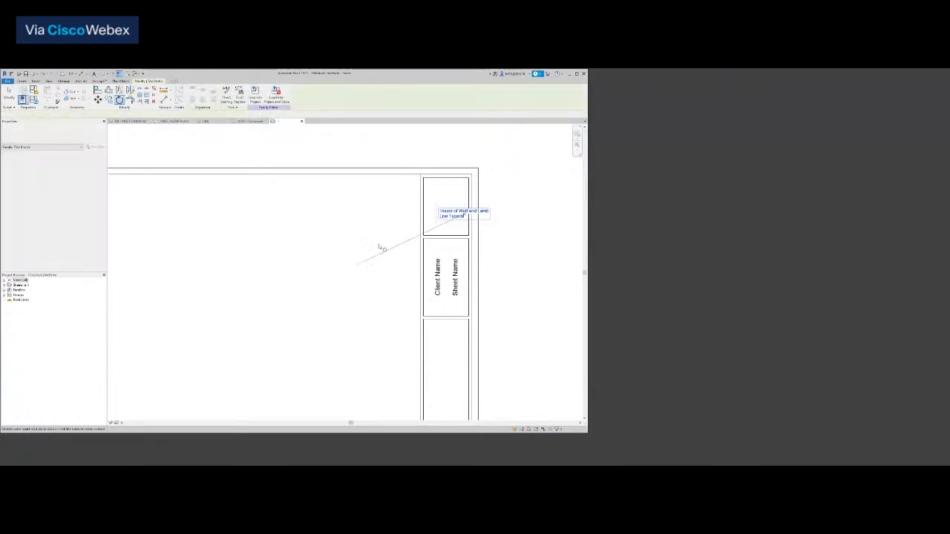
pyautogui.click(480, 316)
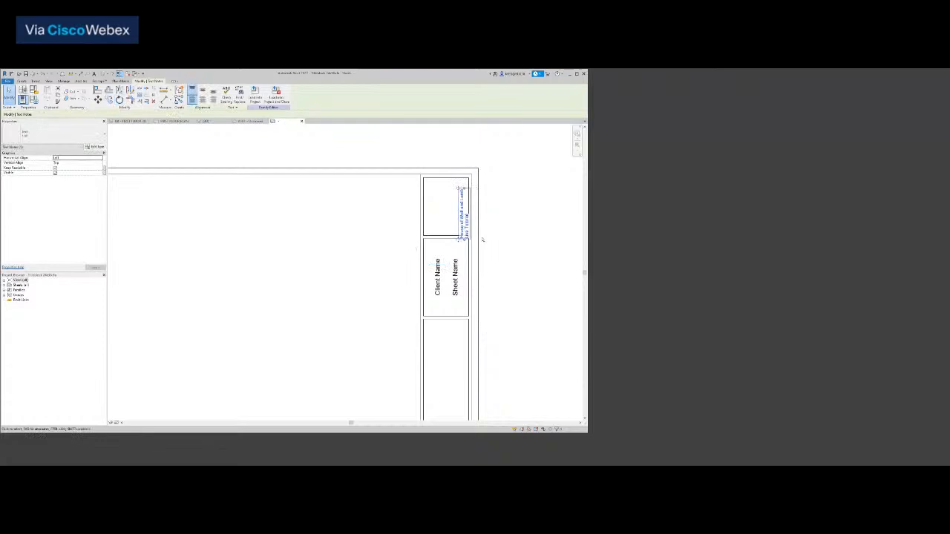
# Move the vertical House of Wolf and Lamb text into the middle of the strip's top box.
pyautogui.scroll(2, 481, 241)
pyautogui.doubleClick(457, 216)
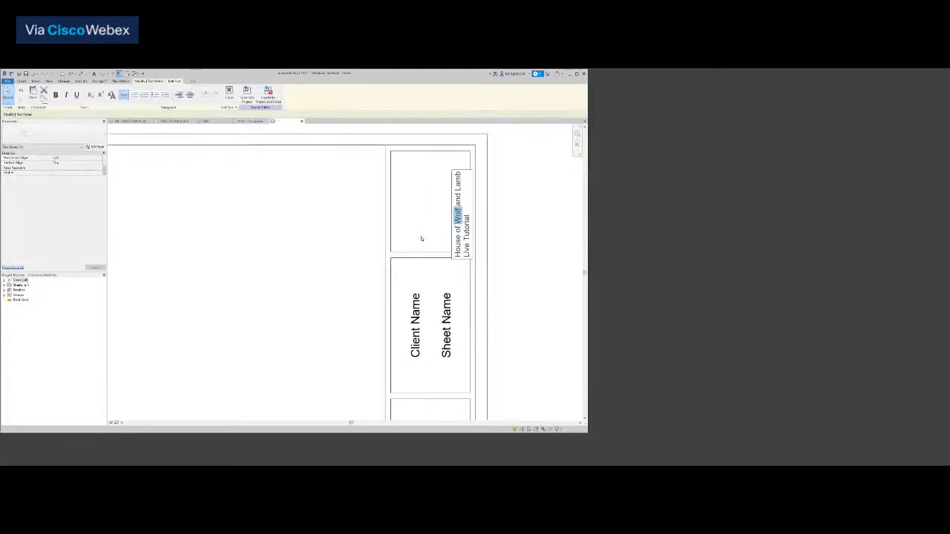
pyautogui.click(422, 239)
pyautogui.moveTo(452, 260); pyautogui.dragTo(420, 248)
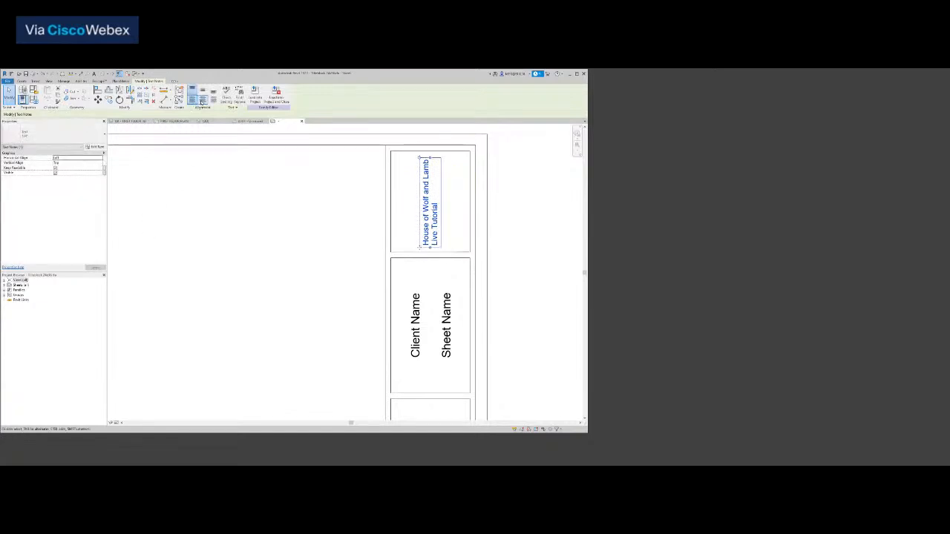
# Centre-align the House of Wolf and Lamb text and stretch its frame to the top and bottom edges of the box.
pyautogui.click(202, 101)
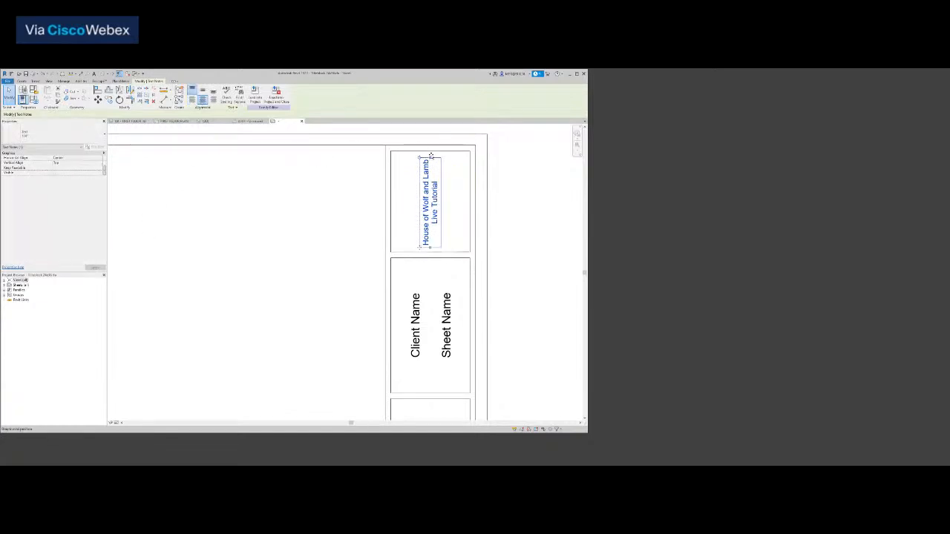
pyautogui.scroll(3, 431, 156)
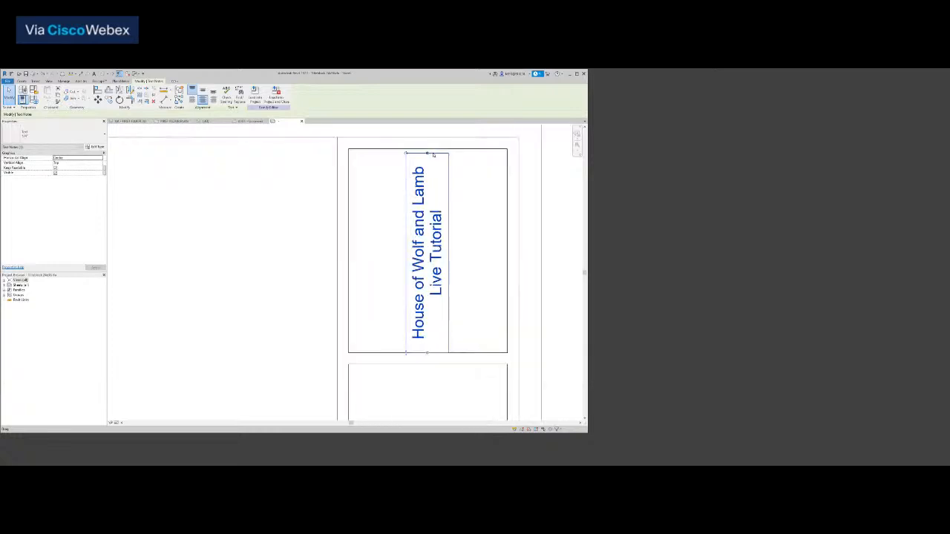
pyautogui.scroll(3, 434, 155)
pyautogui.scroll(-4, 423, 153)
pyautogui.scroll(3, 431, 410)
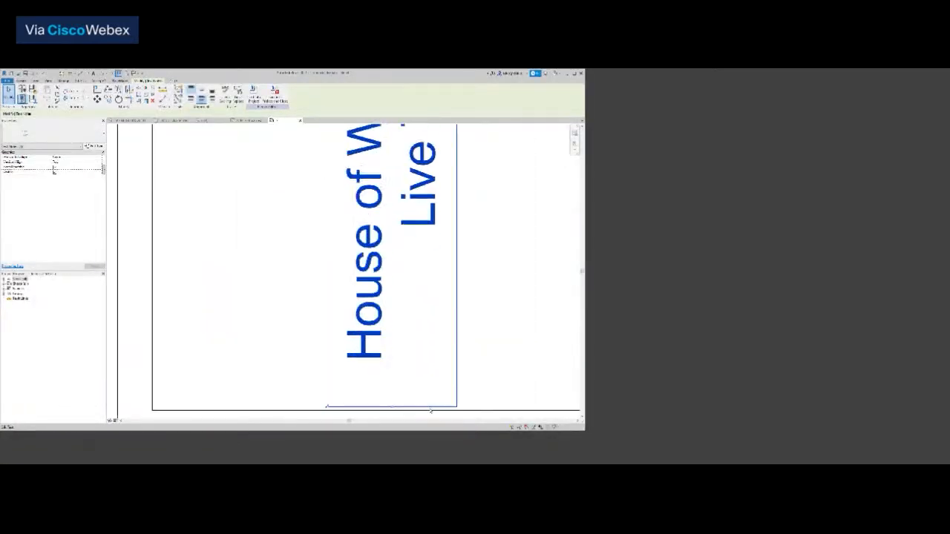
pyautogui.click(483, 333)
pyautogui.scroll(-2, 462, 334)
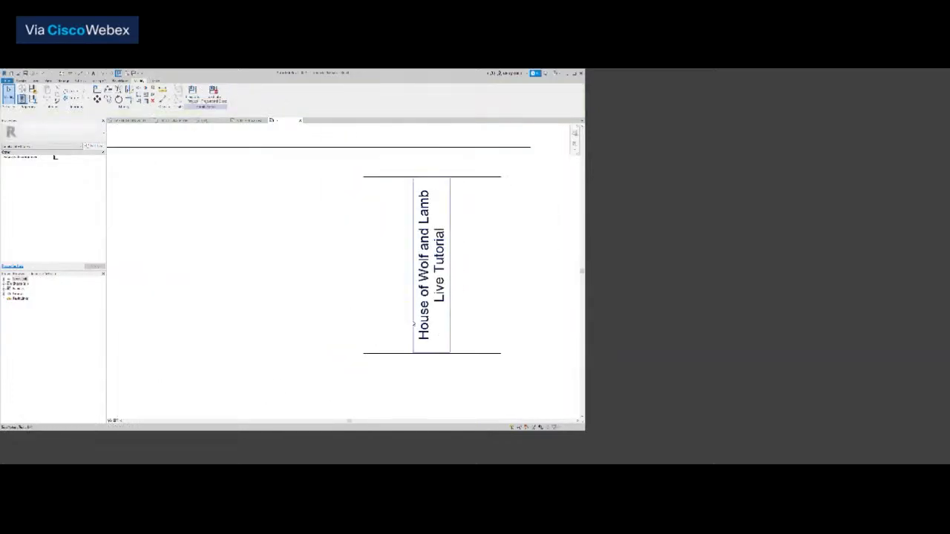
# Insert a blank line between "House of Wolf and Lamb" and "Live Tutorial" in the vertical text.
pyautogui.click(424, 323)
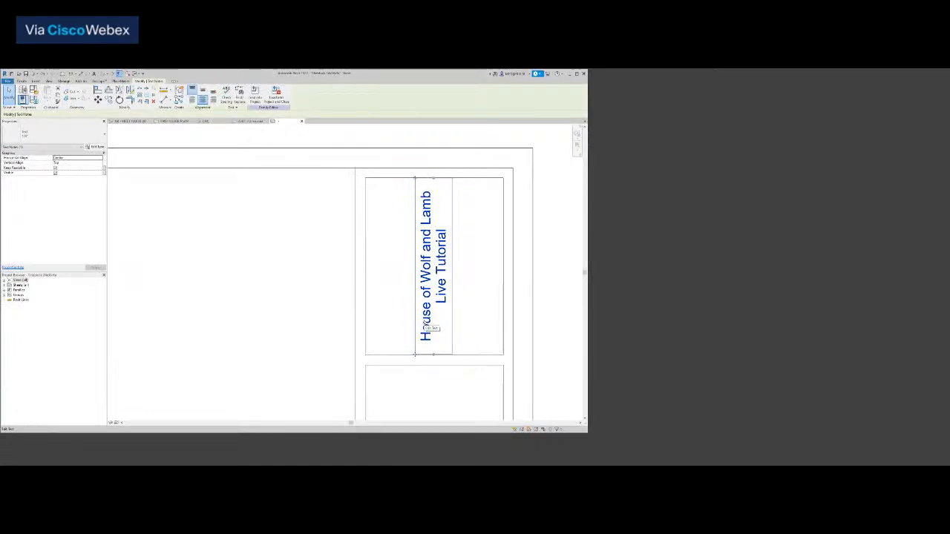
pyautogui.click(441, 293)
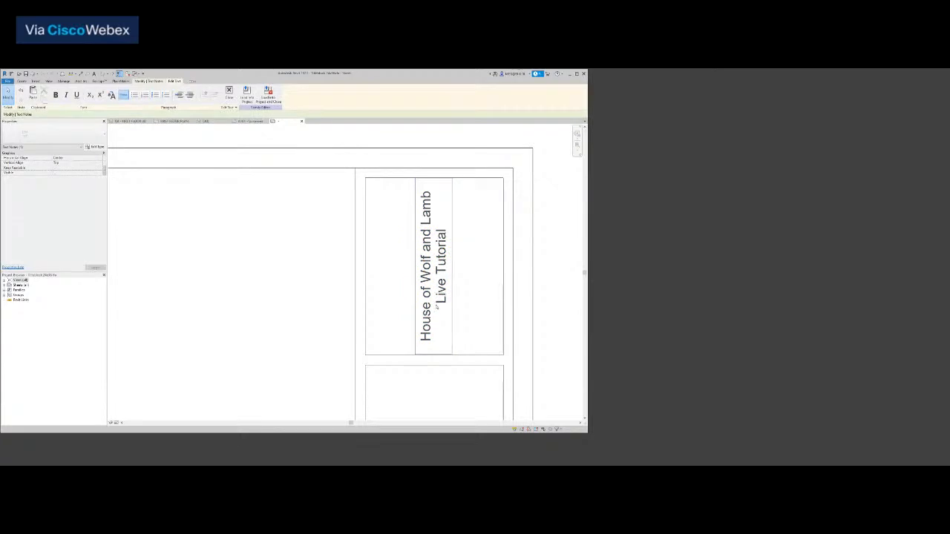
pyautogui.press('Return')
pyautogui.click(257, 290)
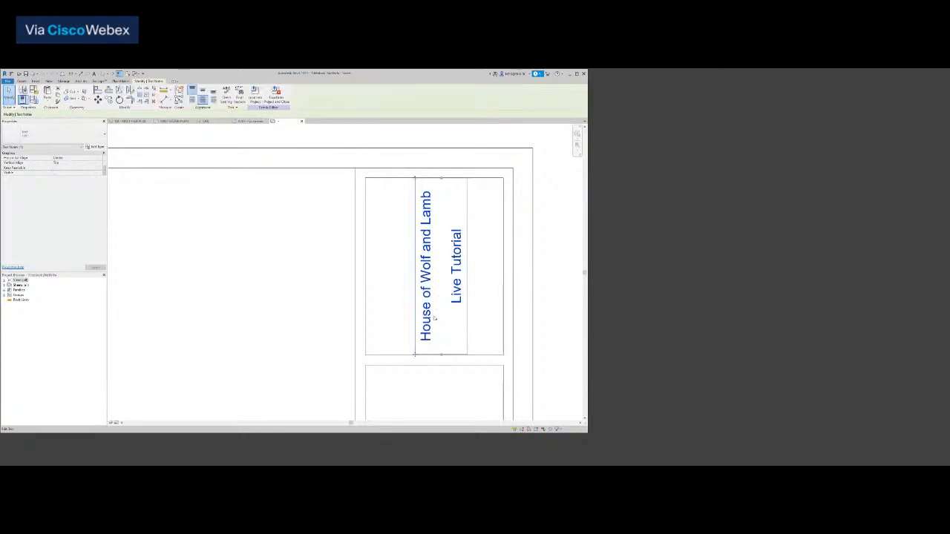
pyautogui.click(285, 303)
pyautogui.scroll(-4, 288, 314)
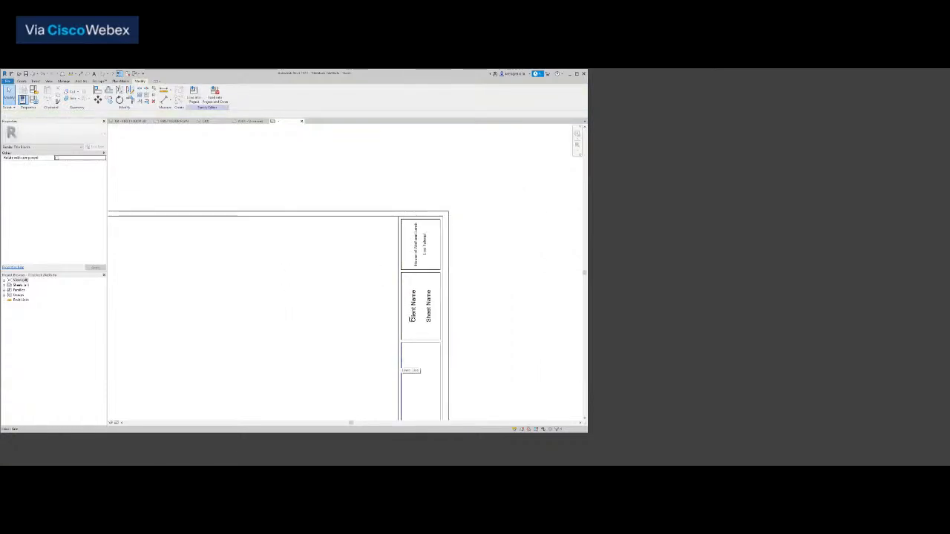
pyautogui.scroll(-2, 378, 294)
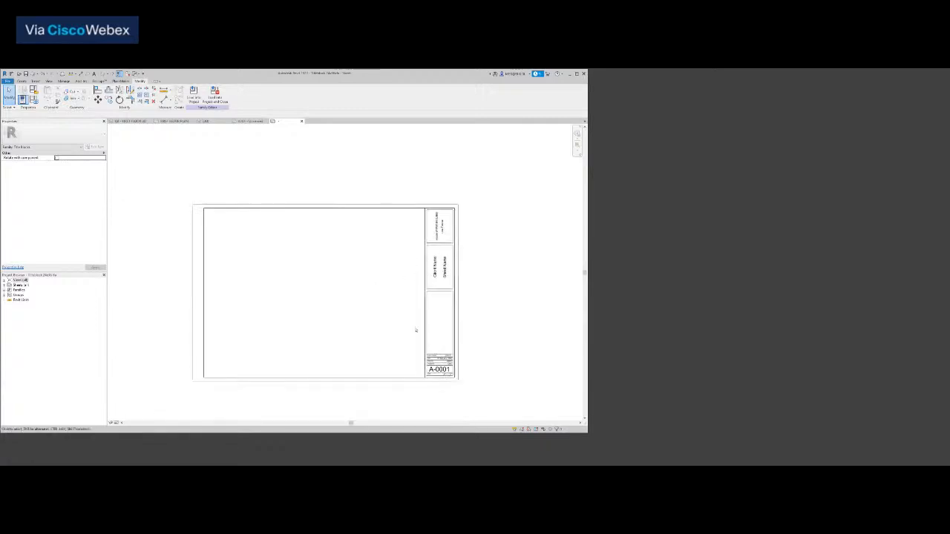
# Inspect the parameters behind the Project Number value label in the lower table and leave them as they are.
pyautogui.scroll(5, 450, 378)
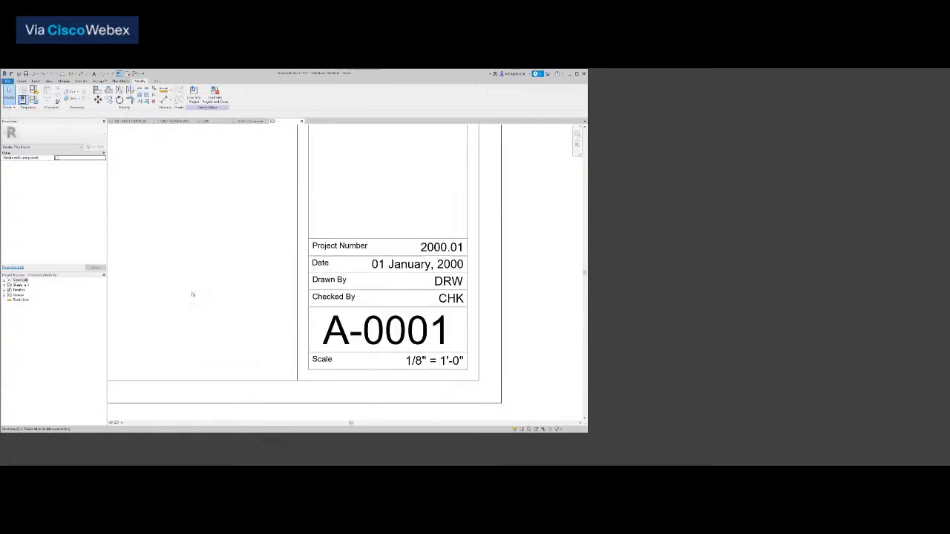
pyautogui.middleClick(192, 295)
pyautogui.middleClick(192, 295)
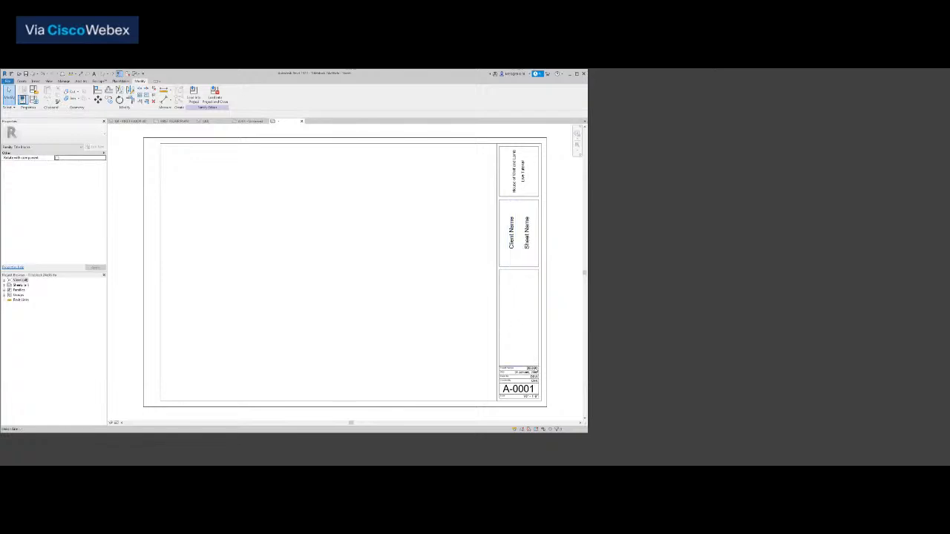
pyautogui.scroll(4, 532, 396)
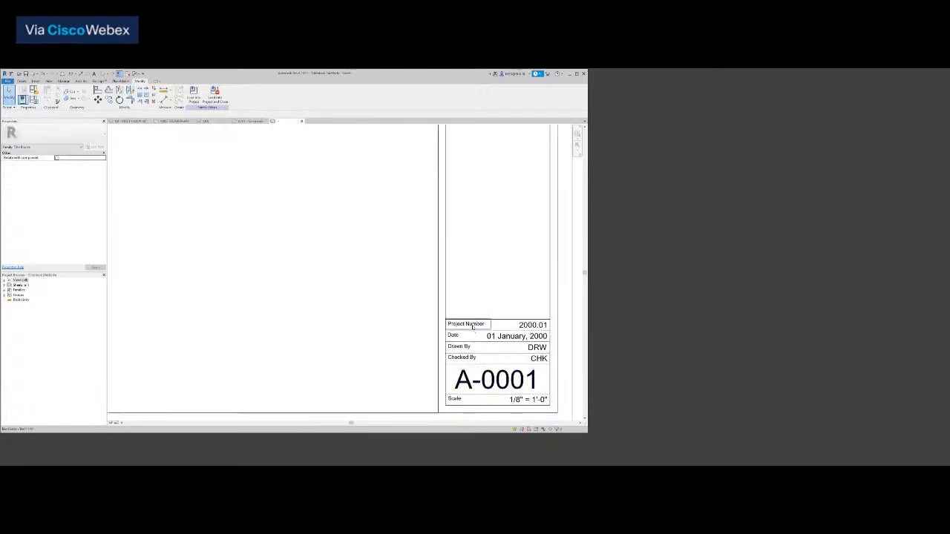
pyautogui.click(472, 325)
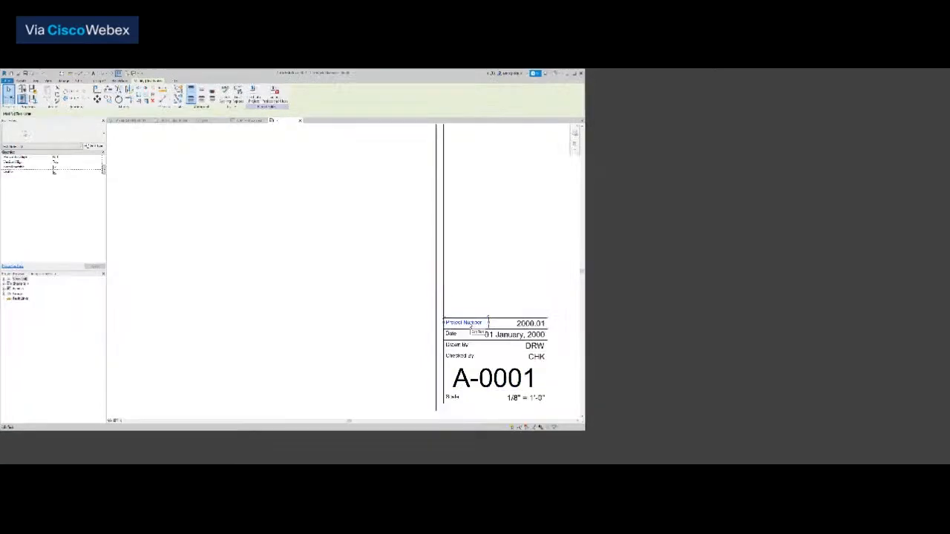
pyautogui.click(530, 325)
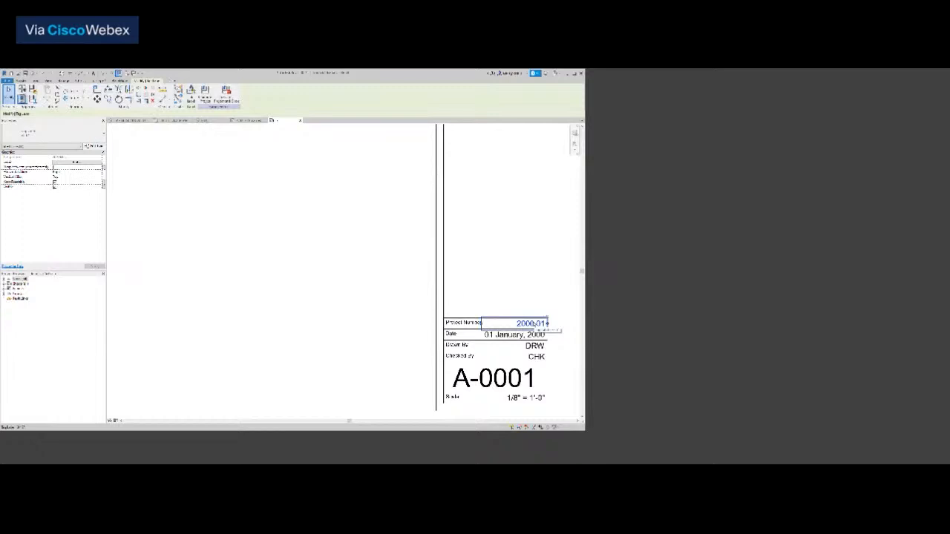
pyautogui.click(86, 165)
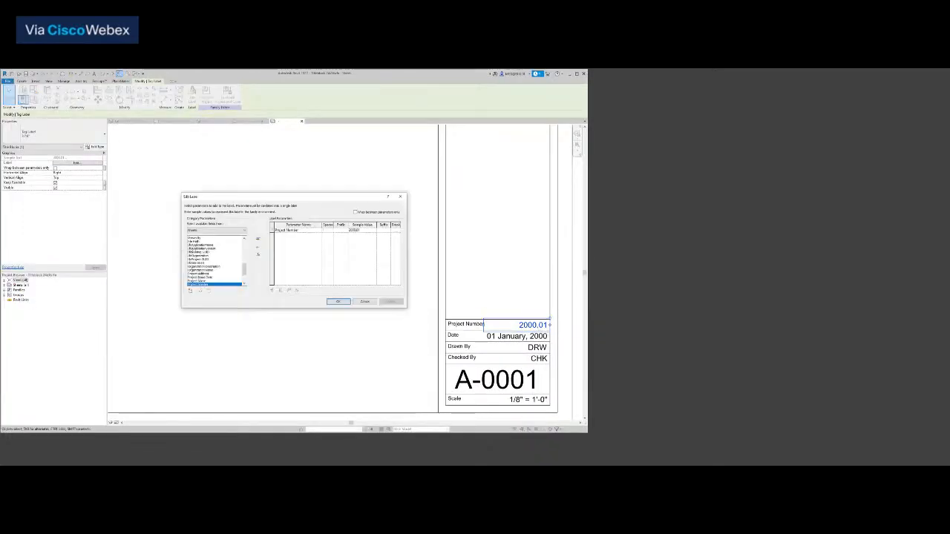
pyautogui.scroll(10, 219, 259)
pyautogui.scroll(-10, 219, 259)
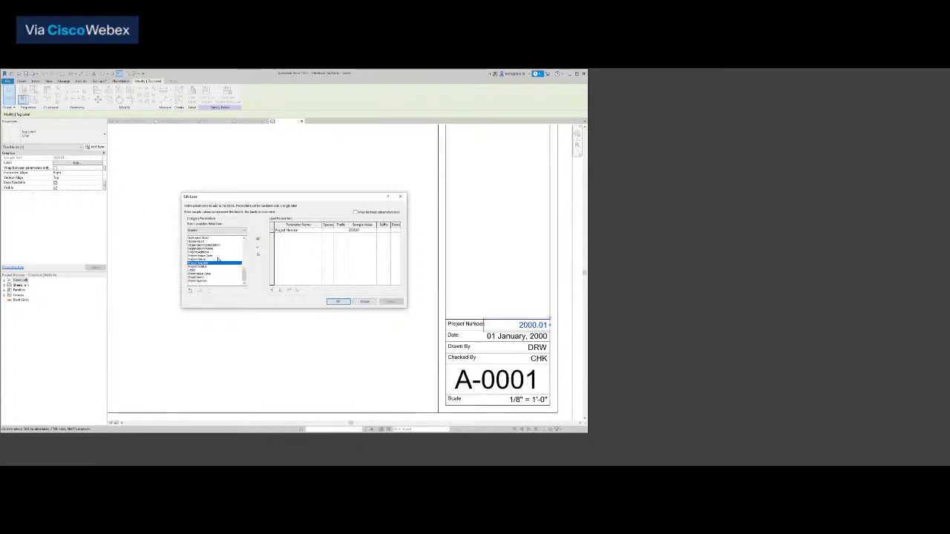
pyautogui.click(370, 303)
pyautogui.scroll(-2, 370, 312)
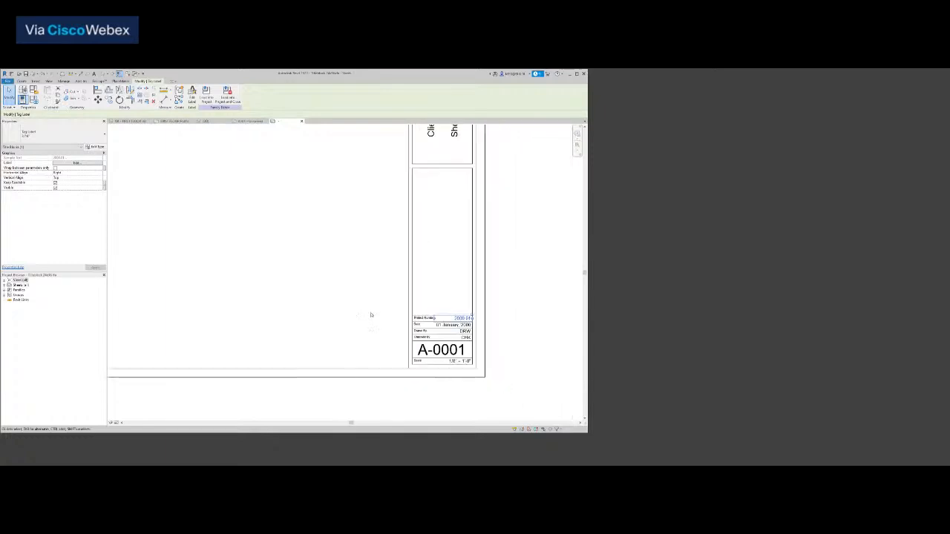
pyautogui.scroll(-2, 452, 276)
pyautogui.moveTo(451, 275); pyautogui.dragTo(451, 284, button='middle')
pyautogui.scroll(5, 448, 324)
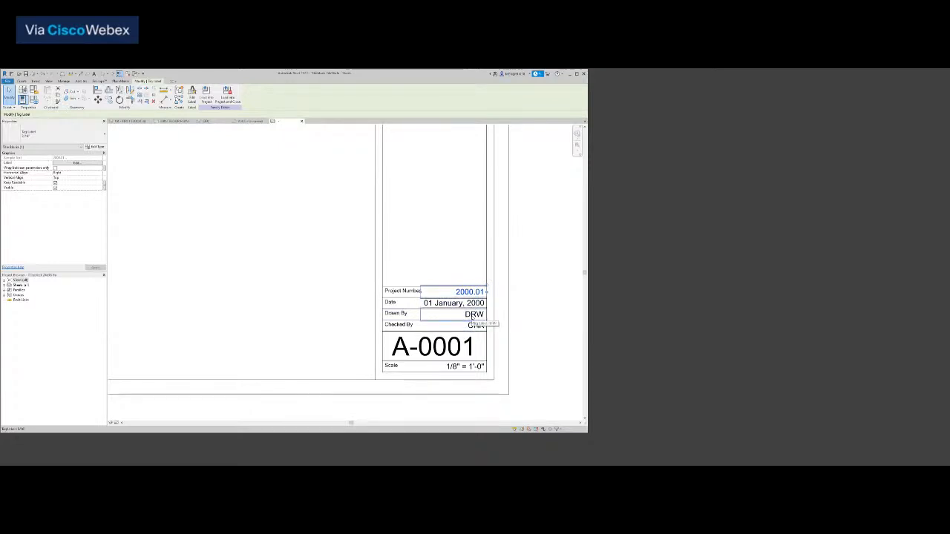
pyautogui.scroll(-2, 461, 274)
pyautogui.moveTo(464, 319); pyautogui.dragTo(466, 424, button='middle')
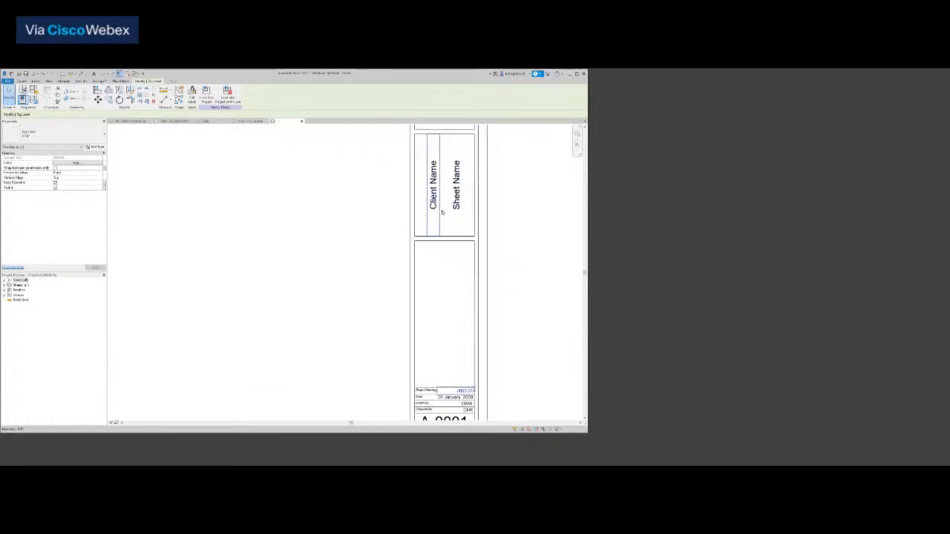
pyautogui.middleClick(440, 212)
pyautogui.middleClick(440, 212)
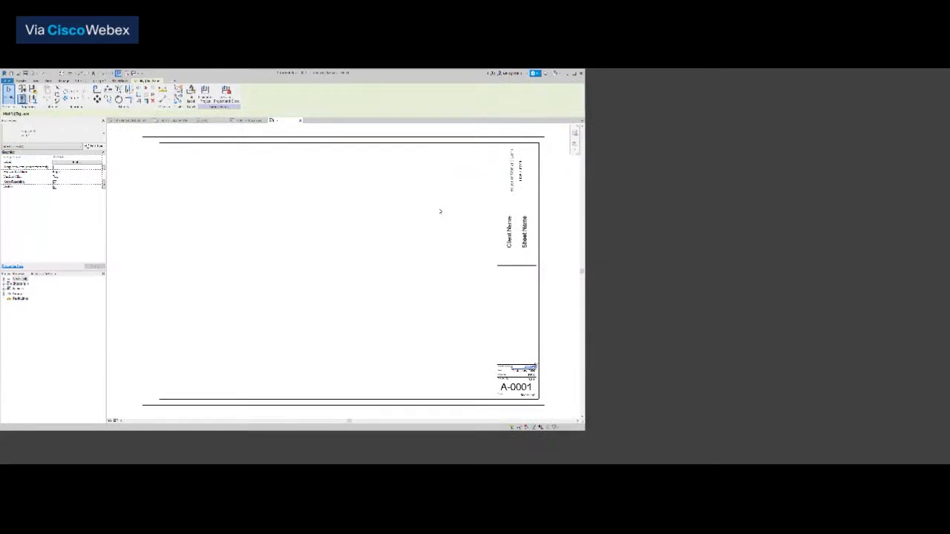
# Check the type properties of the vertical House of Wolf and Lamb text without changing them.
pyautogui.click(519, 171)
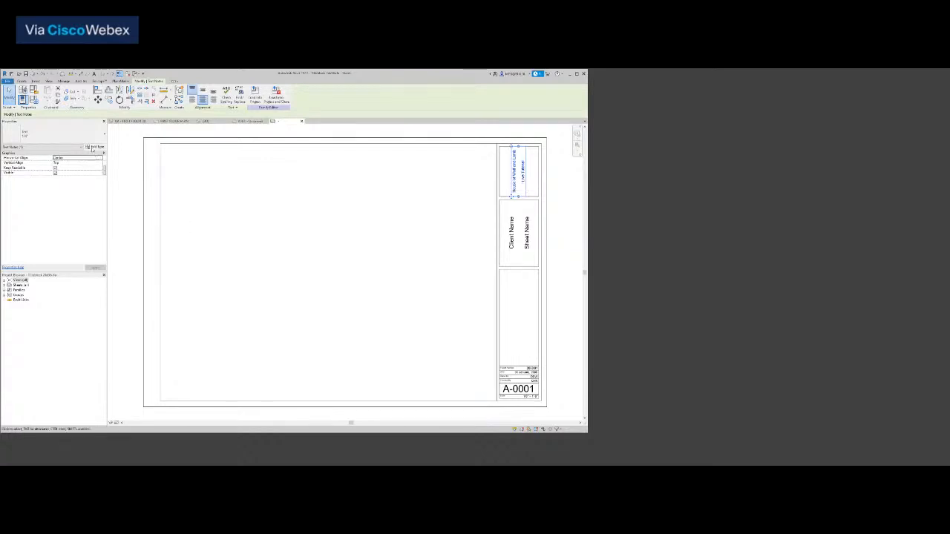
pyautogui.click(94, 147)
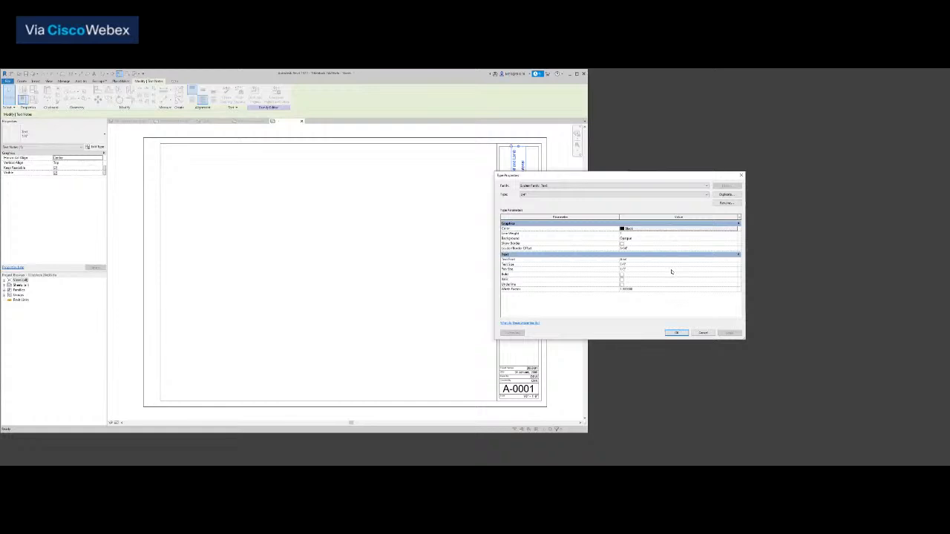
pyautogui.click(703, 334)
pyautogui.click(387, 311)
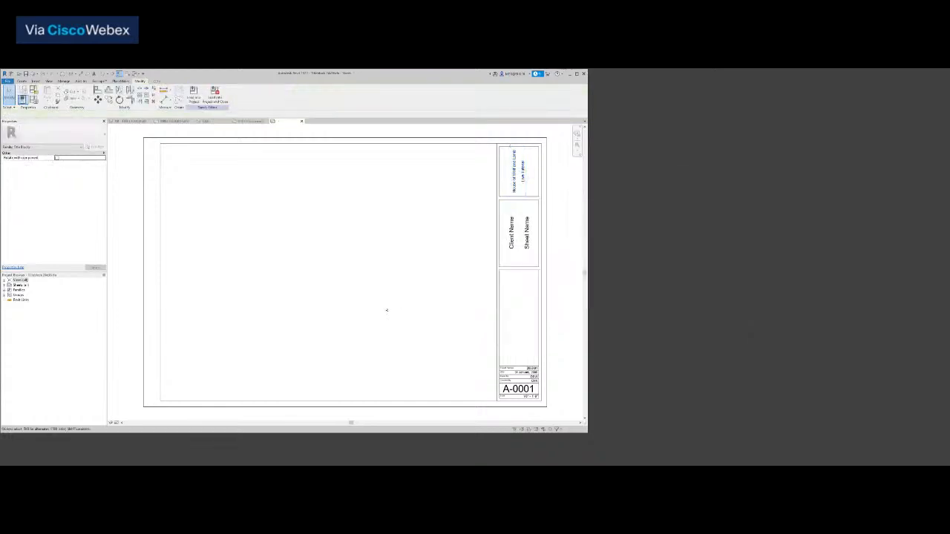
# Load the title block family into the project and close it, saving the changes to its file.
pyautogui.click(22, 81)
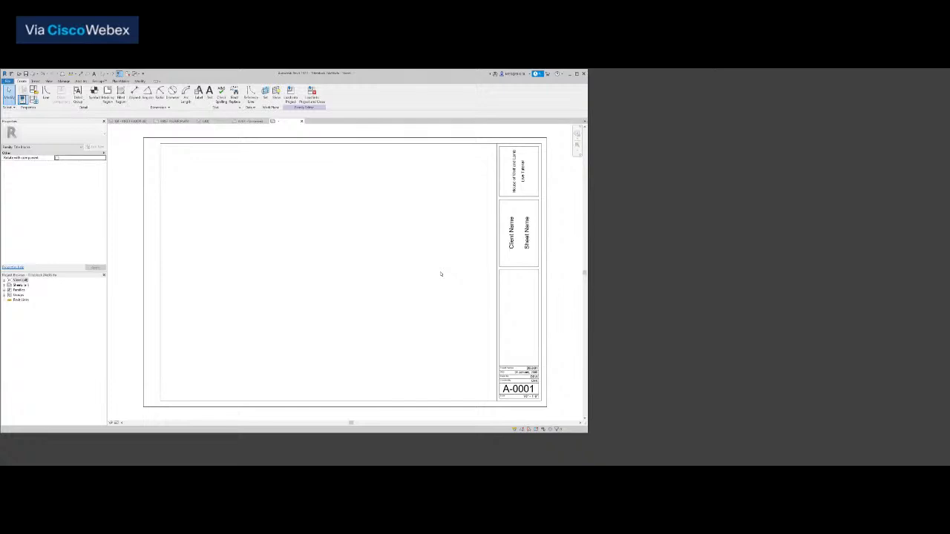
pyautogui.click(312, 104)
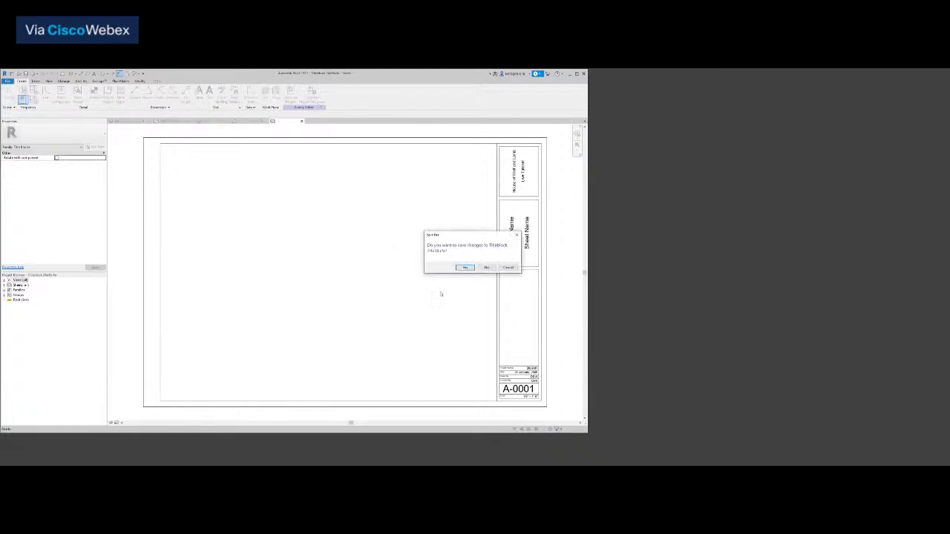
pyautogui.click(463, 268)
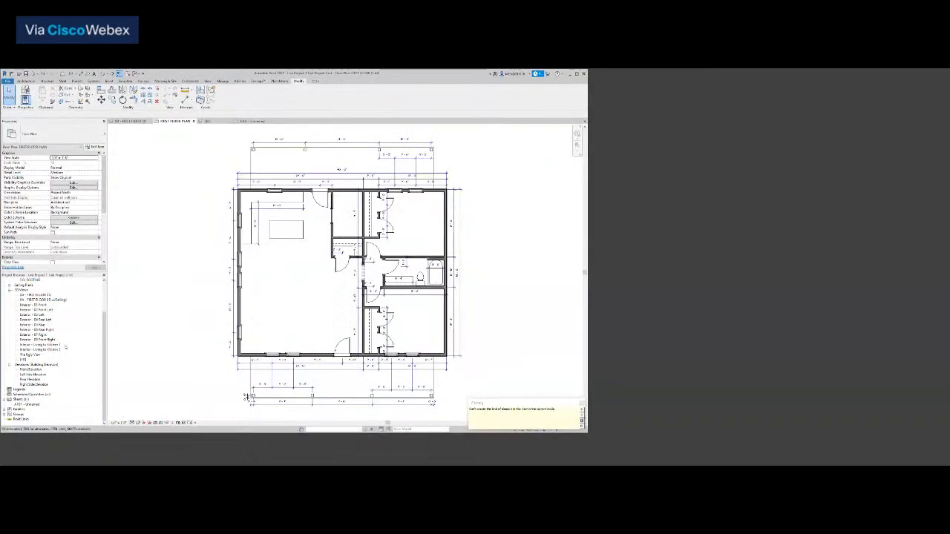
# Open sheet A101 and check which types are available for its title block.
pyautogui.doubleClick(35, 405)
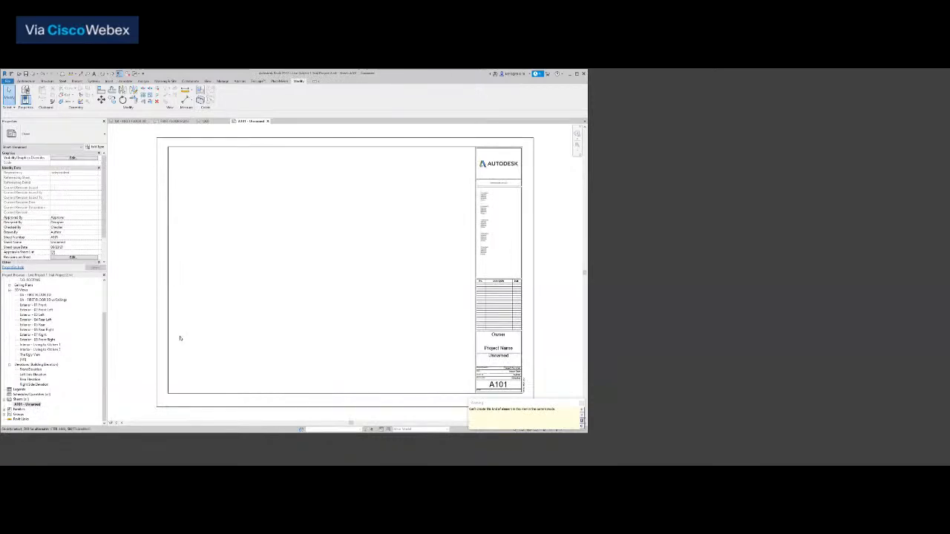
pyautogui.click(169, 343)
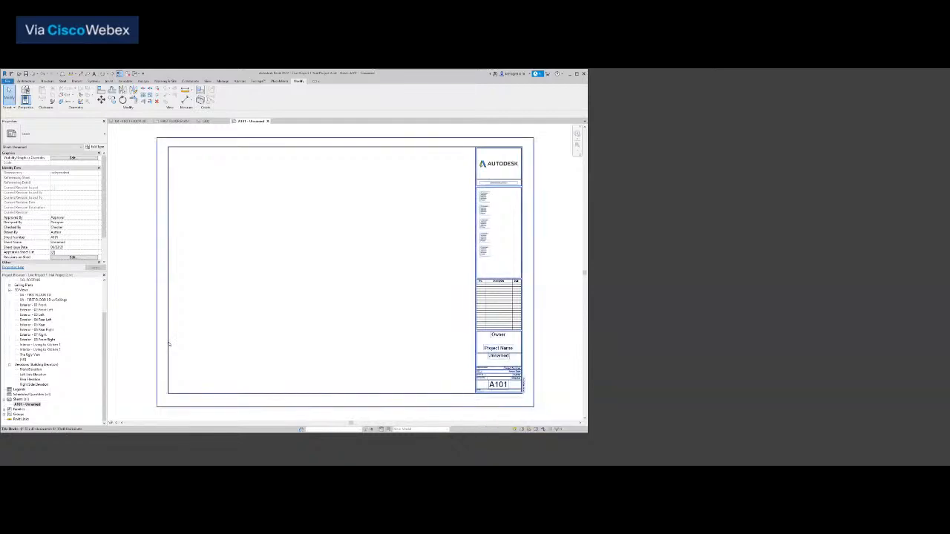
pyautogui.click(75, 134)
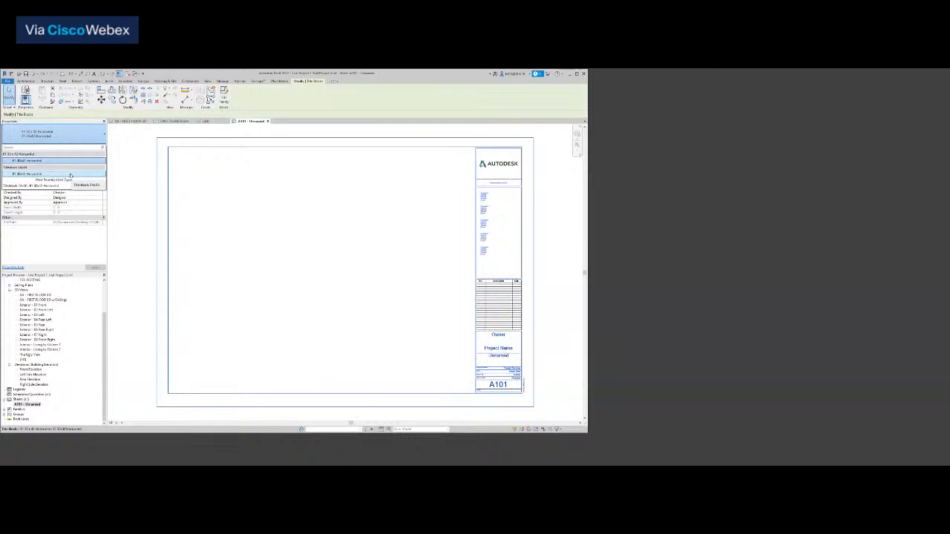
pyautogui.click(143, 263)
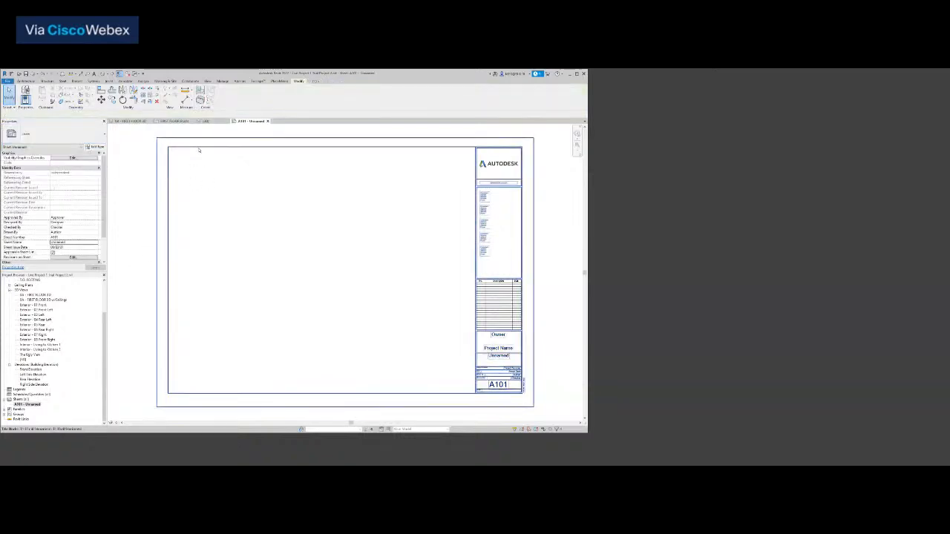
pyautogui.click(216, 139)
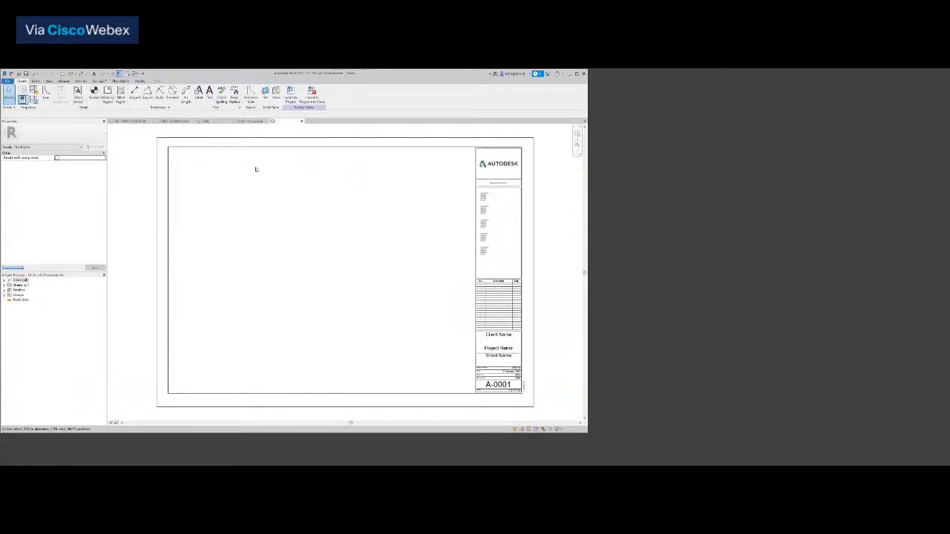
pyautogui.click(7, 81)
pyautogui.click(19, 181)
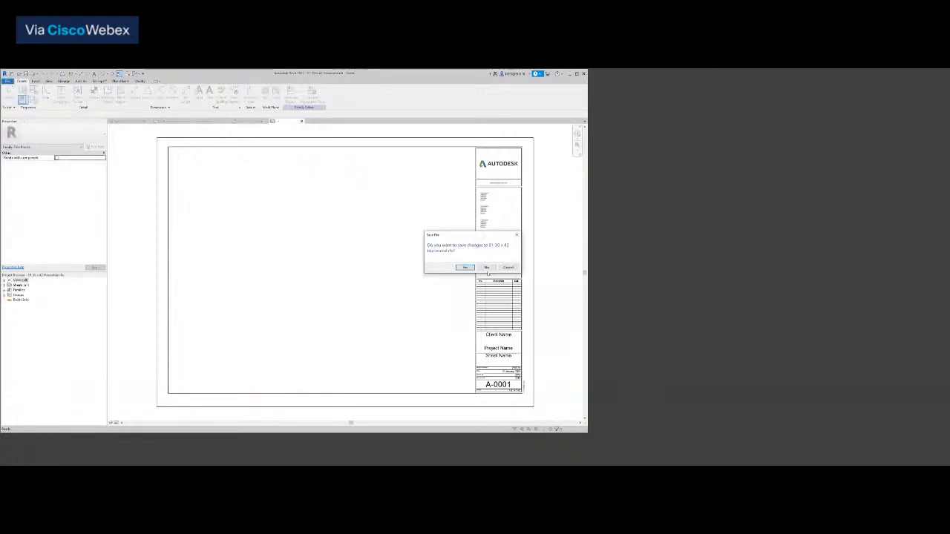
pyautogui.click(487, 268)
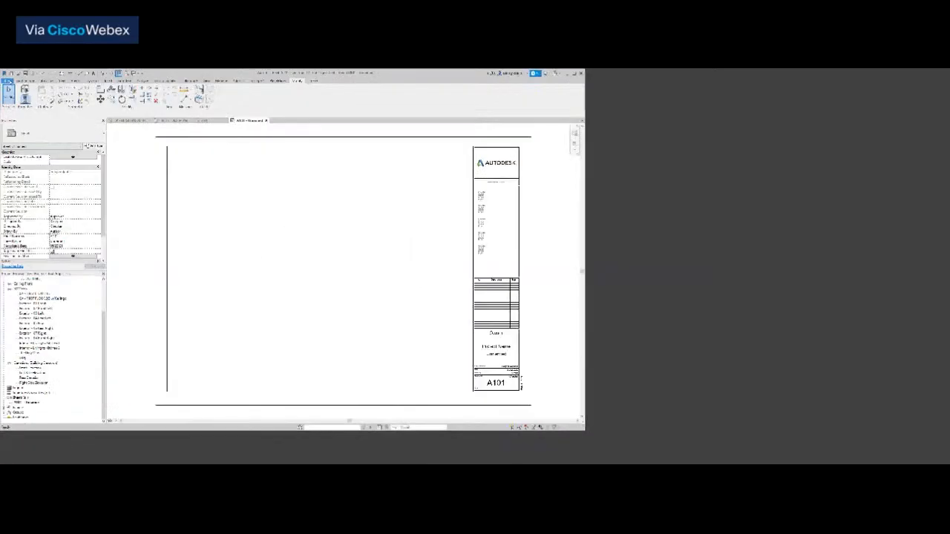
# Reopen the Titleblock 24x36 family and rename its family type to 24x36 Titleblock.
pyautogui.click(7, 81)
pyautogui.click(71, 107)
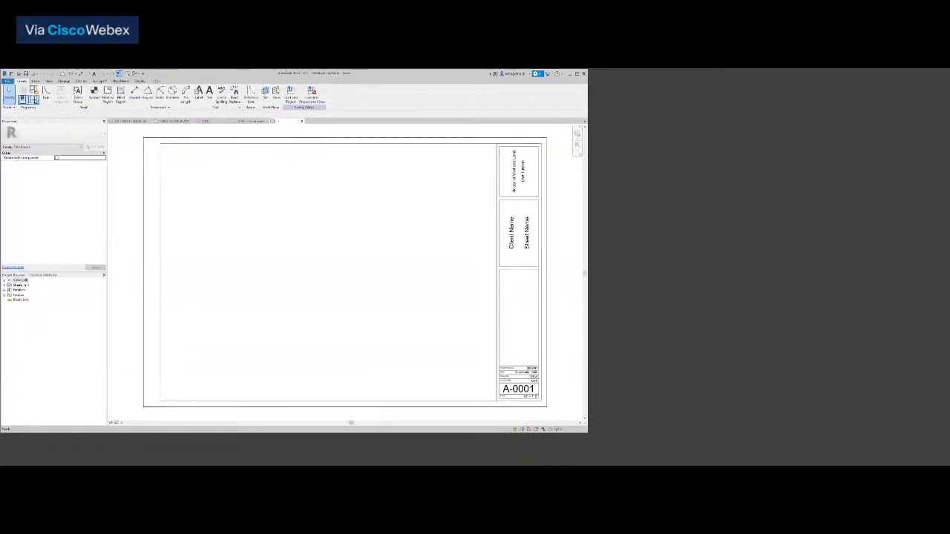
pyautogui.click(32, 100)
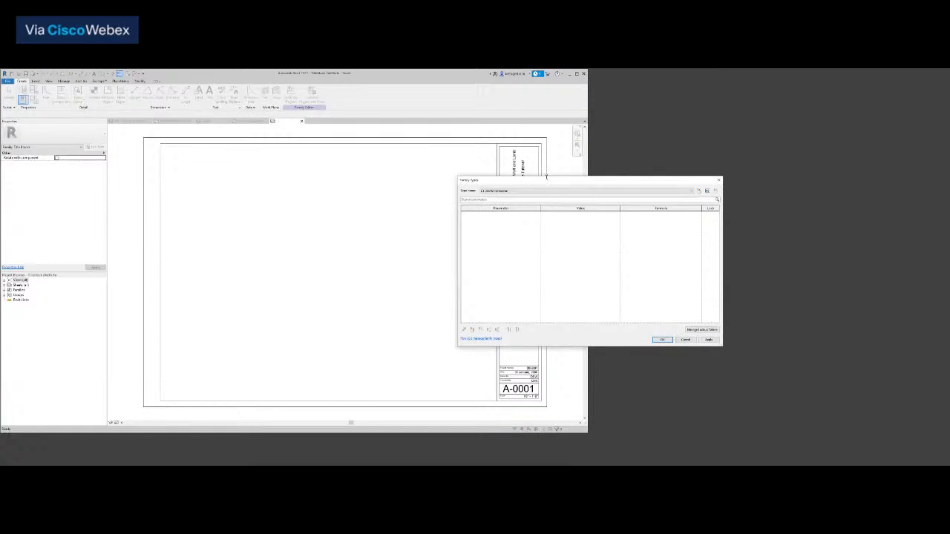
pyautogui.moveTo(546, 178); pyautogui.dragTo(331, 189)
pyautogui.click(314, 203)
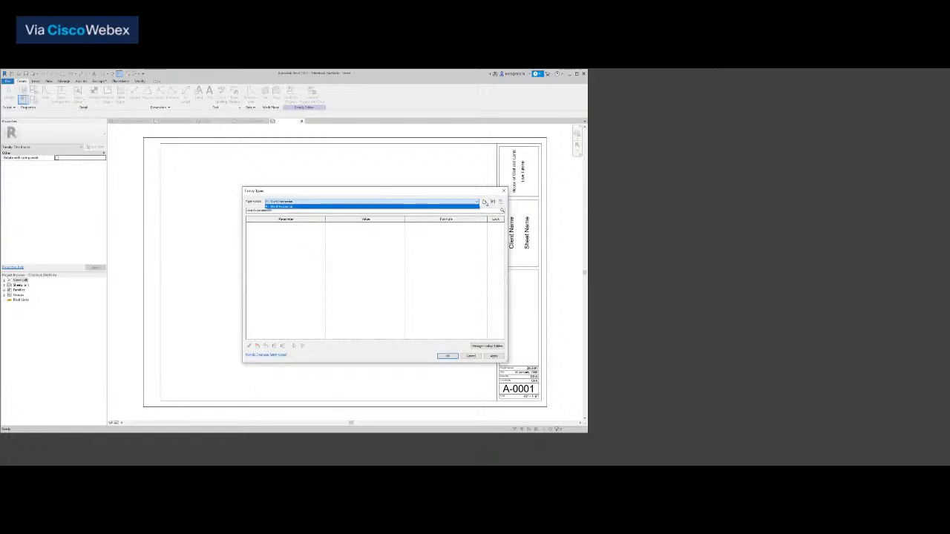
pyautogui.click(493, 201)
pyautogui.click(493, 202)
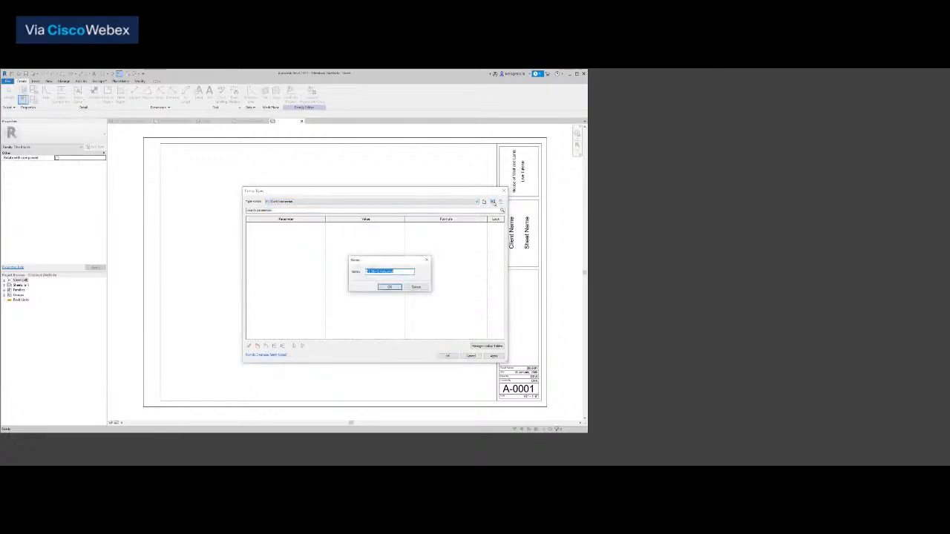
pyautogui.write('24x36 Titleblock')
pyautogui.press('Return')
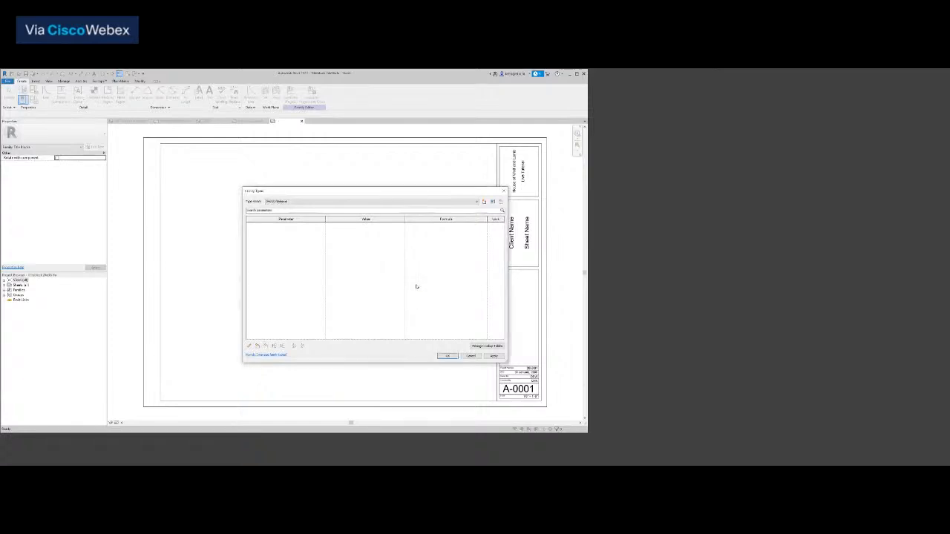
pyautogui.click(448, 356)
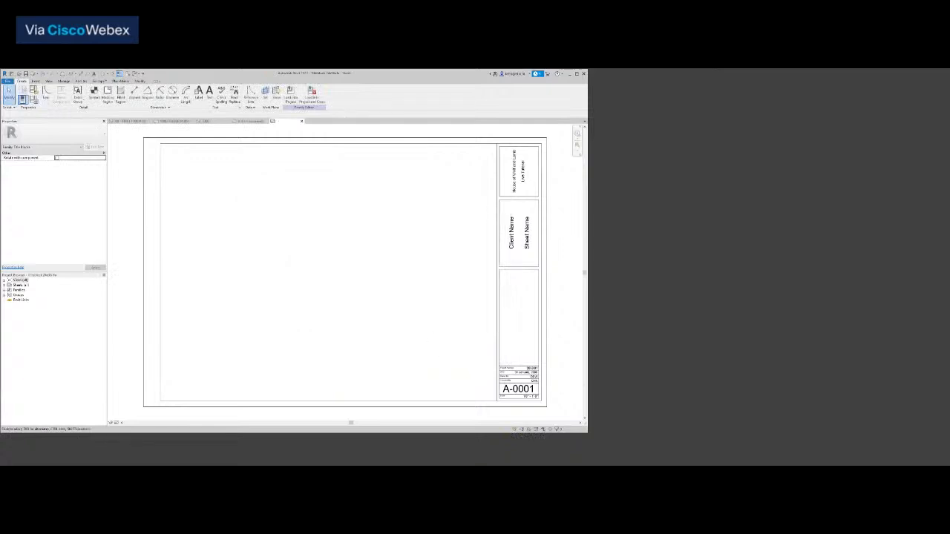
# Save and close the title block family while loading it into the project, overwriting the existing version.
pyautogui.click(309, 102)
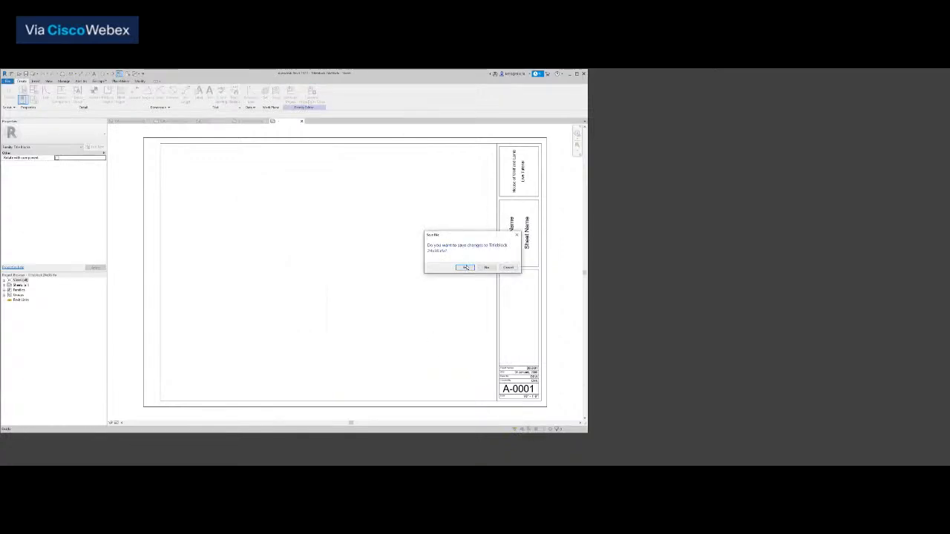
pyautogui.click(465, 267)
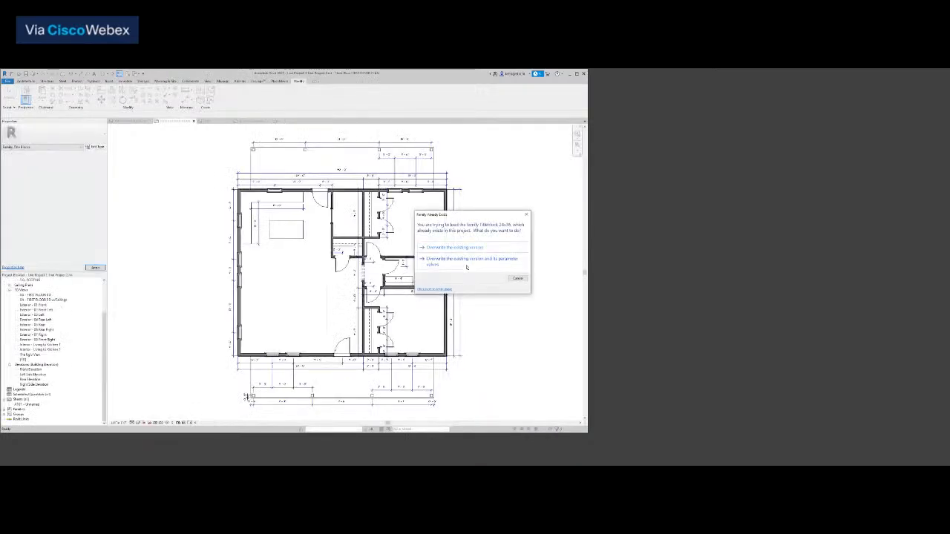
pyautogui.click(464, 251)
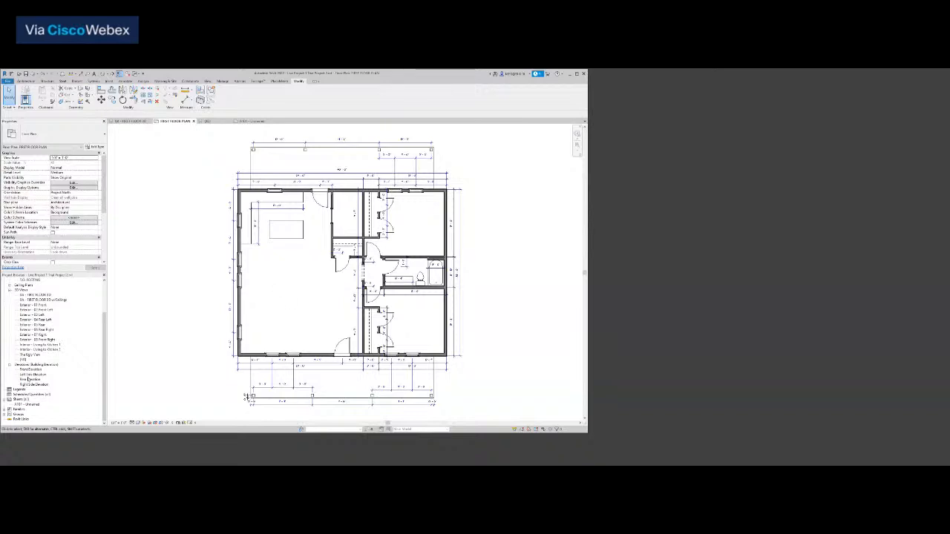
# Open sheet A101 and switch its title block to the 24x36 Titleblock type of the Titleblock 24x36 family.
pyautogui.doubleClick(30, 404)
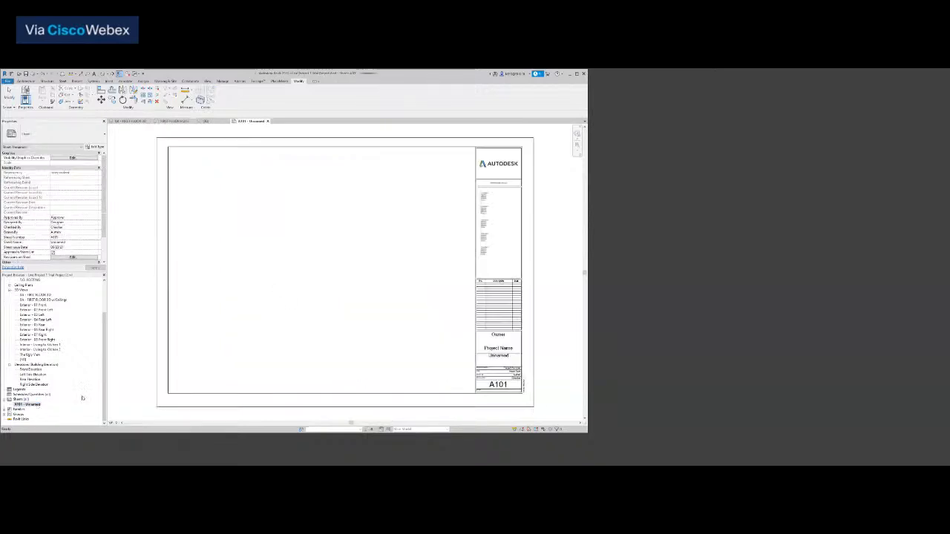
pyautogui.click(168, 363)
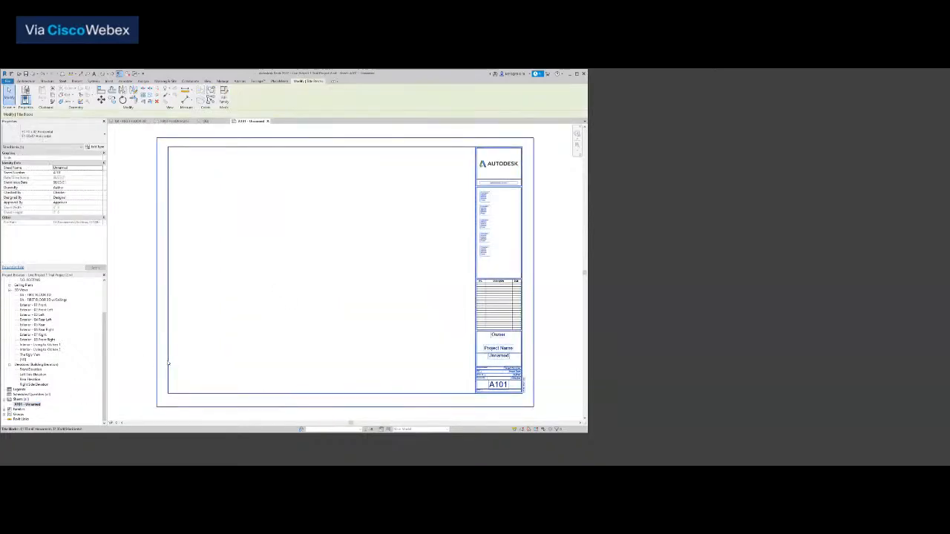
pyautogui.click(66, 136)
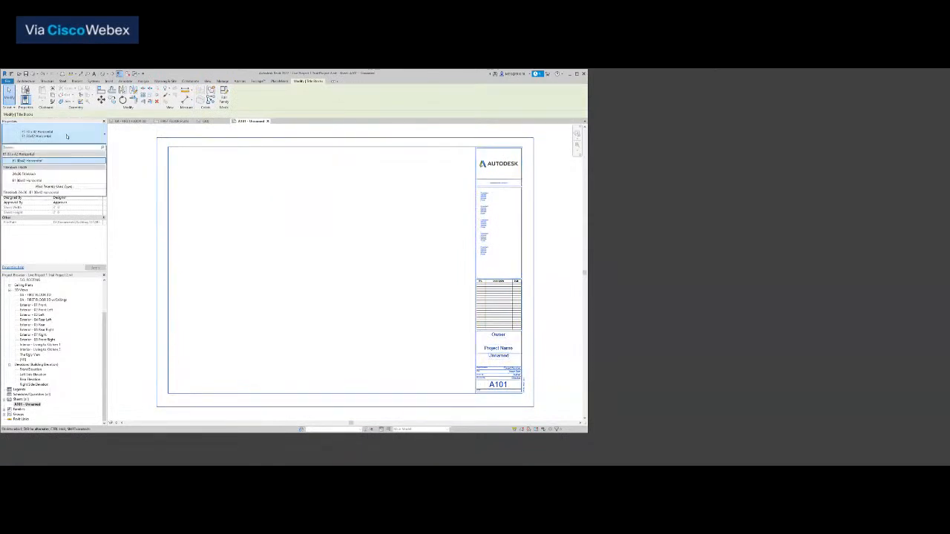
pyautogui.click(53, 164)
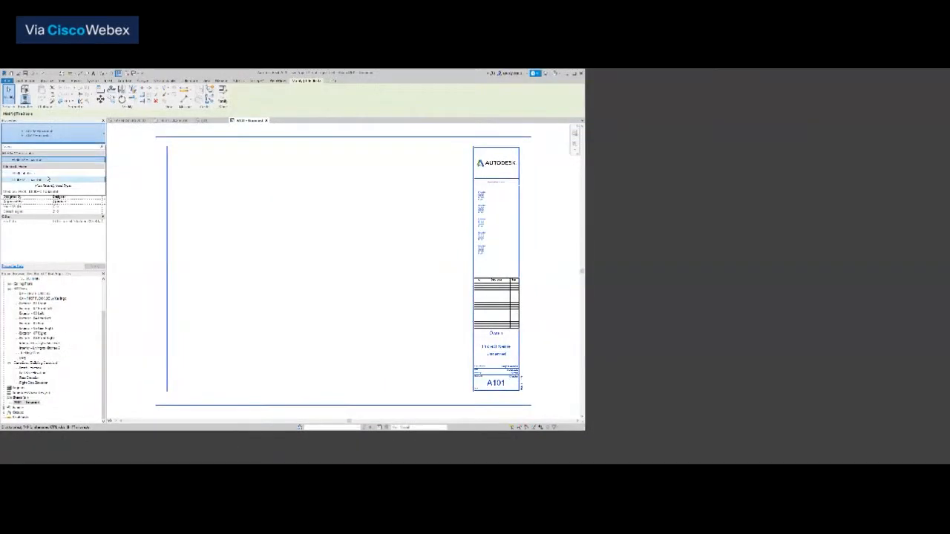
pyautogui.click(52, 173)
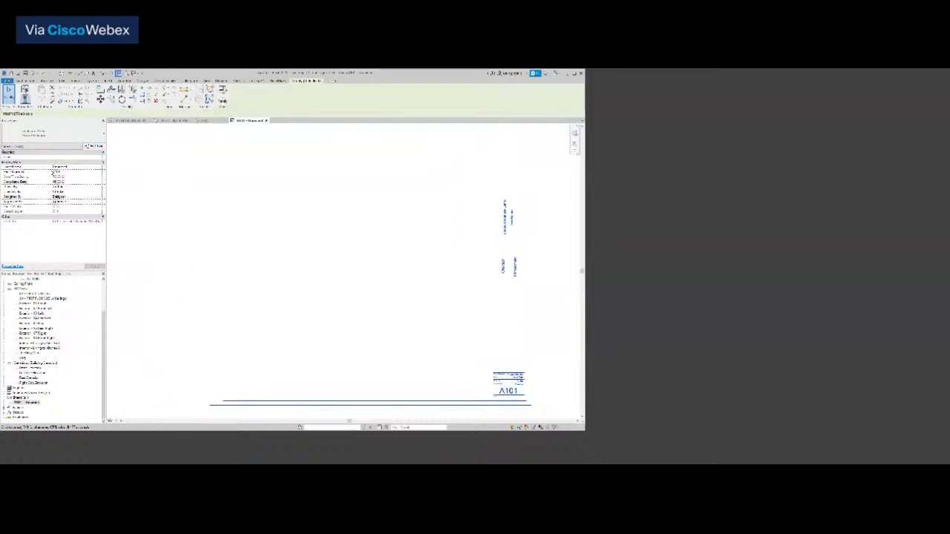
# Check the types listed in the title block's type properties, then view the whole sheet.
pyautogui.click(95, 146)
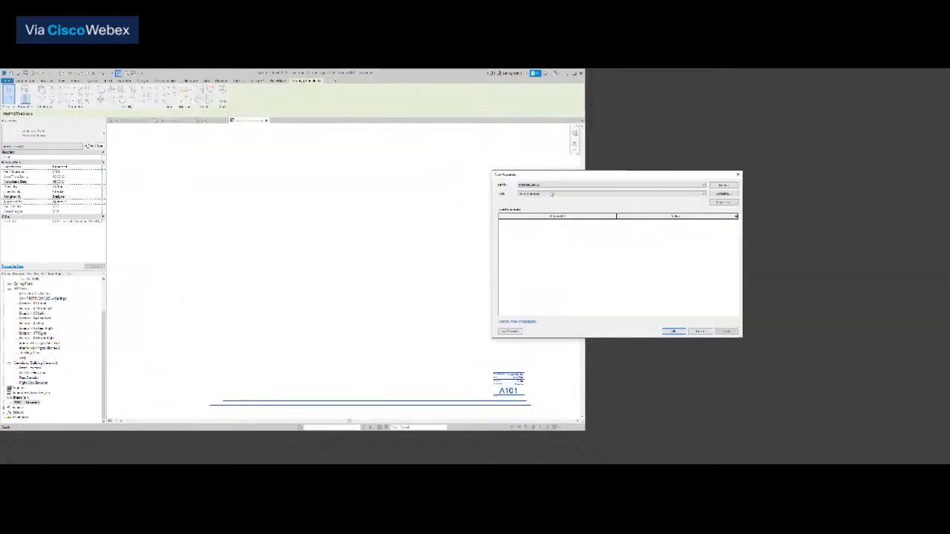
pyautogui.click(551, 196)
pyautogui.click(554, 202)
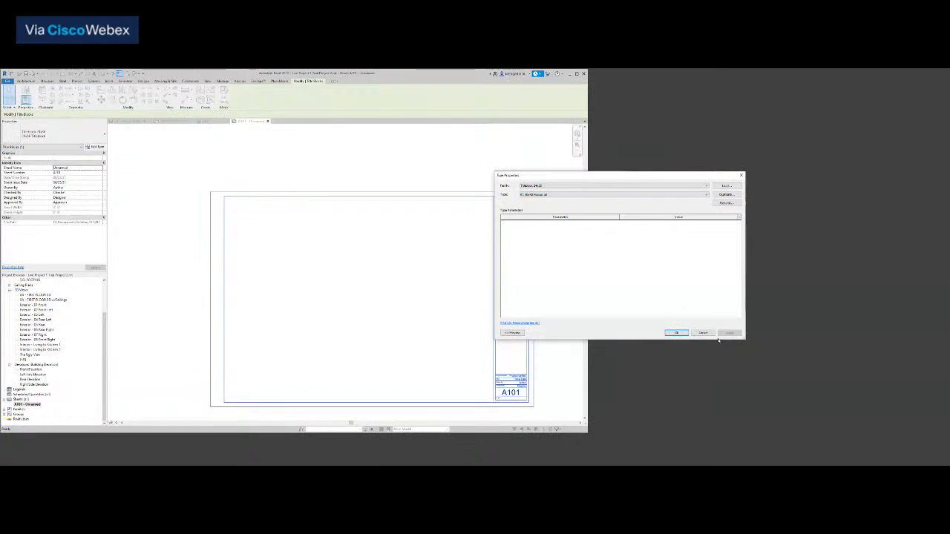
pyautogui.click(677, 332)
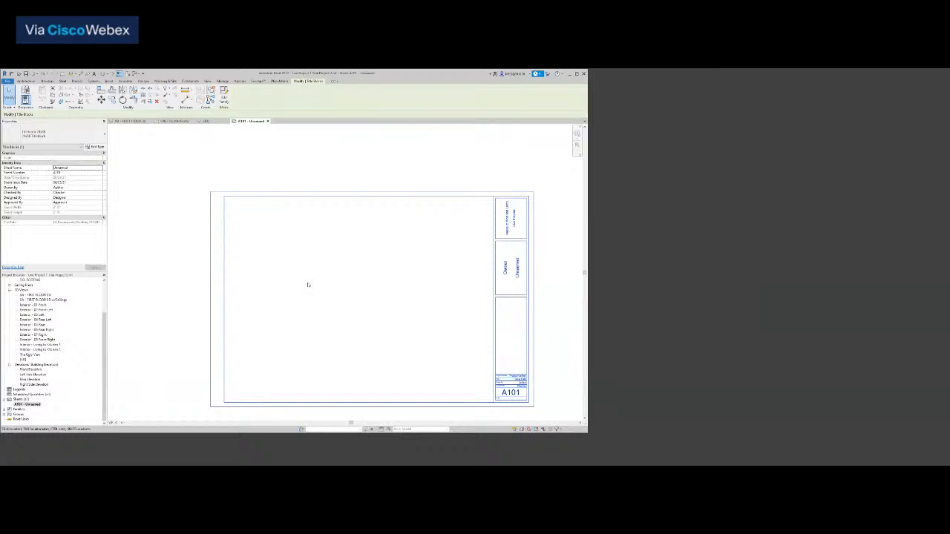
pyautogui.click(309, 285)
pyautogui.middleClick(309, 285)
pyautogui.middleClick(309, 285)
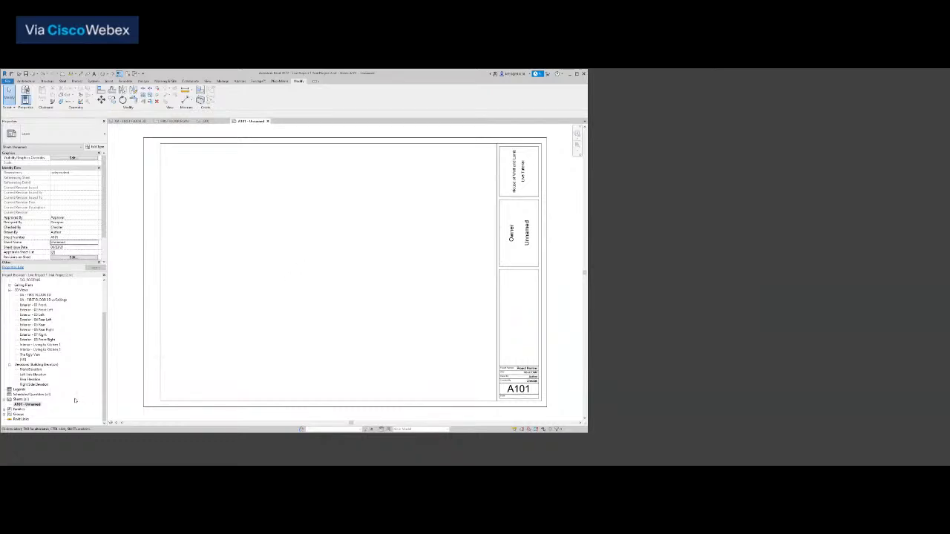
# Renumber sheet A101 as 001 and rename it PRESENTATION.
pyautogui.rightClick(35, 405)
pyautogui.click(51, 358)
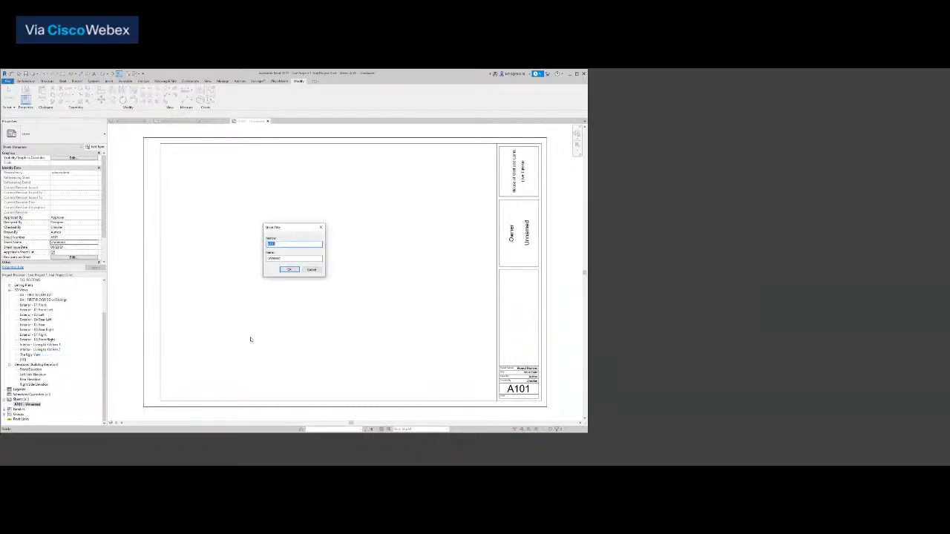
pyautogui.write('10')
pyautogui.press('Tab')
pyautogui.write('PROJ')
pyautogui.write('ATION')
pyautogui.press('Return')
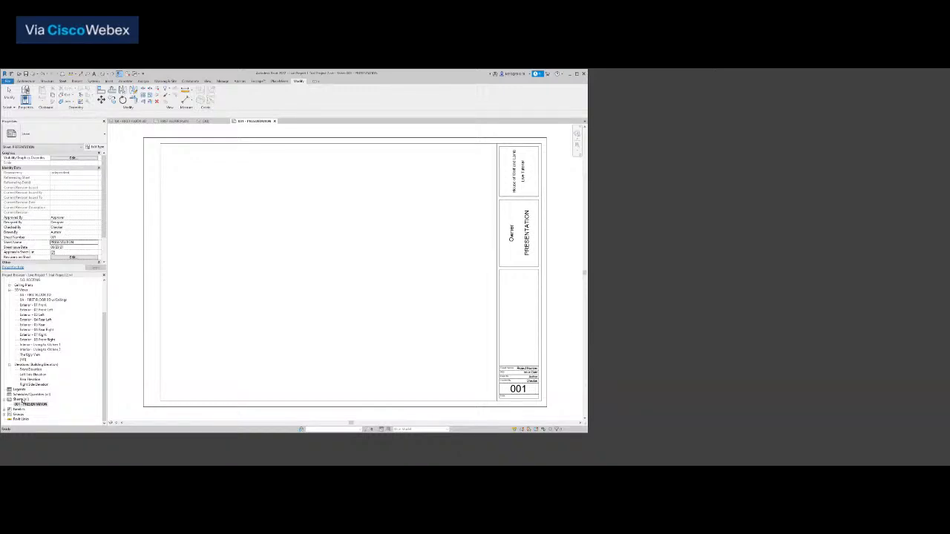
# Create three more sheets, 002 to 004, using the 24x36 Titleblock type.
pyautogui.rightClick(21, 400)
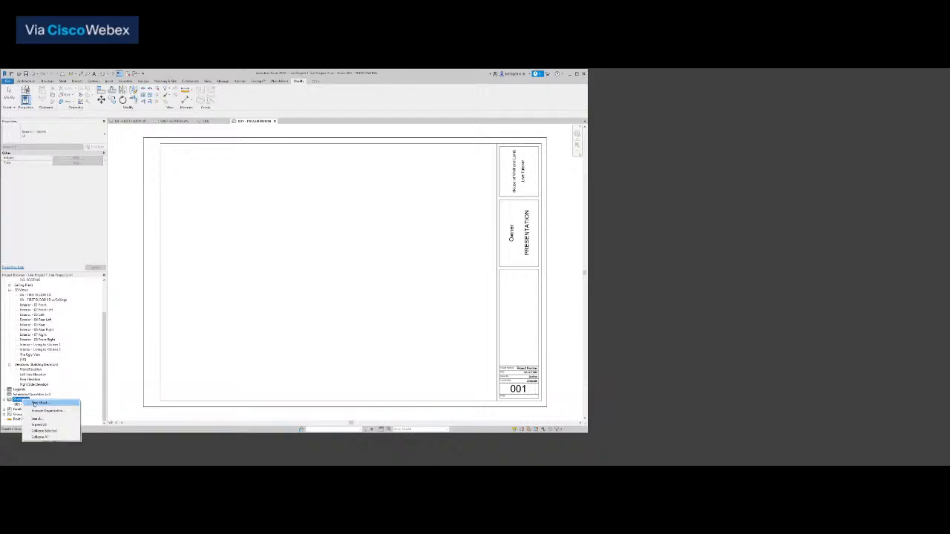
pyautogui.click(38, 403)
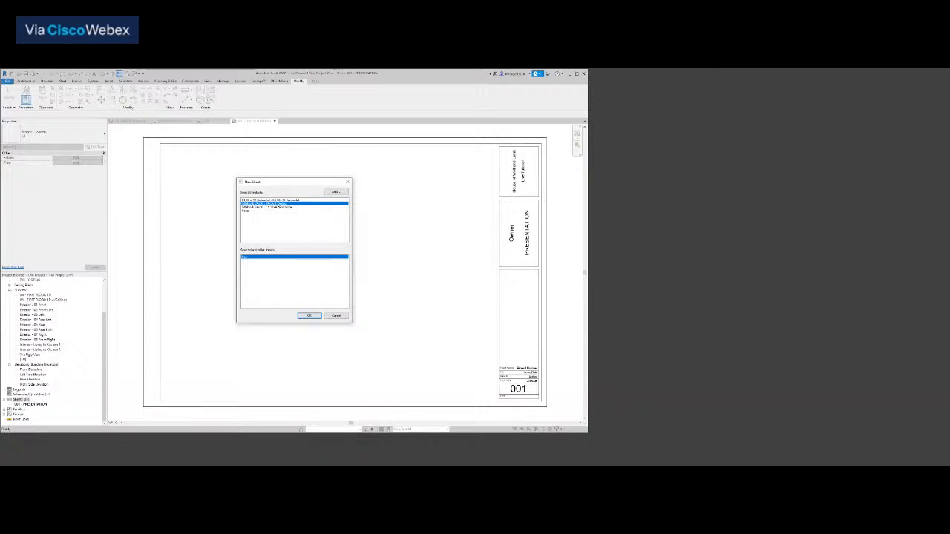
pyautogui.click(308, 316)
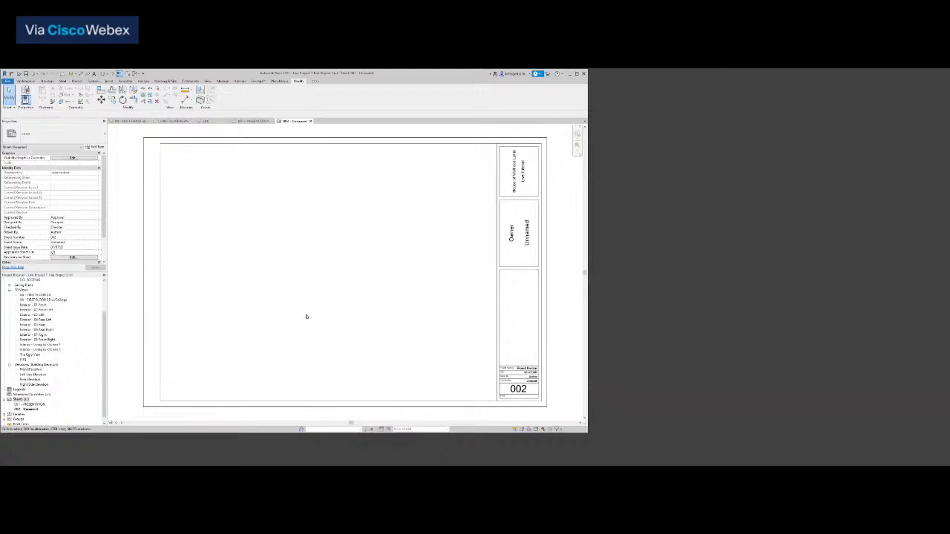
pyautogui.rightClick(17, 400)
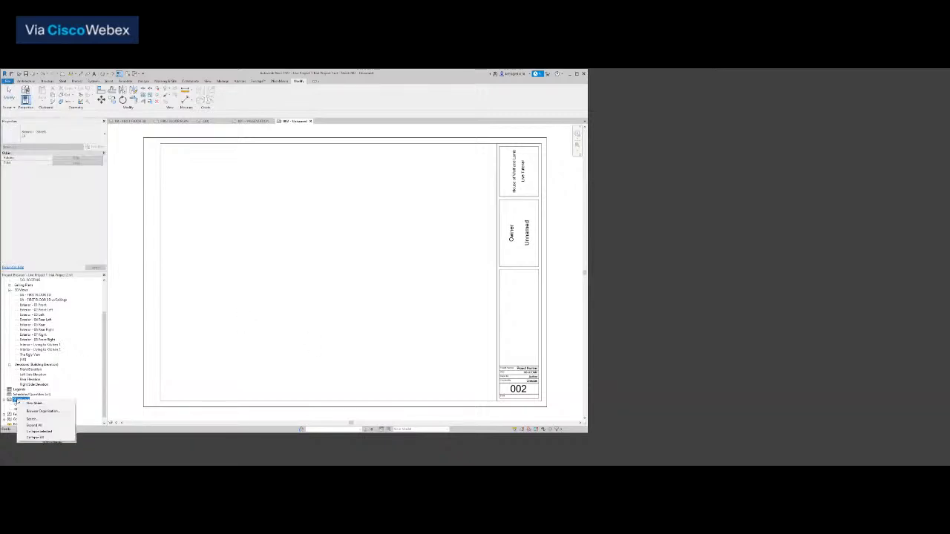
pyautogui.click(34, 403)
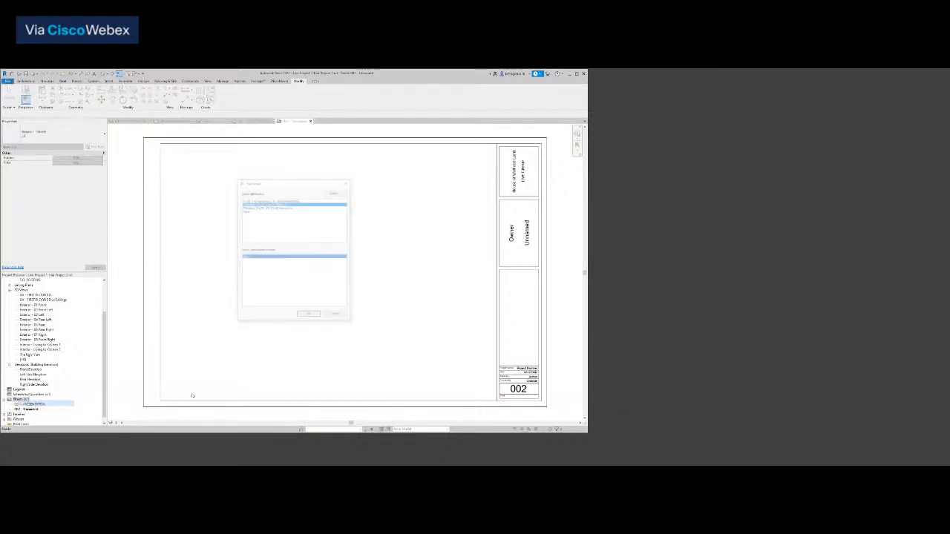
pyautogui.click(309, 315)
pyautogui.rightClick(21, 399)
pyautogui.click(37, 401)
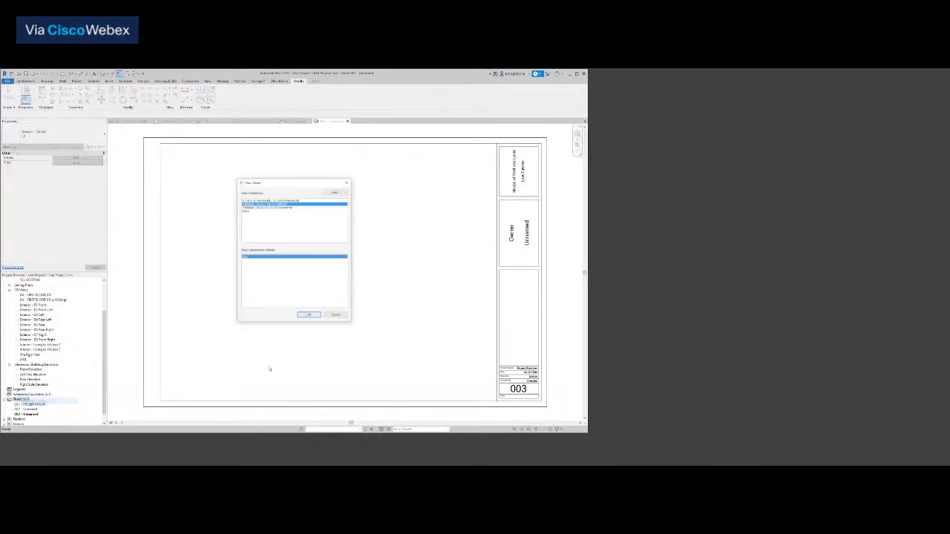
pyautogui.click(309, 315)
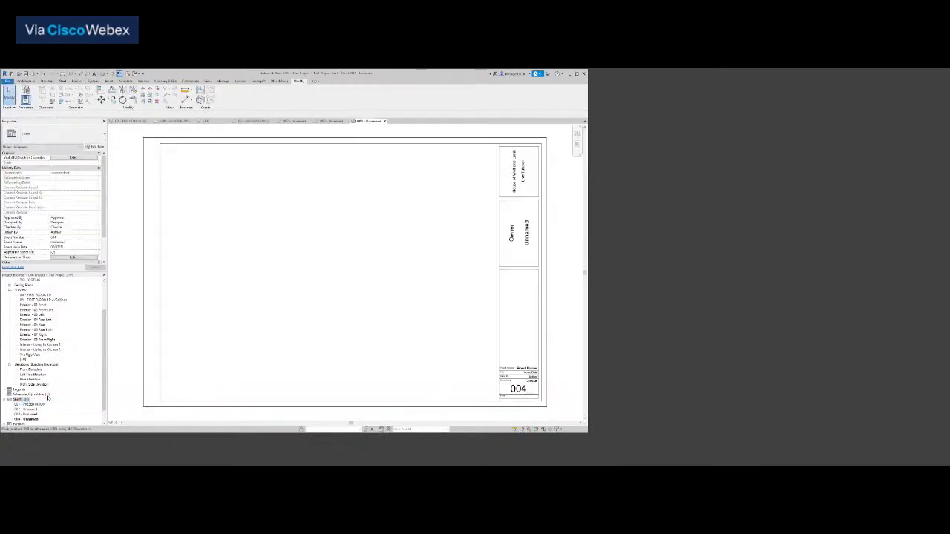
# Rename sheet 002 as FIRST FLOOR PLAN, keeping its number.
pyautogui.scroll(-1, 54, 392)
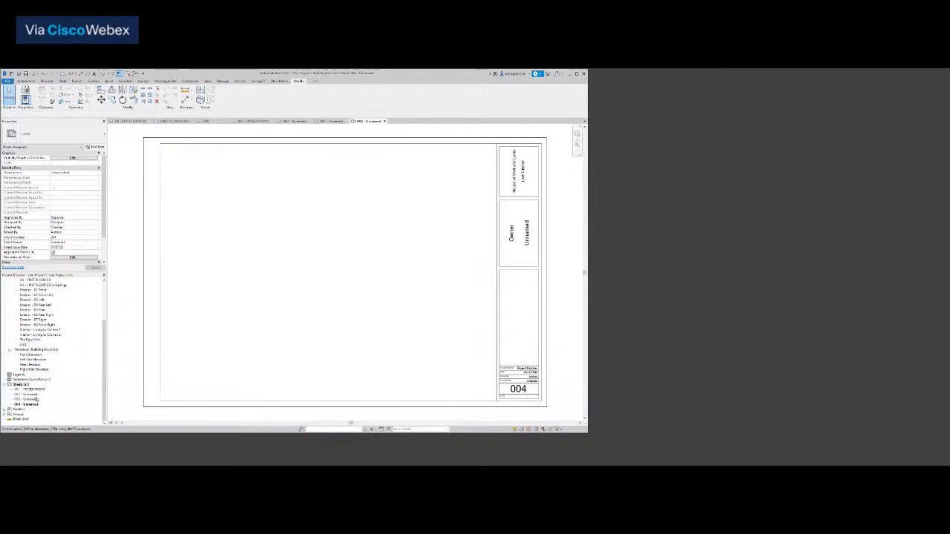
pyautogui.click(30, 394)
pyautogui.press('F2')
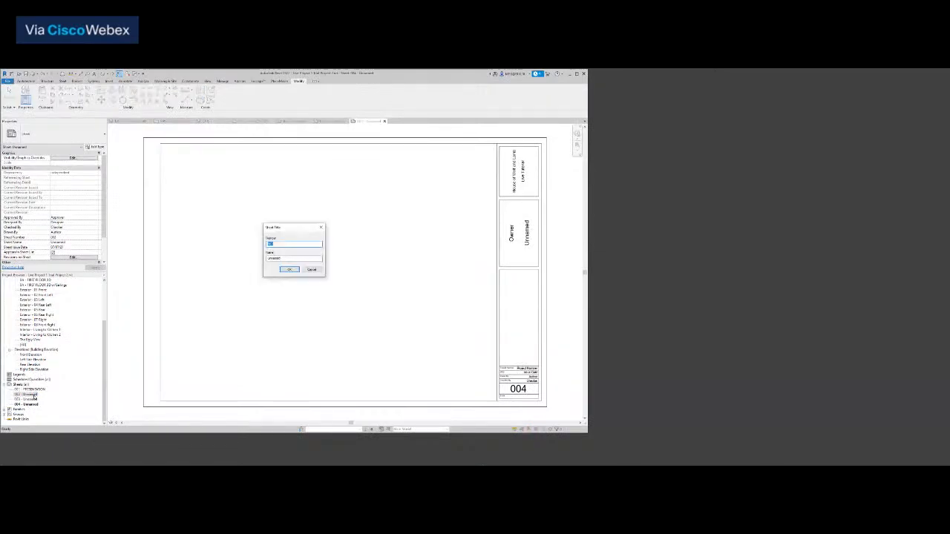
pyautogui.press('Tab')
pyautogui.write('F')
pyautogui.click(289, 269)
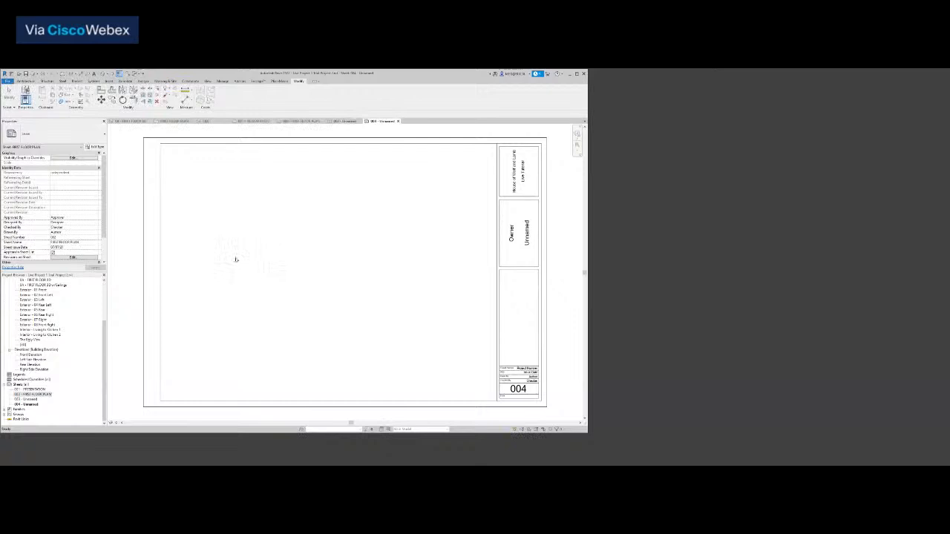
# Rename sheet 003 as FRONT AND REAR ELEVATIONS.
pyautogui.click(28, 399)
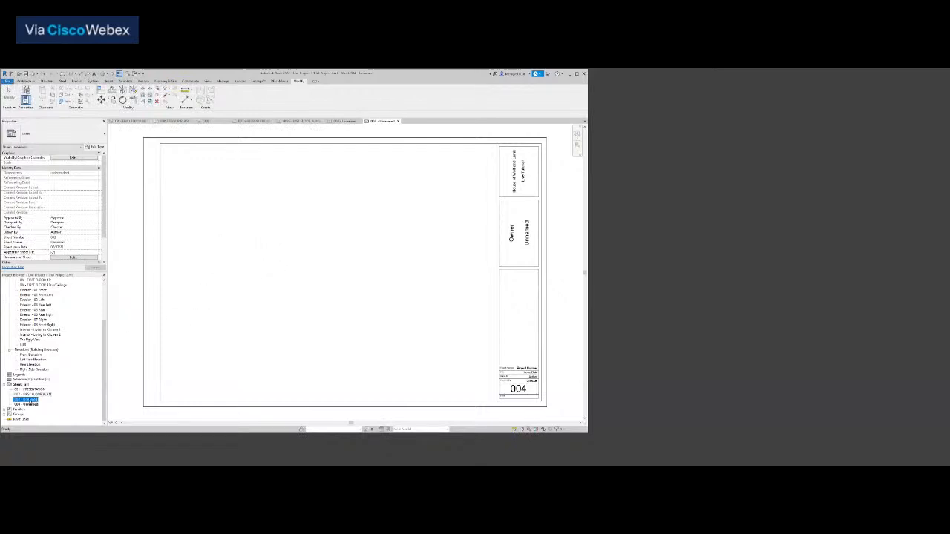
pyautogui.press('F2')
pyautogui.press('Tab')
pyautogui.write('SECO')
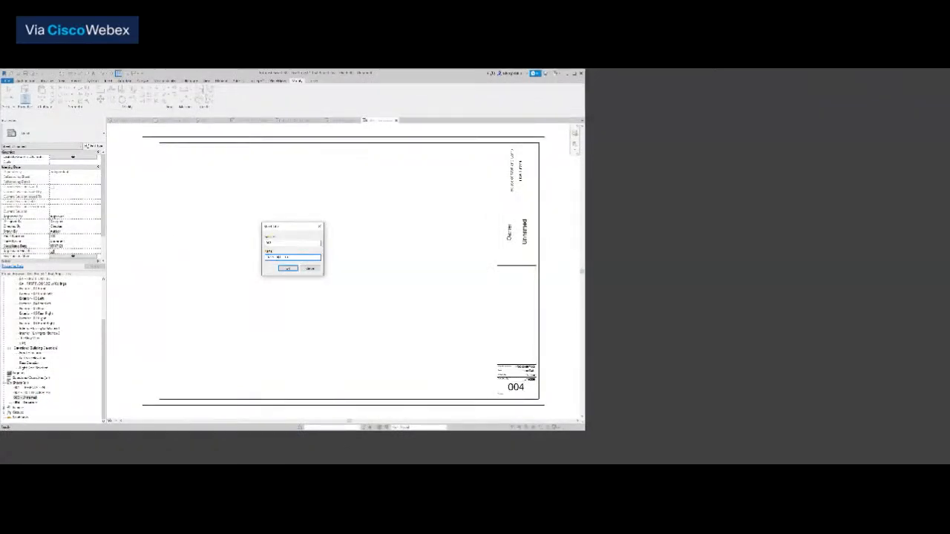
pyautogui.press('Return')
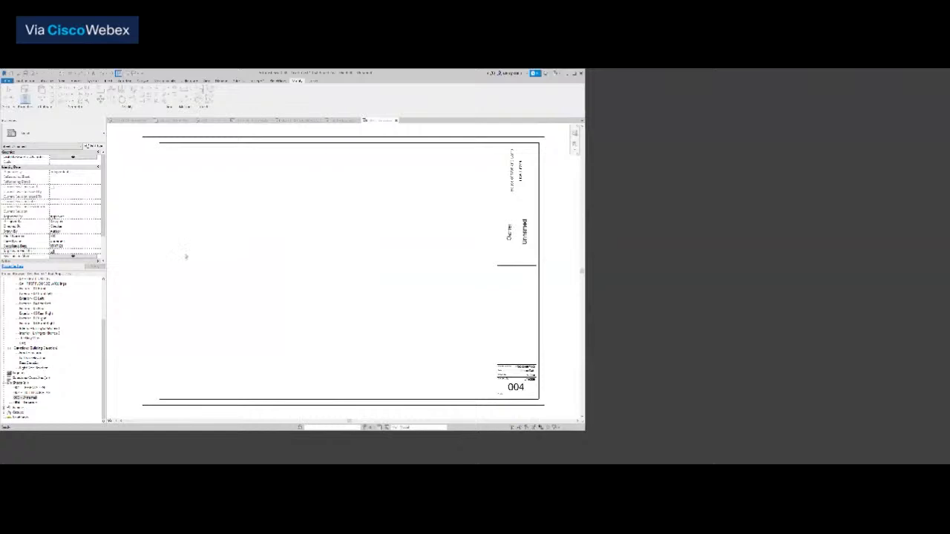
# Rename sheet 004 as SIDE ELEVATIONS.
pyautogui.click(36, 404)
pyautogui.press('F2')
pyautogui.press('Tab')
pyautogui.write('SIDE ELVATION')
pyautogui.press('BackSpace')
pyautogui.press('BackSpace')
pyautogui.press('BackSpace')
pyautogui.press('BackSpace')
pyautogui.press('BackSpace')
pyautogui.write('ATIONS')
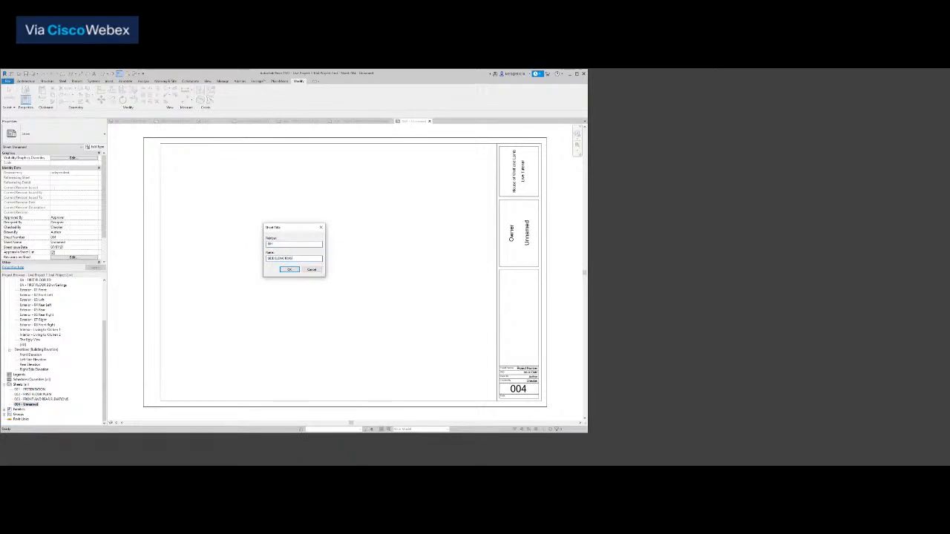
pyautogui.press('Return')
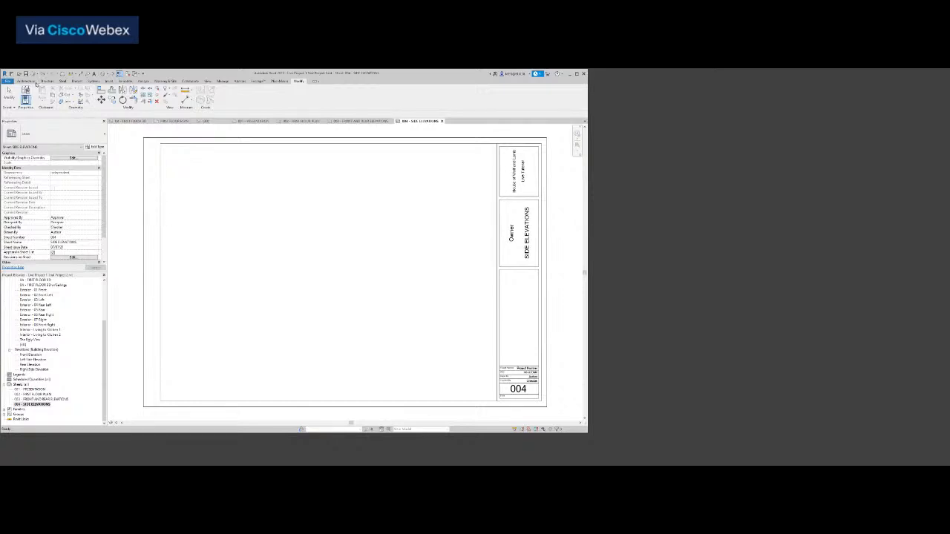
# Open sheets 003, 002 and 001 in turn to review their title blocks.
pyautogui.hotkey('ctrl', 'o')
pyautogui.click(564, 323)
pyautogui.doubleClick(46, 399)
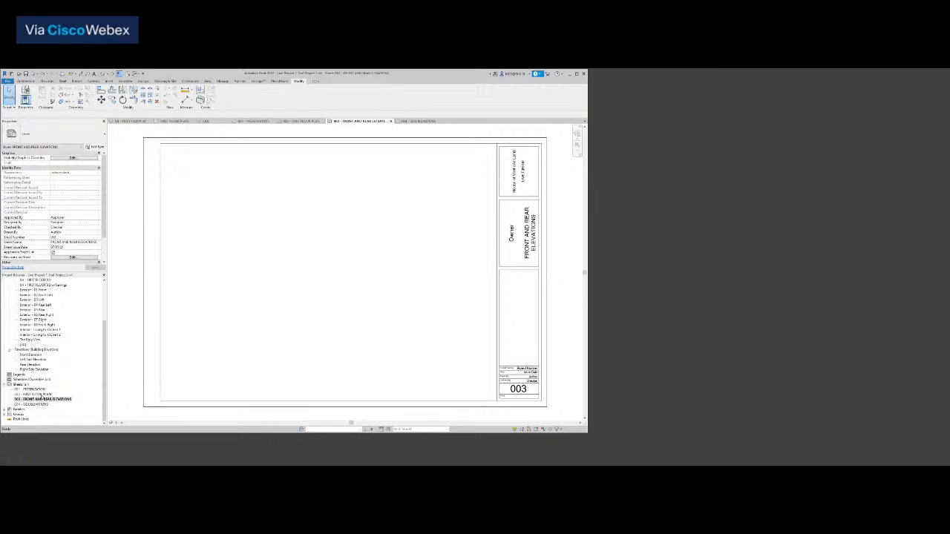
pyautogui.doubleClick(36, 395)
pyautogui.doubleClick(37, 390)
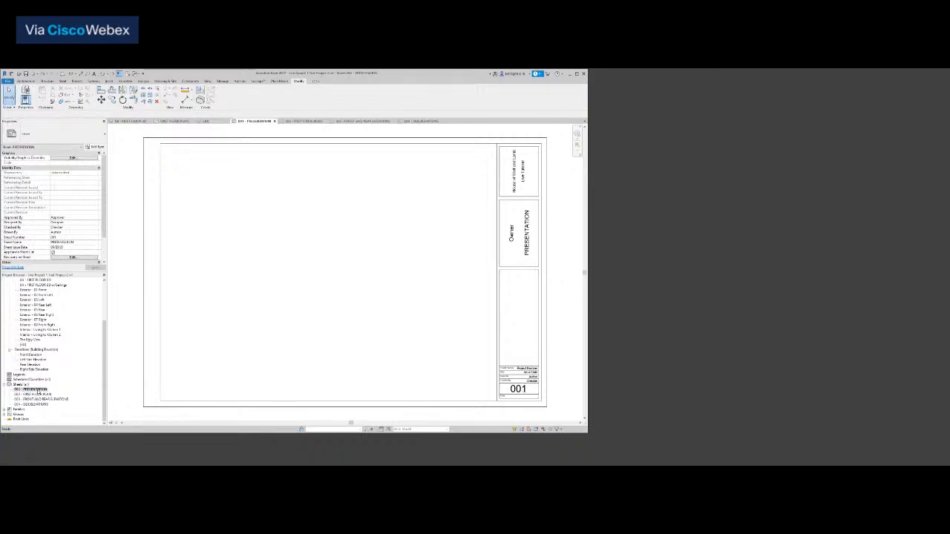
# Open sheet 003 and rename it ELEVATIONS I.
pyautogui.doubleClick(45, 399)
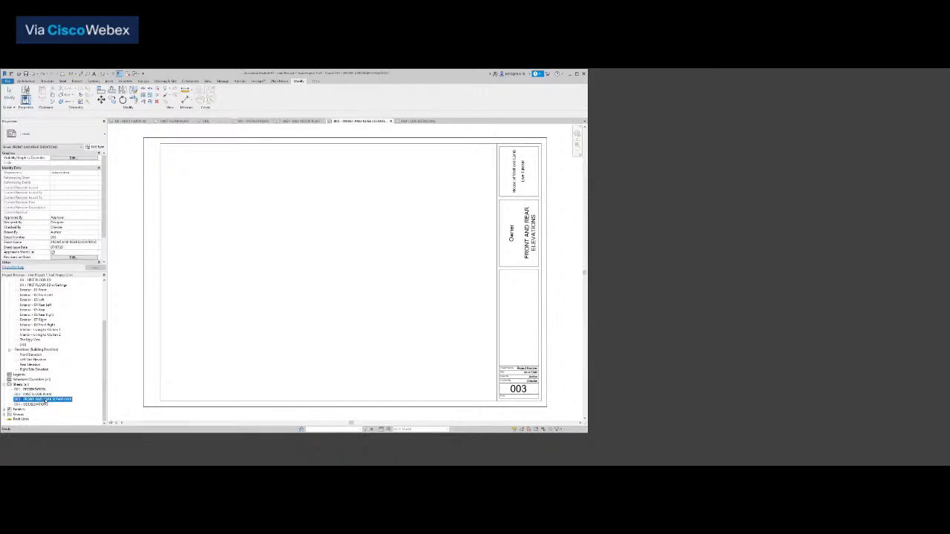
pyautogui.press('F2')
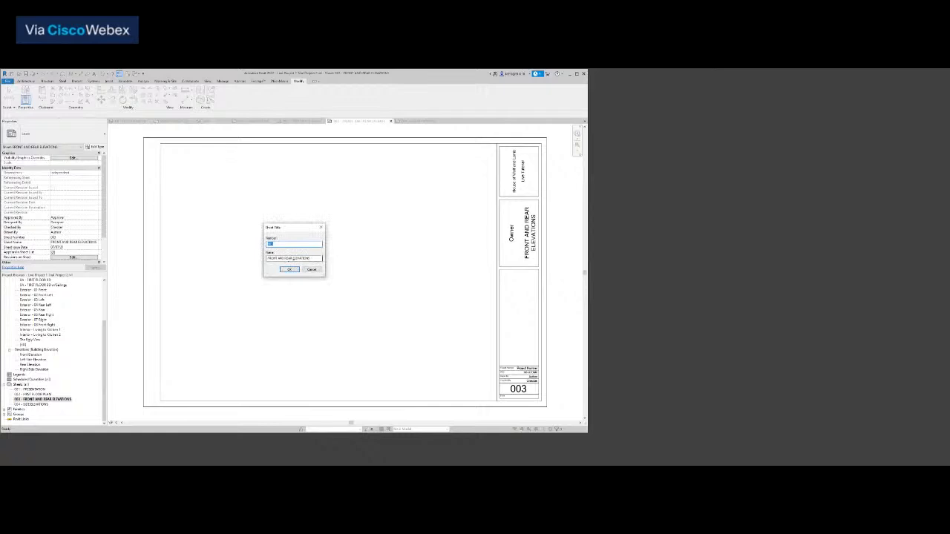
pyautogui.press('Tab')
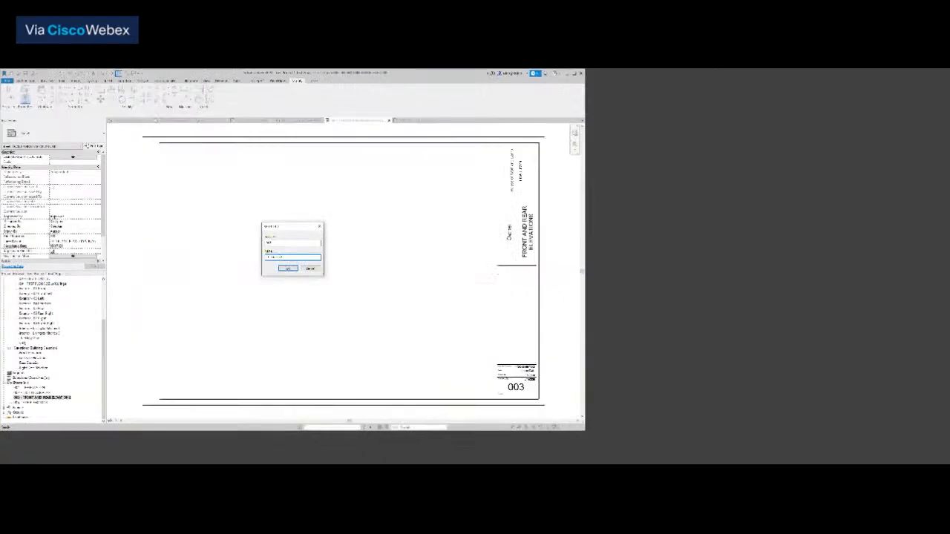
pyautogui.click(287, 268)
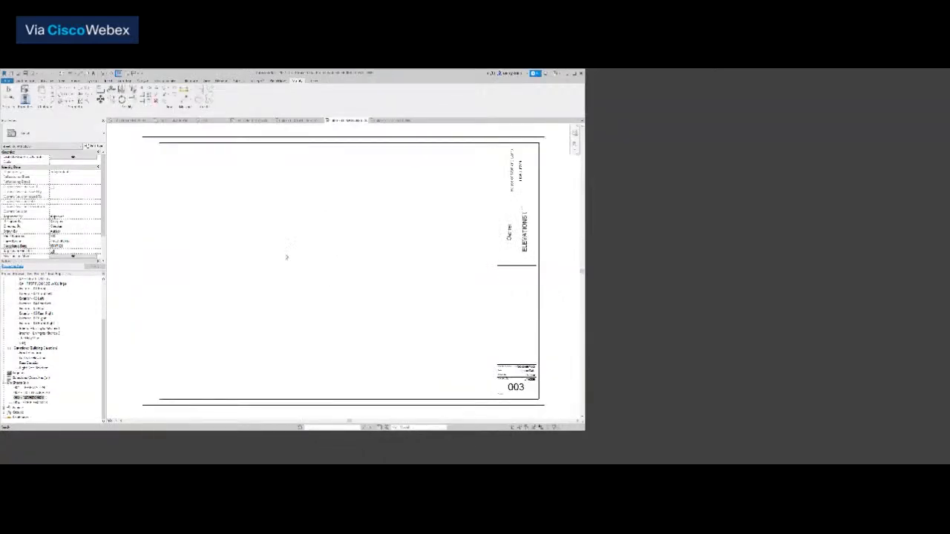
# Rename sheet 004 as ELEVATIONS II and open it.
pyautogui.click(29, 403)
pyautogui.press('F2')
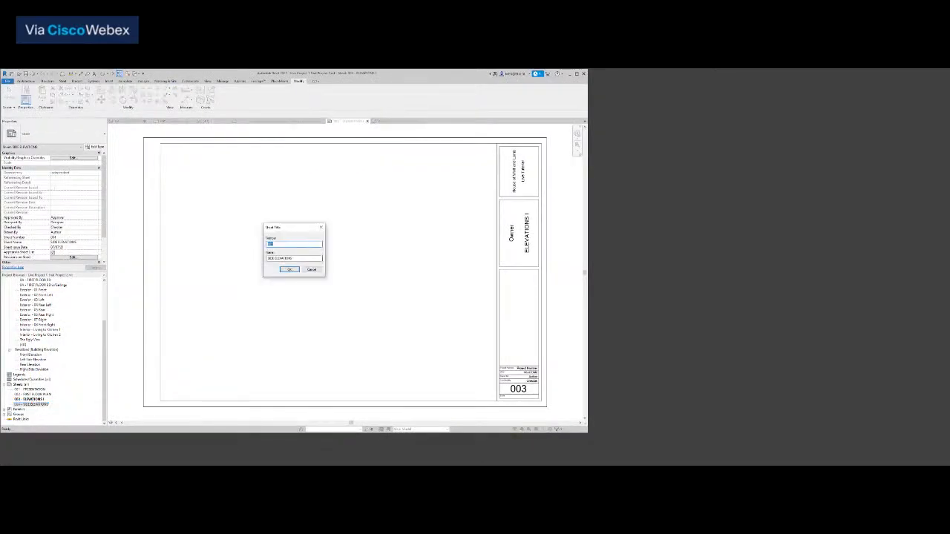
pyautogui.moveTo(303, 258); pyautogui.dragTo(215, 260)
pyautogui.write('ELEVATIONS II')
pyautogui.press('Return')
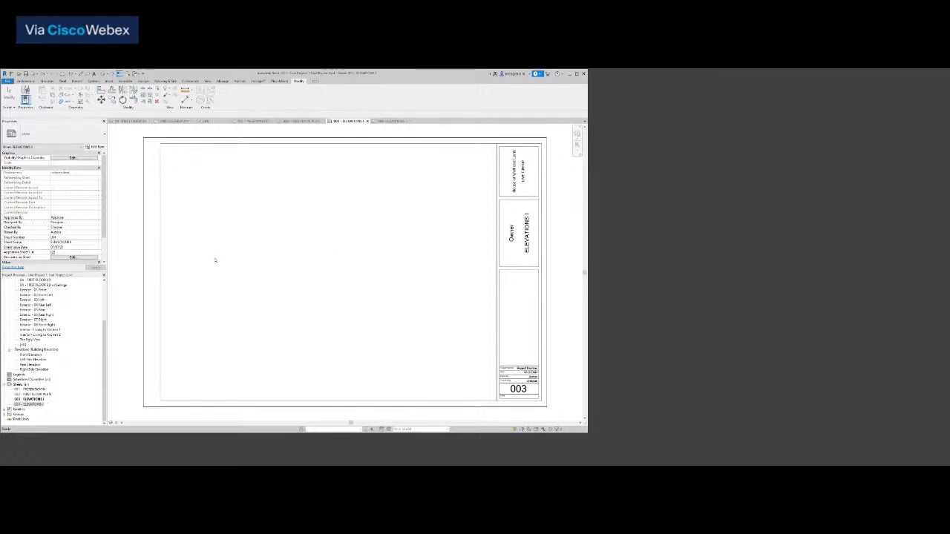
pyautogui.click(43, 404)
pyautogui.doubleClick(29, 405)
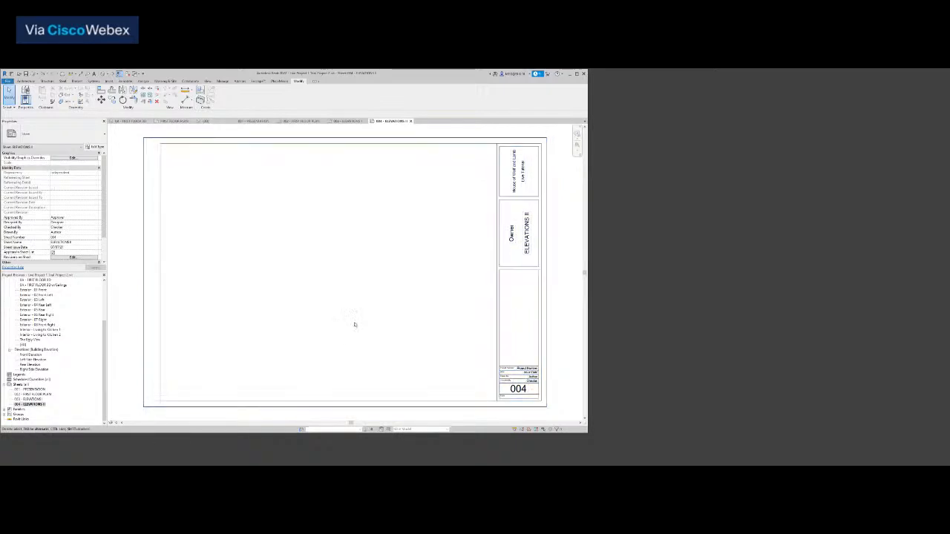
# Open the project information and fill in the author's name.
pyautogui.click(223, 81)
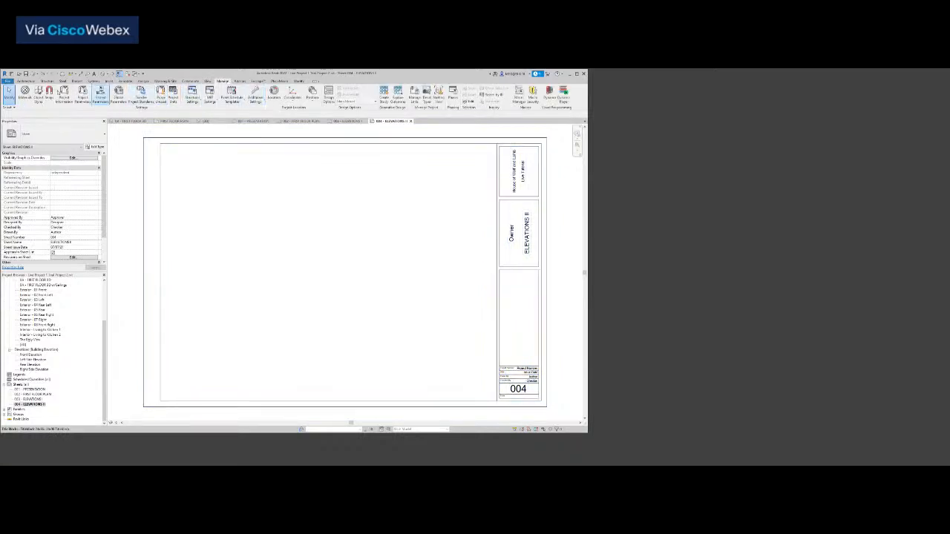
pyautogui.click(64, 98)
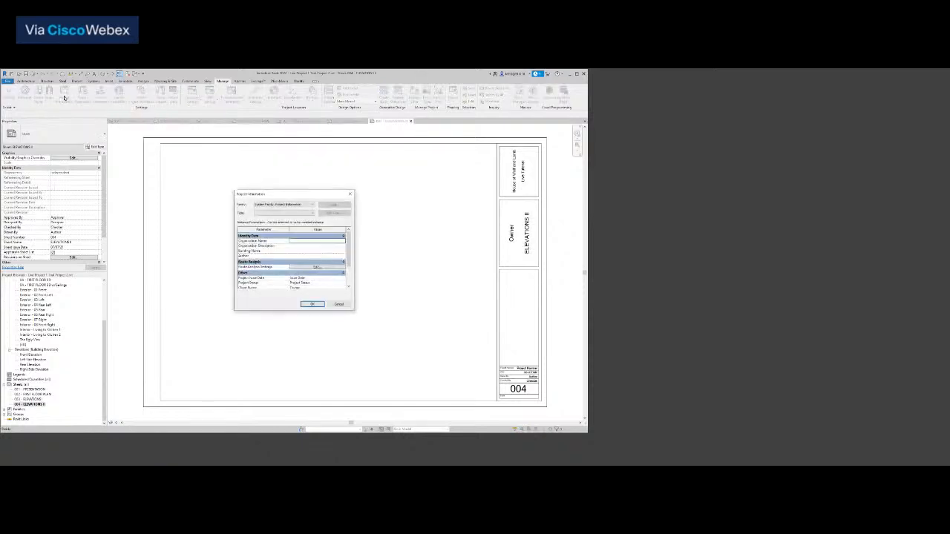
pyautogui.scroll(-3, 255, 246)
pyautogui.scroll(3, 276, 270)
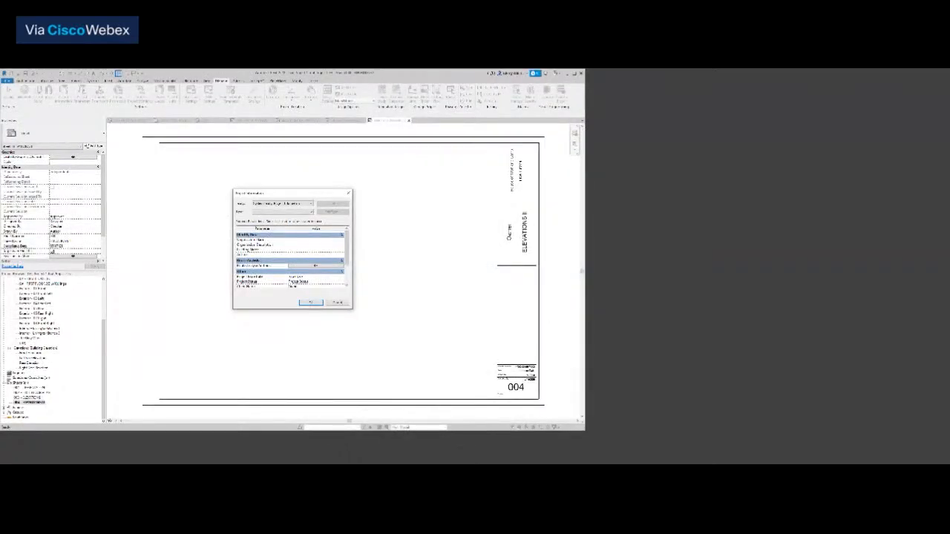
pyautogui.write('BRIAN')
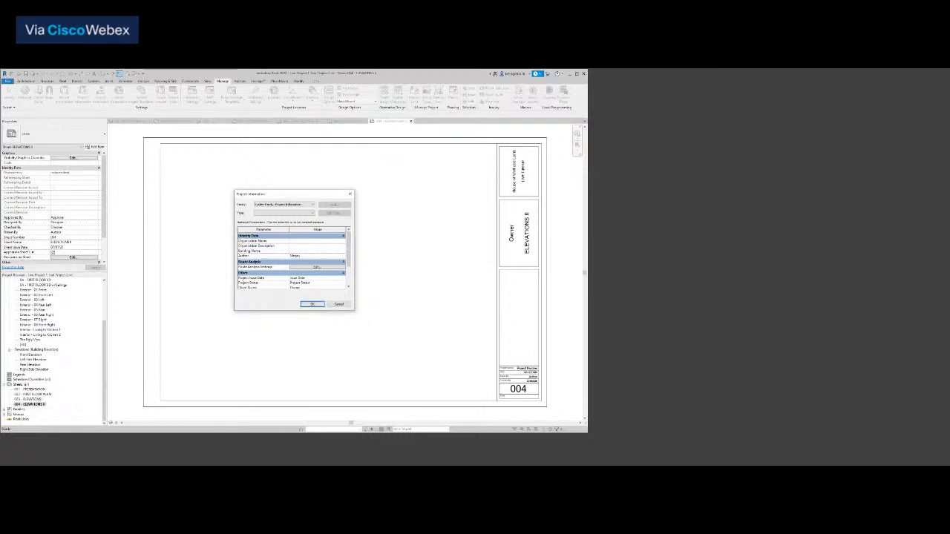
pyautogui.press('BackSpace')
pyautogui.press('BackSpace')
pyautogui.press('BackSpace')
pyautogui.press('BackSpace')
pyautogui.write('.Mung')
pyautogui.scroll(-1, 313, 270)
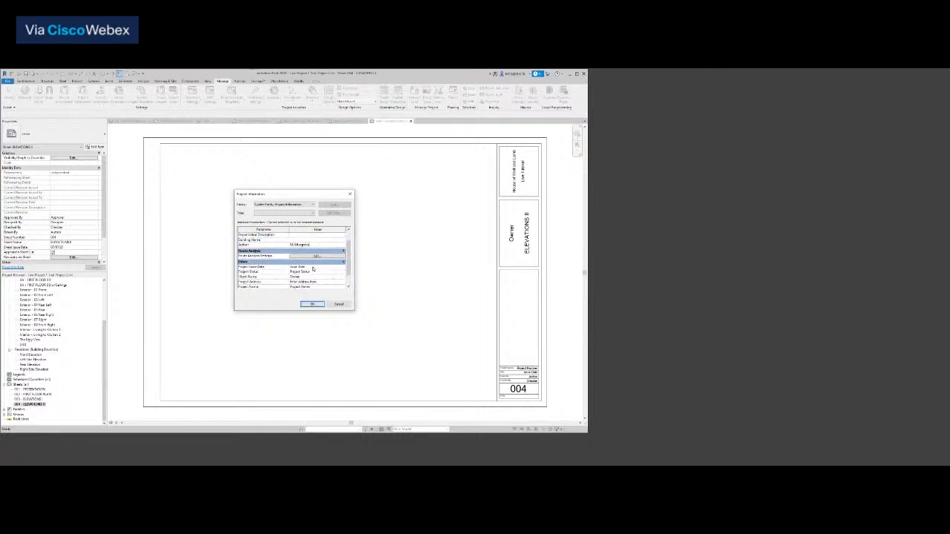
# Set the project issue date to 5/5/2021, the status to Pre-Construction and the client name to YouTube Subscribers.
pyautogui.click(312, 268)
pyautogui.write('4/5/2021')
pyautogui.click(316, 273)
pyautogui.write('pl')
pyautogui.write('ion')
pyautogui.press('Tab')
pyautogui.write('Scaife')
pyautogui.write('scribers')
# Replace the placeholder project address with Your Computer.
pyautogui.moveTo(320, 283); pyautogui.dragTo(290, 282)
pyautogui.click(344, 282)
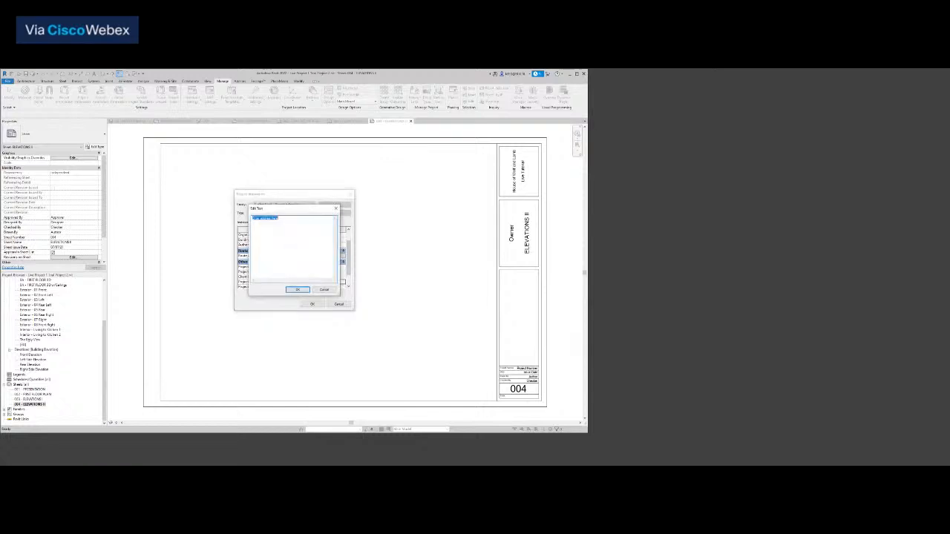
pyautogui.write('1')
pyautogui.write('our Computer')
pyautogui.click(298, 290)
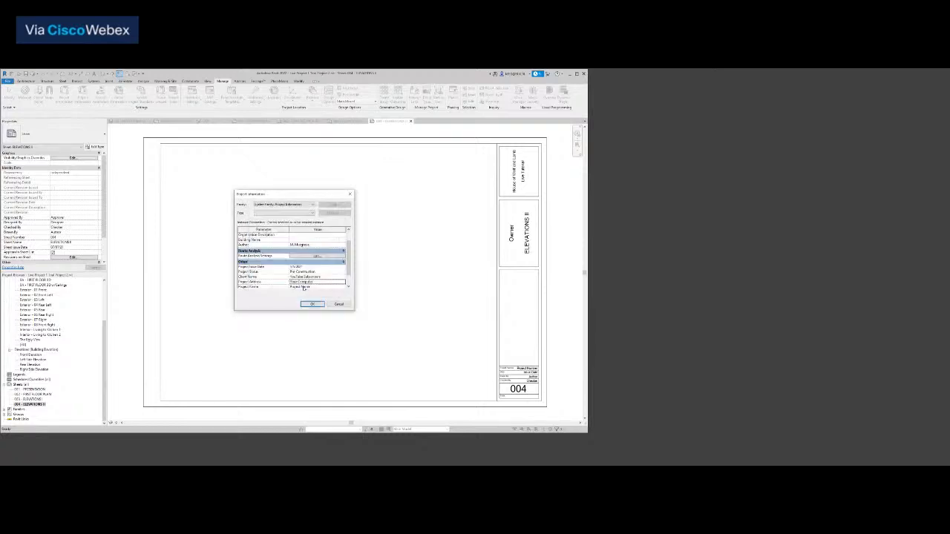
# Set the project name to YouTube Live Project 1 and the project number to 0001, and apply the project information.
pyautogui.moveTo(346, 256); pyautogui.dragTo(349, 286)
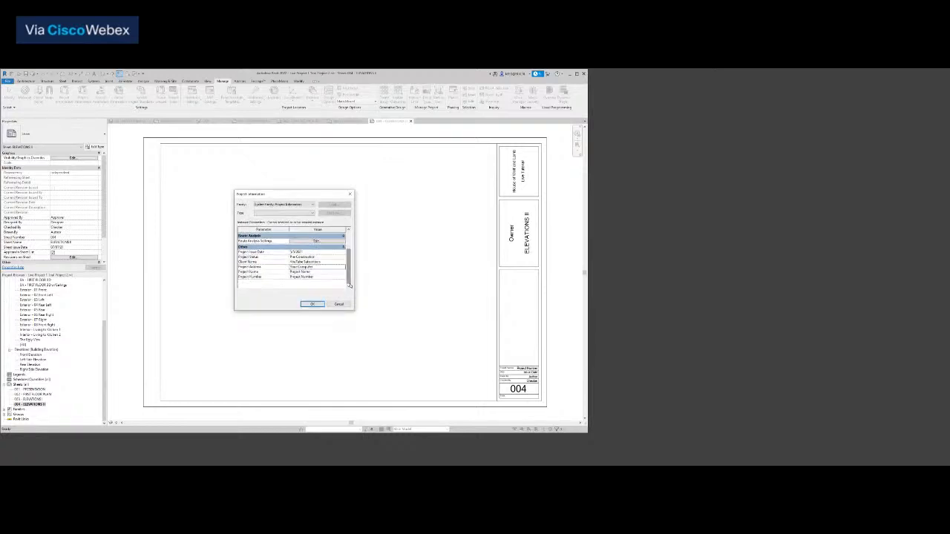
pyautogui.click(320, 273)
pyautogui.write('YouTube Live T')
pyautogui.write('roject')
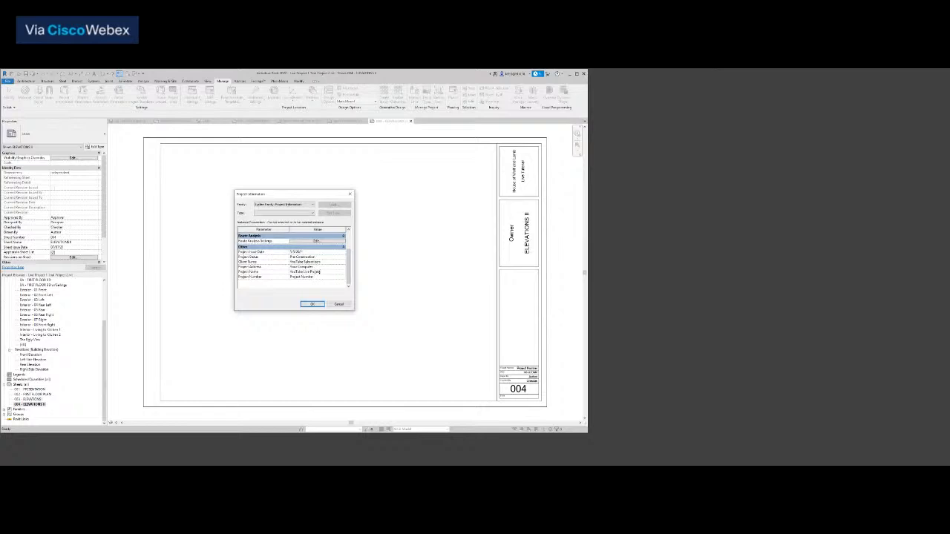
pyautogui.write(' 1')
pyautogui.click(329, 279)
pyautogui.write('001')
pyautogui.click(311, 304)
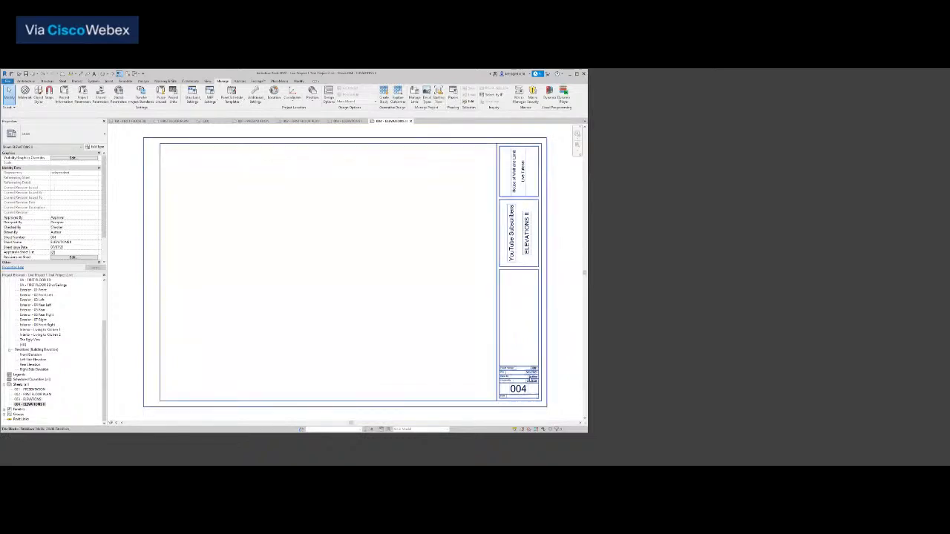
# Compare the Drawn By field in sheet 004's title block with the author entry in the project information.
pyautogui.scroll(5, 531, 380)
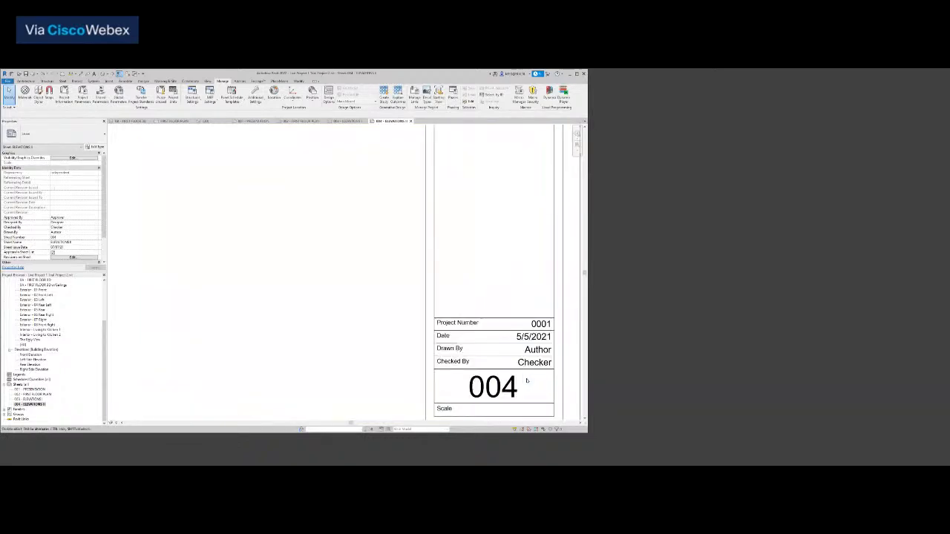
pyautogui.scroll(-2, 533, 375)
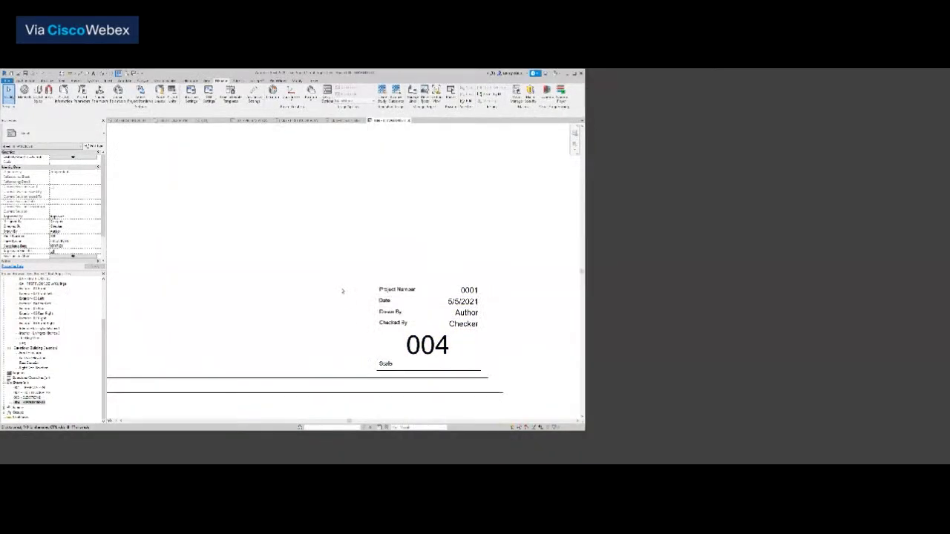
pyautogui.click(64, 93)
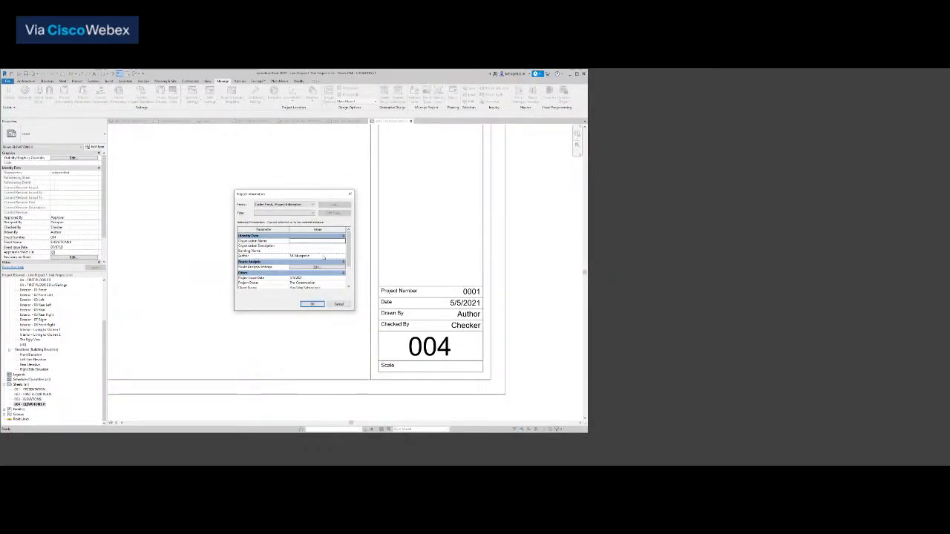
pyautogui.scroll(-2, 275, 259)
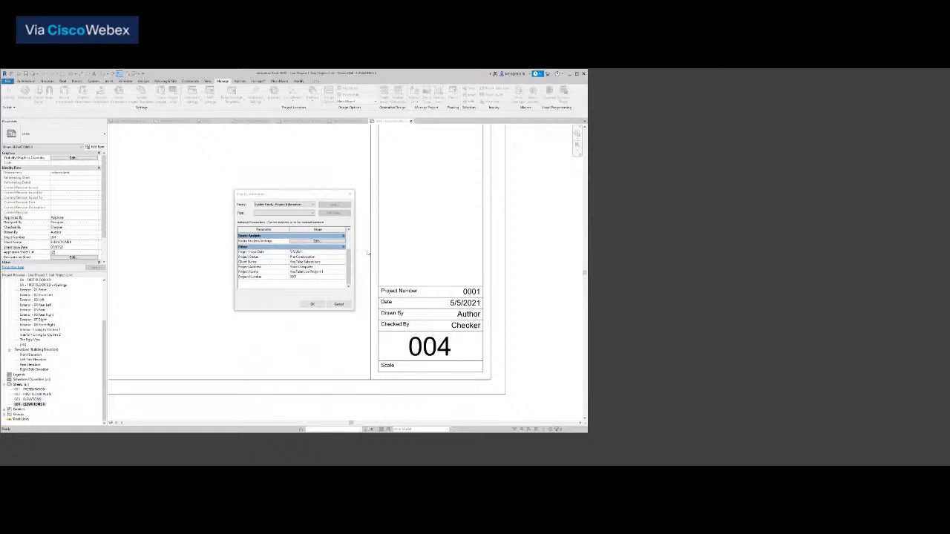
pyautogui.scroll(2, 283, 252)
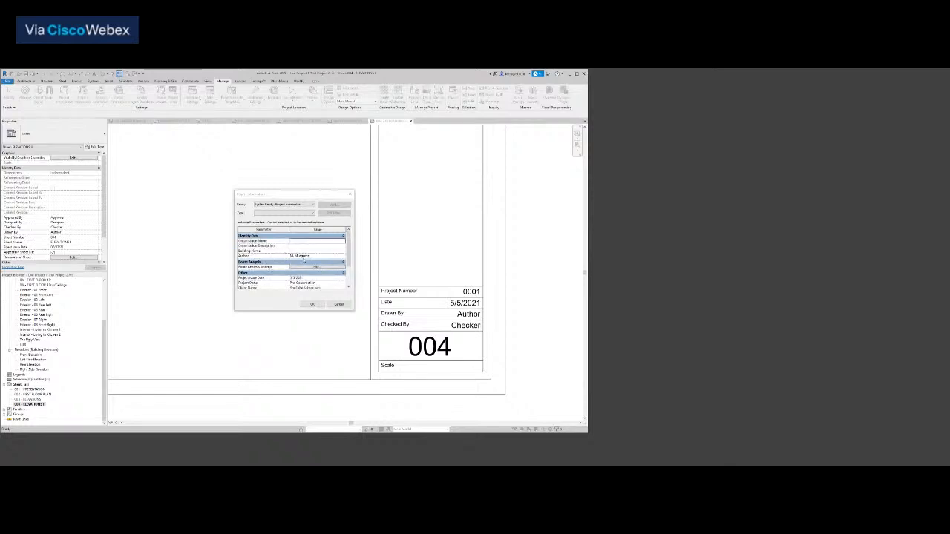
pyautogui.click(338, 304)
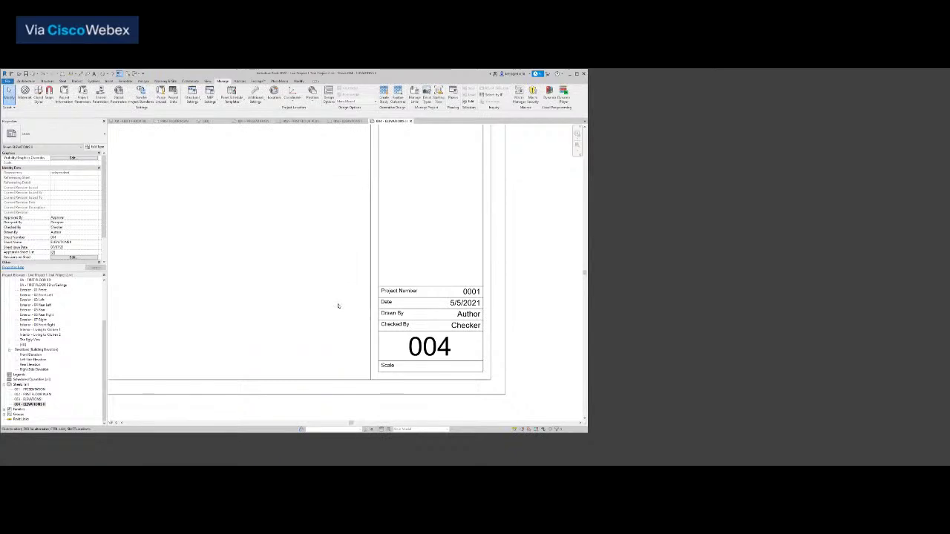
pyautogui.click(409, 324)
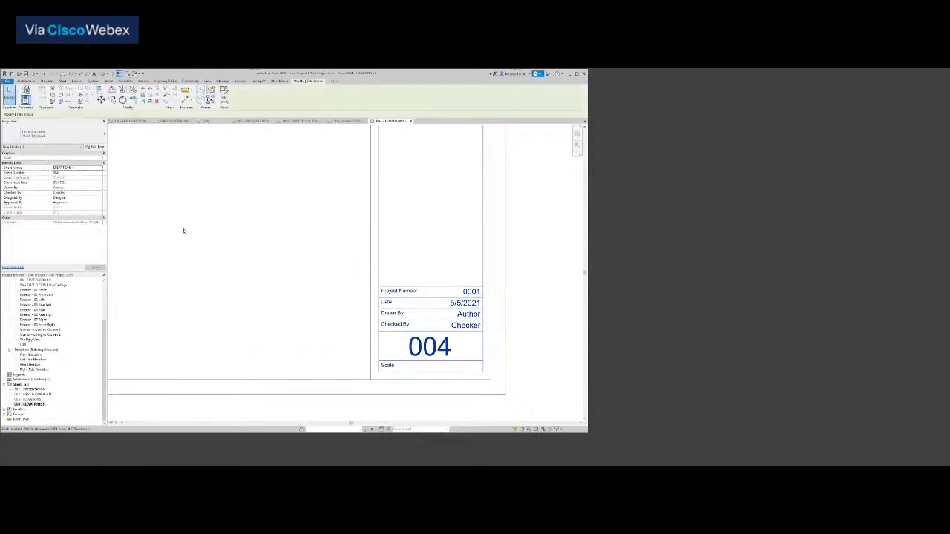
pyautogui.click(64, 188)
pyautogui.click(100, 188)
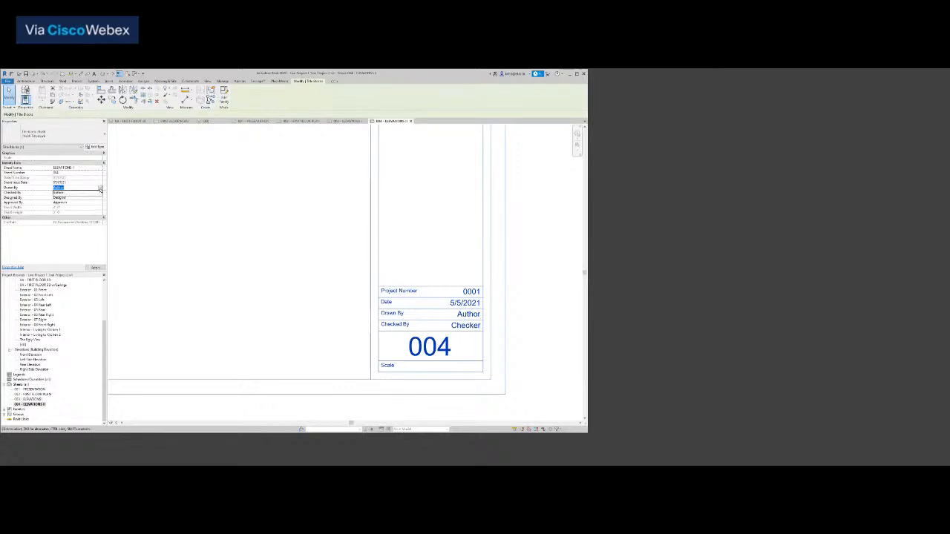
pyautogui.click(174, 220)
# Edit the title block family and replace the Drawn By parameter in the Drawn By label with the Author parameter.
pyautogui.click(456, 333)
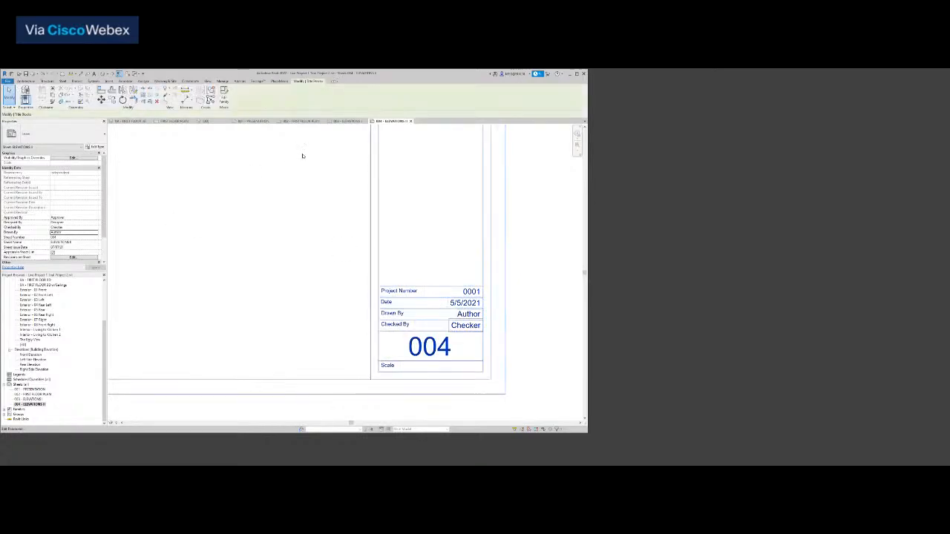
pyautogui.click(224, 99)
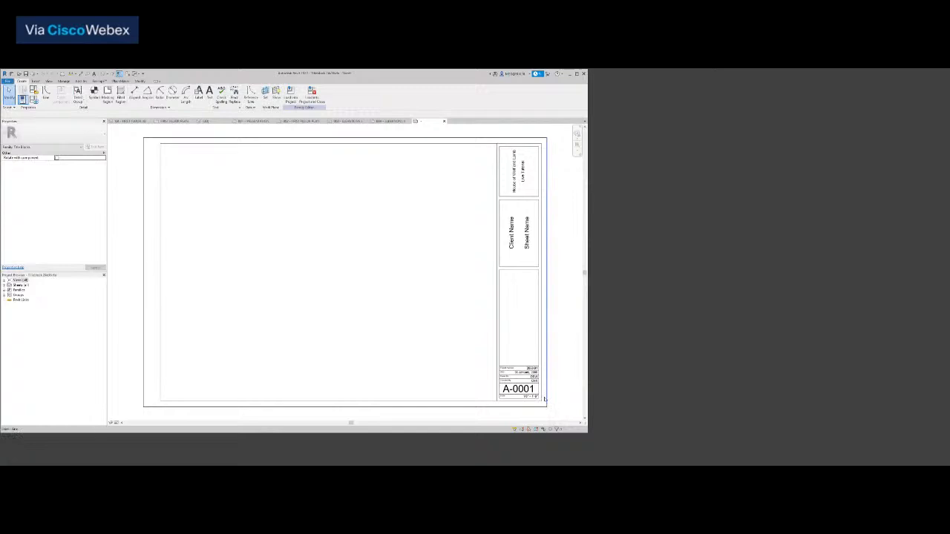
pyautogui.scroll(3, 549, 371)
pyautogui.click(512, 341)
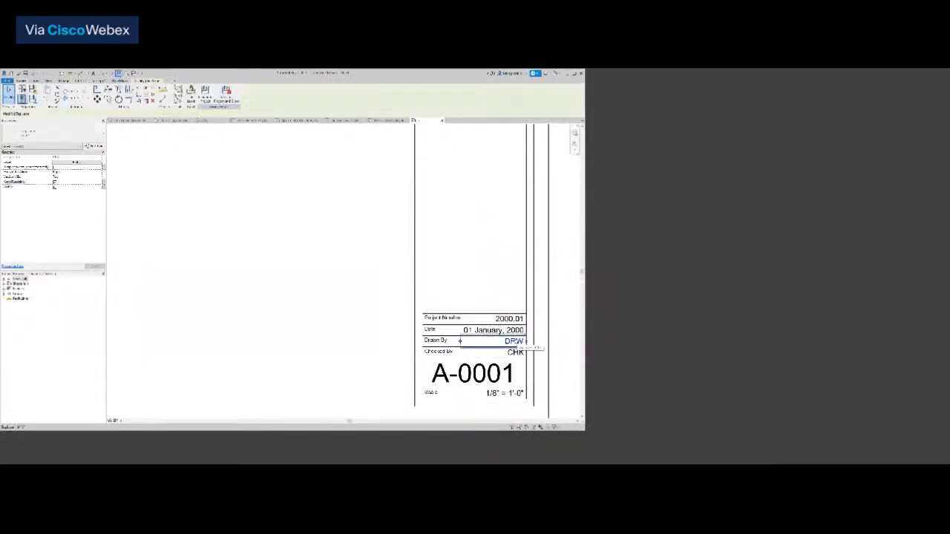
pyautogui.click(67, 165)
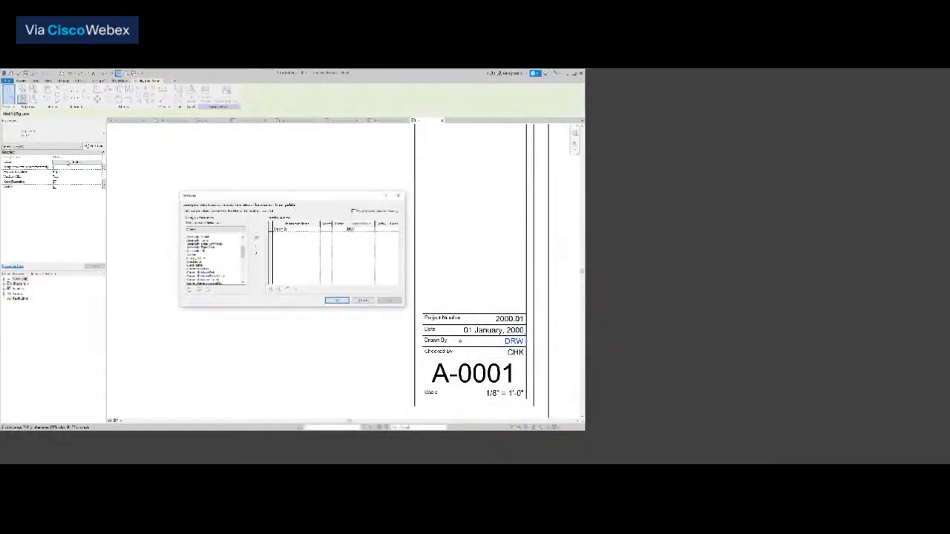
pyautogui.click(300, 232)
pyautogui.click(259, 246)
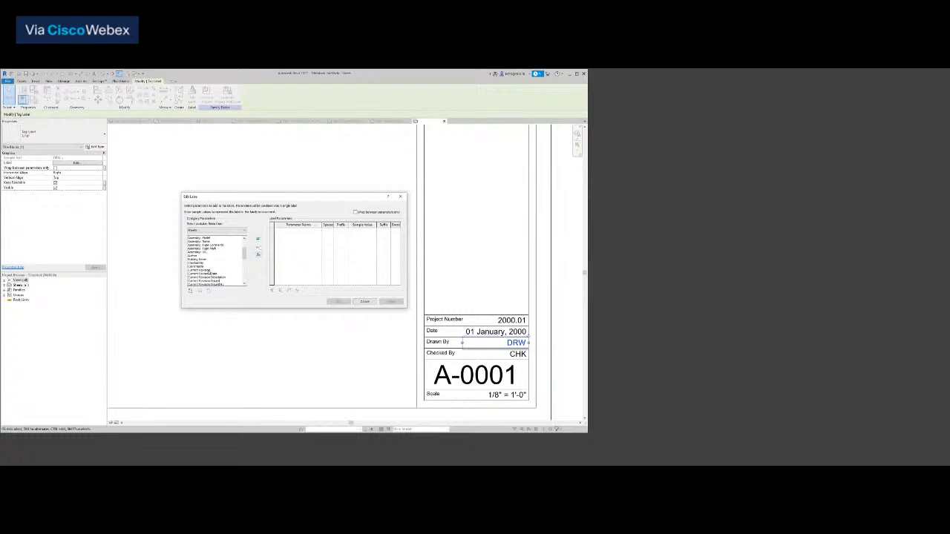
pyautogui.click(196, 256)
pyautogui.click(258, 239)
pyautogui.click(337, 301)
# Load the edited title block family into the house project, overwriting the existing version and its parameter values.
pyautogui.click(236, 97)
pyautogui.click(464, 267)
pyautogui.click(466, 267)
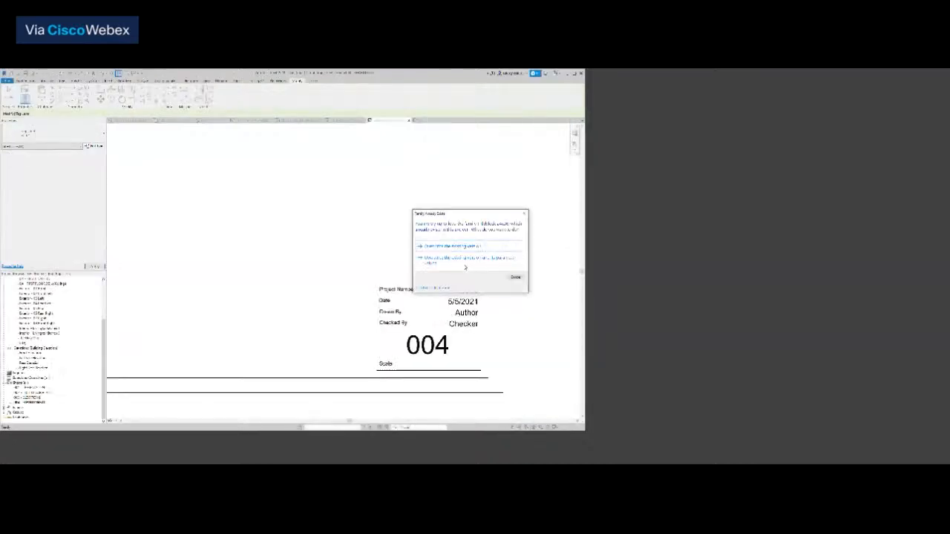
pyautogui.click(465, 260)
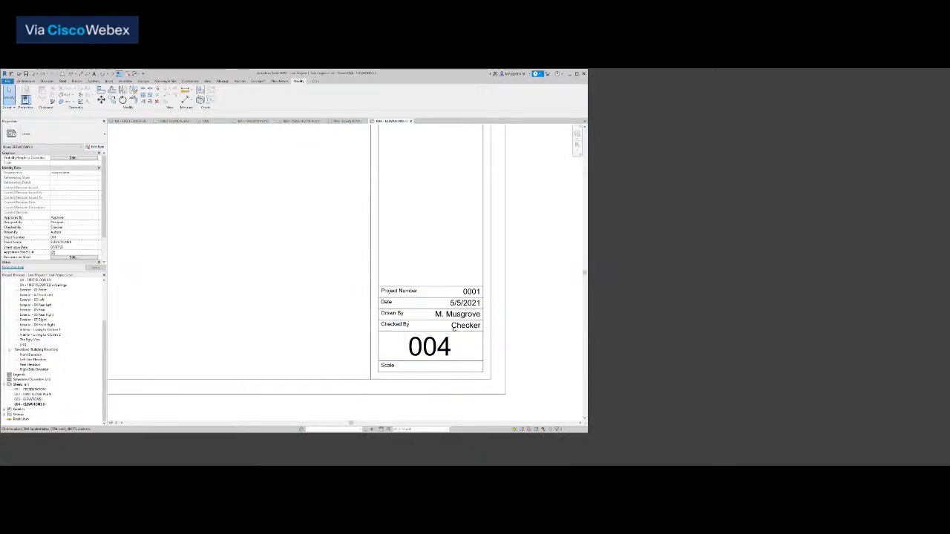
pyautogui.click(463, 330)
pyautogui.click(463, 328)
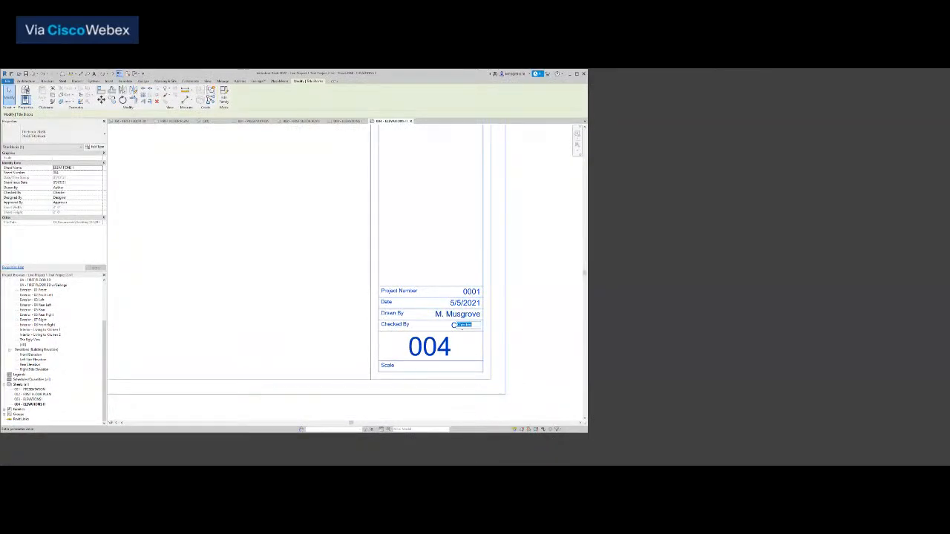
pyautogui.click(449, 253)
pyautogui.middleClick(450, 252)
pyautogui.middleClick(449, 252)
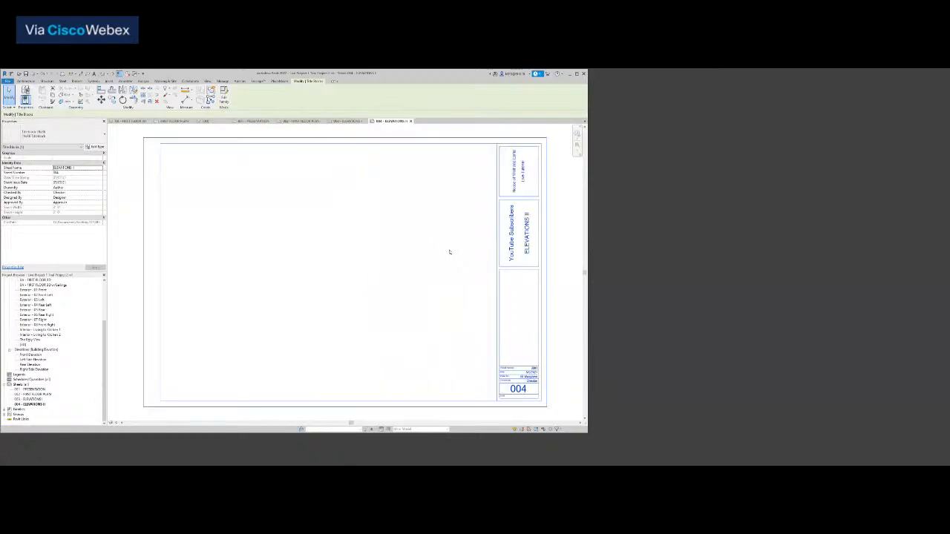
# Open sheets 003, 002 and 001 in turn to check the project information in their title blocks.
pyautogui.click(38, 399)
pyautogui.doubleClick(40, 400)
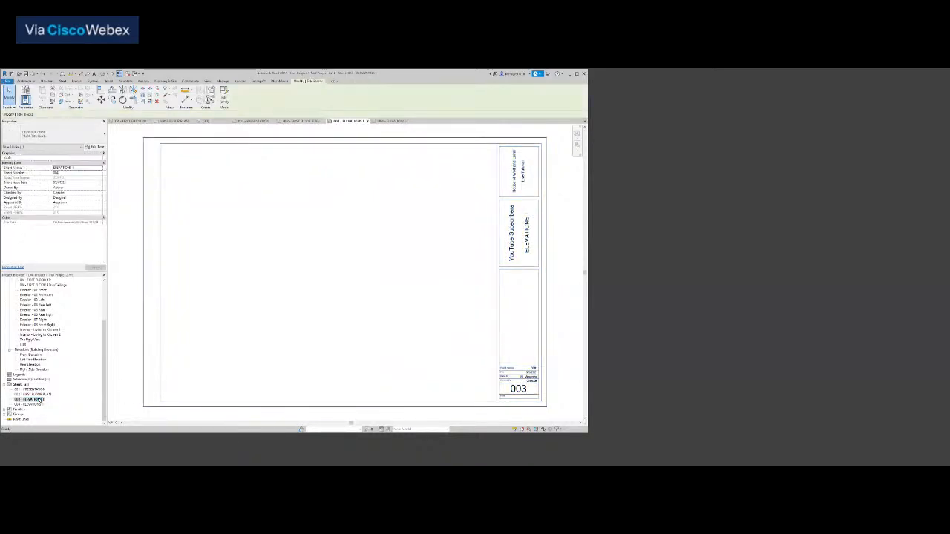
pyautogui.click(33, 394)
pyautogui.doubleClick(34, 394)
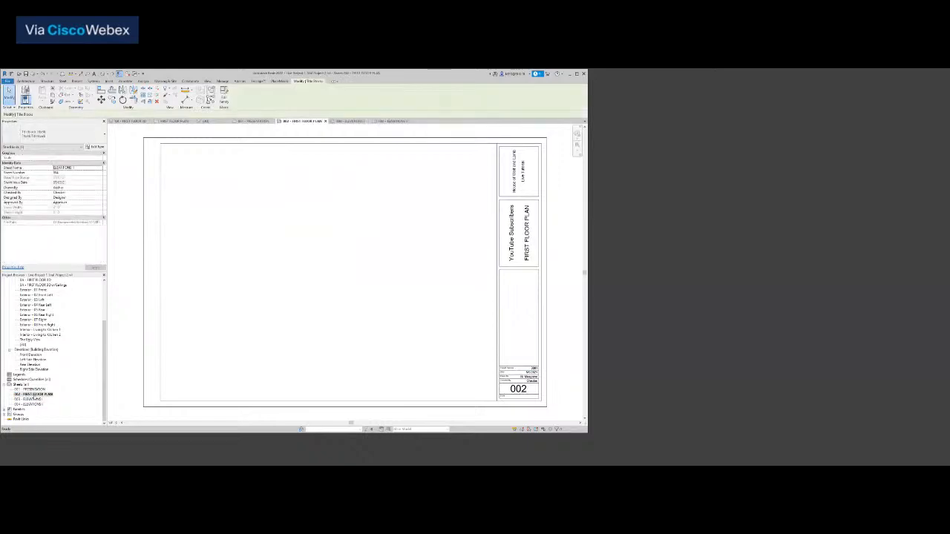
pyautogui.doubleClick(33, 390)
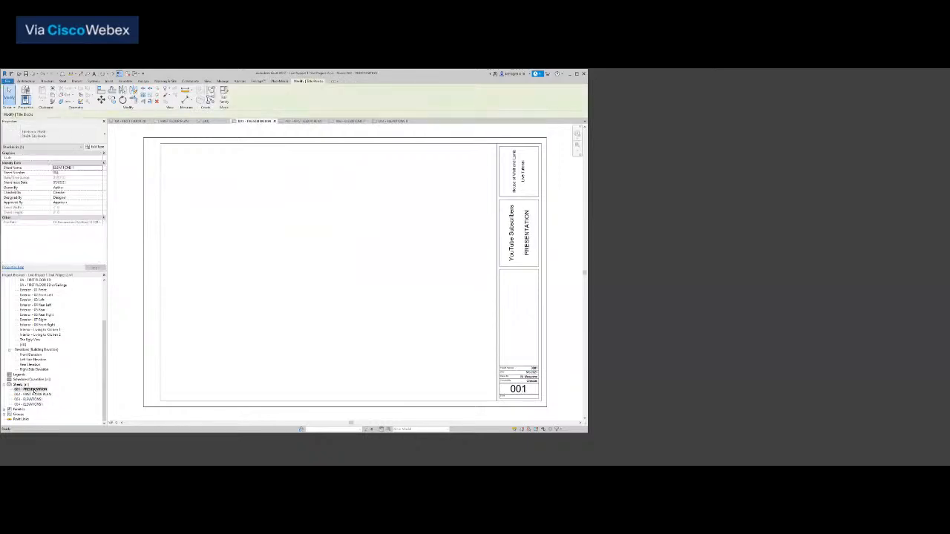
pyautogui.scroll(3, 544, 386)
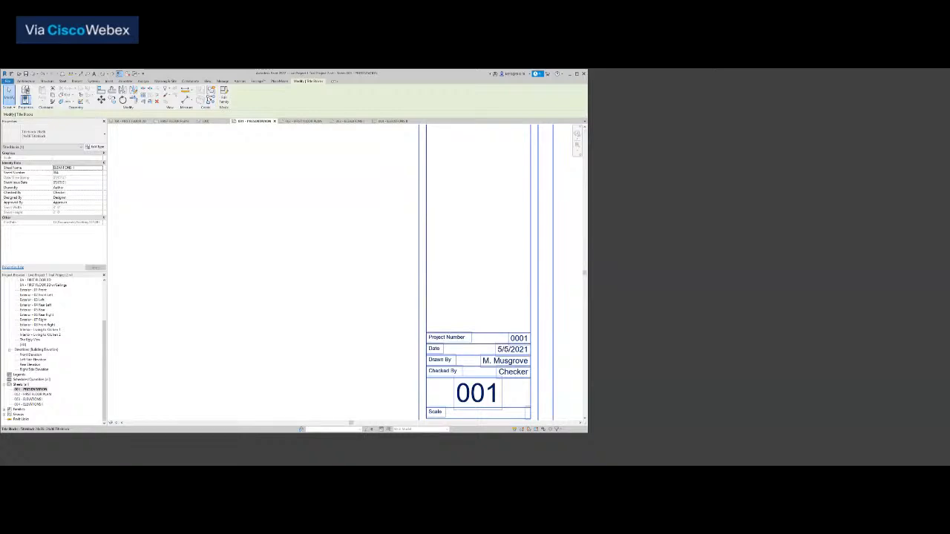
pyautogui.middleClick(452, 342)
pyautogui.middleClick(452, 343)
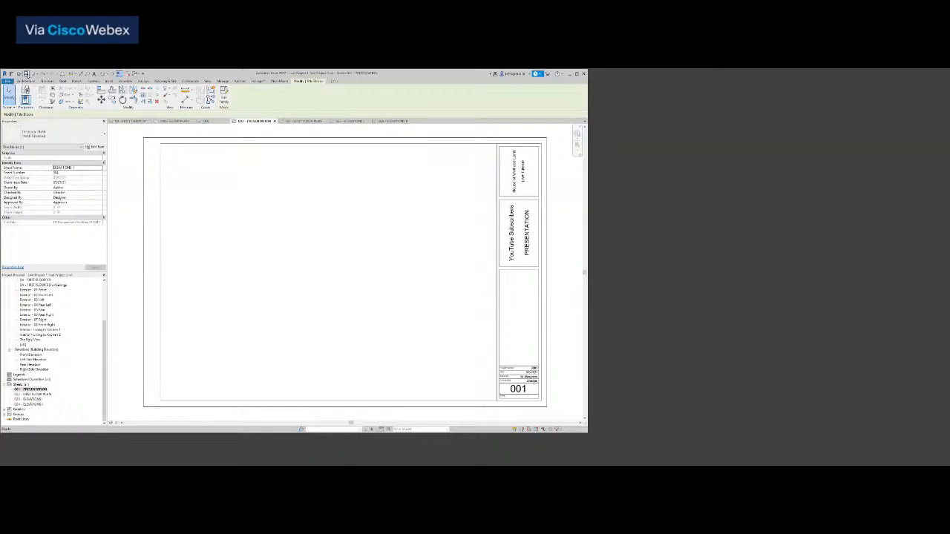
# Save the project and close the open sheet views.
pyautogui.click(26, 75)
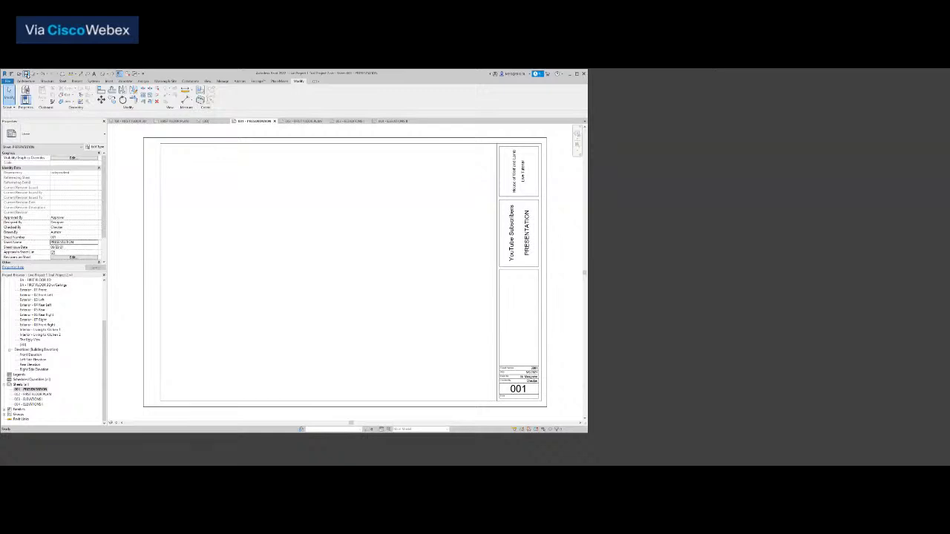
pyautogui.click(409, 121)
pyautogui.click(368, 121)
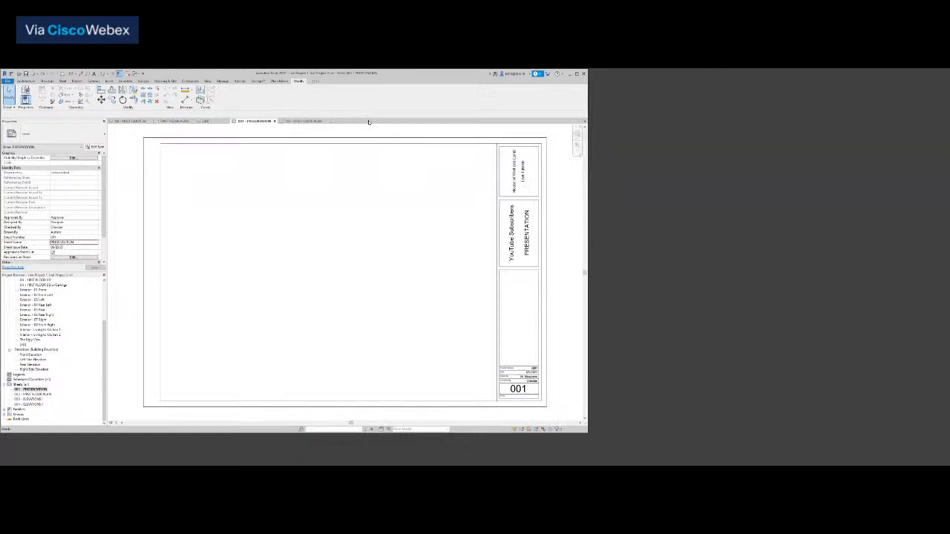
pyautogui.click(275, 121)
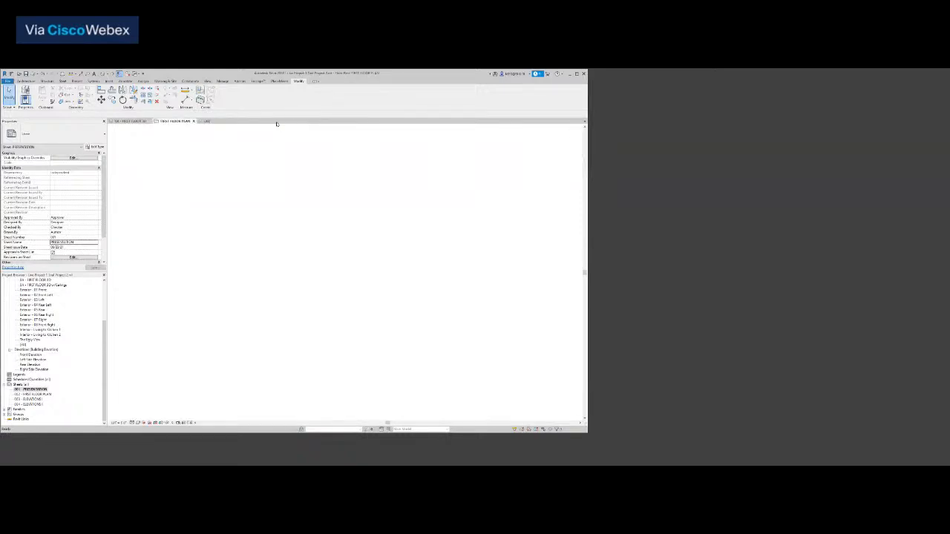
# Examine the first floor 3D view from several directions, covering the bathroom, kitchen counters, closets and the empty laundry room.
pyautogui.click(128, 122)
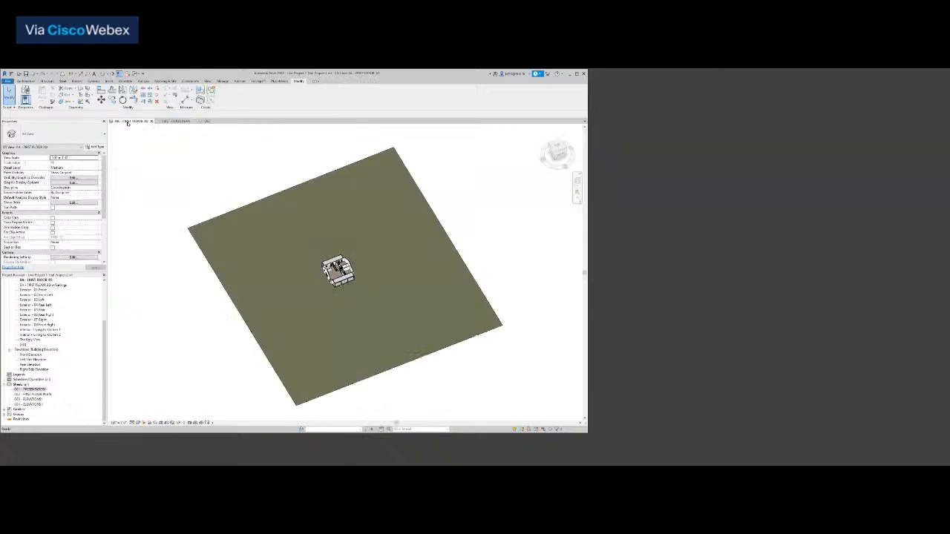
pyautogui.scroll(8, 338, 271)
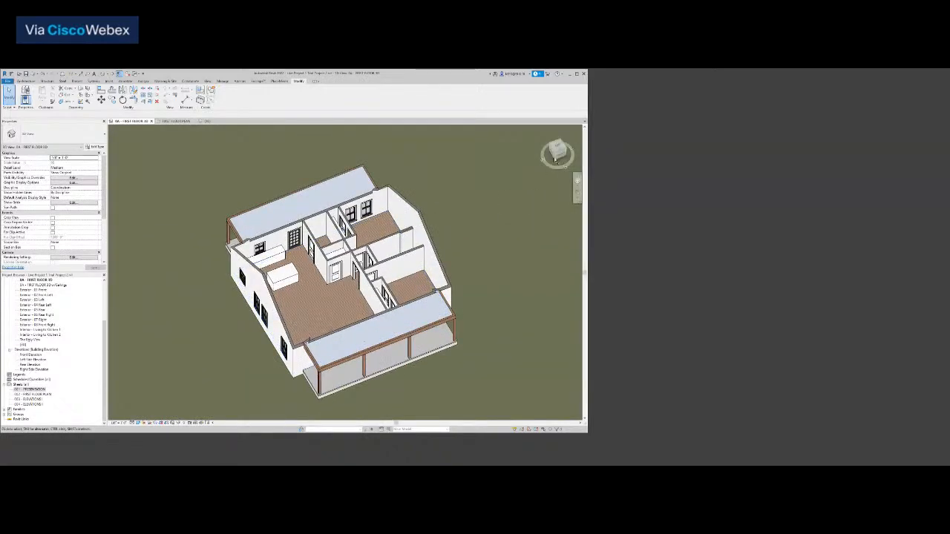
pyautogui.moveTo(557, 152); pyautogui.dragTo(583, 170)
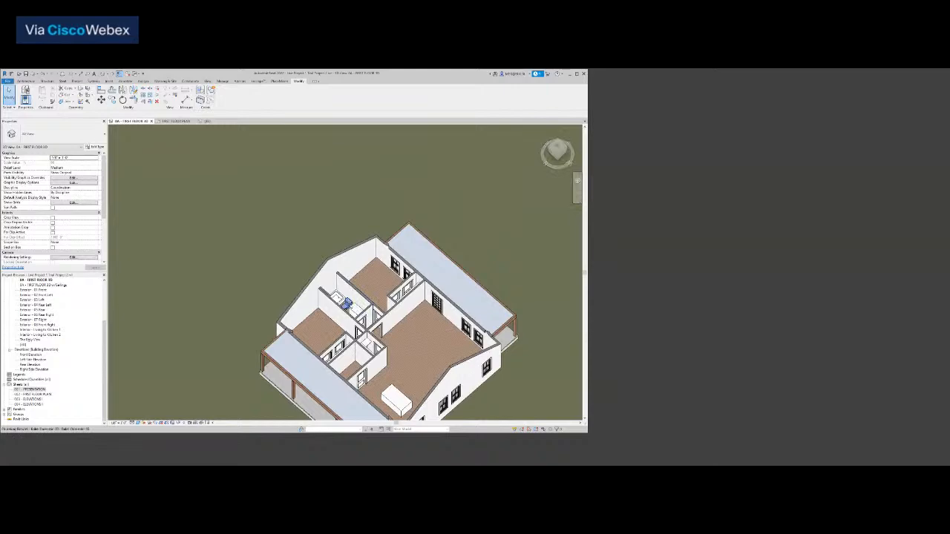
pyautogui.scroll(4, 351, 310)
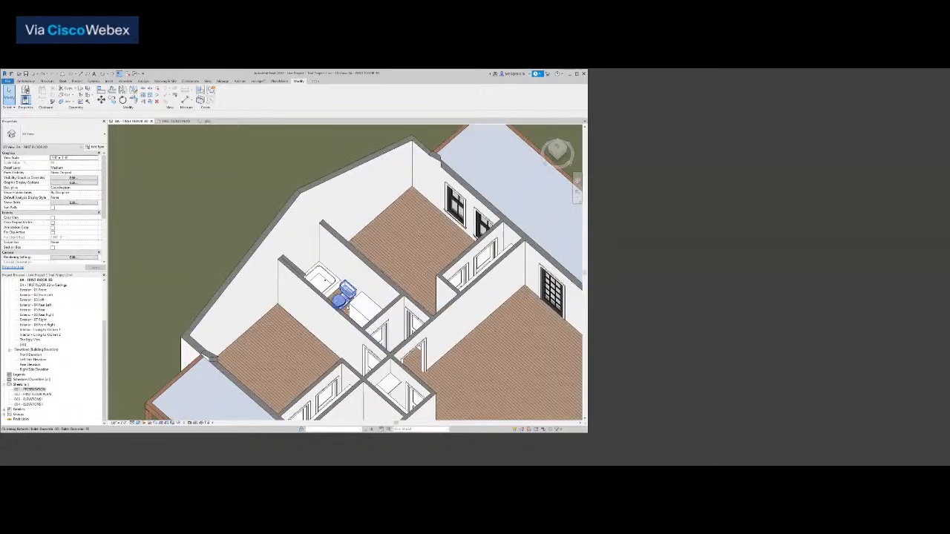
pyautogui.scroll(-4, 374, 312)
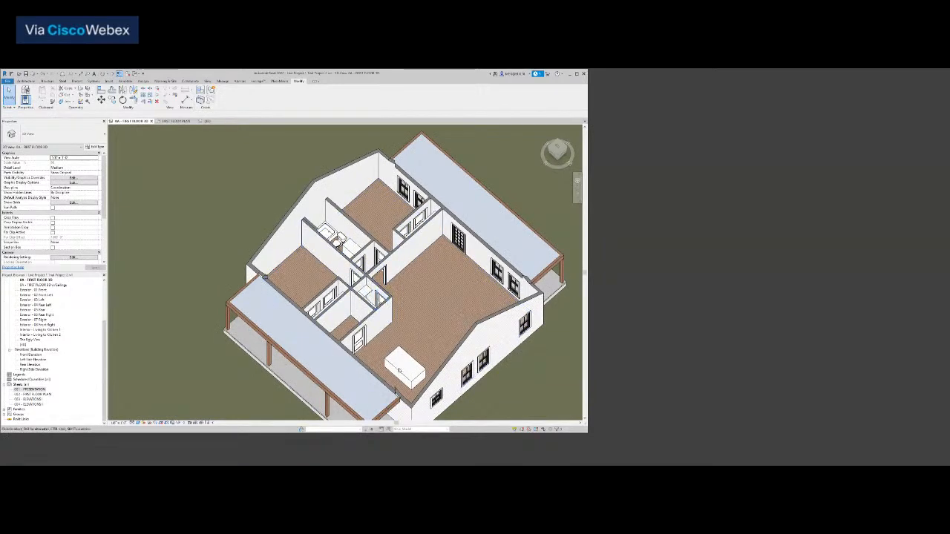
pyautogui.moveTo(562, 156); pyautogui.dragTo(363, 179)
pyautogui.moveTo(350, 201); pyautogui.dragTo(335, 339, button='middle')
pyautogui.scroll(2, 407, 261)
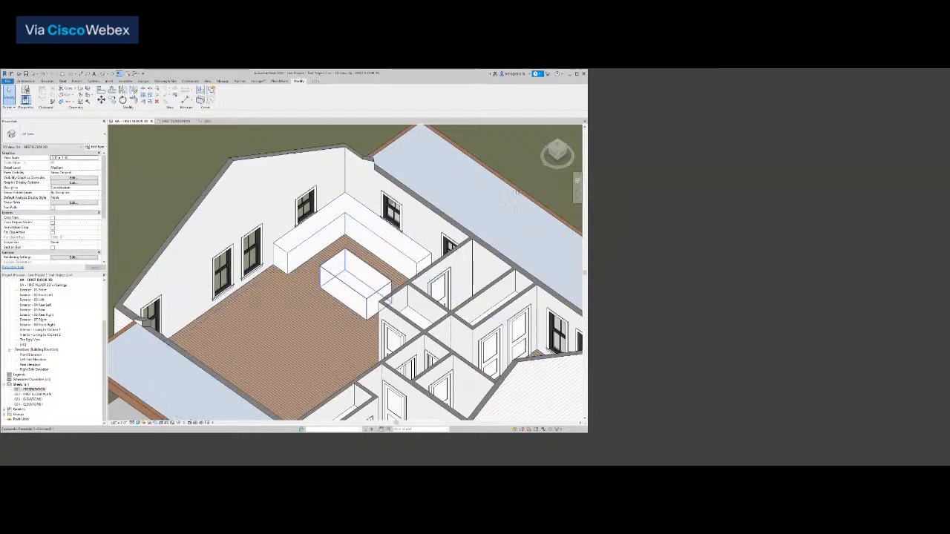
pyautogui.moveTo(558, 155); pyautogui.dragTo(570, 158)
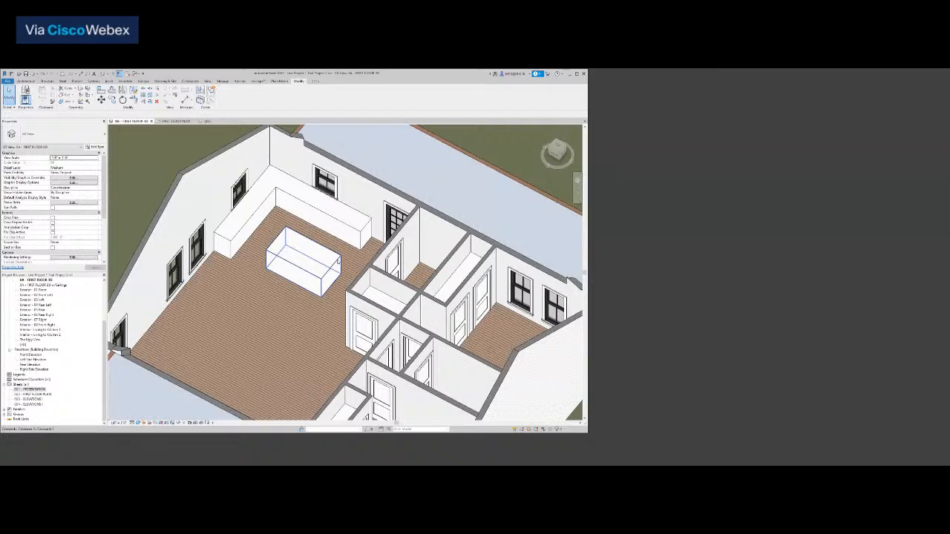
pyautogui.press('Escape')
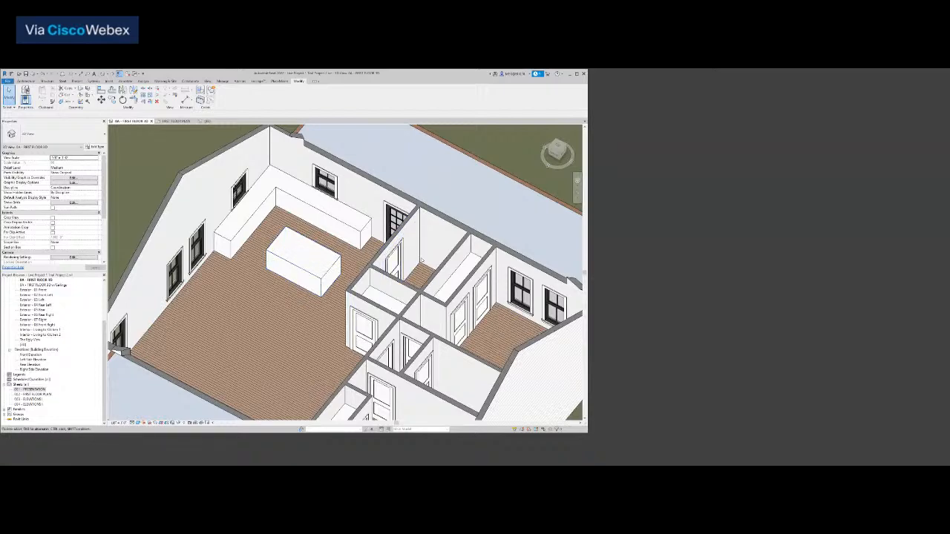
pyautogui.click(555, 158)
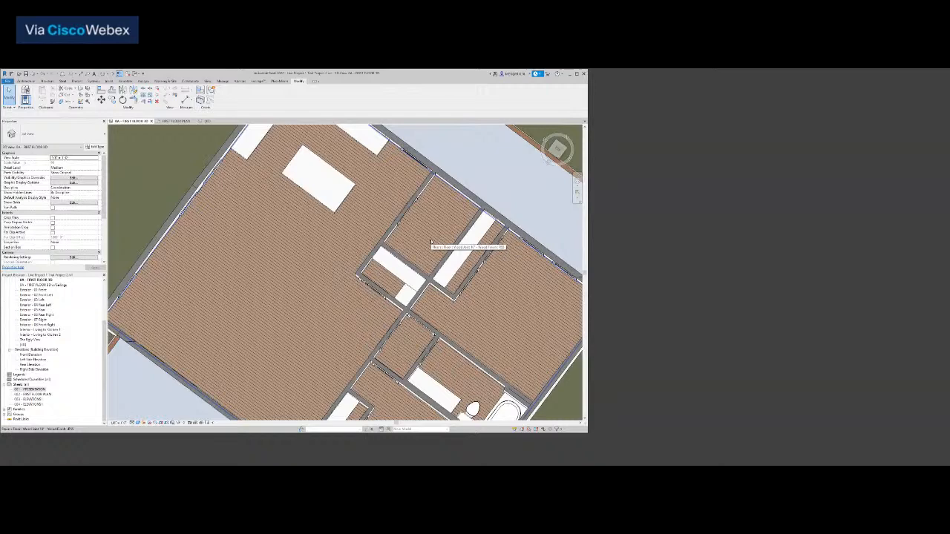
pyautogui.moveTo(558, 152); pyautogui.dragTo(128, 137)
pyautogui.keyDown('shift'); pyautogui.moveTo(128, 136); pyautogui.dragTo(175, 127, button='middle'); pyautogui.keyUp('shift')
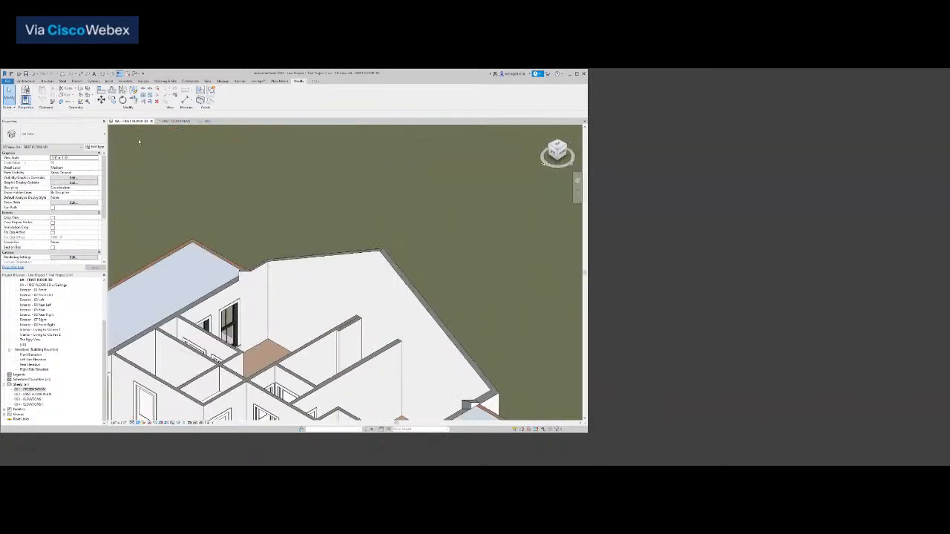
pyautogui.moveTo(138, 141); pyautogui.dragTo(117, 237)
pyautogui.moveTo(205, 393); pyautogui.dragTo(448, 268, button='middle')
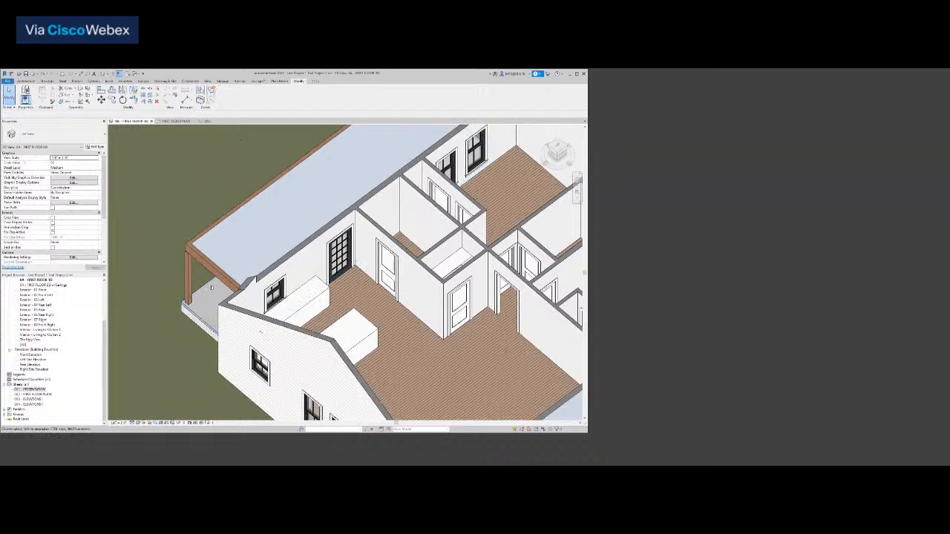
# Open the FIRST FLOOR PLAN view, search the Autodesk family library for washer and load the front-load washer family.
pyautogui.scroll(3, 67, 369)
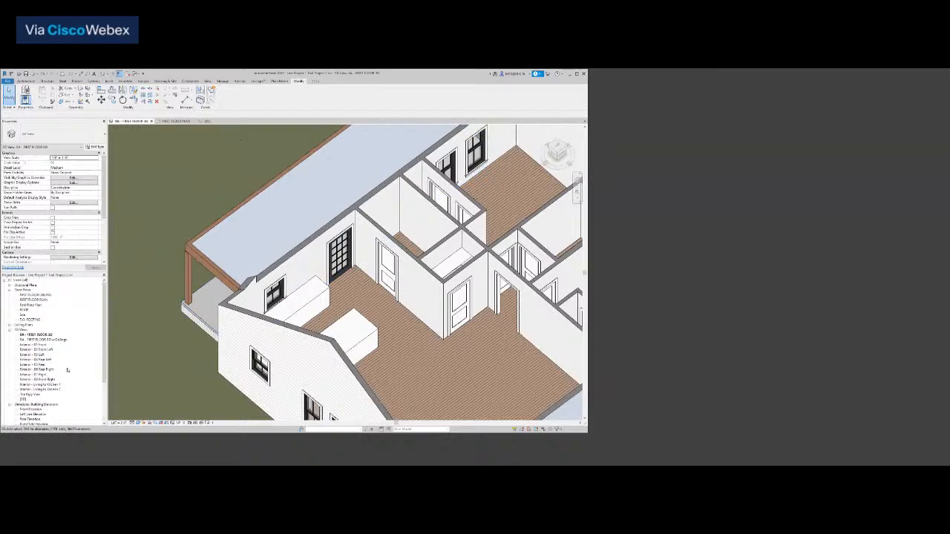
pyautogui.doubleClick(37, 299)
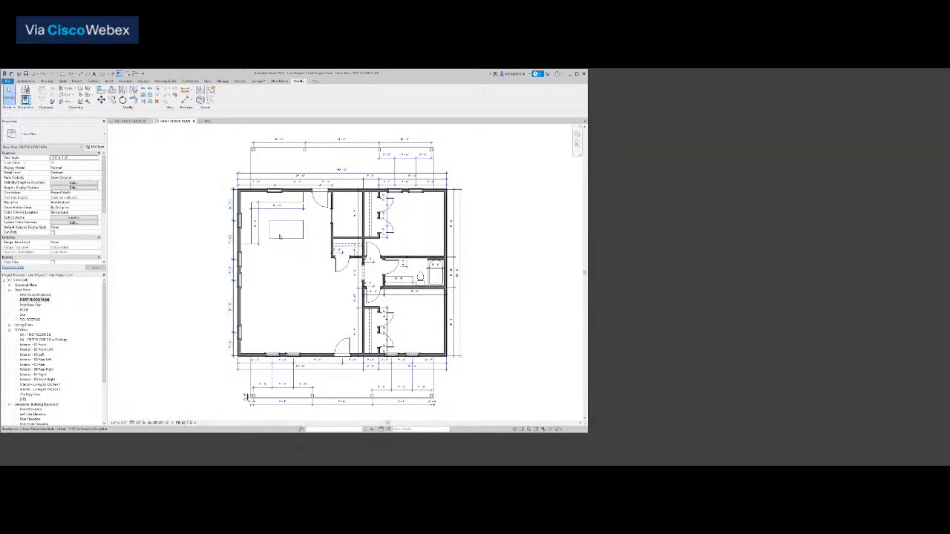
pyautogui.scroll(5, 344, 221)
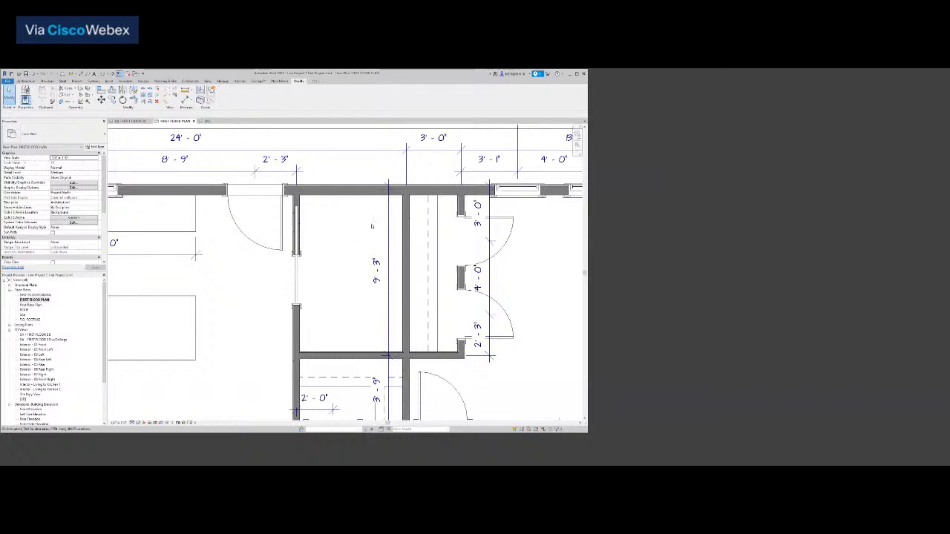
pyautogui.click(109, 81)
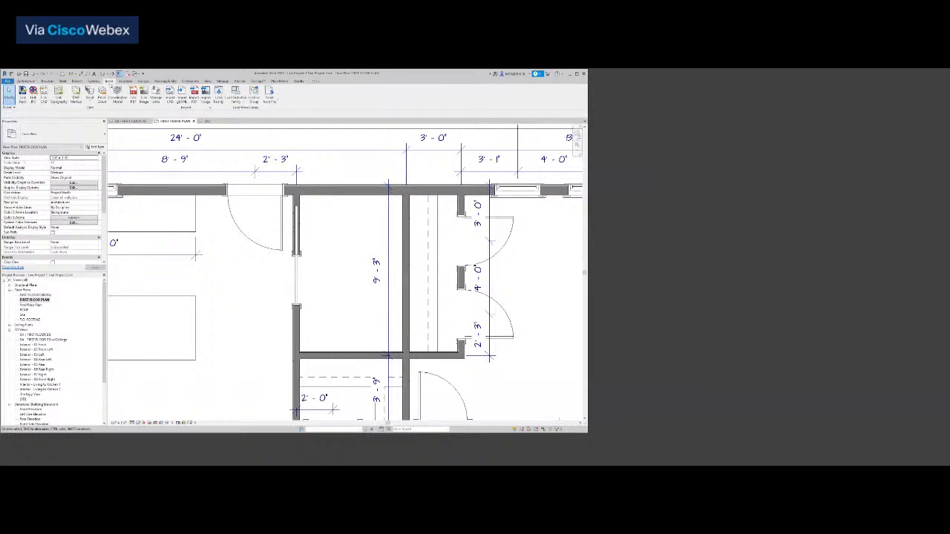
pyautogui.click(238, 93)
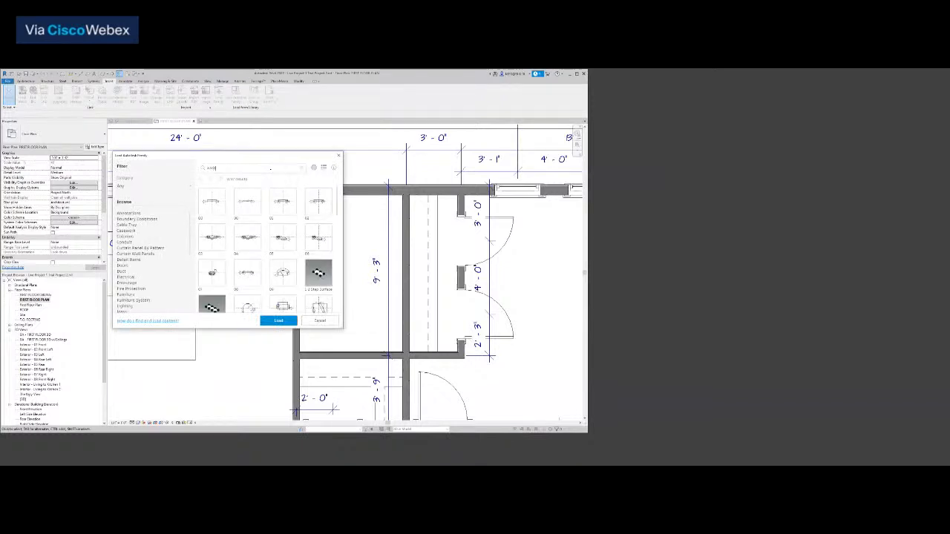
pyautogui.press('Return')
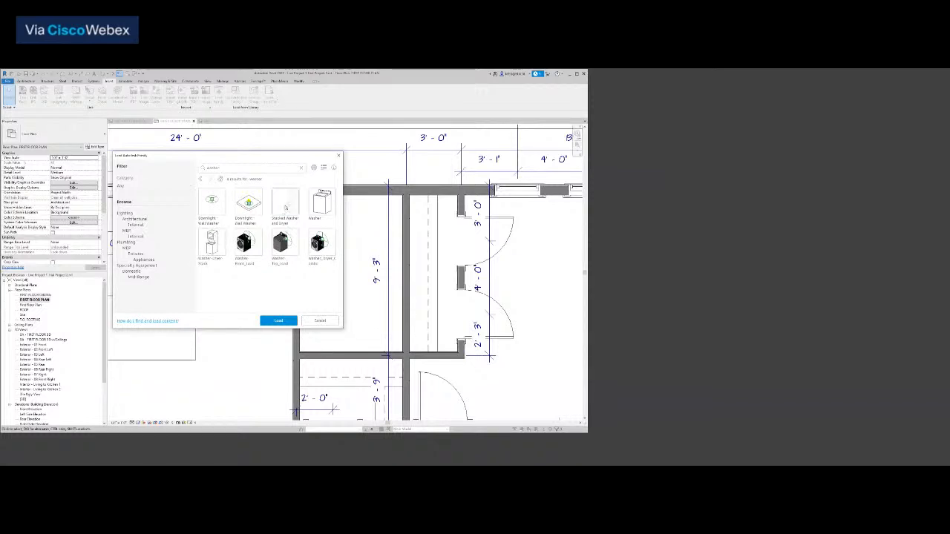
pyautogui.click(244, 249)
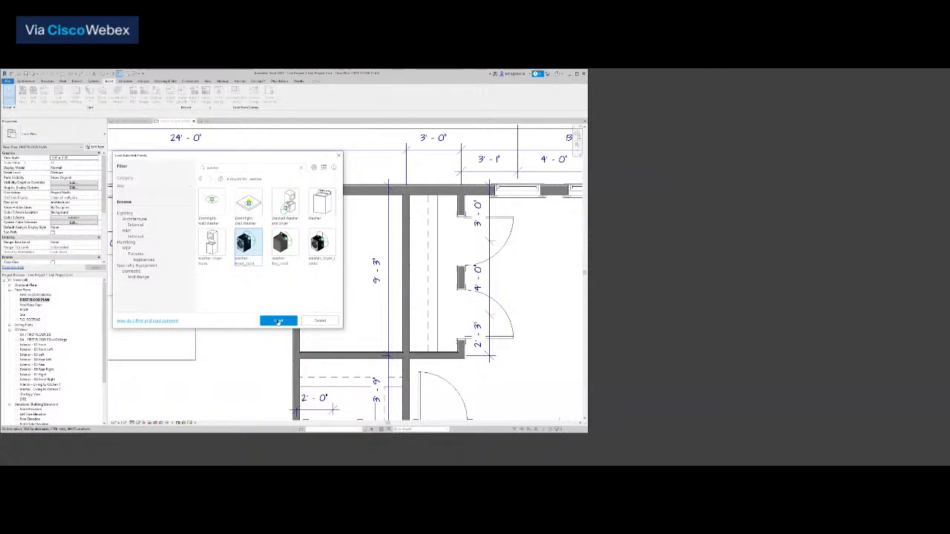
pyautogui.click(278, 321)
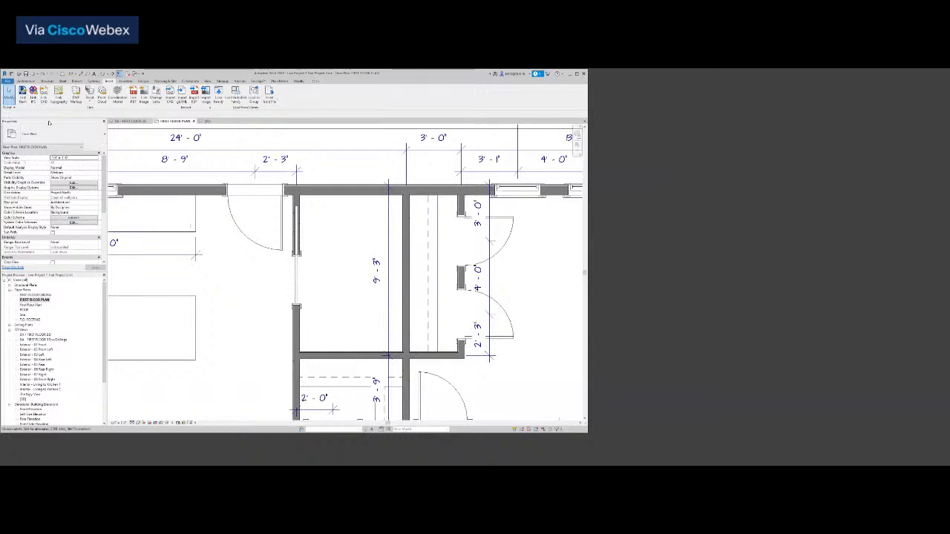
# Place the front-load washer component along the upper exterior wall of the laundry room.
pyautogui.click(27, 81)
pyautogui.click(66, 91)
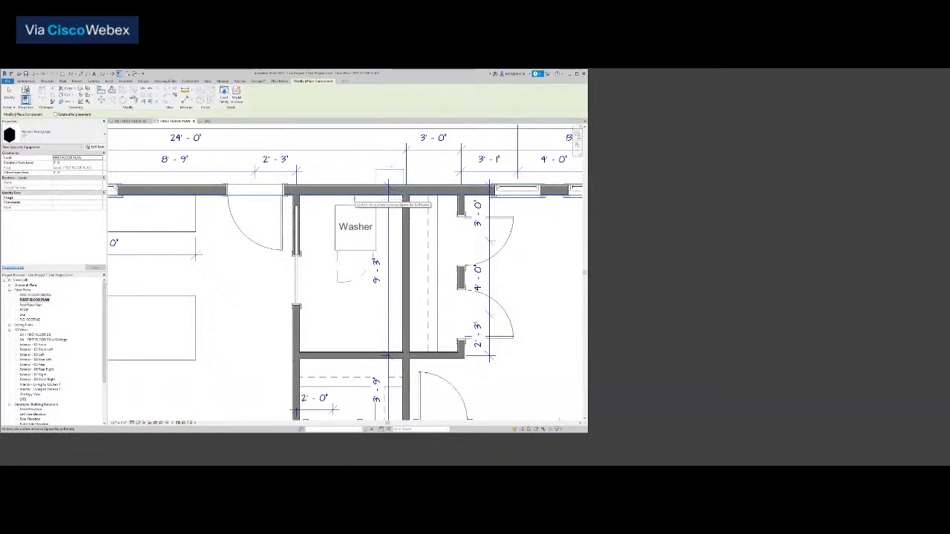
pyautogui.click(334, 198)
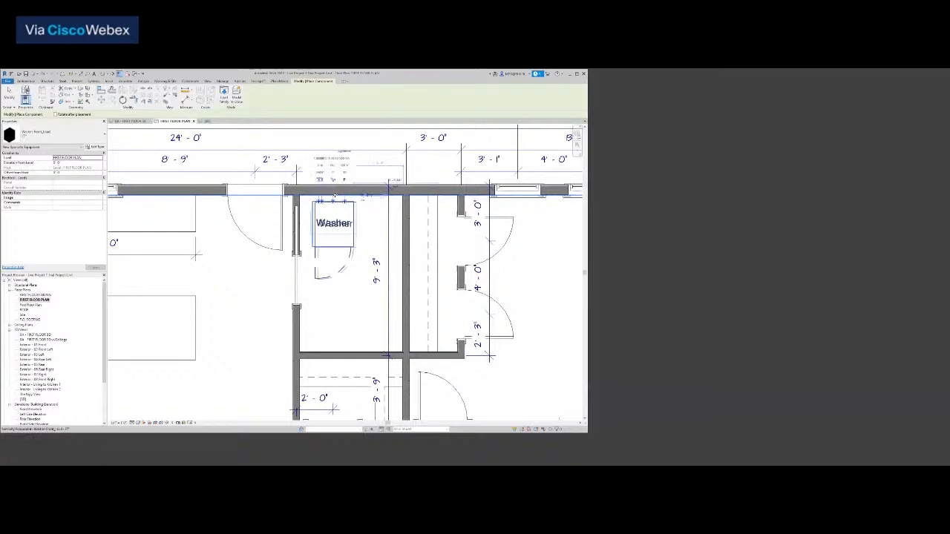
pyautogui.press('Escape')
pyautogui.press('Escape')
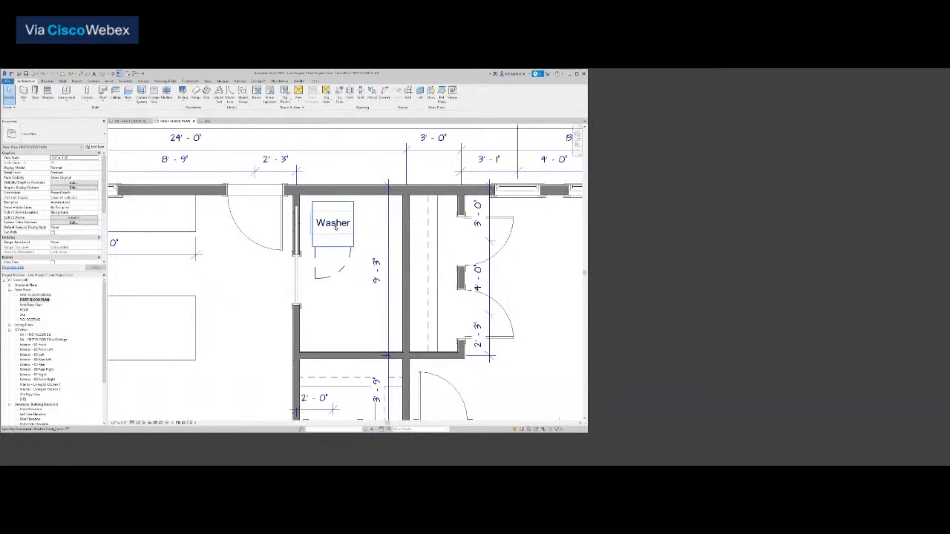
# Search the Autodesk family library for dryer and load the front-load dryer family into the project.
pyautogui.scroll(1, 336, 227)
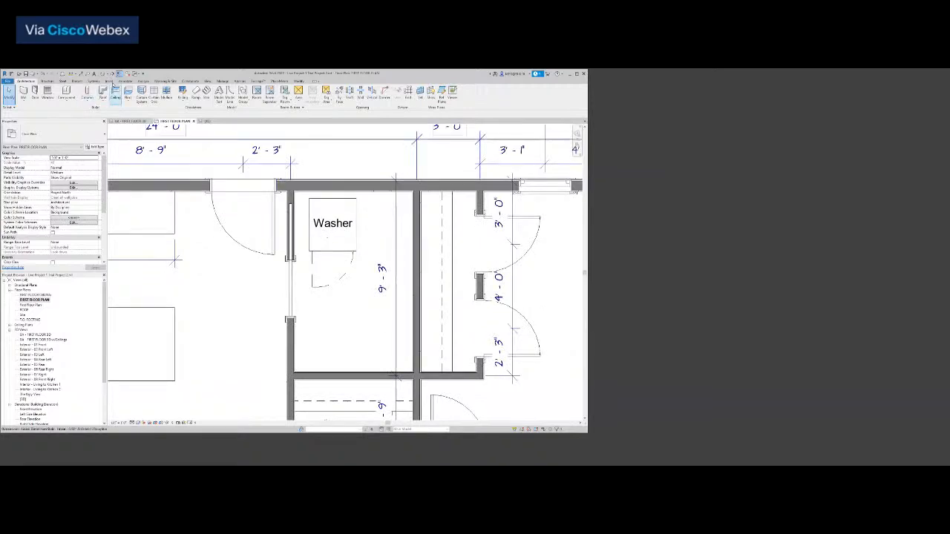
pyautogui.click(110, 80)
pyautogui.click(218, 97)
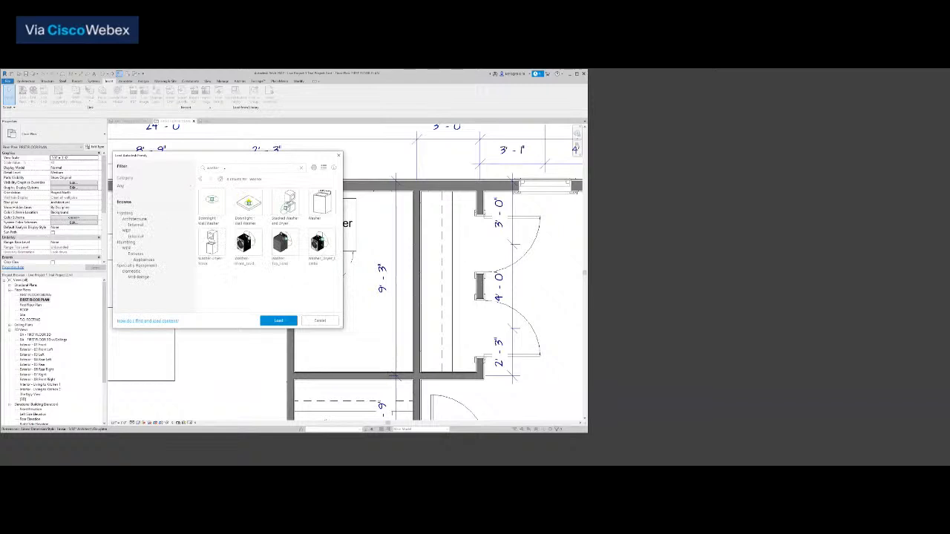
pyautogui.press('BackSpace')
pyautogui.press('BackSpace')
pyautogui.press('BackSpace')
pyautogui.press('BackSpace')
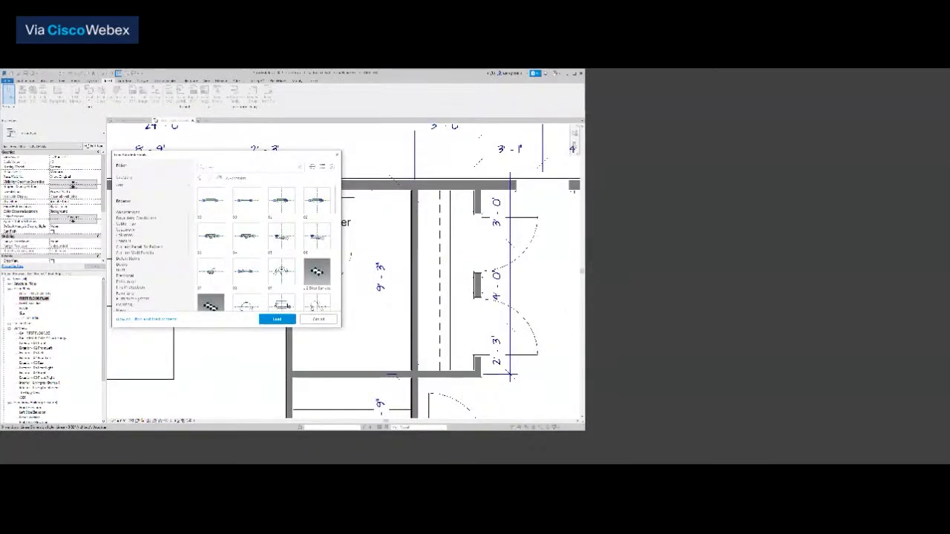
pyautogui.write('dryer')
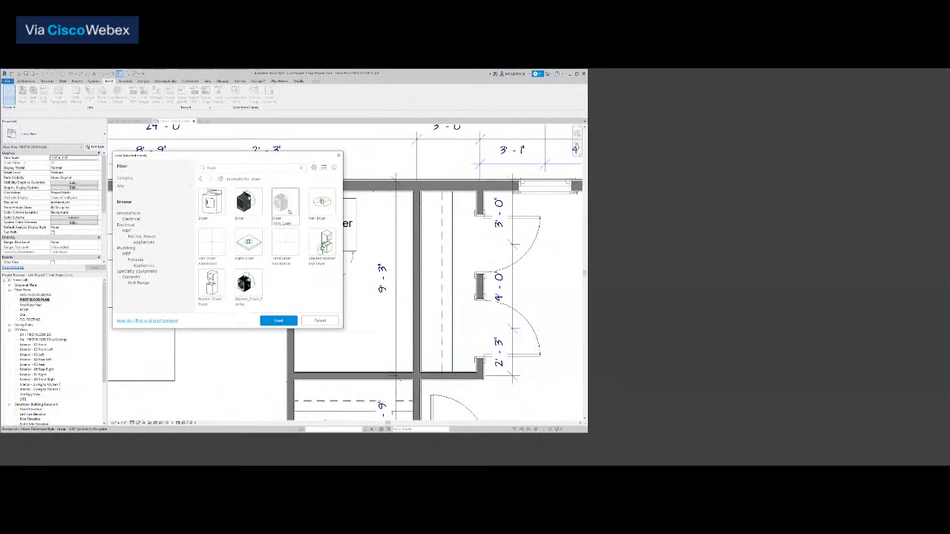
pyautogui.click(280, 321)
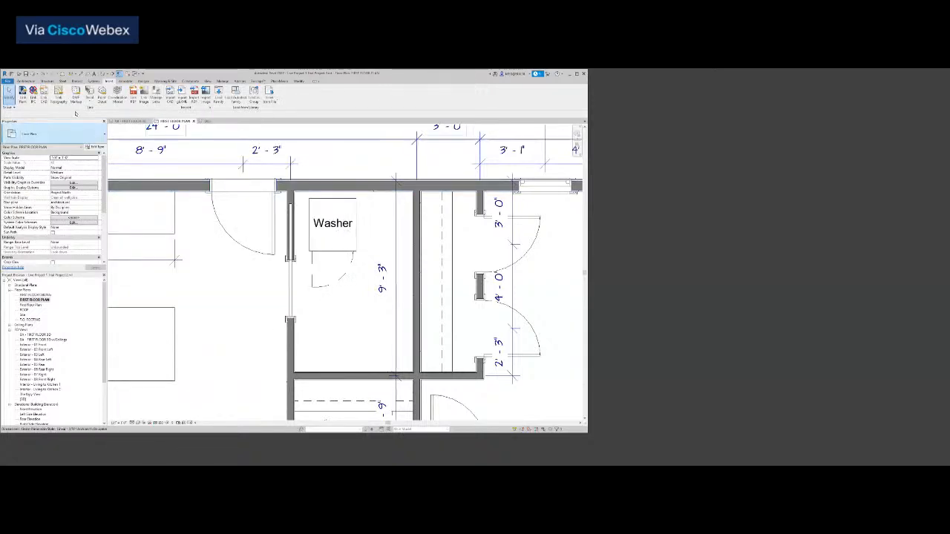
# Place the front-load dryer component along the same upper wall, directly to the right of the washer.
pyautogui.click(27, 82)
pyautogui.click(65, 92)
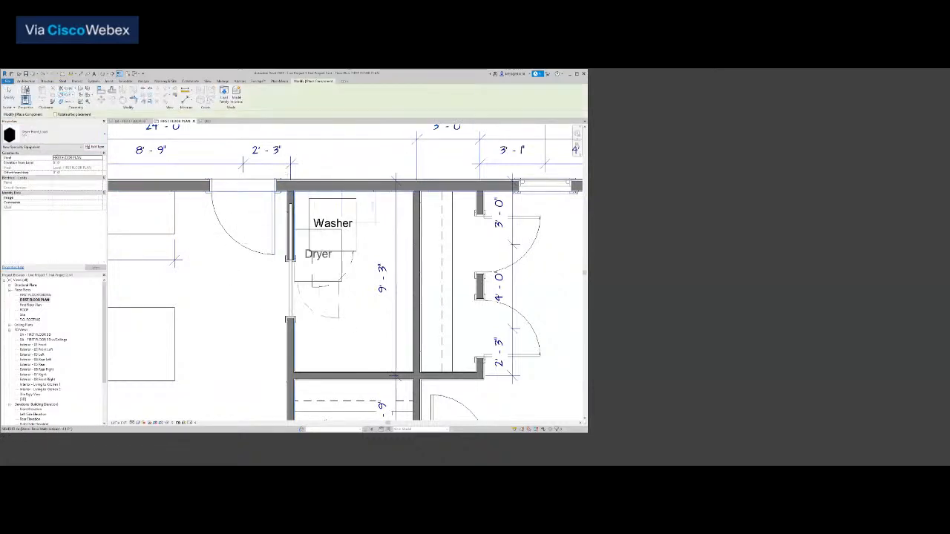
pyautogui.click(381, 192)
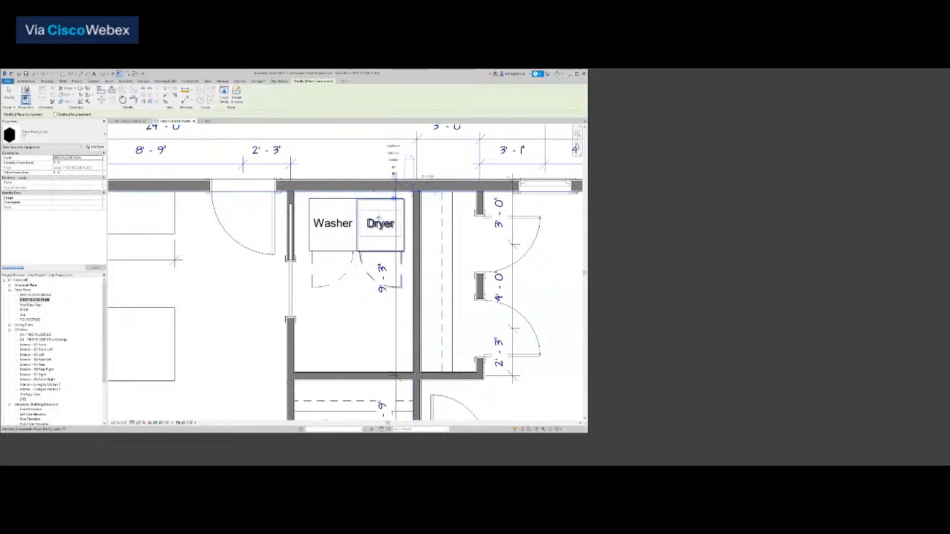
pyautogui.press('Escape')
pyautogui.press('Escape')
# Align the dryer's right side with the laundry room's right wall and the washer's right side with the dryer's left side.
pyautogui.scroll(4, 366, 200)
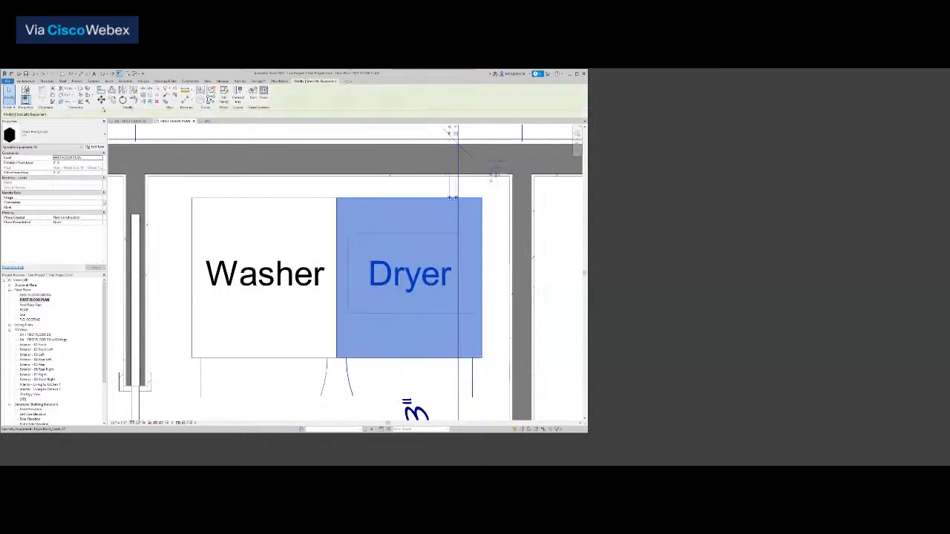
pyautogui.click(218, 187)
pyautogui.scroll(-2, 219, 187)
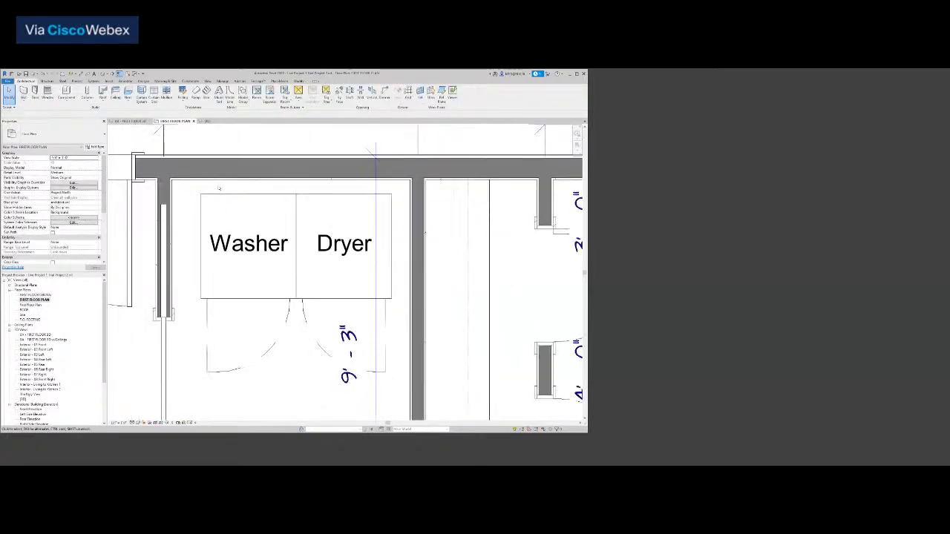
pyautogui.press('a')
pyautogui.press('l')
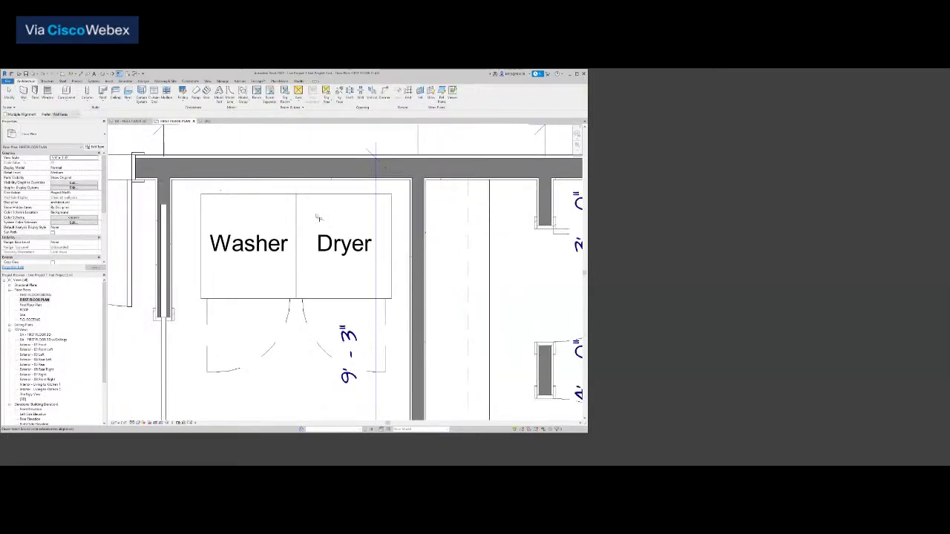
pyautogui.click(409, 252)
pyautogui.click(392, 253)
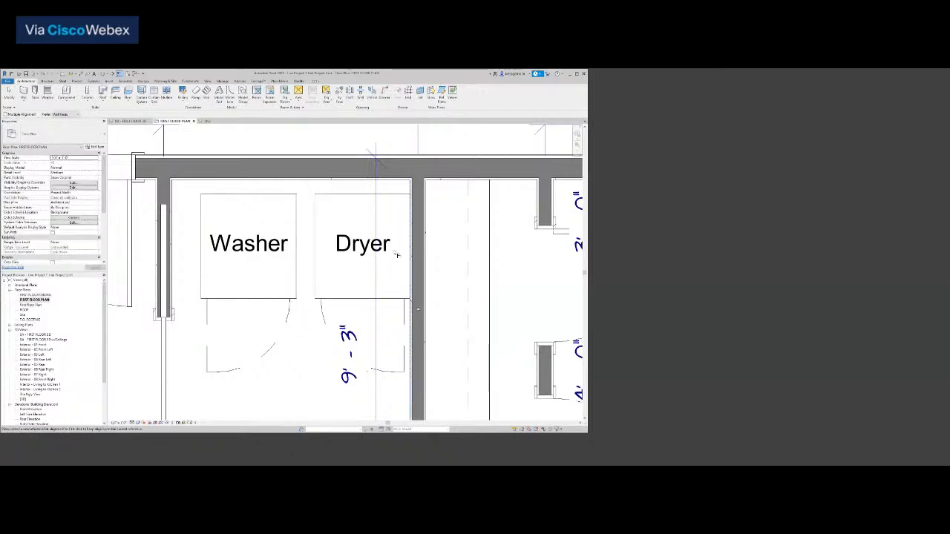
pyautogui.click(314, 278)
pyautogui.click(298, 282)
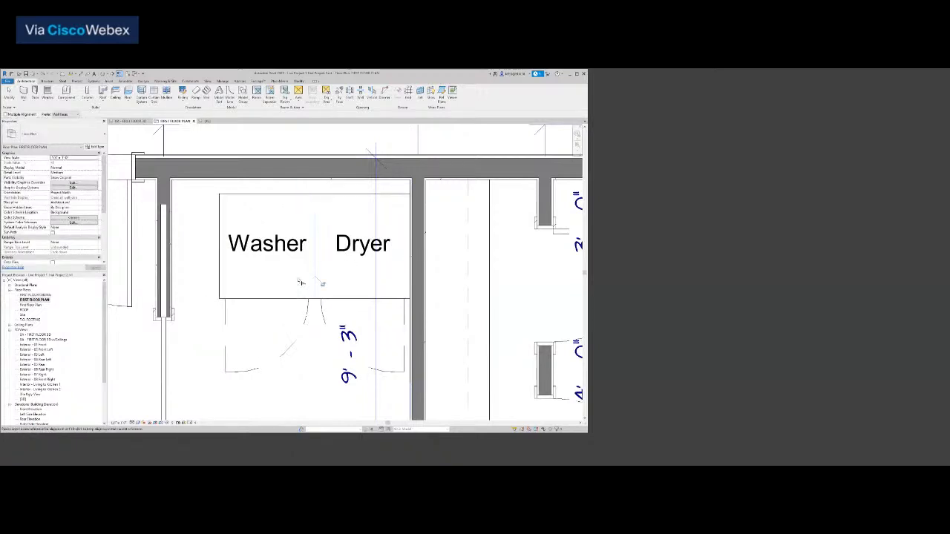
# Align the backs of the dryer and washer with the inner face of the laundry room's upper wall.
pyautogui.click(358, 181)
pyautogui.click(319, 195)
pyautogui.click(304, 180)
pyautogui.click(304, 194)
pyautogui.press('Escape')
pyautogui.press('Escape')
pyautogui.scroll(-3, 352, 228)
pyautogui.moveTo(333, 219); pyautogui.dragTo(351, 227, button='middle')
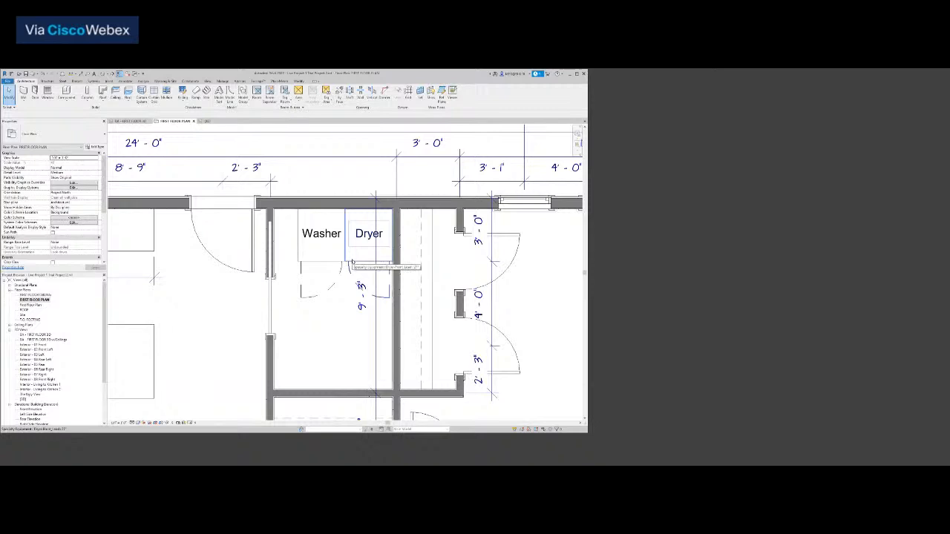
# Measure the laundry room's clear width between its left and right walls below the washer and dryer.
pyautogui.moveTo(345, 302); pyautogui.dragTo(350, 260, button='middle')
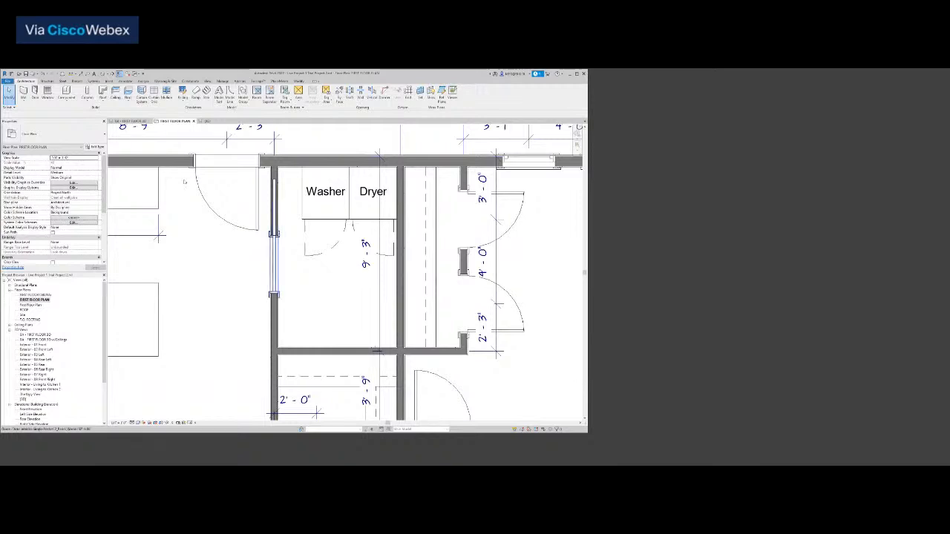
pyautogui.click(72, 74)
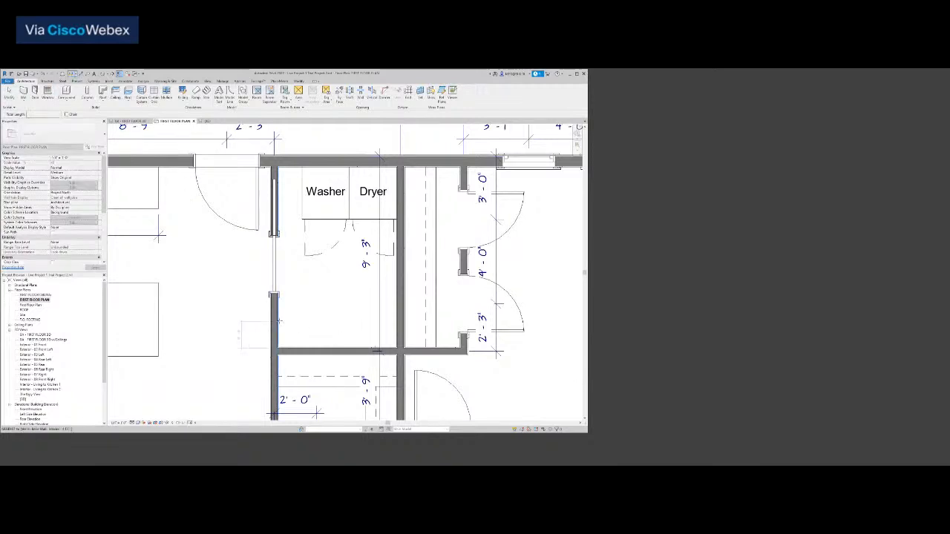
pyautogui.click(278, 321)
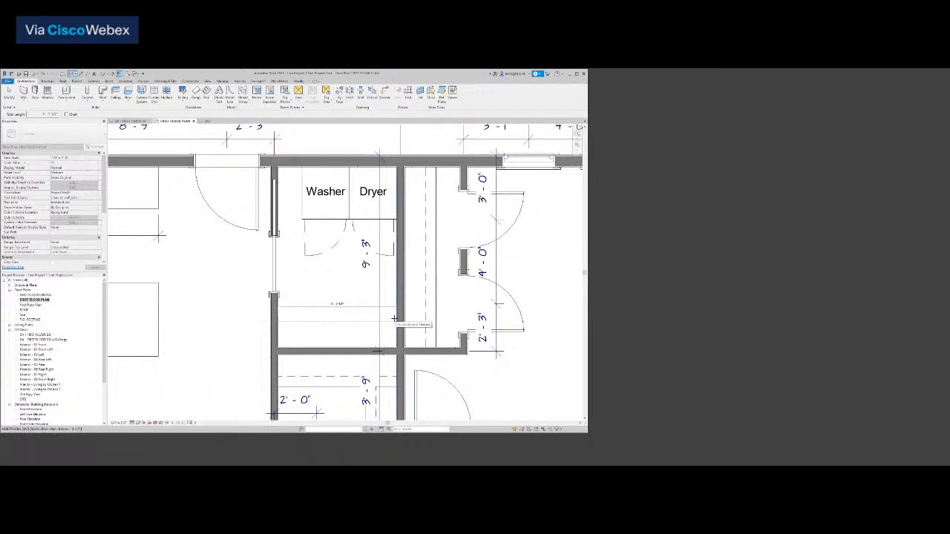
pyautogui.press('Escape')
pyautogui.press('Escape')
pyautogui.scroll(-3, 341, 283)
pyautogui.scroll(-6, 342, 282)
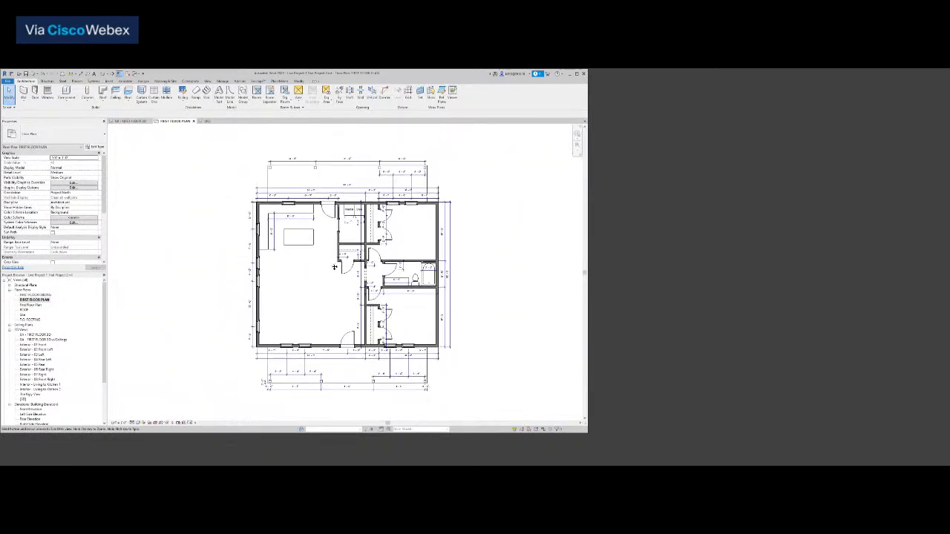
pyautogui.moveTo(335, 267); pyautogui.dragTo(326, 300, button='middle')
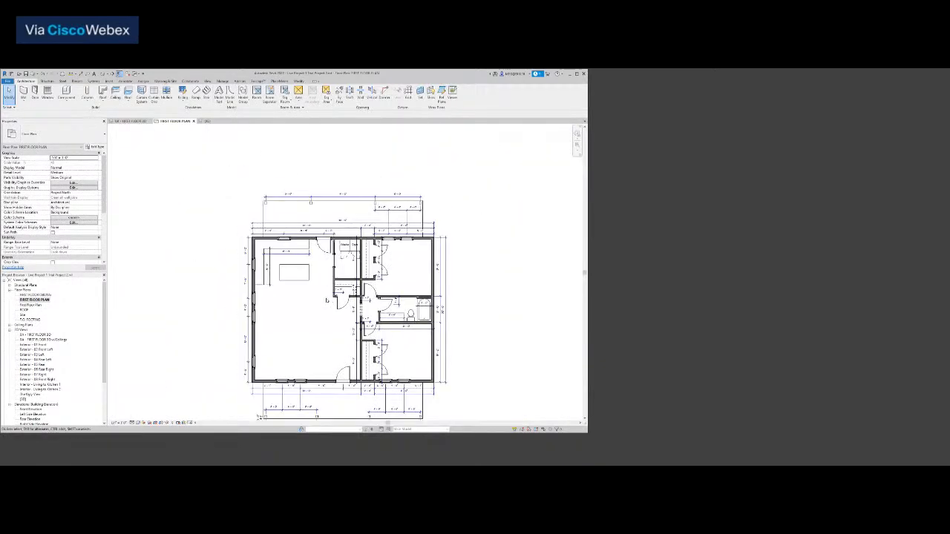
# Examine the laundry room layout, its pocket-door wall and the dimension strings above it in the first floor plan.
pyautogui.scroll(3, 346, 264)
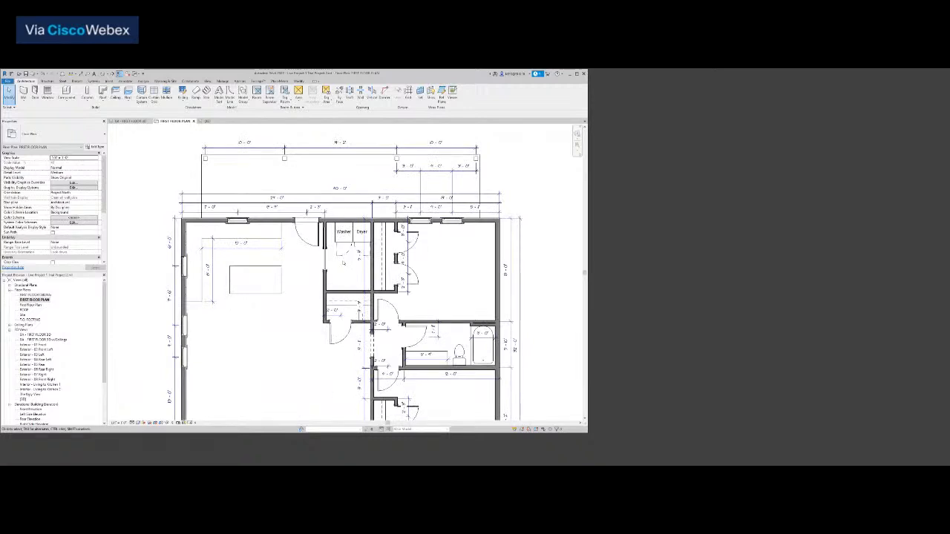
pyautogui.scroll(4, 345, 268)
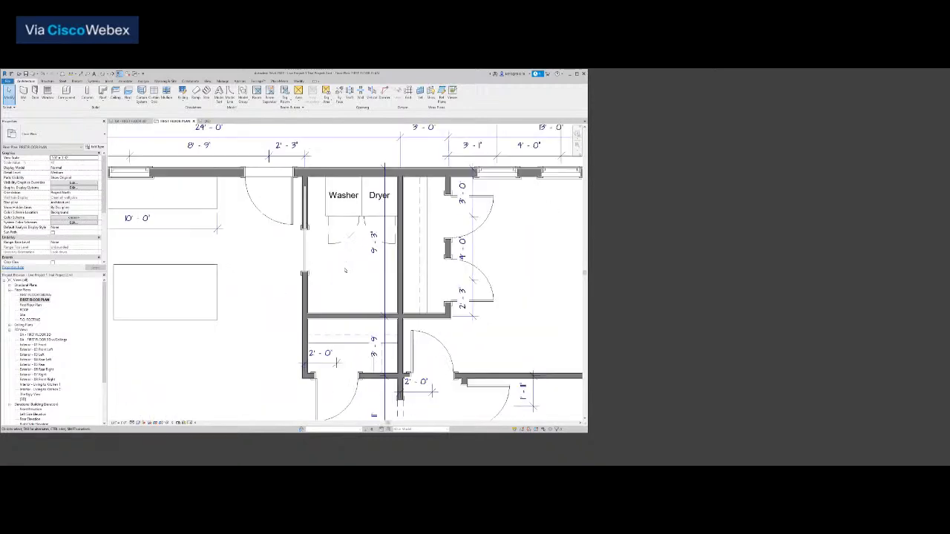
pyautogui.scroll(-2, 362, 263)
pyautogui.moveTo(362, 271); pyautogui.dragTo(344, 297, button='middle')
pyautogui.scroll(-3, 347, 313)
pyautogui.scroll(2, 330, 298)
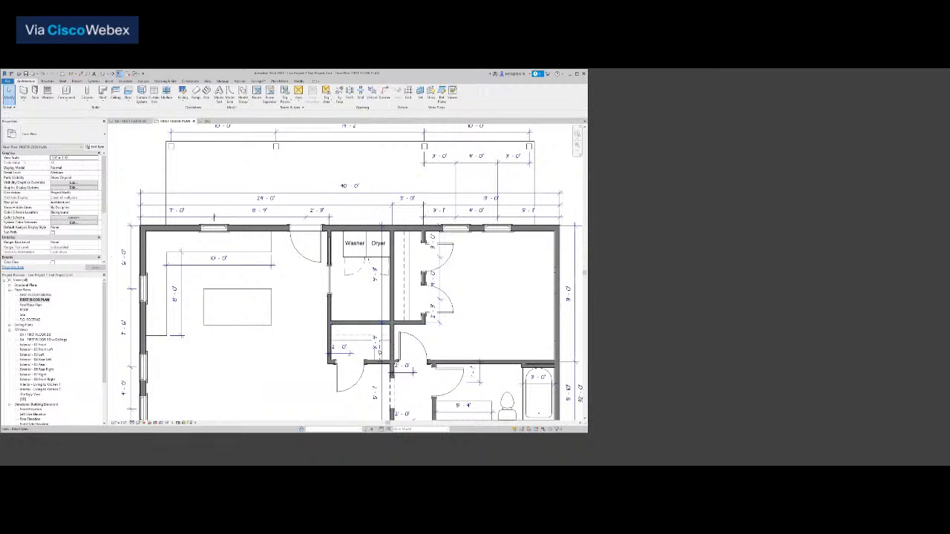
pyautogui.scroll(2, 333, 309)
pyautogui.click(329, 311)
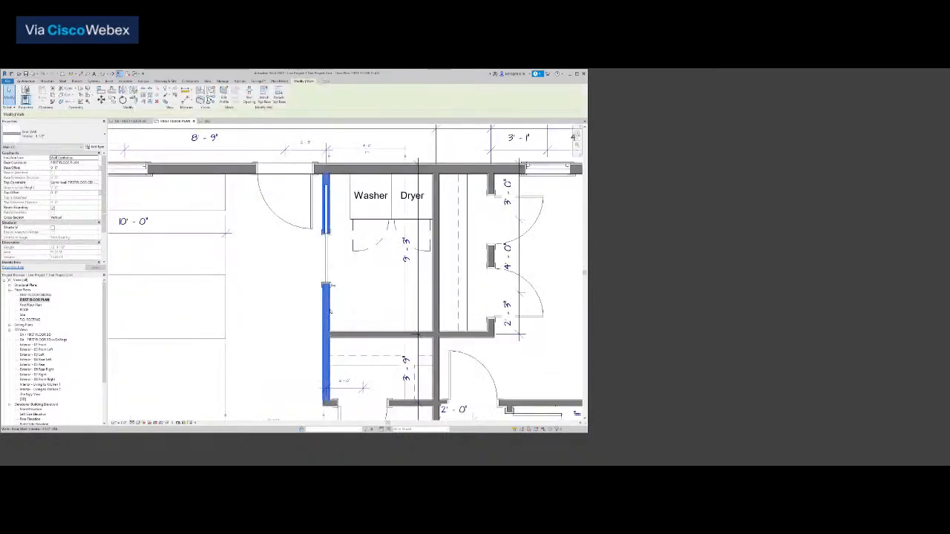
pyautogui.moveTo(374, 240); pyautogui.dragTo(367, 291, button='middle')
pyautogui.scroll(-1, 366, 268)
pyautogui.scroll(1, 367, 291)
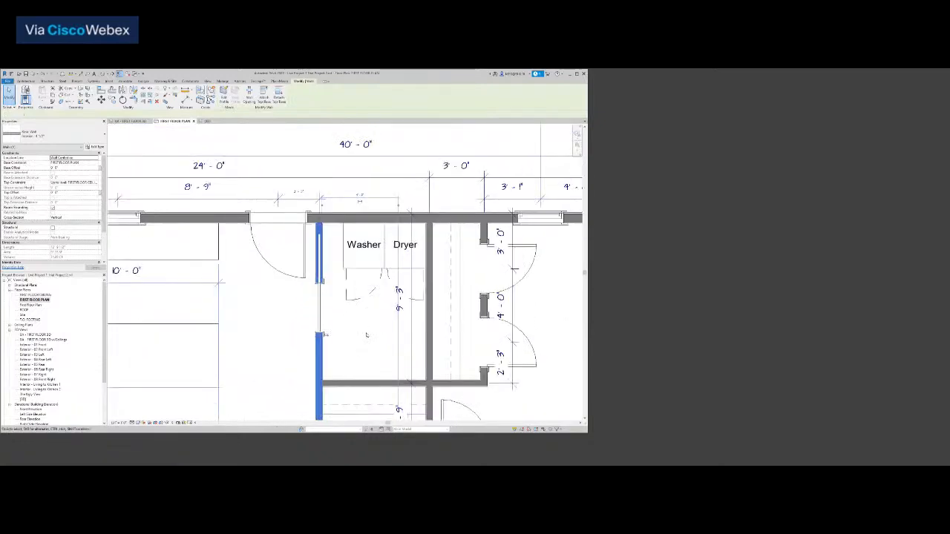
pyautogui.click(367, 335)
pyautogui.scroll(-3, 367, 330)
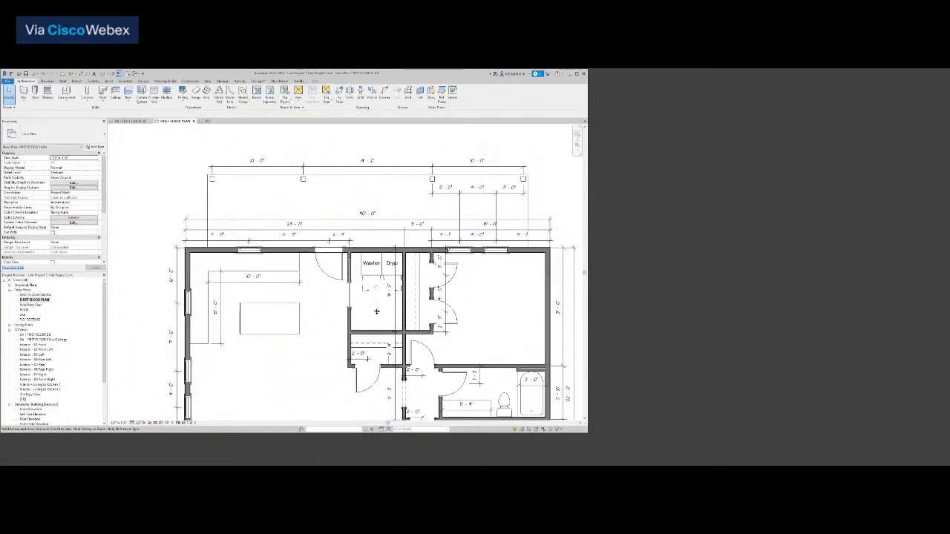
pyautogui.scroll(3, 368, 244)
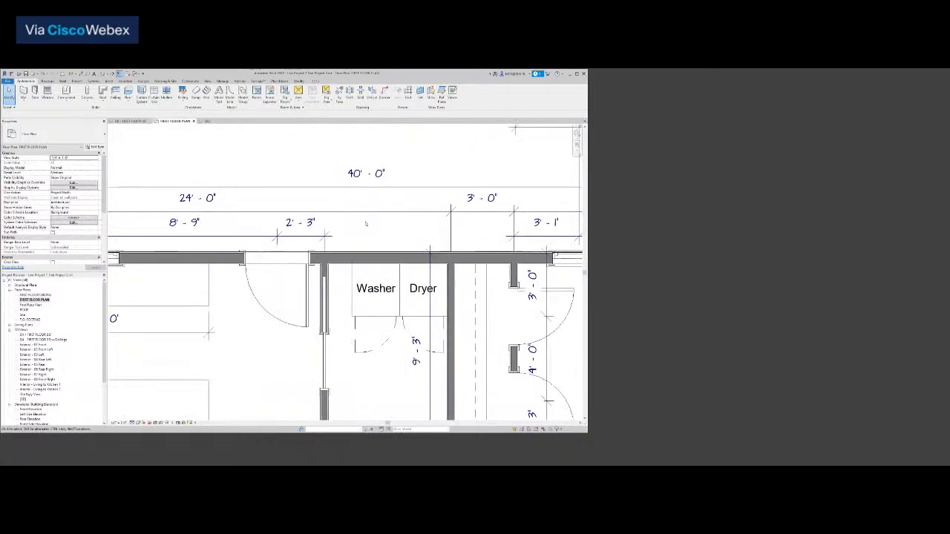
# Add a witness line at the laundry room's pocket-door wall to the middle dimension string above the plan.
pyautogui.click(365, 215)
pyautogui.click(293, 97)
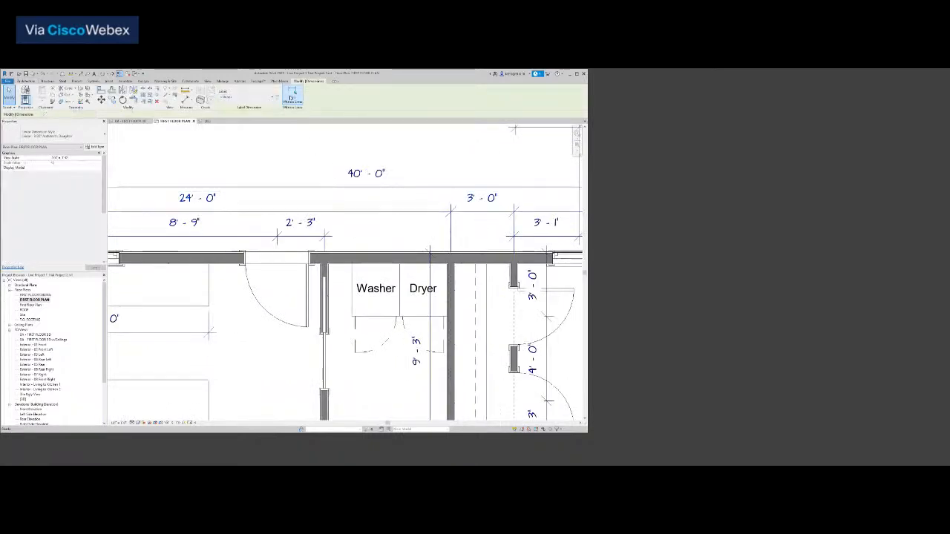
pyautogui.scroll(2, 324, 273)
pyautogui.click(324, 273)
pyautogui.click(368, 285)
pyautogui.scroll(-2, 368, 286)
pyautogui.moveTo(368, 286); pyautogui.dragTo(355, 297, button='middle')
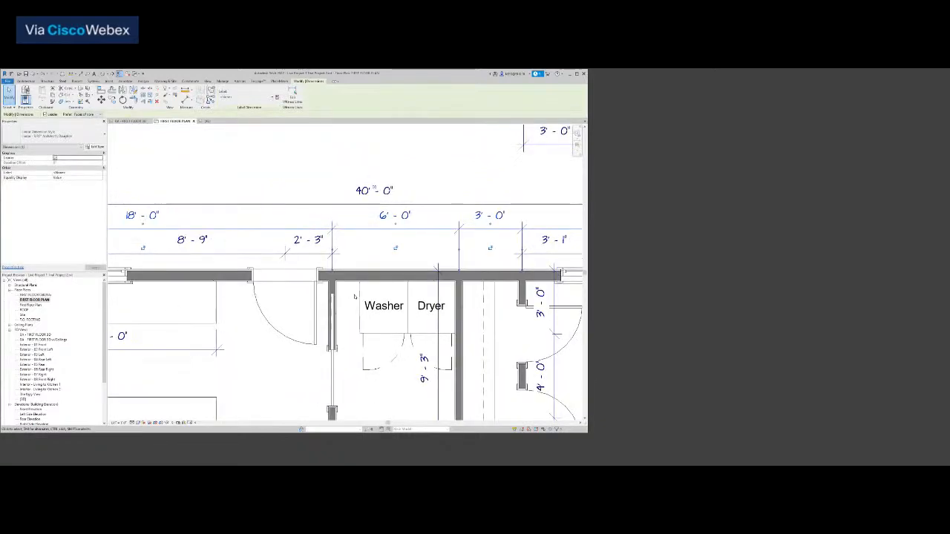
# Set the distance from the laundry room's pocket-door wall to the opposite closet wall to 5'-0".
pyautogui.click(334, 289)
pyautogui.scroll(-1, 336, 290)
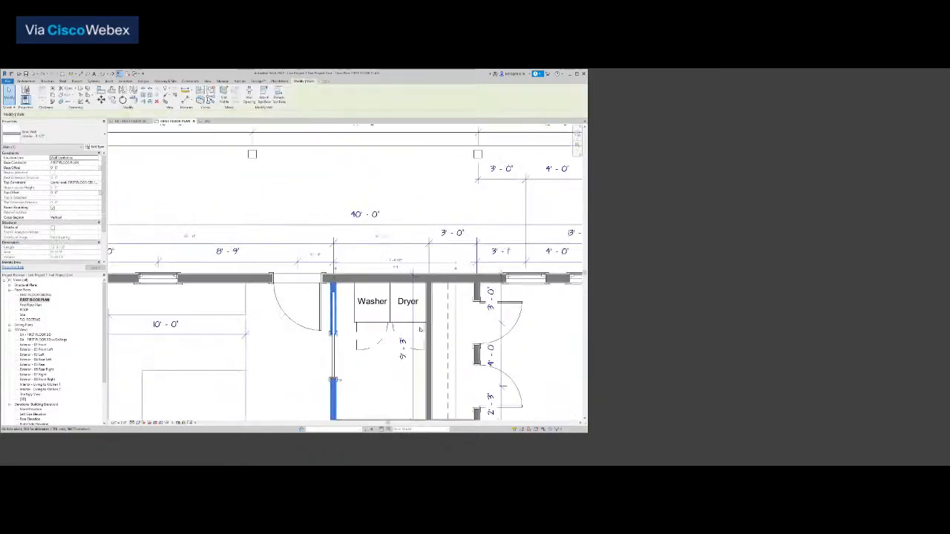
pyautogui.scroll(-2, 381, 369)
pyautogui.moveTo(382, 369); pyautogui.dragTo(387, 173, button='middle')
pyautogui.scroll(5, 389, 317)
pyautogui.scroll(-3, 393, 368)
pyautogui.scroll(-1, 398, 297)
pyautogui.moveTo(398, 323); pyautogui.dragTo(401, 446, button='middle')
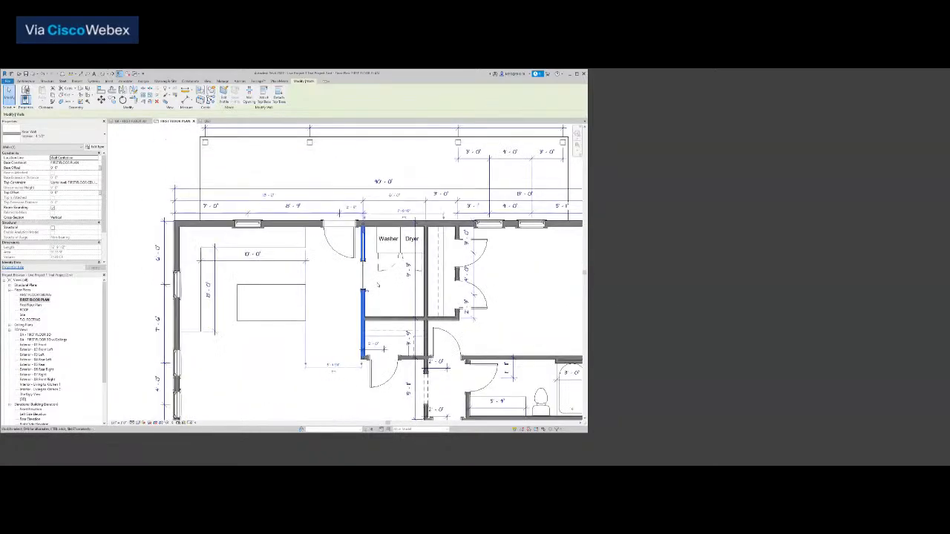
pyautogui.scroll(2, 381, 284)
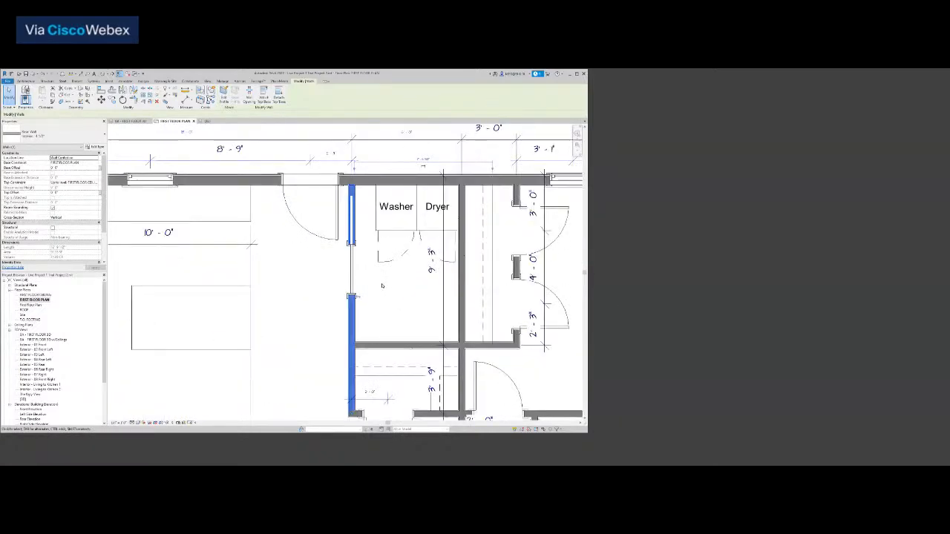
pyautogui.scroll(-2, 382, 286)
pyautogui.moveTo(382, 311); pyautogui.dragTo(416, 291, button='middle')
pyautogui.scroll(3, 417, 279)
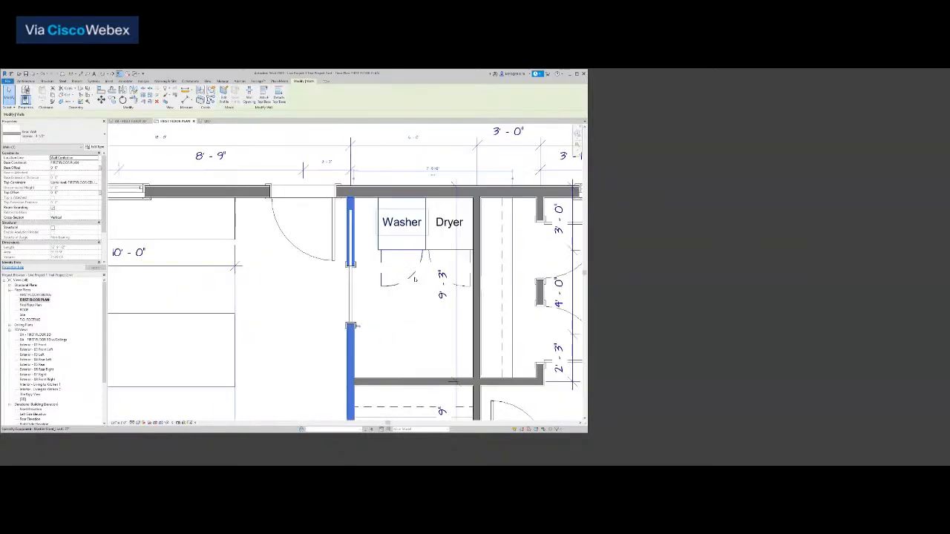
pyautogui.click(412, 137)
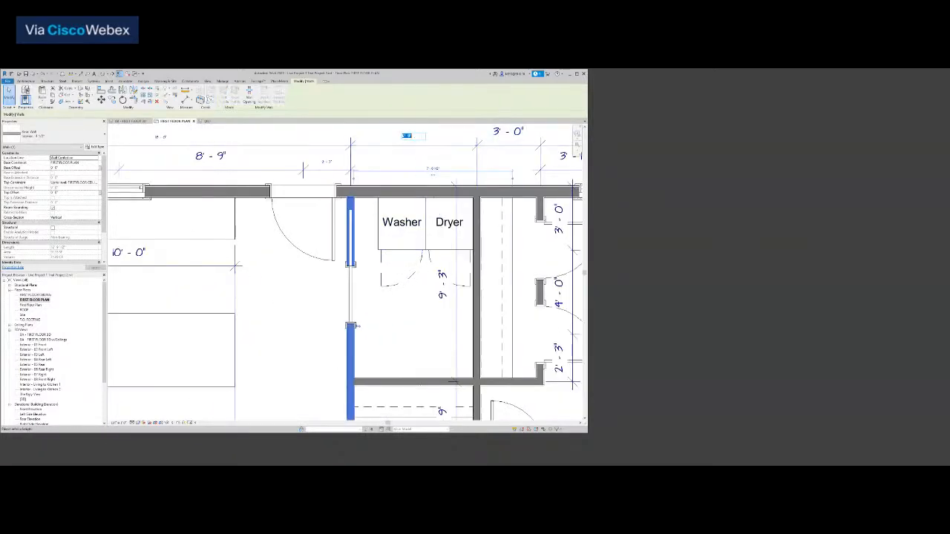
pyautogui.write('5')
pyautogui.press('Return')
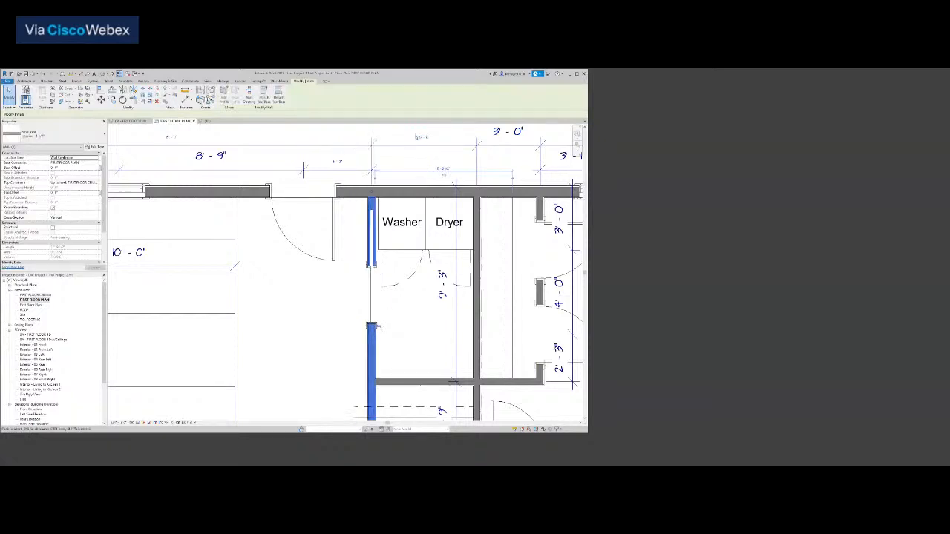
# Set the distance between the laundry room's pocket-door wall and the closet wall to 5'-2" and deselect the wall.
pyautogui.click(417, 136)
pyautogui.write('5 2')
pyautogui.press('Return')
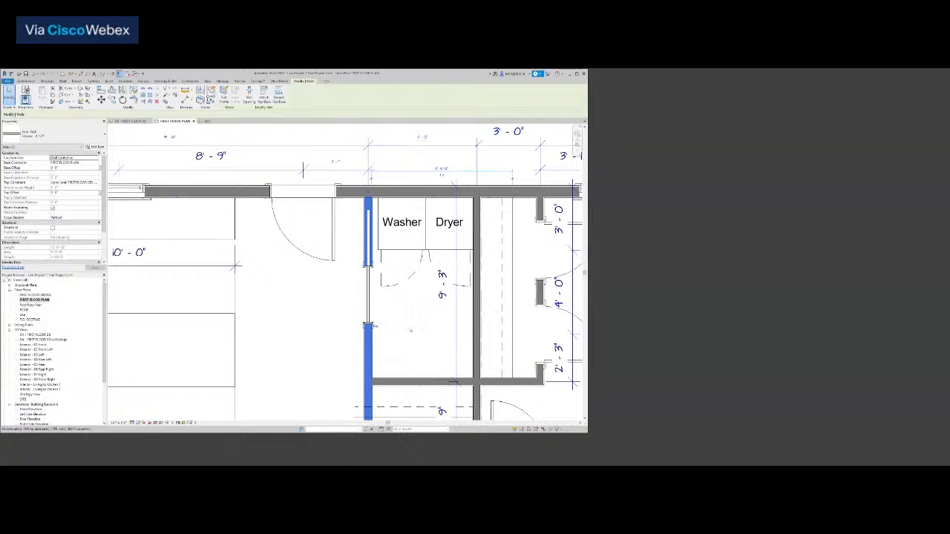
pyautogui.click(411, 330)
# Move the washer and dryer together 1.75" toward the laundry room's pocket-door wall.
pyautogui.scroll(2, 400, 254)
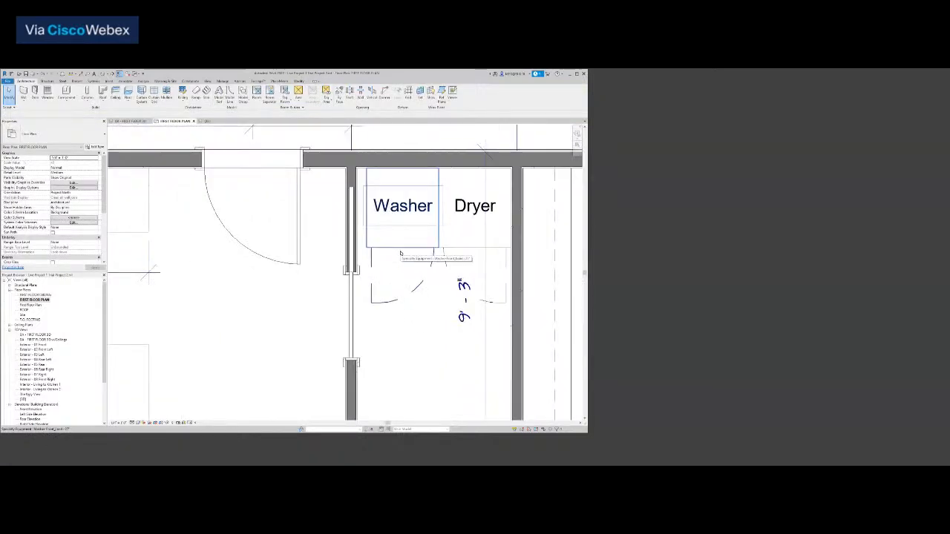
pyautogui.click(400, 254)
pyautogui.keyDown('ctrl'); pyautogui.click(449, 250); pyautogui.keyUp('ctrl')
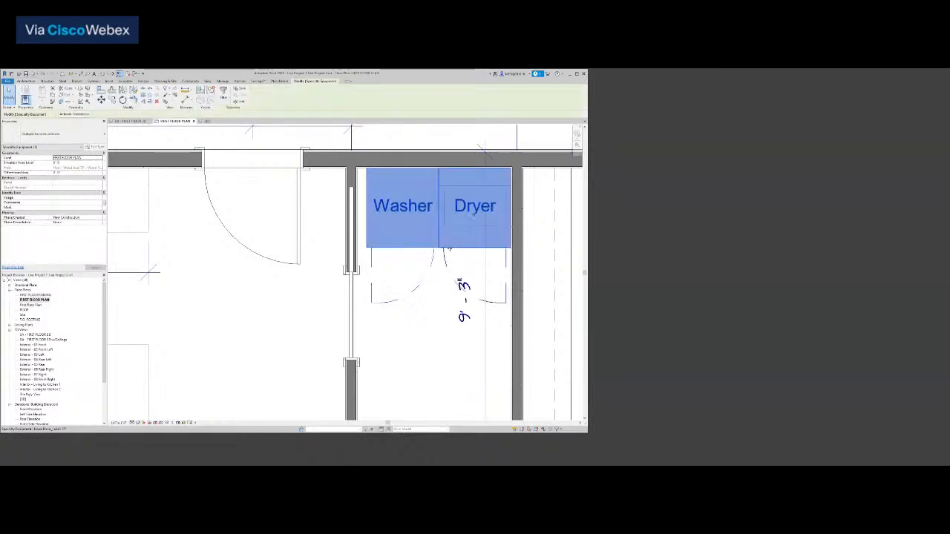
pyautogui.press('m')
pyautogui.press('v')
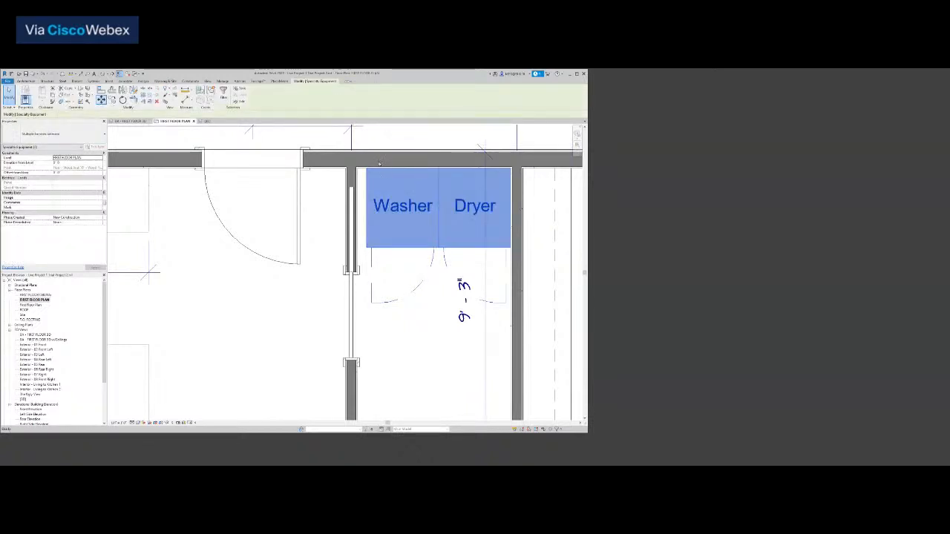
pyautogui.scroll(3, 341, 148)
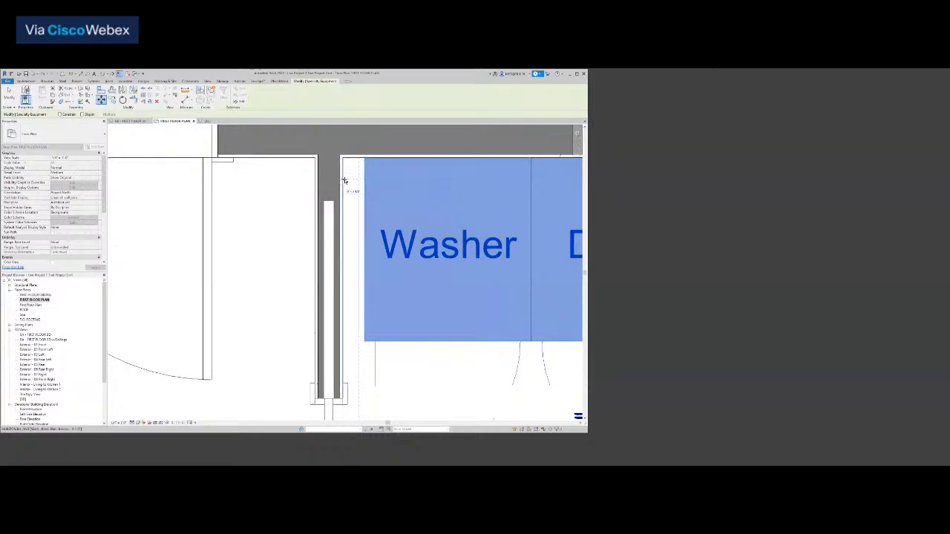
pyautogui.click(345, 180)
pyautogui.write('0 1.75')
pyautogui.press('Return')
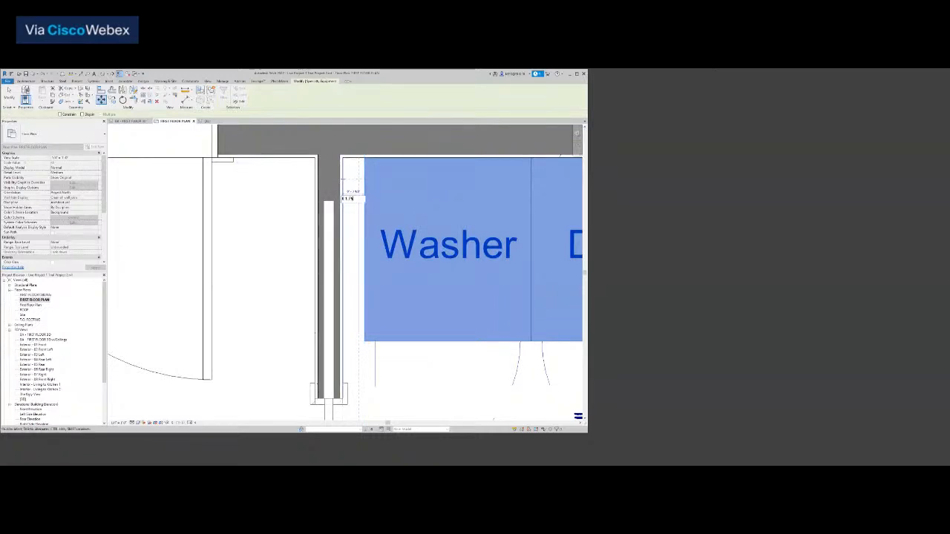
pyautogui.click(288, 277)
pyautogui.scroll(-3, 287, 279)
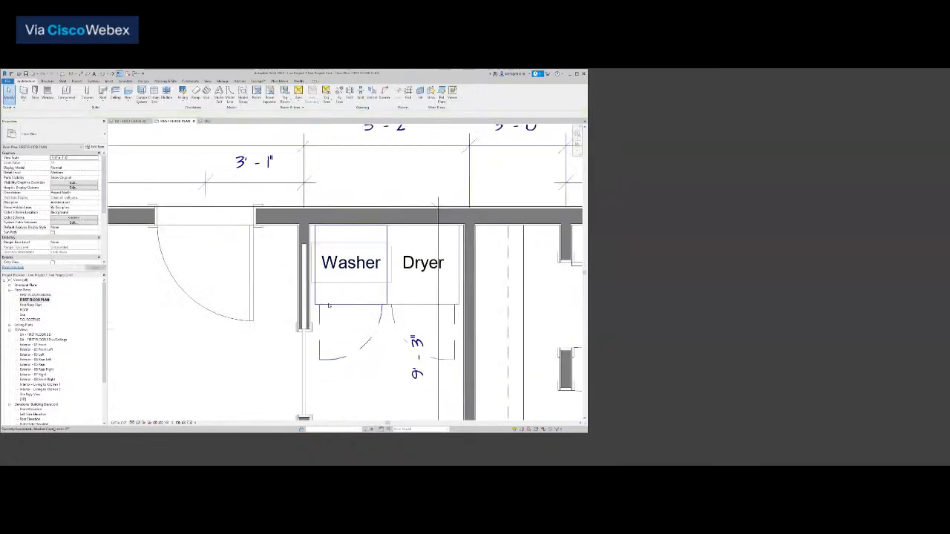
# Move only the washer 1/4" closer to the pocket-door wall.
pyautogui.scroll(2, 377, 308)
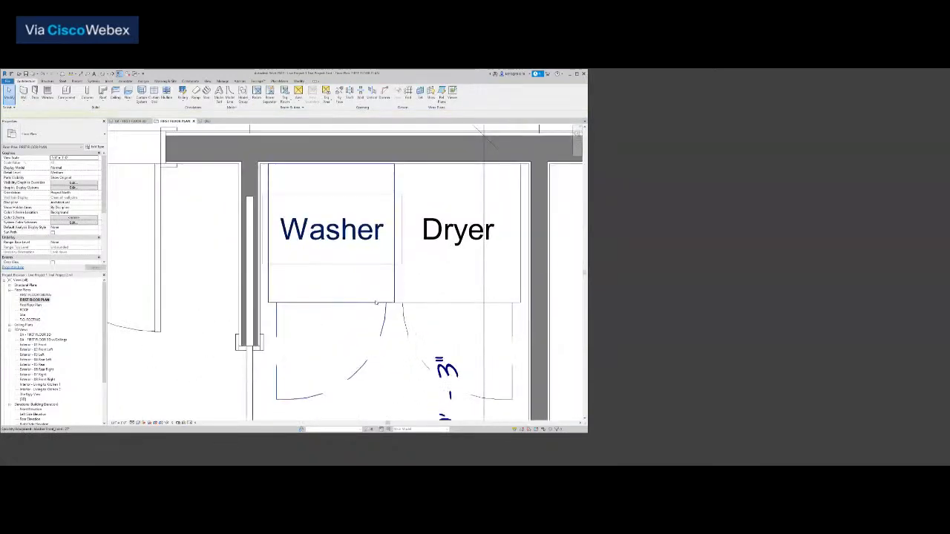
pyautogui.click(373, 352)
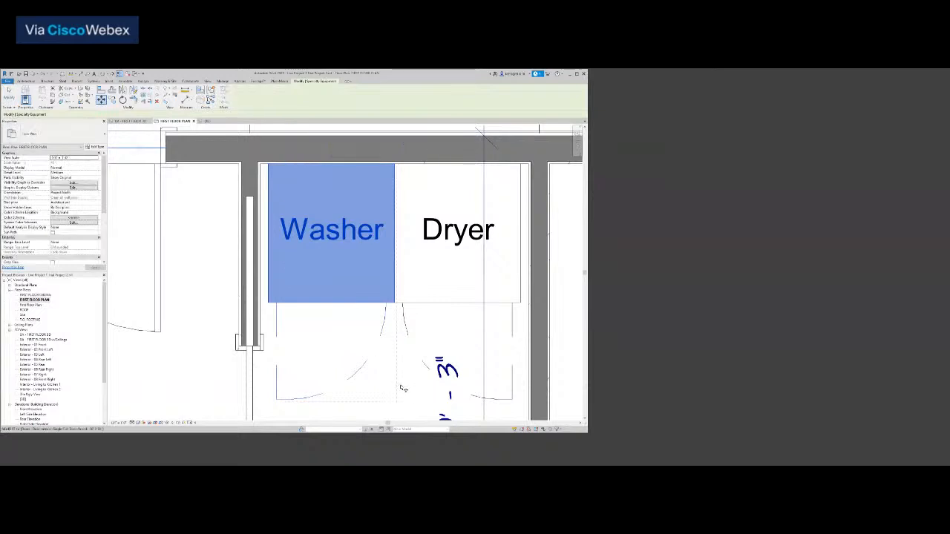
pyautogui.write('mv0 1/4')
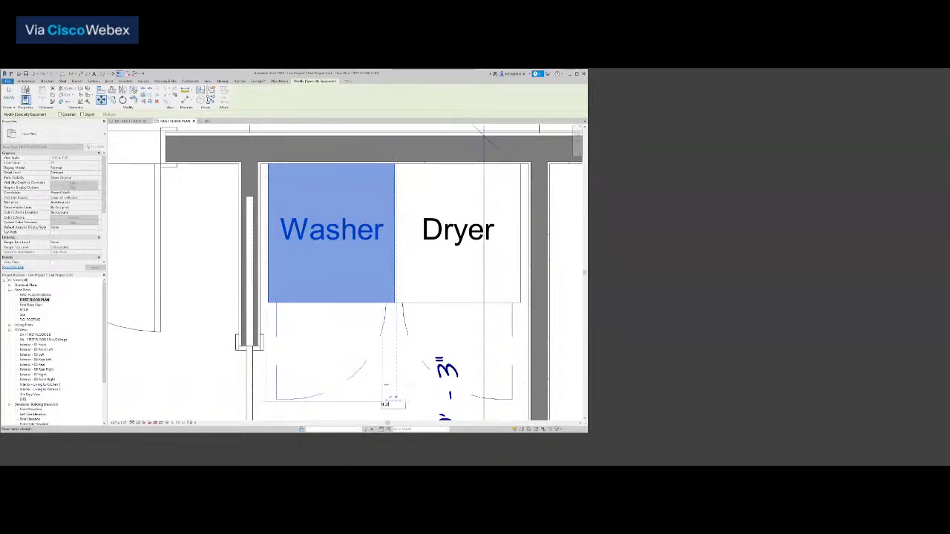
pyautogui.press('Return')
# Nudge the dryer slightly sideways to adjust its spacing between the washer and the closet wall.
pyautogui.click(410, 303)
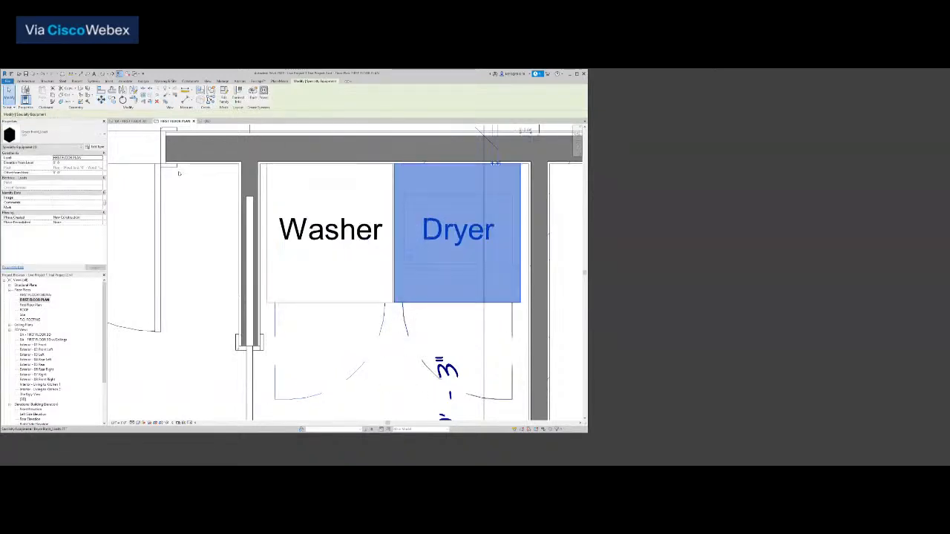
pyautogui.press('m')
pyautogui.press('v')
pyautogui.click(386, 392)
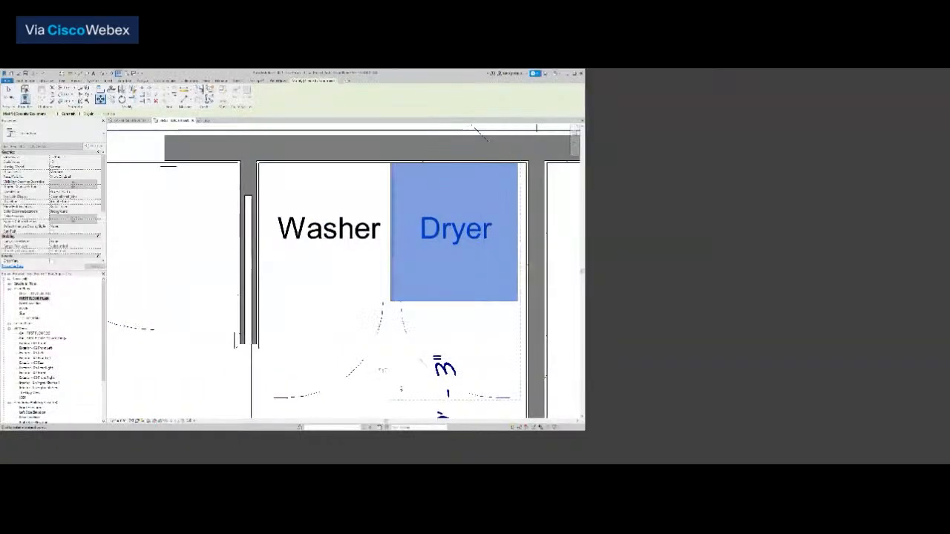
pyautogui.write('1')
pyautogui.press('Return')
pyautogui.press('Escape')
pyautogui.scroll(-3, 385, 392)
pyautogui.moveTo(384, 391); pyautogui.dragTo(393, 317, button='middle')
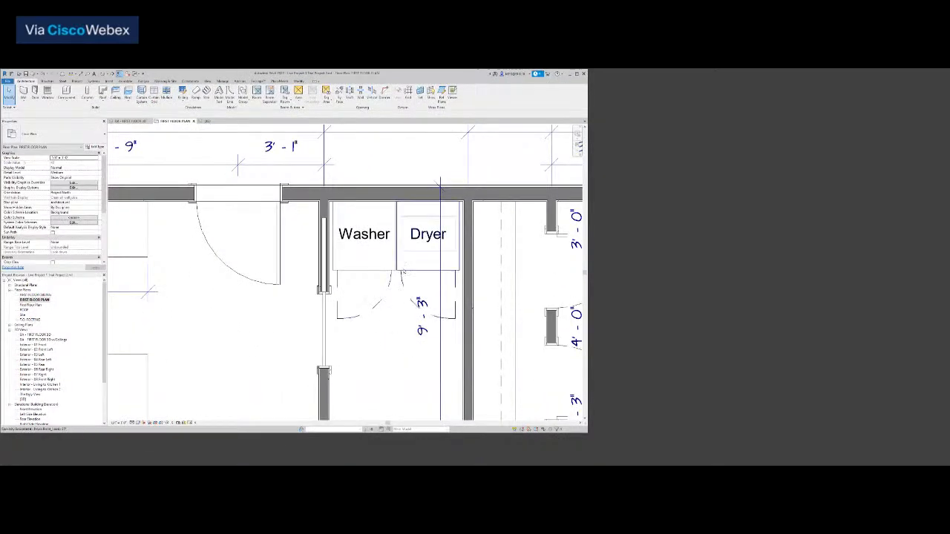
# Move the washer and dryer together a short distance away from the exterior wall behind them.
pyautogui.click(403, 271)
pyautogui.keyDown('ctrl'); pyautogui.click(389, 271); pyautogui.keyUp('ctrl')
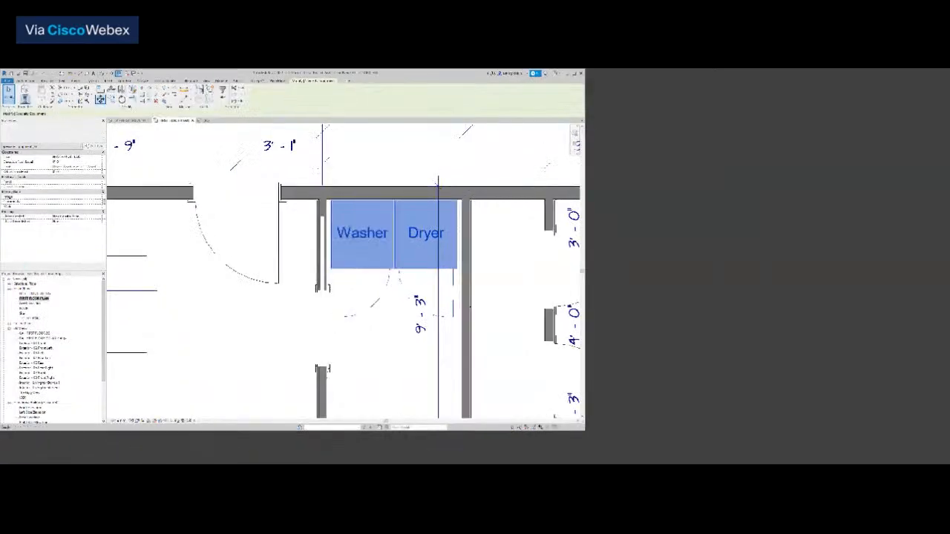
pyautogui.click(386, 330)
pyautogui.click(386, 336)
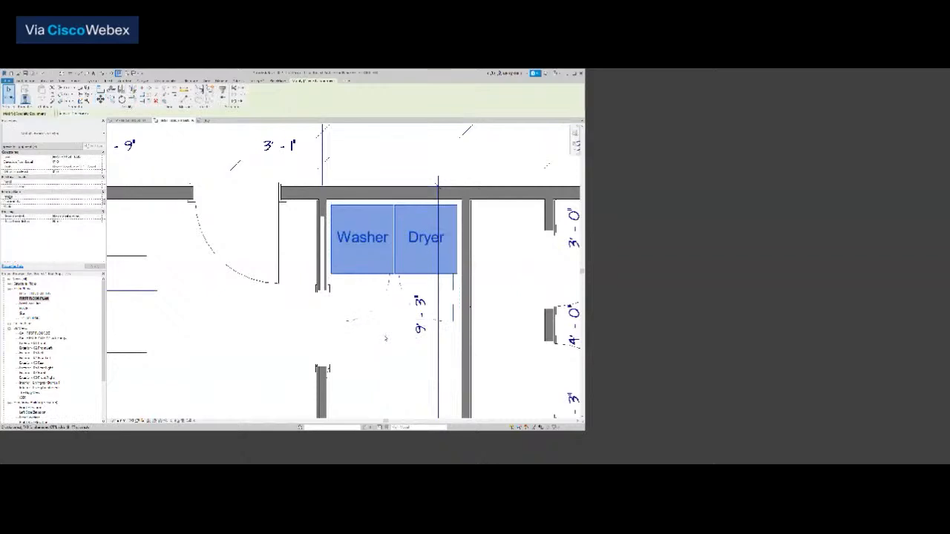
pyautogui.click(359, 342)
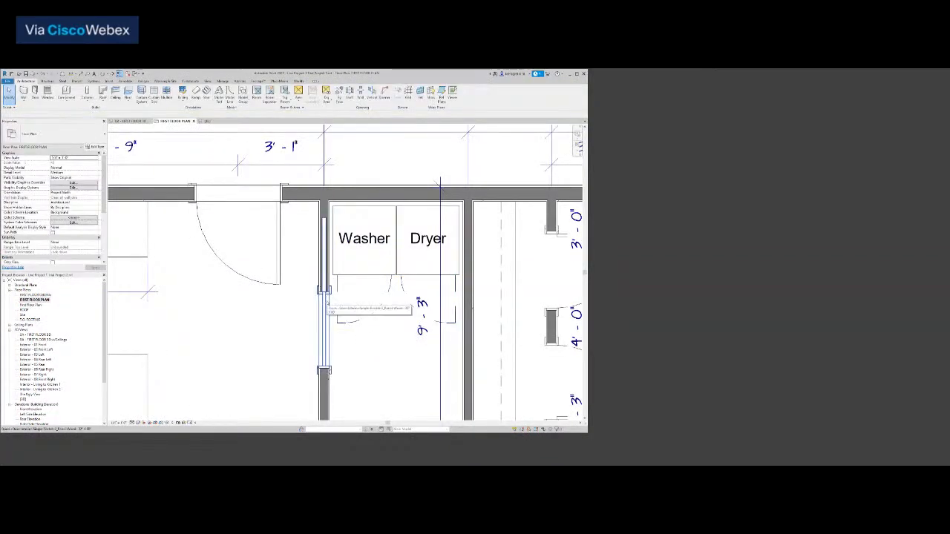
# Delete the pocket door from the laundry room wall.
pyautogui.scroll(-3, 346, 326)
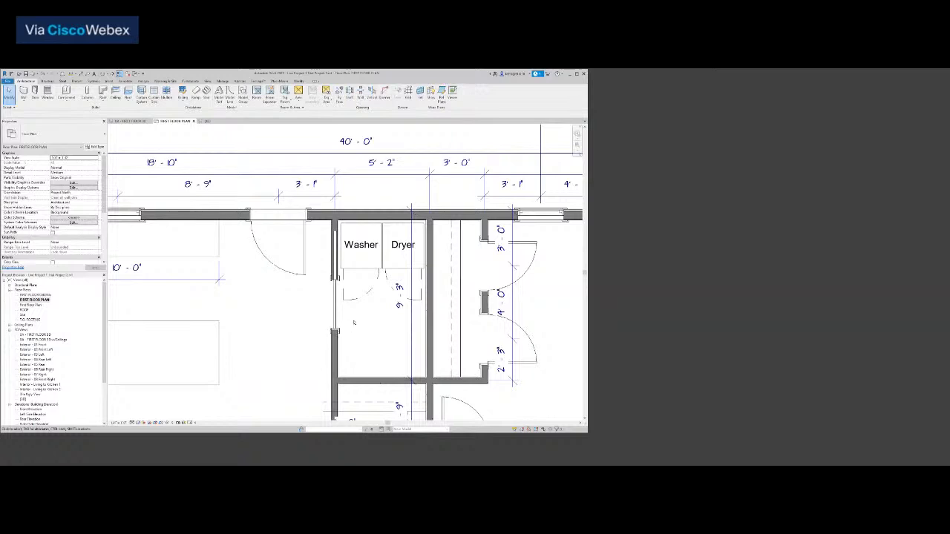
pyautogui.scroll(-2, 353, 329)
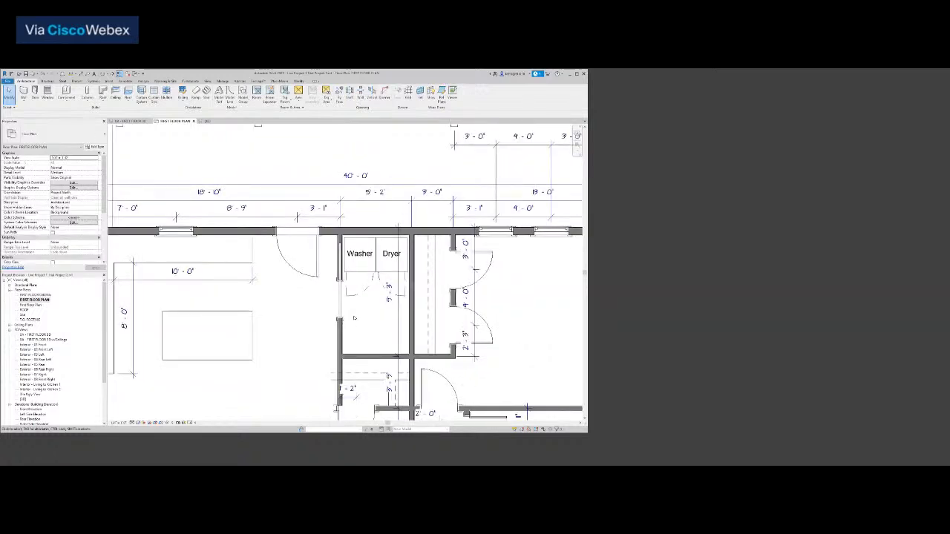
pyautogui.click(346, 313)
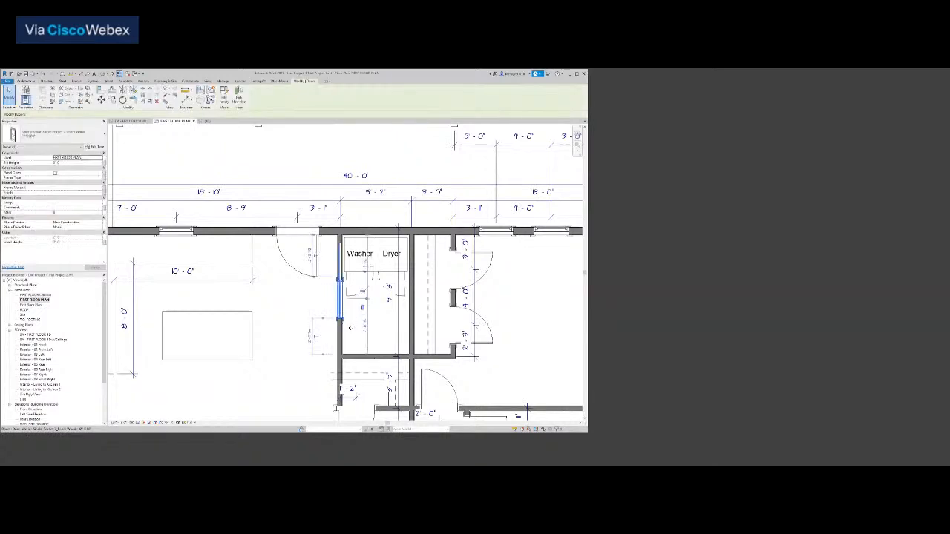
pyautogui.press('Delete')
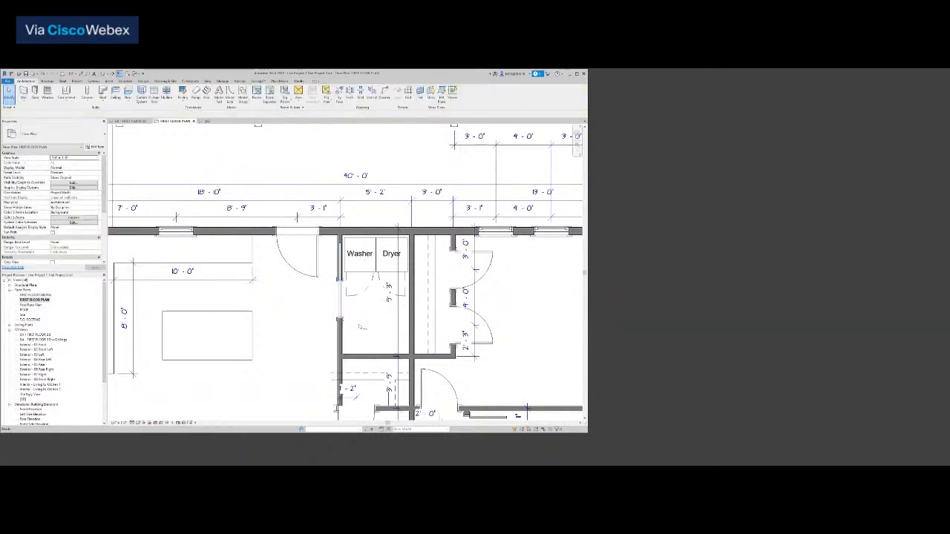
# Dimension from the laundry room's lower partition wall to the centre of the opening in the side wall.
pyautogui.press('d')
pyautogui.press('i')
pyautogui.scroll(3, 346, 351)
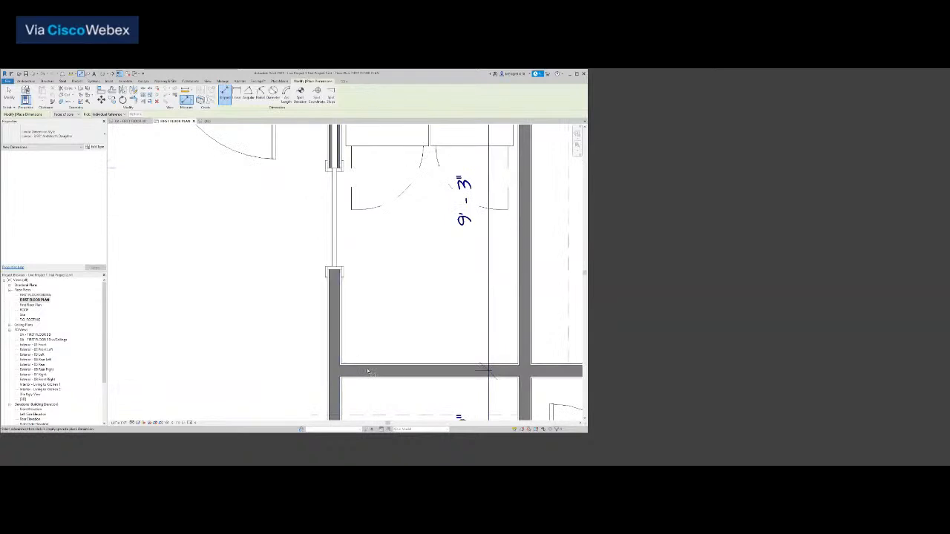
pyautogui.click(331, 219)
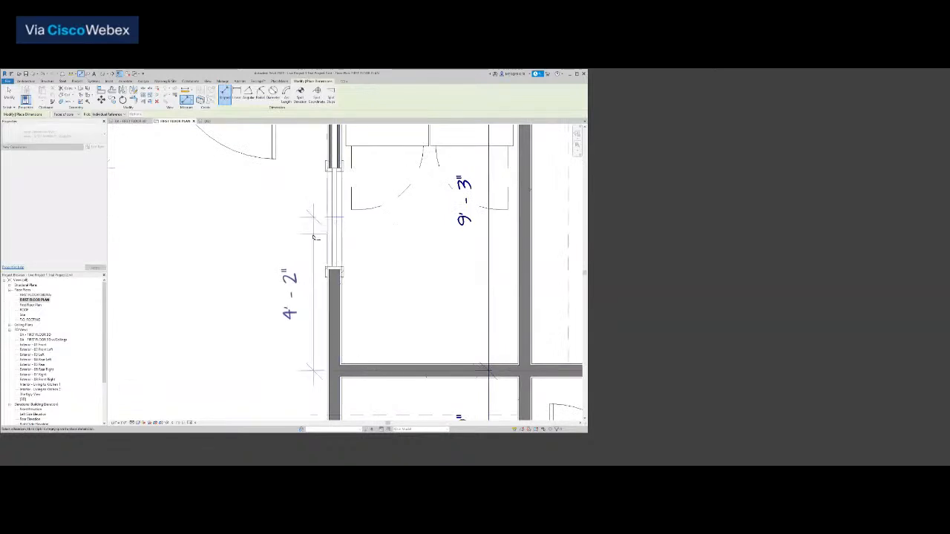
pyautogui.click(310, 241)
pyautogui.scroll(-2, 381, 272)
pyautogui.scroll(-2, 383, 273)
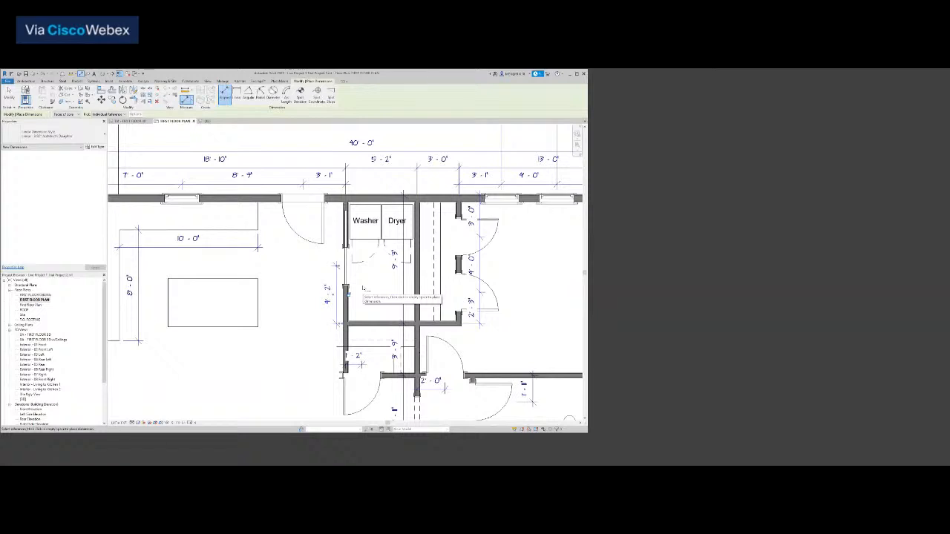
pyautogui.press('Escape')
# Place a fixed window in the exterior wall, centred behind the washer and dryer.
pyautogui.scroll(3, 355, 261)
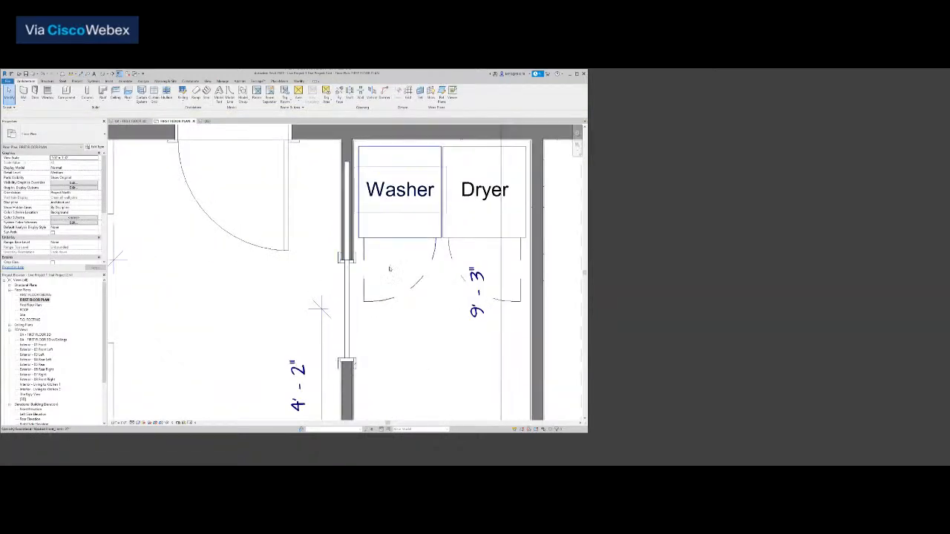
pyautogui.scroll(-2, 360, 261)
pyautogui.scroll(1, 387, 275)
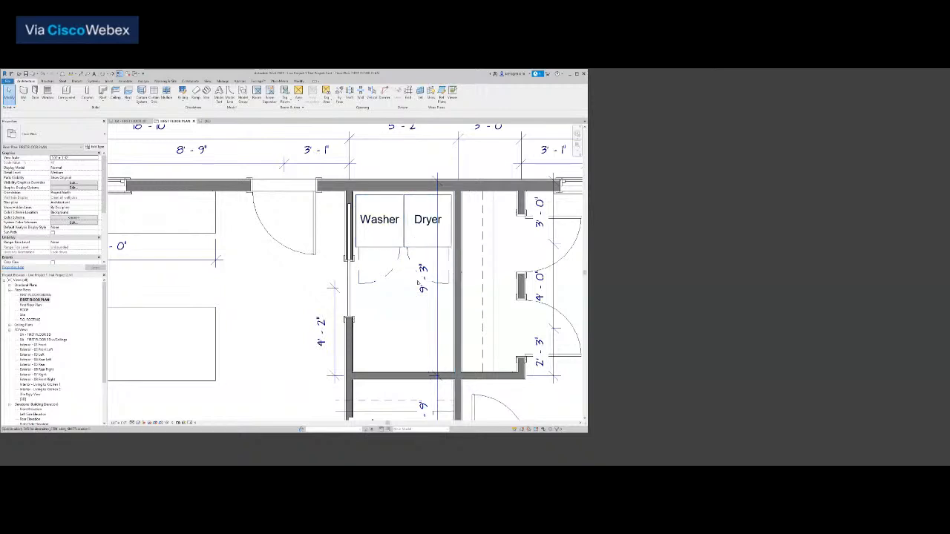
pyautogui.scroll(-1, 391, 300)
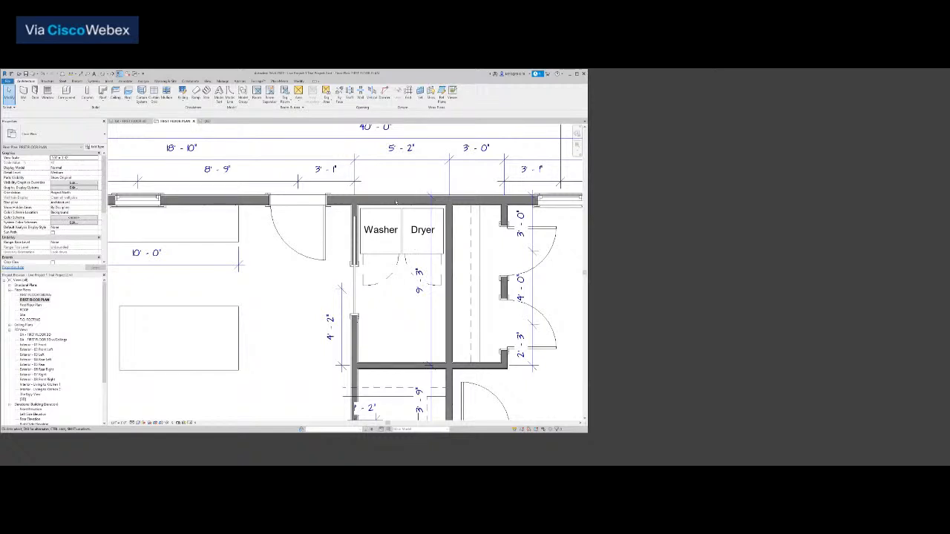
pyautogui.press('w')
pyautogui.press('n')
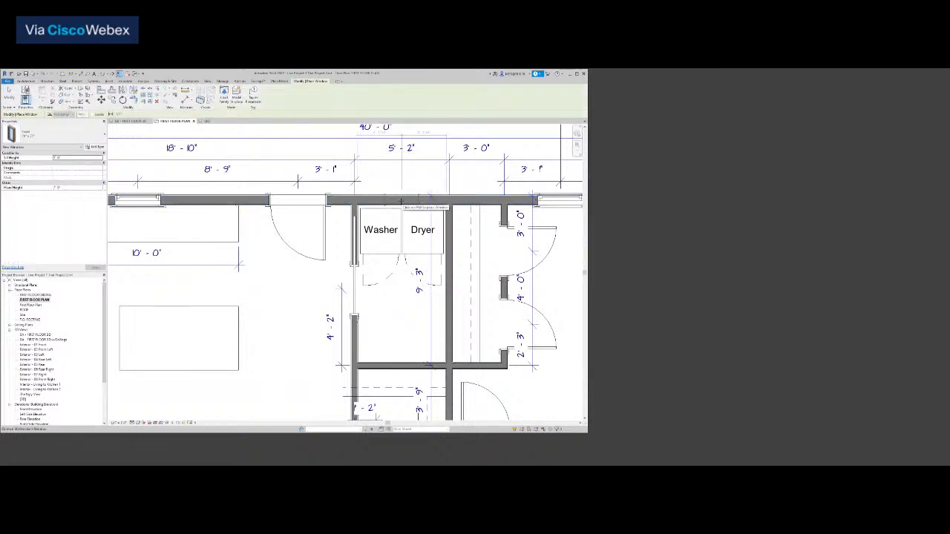
pyautogui.click(401, 201)
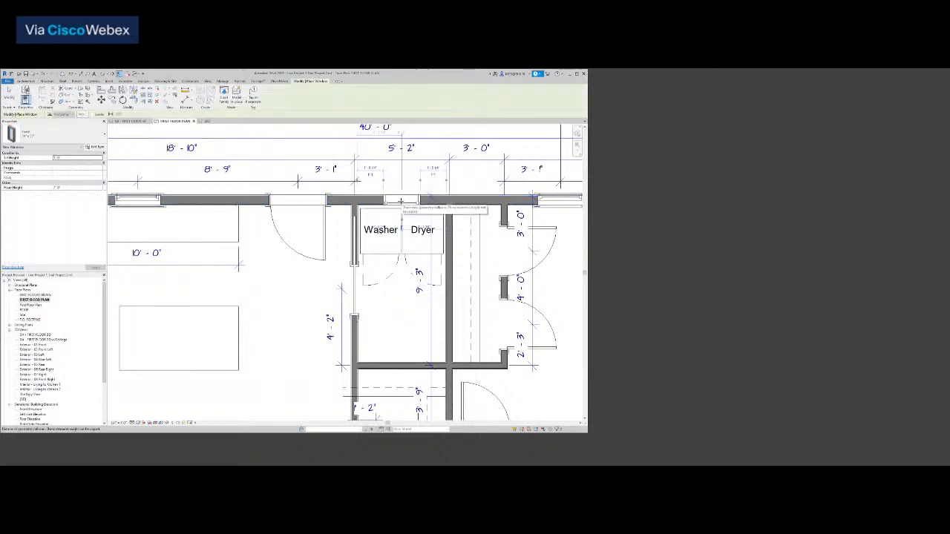
pyautogui.press('Escape')
pyautogui.press('Escape')
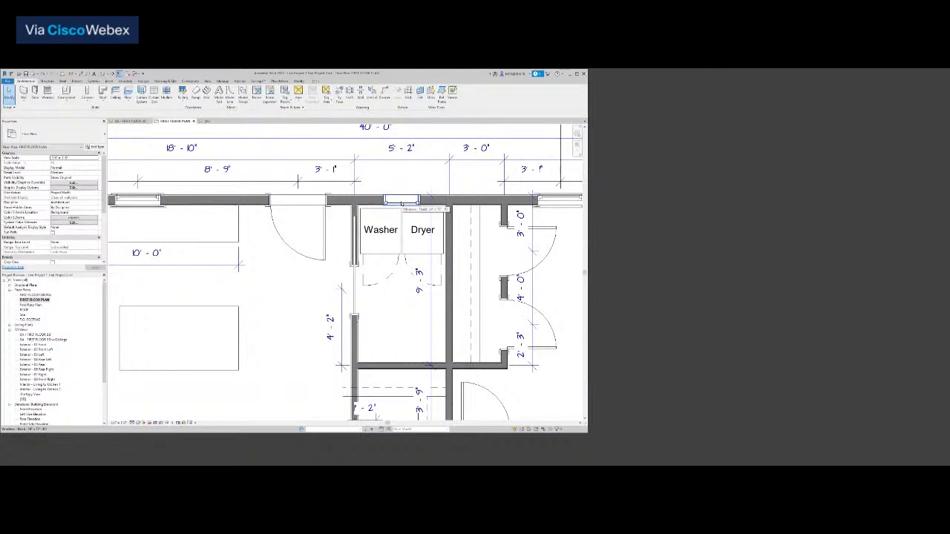
# Check the dryer's dimensions in its type properties and close them without making changes.
pyautogui.click(405, 217)
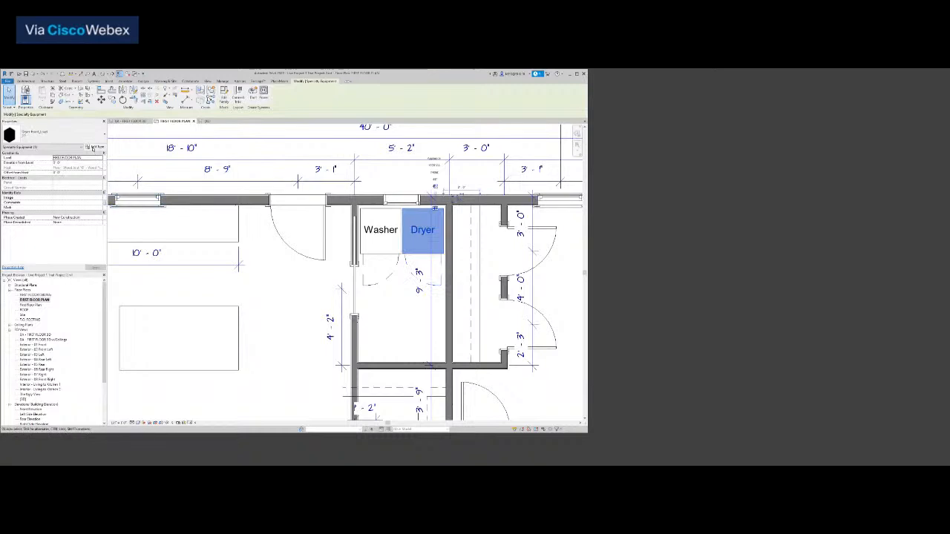
pyautogui.click(92, 148)
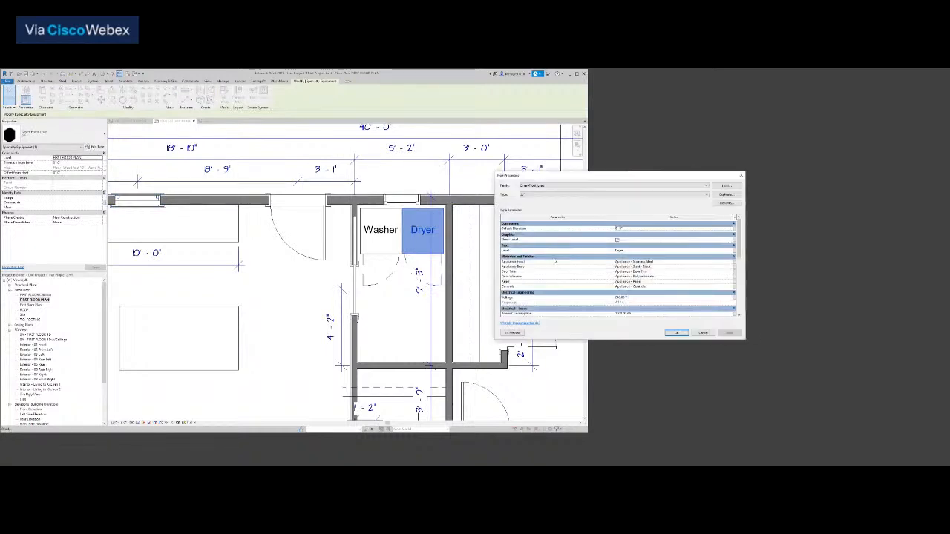
pyautogui.scroll(-1, 573, 265)
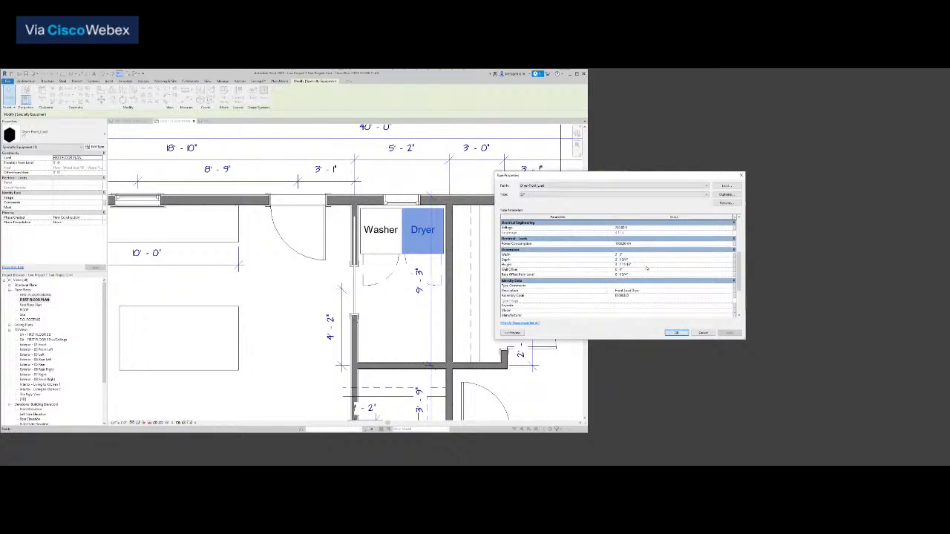
pyautogui.click(703, 333)
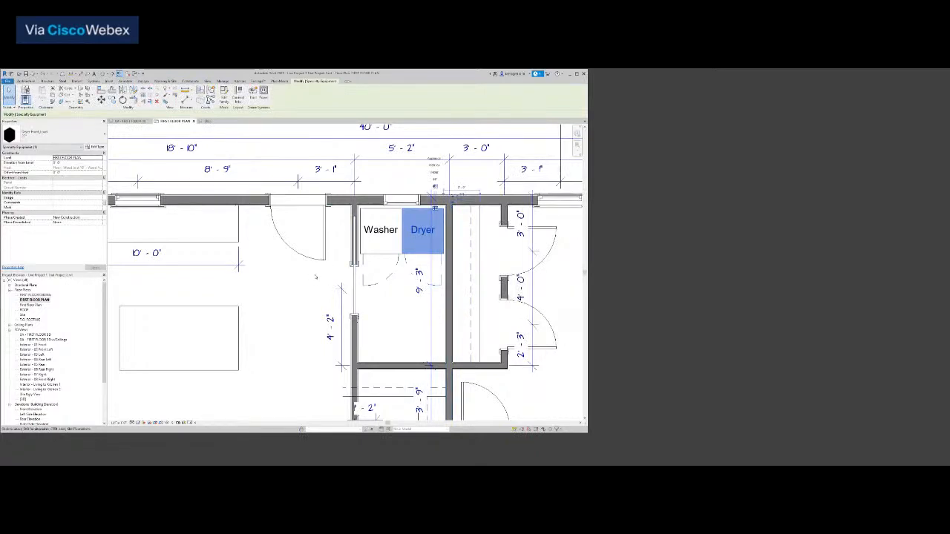
# Switch to the 3D view and face the rear porch wall containing the new laundry window.
pyautogui.click(211, 121)
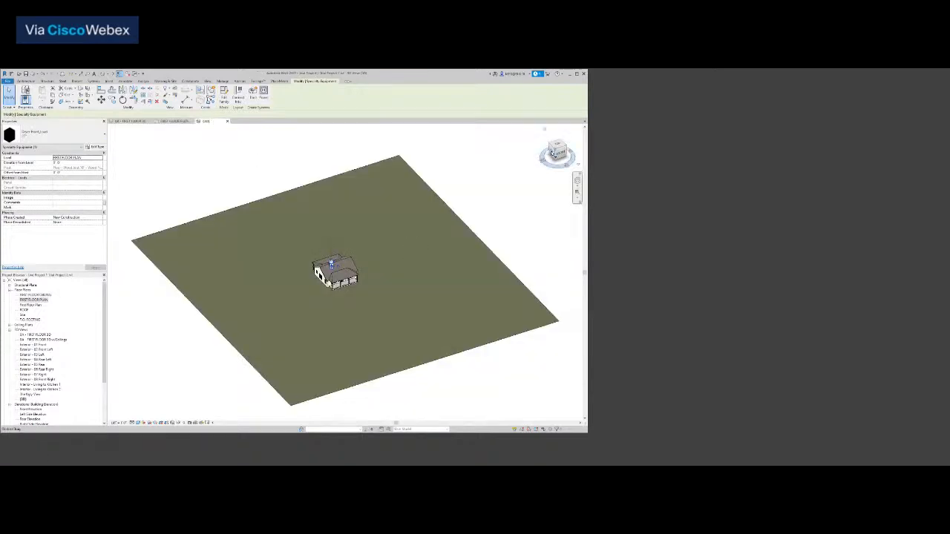
pyautogui.keyDown('shift'); pyautogui.moveTo(117, 156); pyautogui.dragTo(372, 413, button='middle'); pyautogui.keyUp('shift')
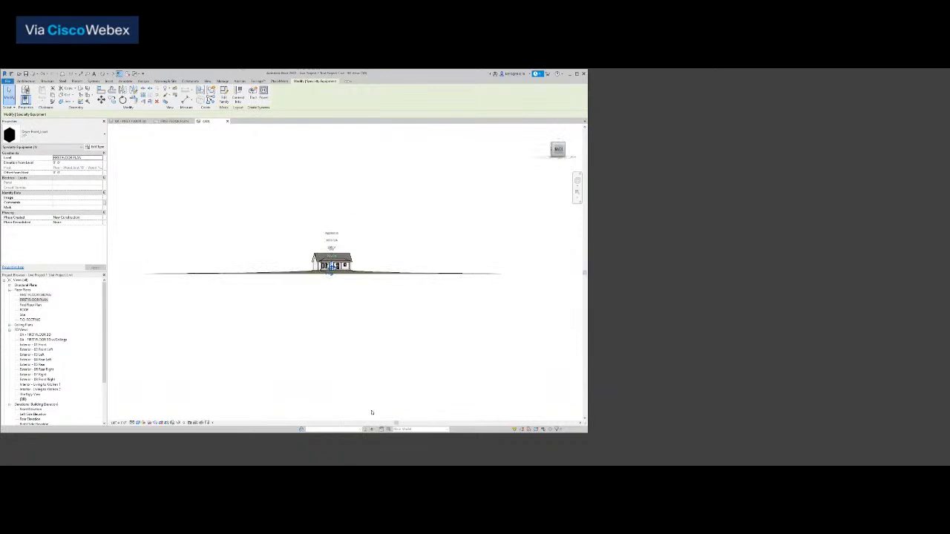
pyautogui.scroll(5, 308, 252)
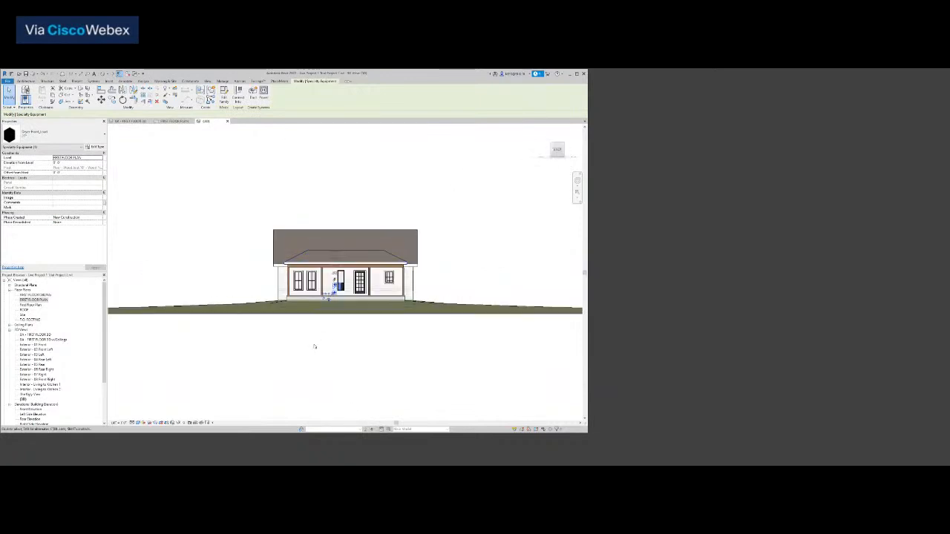
pyautogui.scroll(6, 338, 281)
pyautogui.scroll(8, 357, 267)
pyautogui.scroll(-10, 371, 267)
pyautogui.click(359, 264)
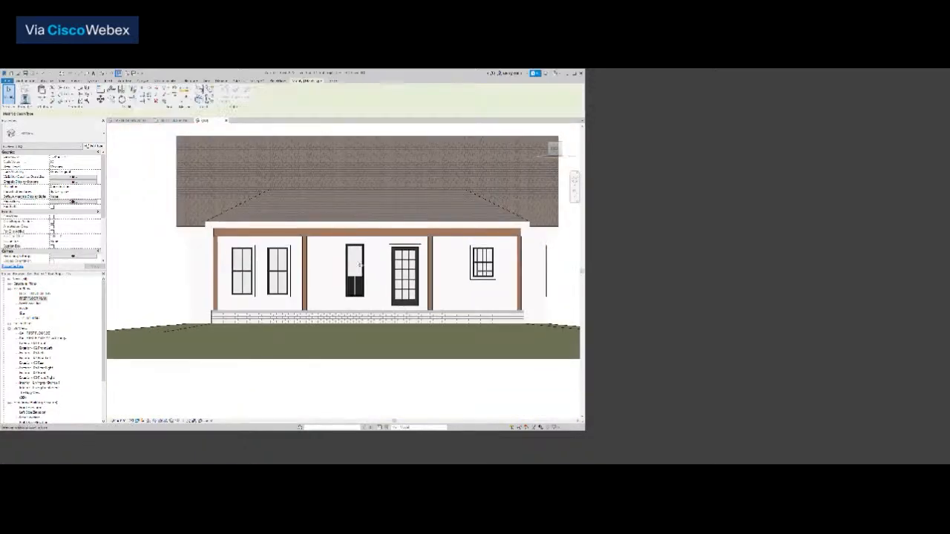
pyautogui.click(478, 269)
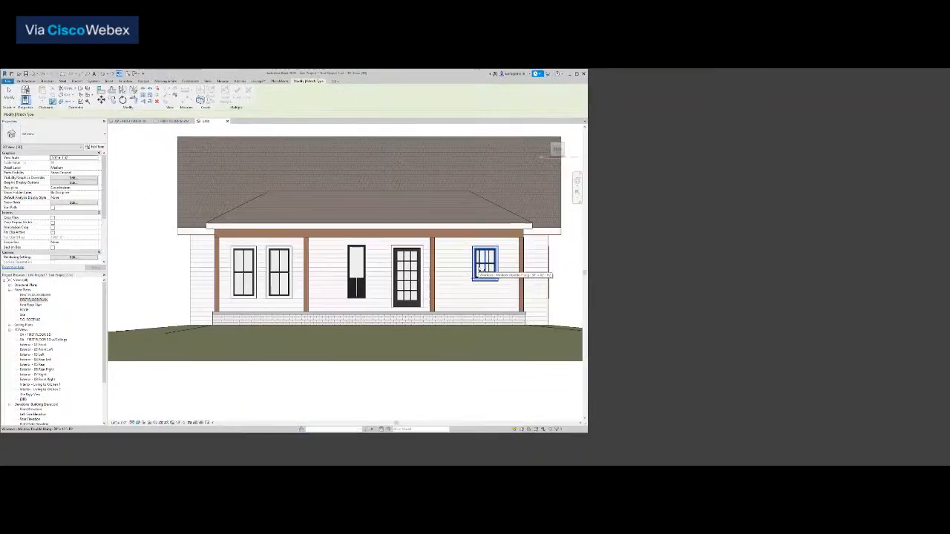
pyautogui.click(483, 269)
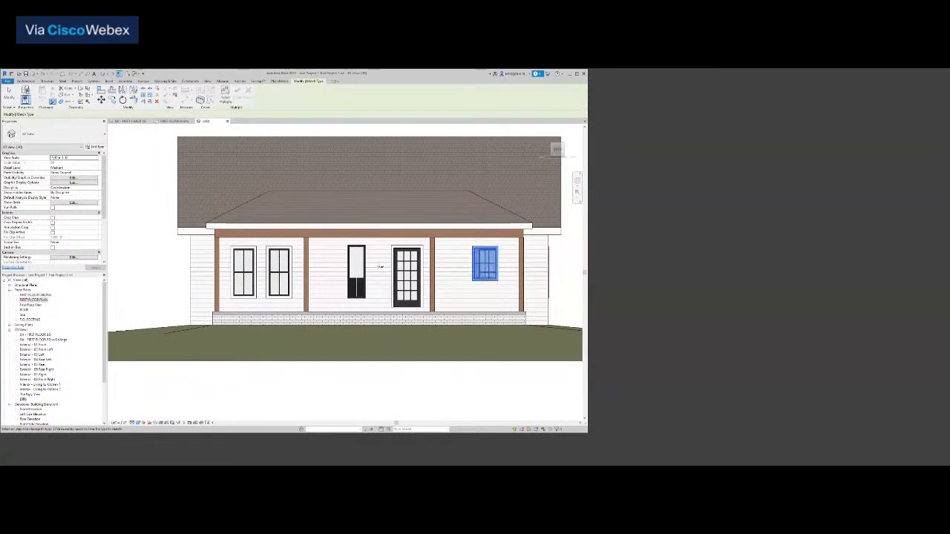
pyautogui.press('Escape')
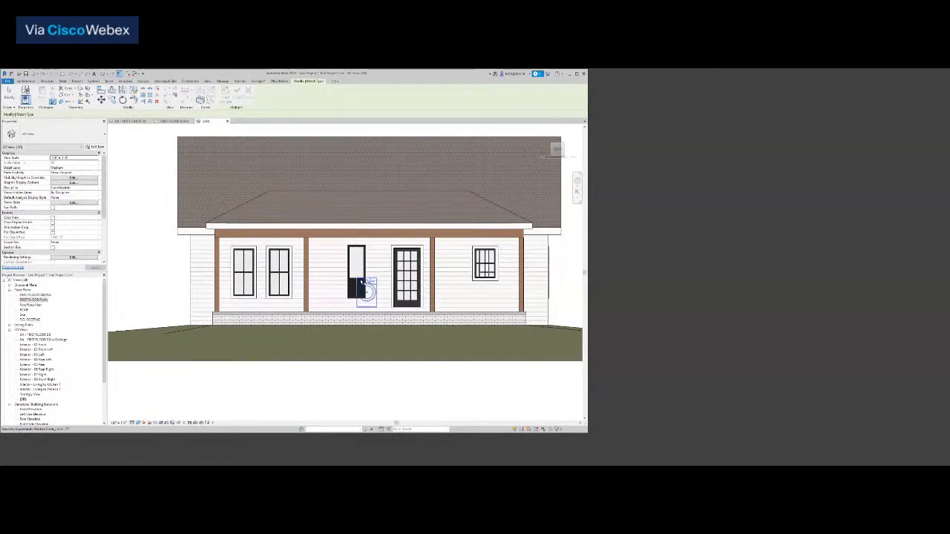
pyautogui.press('Escape')
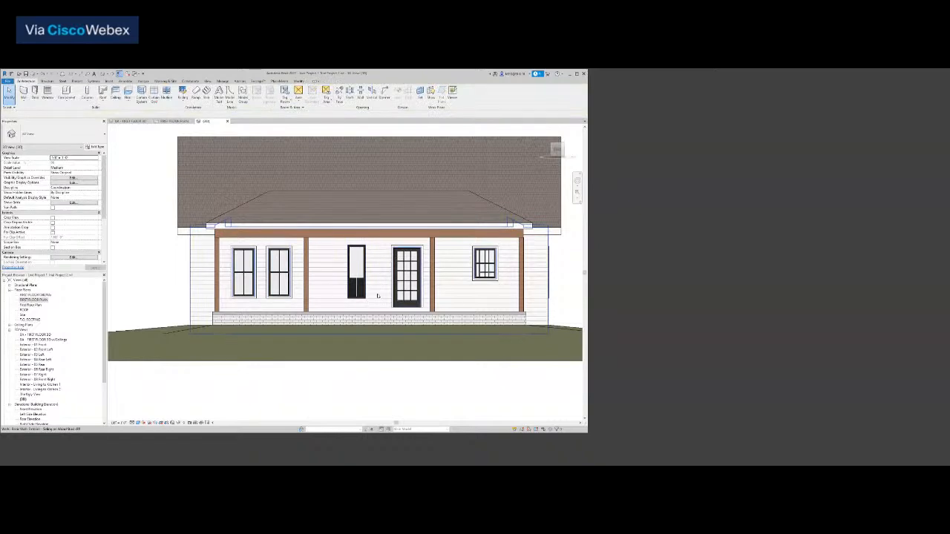
# Match the new laundry window's type to the small double-hung window on the other side of the porch door.
pyautogui.press('m')
pyautogui.press('a')
pyautogui.click(491, 253)
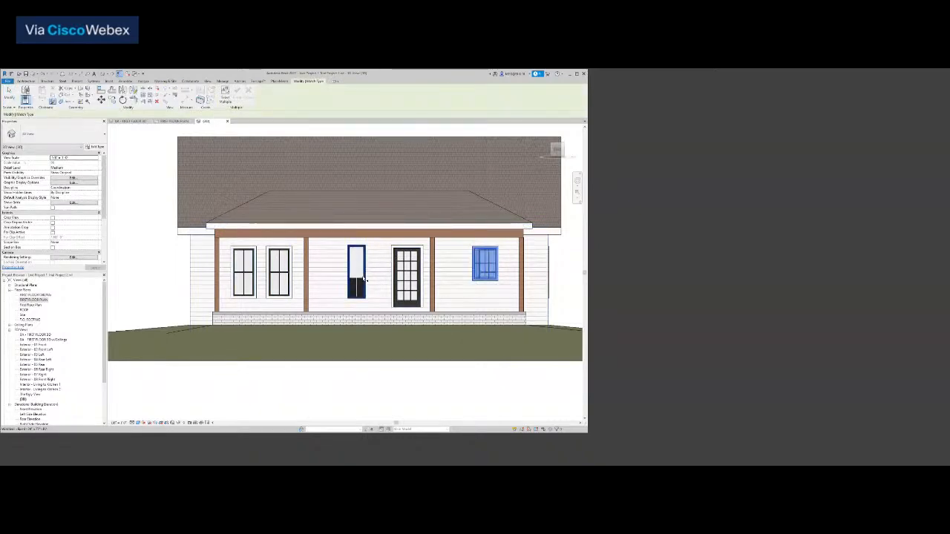
pyautogui.click(364, 273)
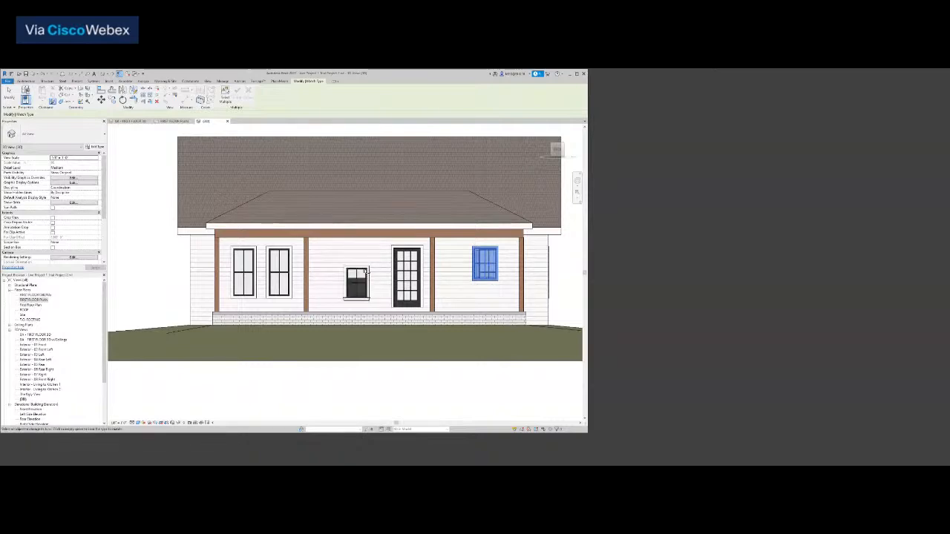
pyautogui.scroll(3, 365, 273)
pyautogui.press('Escape')
# Raise the laundry window so its head height matches the neighbouring porch windows.
pyautogui.click(364, 272)
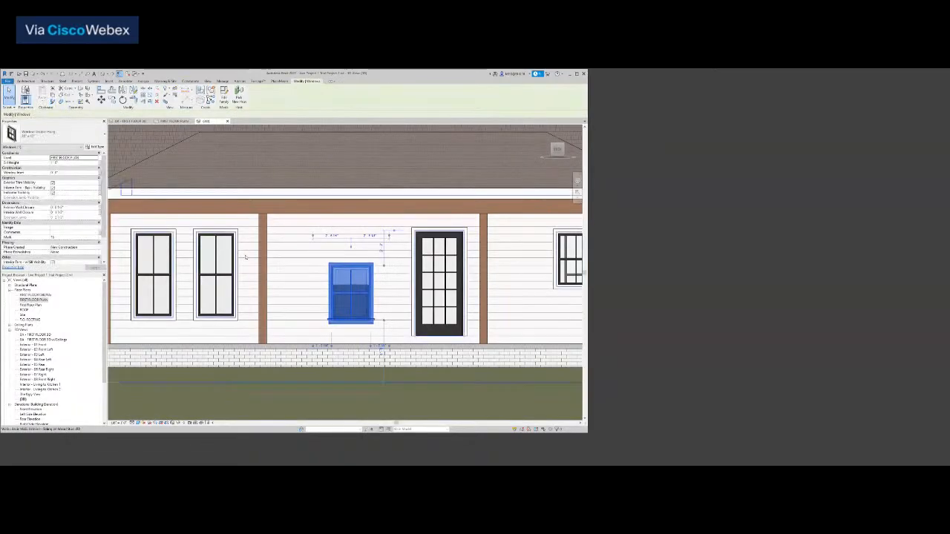
pyautogui.click(215, 275)
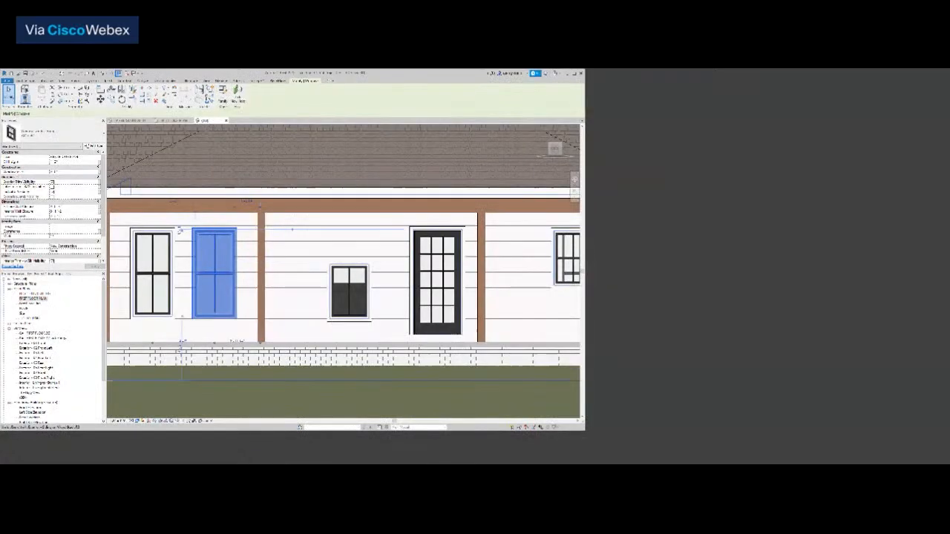
pyautogui.press('Escape')
pyautogui.scroll(-4, 205, 264)
pyautogui.scroll(5, 304, 270)
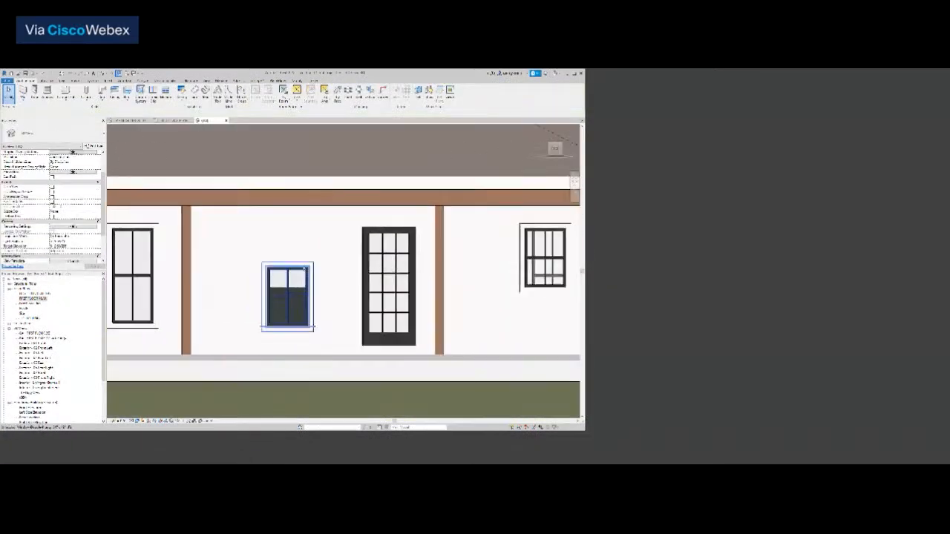
pyautogui.click(304, 269)
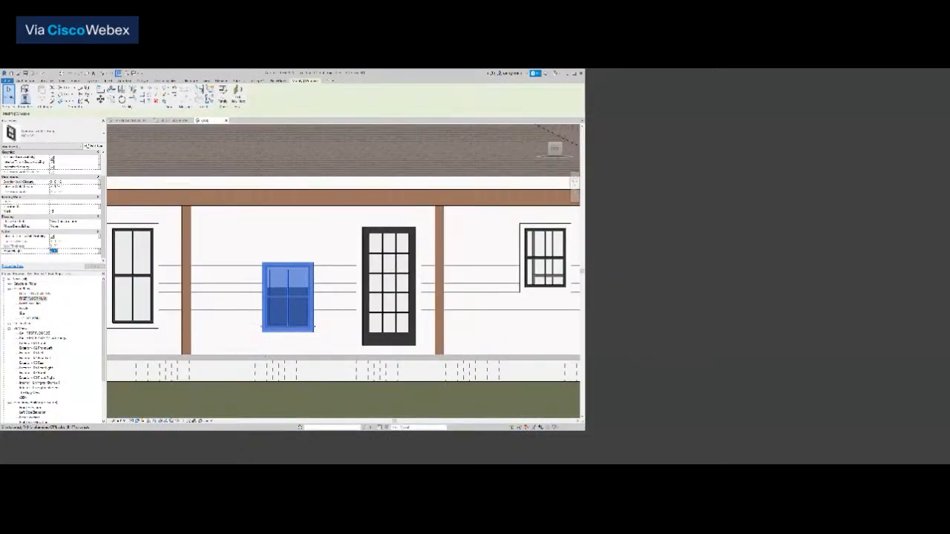
pyautogui.moveTo(279, 318); pyautogui.dragTo(279, 278)
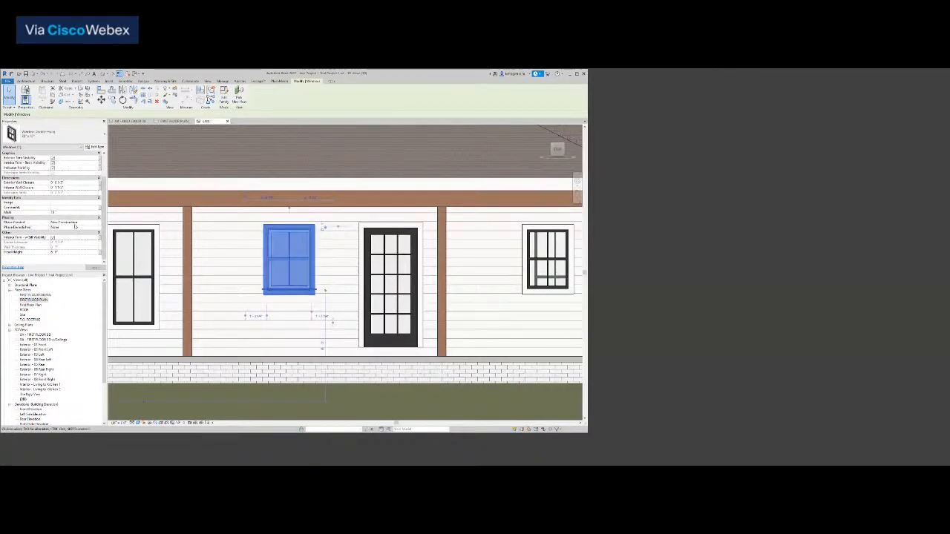
pyautogui.scroll(2, 84, 233)
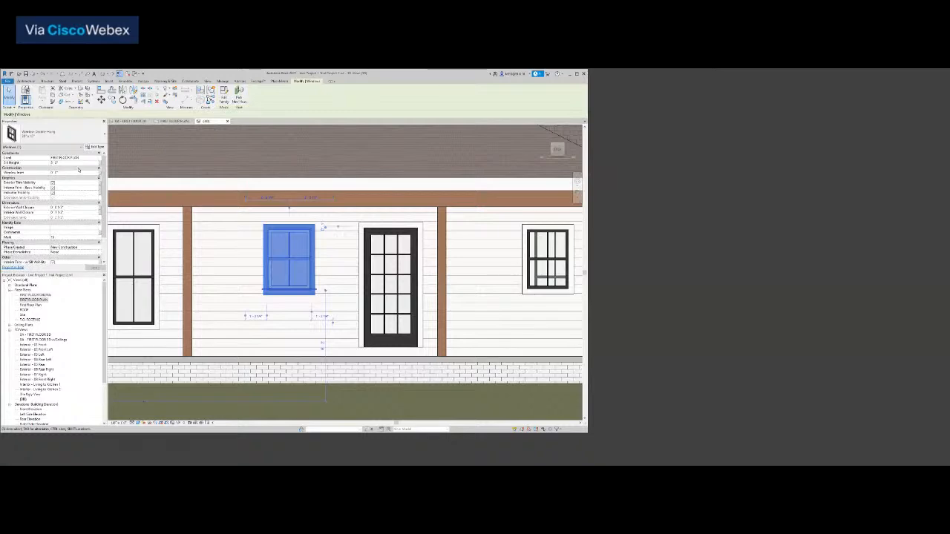
pyautogui.press('Escape')
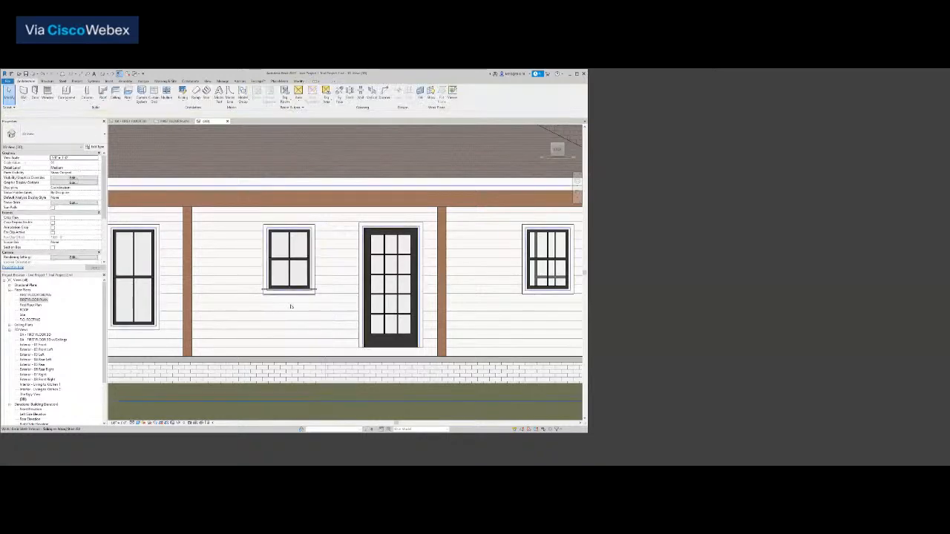
# Examine the rear porch windows up close in 3D, checking the sashes, trim and muntins.
pyautogui.scroll(-4, 291, 306)
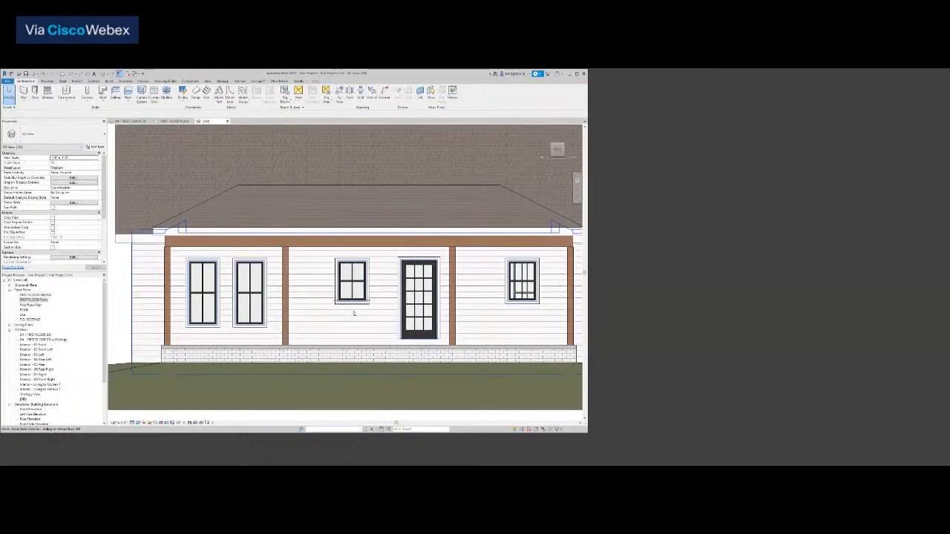
pyautogui.scroll(-3, 315, 324)
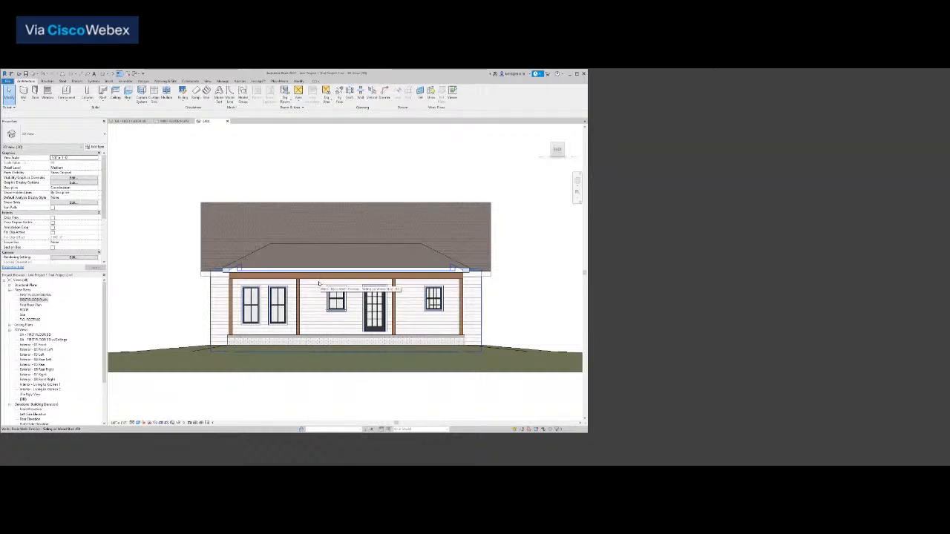
pyautogui.scroll(10, 326, 297)
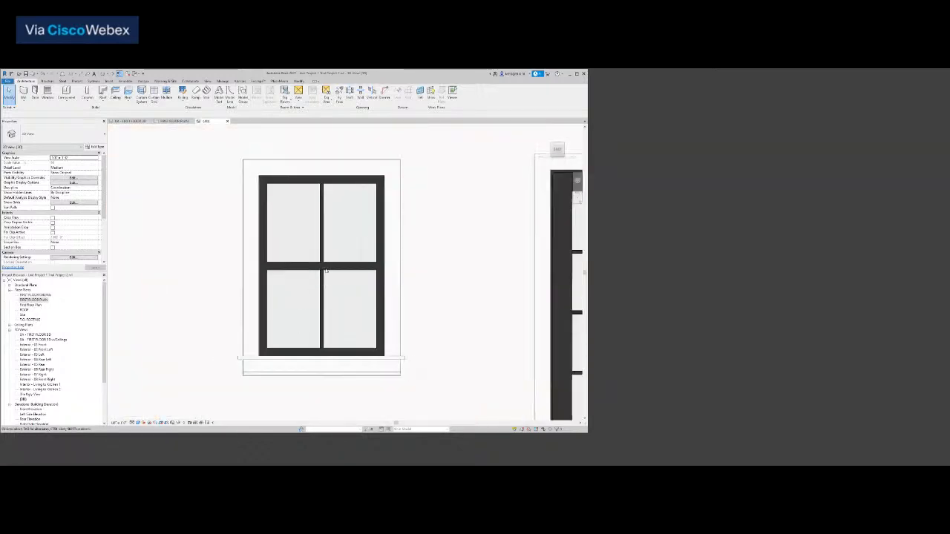
pyautogui.scroll(-4, 323, 293)
pyautogui.keyDown('shift'); pyautogui.moveTo(436, 264); pyautogui.dragTo(491, 217, button='middle'); pyautogui.keyUp('shift')
pyautogui.scroll(8, 446, 297)
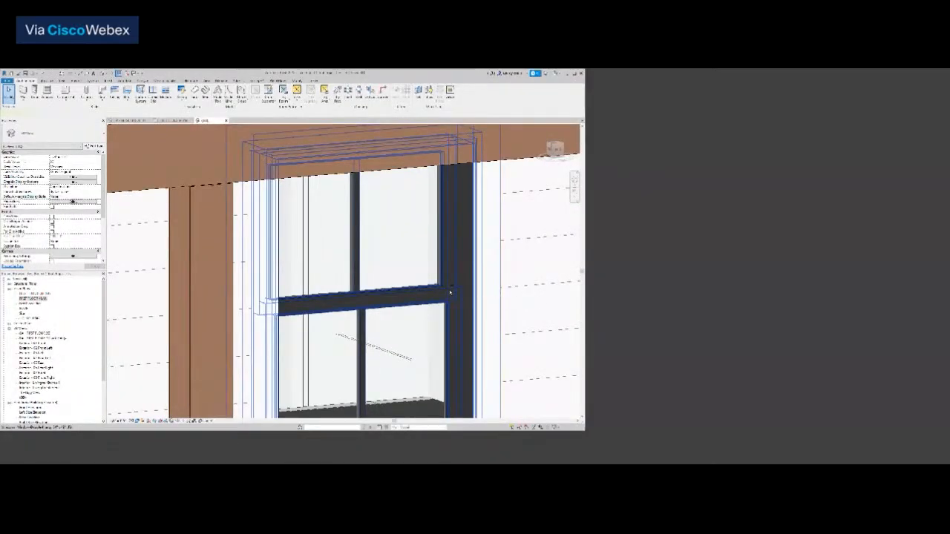
pyautogui.click(449, 292)
pyautogui.press('Escape')
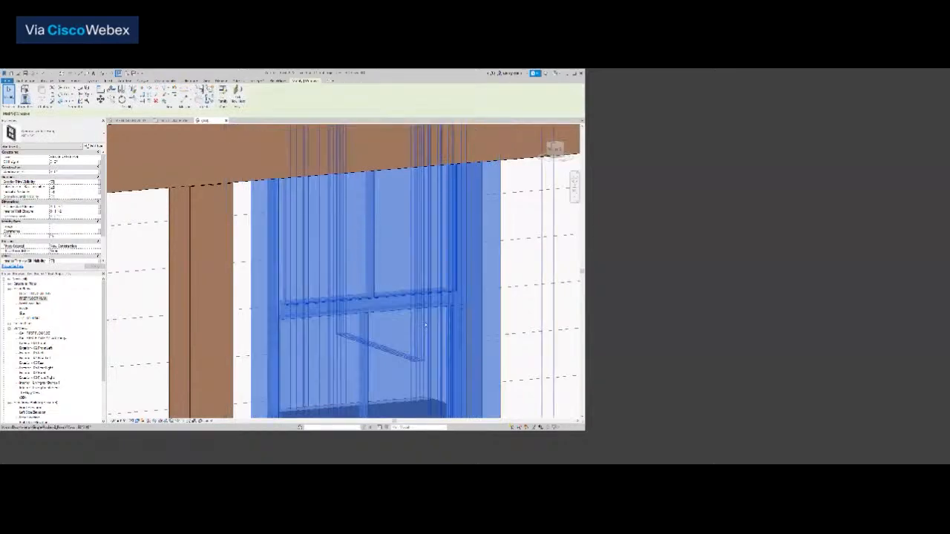
# Compare the laundry window with the other rear porch windows and door from near and far in the 3D view.
pyautogui.scroll(-6, 418, 343)
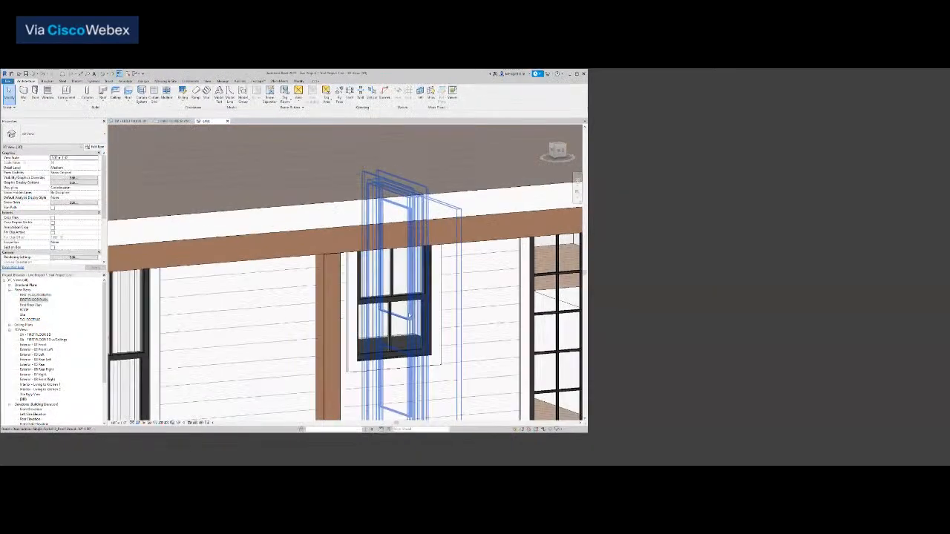
pyautogui.scroll(-5, 401, 332)
pyautogui.scroll(-4, 399, 333)
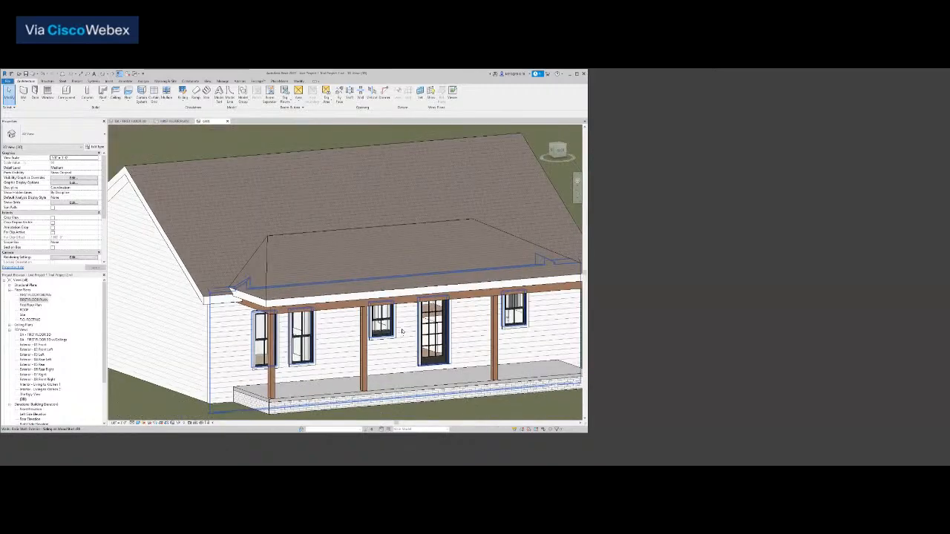
pyautogui.scroll(7, 519, 317)
pyautogui.scroll(-4, 513, 266)
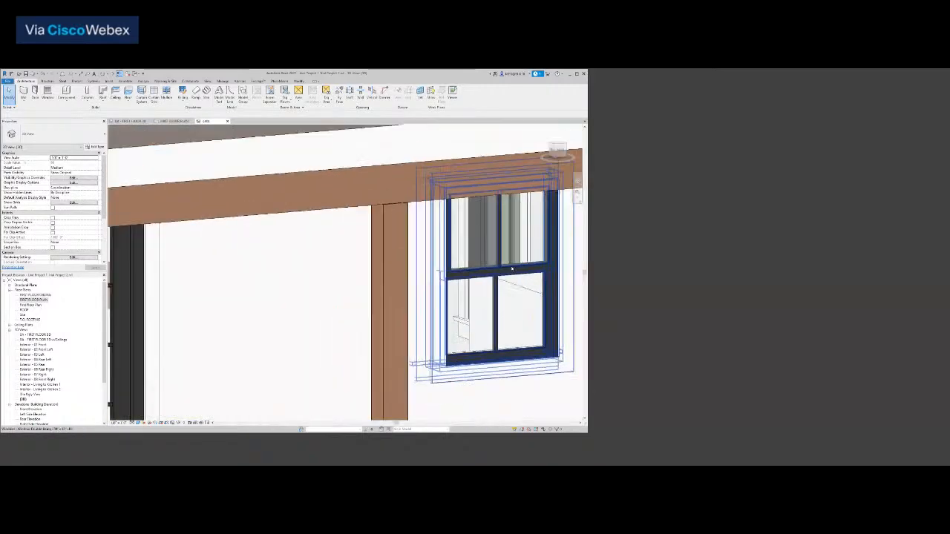
pyautogui.moveTo(154, 291); pyautogui.dragTo(206, 288, button='middle')
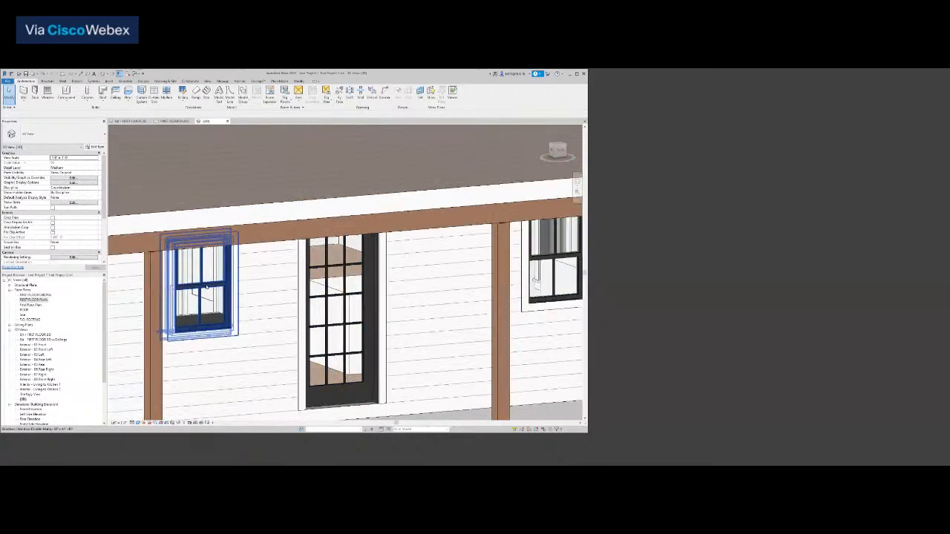
pyautogui.scroll(-3, 207, 288)
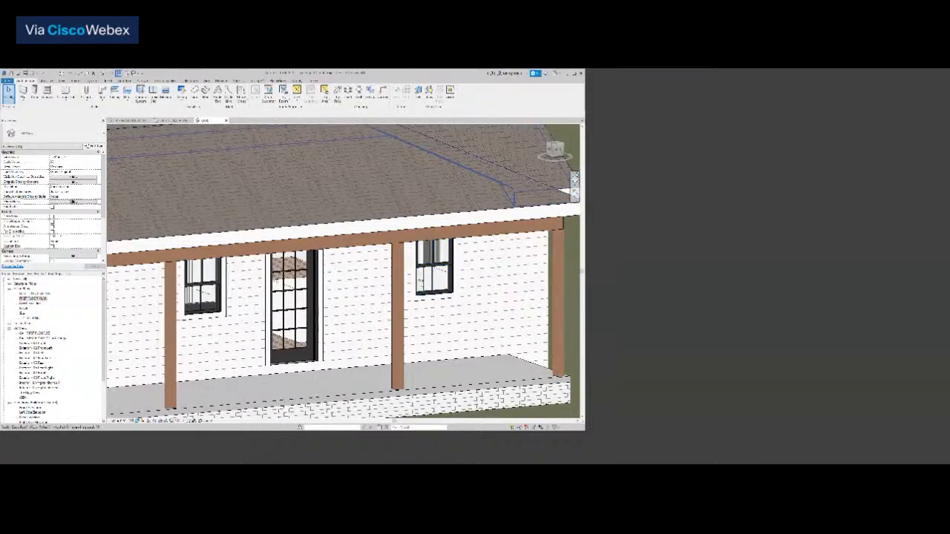
pyautogui.moveTo(555, 151); pyautogui.dragTo(565, 165)
# In the first floor plan, extend the rear wall's opening dimension string to the laundry window's centre and the wall beside the dryer.
pyautogui.click(179, 120)
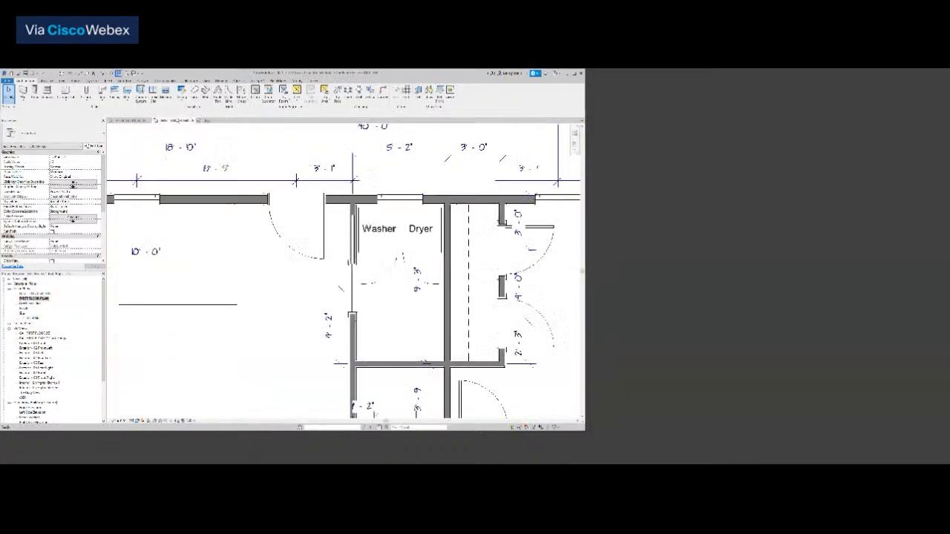
pyautogui.moveTo(391, 194); pyautogui.dragTo(399, 236, button='middle')
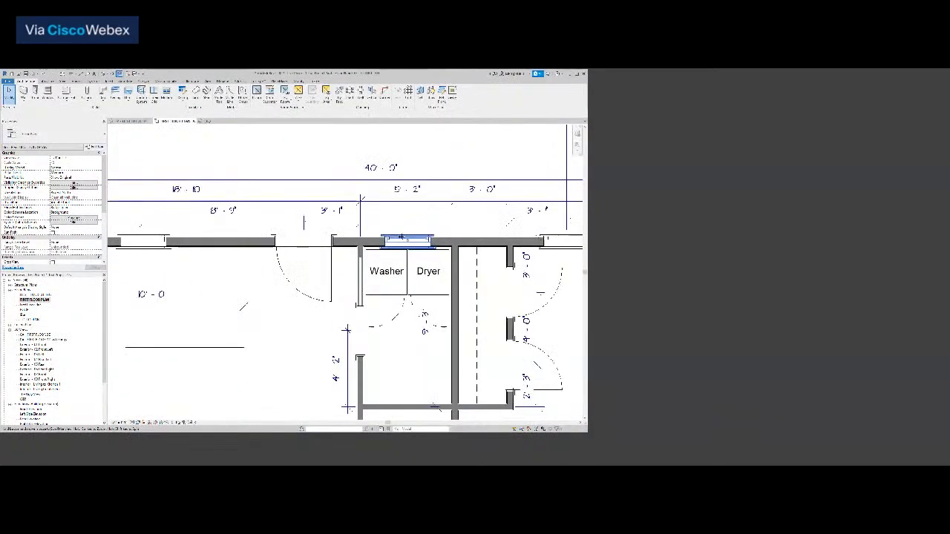
pyautogui.scroll(2, 399, 234)
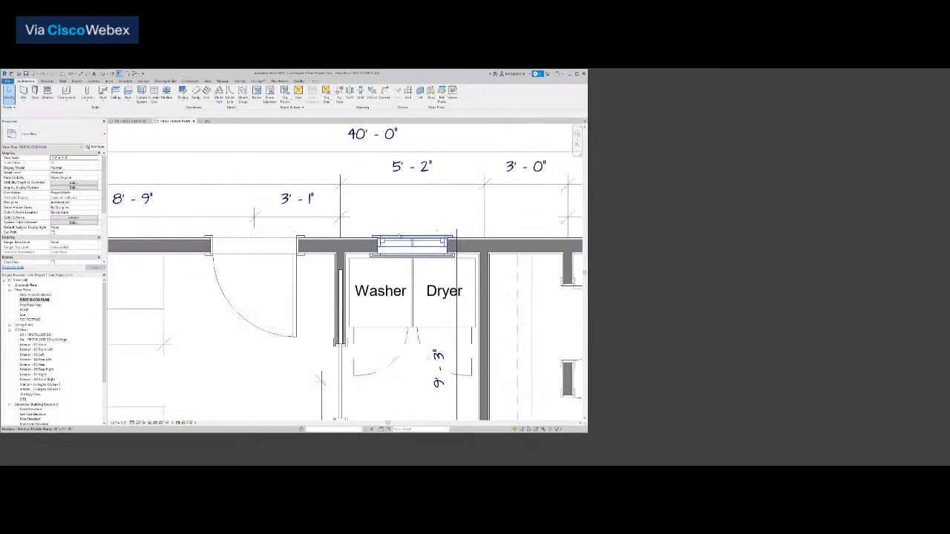
pyautogui.click(321, 216)
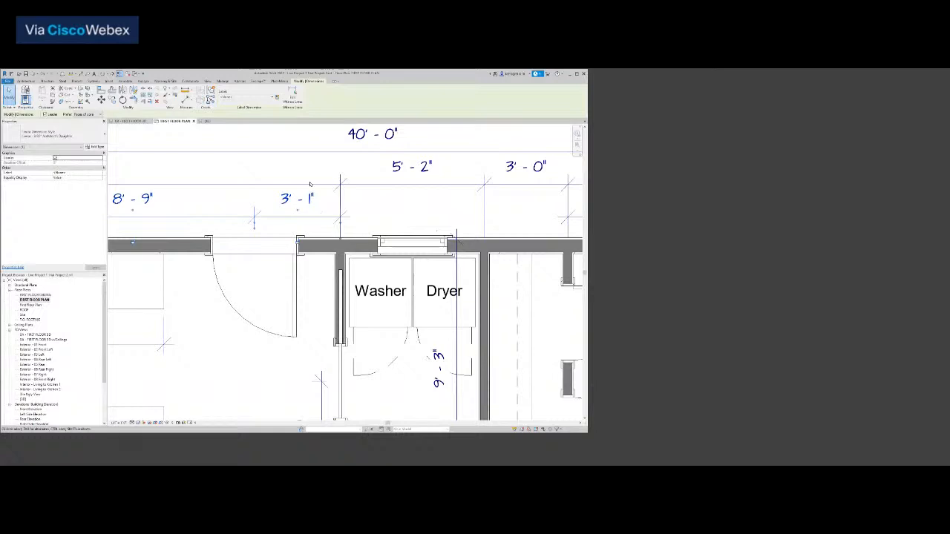
pyautogui.click(295, 94)
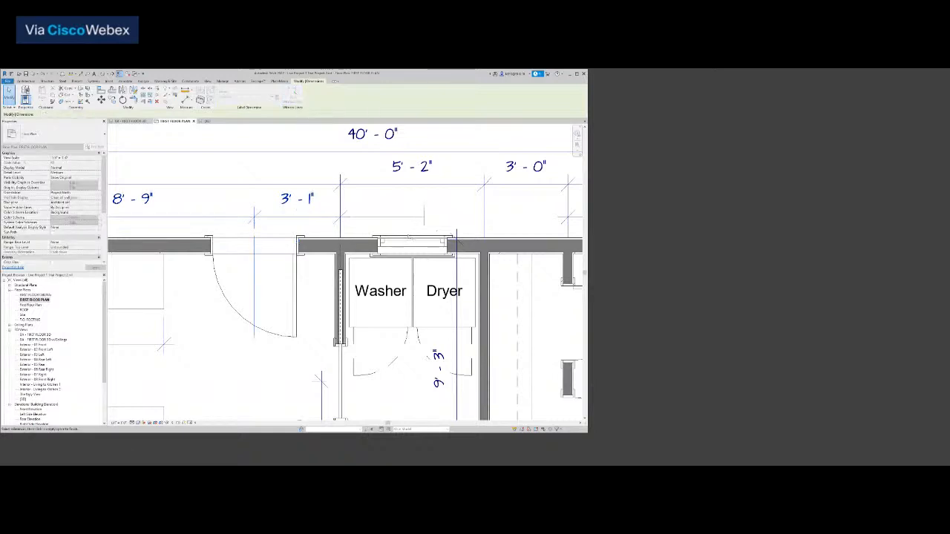
pyautogui.click(416, 248)
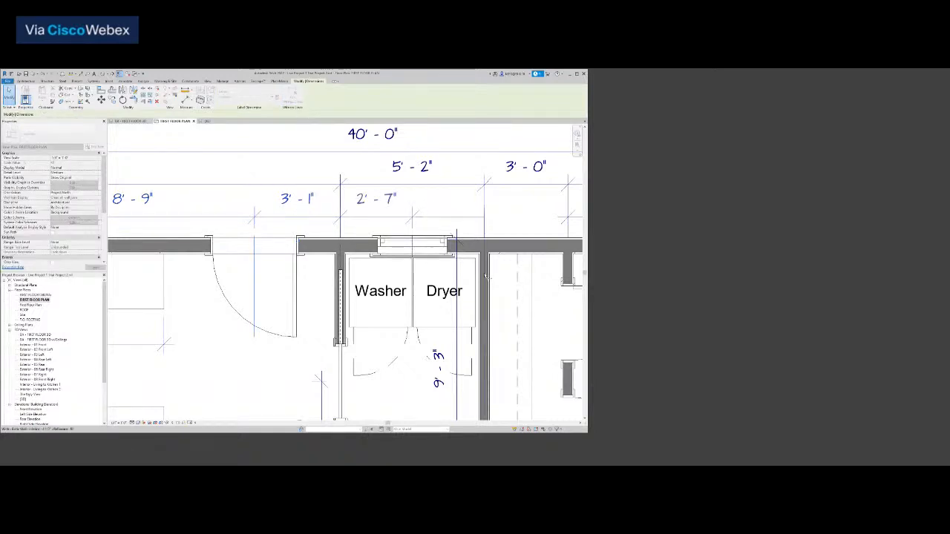
pyautogui.click(460, 228)
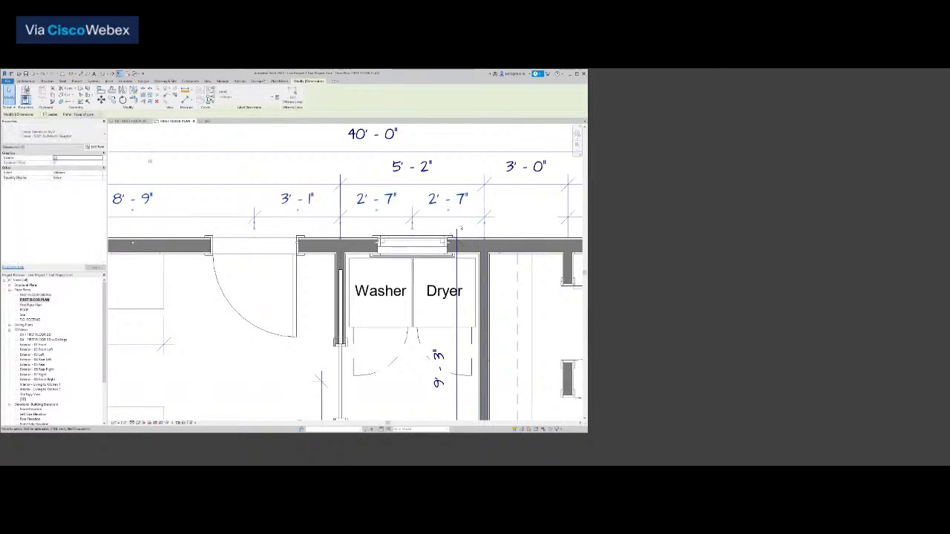
pyautogui.scroll(-2, 461, 228)
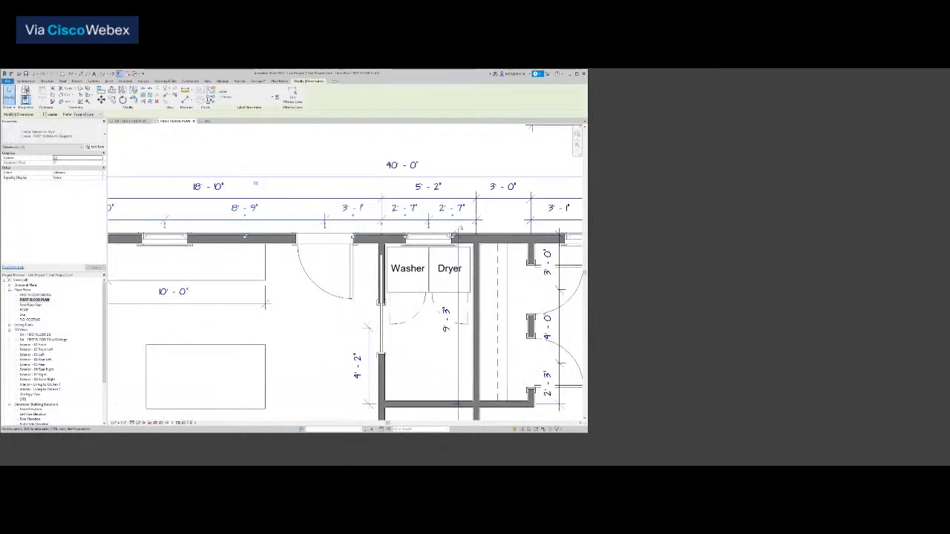
pyautogui.press('Escape')
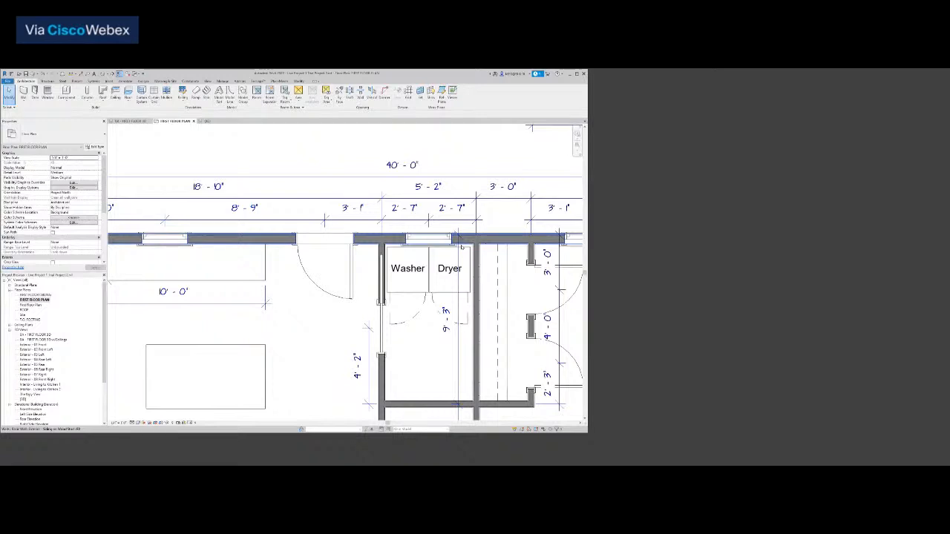
# Review the washer, dryer and remaining floor space of the laundry room in plan and save the project.
pyautogui.moveTo(411, 374); pyautogui.dragTo(415, 319, button='middle')
pyautogui.scroll(-2, 410, 315)
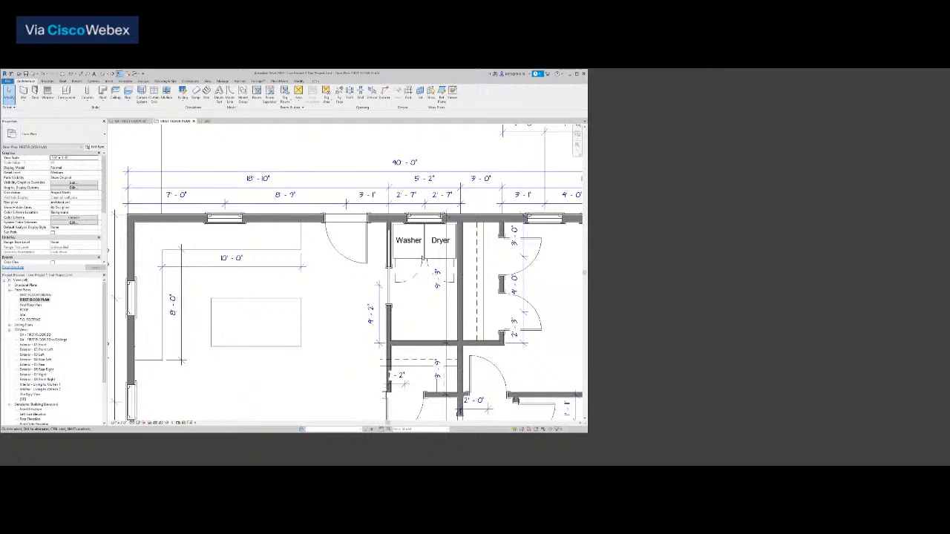
pyautogui.scroll(4, 422, 258)
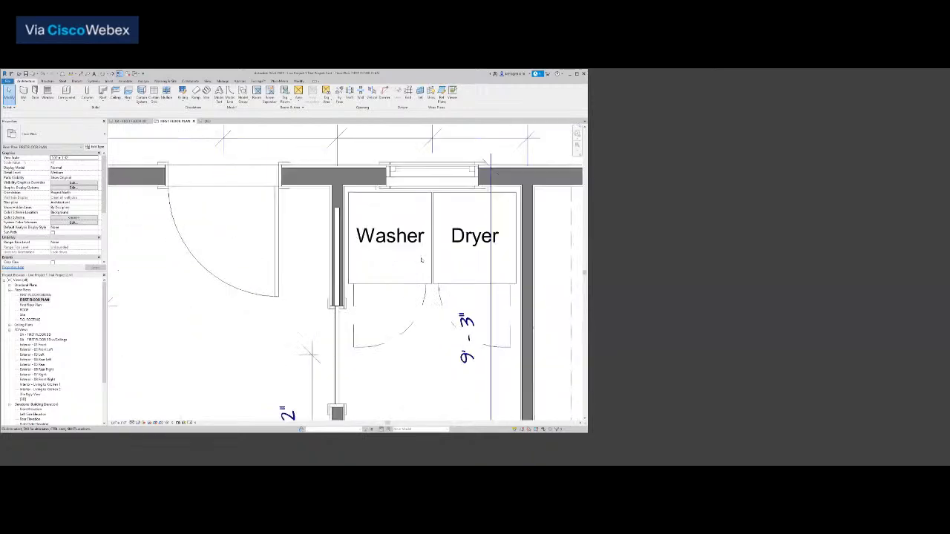
pyautogui.scroll(-1, 420, 280)
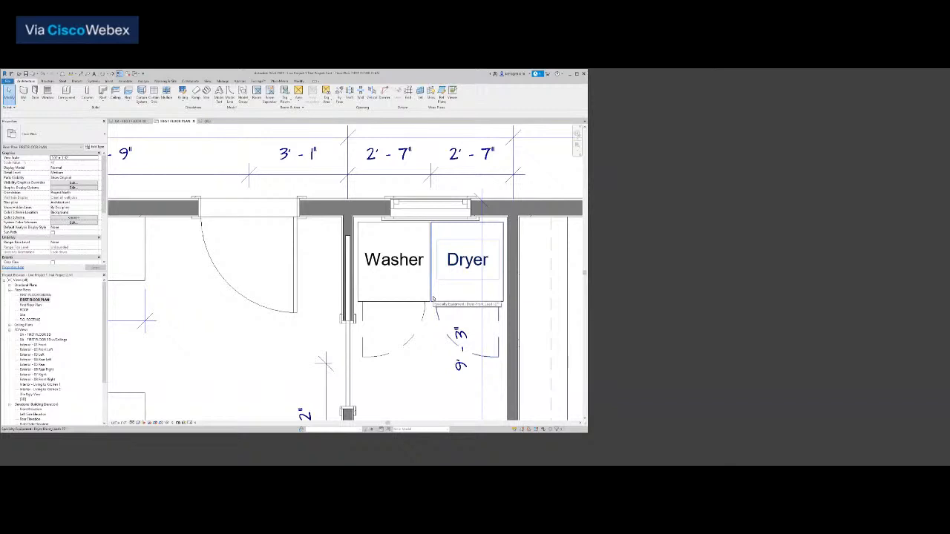
pyautogui.scroll(-3, 434, 299)
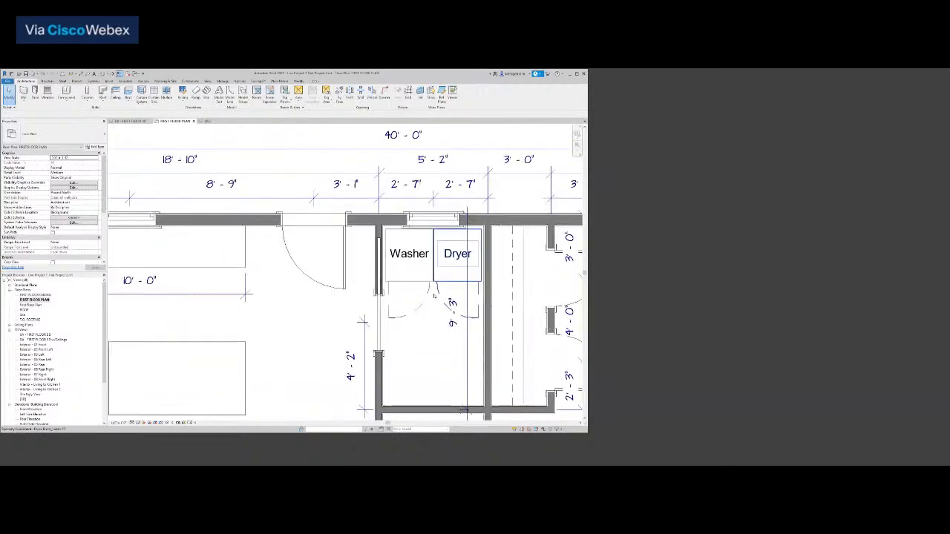
pyautogui.scroll(2, 434, 296)
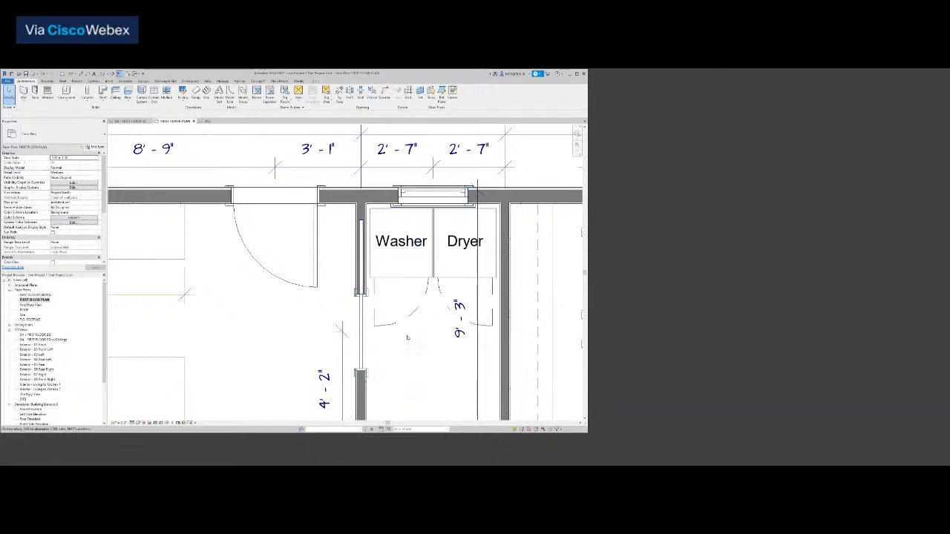
pyautogui.scroll(-3, 407, 302)
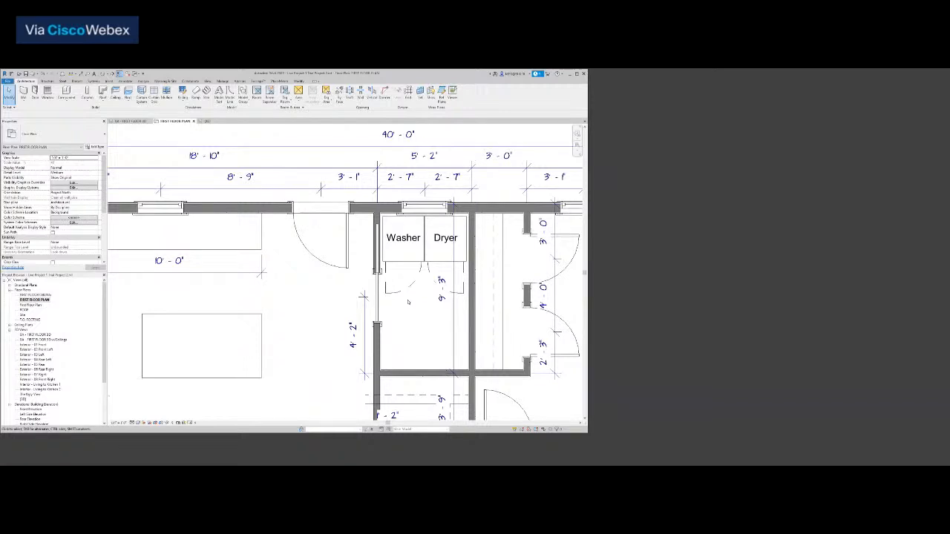
pyautogui.scroll(-3, 408, 302)
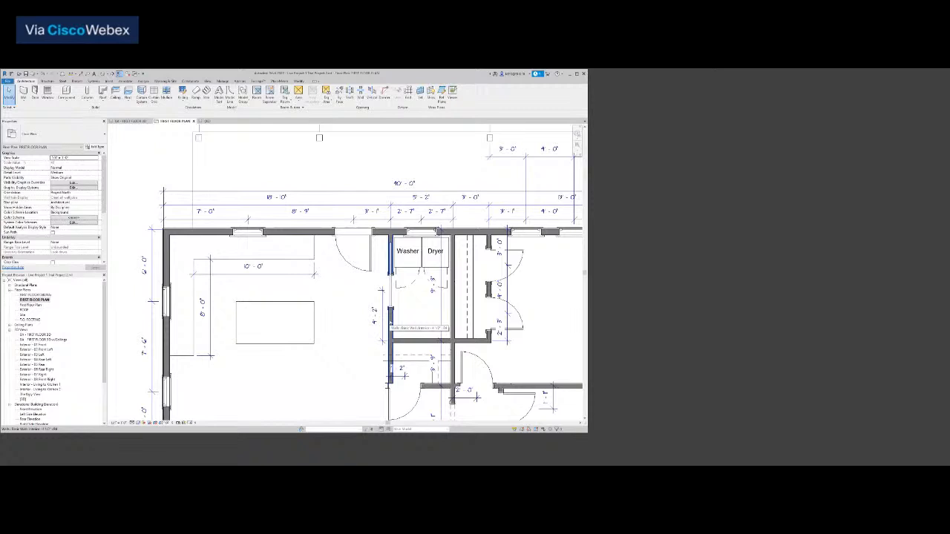
pyautogui.scroll(2, 401, 300)
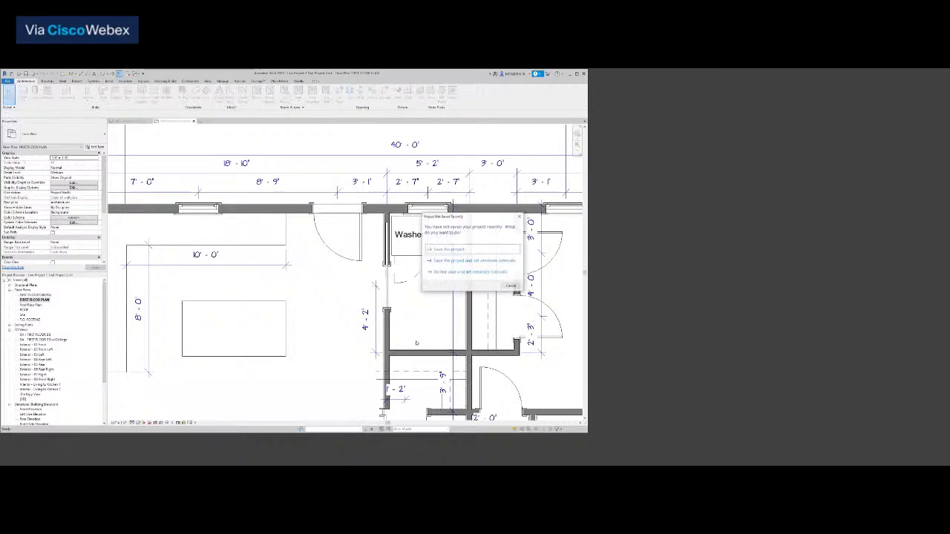
pyautogui.click(437, 249)
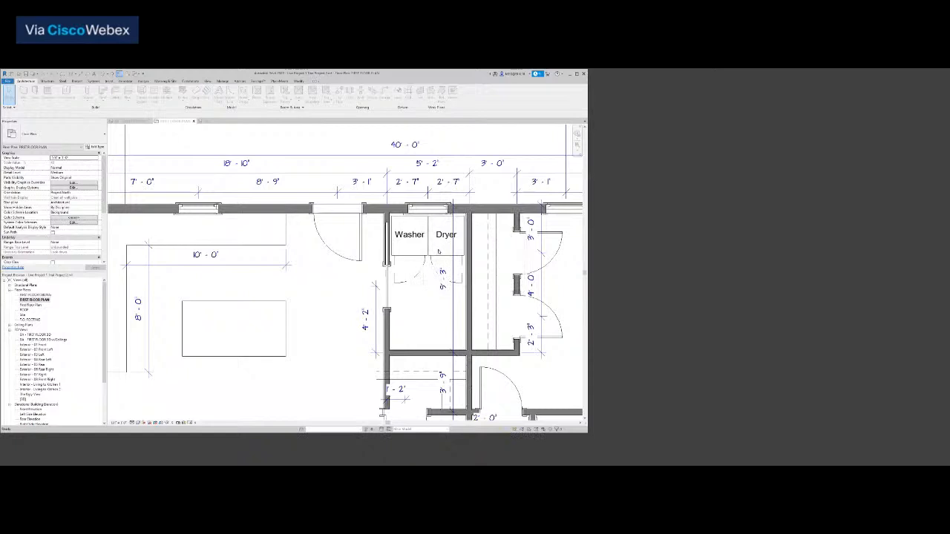
# Sketch a trial 2' detail line into the laundry room from the wall opposite the washer and dryer.
pyautogui.press('d')
pyautogui.press('l')
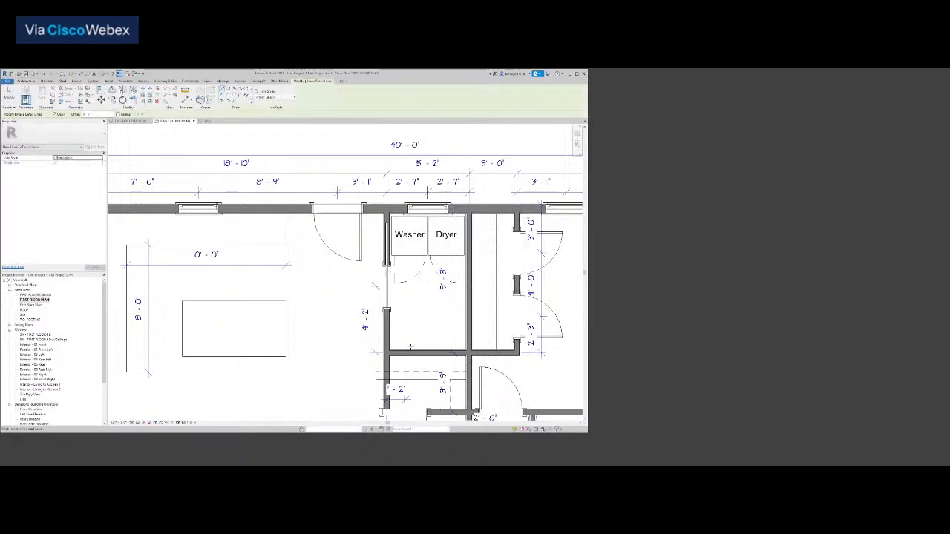
pyautogui.click(409, 350)
pyautogui.write('2')
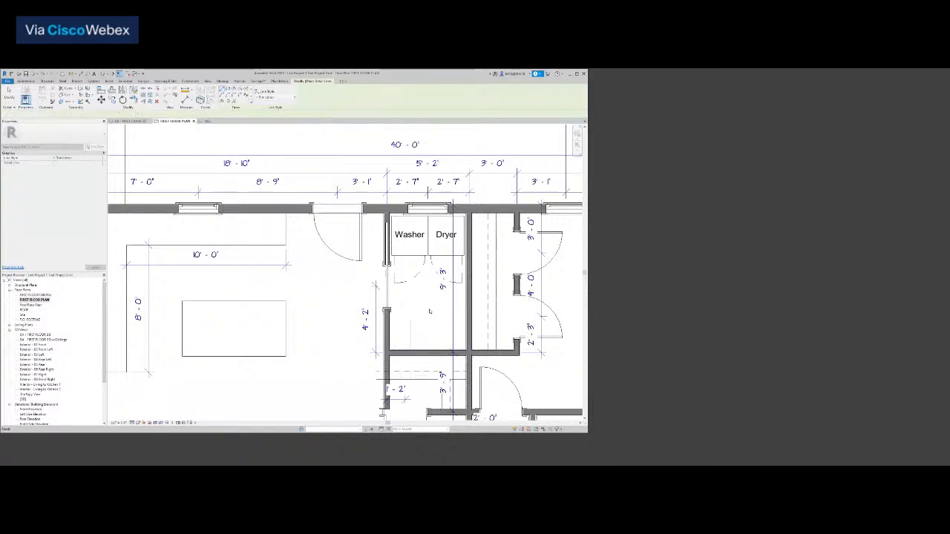
pyautogui.press('Escape')
pyautogui.press('Escape')
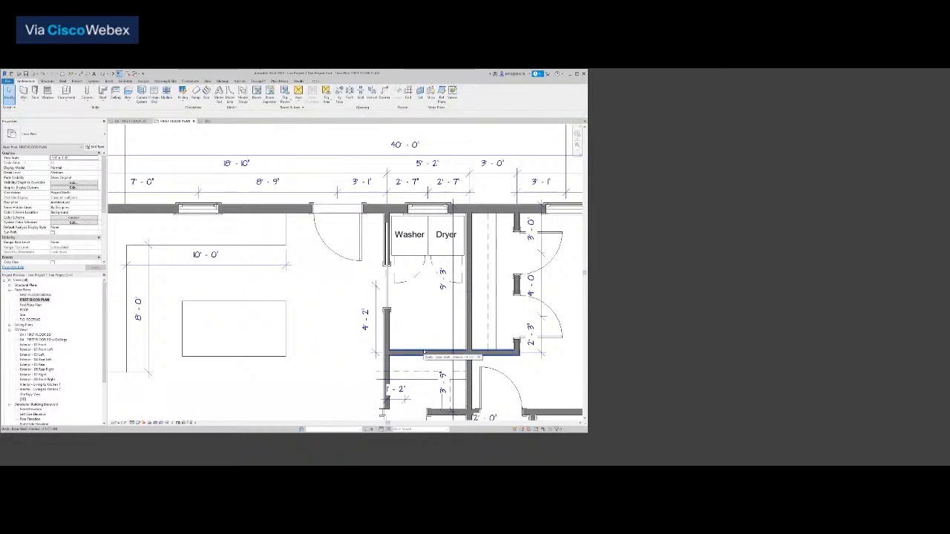
# Switch to the first floor 3D cutaway and face the laundry room's empty wall opposite the washer and dryer.
pyautogui.click(130, 121)
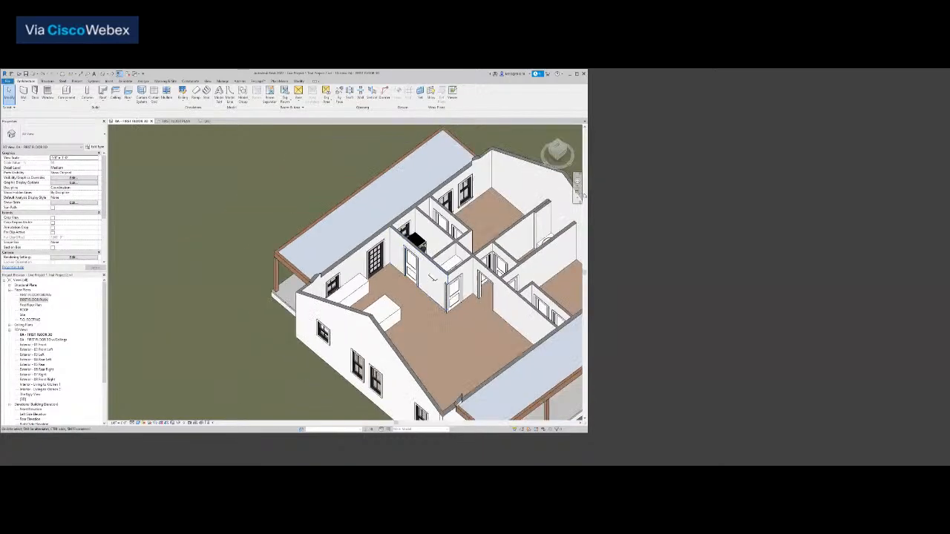
pyautogui.moveTo(564, 151); pyautogui.dragTo(475, 259)
pyautogui.scroll(5, 408, 300)
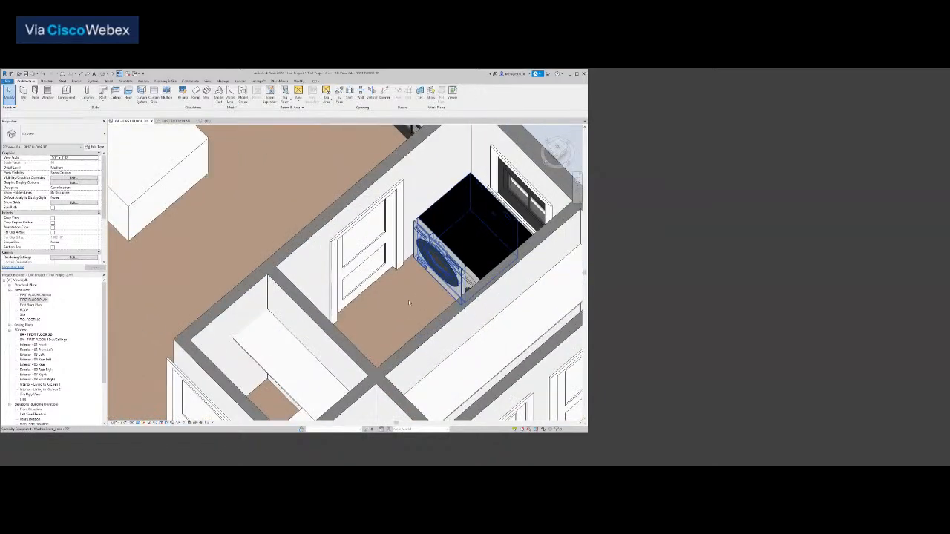
pyautogui.scroll(-4, 408, 300)
pyautogui.scroll(-1, 449, 265)
pyautogui.keyDown('shift'); pyautogui.moveTo(449, 265); pyautogui.dragTo(401, 194, button='middle'); pyautogui.keyUp('shift')
pyautogui.scroll(-2, 438, 302)
pyautogui.moveTo(446, 365); pyautogui.dragTo(424, 285, button='middle')
pyautogui.scroll(3, 416, 273)
# Create an in-place model in the Casework category, accepting the default name.
pyautogui.click(66, 95)
pyautogui.click(72, 123)
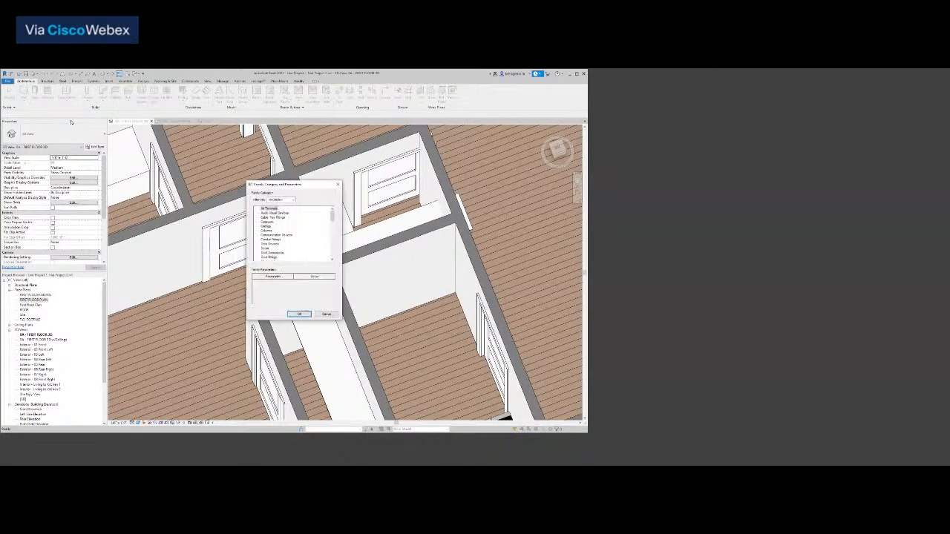
pyautogui.click(272, 227)
pyautogui.press('Return')
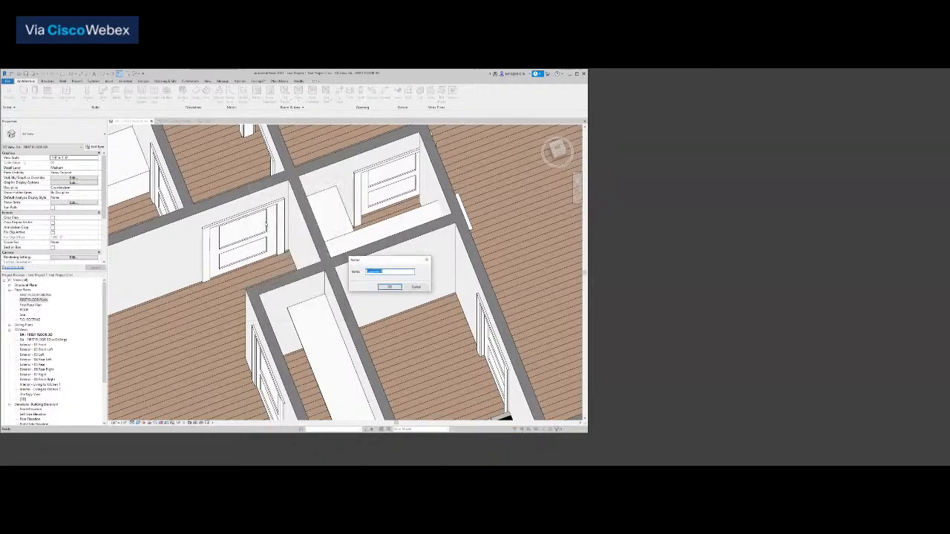
pyautogui.click(389, 287)
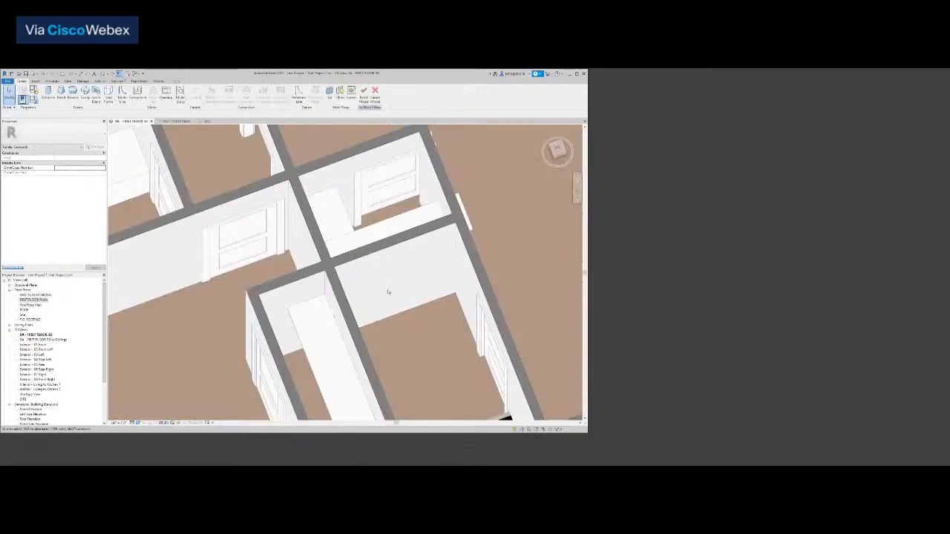
# Start an extrusion for the casework and assign it the Paint - White material.
pyautogui.click(49, 94)
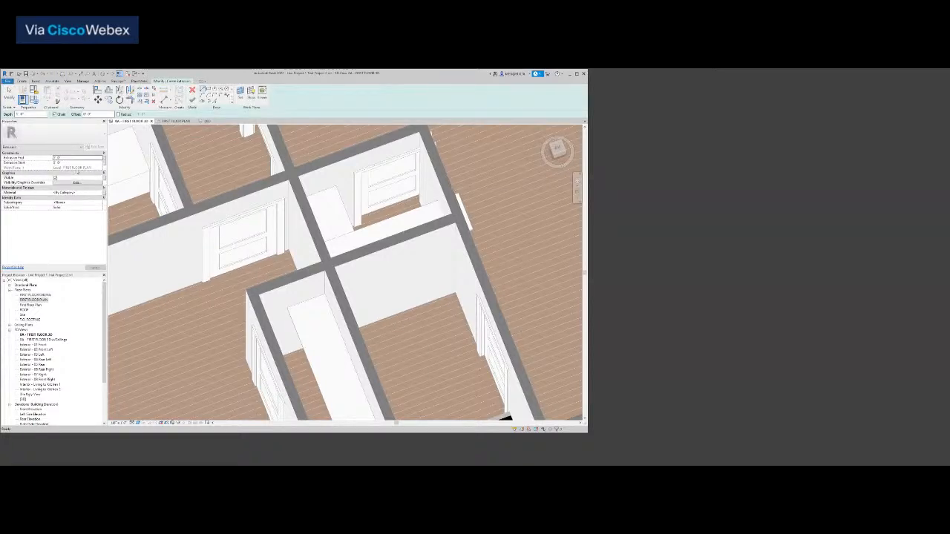
pyautogui.click(87, 193)
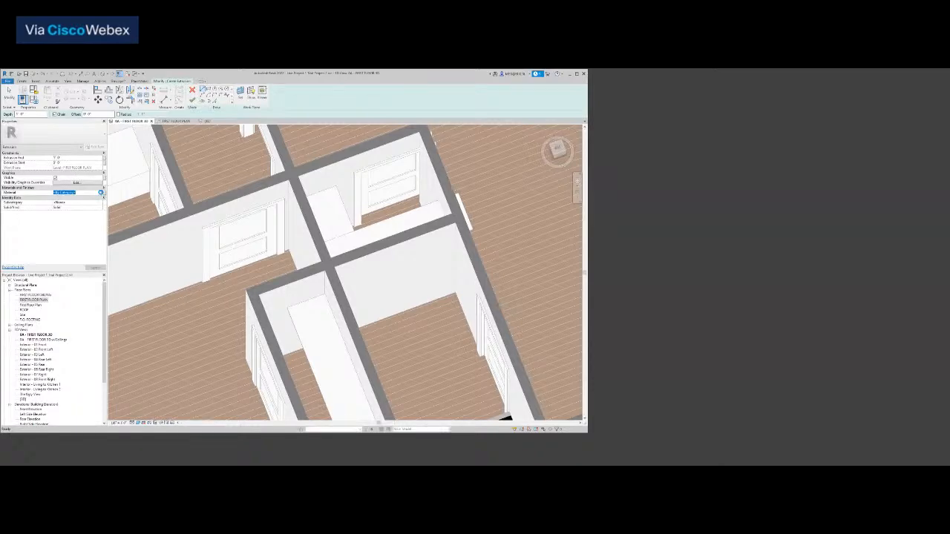
pyautogui.click(101, 193)
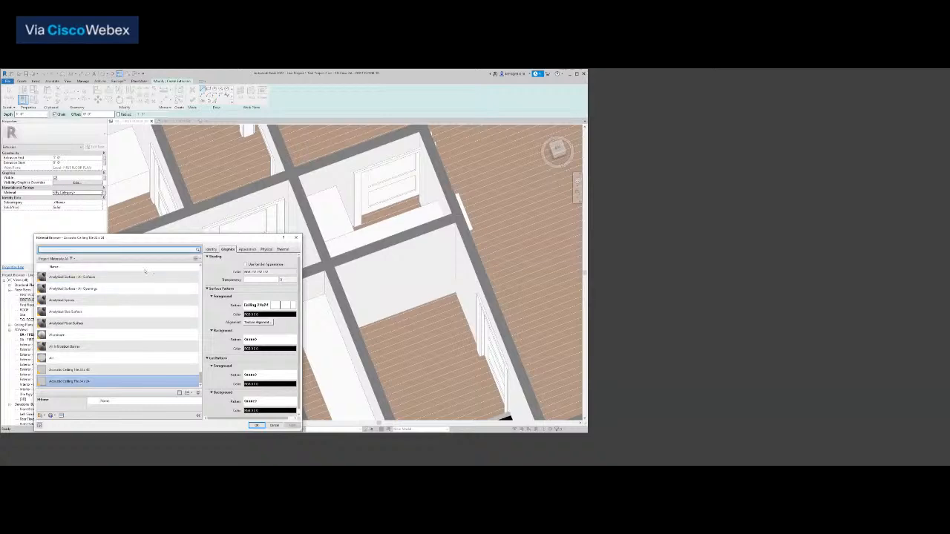
pyautogui.scroll(1, 98, 275)
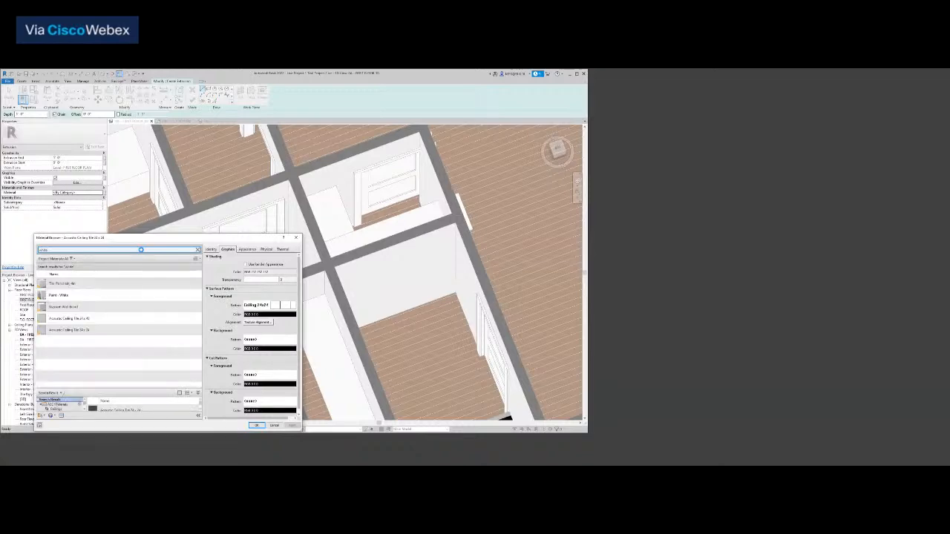
pyautogui.click(139, 295)
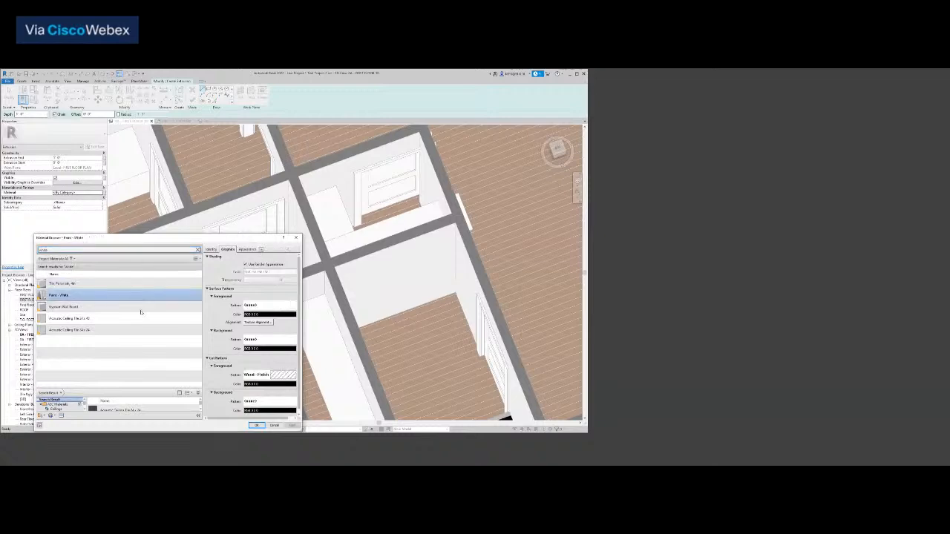
pyautogui.click(255, 426)
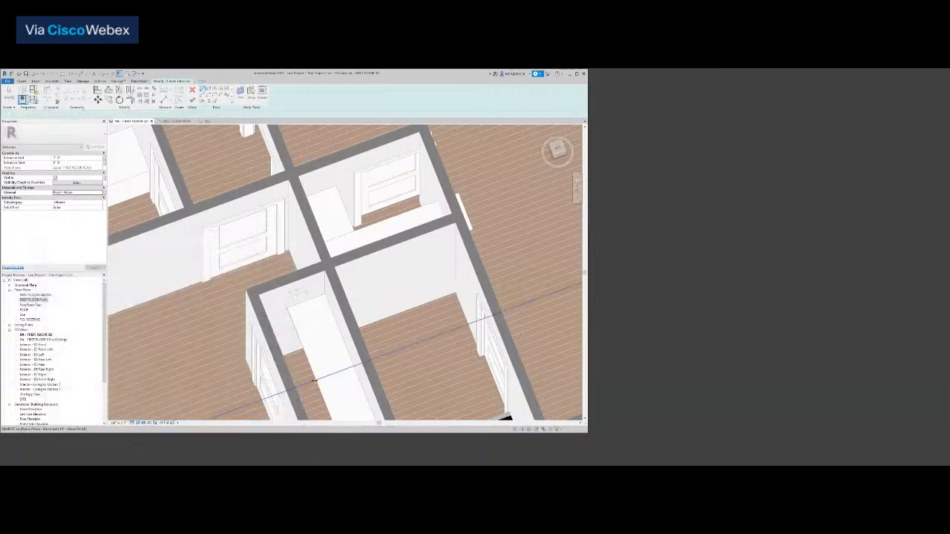
# Sketch the casework profile 2' deep along the laundry room's empty wall, trimmed between the side walls, and finish the extrusion.
pyautogui.click(216, 102)
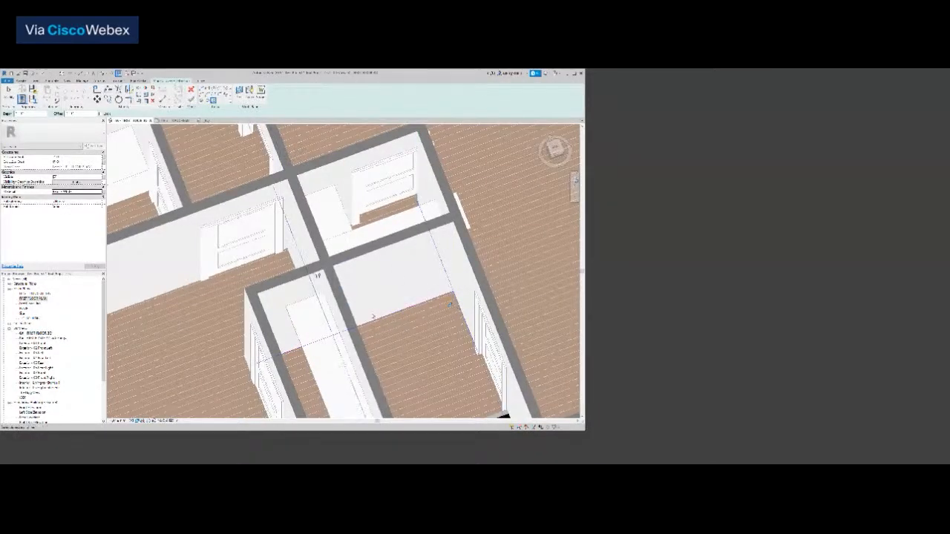
pyautogui.click(374, 317)
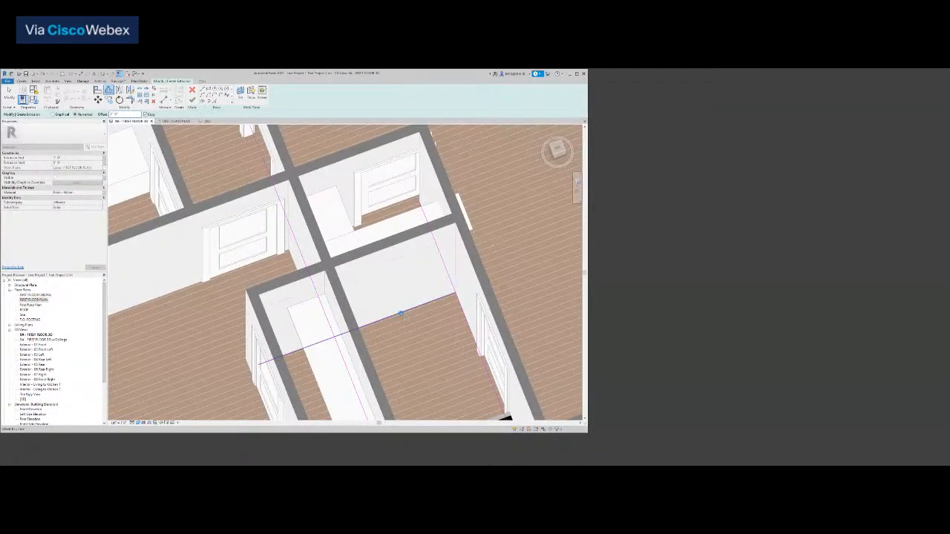
pyautogui.click(401, 312)
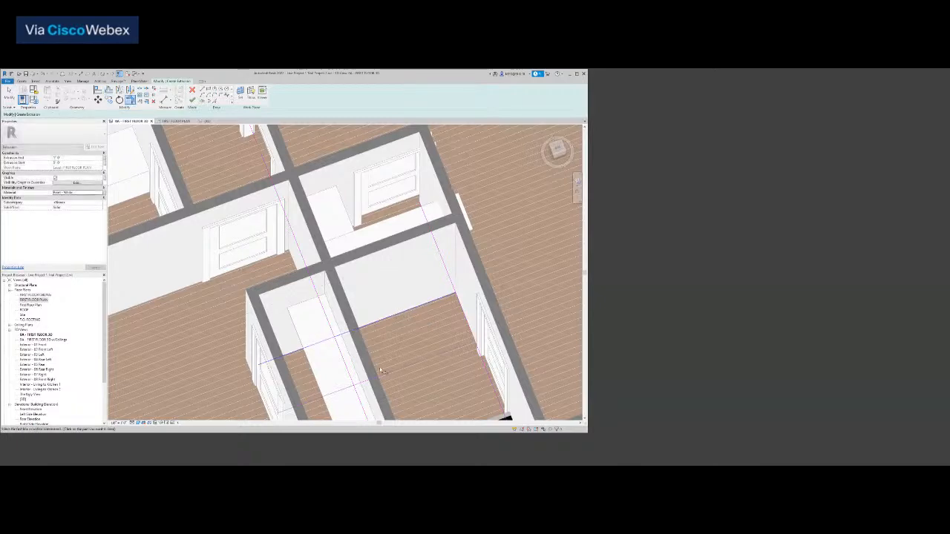
pyautogui.click(346, 339)
pyautogui.click(459, 305)
pyautogui.click(465, 319)
pyautogui.click(451, 350)
pyautogui.scroll(-2, 454, 334)
pyautogui.click(193, 99)
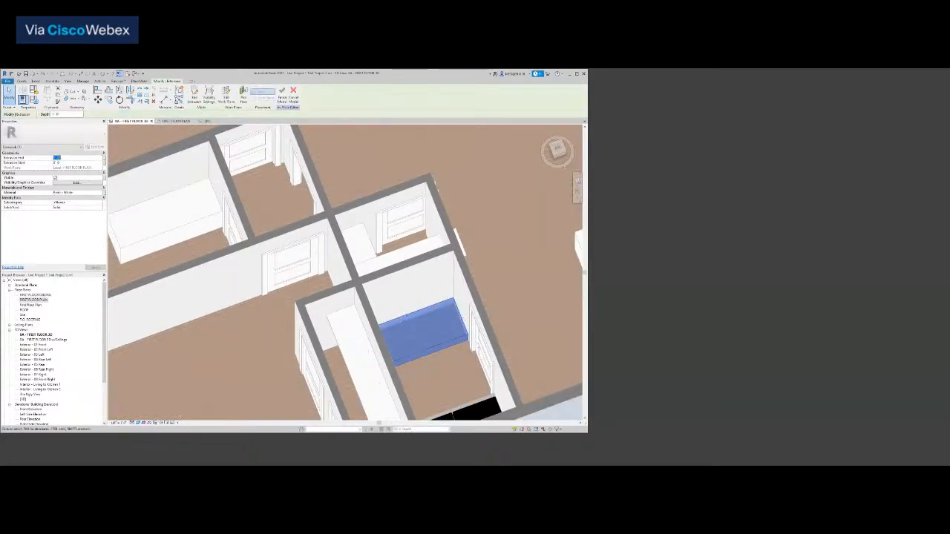
# Set the casework's extrusion end to 3' and finish the in-place model.
pyautogui.write('3')
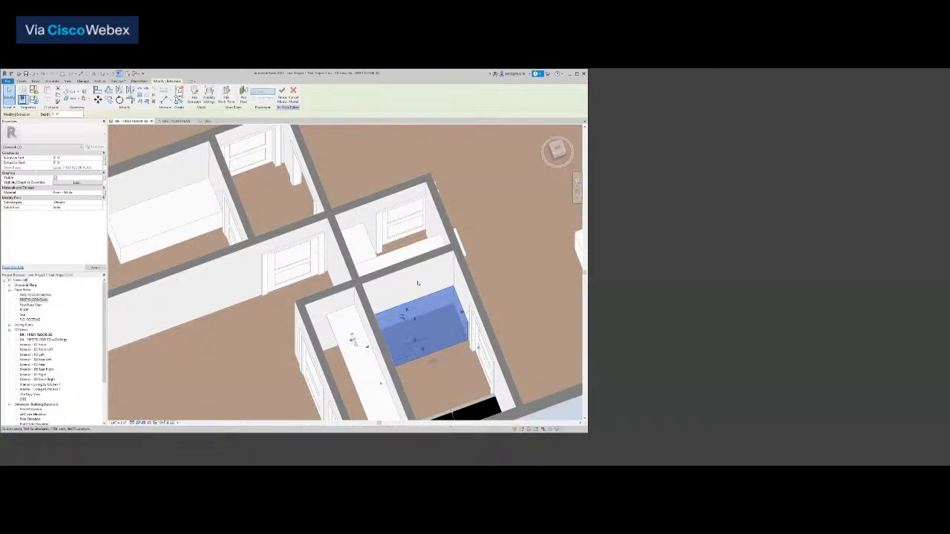
pyautogui.click(418, 283)
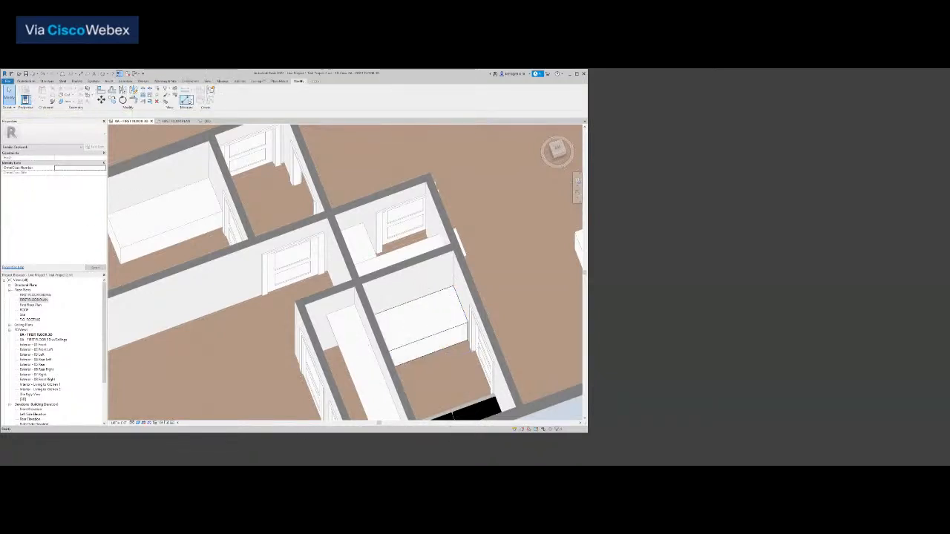
pyautogui.click(186, 99)
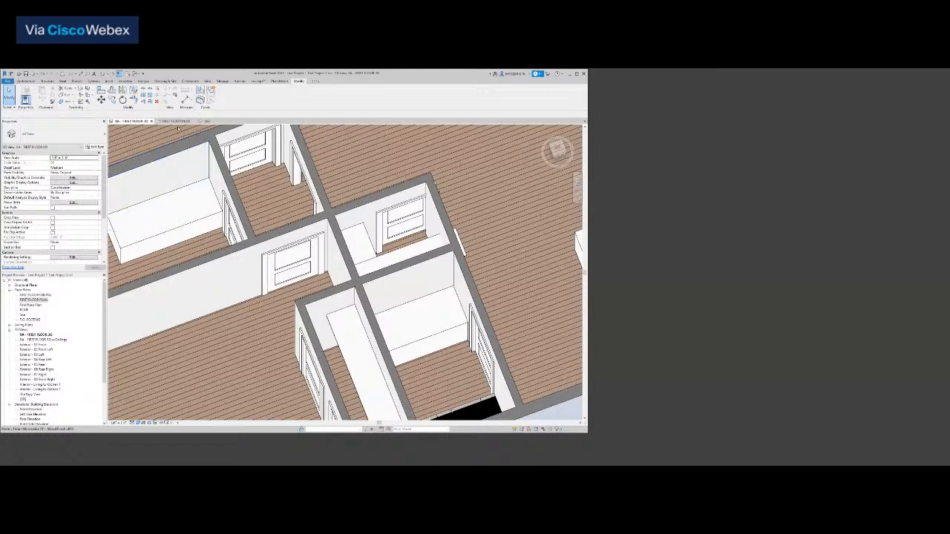
# Examine the laundry casework and the adjoining small closet in the first floor plan and from several sides in the 3D cutaway.
pyautogui.click(176, 121)
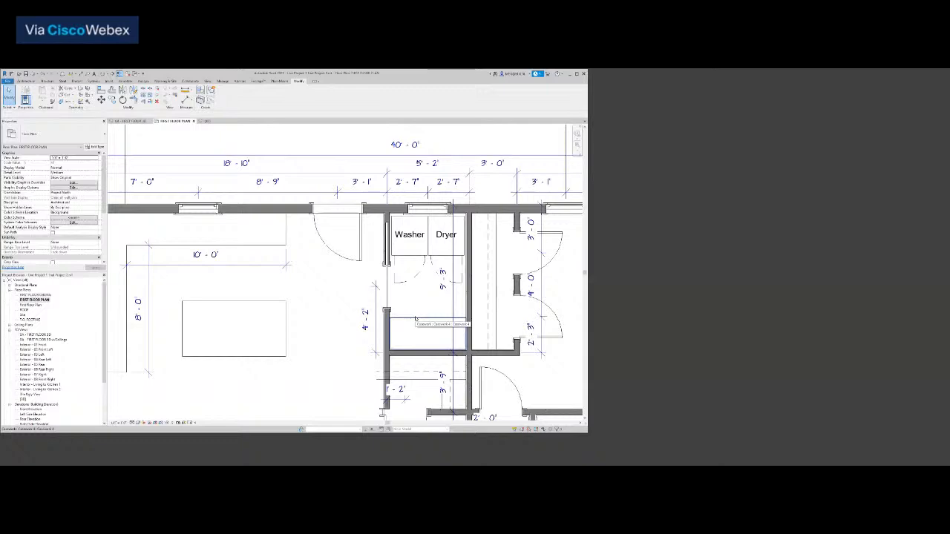
pyautogui.scroll(-5, 394, 340)
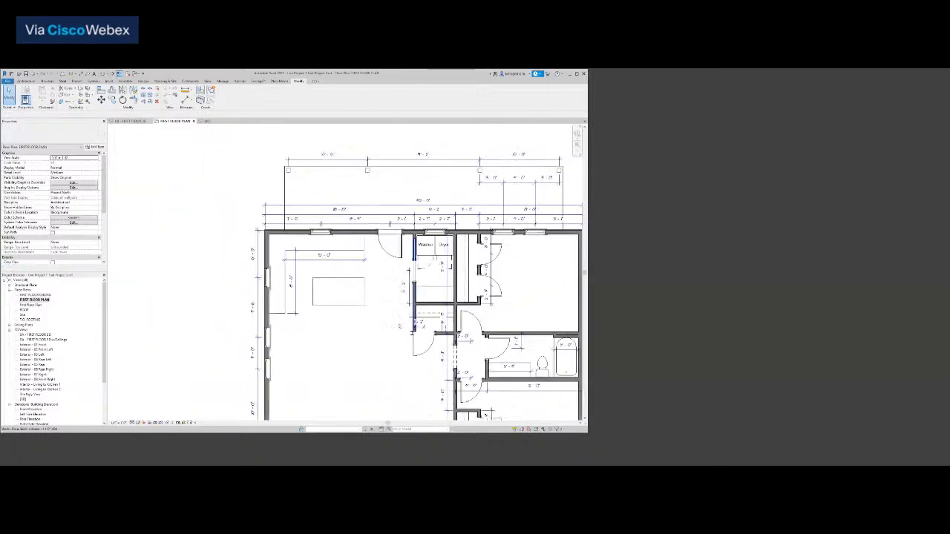
pyautogui.moveTo(394, 340); pyautogui.dragTo(380, 294, button='middle')
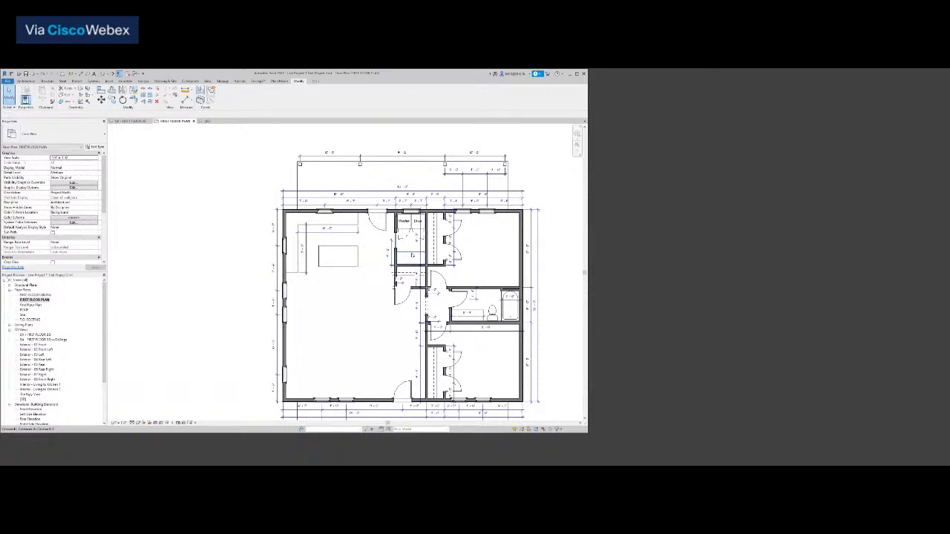
pyautogui.click(130, 121)
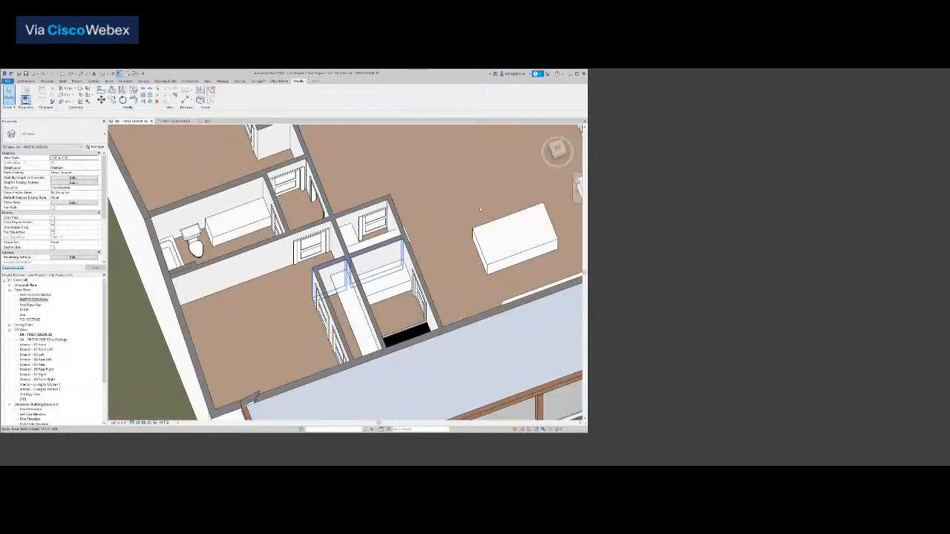
pyautogui.moveTo(559, 149); pyautogui.dragTo(445, 186)
pyautogui.scroll(-1, 433, 266)
pyautogui.moveTo(433, 266); pyautogui.dragTo(399, 274, button='middle')
pyautogui.scroll(-3, 399, 274)
pyautogui.scroll(3, 347, 273)
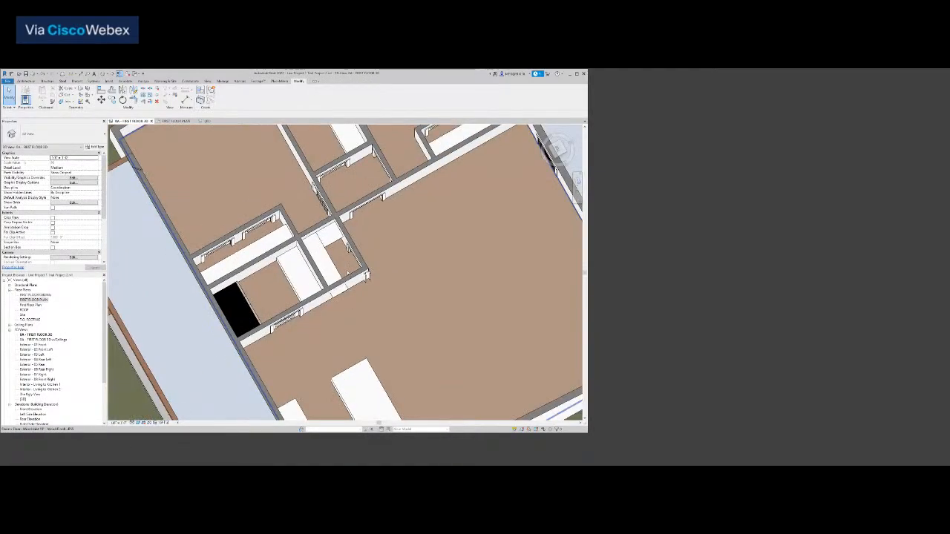
pyautogui.moveTo(557, 151); pyautogui.dragTo(406, 183)
pyautogui.scroll(-1, 256, 167)
pyautogui.moveTo(256, 167); pyautogui.dragTo(357, 271, button='middle')
pyautogui.scroll(1, 357, 267)
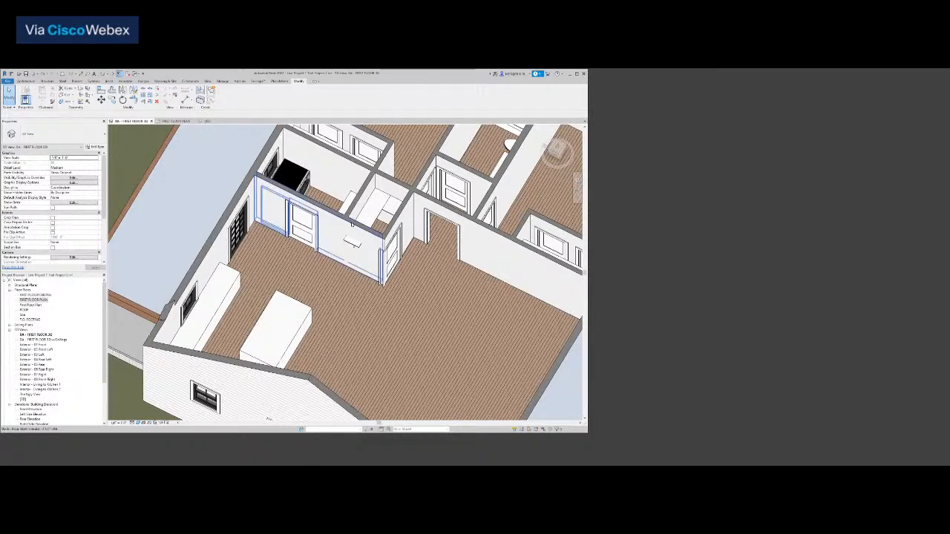
# In the first floor plan, shift the small closet's door below the laundry room, trying 2' from the side wall before setting 1' - 10".
pyautogui.click(175, 121)
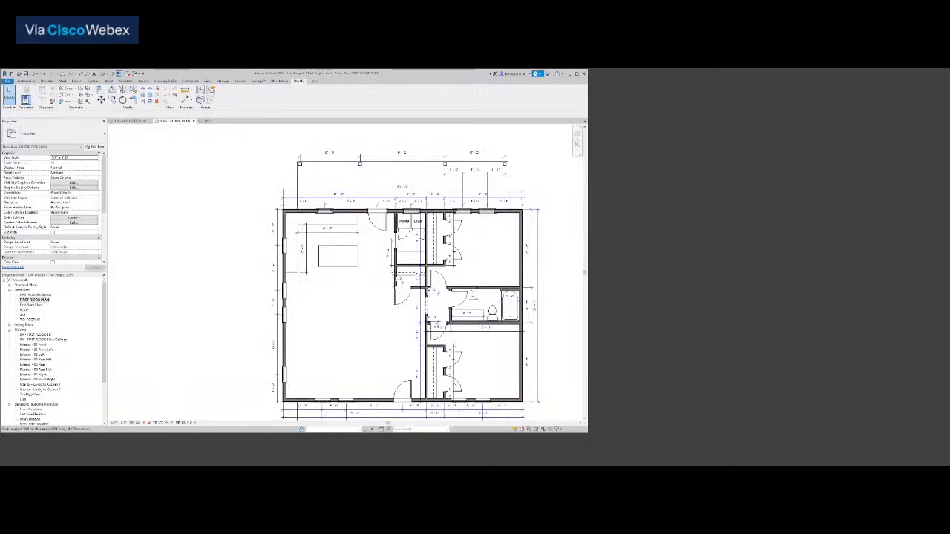
pyautogui.scroll(4, 409, 280)
pyautogui.click(379, 331)
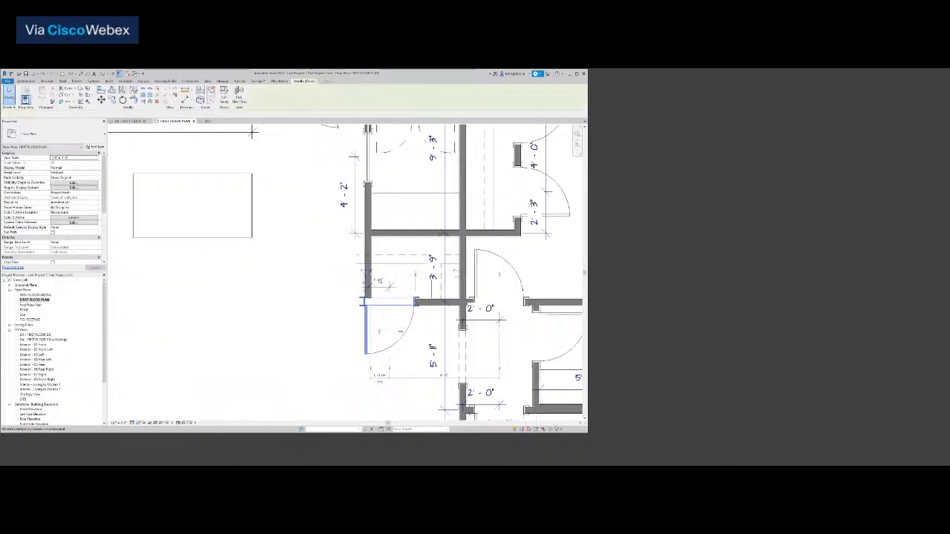
pyautogui.click(381, 282)
pyautogui.write('2')
pyautogui.press('Return')
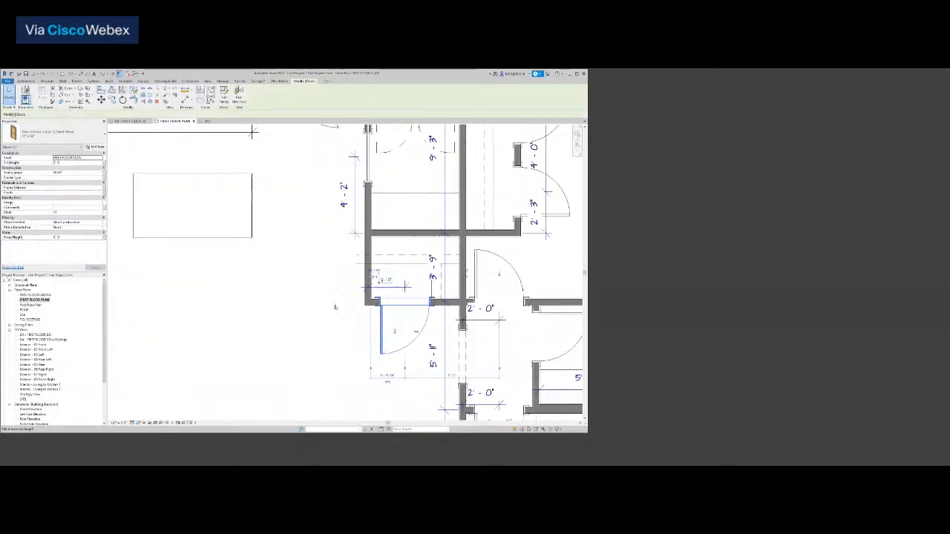
pyautogui.click(382, 279)
pyautogui.write("1' - 10")
pyautogui.press('Return')
pyautogui.click(356, 331)
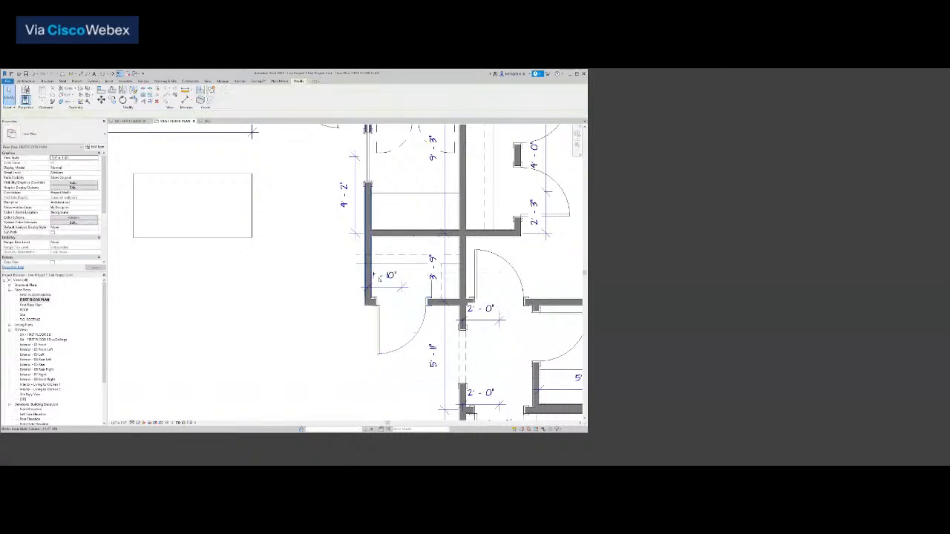
# Shorten the small closet's shelf and rod and its front line to the inner face of the side wall.
pyautogui.click(357, 239)
pyautogui.scroll(5, 357, 238)
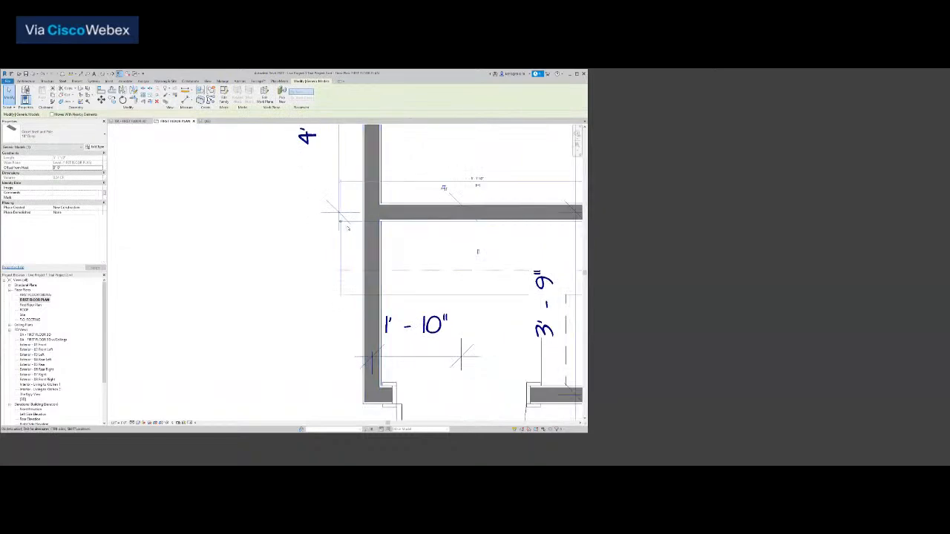
pyautogui.moveTo(341, 221); pyautogui.dragTo(383, 221)
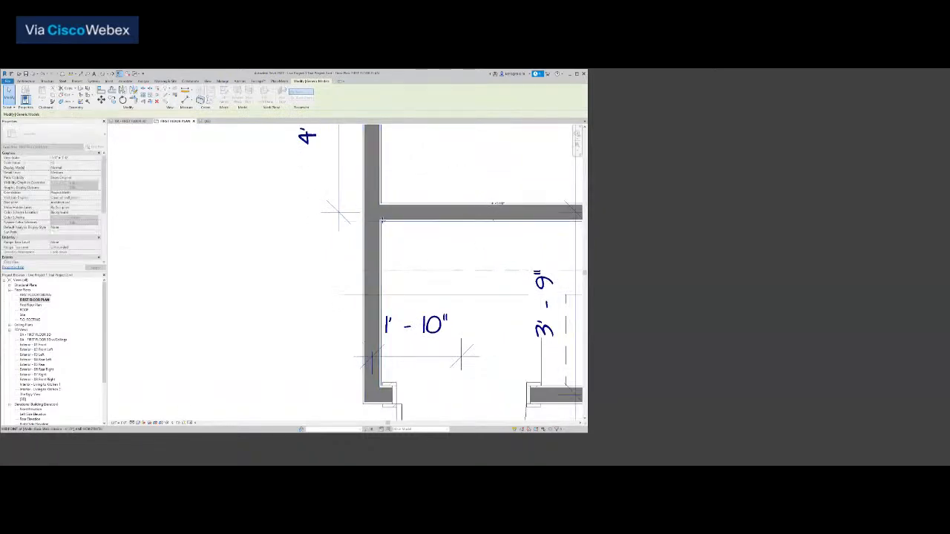
pyautogui.click(433, 294)
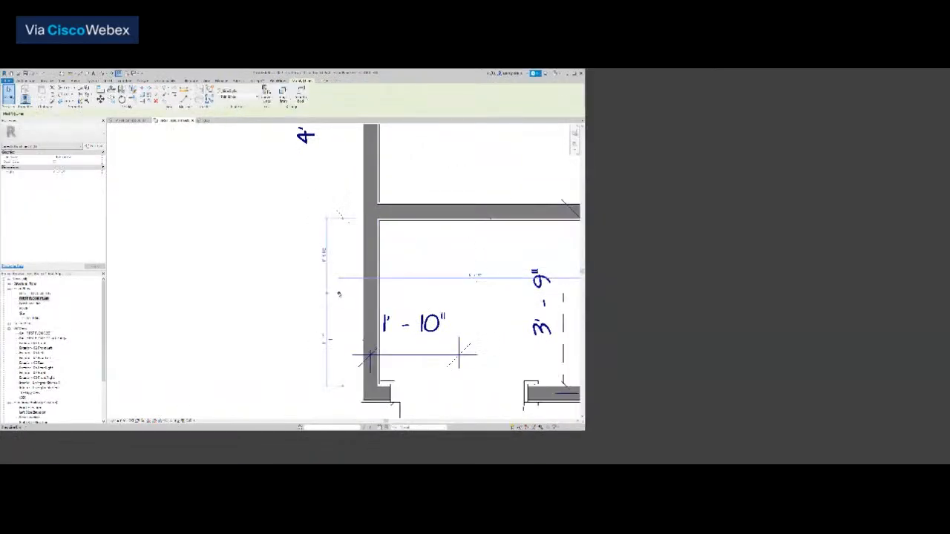
# Flip the small closet's door so it hinges on the opposite jamb.
pyautogui.scroll(-4, 335, 282)
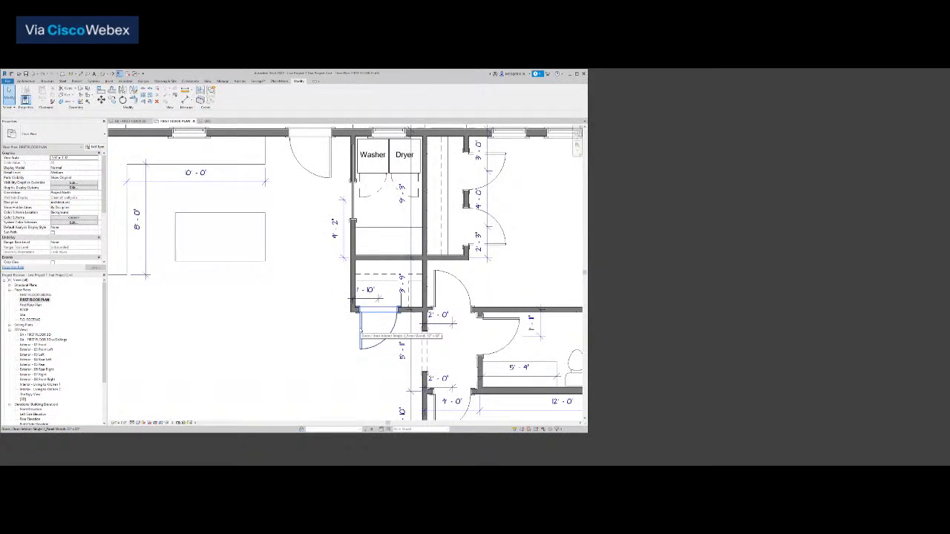
pyautogui.click(360, 331)
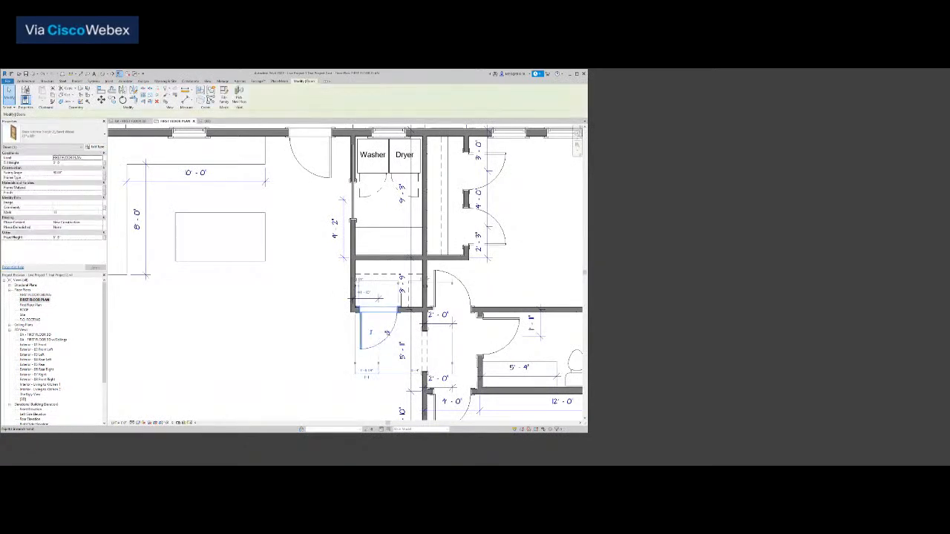
pyautogui.click(303, 335)
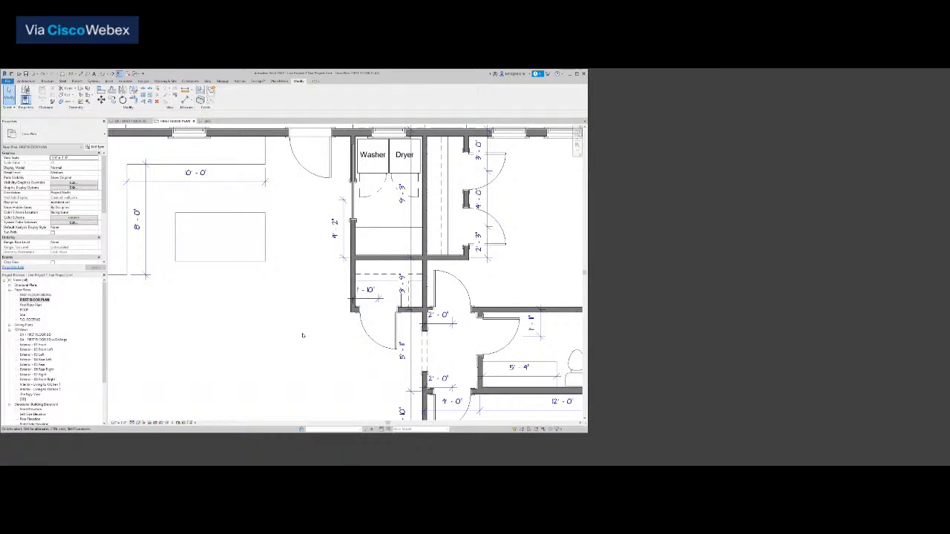
# Open the Autodesk family library and replace the existing search term with "fridge".
pyautogui.scroll(-2, 303, 336)
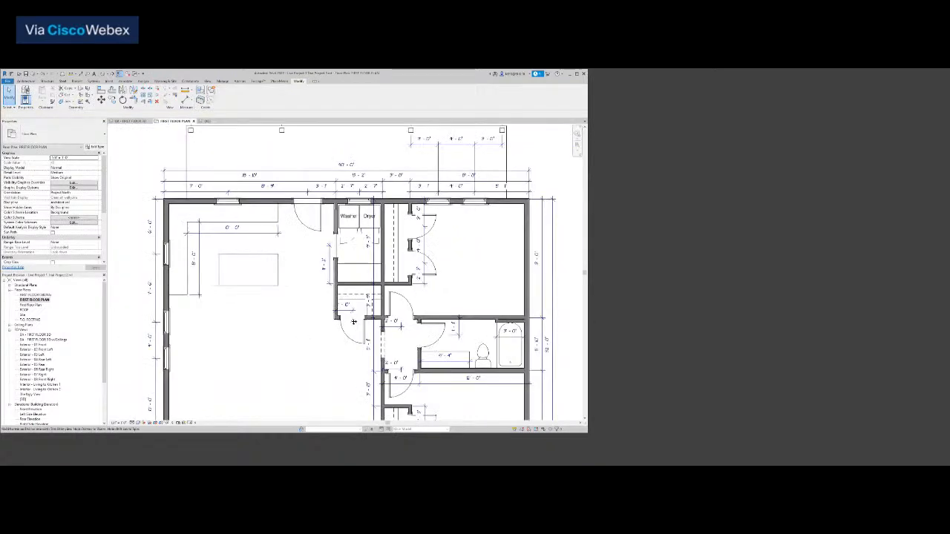
pyautogui.moveTo(306, 334); pyautogui.dragTo(374, 312, button='middle')
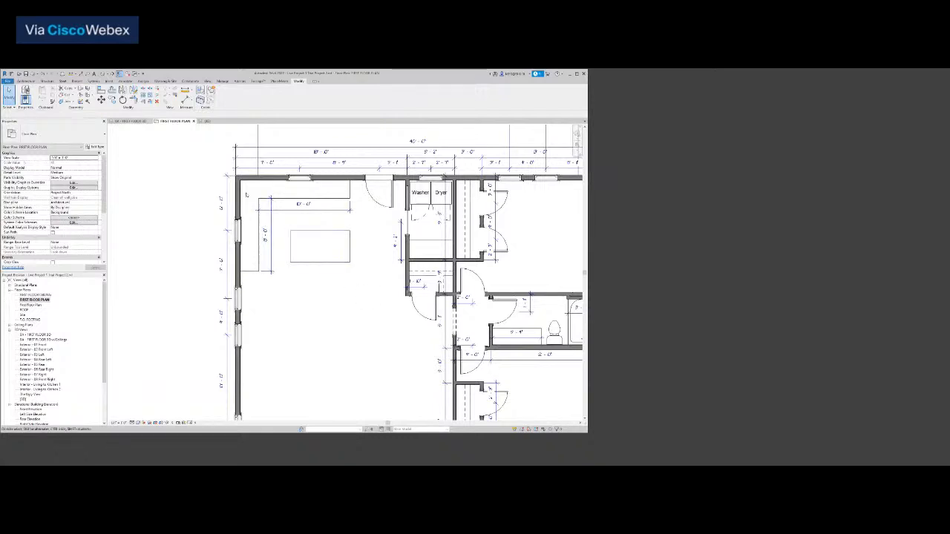
pyautogui.click(109, 80)
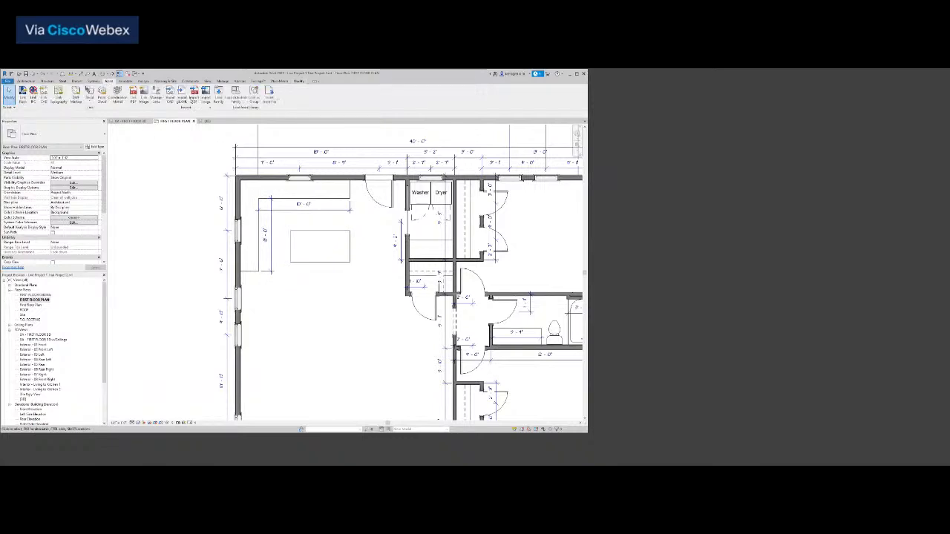
pyautogui.click(233, 96)
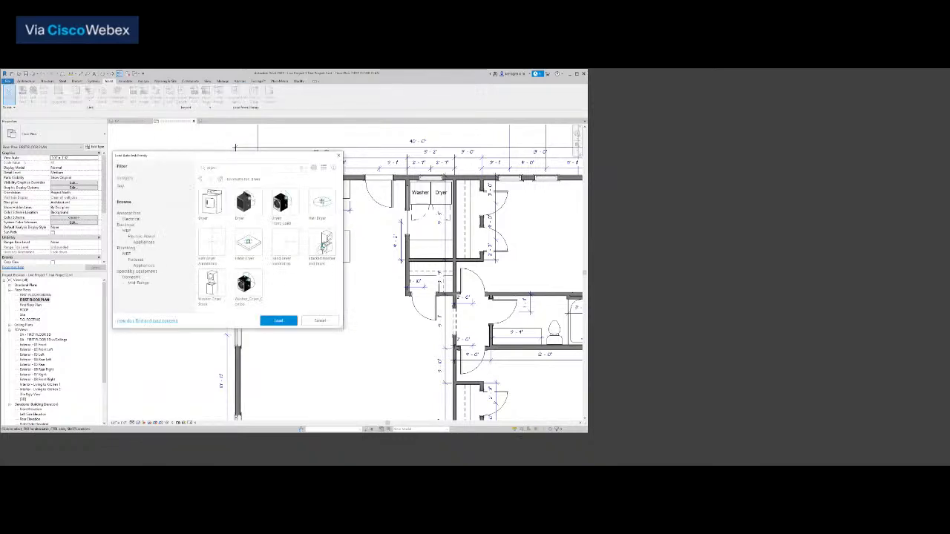
pyautogui.press('BackSpace')
pyautogui.press('BackSpace')
pyautogui.press('BackSpace')
pyautogui.press('BackSpace')
pyautogui.press('BackSpace')
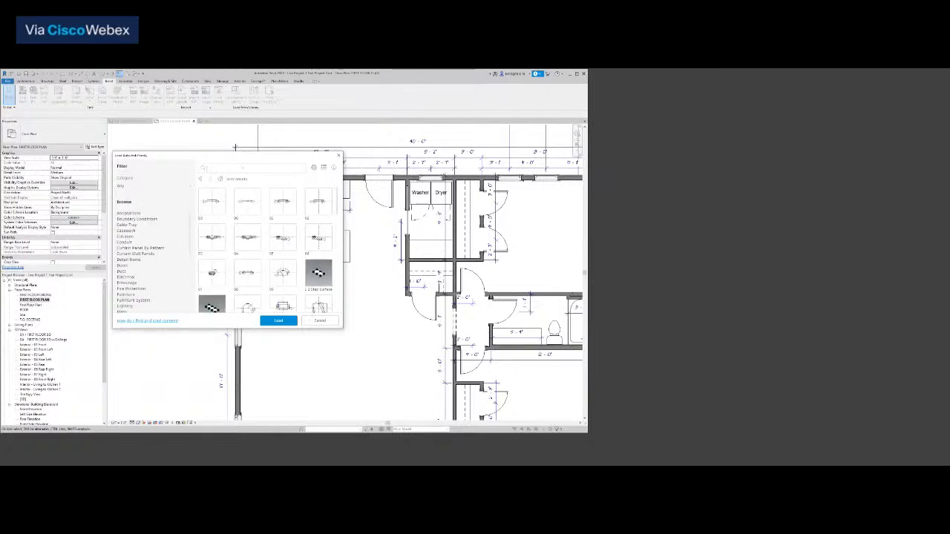
pyautogui.write('fridge')
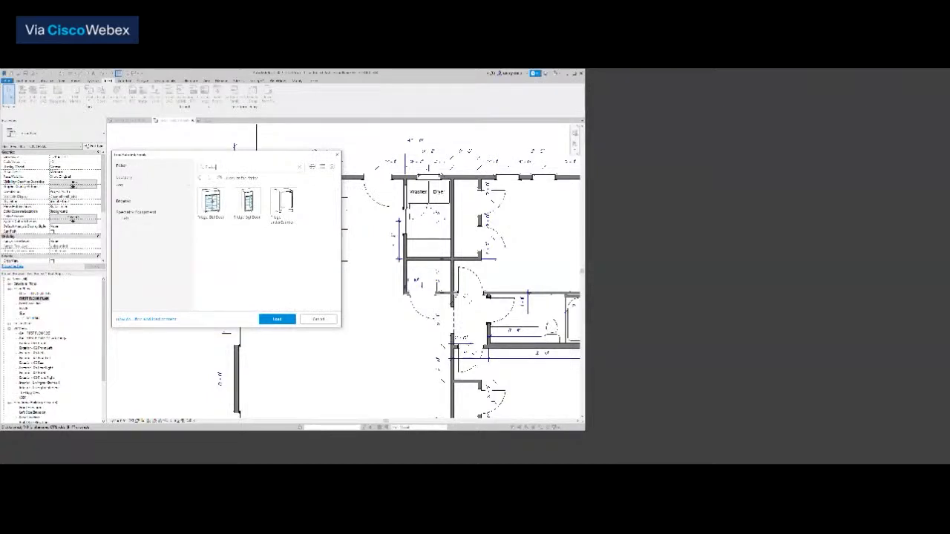
# Replace the family library's search term with "refrigerator".
pyautogui.press('BackSpace')
pyautogui.press('BackSpace')
pyautogui.press('BackSpace')
pyautogui.press('BackSpace')
pyautogui.press('BackSpace')
pyautogui.press('BackSpace')
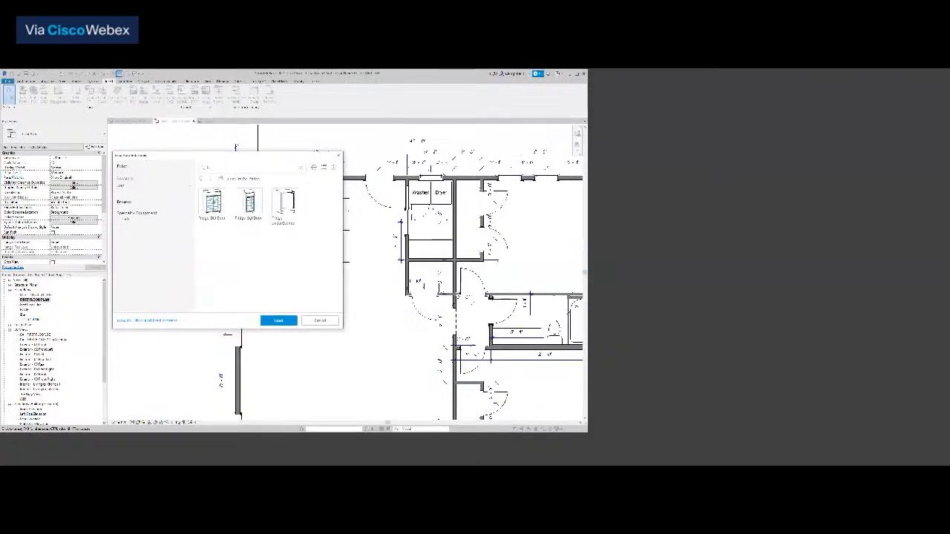
pyautogui.write('mi')
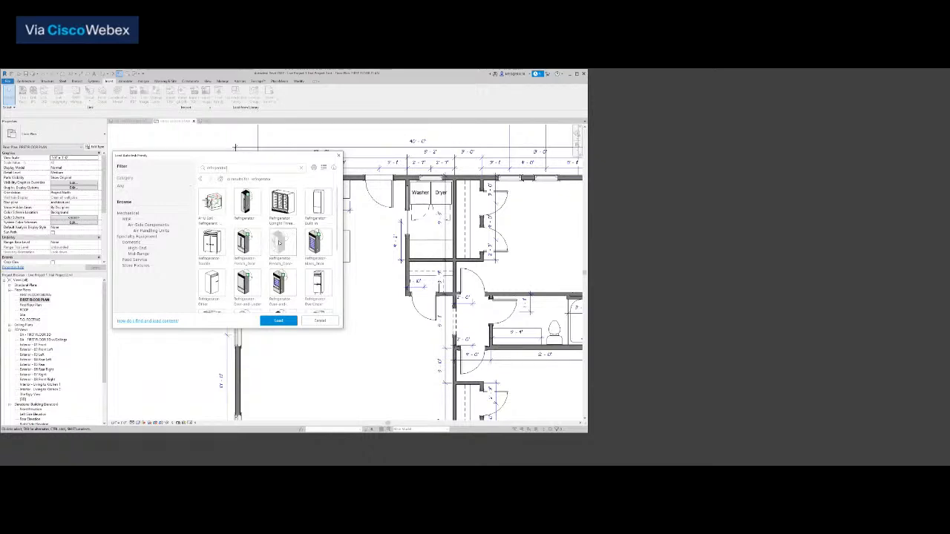
# Browse the refrigerator families and load the French-door refrigerator with ice and water dispenser.
pyautogui.scroll(-2, 244, 245)
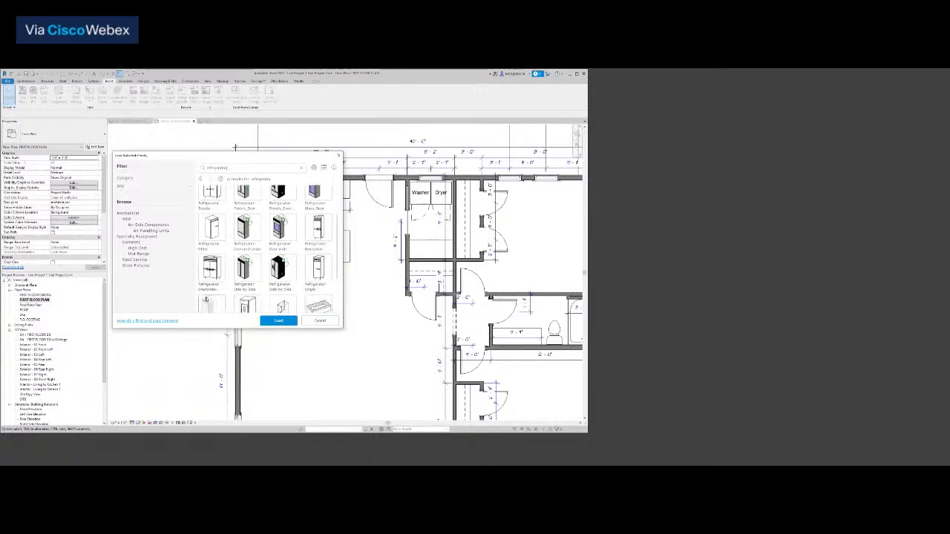
pyautogui.scroll(-4, 239, 271)
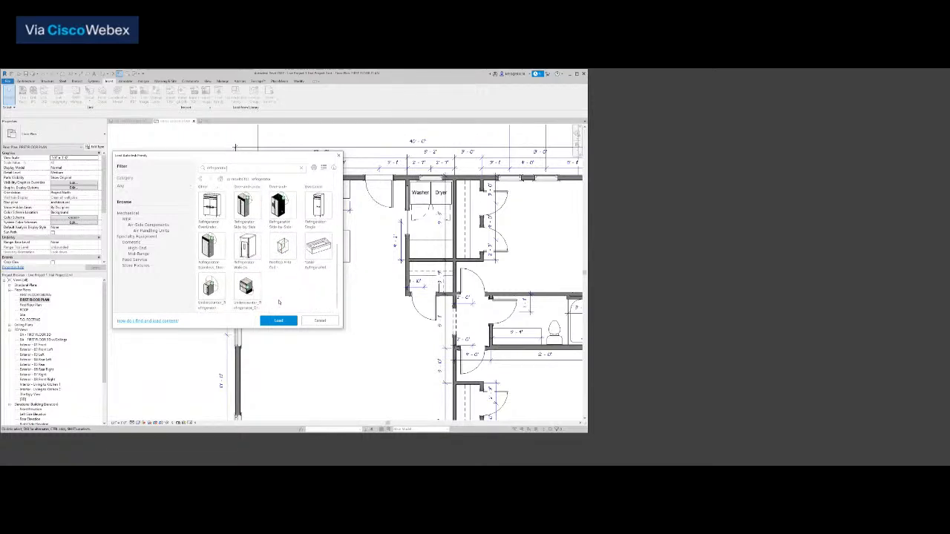
pyautogui.scroll(3, 279, 302)
pyautogui.scroll(3, 276, 299)
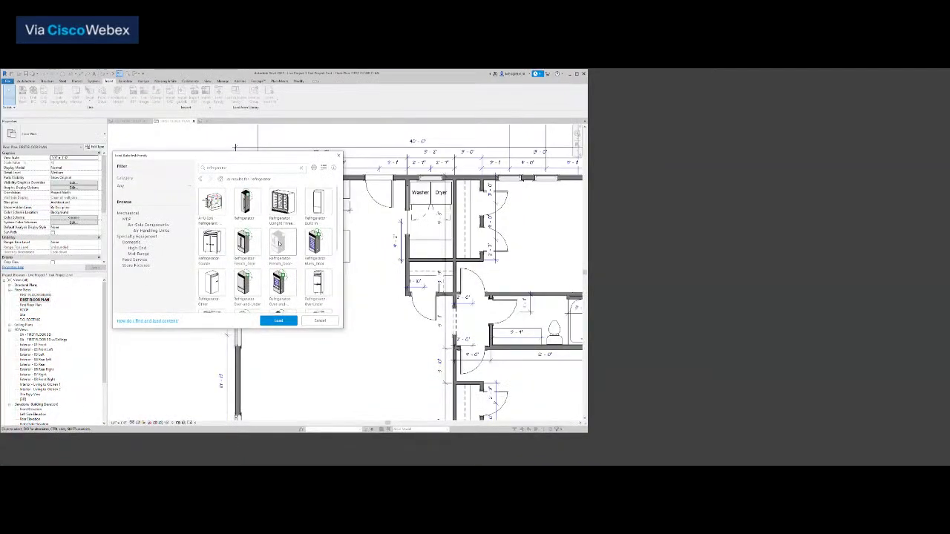
pyautogui.click(280, 242)
pyautogui.click(280, 321)
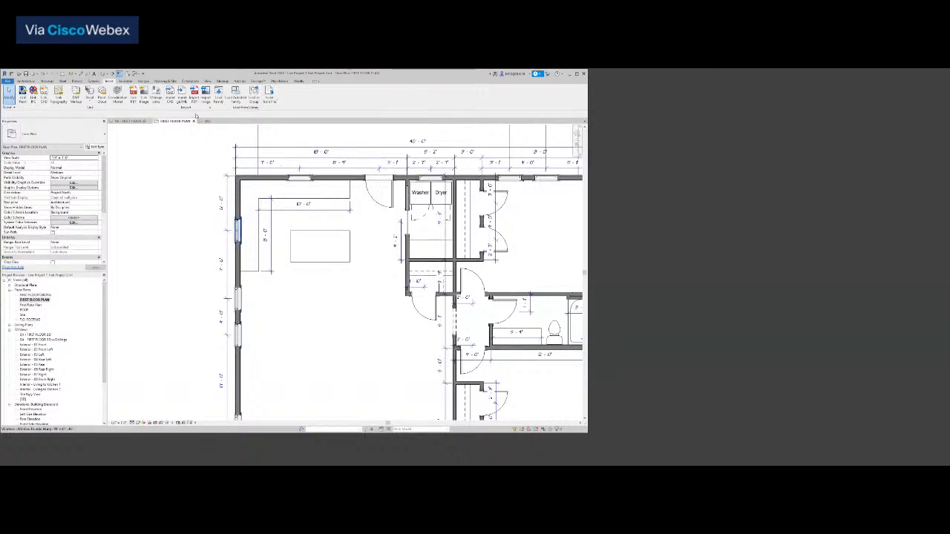
# Reopen the Autodesk family library, search for "sink" and look through the available sink families.
pyautogui.click(235, 97)
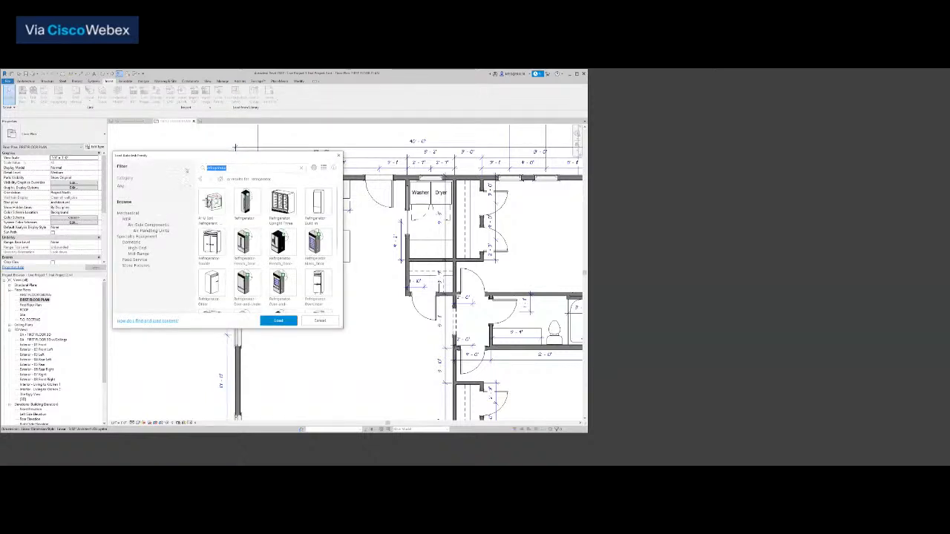
pyautogui.press('BackSpace')
pyautogui.press('Return')
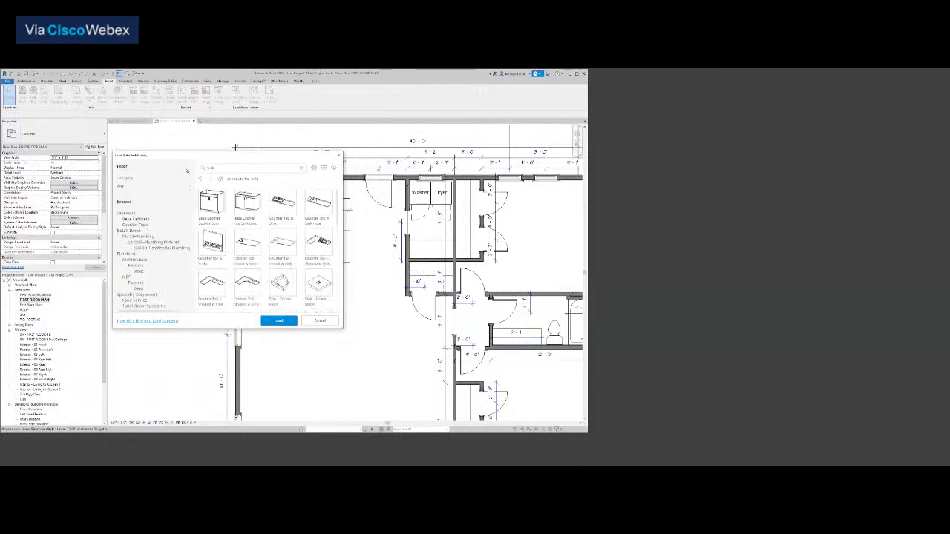
pyautogui.scroll(-5, 253, 262)
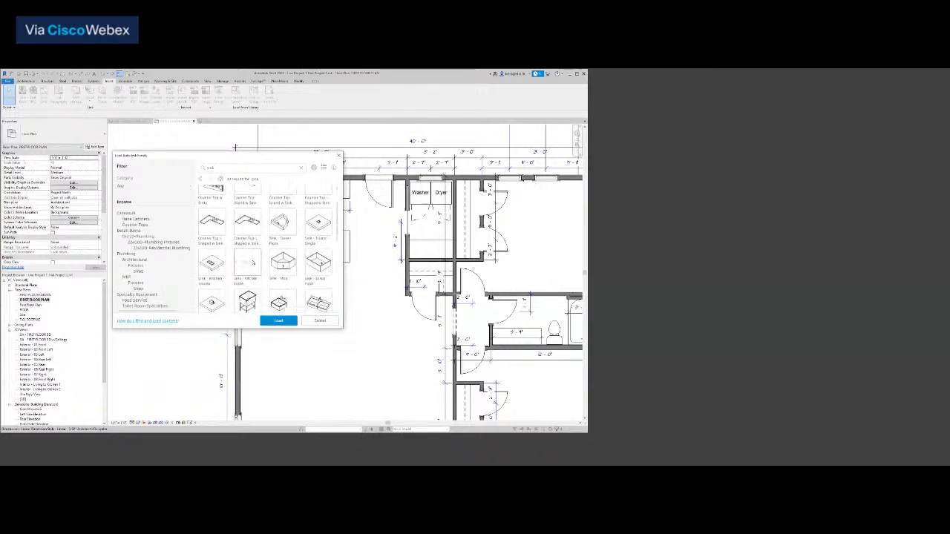
pyautogui.scroll(-1, 220, 282)
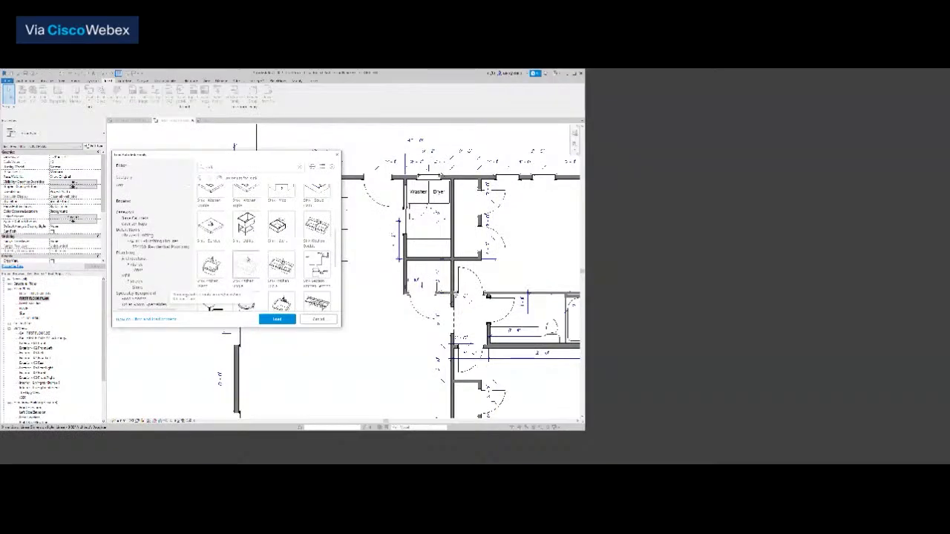
pyautogui.scroll(-3, 247, 261)
pyautogui.scroll(-1, 247, 260)
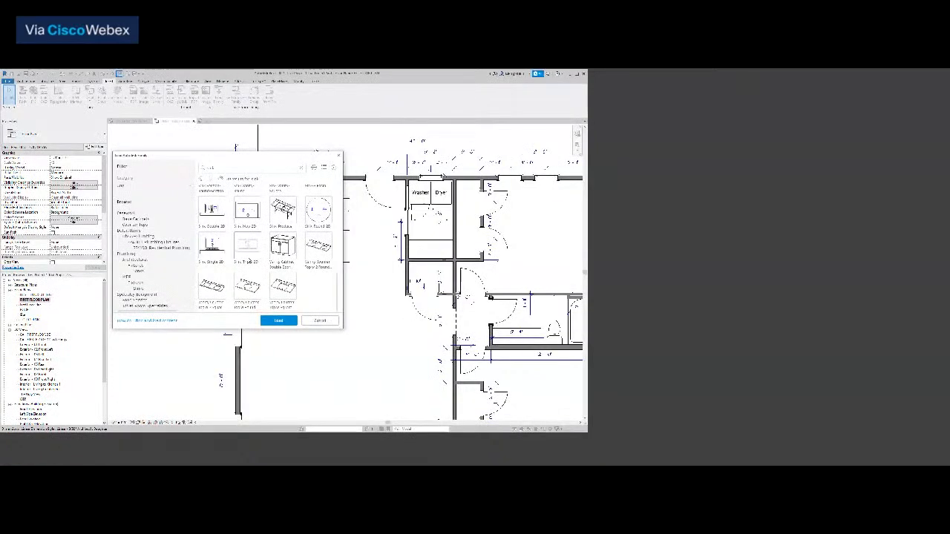
pyautogui.scroll(6, 248, 260)
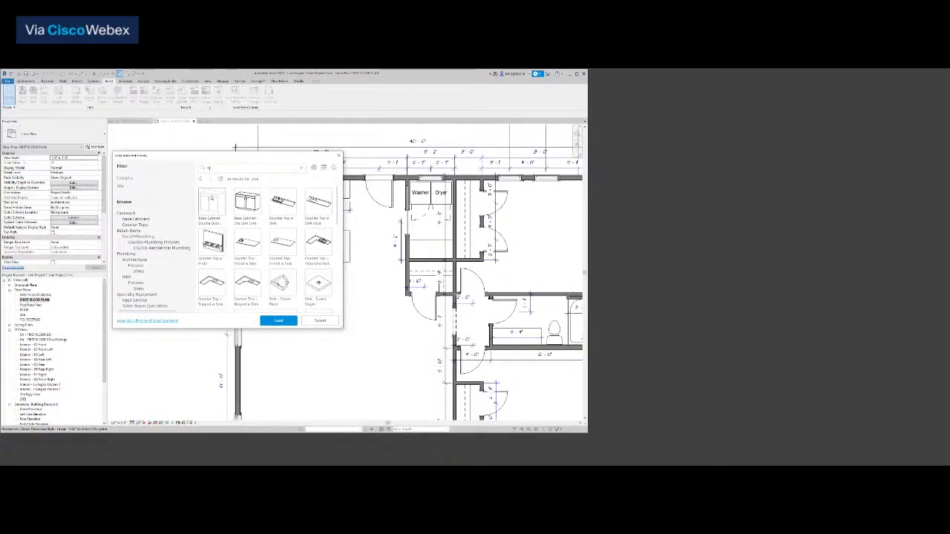
# Search the family library for "range" and load the Dishwasher family.
pyautogui.press('BackSpace')
pyautogui.press('BackSpace')
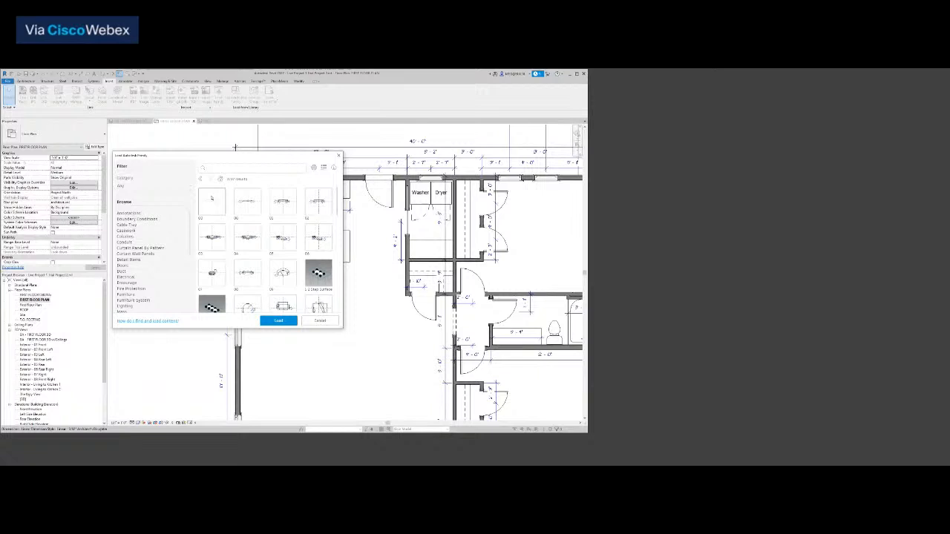
pyautogui.write('range')
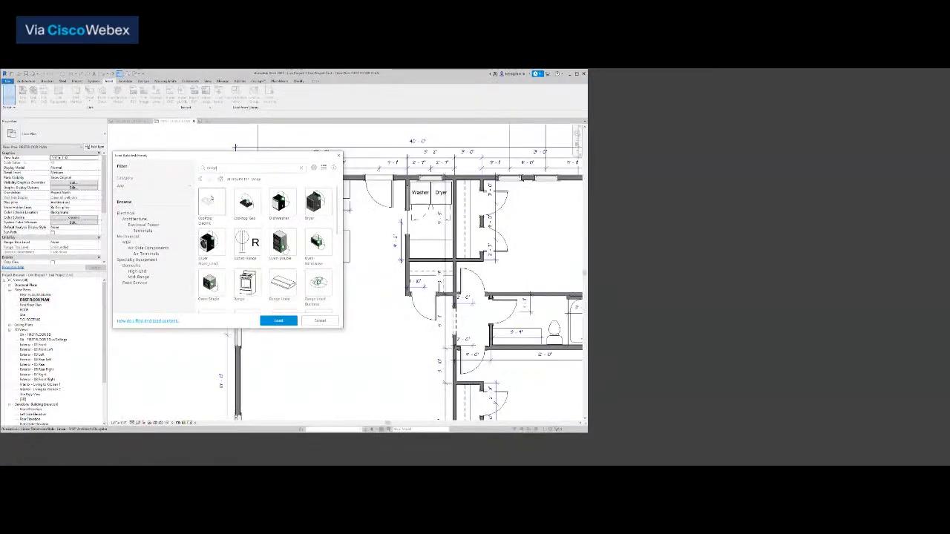
pyautogui.click(282, 203)
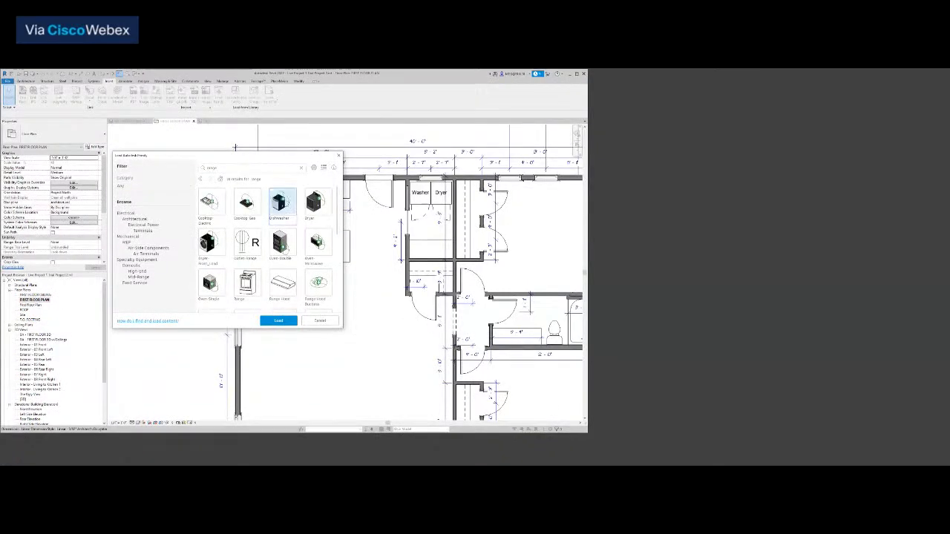
pyautogui.click(279, 321)
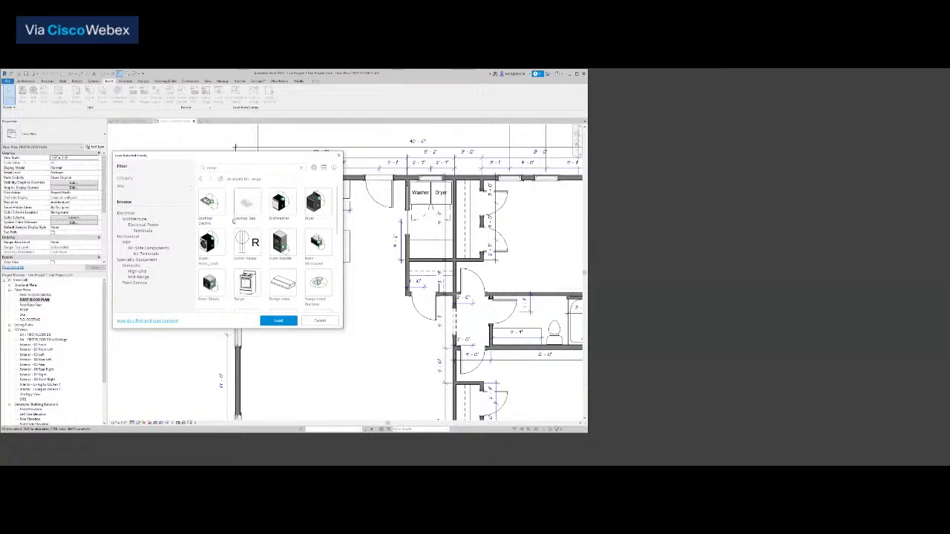
# Browse the range families in the library and load the 30-inch range.
pyautogui.scroll(-1, 236, 230)
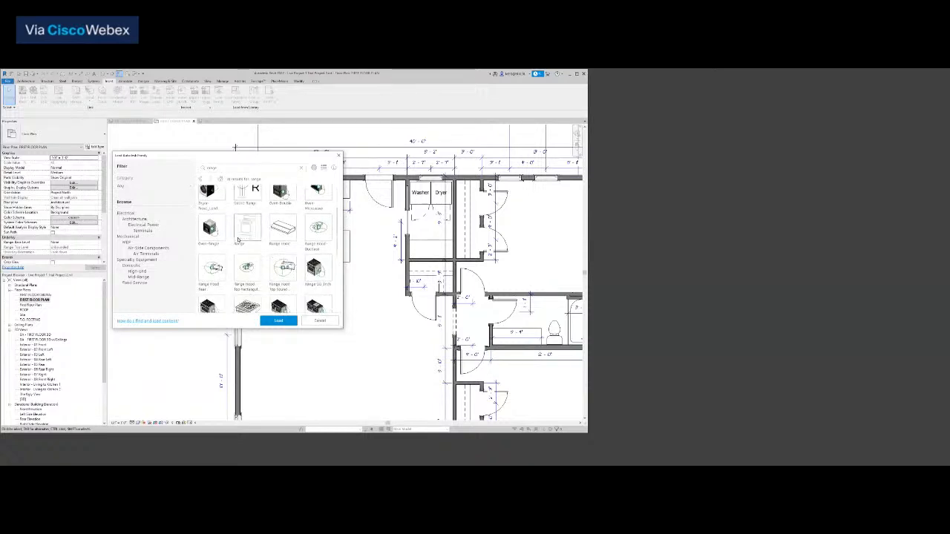
pyautogui.scroll(-1, 218, 236)
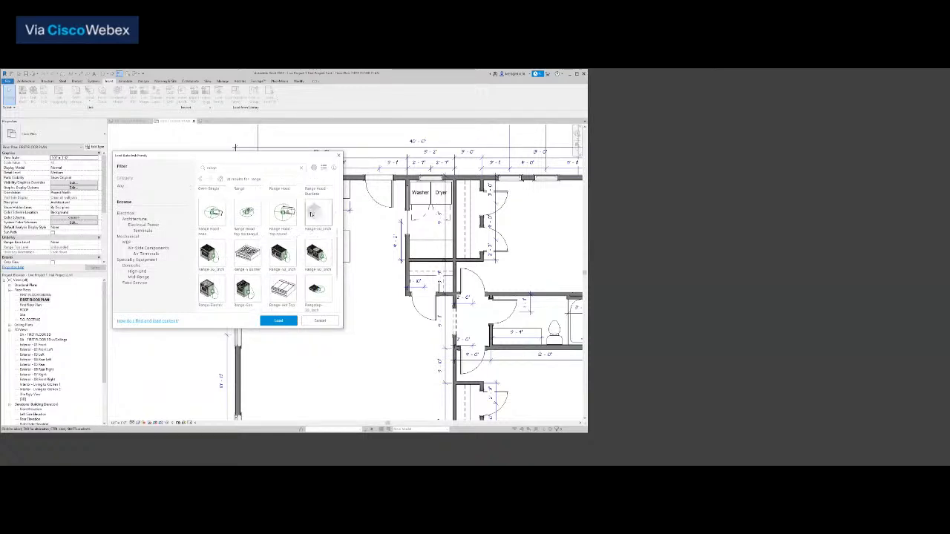
pyautogui.scroll(-2, 213, 254)
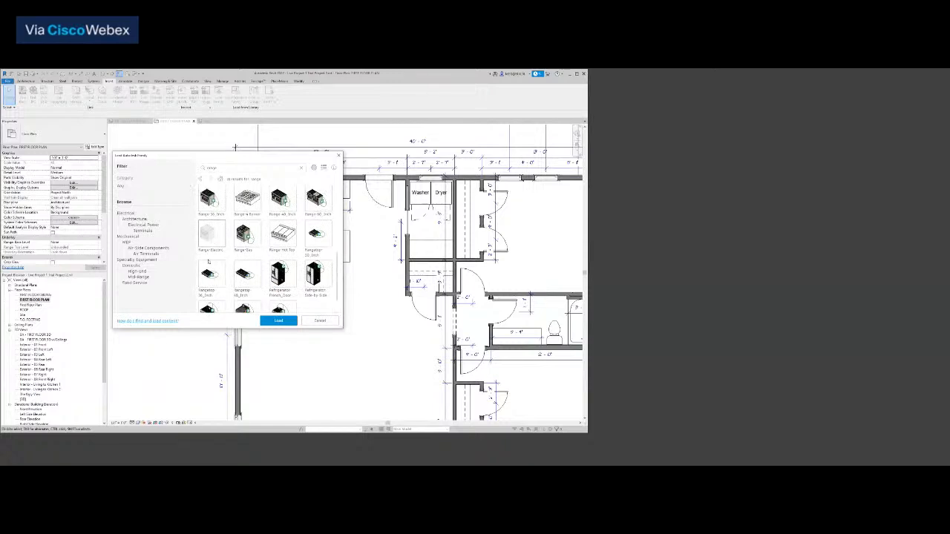
pyautogui.scroll(-1, 210, 239)
pyautogui.scroll(-3, 209, 252)
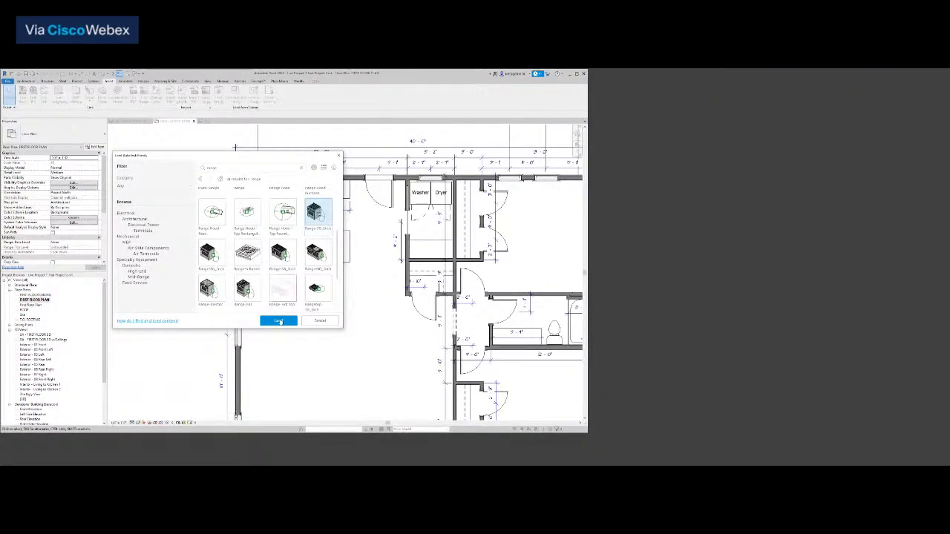
pyautogui.click(279, 321)
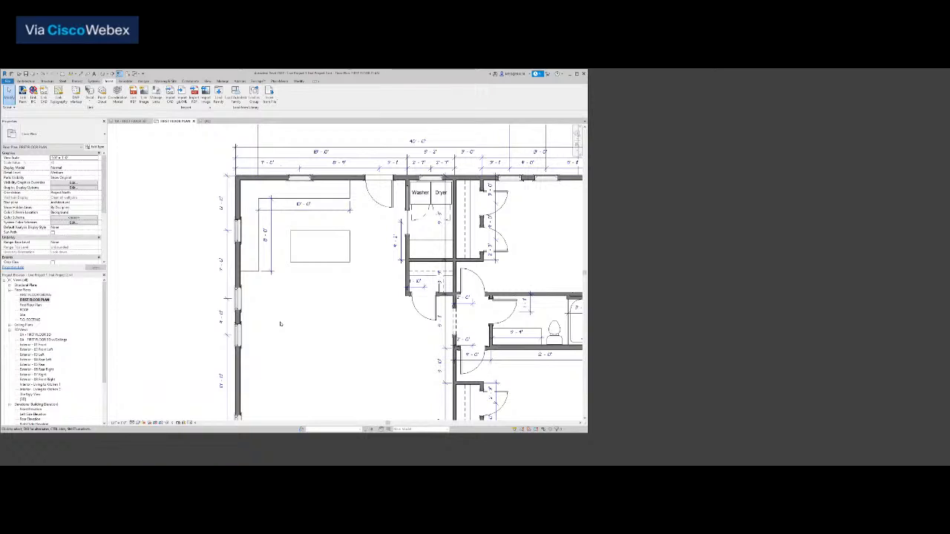
pyautogui.scroll(4, 306, 228)
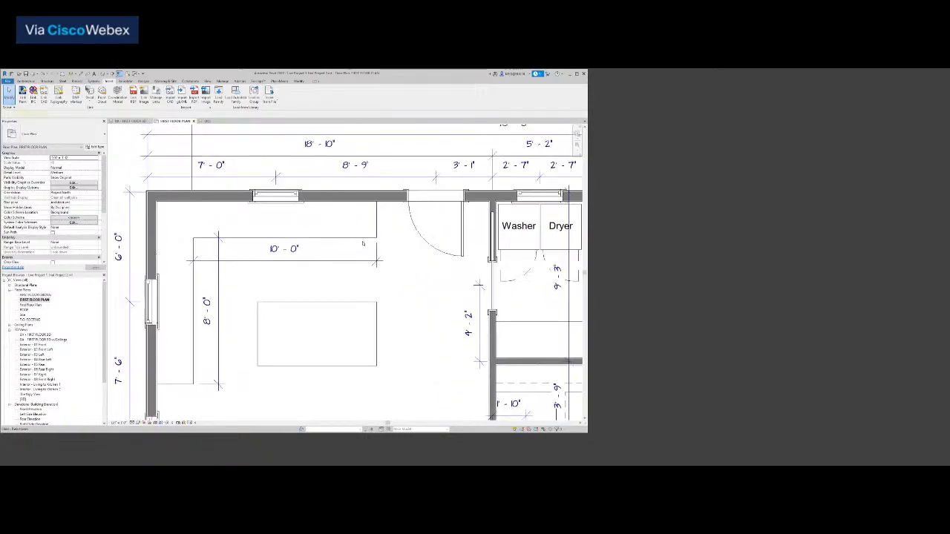
pyautogui.click(362, 241)
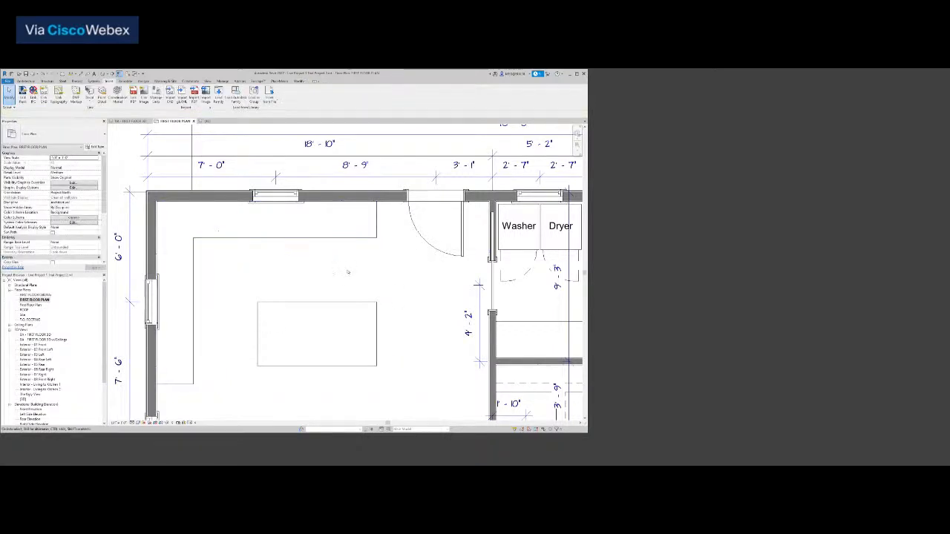
pyautogui.hotkey('ctrl', 'z')
pyautogui.hotkey('ctrl', 'z')
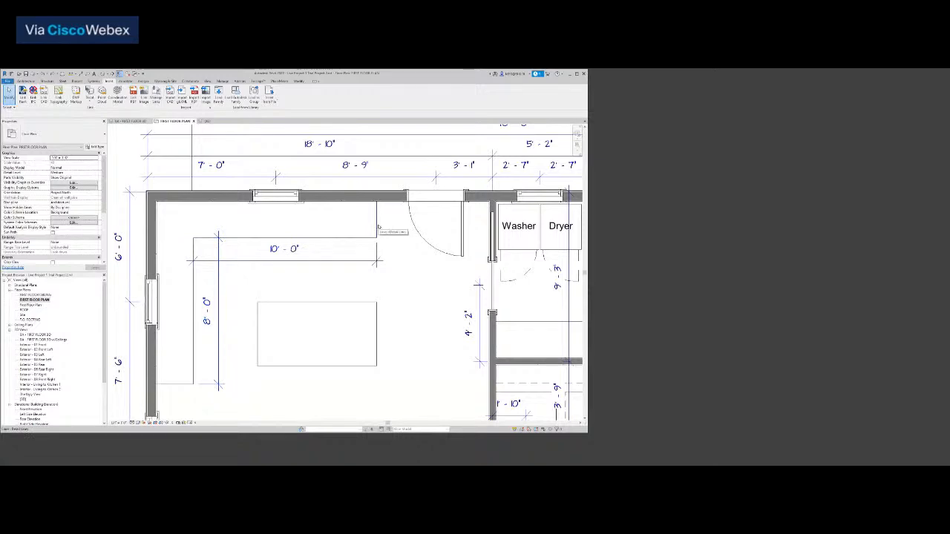
# Inspect the kitchen's L-shaped counter and island in the first floor 3D view.
pyautogui.click(130, 121)
pyautogui.scroll(-3, 311, 293)
pyautogui.moveTo(561, 152); pyautogui.dragTo(501, 134)
pyautogui.moveTo(394, 170); pyautogui.dragTo(384, 266, button='middle')
pyautogui.scroll(3, 393, 277)
pyautogui.scroll(-1, 393, 248)
pyautogui.scroll(2, 383, 267)
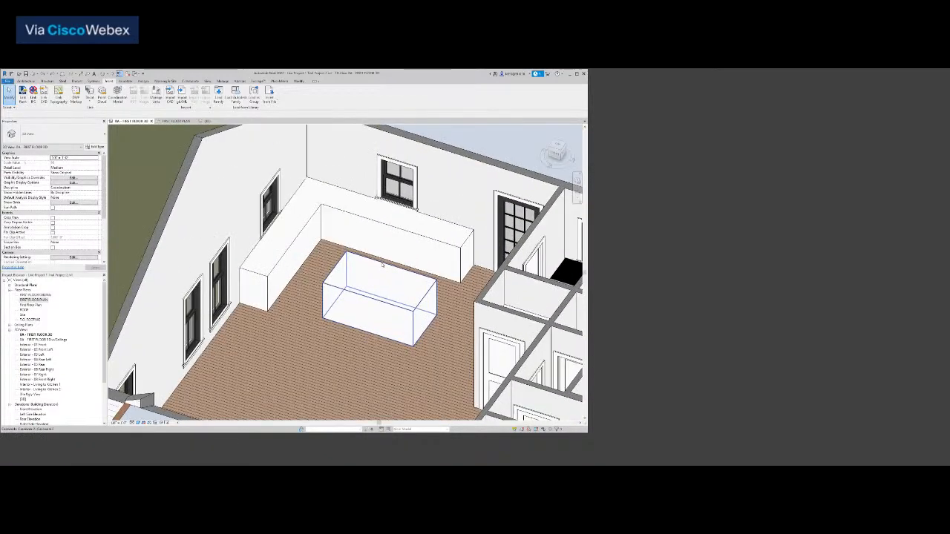
# In the first floor plan, delete the 10' - 0" and 8' - 0" dimensions along the L-shaped kitchen counter.
pyautogui.click(178, 122)
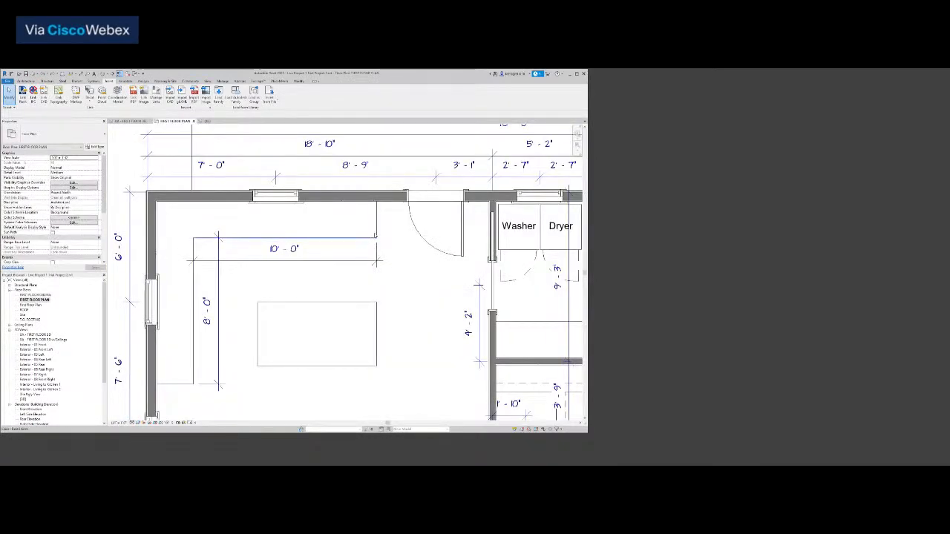
pyautogui.click(377, 236)
pyautogui.press('Delete')
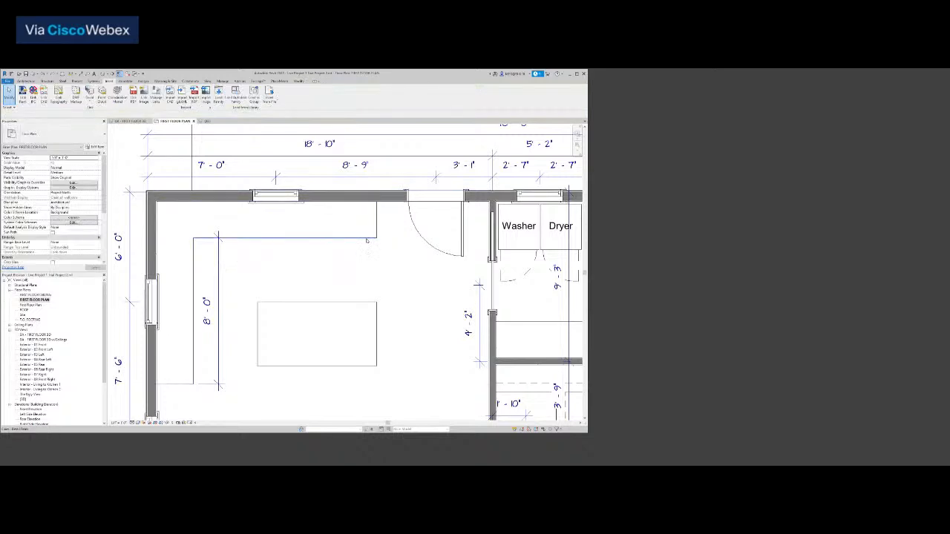
pyautogui.click(366, 239)
pyautogui.press('Escape')
pyautogui.click(194, 335)
pyautogui.press('Escape')
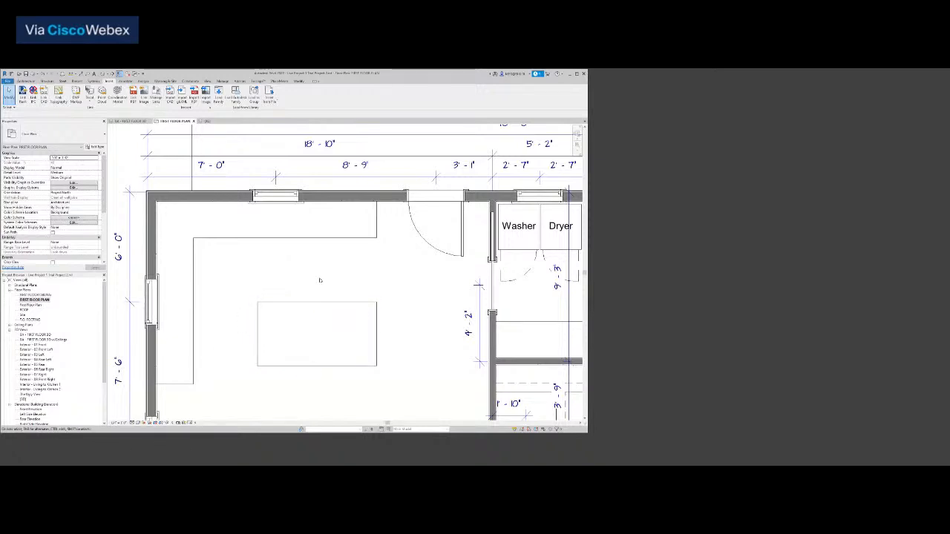
# Shorten the L-shaped kitchen counter's horizontal leg so it ends slightly past the upper wall's window.
pyautogui.click(343, 238)
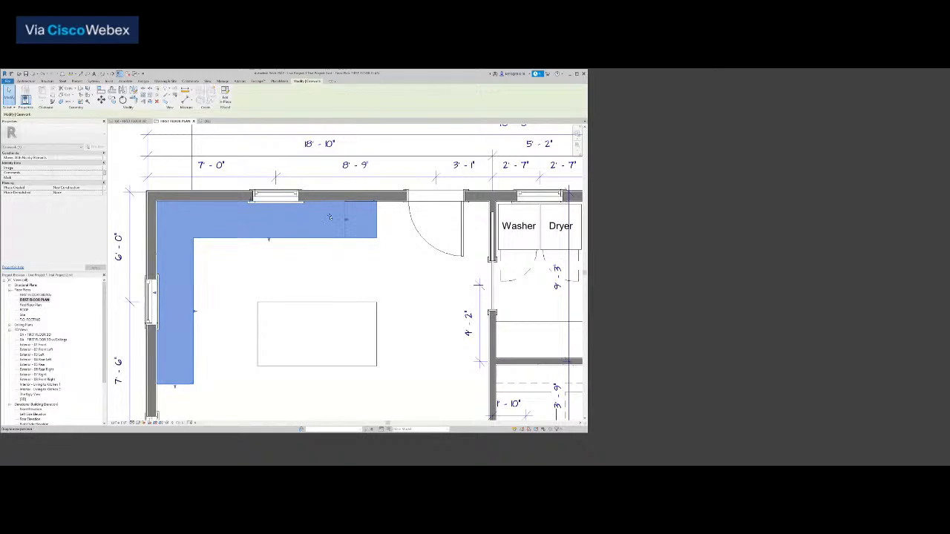
pyautogui.moveTo(322, 218); pyautogui.dragTo(323, 220)
pyautogui.click(318, 260)
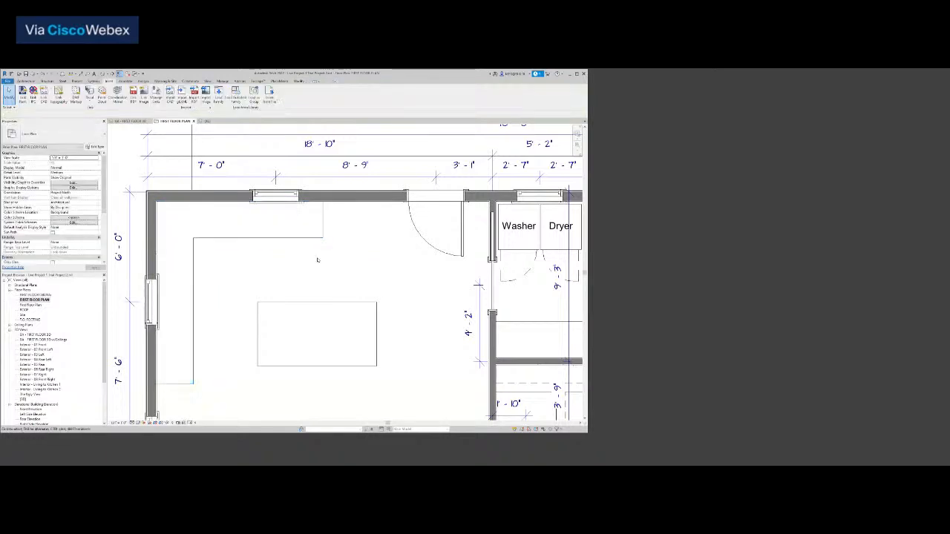
# Start placing a component and choose the 36" type of the Refrigerator-French_Door-with_Ice_and_Water_Dispenser family.
pyautogui.click(27, 81)
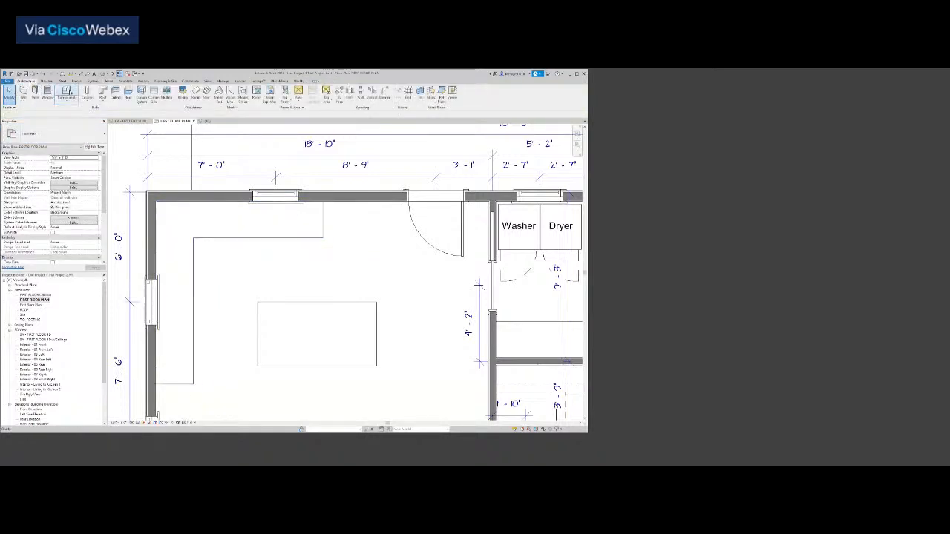
pyautogui.click(66, 92)
pyautogui.click(42, 136)
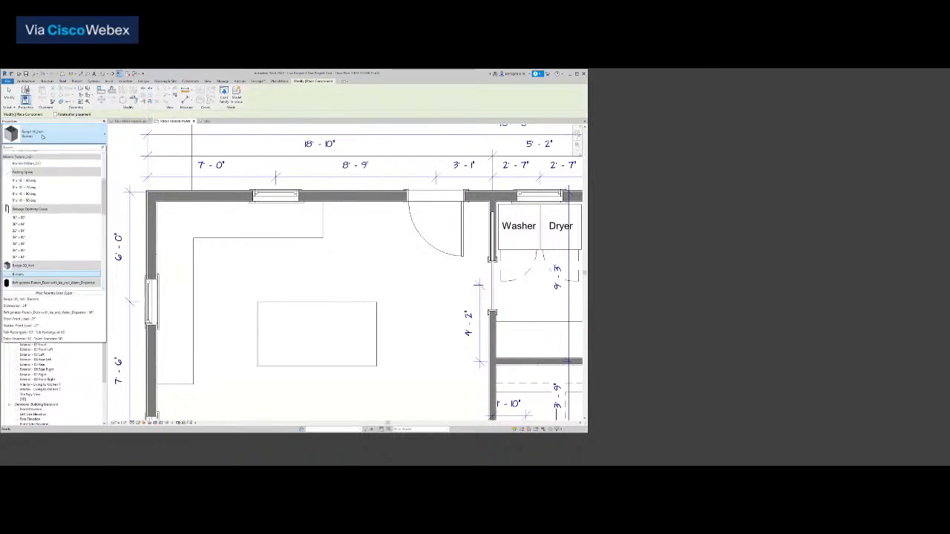
pyautogui.write('fridge')
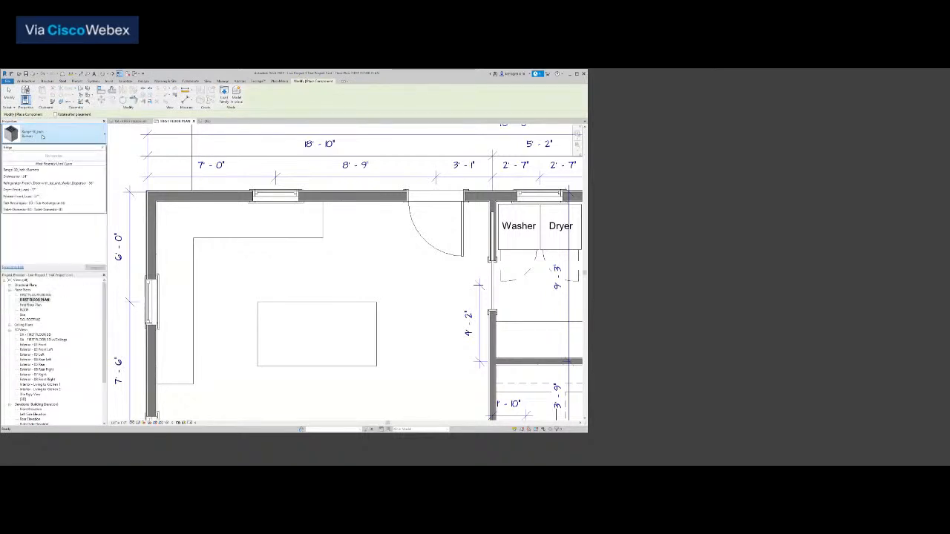
pyautogui.click(42, 136)
pyautogui.click(56, 135)
pyautogui.write('r')
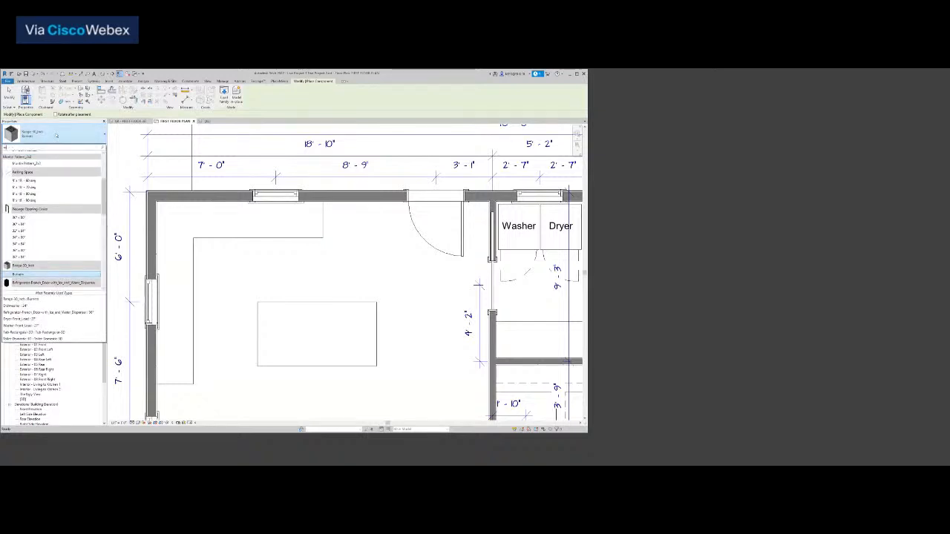
pyautogui.write('efi')
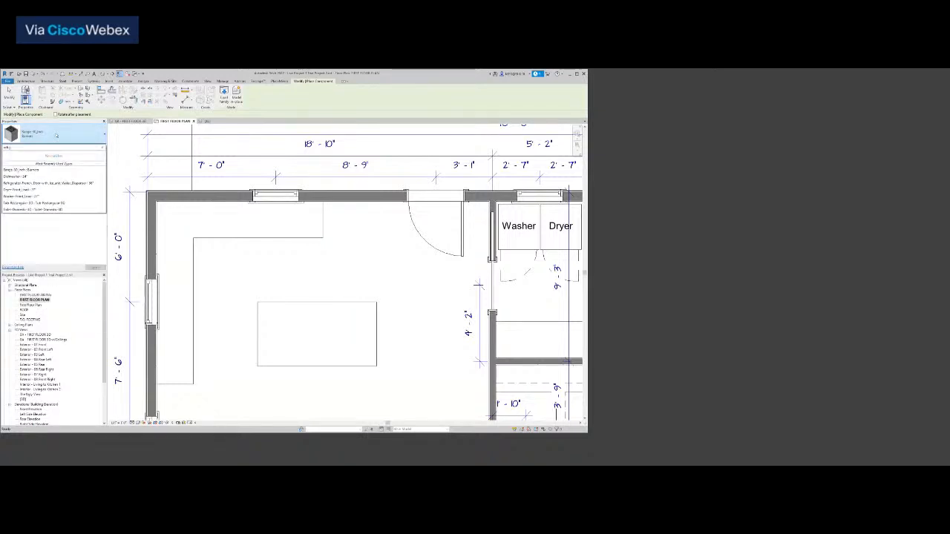
pyautogui.press('BackSpace')
pyautogui.write('rig')
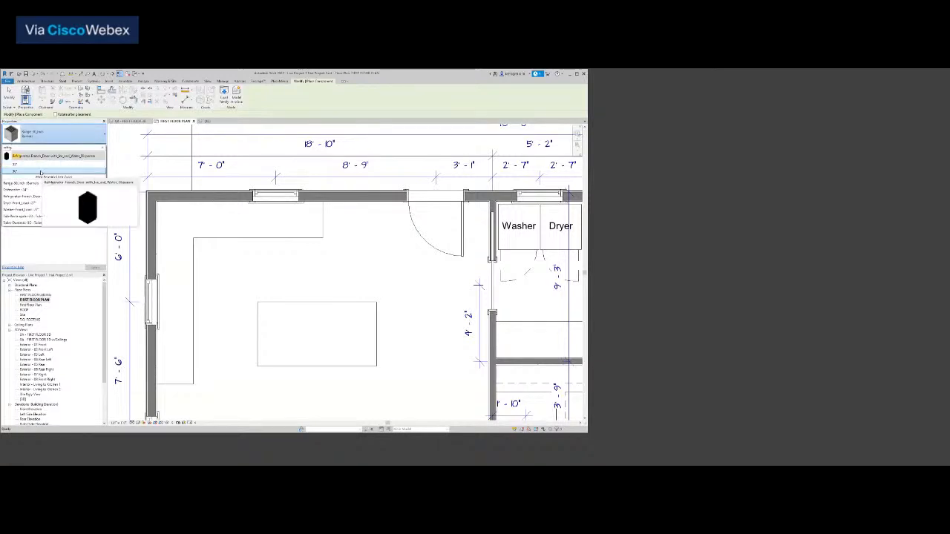
pyautogui.click(41, 172)
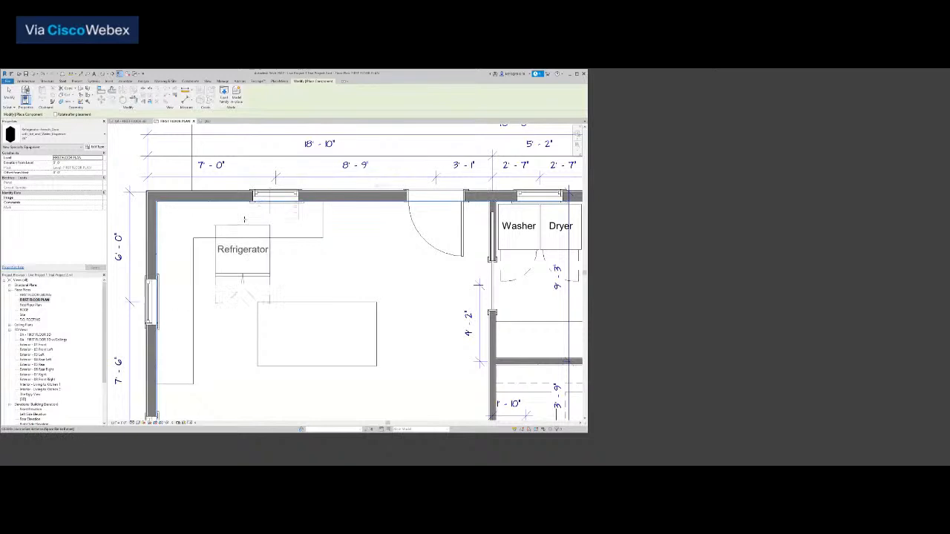
# Place the refrigerator between the counter's short end and the kitchen's exterior door, and move its back against the upper wall.
pyautogui.click(369, 208)
pyautogui.press('Escape')
pyautogui.press('Escape')
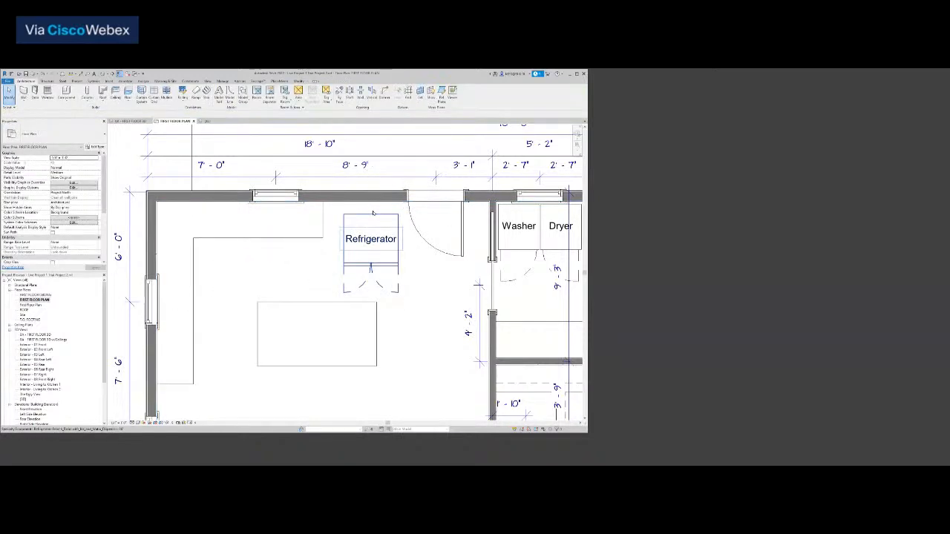
pyautogui.scroll(2, 374, 213)
pyautogui.click(373, 217)
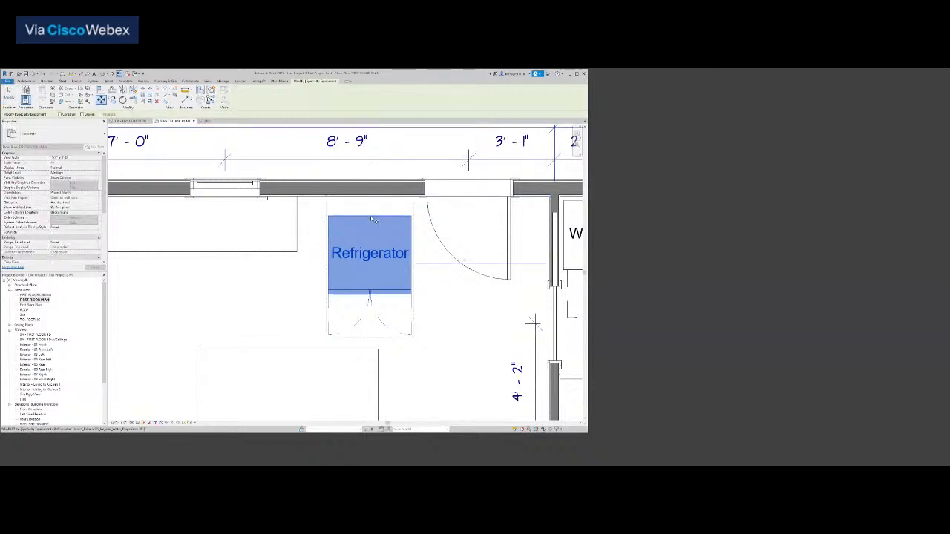
pyautogui.moveTo(374, 220); pyautogui.dragTo(373, 201)
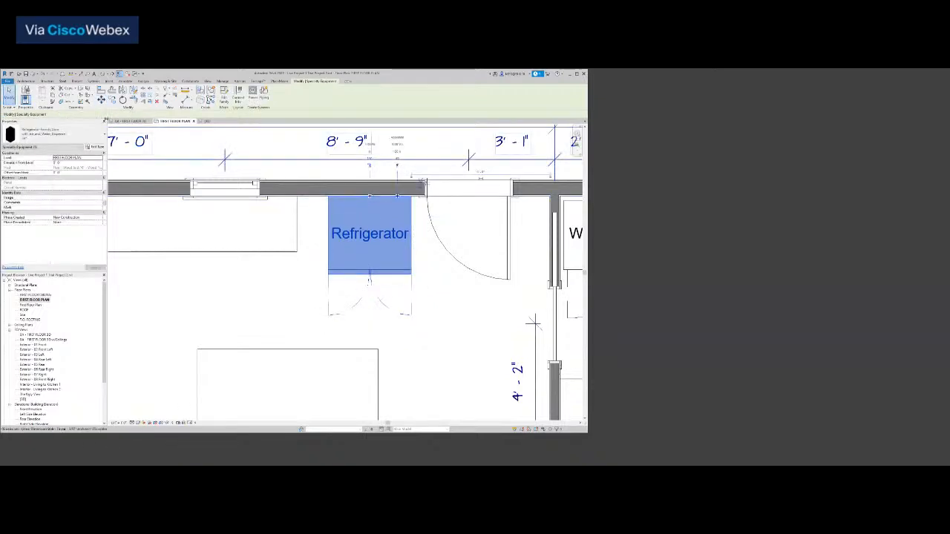
# Move the refrigerator slightly away from the upper wall to leave a small gap behind it.
pyautogui.click(101, 99)
pyautogui.click(269, 254)
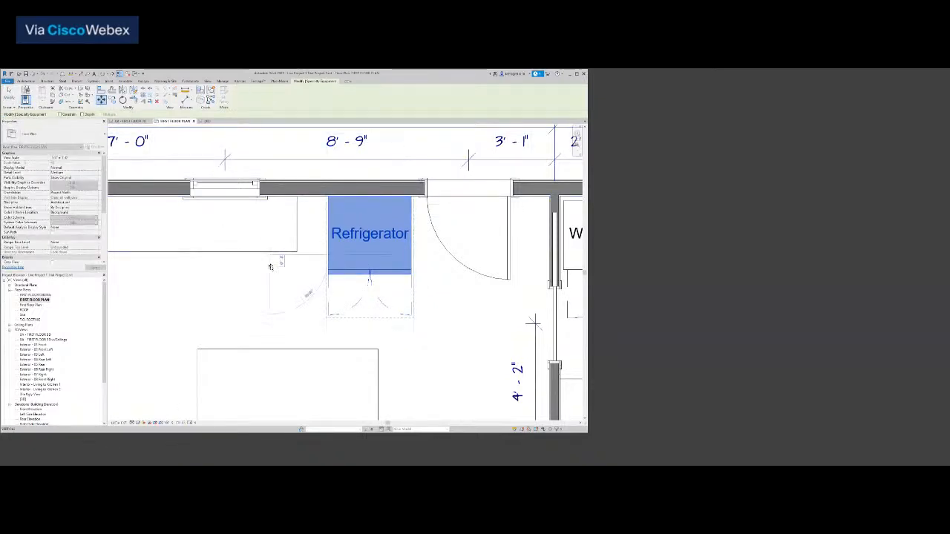
pyautogui.click(271, 268)
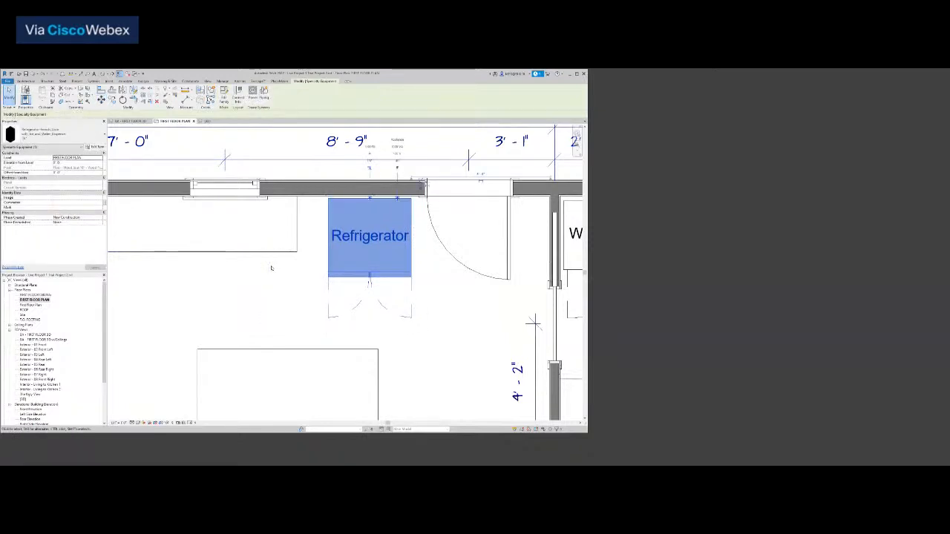
pyautogui.press('Escape')
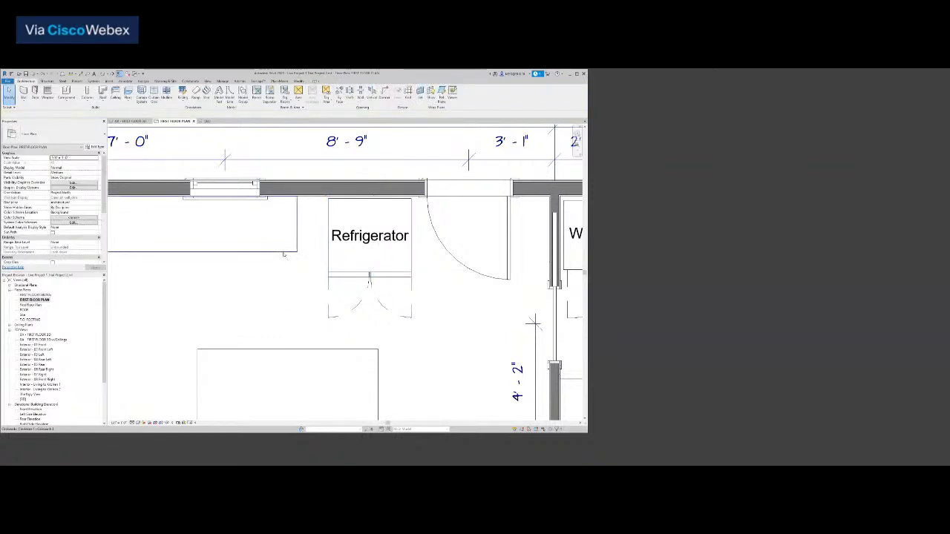
# Measure the clearance between the front edge of the kitchen counter's horizontal leg and the island.
pyautogui.click(72, 74)
pyautogui.click(277, 250)
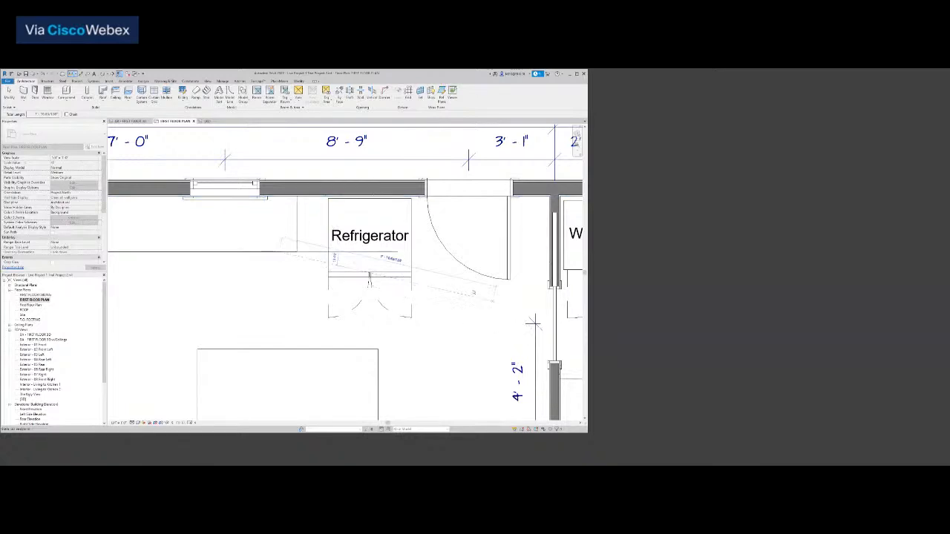
pyautogui.press('Escape')
pyautogui.press('Escape')
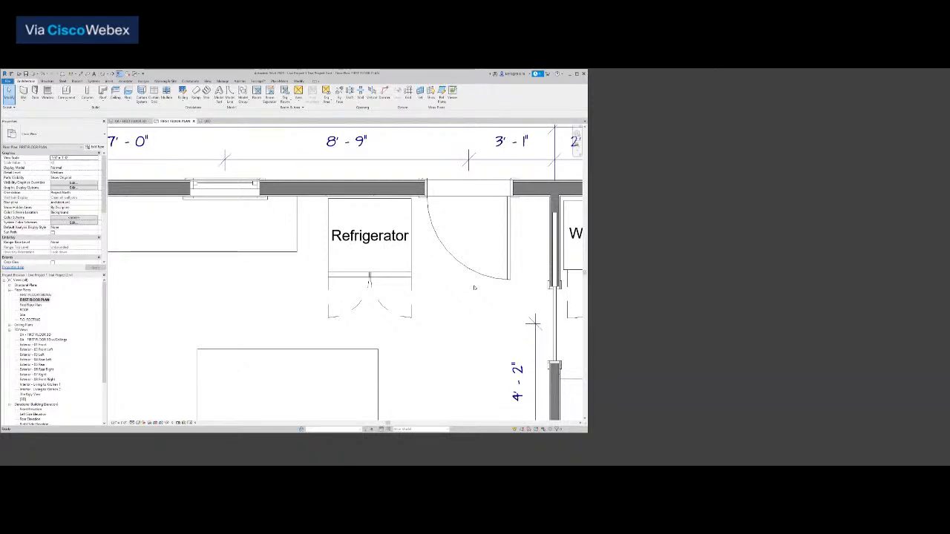
pyautogui.scroll(-3, 295, 314)
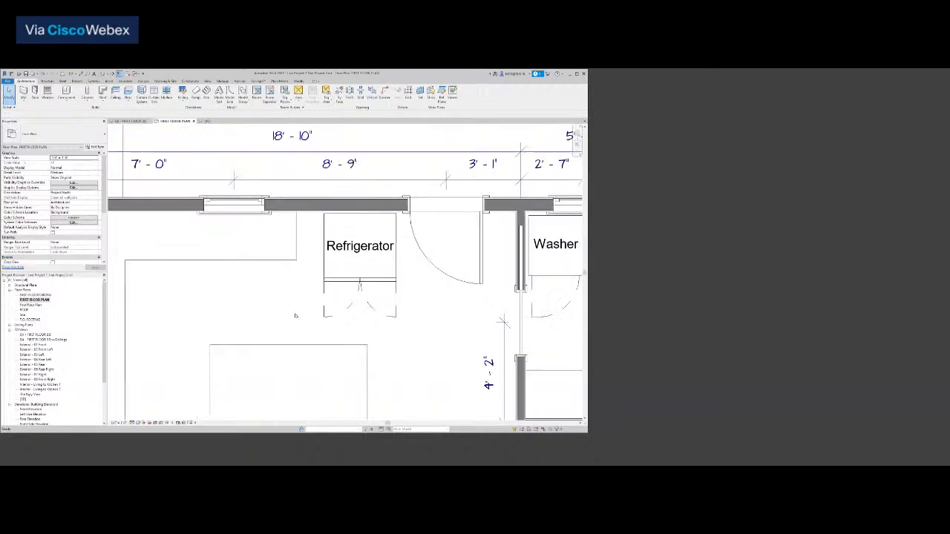
pyautogui.click(72, 74)
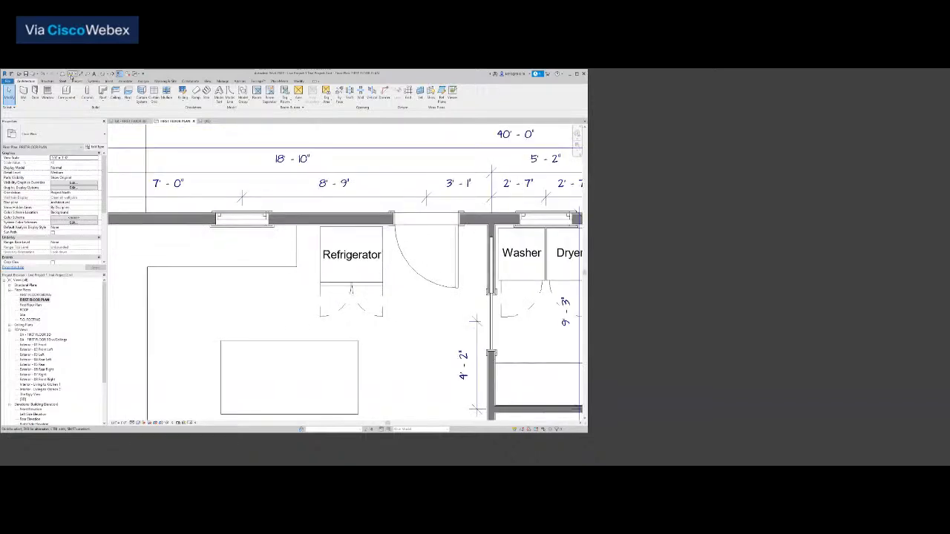
pyautogui.click(268, 267)
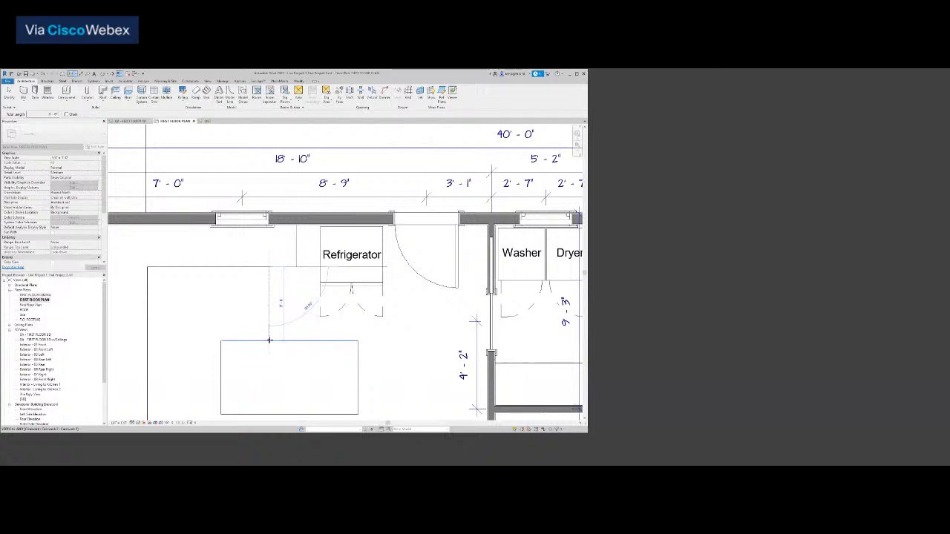
pyautogui.press('Escape')
pyautogui.press('Escape')
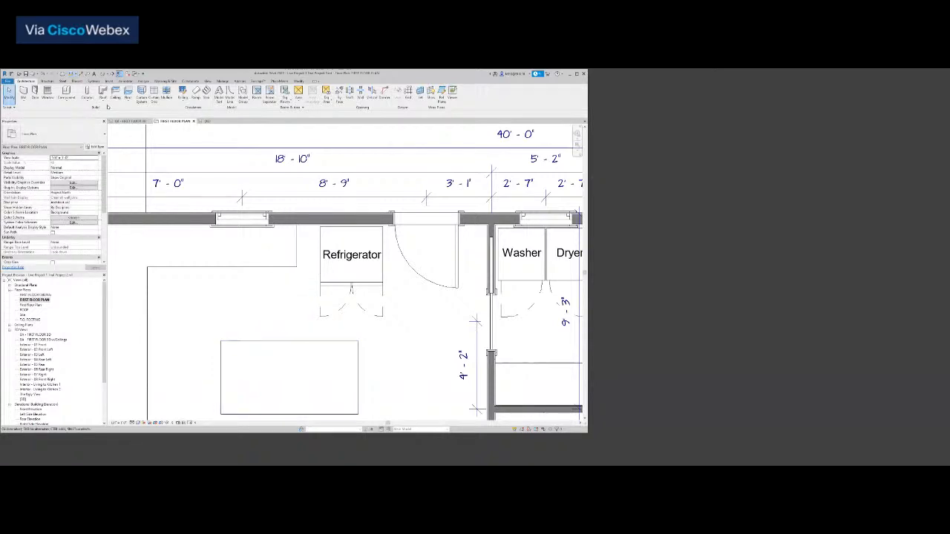
# Measure the refrigerator's depth from its back edge to the front of its doors.
pyautogui.click(72, 74)
pyautogui.click(345, 226)
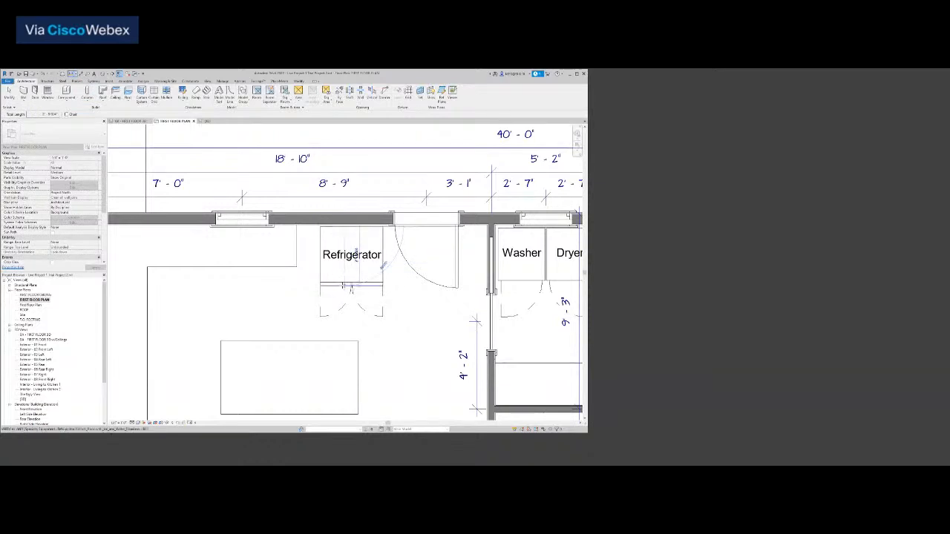
pyautogui.scroll(4, 343, 286)
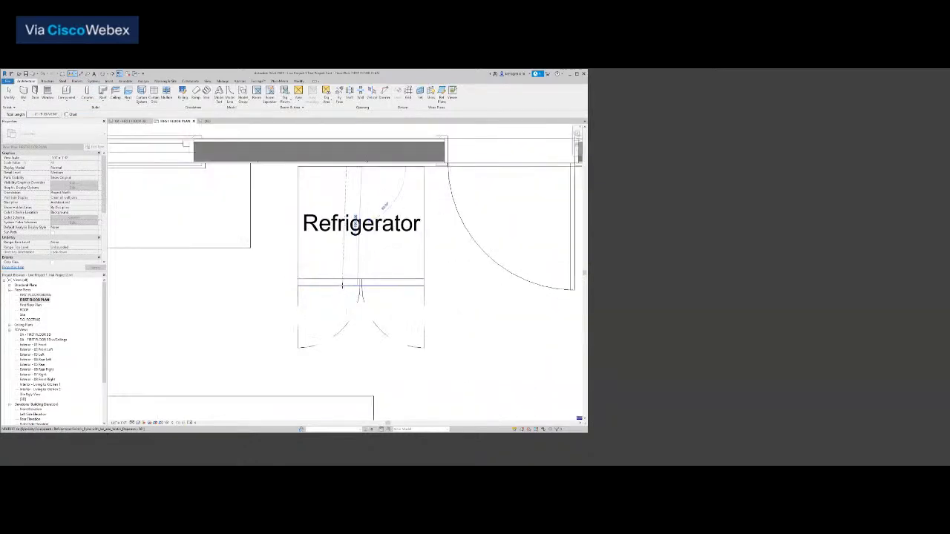
pyautogui.press('Escape')
pyautogui.press('Escape')
pyautogui.click(72, 74)
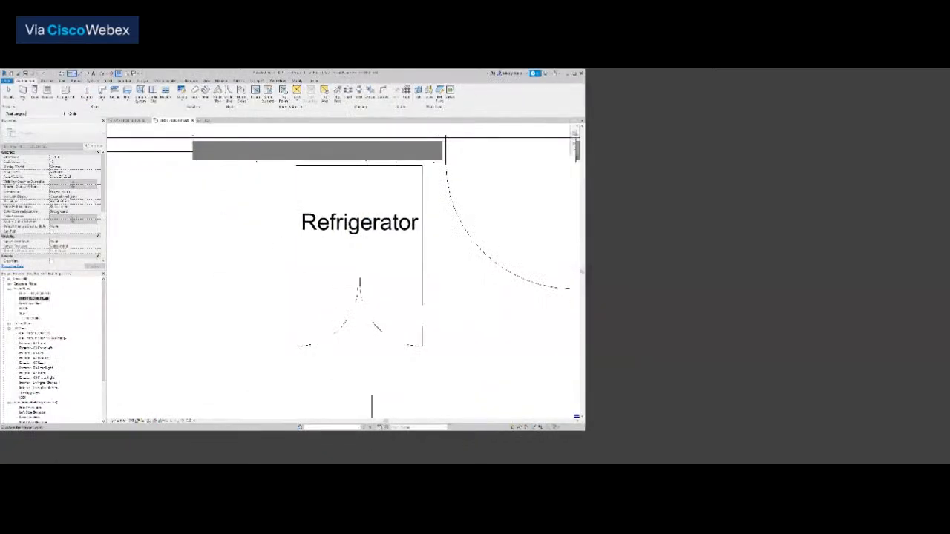
# Check the refrigerator's depth with a trial linear dimension between its back edge and door front.
pyautogui.press('d')
pyautogui.press('i')
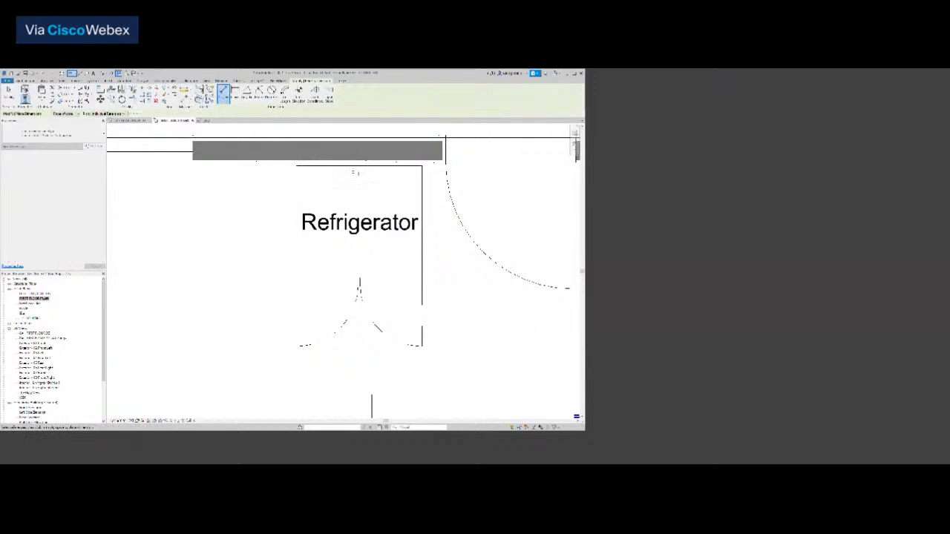
pyautogui.click(338, 283)
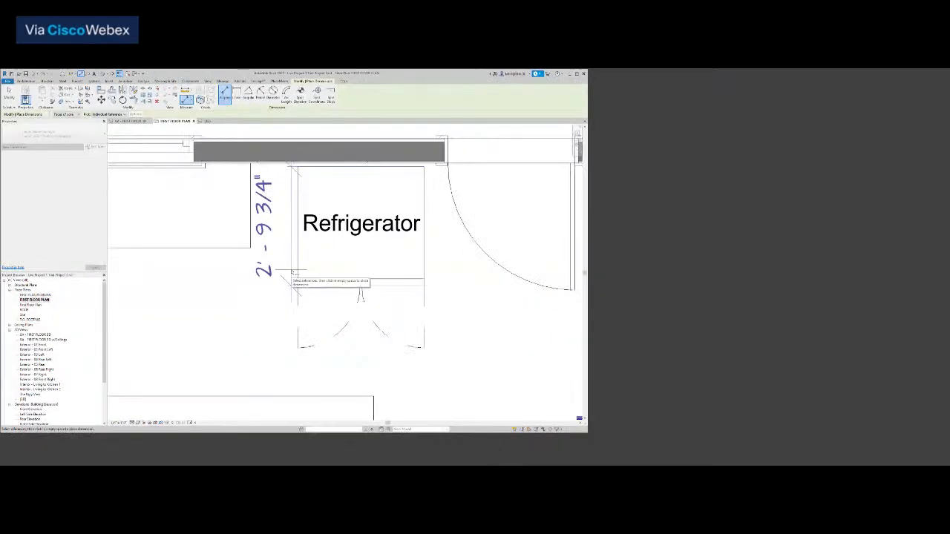
pyautogui.press('Escape')
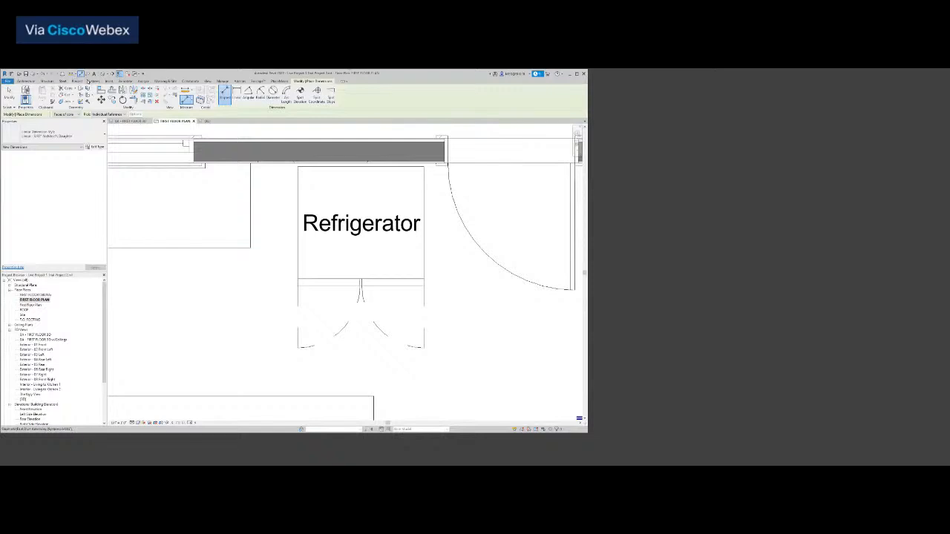
pyautogui.click(325, 166)
pyautogui.click(319, 284)
pyautogui.press('Escape')
pyautogui.press('Escape')
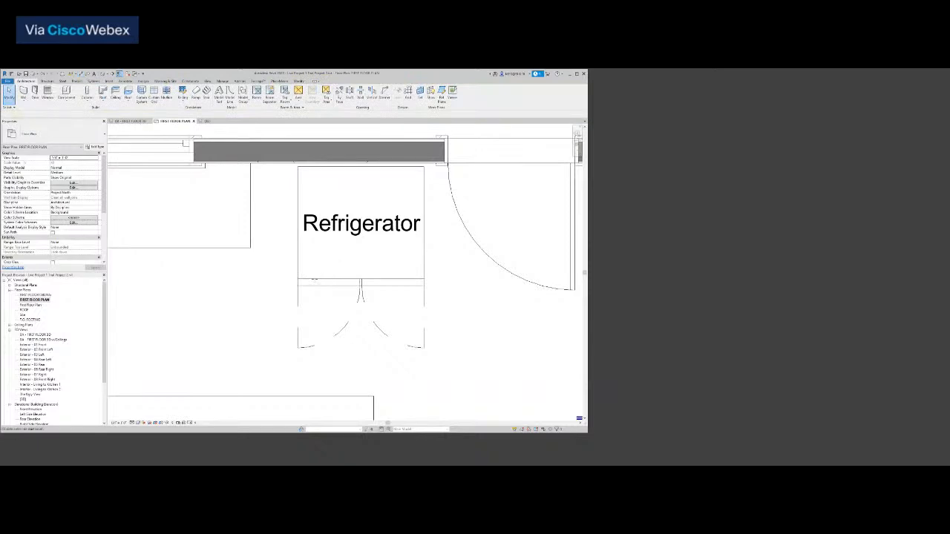
# Check the refrigerator body's depth, excluding the doors, with a temporary detail line.
pyautogui.press('d')
pyautogui.press('l')
pyautogui.click(314, 279)
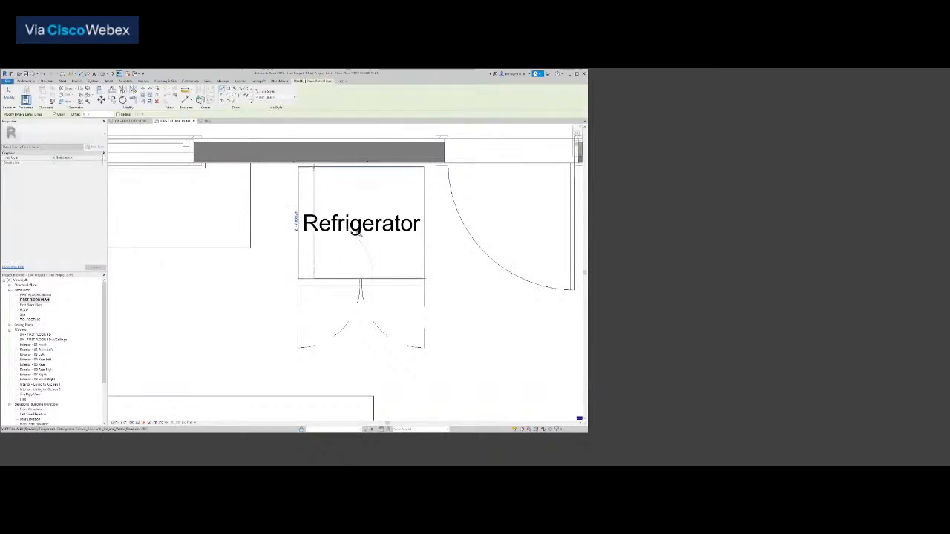
pyautogui.click(314, 169)
pyautogui.press('Escape')
pyautogui.press('Escape')
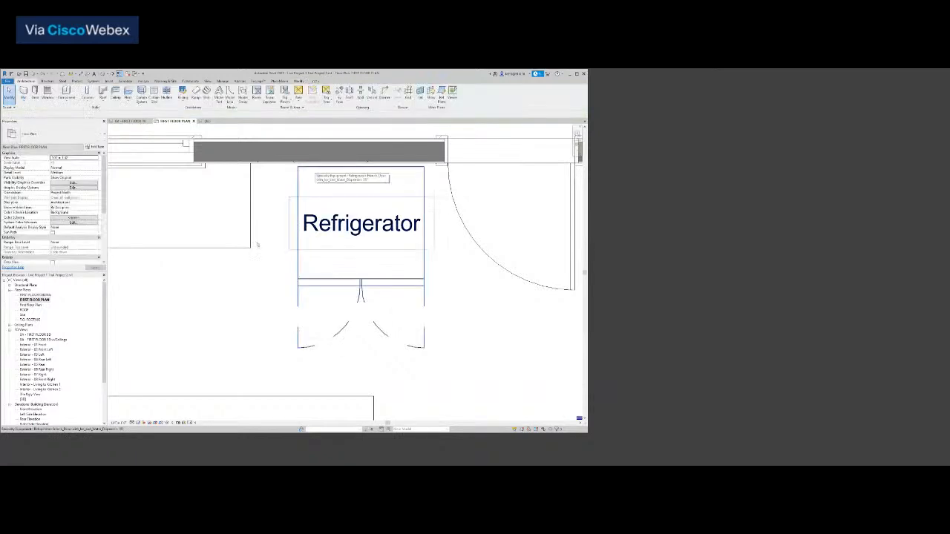
# Measure the clearance between the refrigerator's door front and the kitchen island.
pyautogui.scroll(-4, 270, 312)
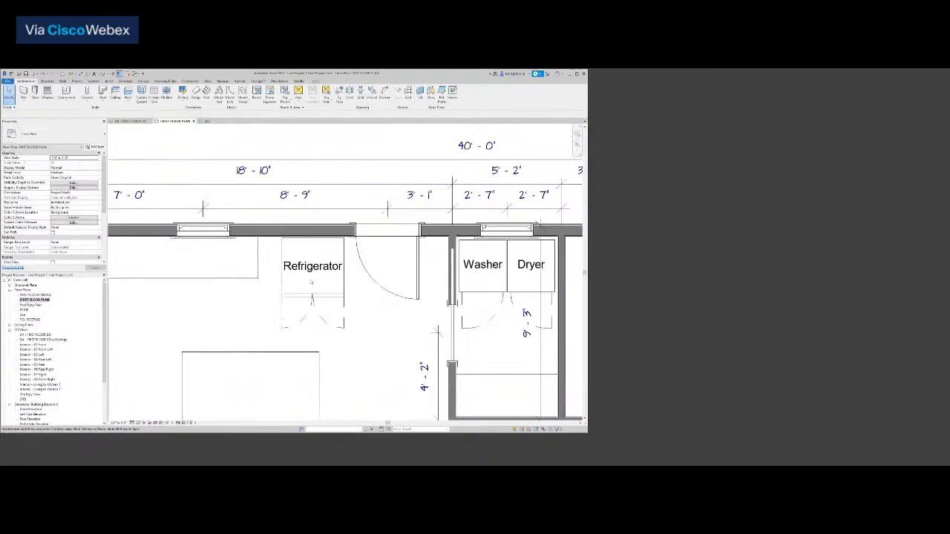
pyautogui.scroll(-3, 311, 282)
pyautogui.moveTo(316, 279); pyautogui.dragTo(313, 278, button='middle')
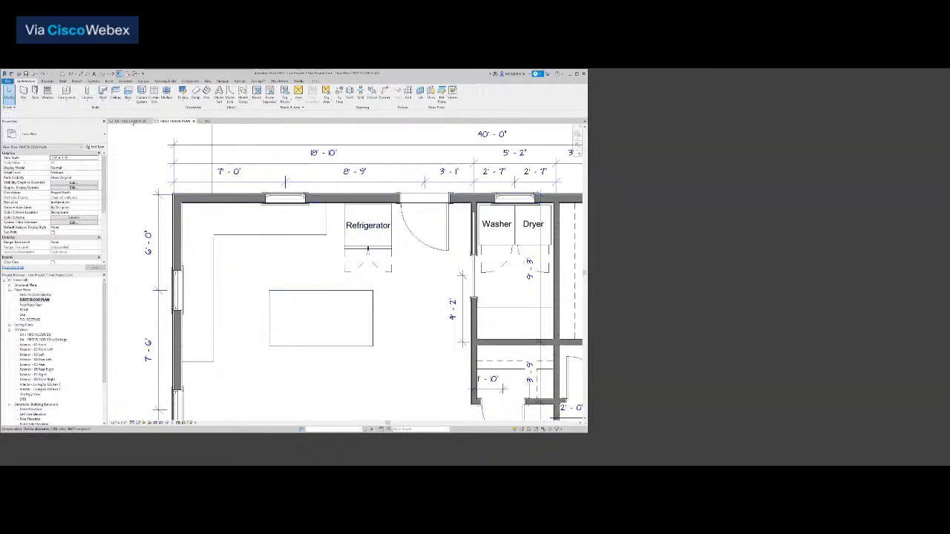
pyautogui.click(73, 74)
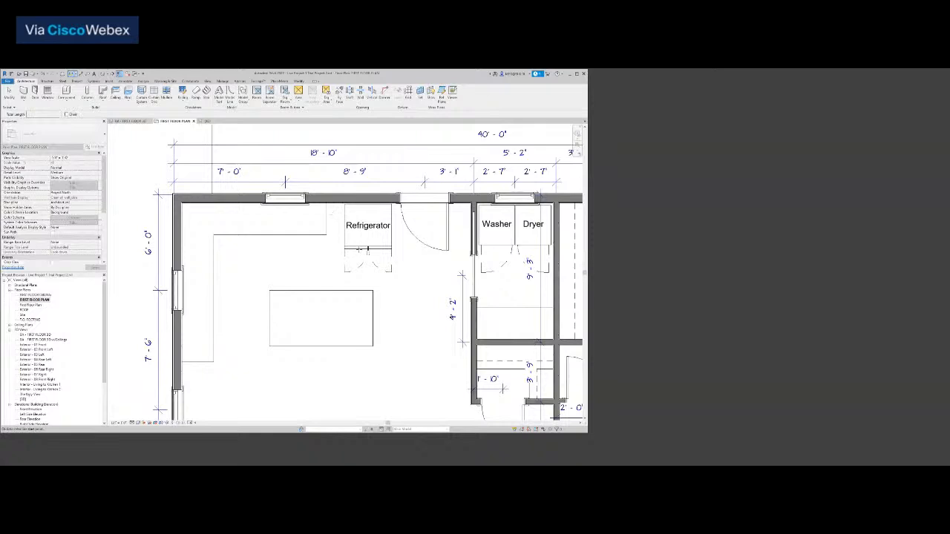
pyautogui.click(367, 251)
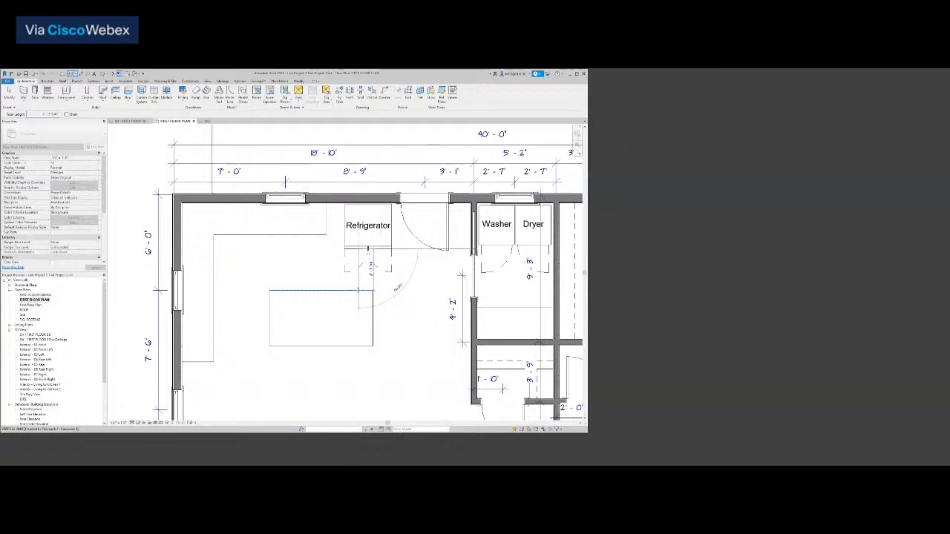
pyautogui.press('Escape')
pyautogui.press('Escape')
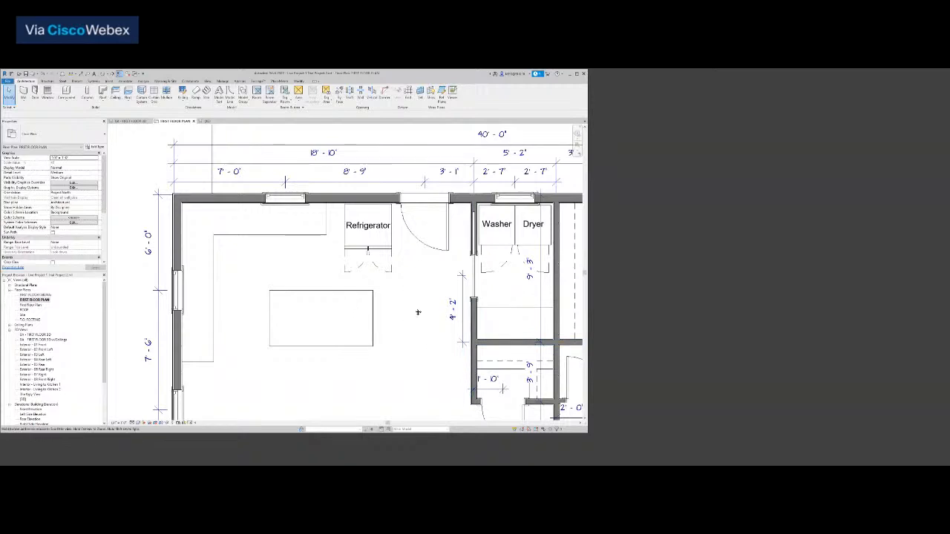
# Try to shift the exterior door toward the laundry by setting its centre 2'-3" from the laundry wall.
pyautogui.moveTo(418, 312); pyautogui.dragTo(418, 356, button='middle')
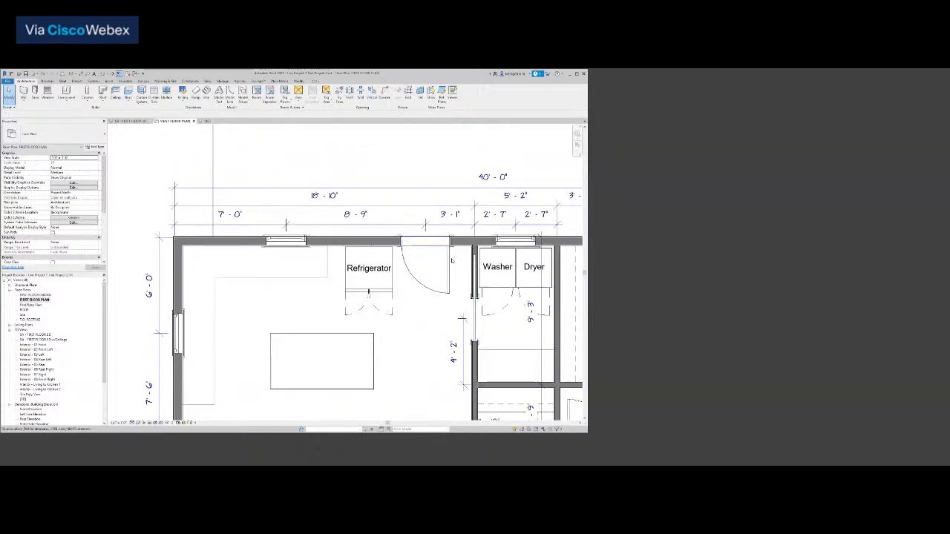
pyautogui.click(451, 261)
pyautogui.write('2 3')
pyautogui.press('Return')
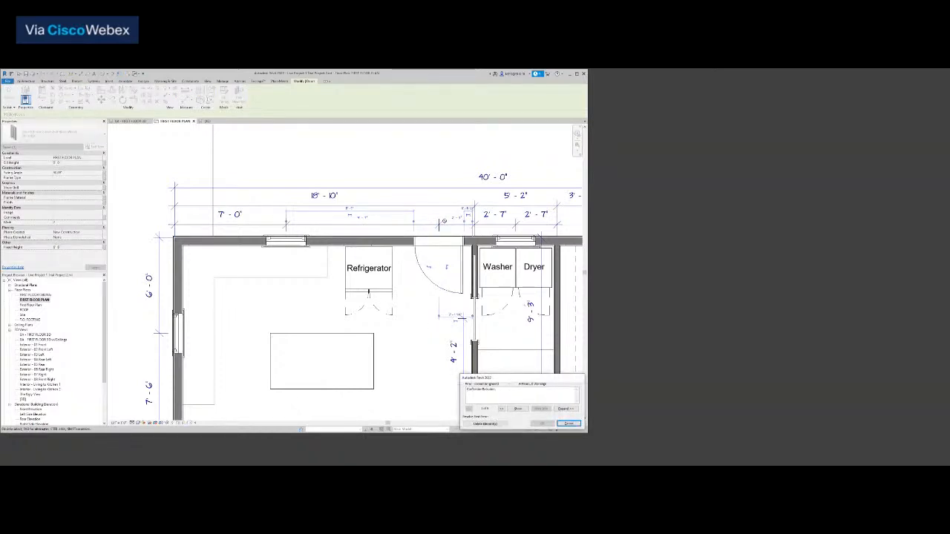
pyautogui.click(486, 424)
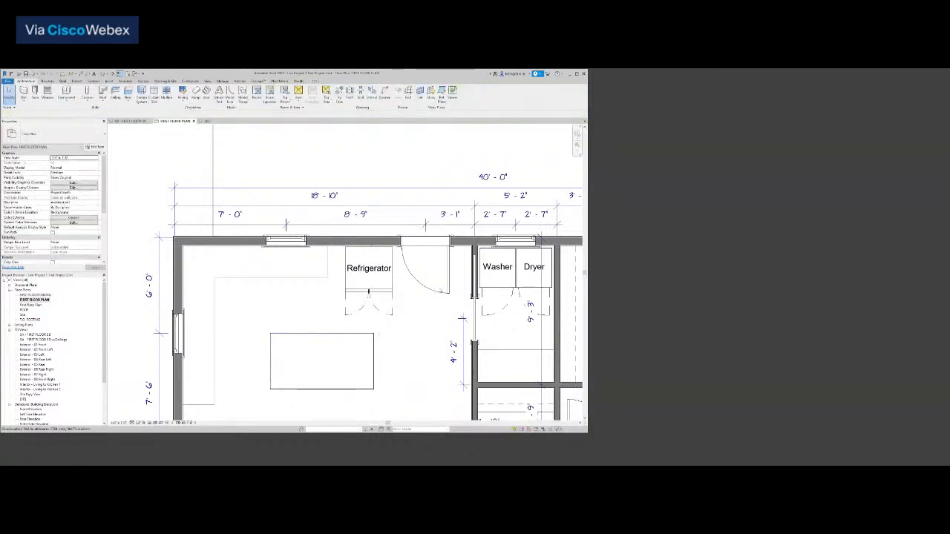
# Retry shifting the exterior door closer to the laundry wall in plan, by editing its distance and by nudging it.
pyautogui.click(438, 269)
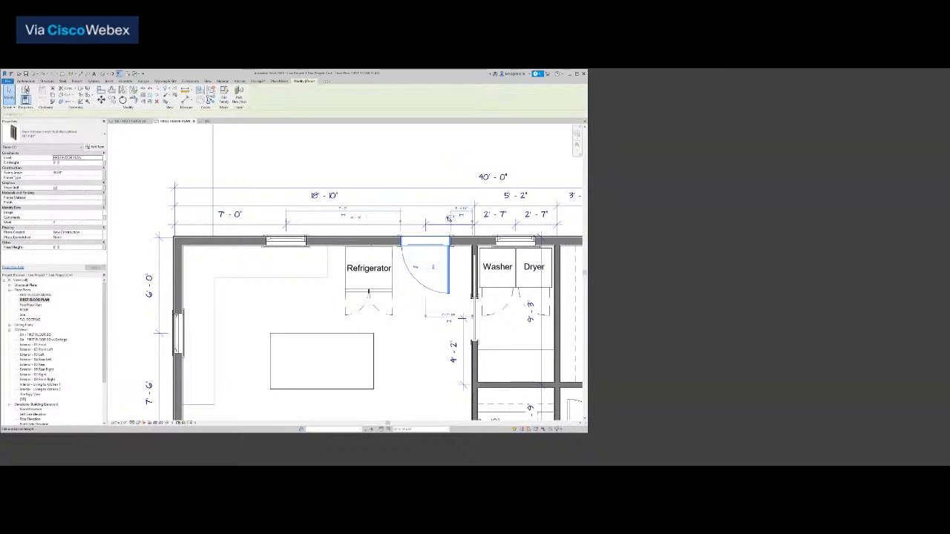
pyautogui.press('Return')
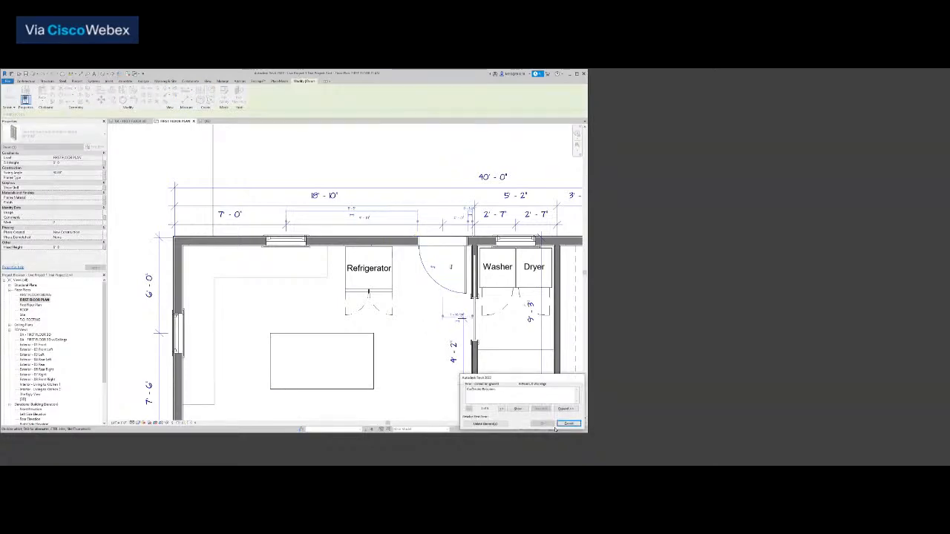
pyautogui.click(568, 424)
pyautogui.scroll(-3, 459, 344)
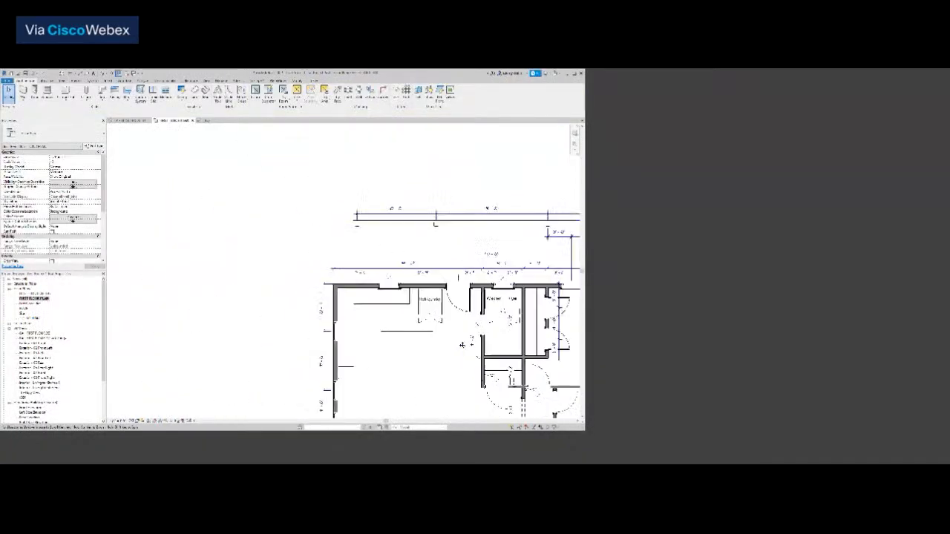
pyautogui.scroll(1, 459, 344)
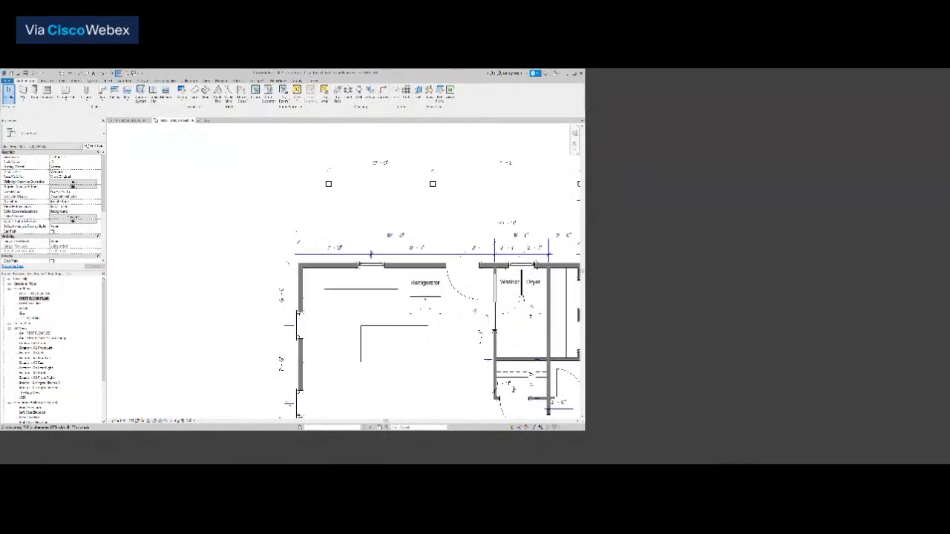
pyautogui.click(469, 307)
pyautogui.press('Right')
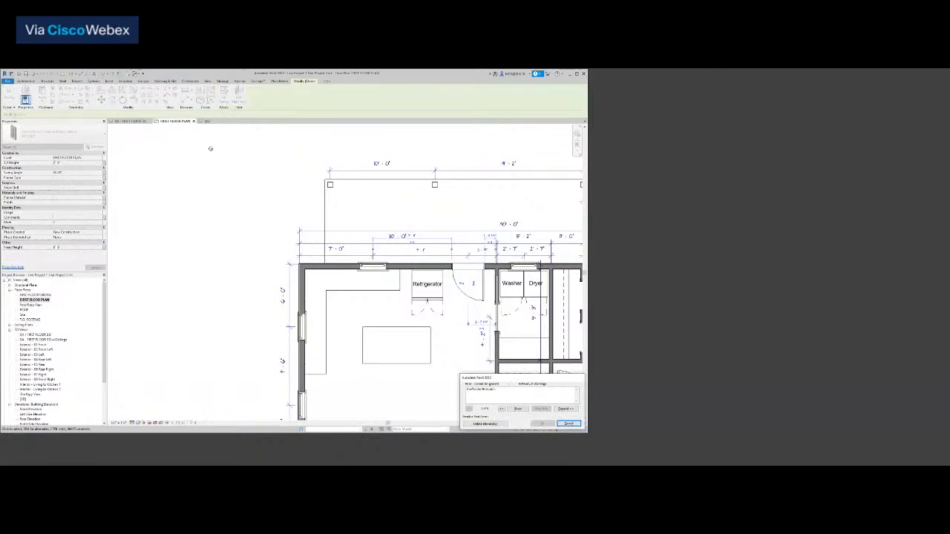
# Examine the exterior door and its surrounding trim head-on on the porch wall in the 3D view.
pyautogui.click(208, 120)
pyautogui.scroll(-4, 378, 317)
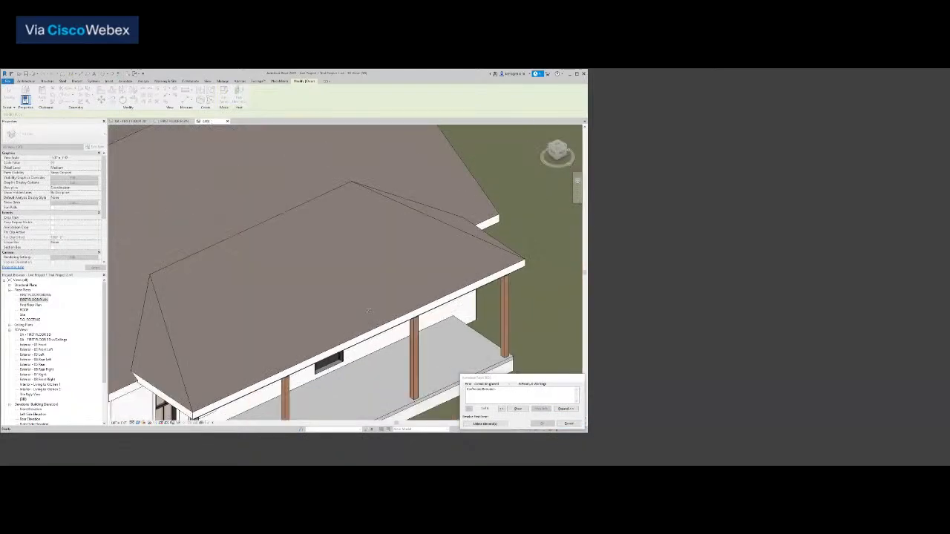
pyautogui.moveTo(400, 316); pyautogui.dragTo(466, 234, button='middle')
pyautogui.scroll(2, 466, 234)
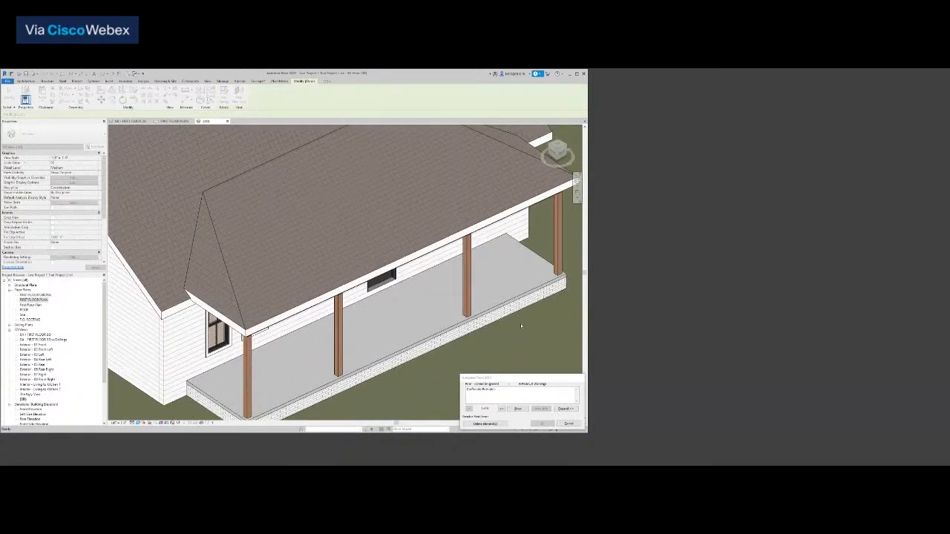
pyautogui.click(569, 424)
pyautogui.moveTo(559, 169)
pyautogui.keyDown('shift'); pyautogui.mouseDown(button='middle')
pyautogui.moveTo(554, 152)
pyautogui.moveTo(547, 413)
pyautogui.moveTo(500, 415)
pyautogui.mouseUp(button='middle'); pyautogui.keyUp('shift')
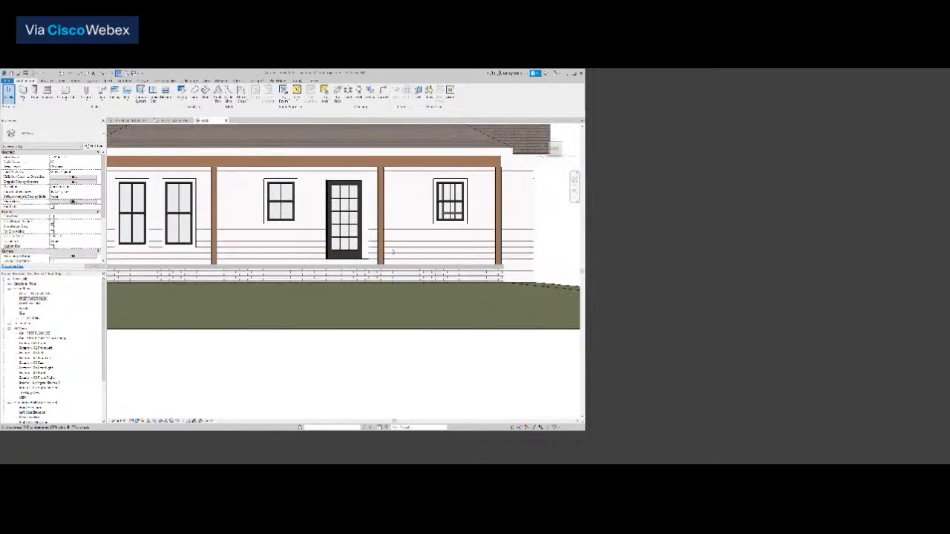
pyautogui.moveTo(358, 231); pyautogui.dragTo(407, 293, button='middle')
pyautogui.scroll(1, 407, 293)
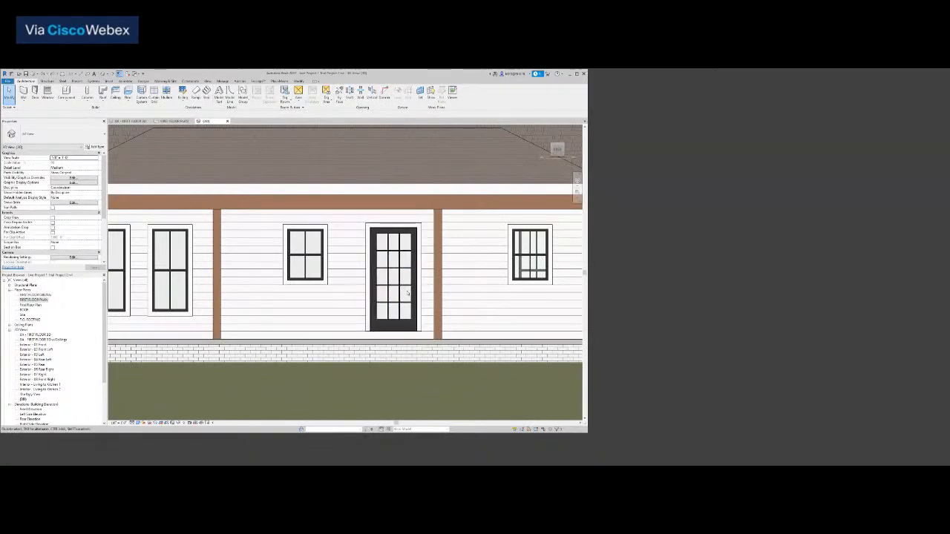
# Try to move the exterior door together with its surrounding trim 10" toward the laundry in the 3D view.
pyautogui.click(405, 287)
pyautogui.keyDown('ctrl'); pyautogui.click(404, 285); pyautogui.keyUp('ctrl')
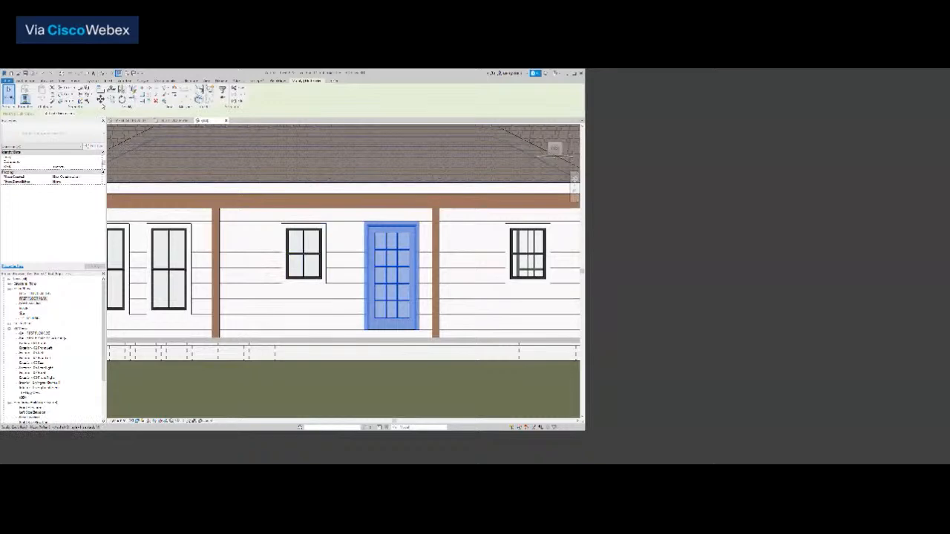
pyautogui.click(101, 100)
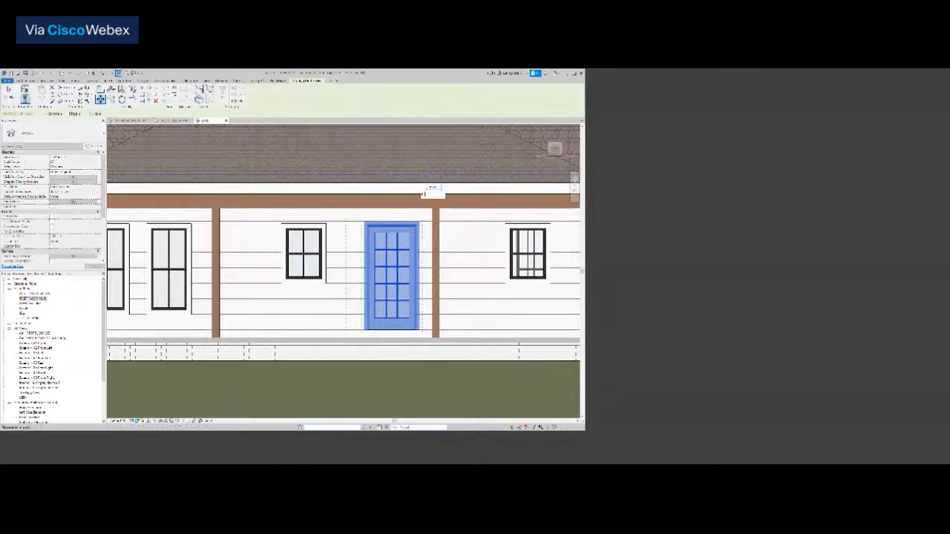
pyautogui.write('0 10')
pyautogui.press('Return')
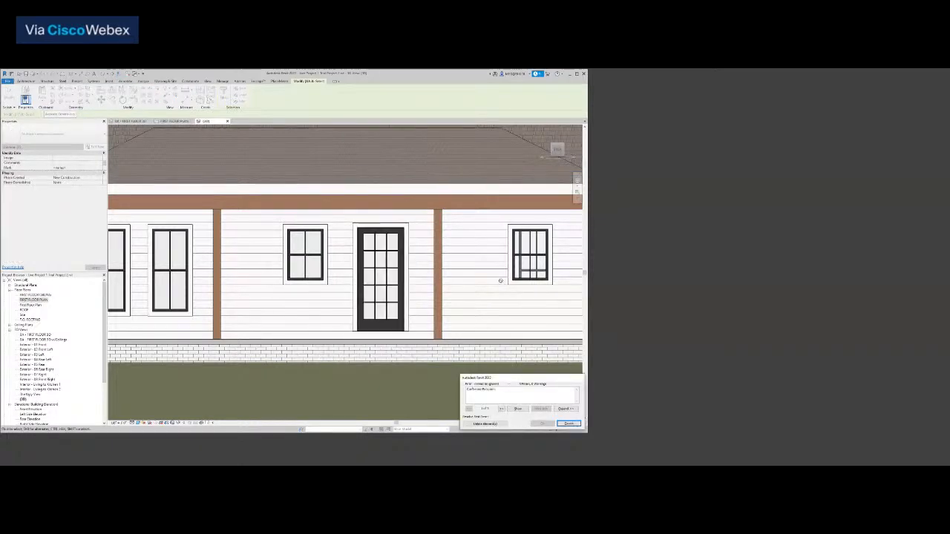
pyautogui.click(568, 423)
# Move the exterior door and its trim together toward the laundry in the first floor 3D view, centring it about 2'-4" from the laundry wall.
pyautogui.click(422, 295)
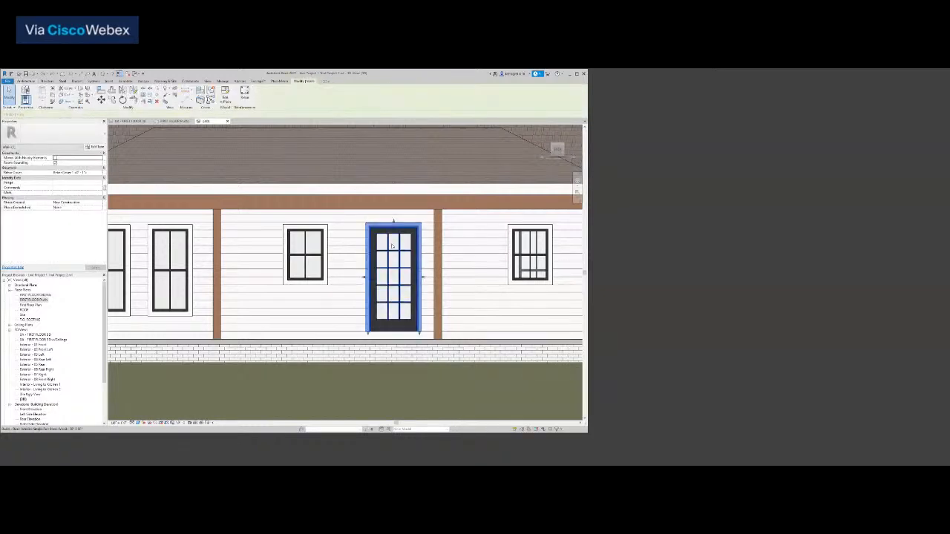
pyautogui.keyDown('ctrl'); pyautogui.click(389, 247); pyautogui.keyUp('ctrl')
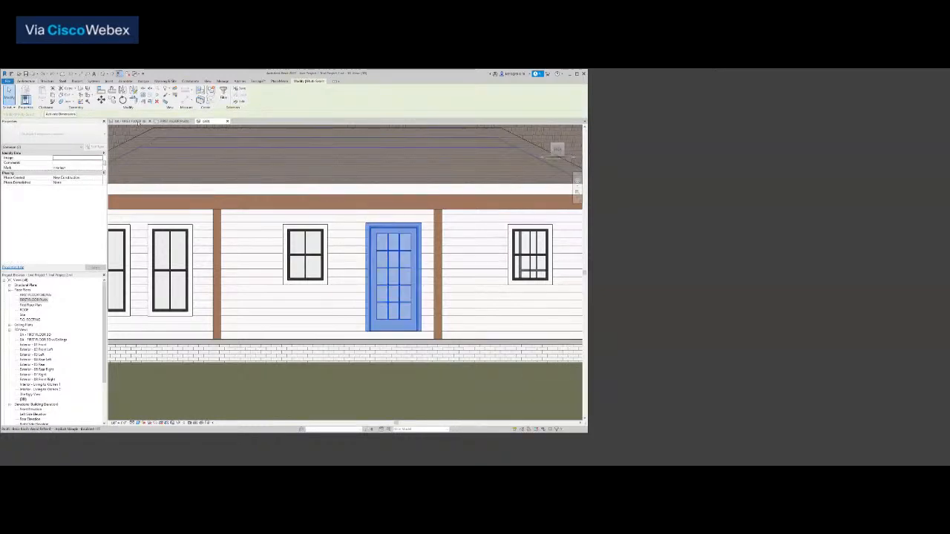
pyautogui.click(138, 121)
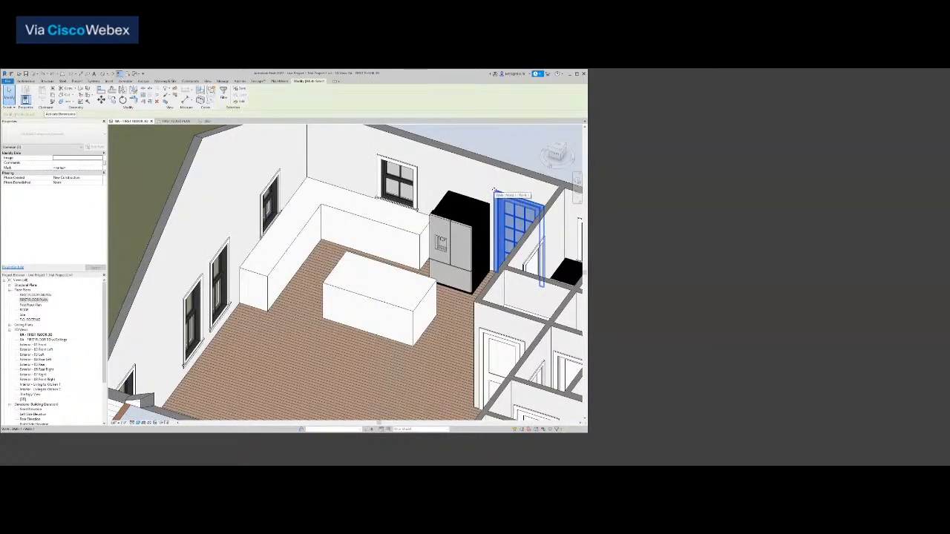
pyautogui.click(101, 100)
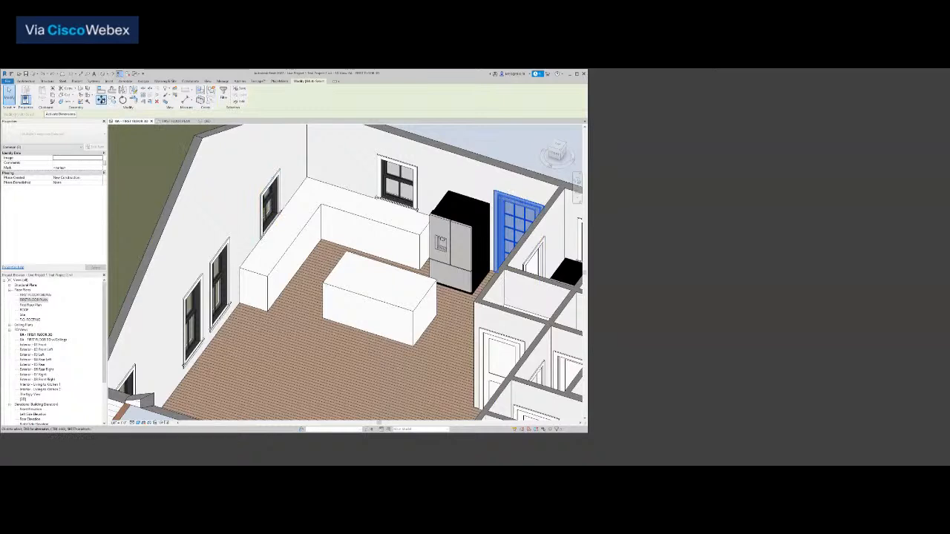
pyautogui.click(515, 183)
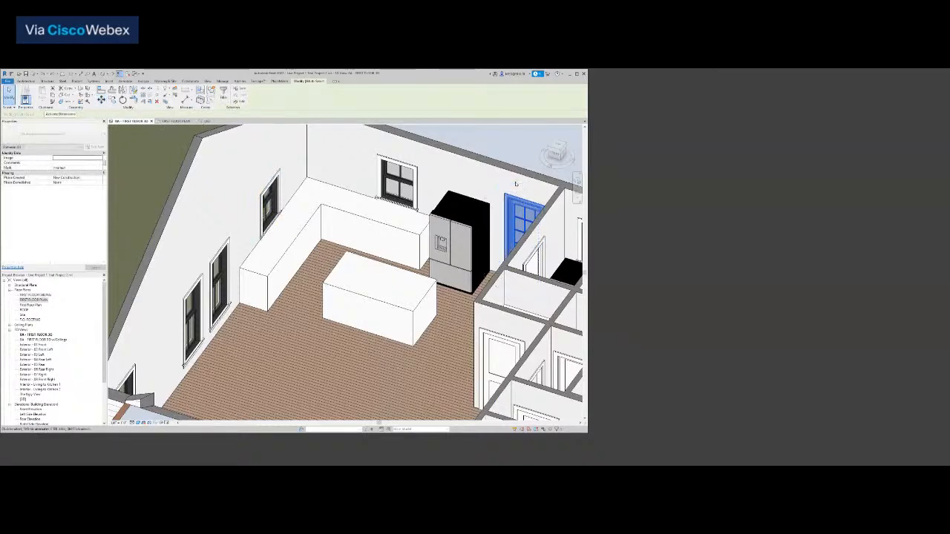
pyautogui.press('Escape')
# Try the narrower type for the refrigerator in the first floor plan.
pyautogui.click(176, 121)
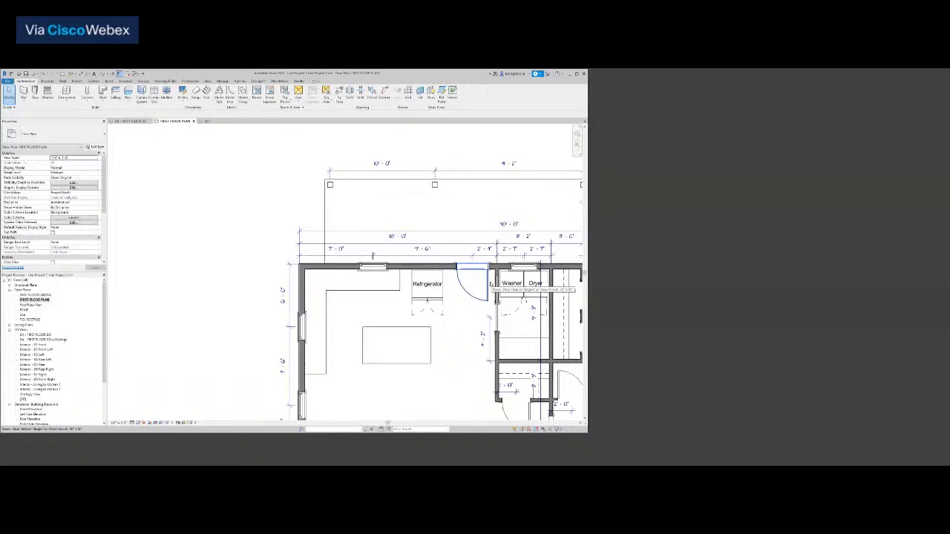
pyautogui.scroll(3, 437, 304)
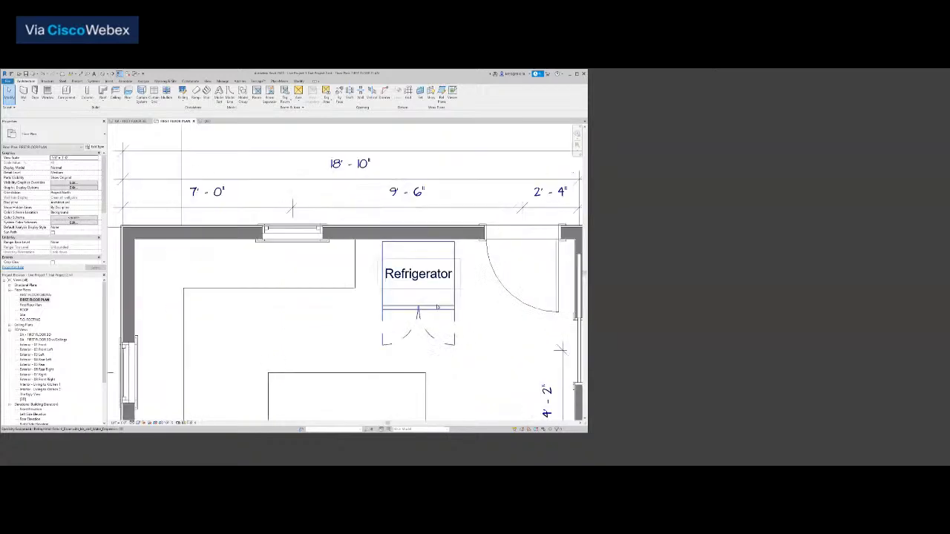
pyautogui.click(437, 307)
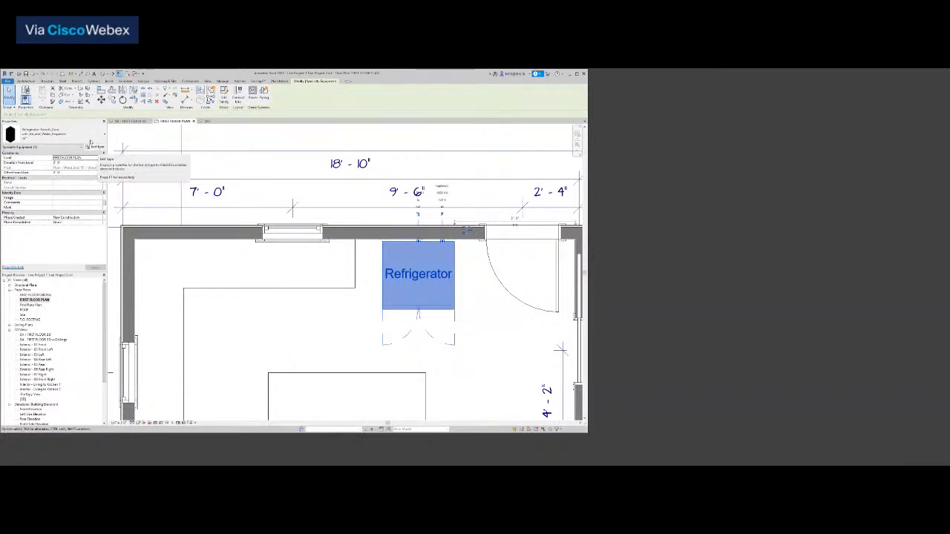
pyautogui.click(56, 134)
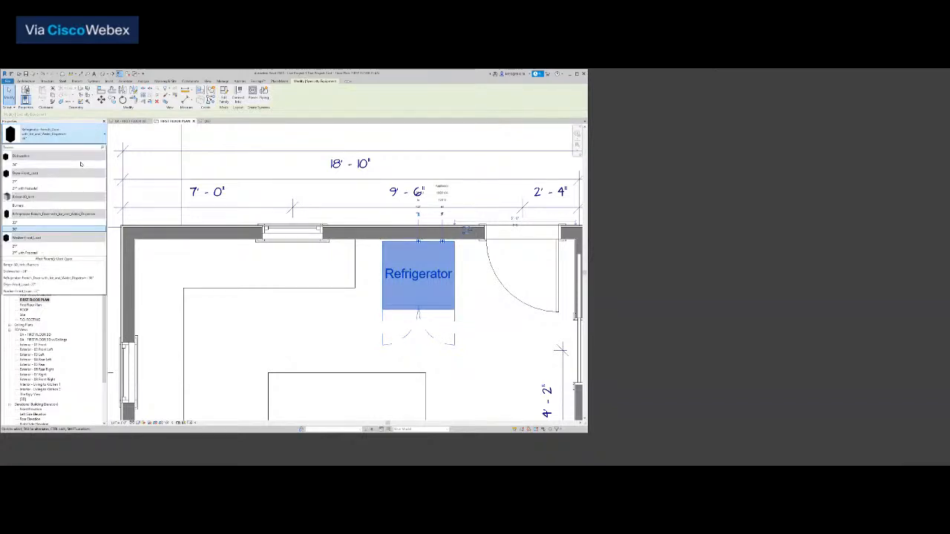
pyautogui.click(59, 230)
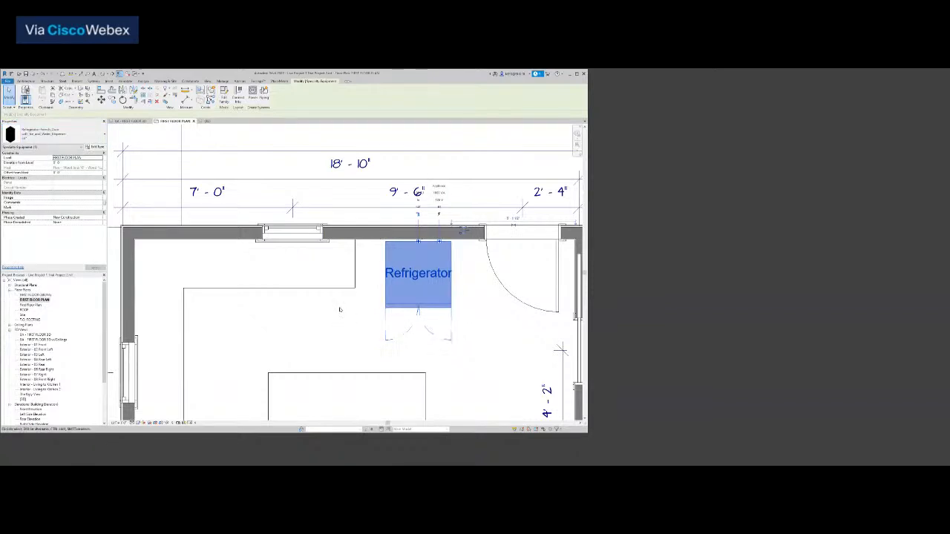
pyautogui.press('Escape')
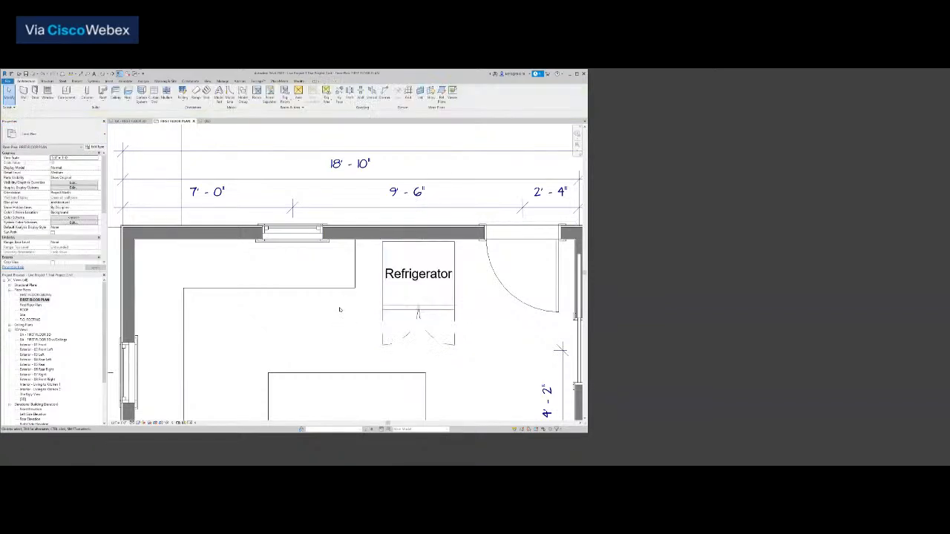
# Duplicate the refrigerator's current 36" type as a new Counter type.
pyautogui.click(395, 312)
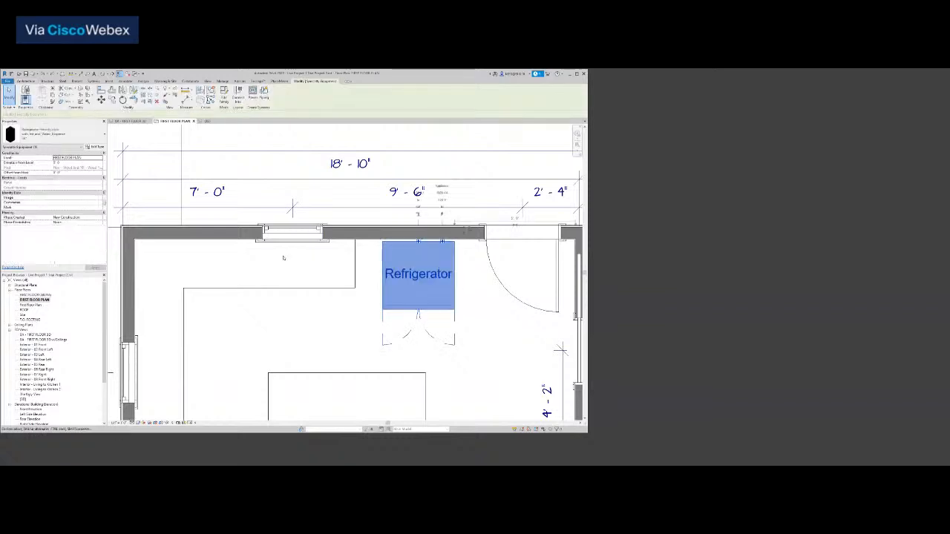
pyautogui.click(95, 146)
pyautogui.scroll(-4, 584, 241)
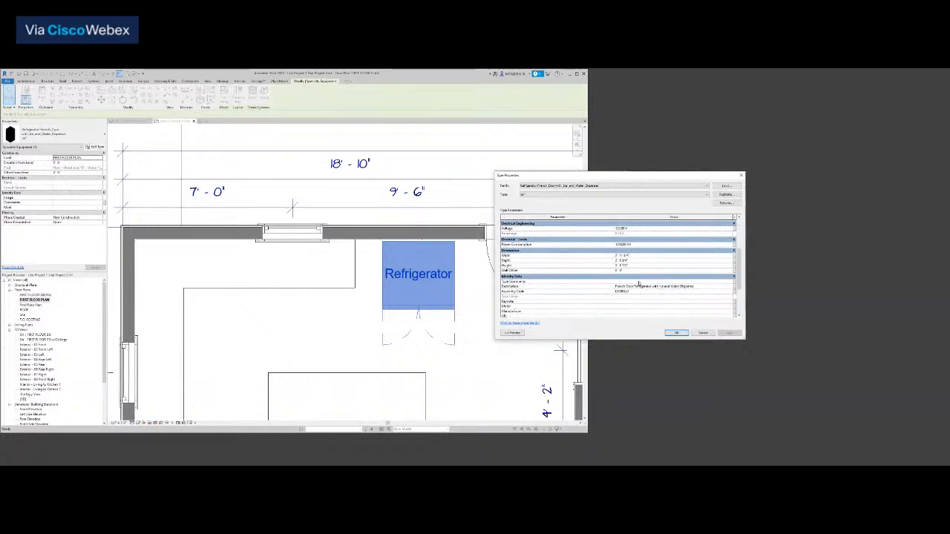
pyautogui.click(725, 194)
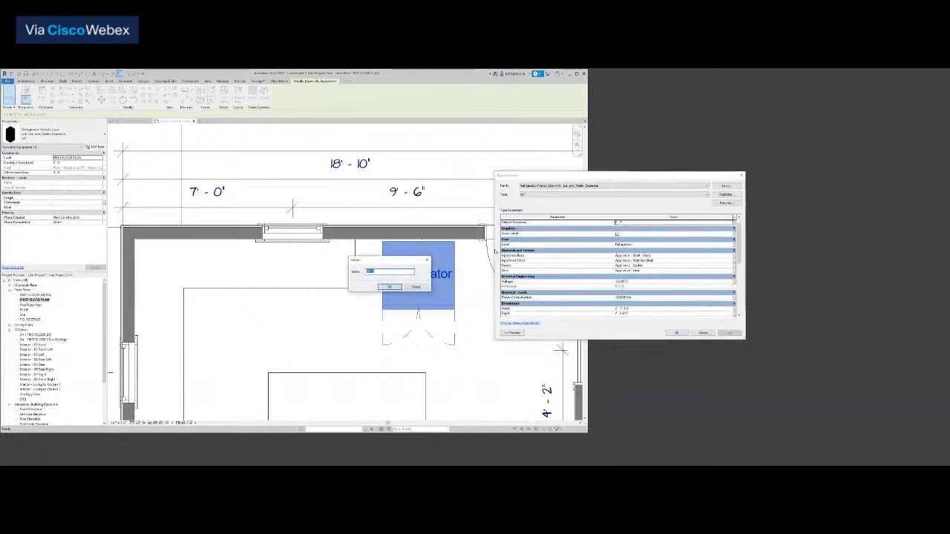
pyautogui.click(399, 272)
pyautogui.write('Counter')
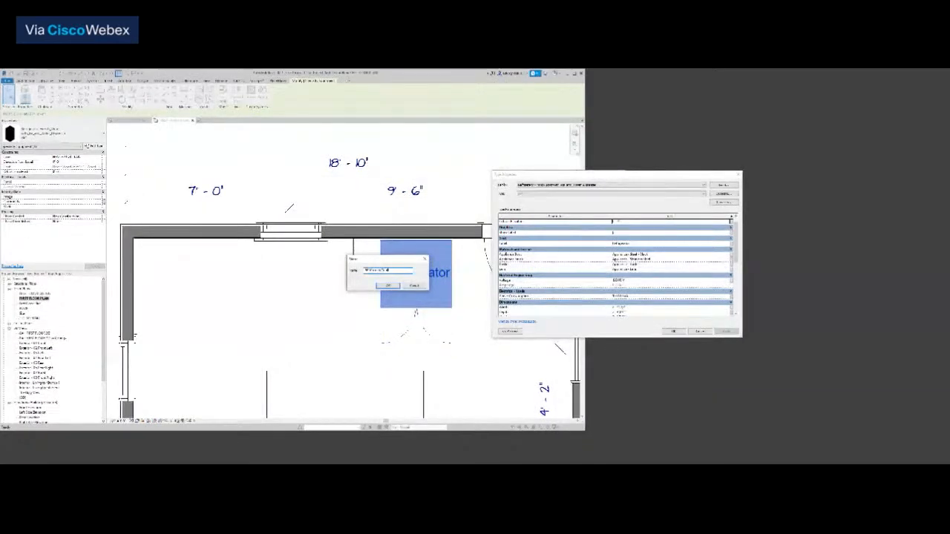
pyautogui.press('Return')
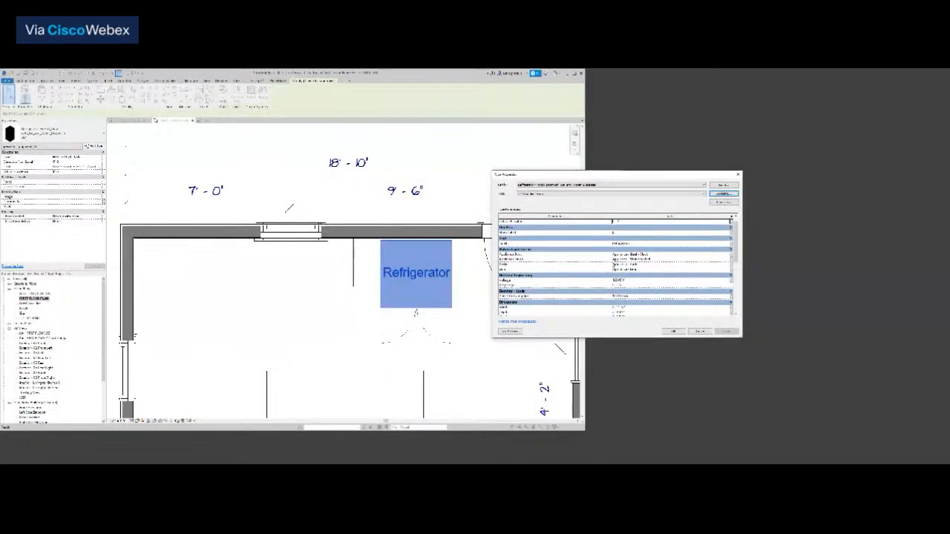
# Set the new refrigerator type's depth to 2' 4" and apply it to the refrigerator in the plan.
pyautogui.scroll(-2, 564, 265)
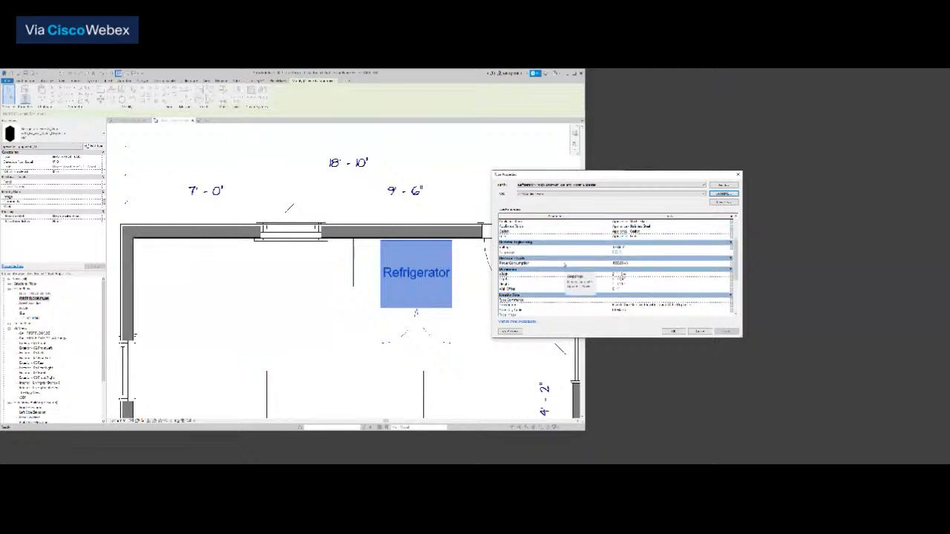
pyautogui.click(640, 281)
pyautogui.write('2\' 4"')
pyautogui.click(677, 333)
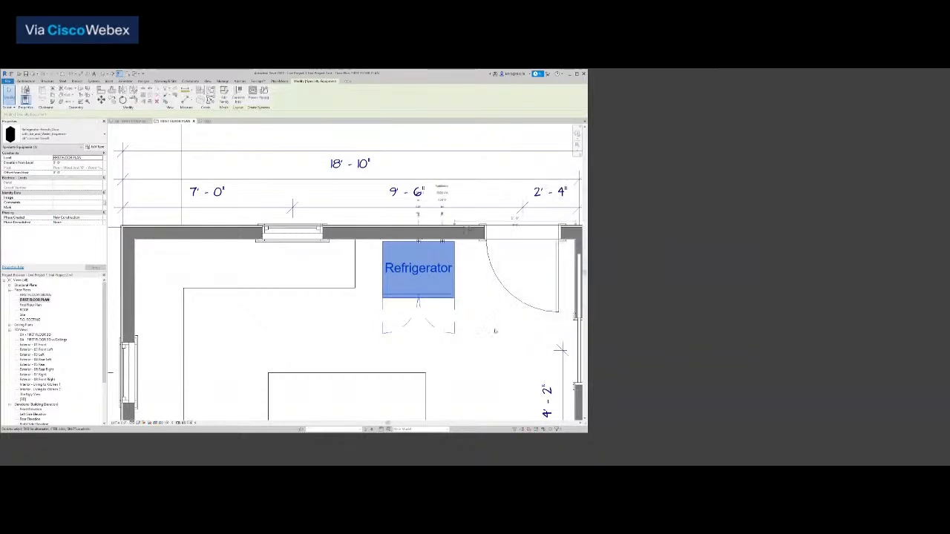
pyautogui.click(495, 331)
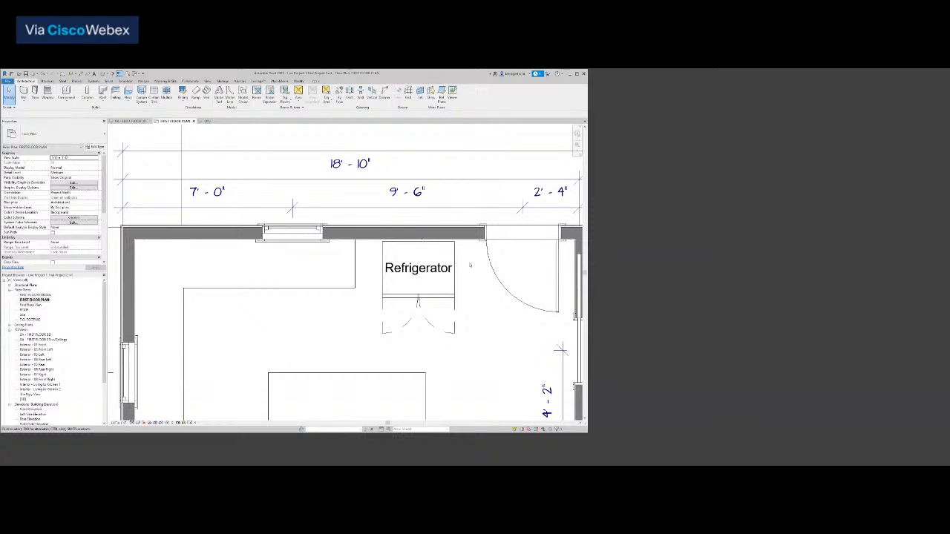
pyautogui.scroll(-1, 466, 256)
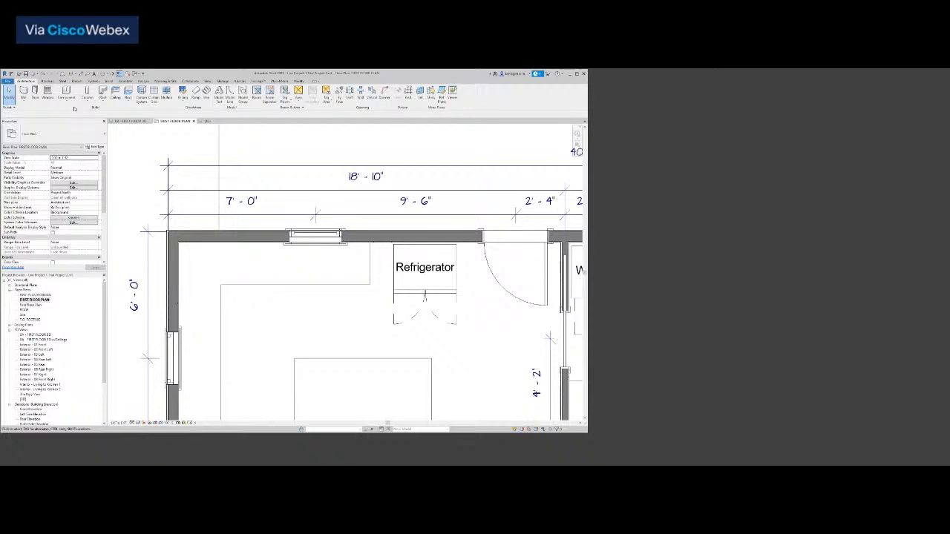
# Start a new in-place Casework model with the default name in the first floor 3D view.
pyautogui.click(131, 121)
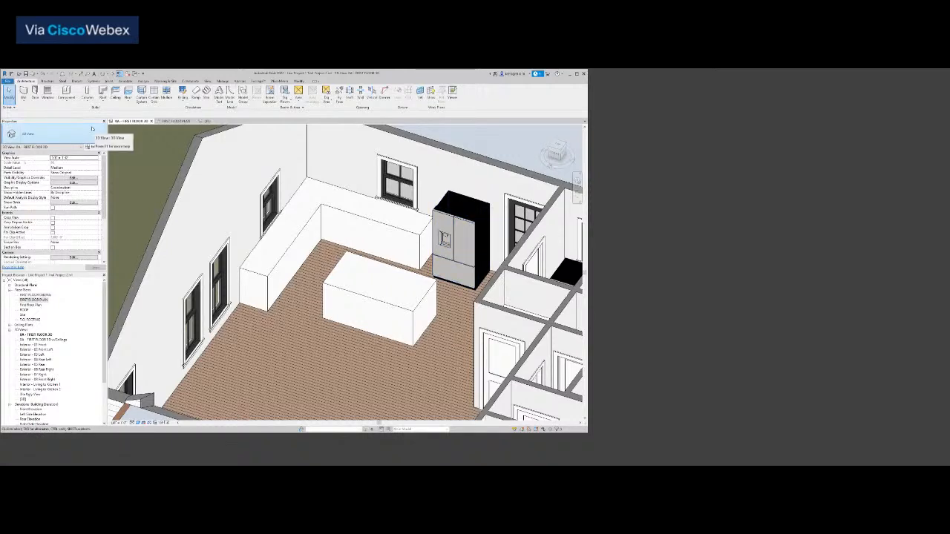
pyautogui.click(67, 101)
pyautogui.click(69, 123)
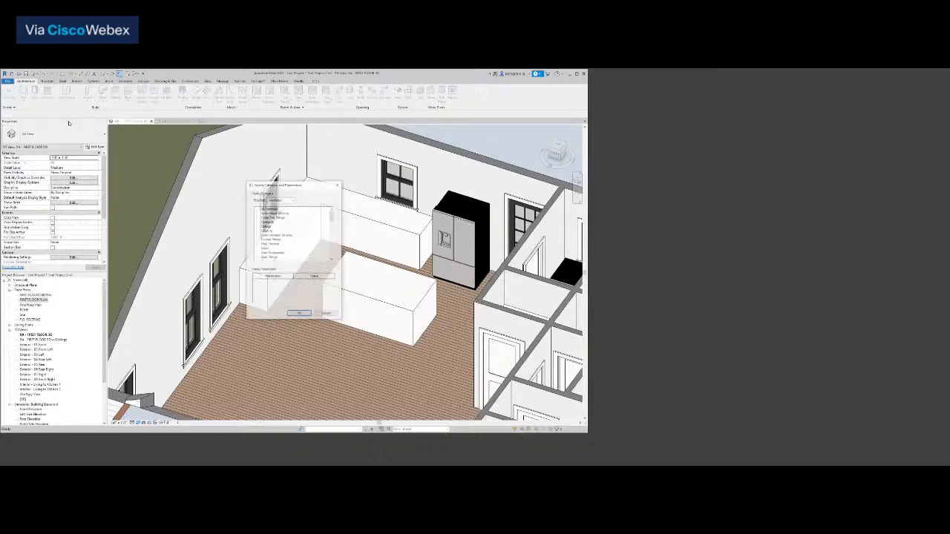
pyautogui.doubleClick(272, 221)
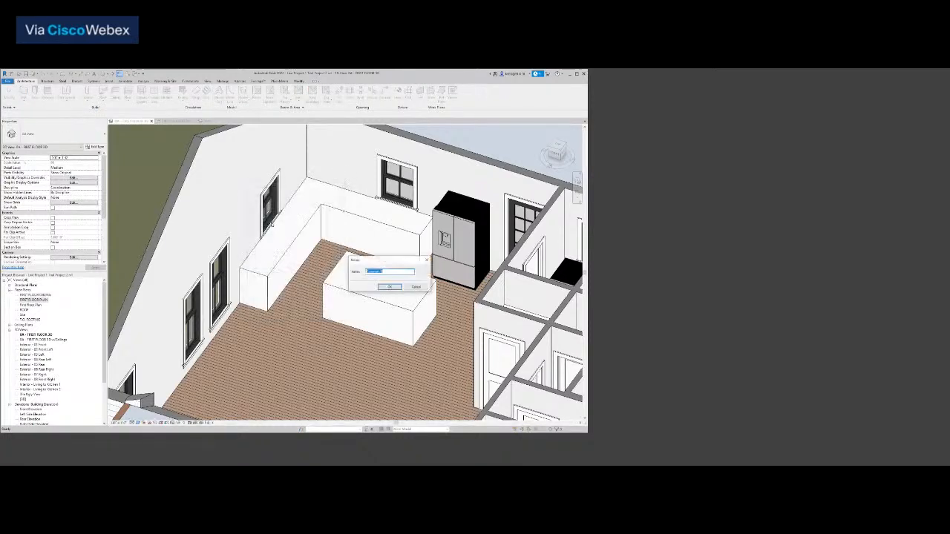
pyautogui.click(389, 287)
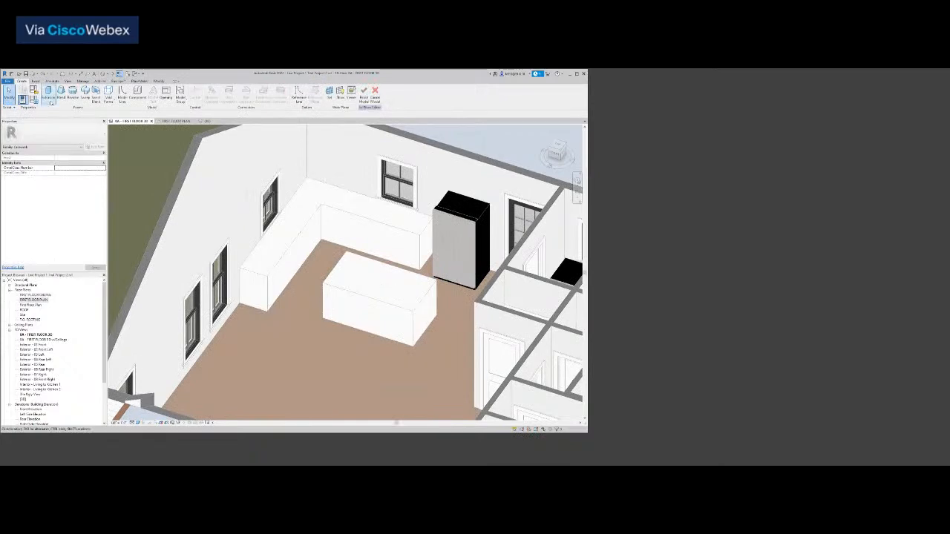
# Create an extrusion from a rectangular outline about 3'-4" wide against the back wall at the refrigerator, using picked and offset wall lines.
pyautogui.click(49, 95)
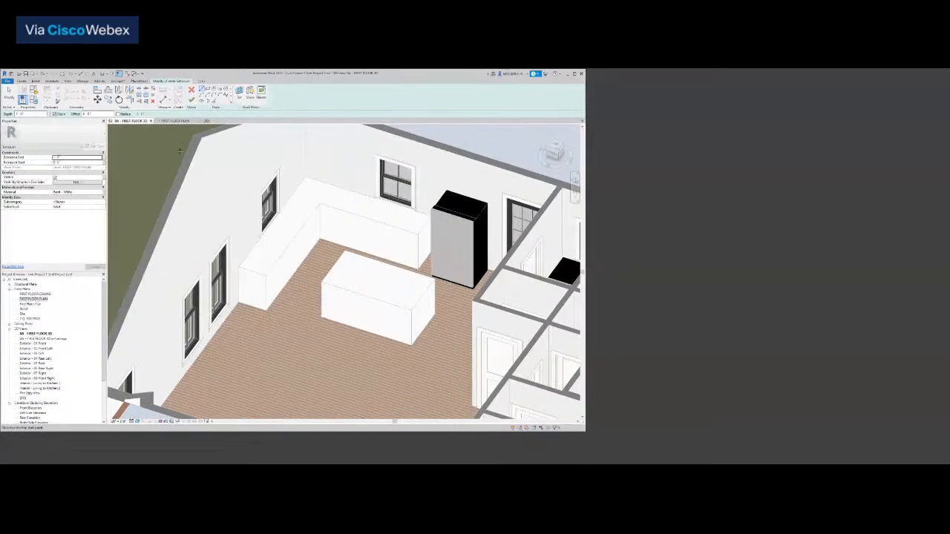
pyautogui.click(215, 101)
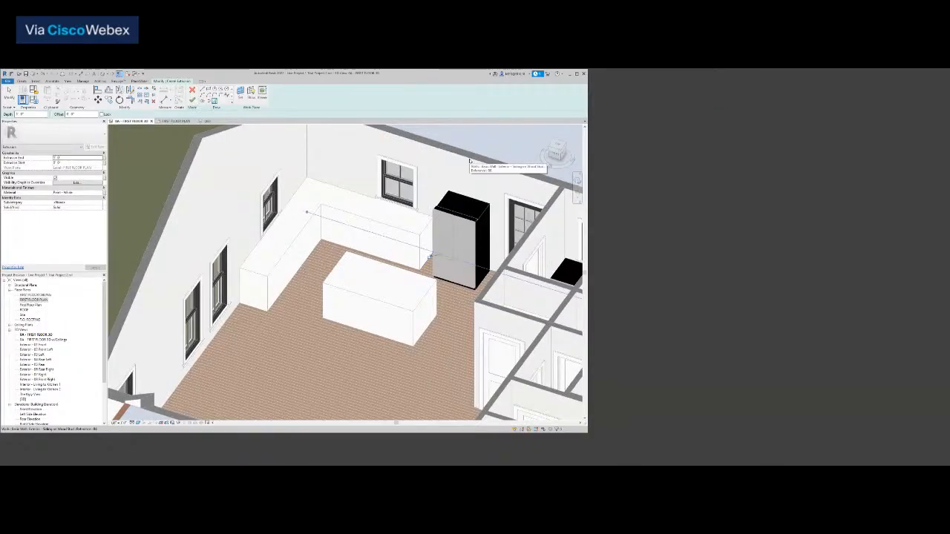
pyautogui.press('o')
pyautogui.press('f')
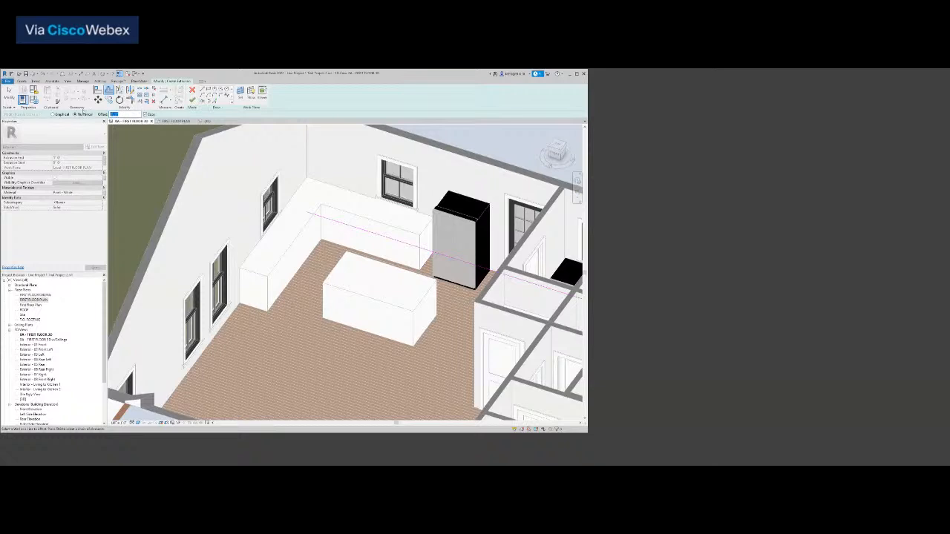
pyautogui.doubleClick(115, 114)
pyautogui.write('0 4')
pyautogui.write('0 0')
pyautogui.click(452, 261)
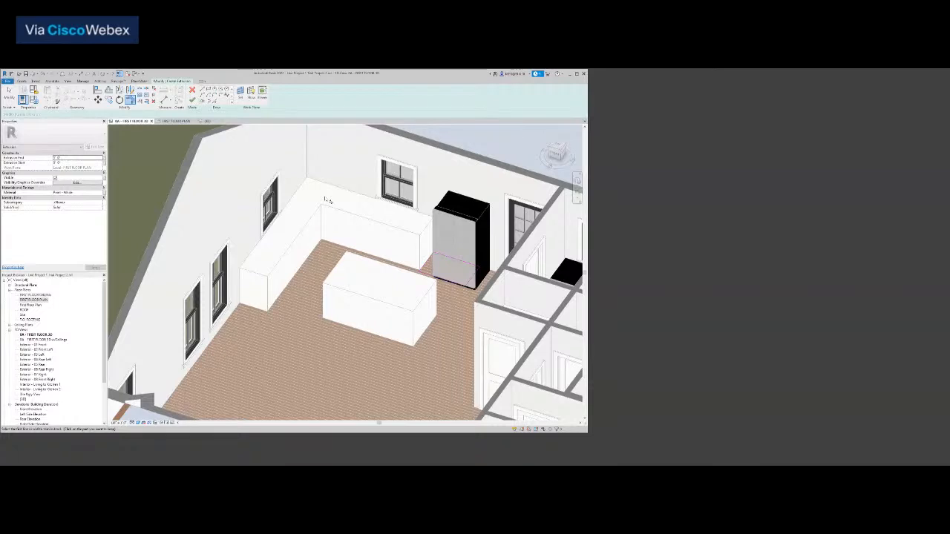
pyautogui.click(193, 100)
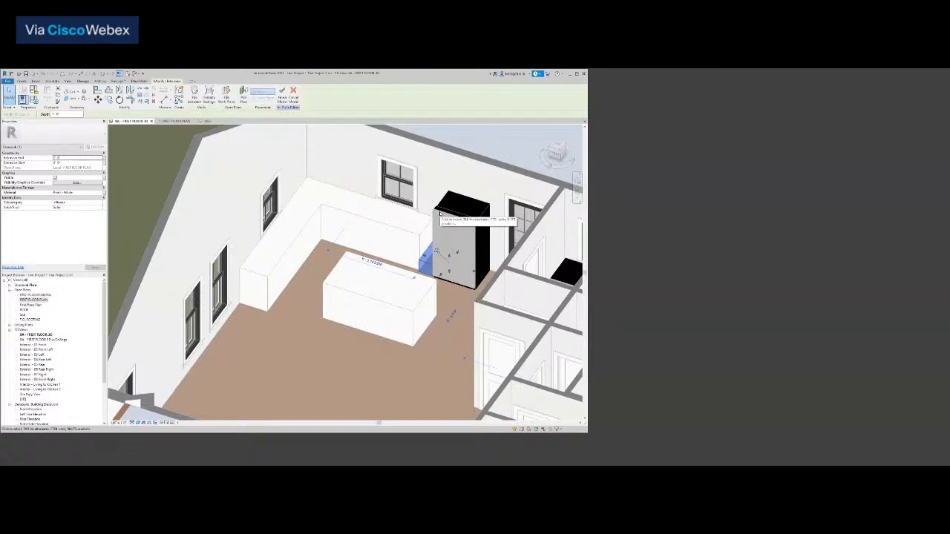
# Set the refrigerator enclosure's extrusion end to 8'.
pyautogui.click(79, 158)
pyautogui.write('8')
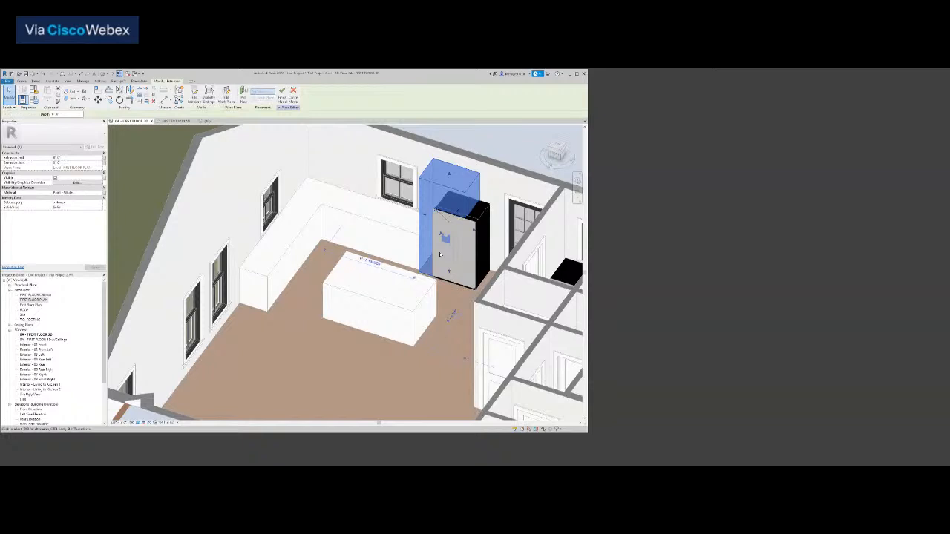
pyautogui.press('Escape')
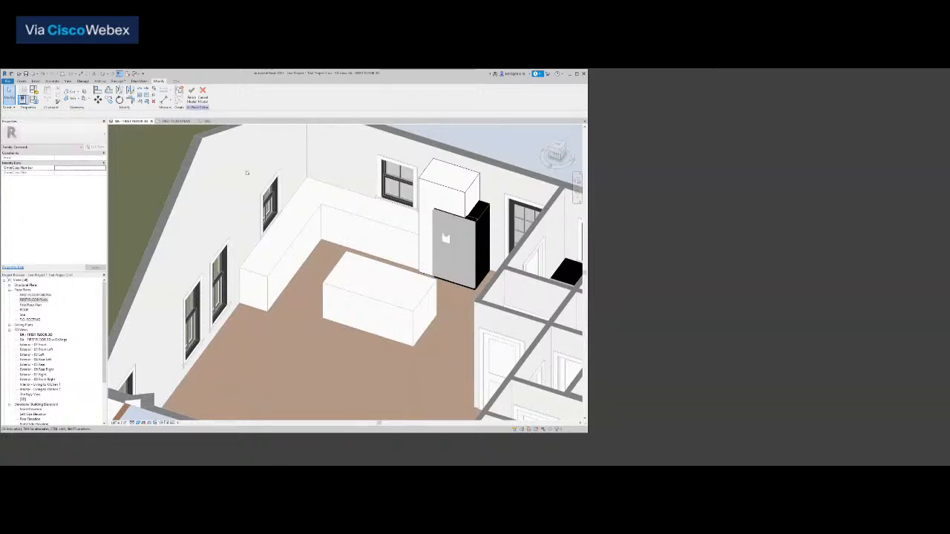
# Finish the in-place casework model from the first floor plan and save the project.
pyautogui.click(177, 122)
pyautogui.click(191, 93)
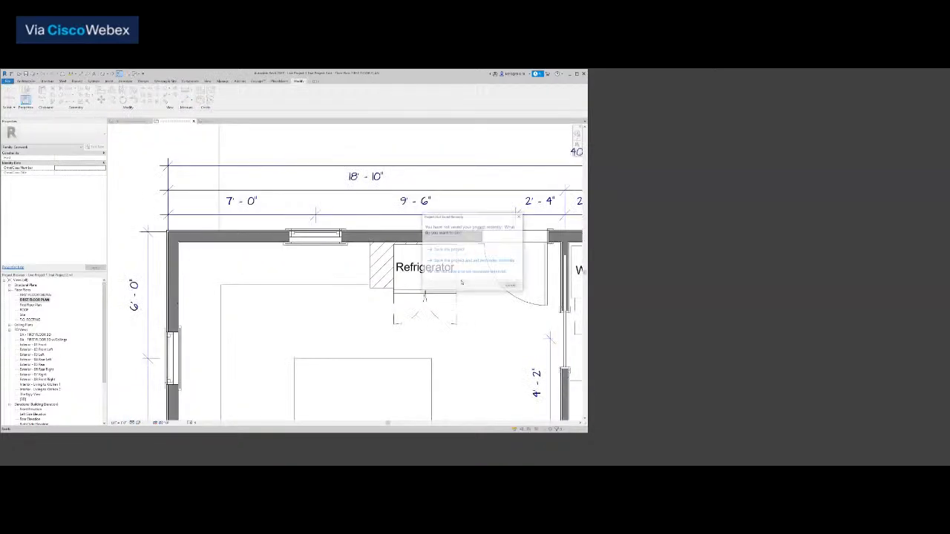
pyautogui.click(456, 250)
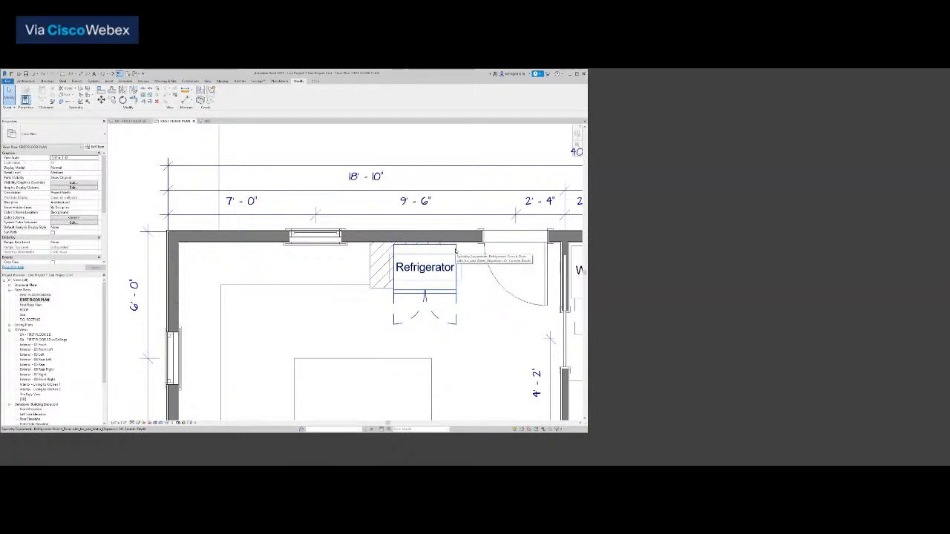
pyautogui.click(381, 265)
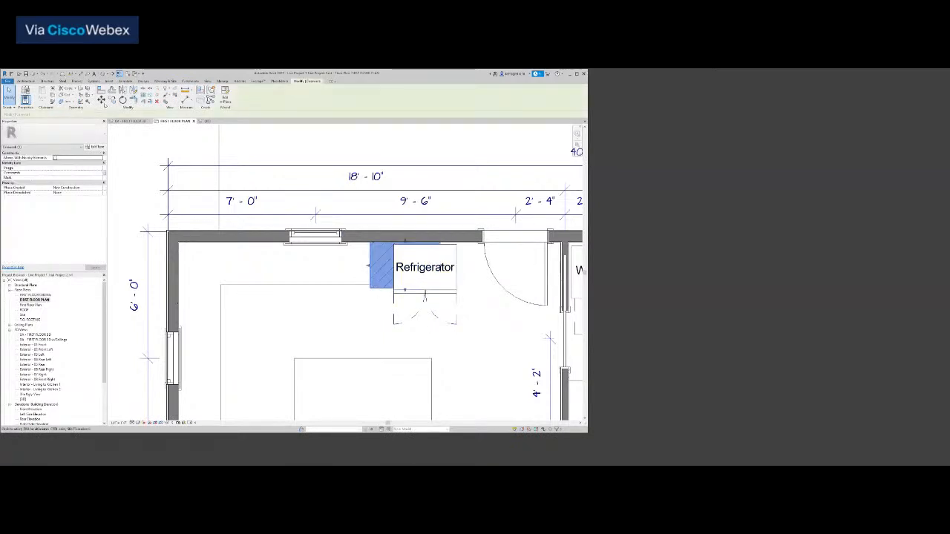
pyautogui.click(102, 100)
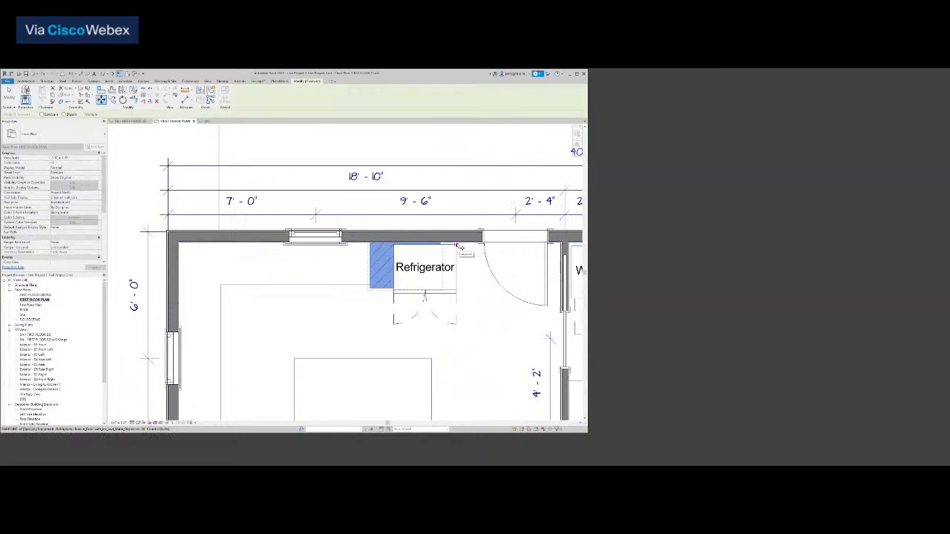
pyautogui.press('Escape')
pyautogui.press('Escape')
# Place a dimension string in the first floor plan from the side counter's inner edge to both sides of the refrigerator enclosure.
pyautogui.press('d')
pyautogui.press('i')
pyautogui.click(220, 329)
pyautogui.click(371, 268)
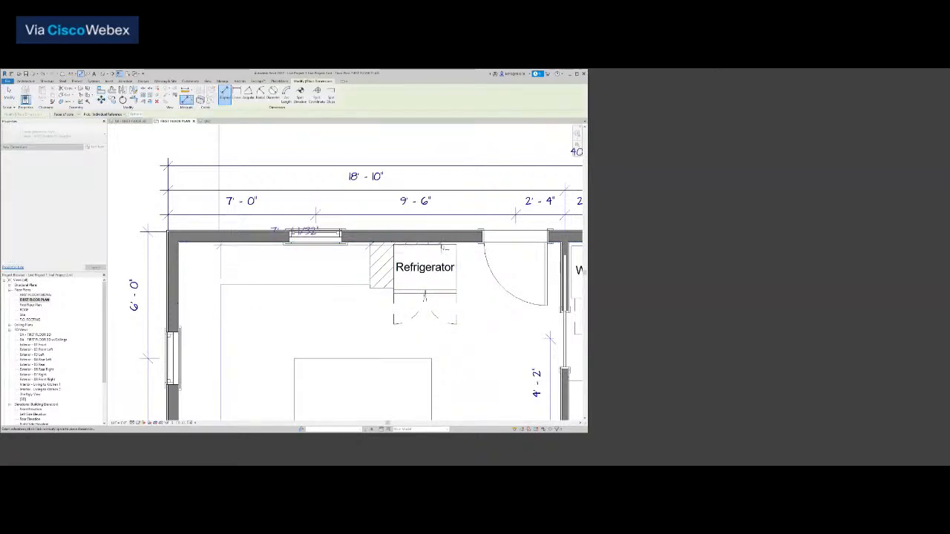
pyautogui.scroll(3, 443, 247)
pyautogui.scroll(-3, 442, 251)
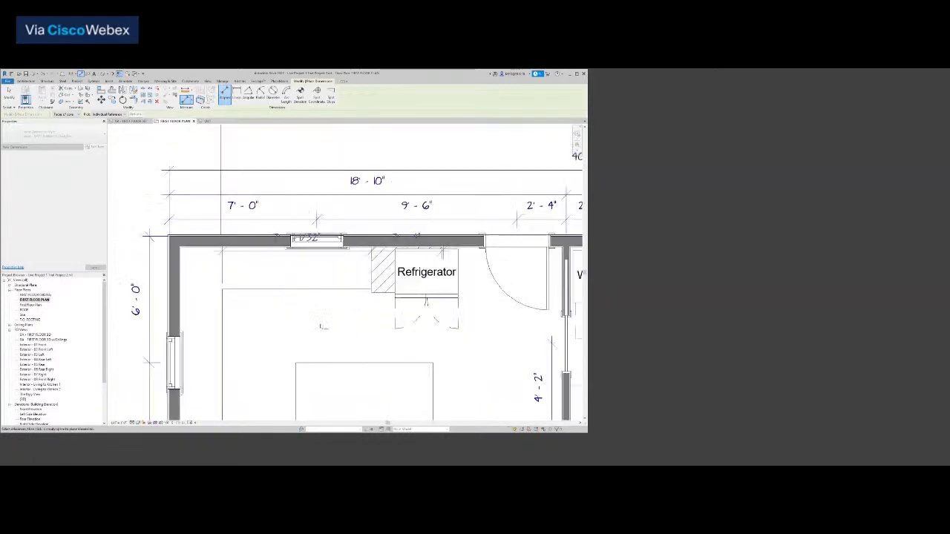
pyautogui.scroll(-2, 324, 323)
pyautogui.click(310, 318)
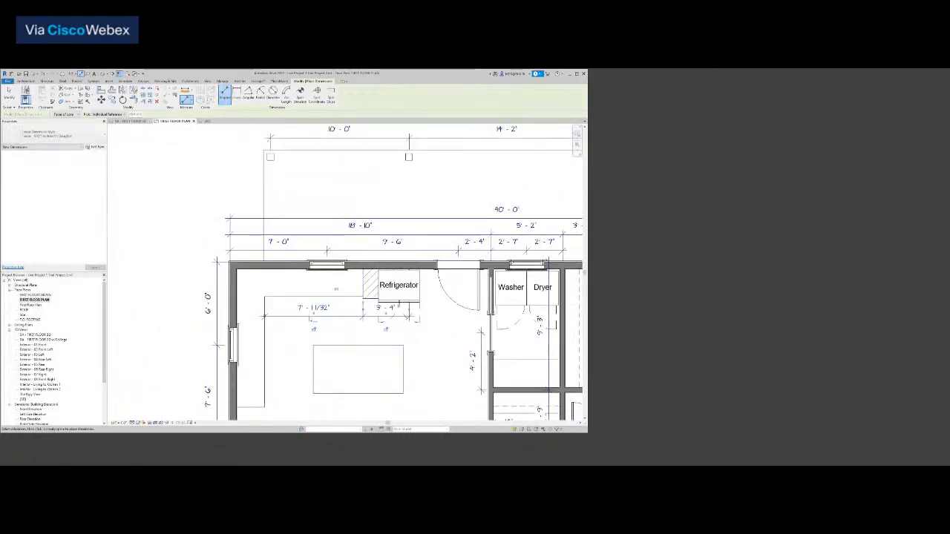
pyautogui.press('Escape')
pyautogui.press('Escape')
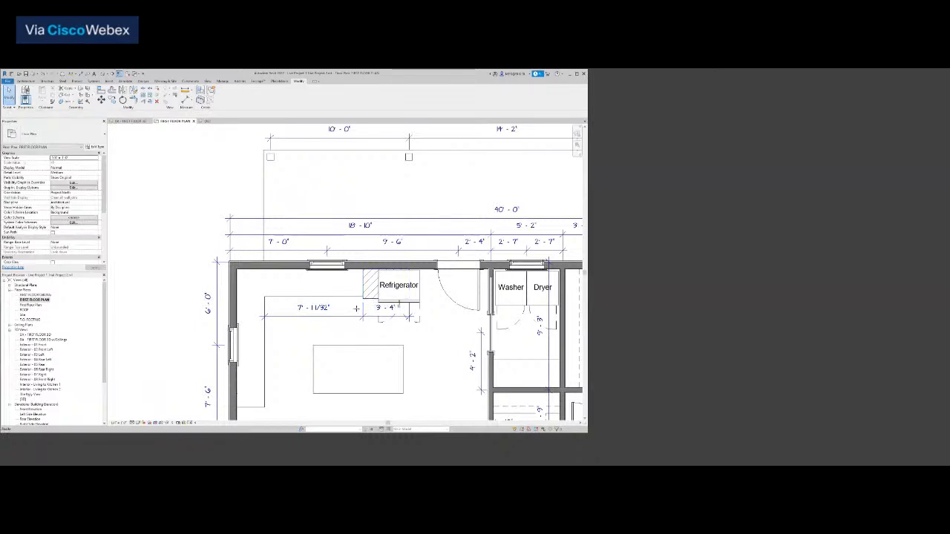
# Draw a 7'-0" horizontal detail line from the side counter's inner edge and a vertical one from its end up through the back wall.
pyautogui.press('d')
pyautogui.press('l')
pyautogui.click(265, 329)
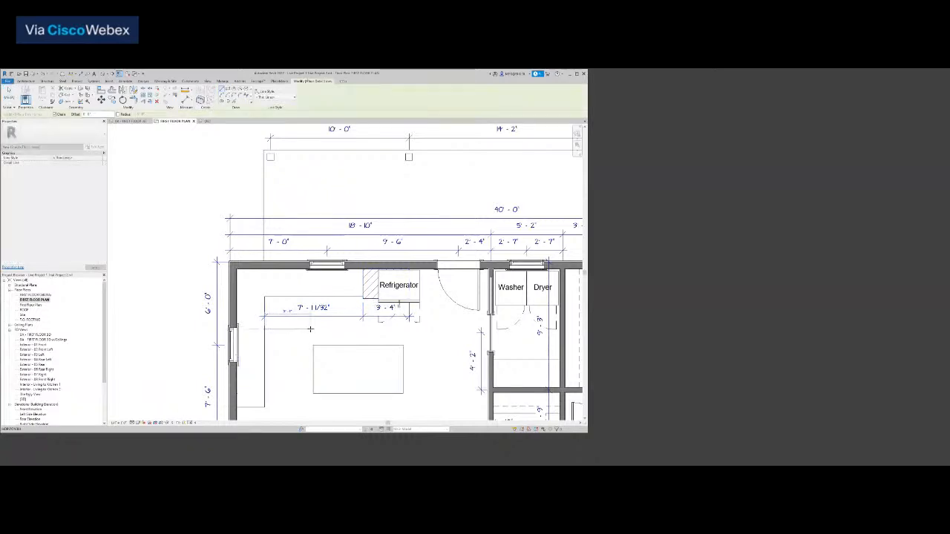
pyautogui.click(362, 329)
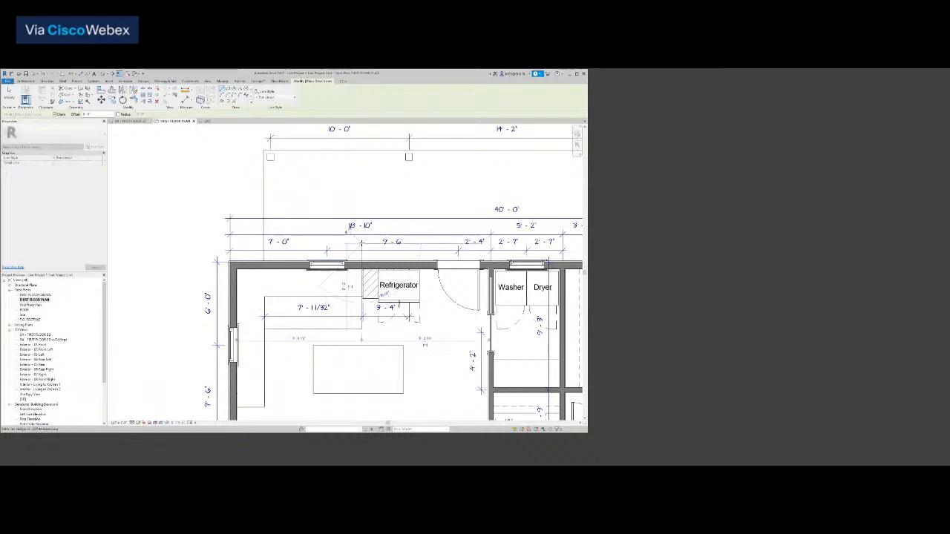
pyautogui.press('Escape')
# Shorten the back wall counter so its end pulls away from the refrigerator enclosure and the vertical detail line.
pyautogui.click(369, 286)
pyautogui.scroll(3, 368, 300)
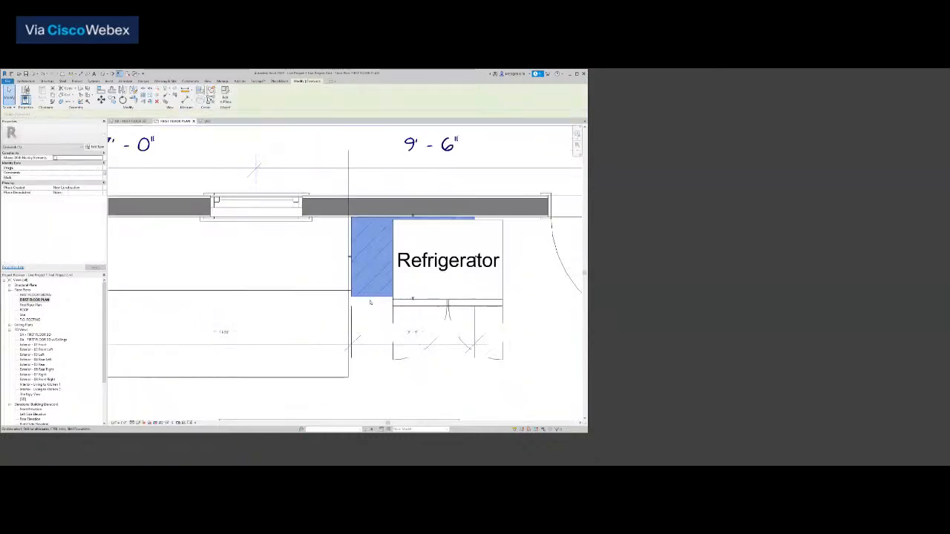
pyautogui.click(341, 270)
pyautogui.scroll(3, 342, 271)
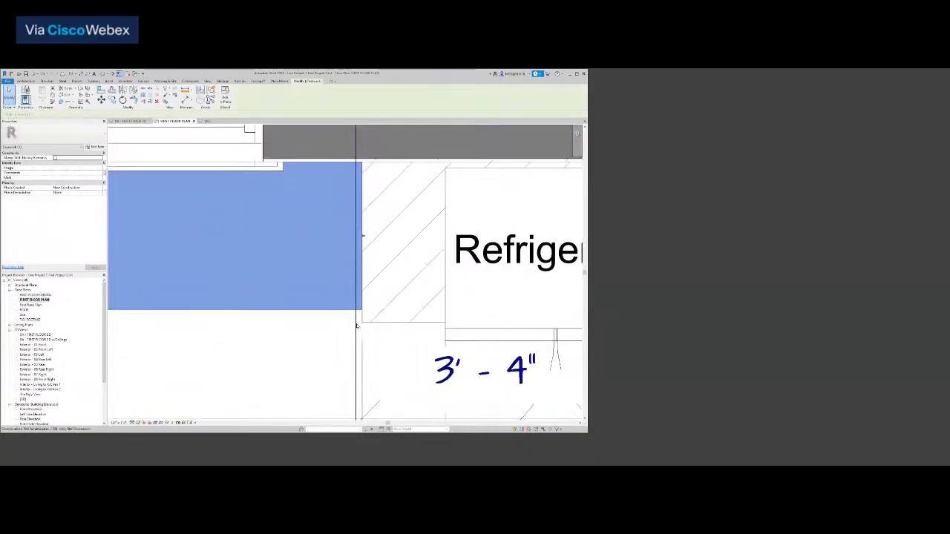
pyautogui.moveTo(362, 236); pyautogui.dragTo(311, 236)
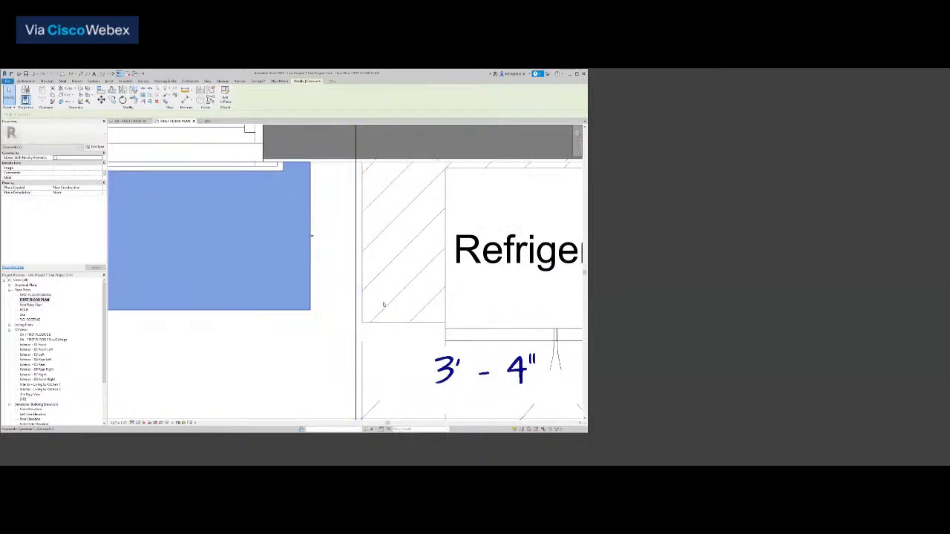
# Move the refrigerator enclosure so its counter-side edge aligns with the vertical detail line.
pyautogui.click(395, 323)
pyautogui.click(101, 99)
pyautogui.click(362, 225)
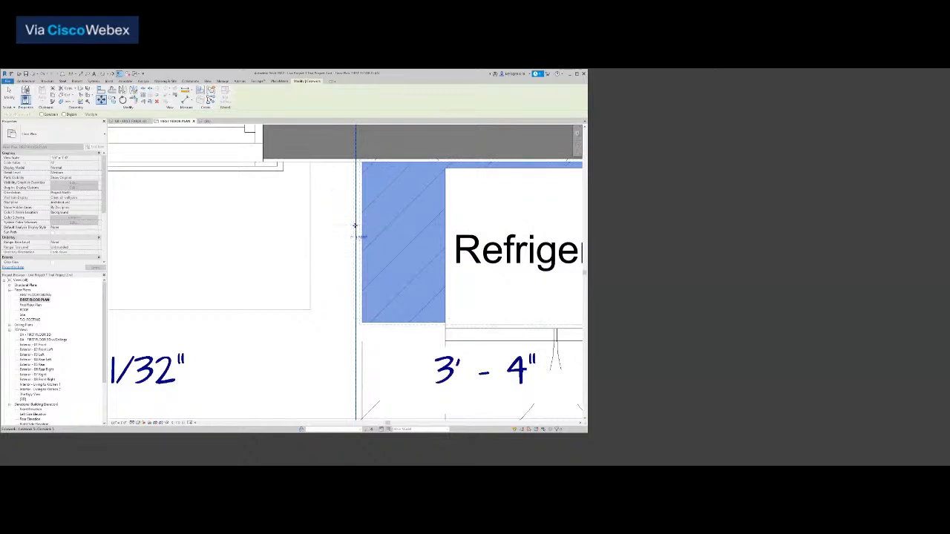
pyautogui.click(356, 226)
# Extend the back wall counter's end to meet the refrigerator enclosure's edge.
pyautogui.click(311, 245)
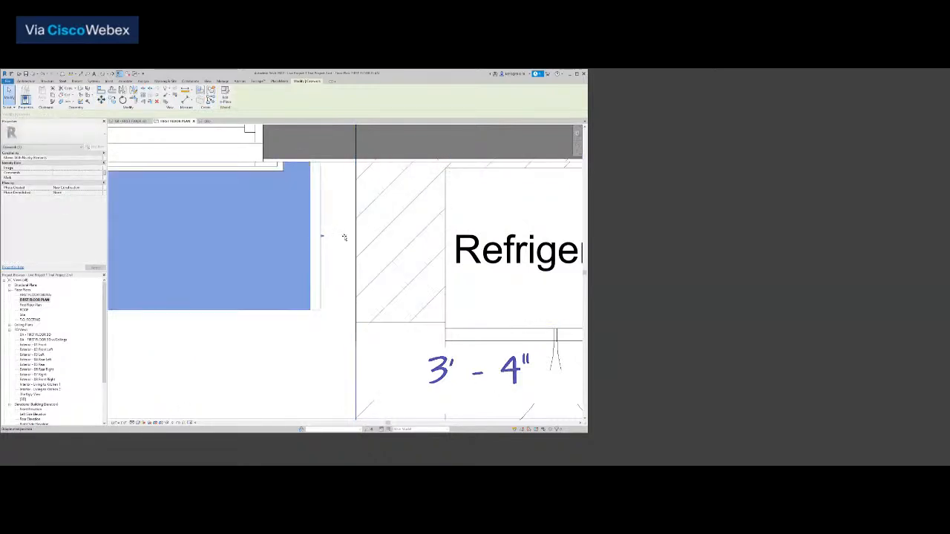
pyautogui.moveTo(357, 239); pyautogui.dragTo(356, 240)
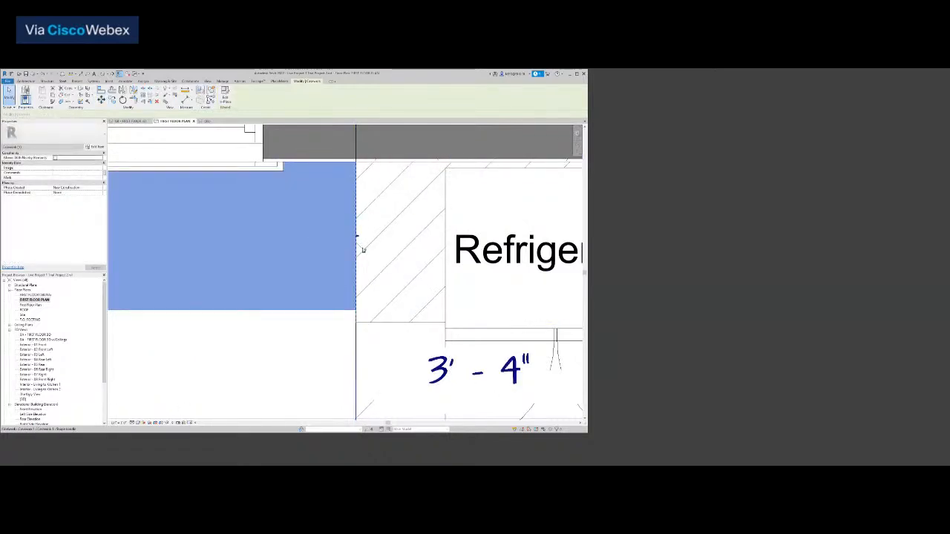
pyautogui.click(319, 332)
# Delete the horizontal and vertical detail lines used for aligning the enclosure.
pyautogui.scroll(-1, 319, 332)
pyautogui.scroll(-3, 319, 332)
pyautogui.click(340, 299)
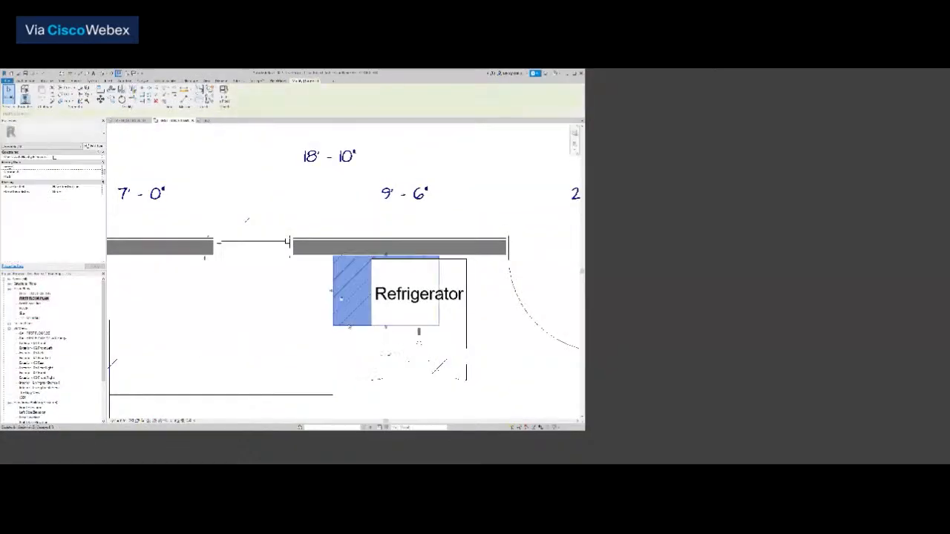
pyautogui.click(333, 344)
pyautogui.click(340, 354)
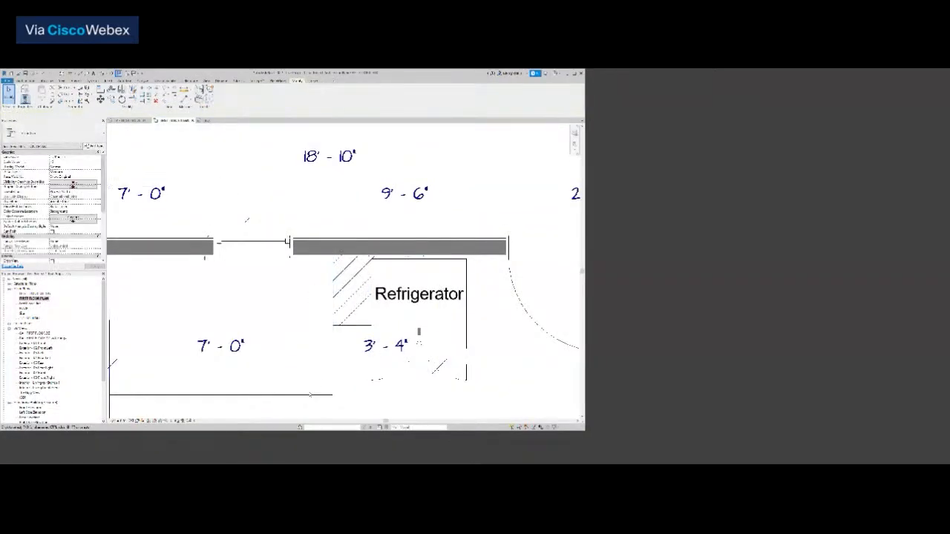
# Move the refrigerator enclosure 1'-0" along the back wall toward the exterior door so it surrounds the refrigerator.
pyautogui.click(341, 297)
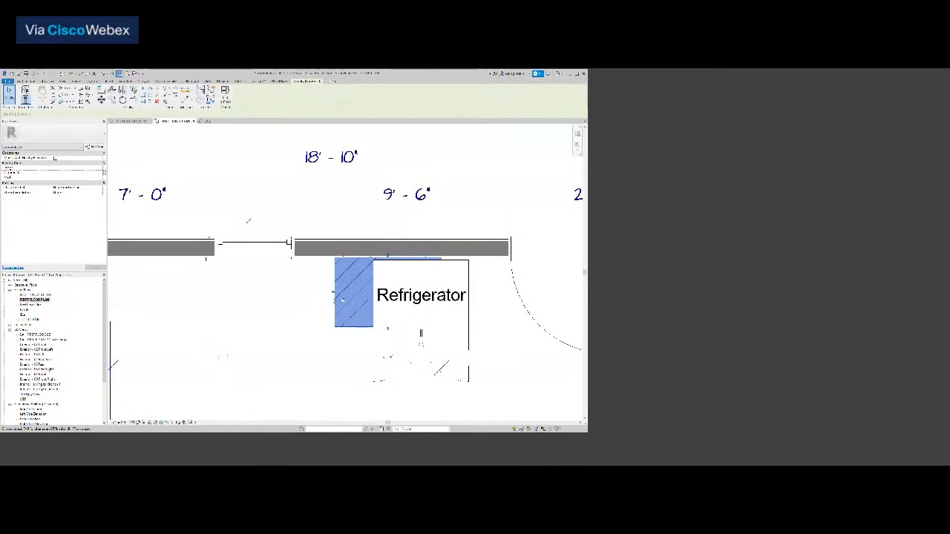
pyautogui.click(102, 100)
pyautogui.click(441, 259)
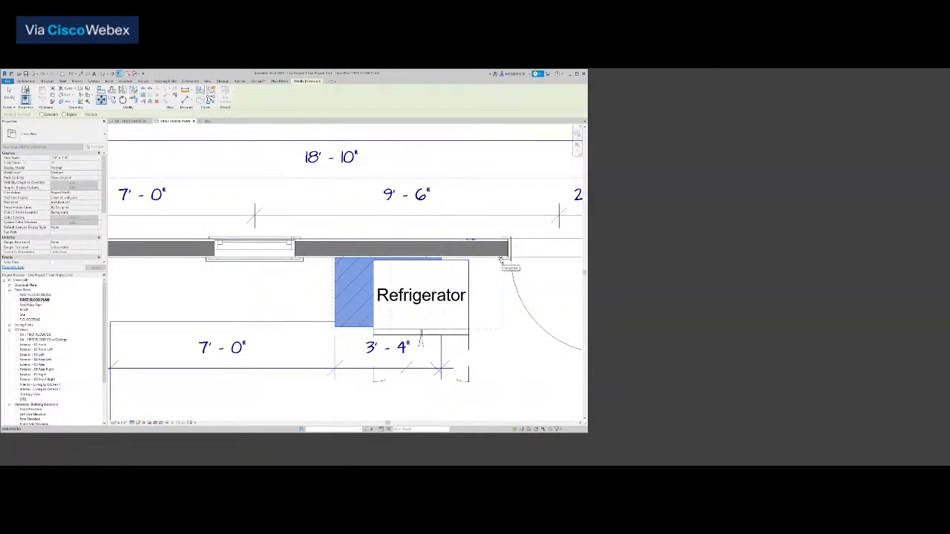
pyautogui.click(500, 260)
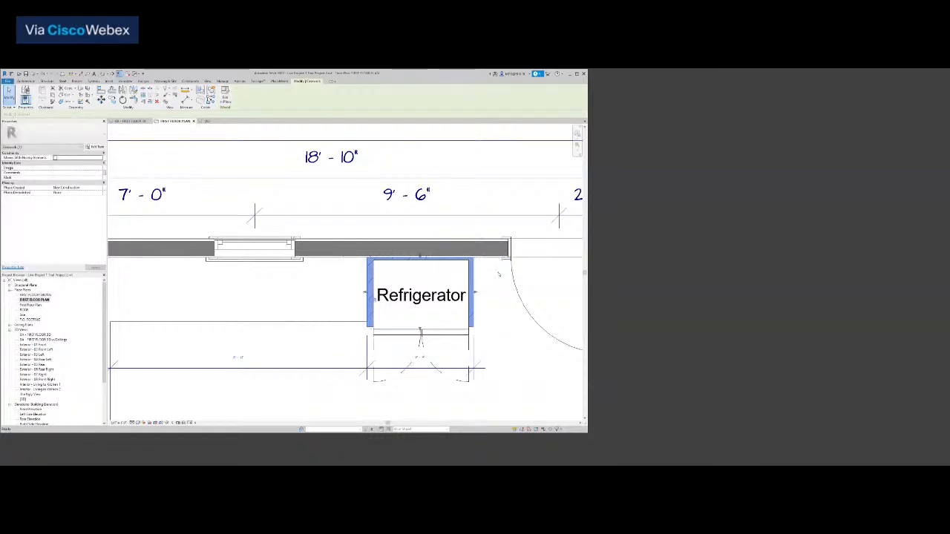
pyautogui.click(499, 275)
pyautogui.scroll(-2, 498, 276)
# Reposition the refrigerator so it is centred inside its enclosure with its back against the back wall.
pyautogui.moveTo(493, 279); pyautogui.dragTo(480, 273, button='middle')
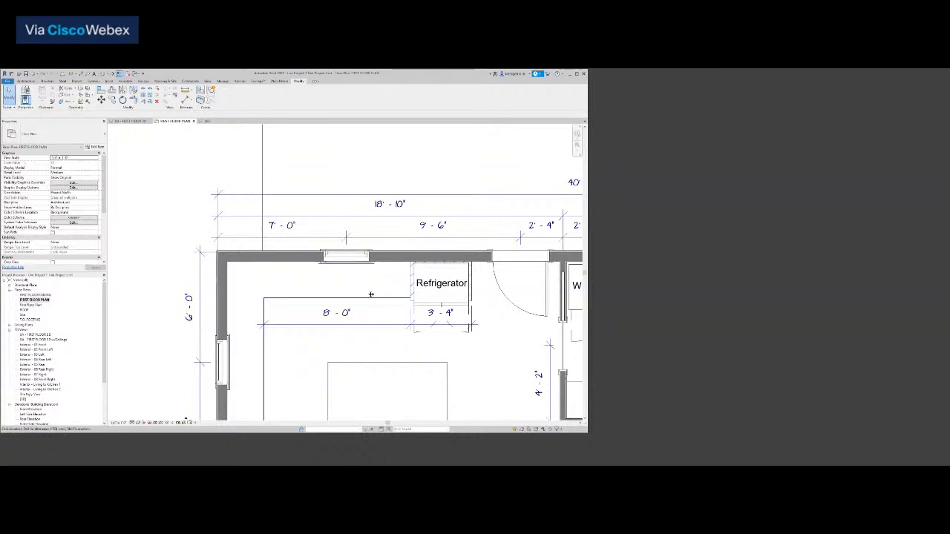
pyautogui.moveTo(366, 292); pyautogui.dragTo(385, 299, button='middle')
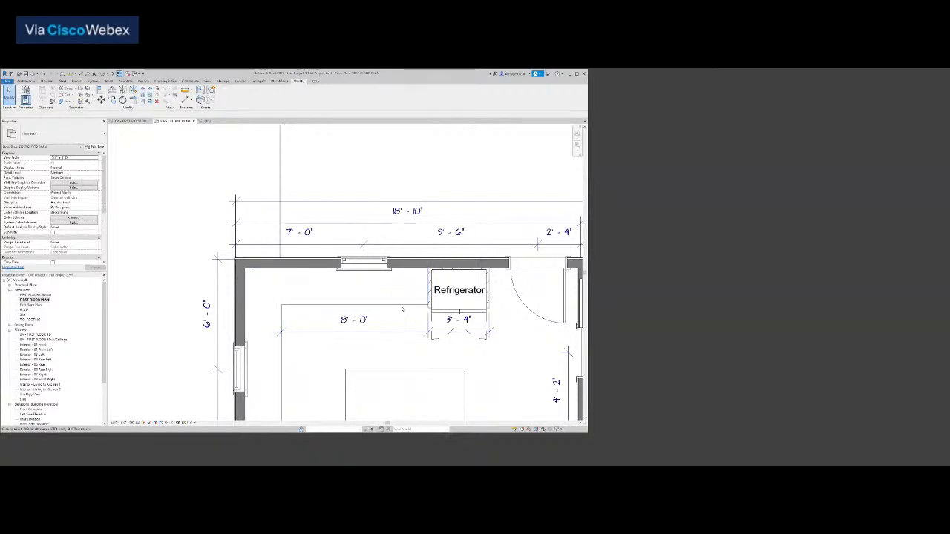
pyautogui.click(457, 315)
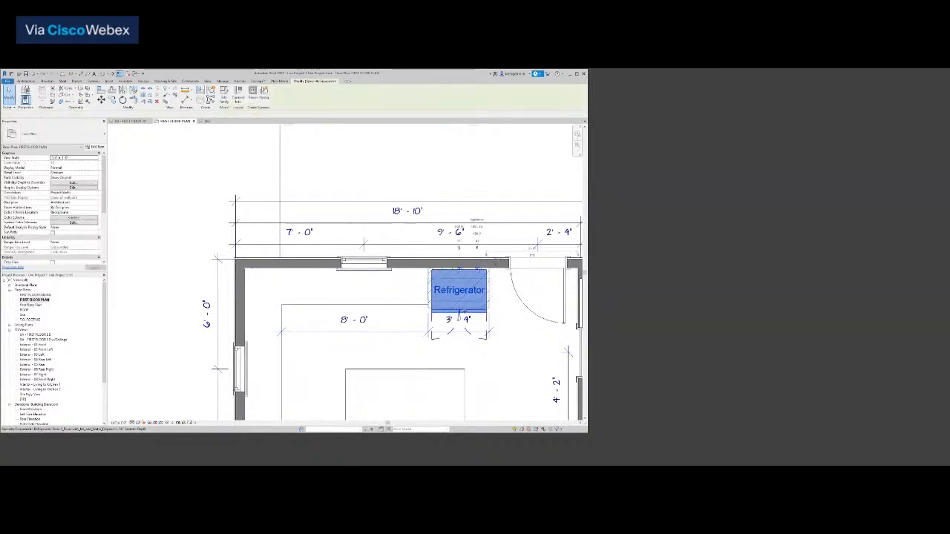
pyautogui.scroll(4, 460, 312)
pyautogui.moveTo(464, 309); pyautogui.dragTo(531, 378)
pyautogui.click(101, 99)
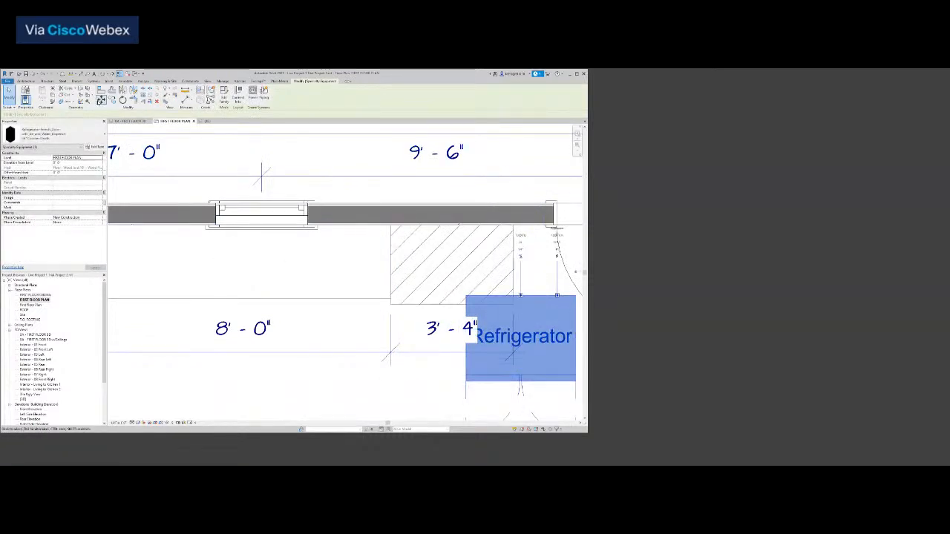
pyautogui.click(521, 295)
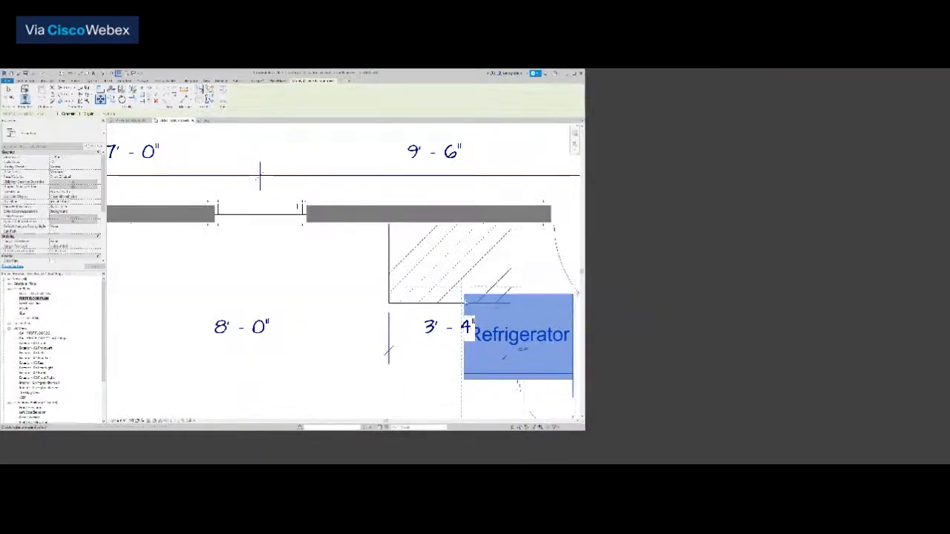
pyautogui.click(452, 305)
pyautogui.press('m')
pyautogui.press('v')
pyautogui.click(450, 303)
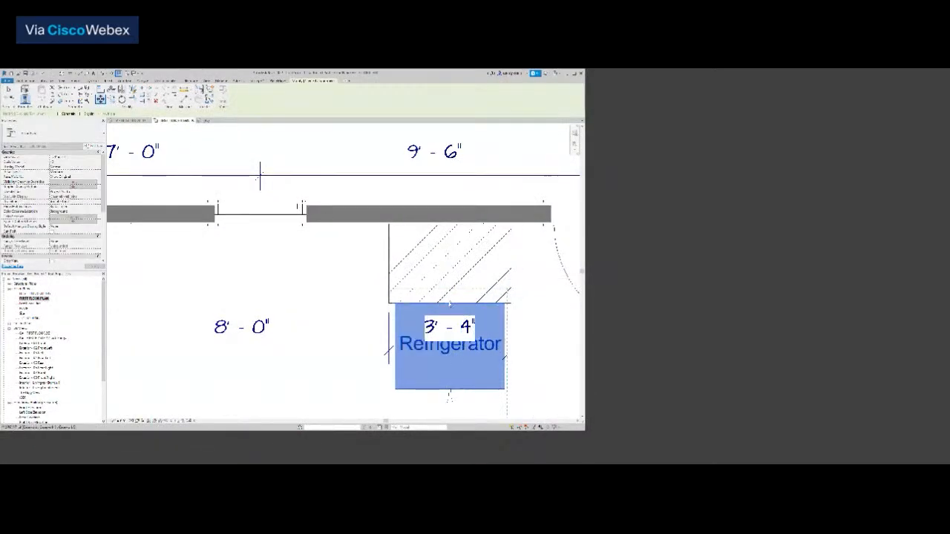
pyautogui.click(449, 224)
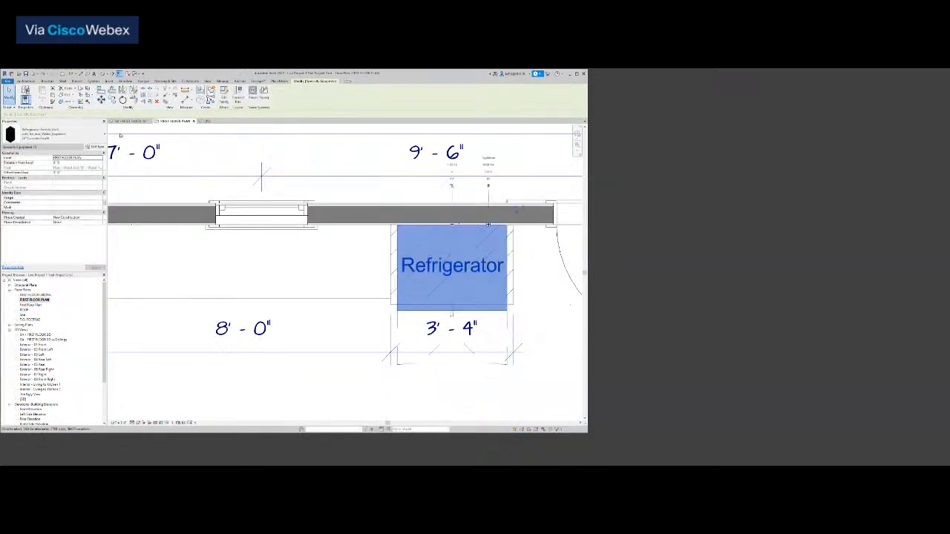
# Move the refrigerator slightly away from the back wall within its enclosure.
pyautogui.press('m')
pyautogui.press('v')
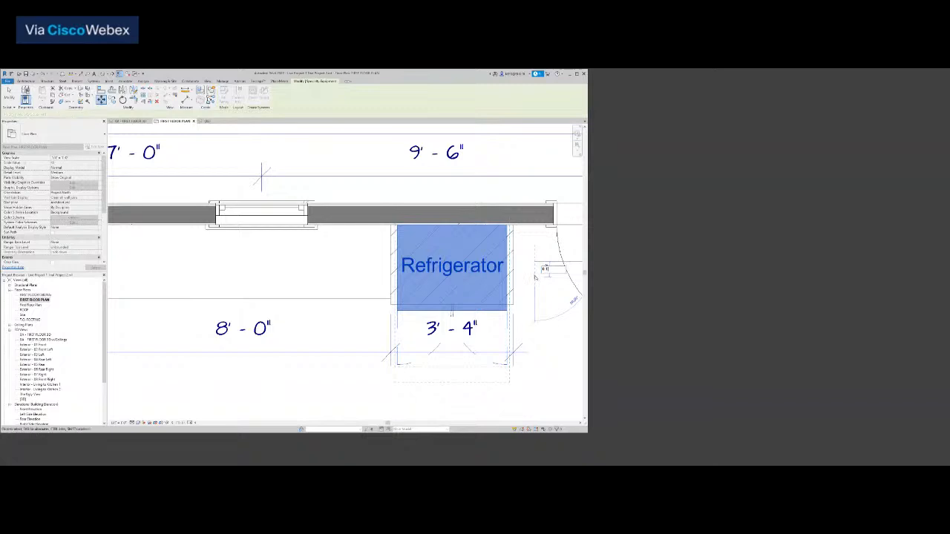
pyautogui.click(536, 279)
pyautogui.press('Escape')
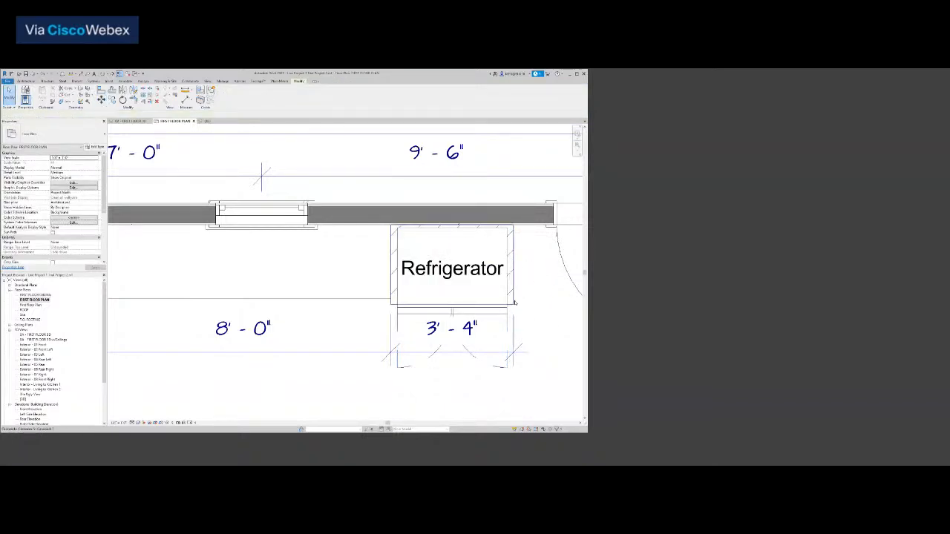
# In the first floor 3D view, slightly reduce the depth in the refrigerator's type properties.
pyautogui.click(506, 315)
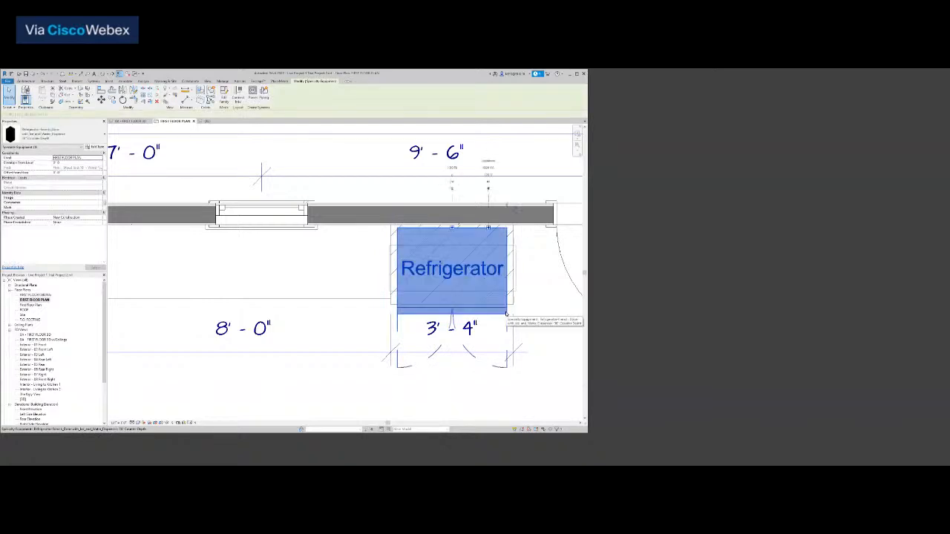
pyautogui.click(553, 215)
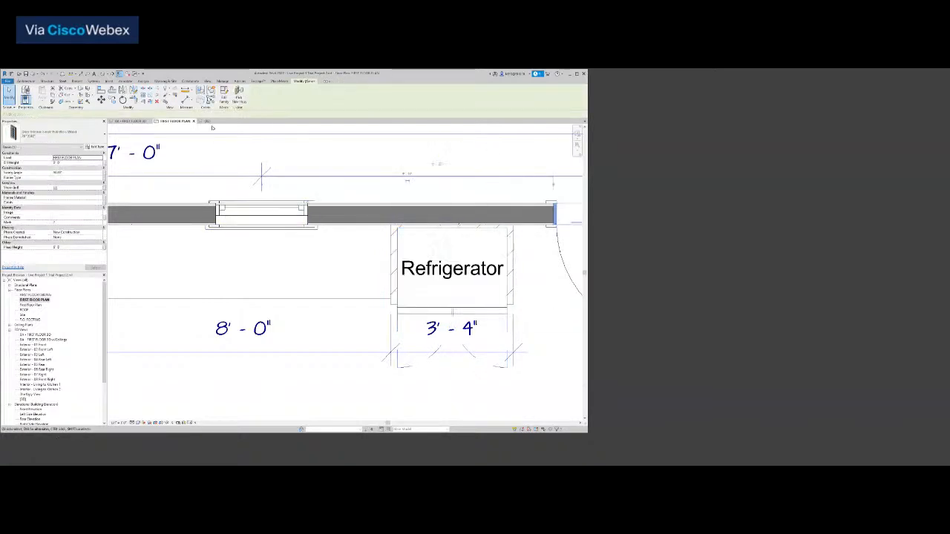
pyautogui.click(135, 121)
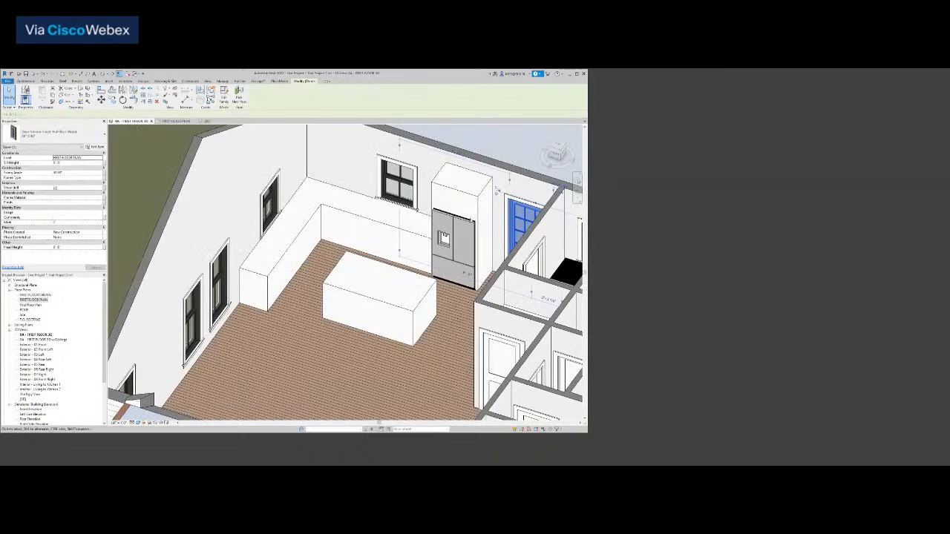
pyautogui.scroll(6, 471, 221)
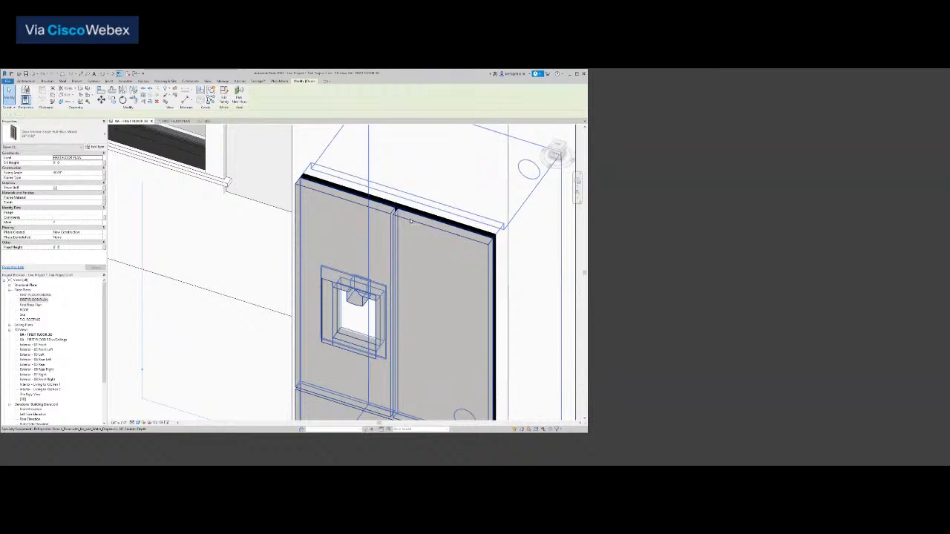
pyautogui.click(411, 221)
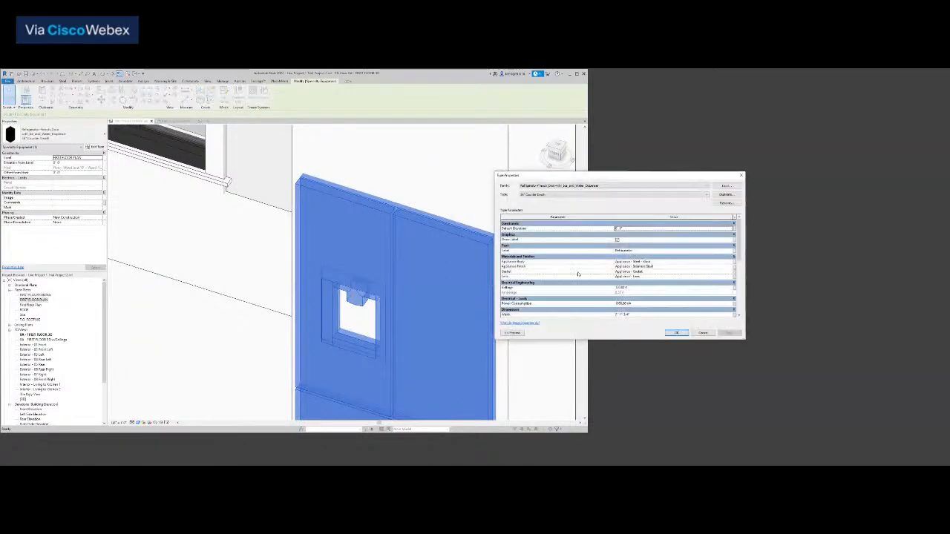
pyautogui.scroll(-5, 638, 271)
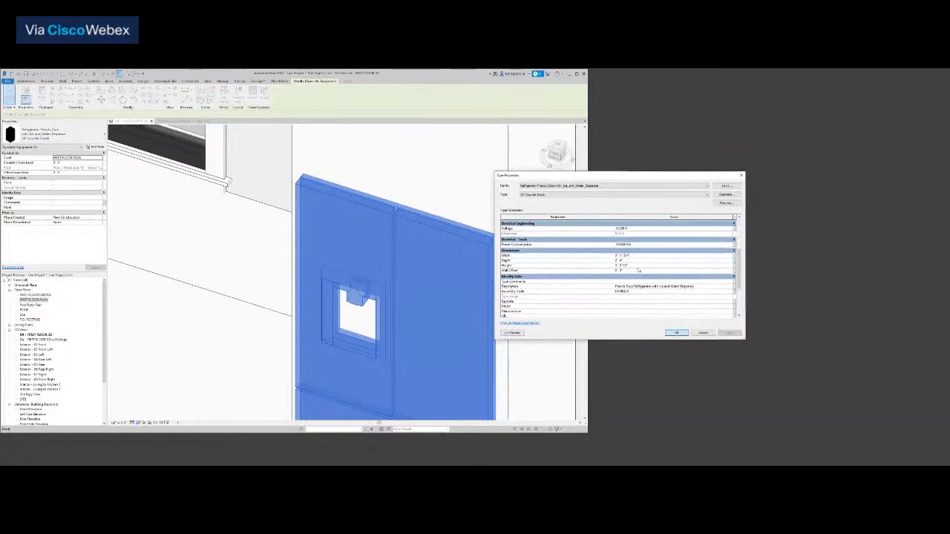
pyautogui.click(644, 262)
pyautogui.write('2')
pyautogui.press('Return')
pyautogui.click(676, 334)
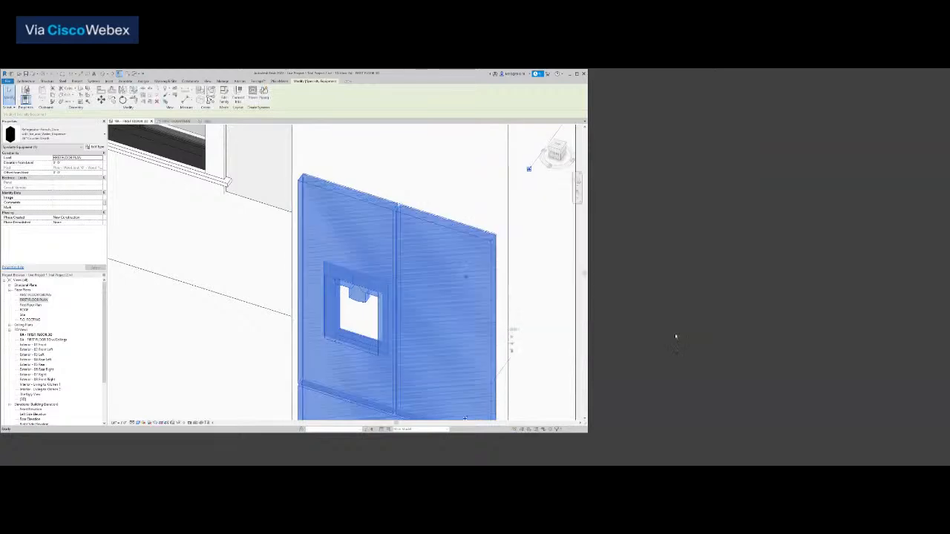
pyautogui.press('Escape')
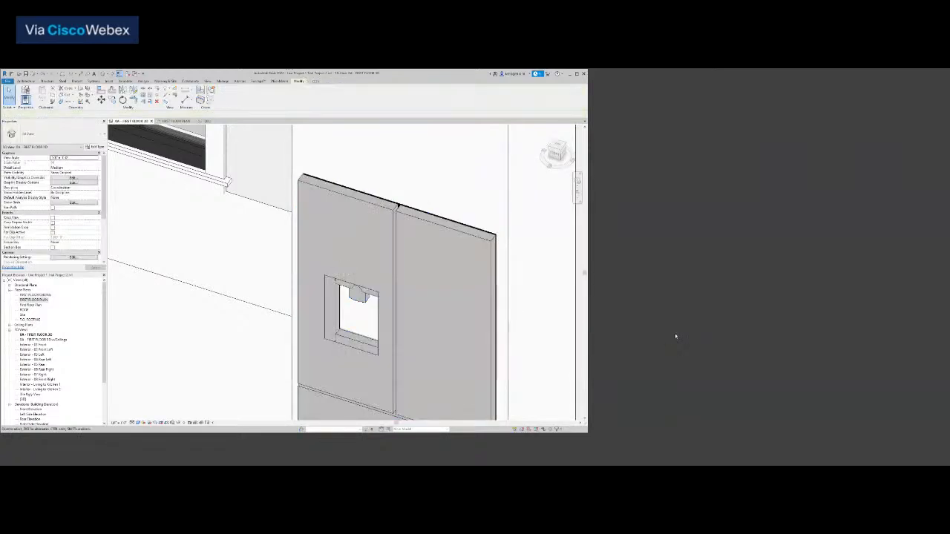
# Edit the refrigerator enclosure in place and start a void extrusion using its front face as the work plane.
pyautogui.scroll(-3, 374, 314)
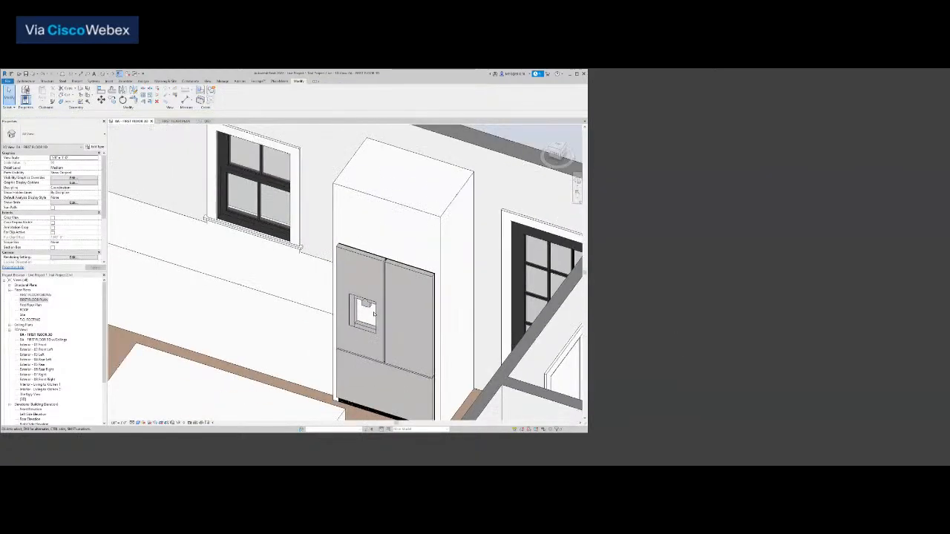
pyautogui.click(365, 327)
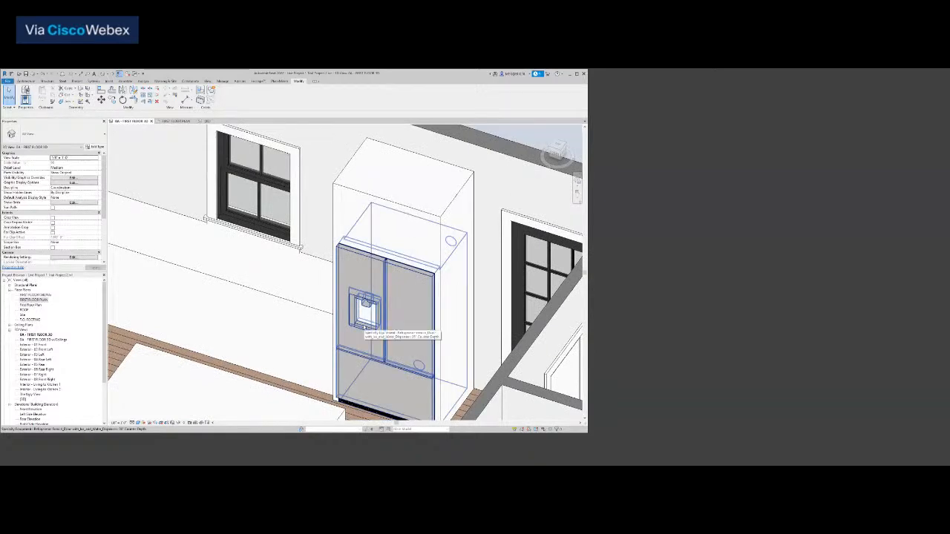
pyautogui.press('Escape')
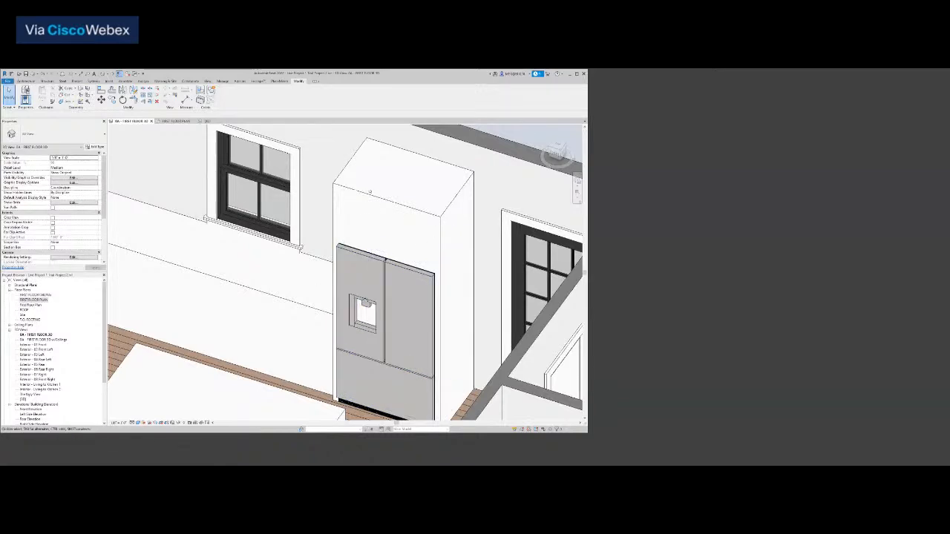
pyautogui.click(369, 196)
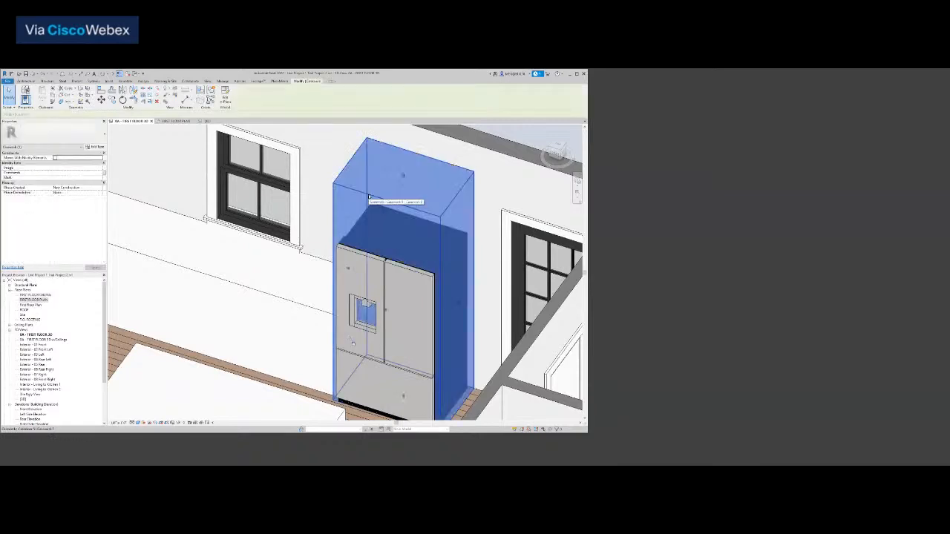
pyautogui.click(225, 97)
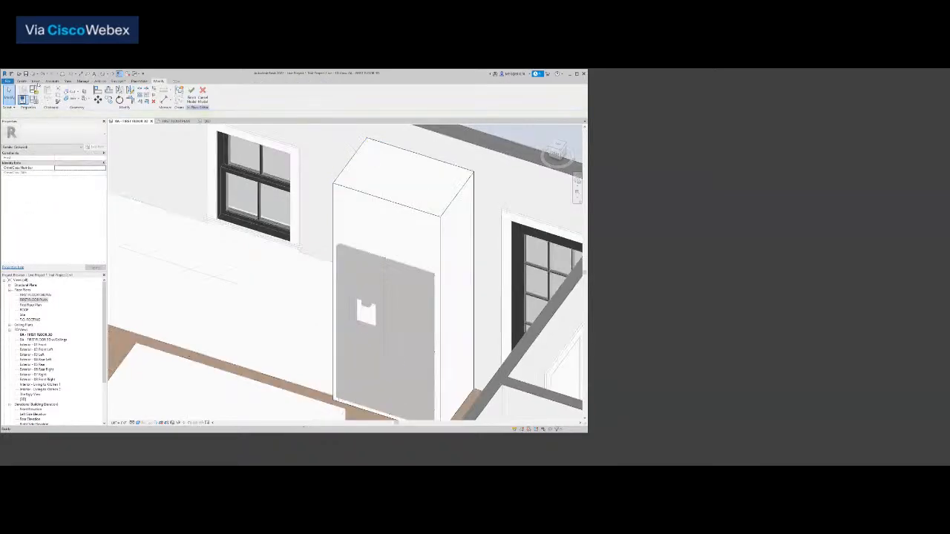
pyautogui.click(22, 81)
pyautogui.click(108, 99)
pyautogui.click(121, 110)
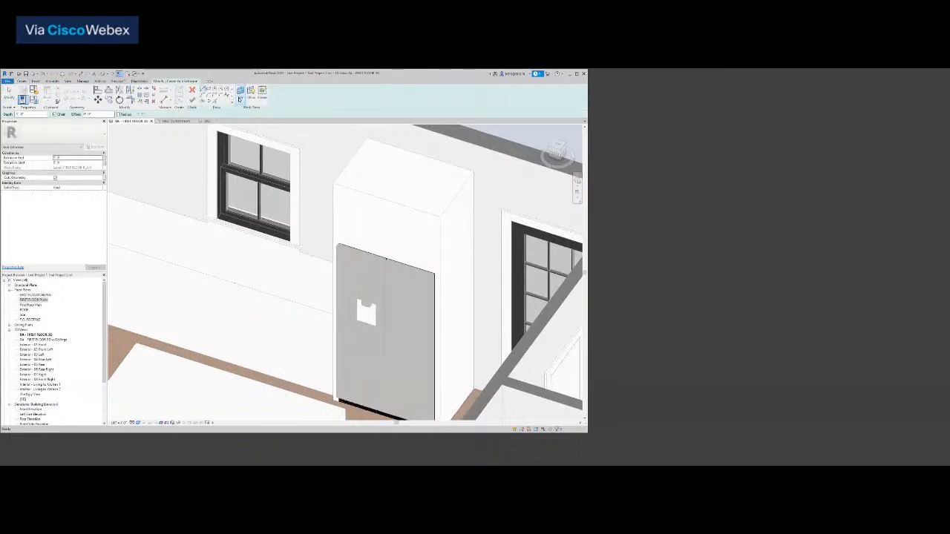
pyautogui.click(239, 94)
pyautogui.click(279, 286)
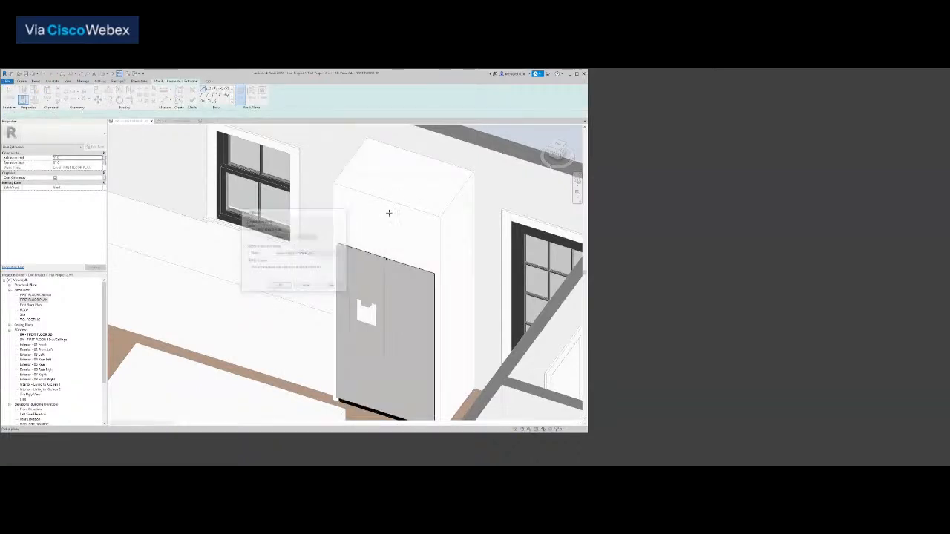
# Sketch the void profile's two side lines, offset inward from the vertical edges of the enclosure's front face.
pyautogui.click(215, 103)
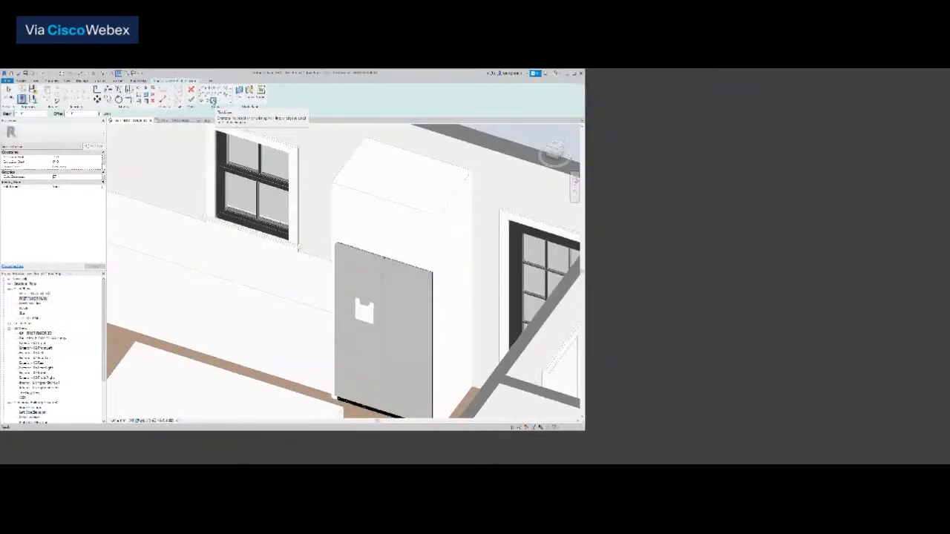
pyautogui.write('1')
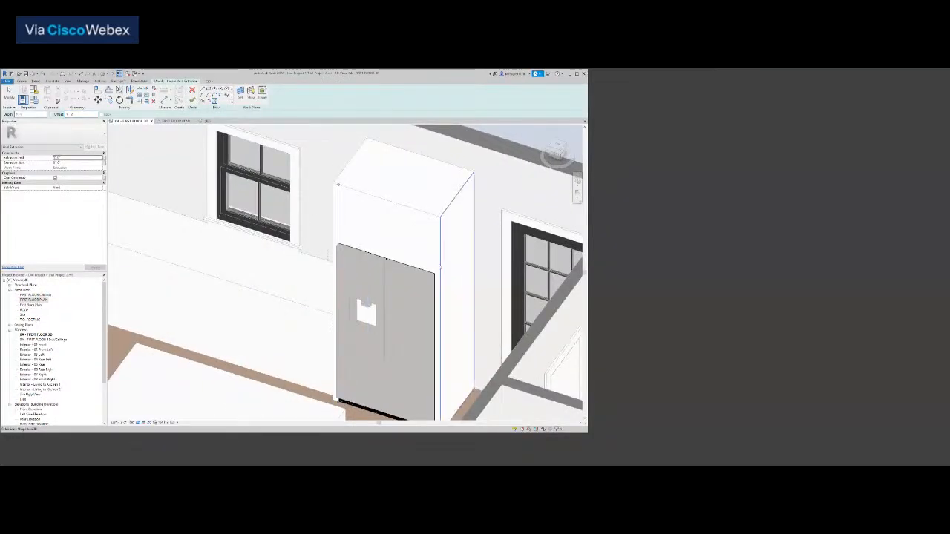
pyautogui.click(440, 268)
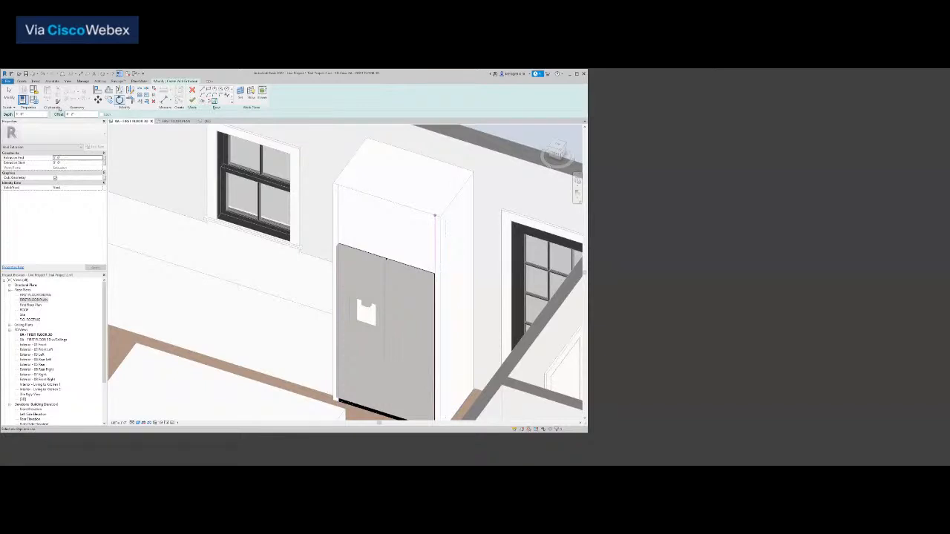
pyautogui.scroll(-2, 282, 328)
pyautogui.moveTo(318, 309); pyautogui.dragTo(325, 253, button='middle')
pyautogui.click(328, 256)
pyautogui.scroll(3, 379, 336)
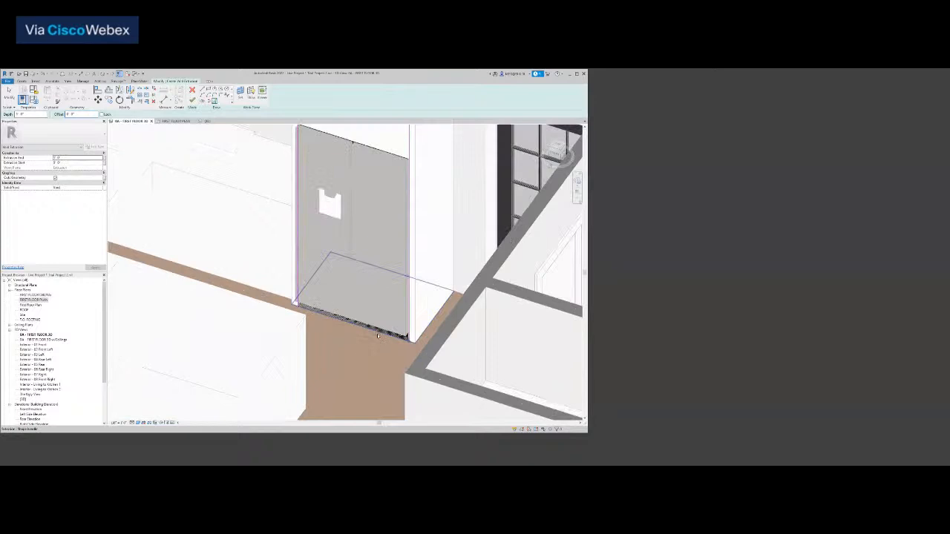
# Add the void profile's bottom line along the enclosure's base and its top line along the top of the refrigerator doors.
pyautogui.scroll(-3, 362, 353)
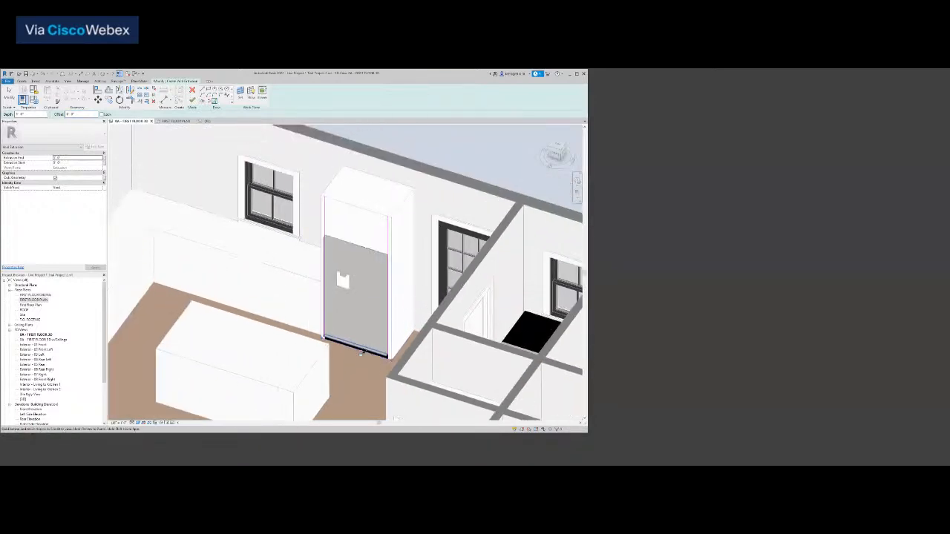
pyautogui.moveTo(78, 114); pyautogui.dragTo(62, 114)
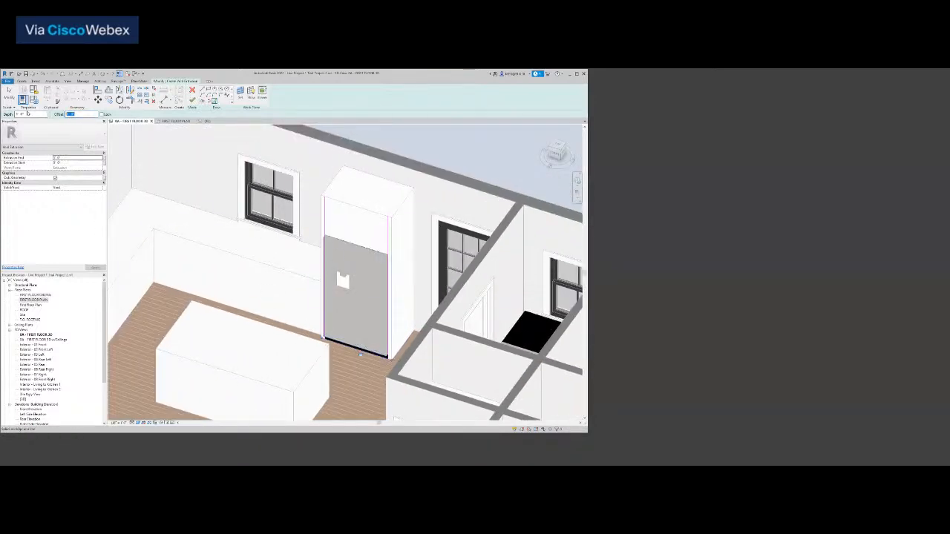
pyautogui.write("0'1")
pyautogui.scroll(-3, 377, 330)
pyautogui.scroll(2, 357, 369)
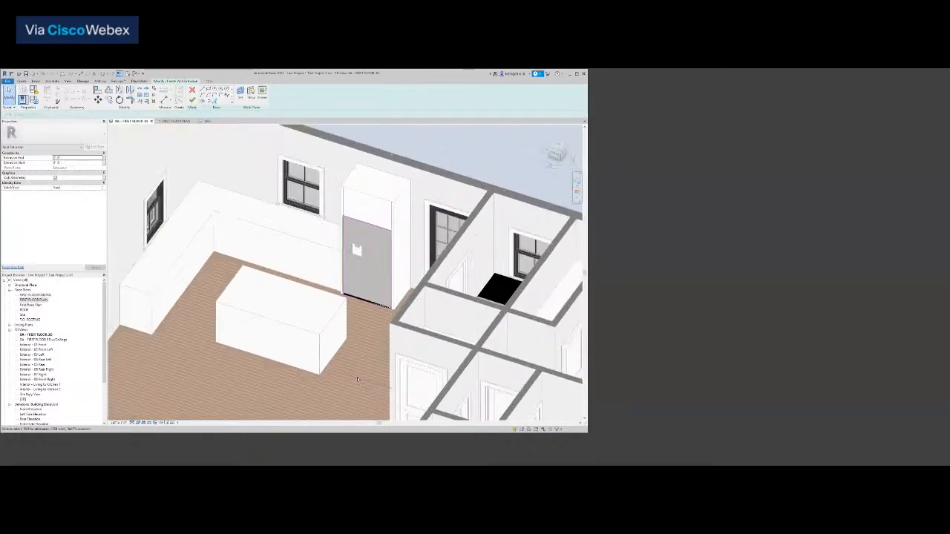
pyautogui.press('Delete')
pyautogui.moveTo(368, 240); pyautogui.dragTo(357, 315, button='middle')
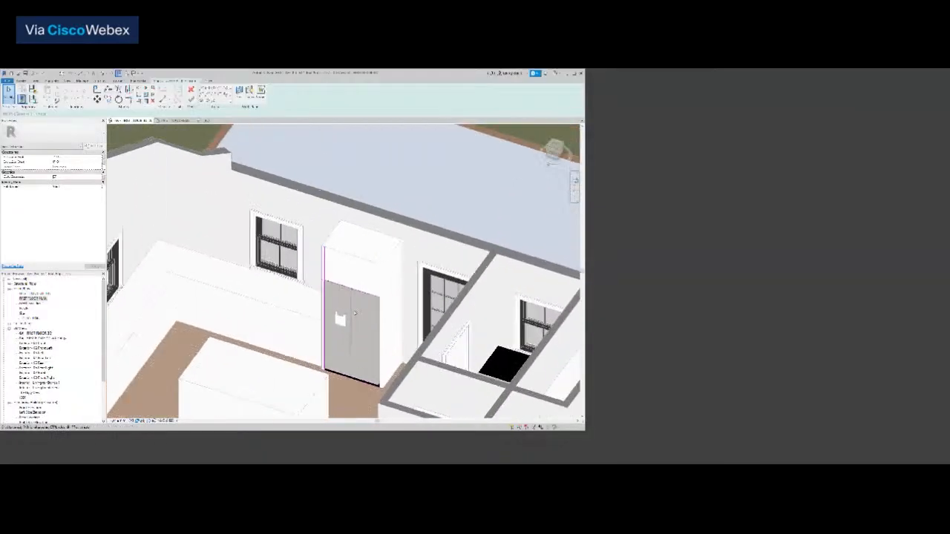
pyautogui.scroll(3, 335, 299)
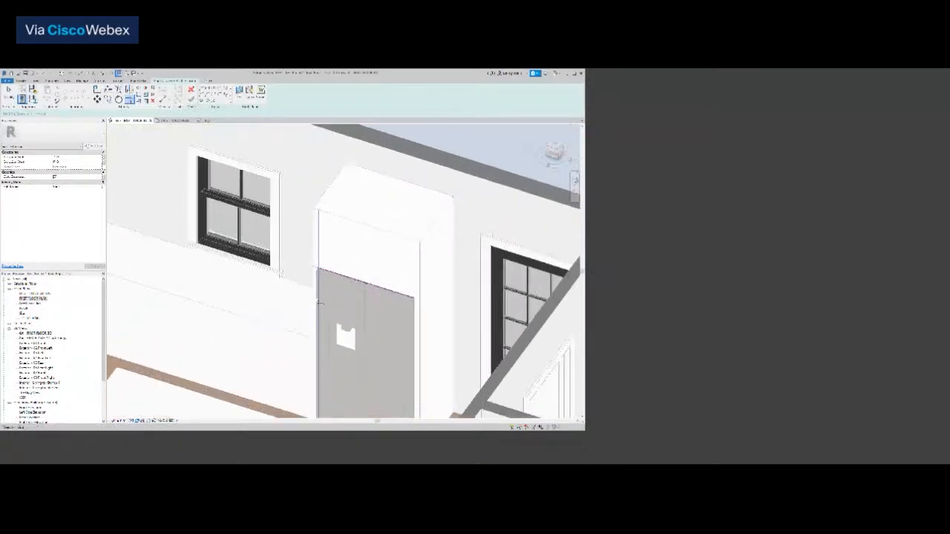
# Trim the void profile's lines to each other so they form a closed rectangle around the refrigerator front.
pyautogui.click(414, 312)
pyautogui.scroll(-3, 397, 310)
pyautogui.moveTo(398, 380); pyautogui.dragTo(398, 335, button='middle')
pyautogui.scroll(2, 401, 339)
pyautogui.scroll(2, 409, 347)
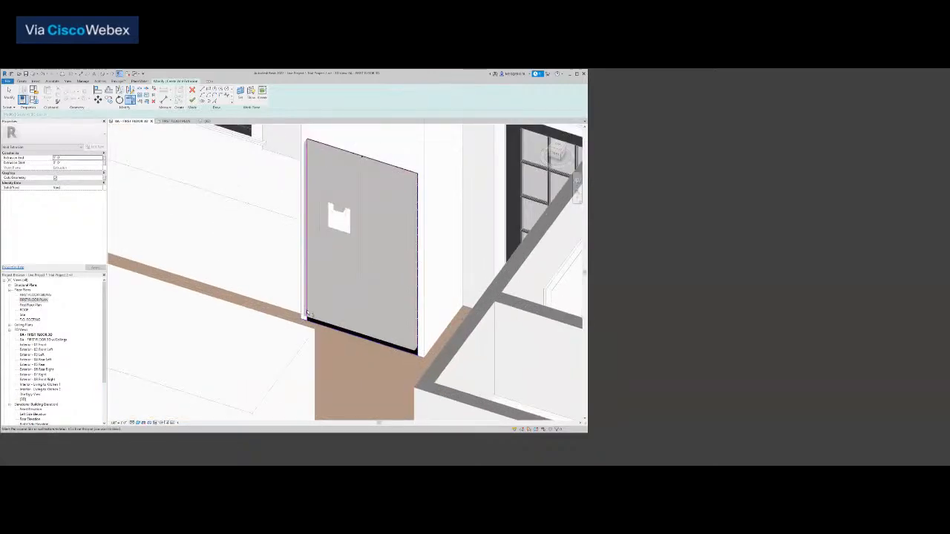
pyautogui.scroll(-3, 340, 307)
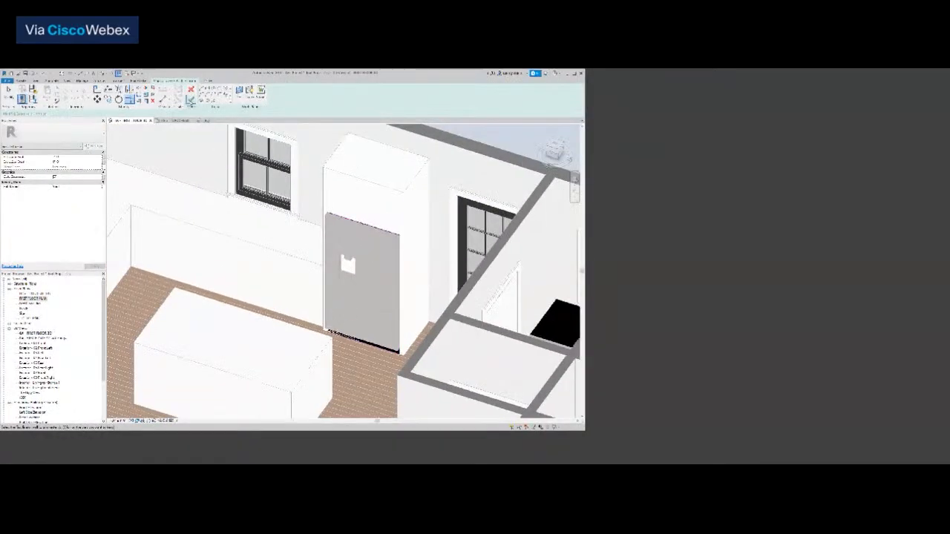
# Complete the void extrusion from its closed profile and finish the in-place refrigerator enclosure model.
pyautogui.click(191, 102)
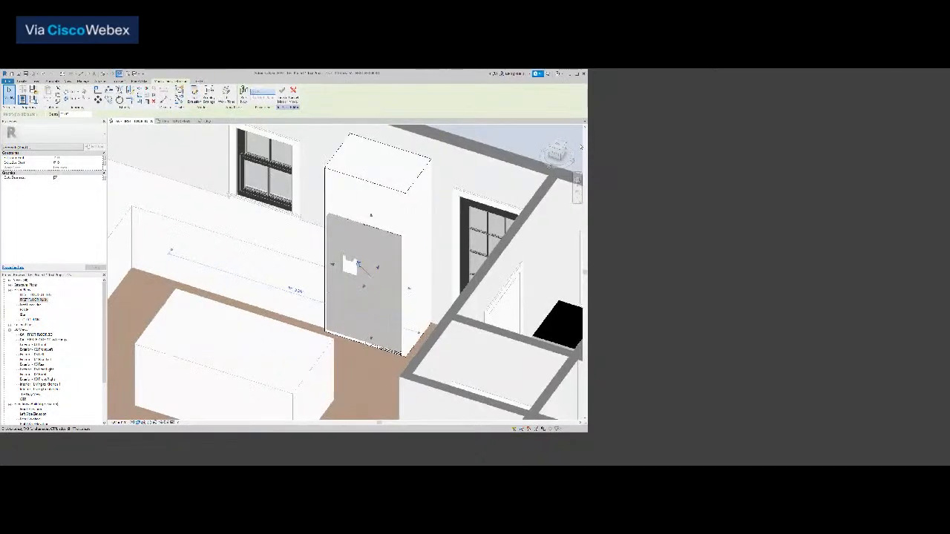
pyautogui.moveTo(392, 247)
pyautogui.mouseDown()
pyautogui.moveTo(317, 320)
pyautogui.moveTo(374, 242)
pyautogui.mouseUp()
pyautogui.press('Escape')
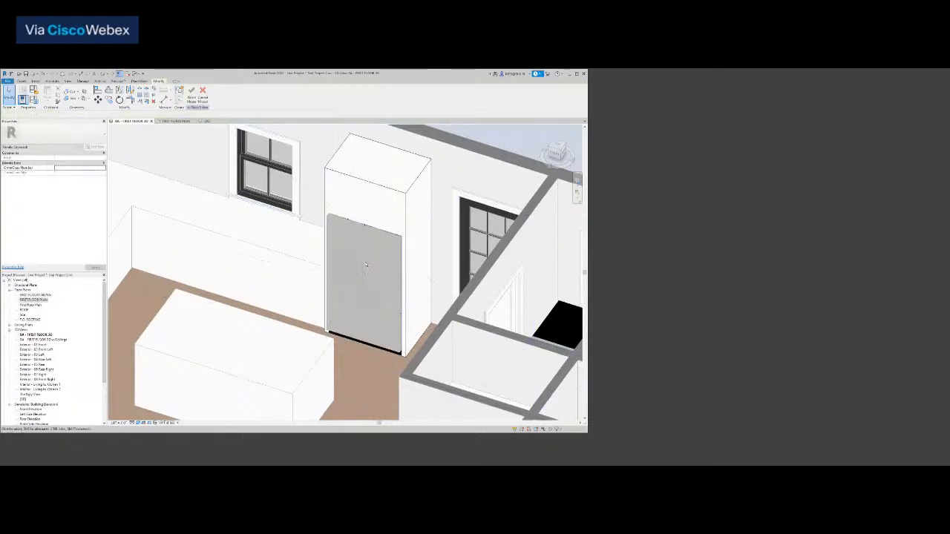
pyautogui.click(191, 97)
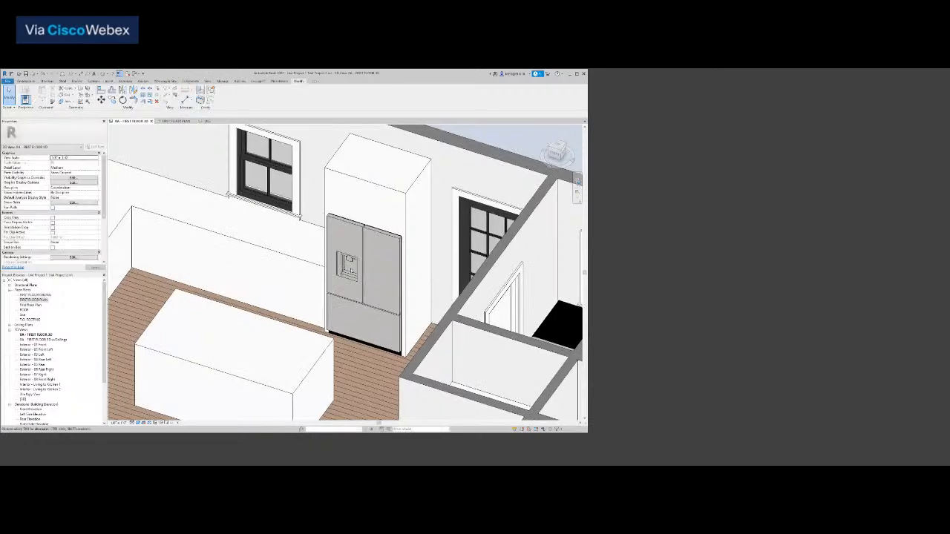
# Set the refrigerator type's appliance body material to Appliance - Stainless Steel.
pyautogui.scroll(2, 341, 270)
pyautogui.scroll(-1, 344, 286)
pyautogui.click(420, 232)
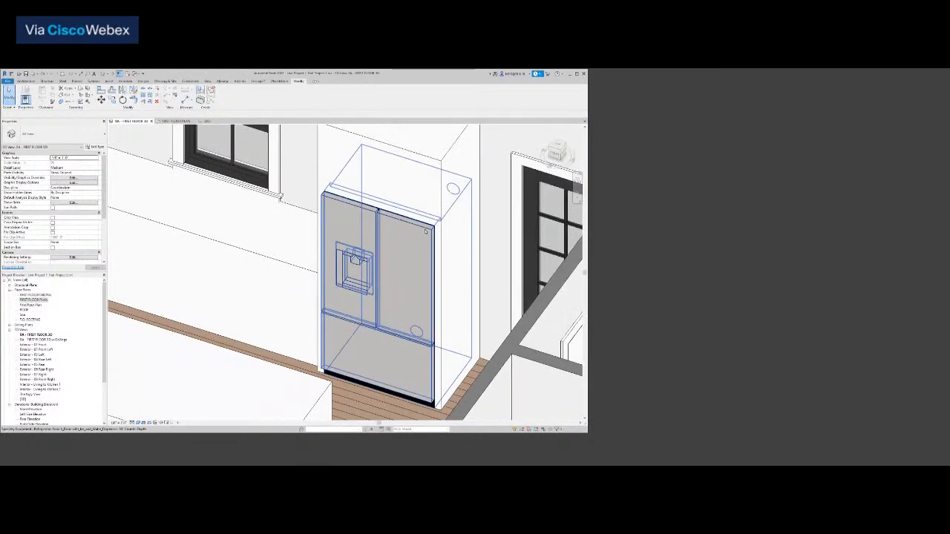
pyautogui.click(425, 232)
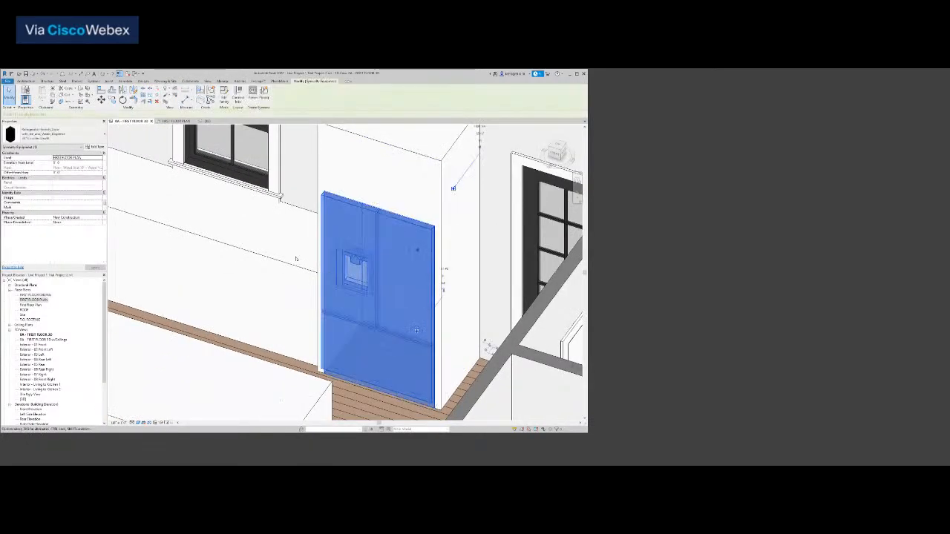
pyautogui.click(96, 147)
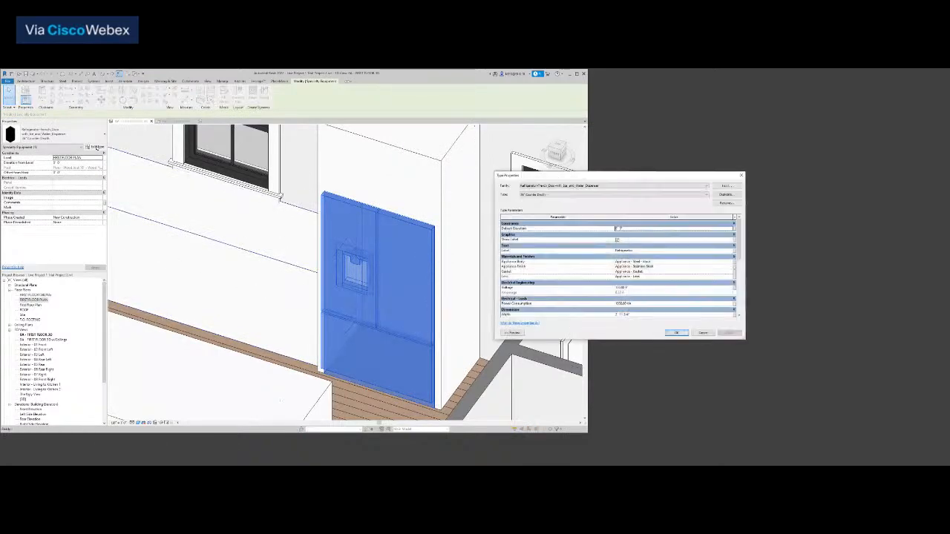
pyautogui.click(662, 261)
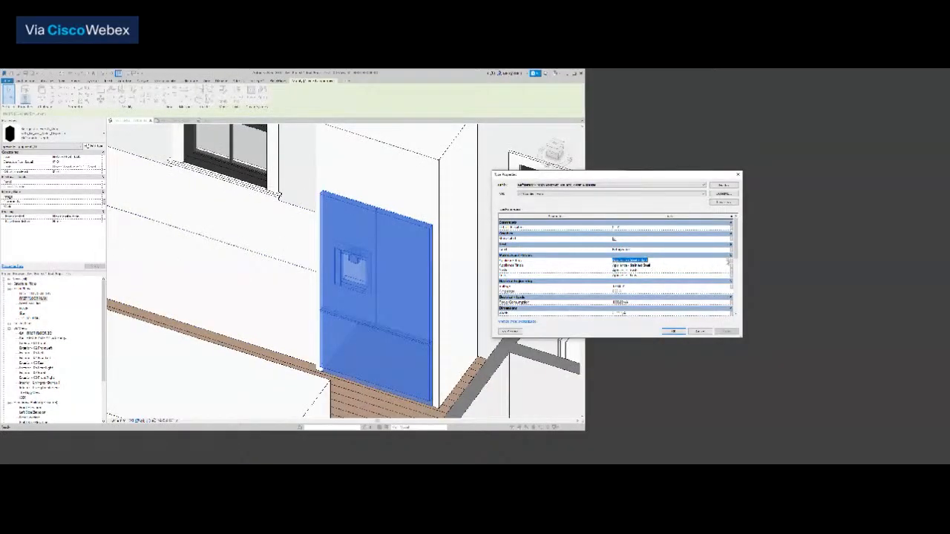
pyautogui.click(728, 260)
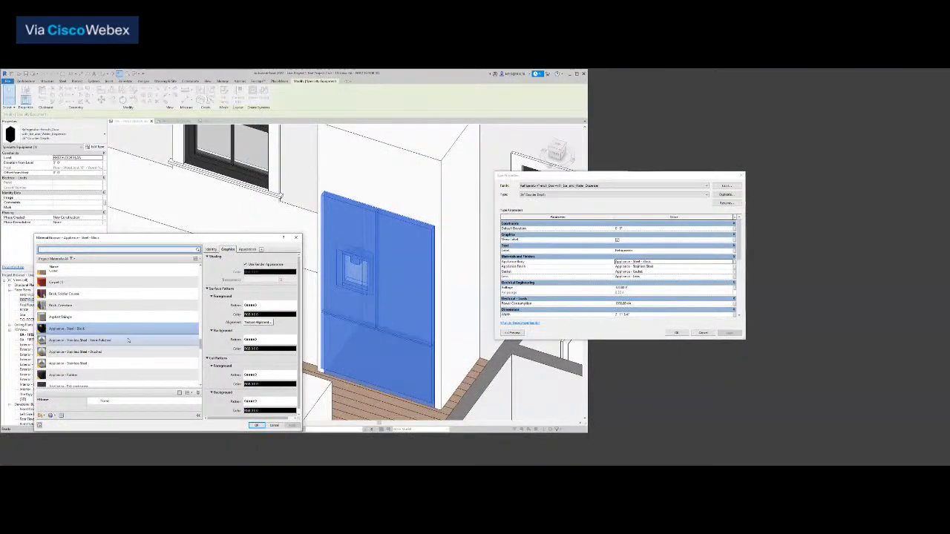
pyautogui.click(117, 363)
pyautogui.click(256, 426)
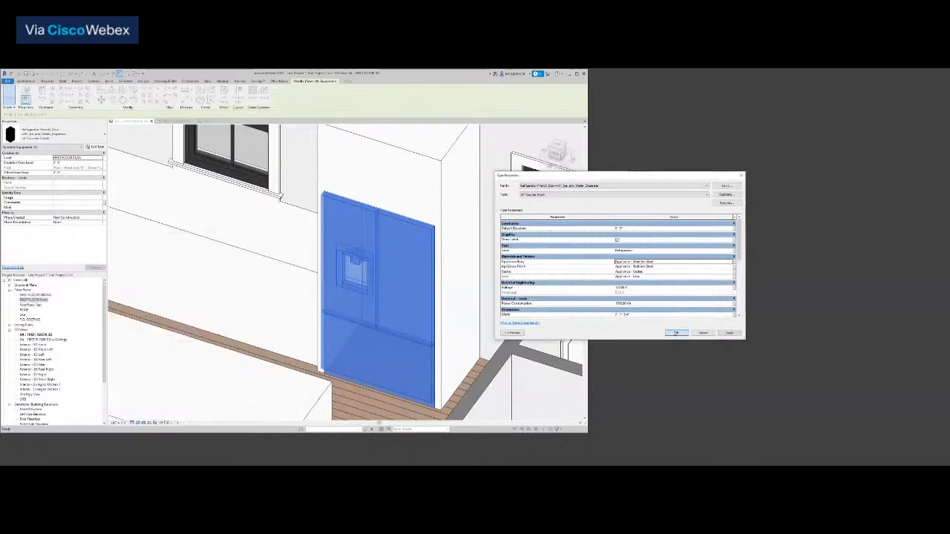
pyautogui.click(675, 334)
pyautogui.press('Escape')
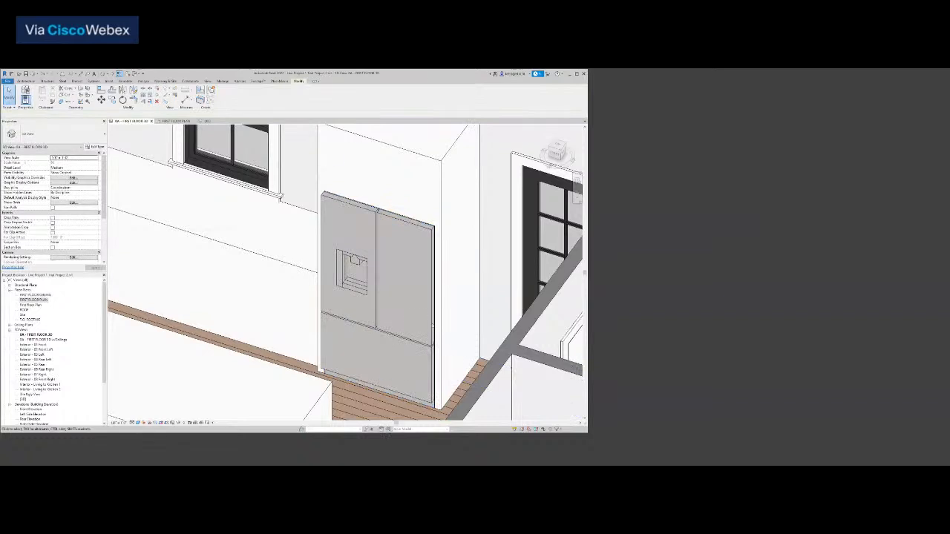
# Return to the first floor plan and show the kitchen corner with the counter beside the refrigerator.
pyautogui.scroll(5, 431, 311)
pyautogui.scroll(-6, 392, 280)
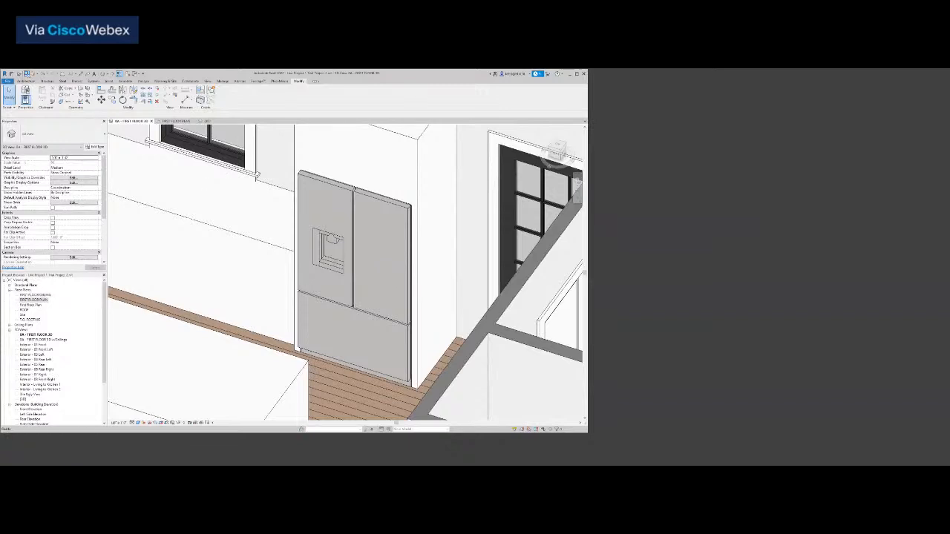
pyautogui.scroll(-5, 399, 255)
pyautogui.scroll(1, 454, 279)
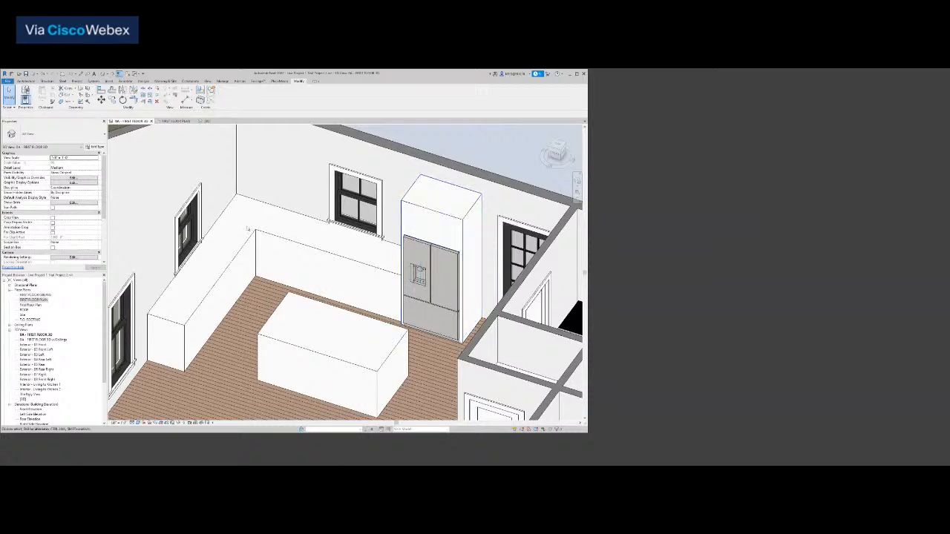
pyautogui.click(176, 121)
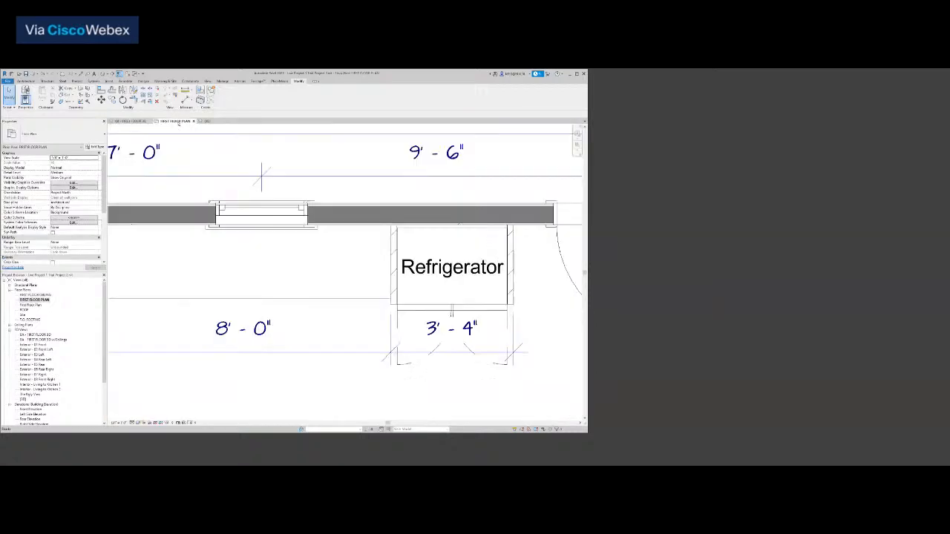
pyautogui.scroll(-2, 355, 299)
pyautogui.moveTo(355, 298); pyautogui.dragTo(410, 319, button='middle')
pyautogui.scroll(2, 403, 286)
pyautogui.scroll(-1, 400, 301)
pyautogui.scroll(-1, 399, 300)
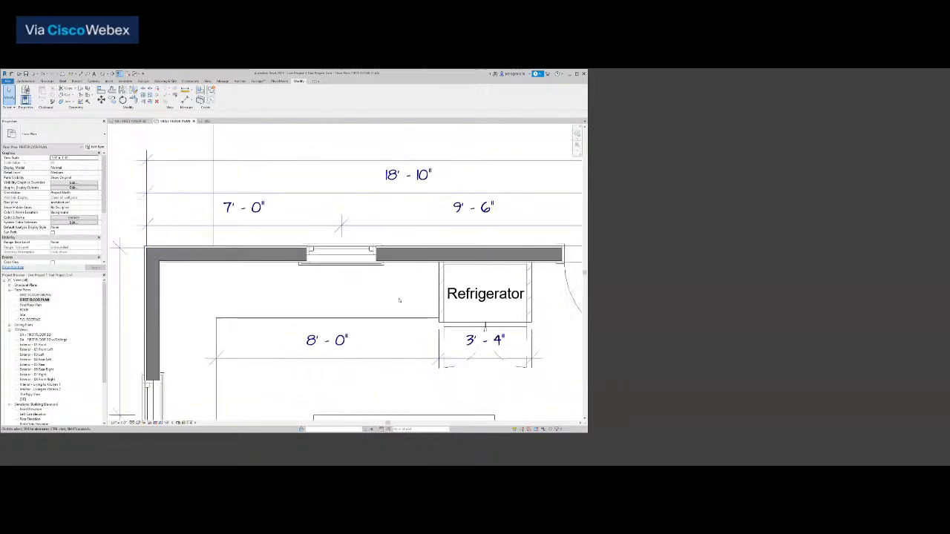
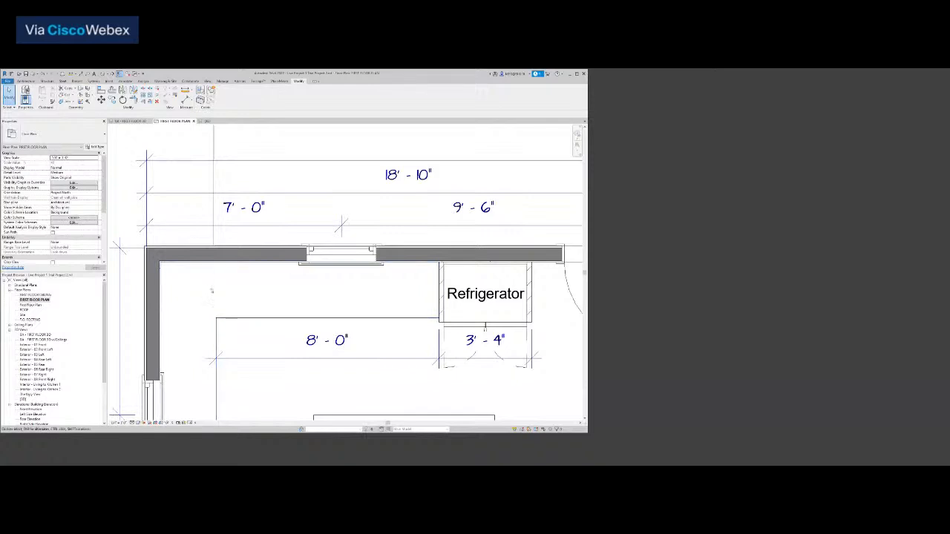
# Start placing another component and open the list of available component types.
pyautogui.click(27, 80)
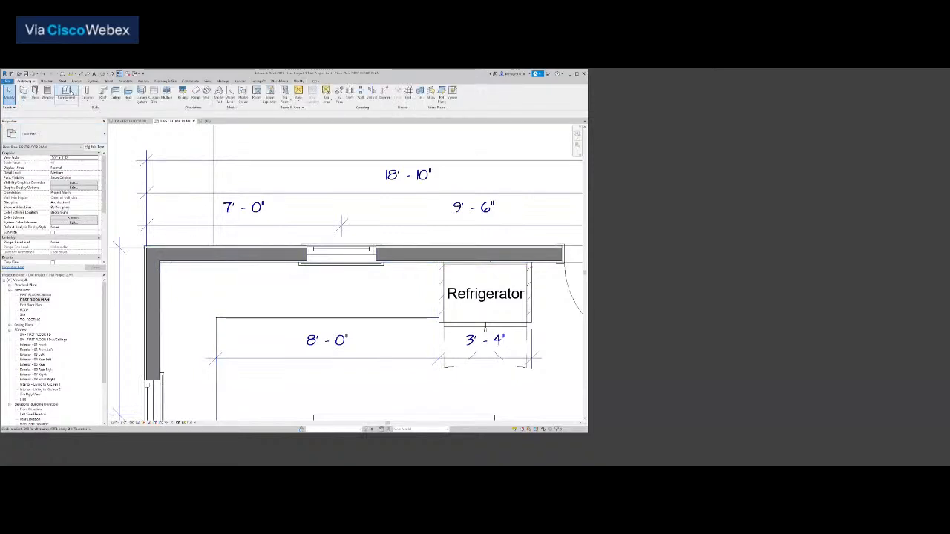
pyautogui.click(66, 93)
pyautogui.click(72, 136)
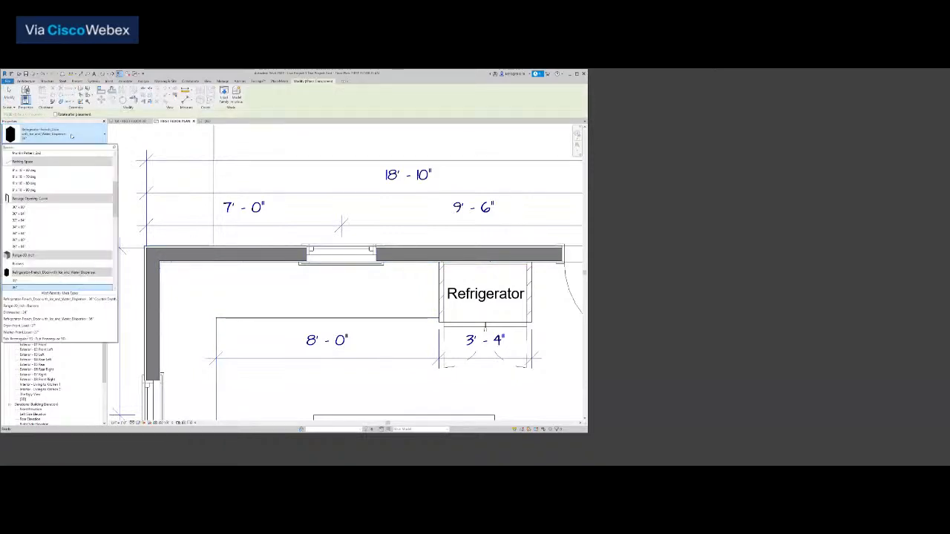
# Place a 24" Dishwasher component in front of the counter, just beside the refrigerator enclosure.
pyautogui.write('dish')
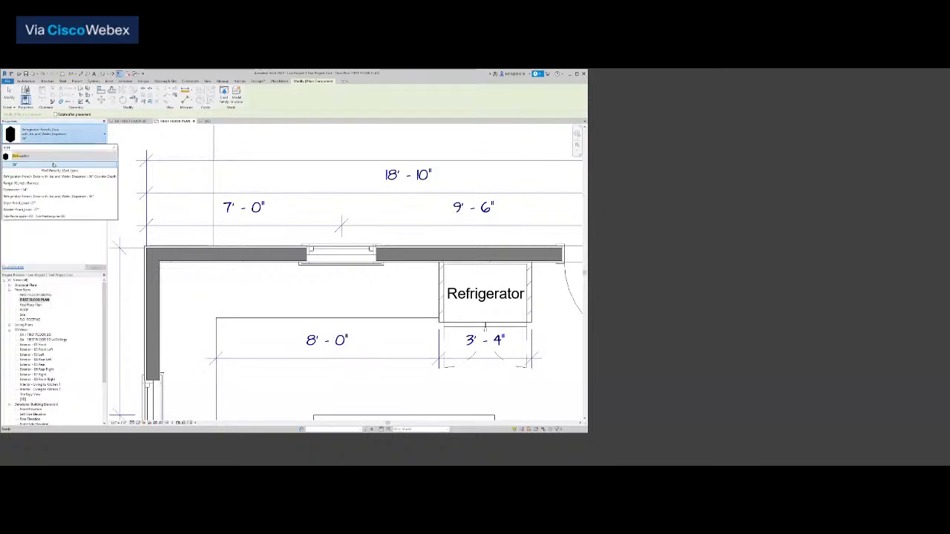
pyautogui.click(54, 162)
pyautogui.moveTo(416, 291); pyautogui.dragTo(415, 207, button='middle')
pyautogui.scroll(2, 406, 284)
pyautogui.click(405, 227)
pyautogui.press('Escape')
pyautogui.press('Escape')
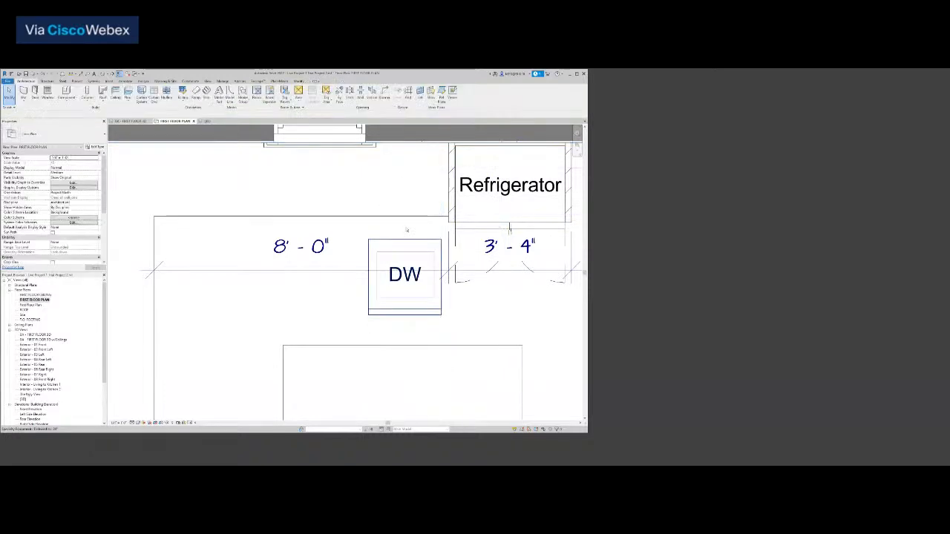
pyautogui.scroll(3, 407, 236)
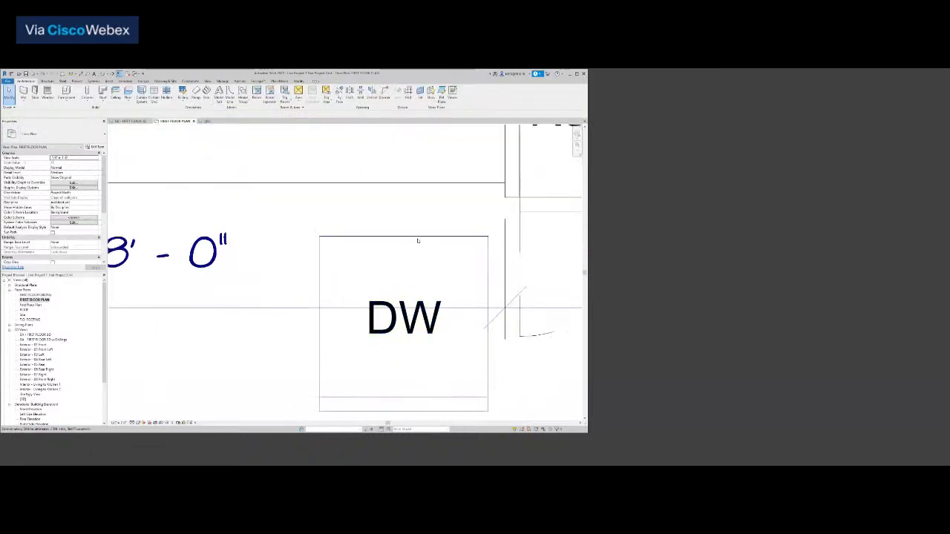
pyautogui.click(485, 256)
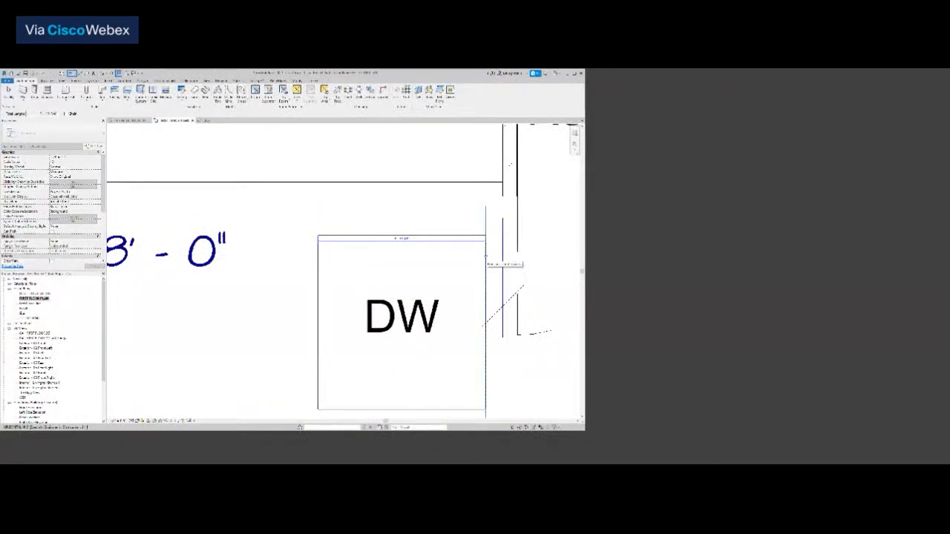
pyautogui.press('Escape')
pyautogui.scroll(-2, 458, 271)
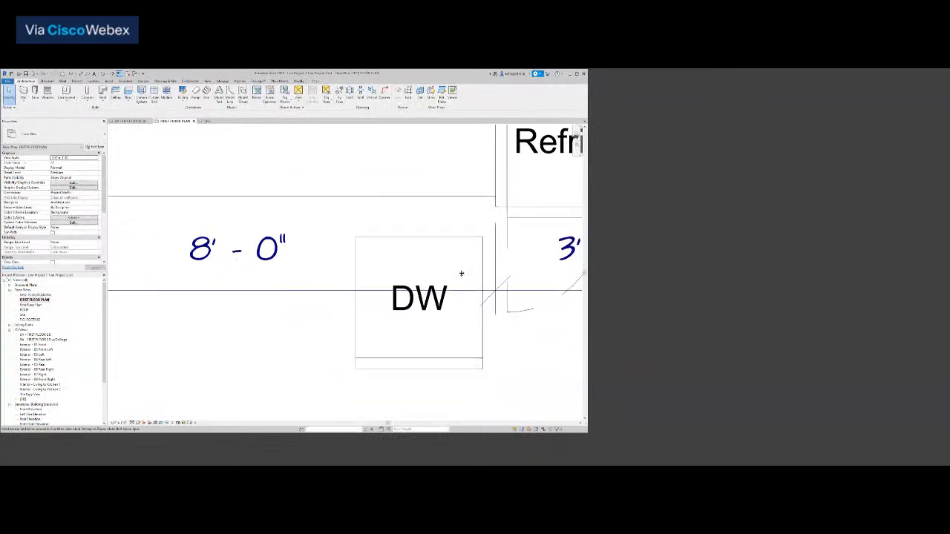
# Draw a horizontal detail line about 2' long behind the dishwasher, starting just below the refrigerator side panel's front corner.
pyautogui.press('d')
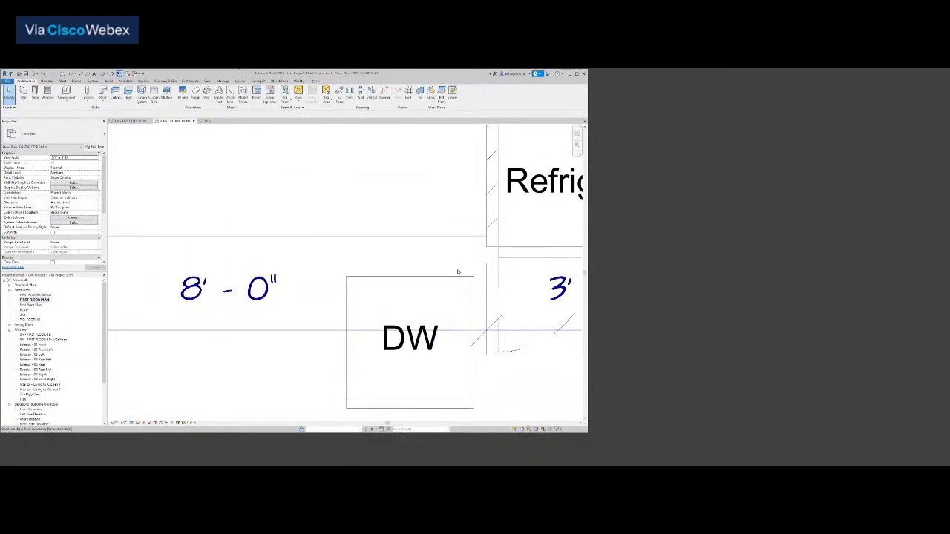
pyautogui.press('l')
pyautogui.click(486, 247)
pyautogui.click(486, 255)
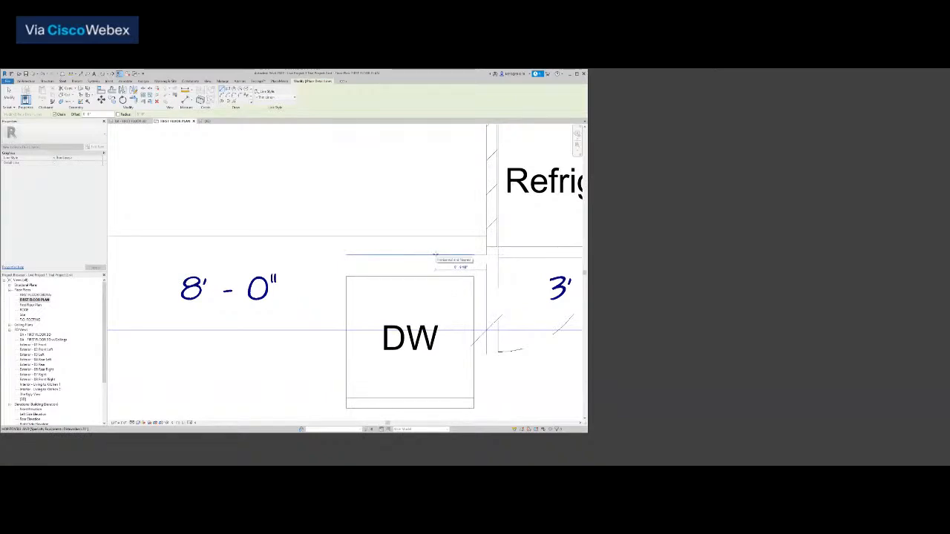
pyautogui.click(346, 255)
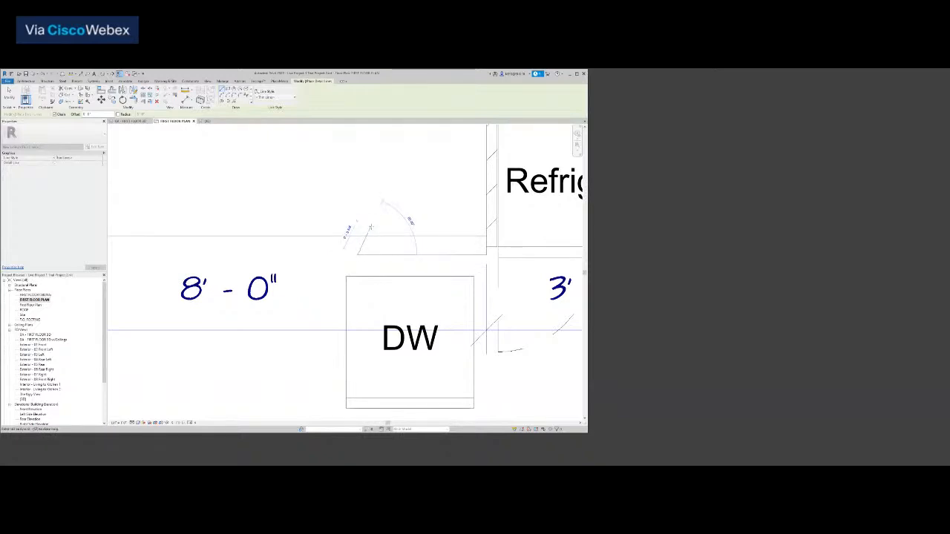
pyautogui.press('Escape')
pyautogui.press('Escape')
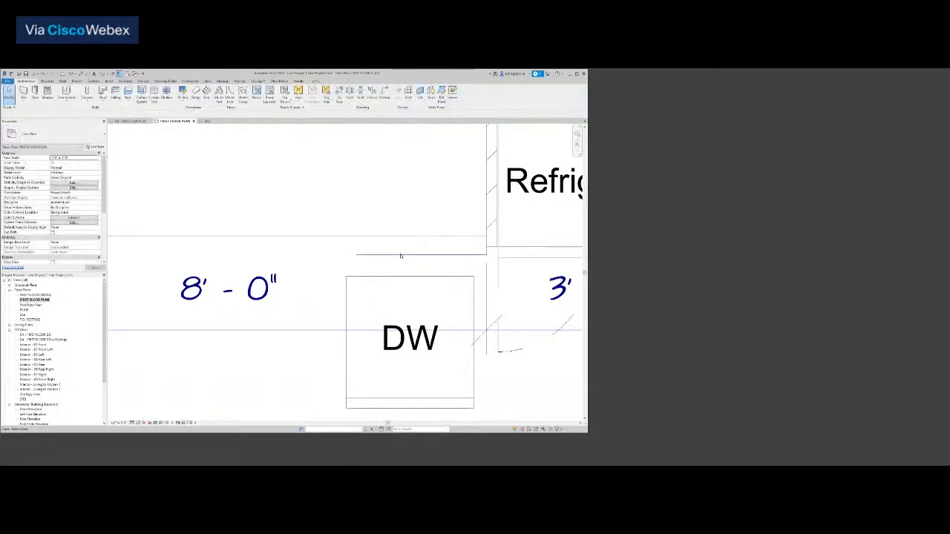
# Stretch the detail line's free end until it extends past the far side of the dishwasher.
pyautogui.click(401, 255)
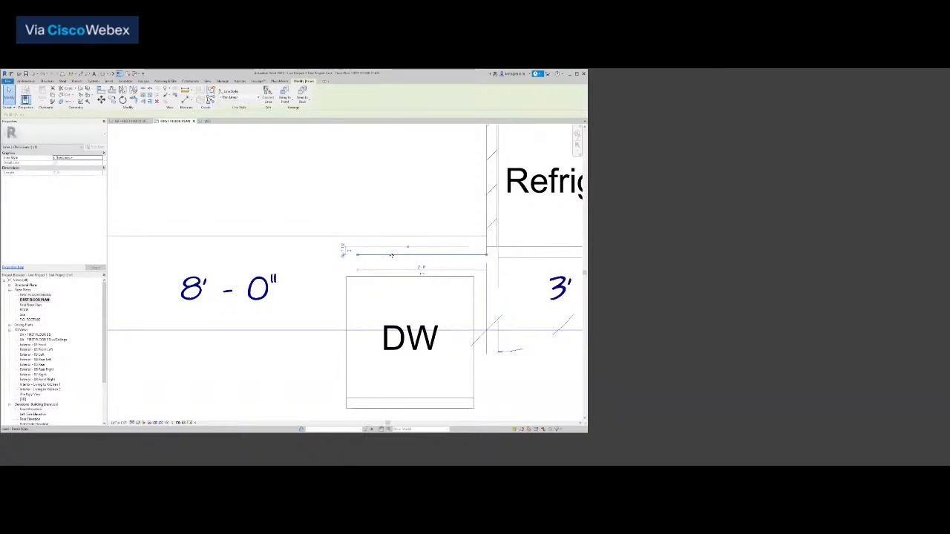
pyautogui.moveTo(356, 254); pyautogui.dragTo(335, 255)
pyautogui.click(309, 298)
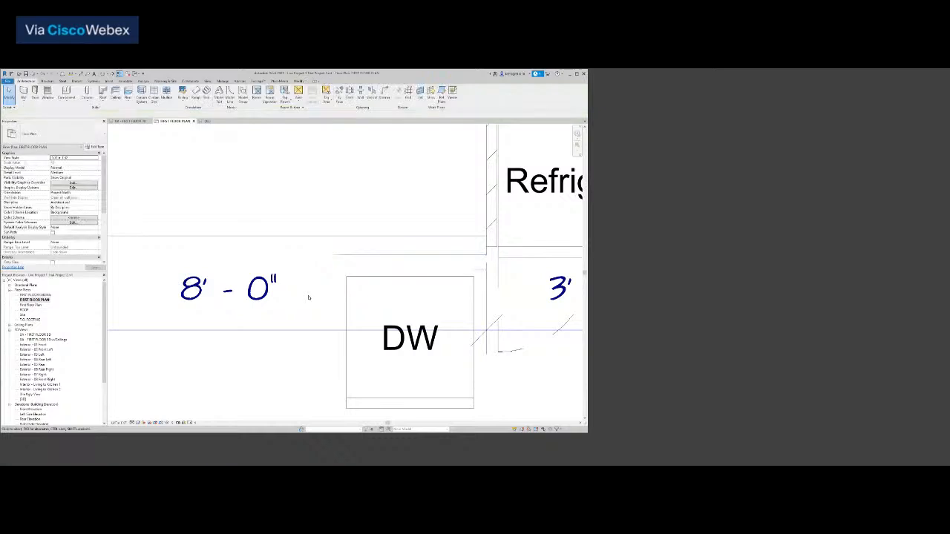
# Move the dishwasher straight back so its rear edge lines up with the horizontal detail line.
pyautogui.scroll(-5, 308, 297)
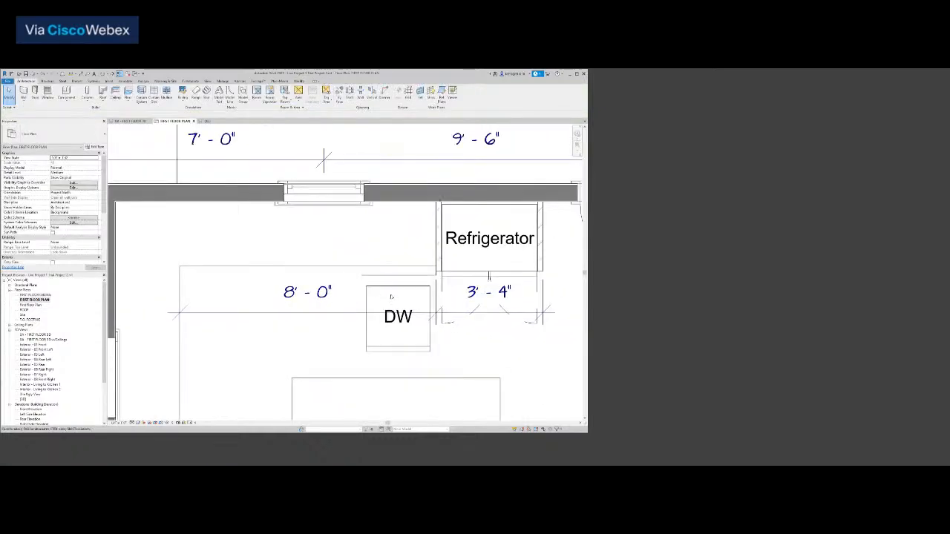
pyautogui.scroll(4, 391, 296)
pyautogui.click(388, 271)
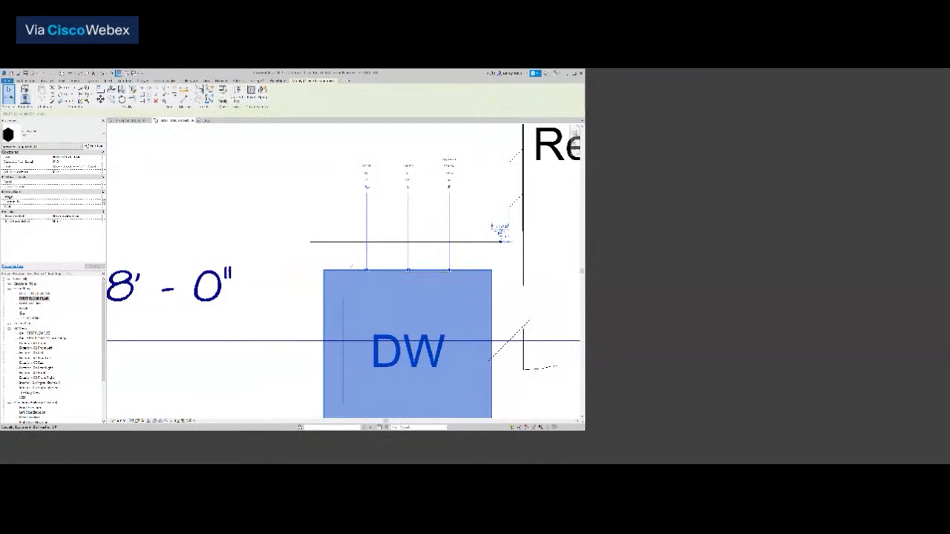
pyautogui.click(310, 265)
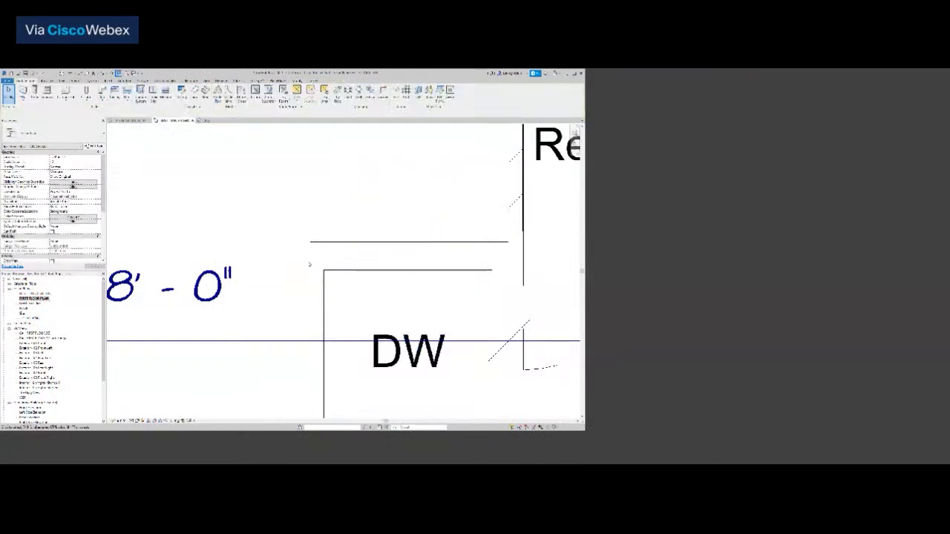
pyautogui.click(409, 274)
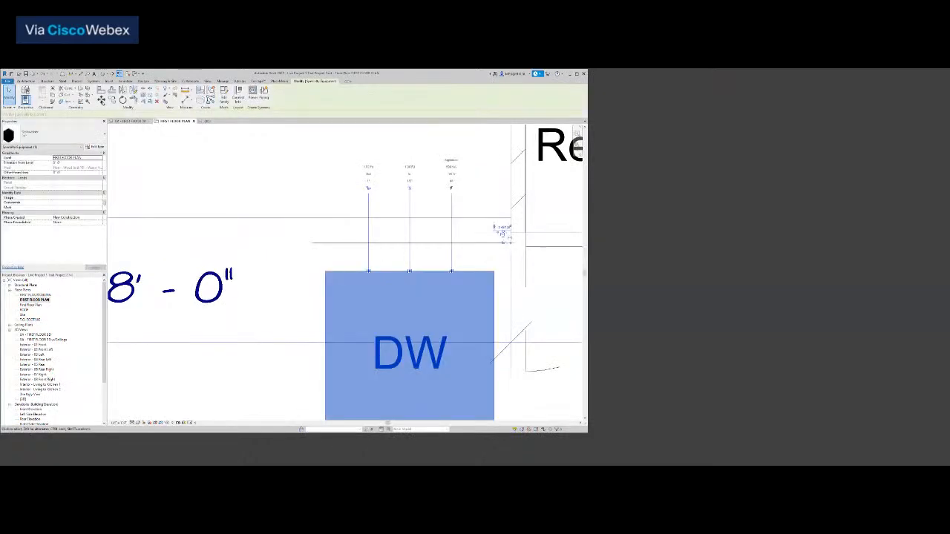
pyautogui.moveTo(410, 271); pyautogui.dragTo(414, 250)
pyautogui.scroll(4, 414, 251)
pyautogui.scroll(-1, 414, 239)
pyautogui.moveTo(413, 239); pyautogui.dragTo(388, 241, button='middle')
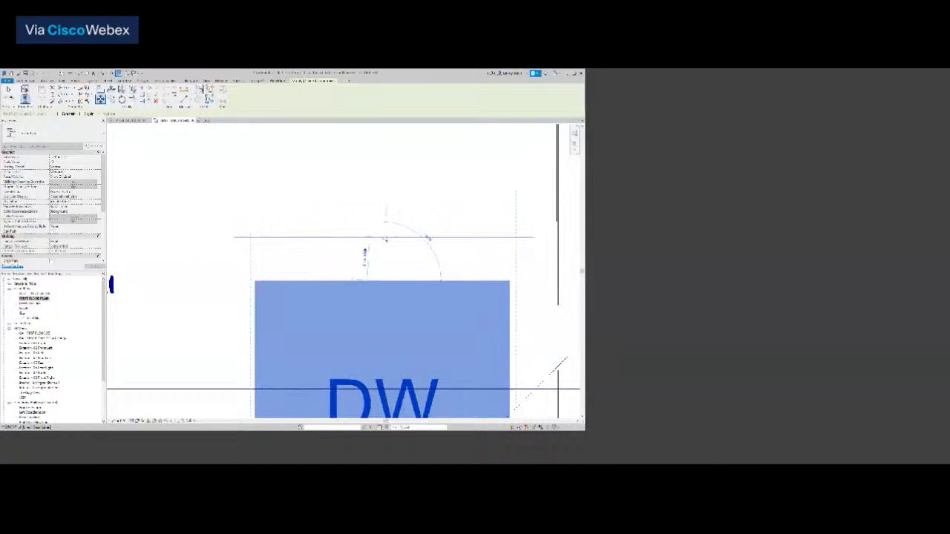
pyautogui.click(391, 277)
pyautogui.scroll(-3, 392, 279)
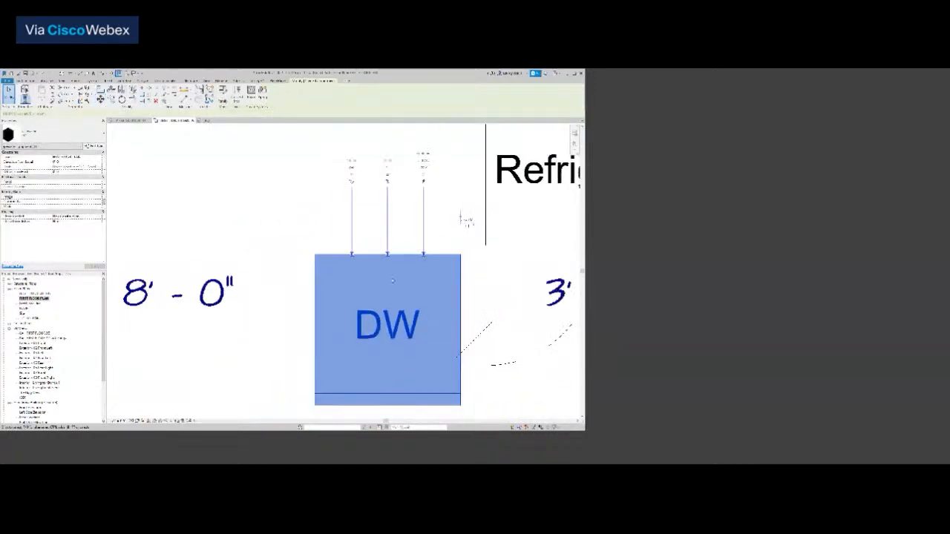
pyautogui.press('Escape')
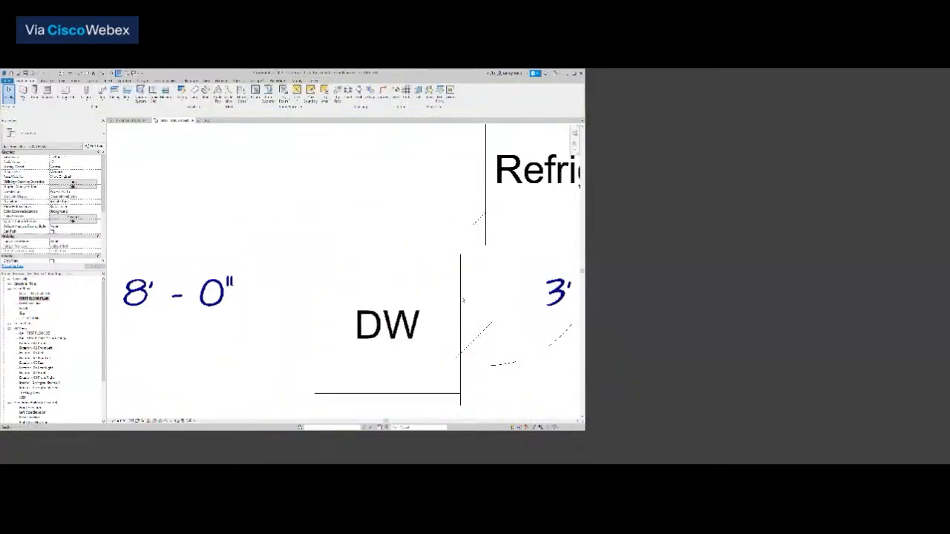
# Move the dishwasher from the detail line back against the inside face of the exterior wall.
pyautogui.click(334, 228)
pyautogui.press('Escape')
pyautogui.scroll(-2, 390, 181)
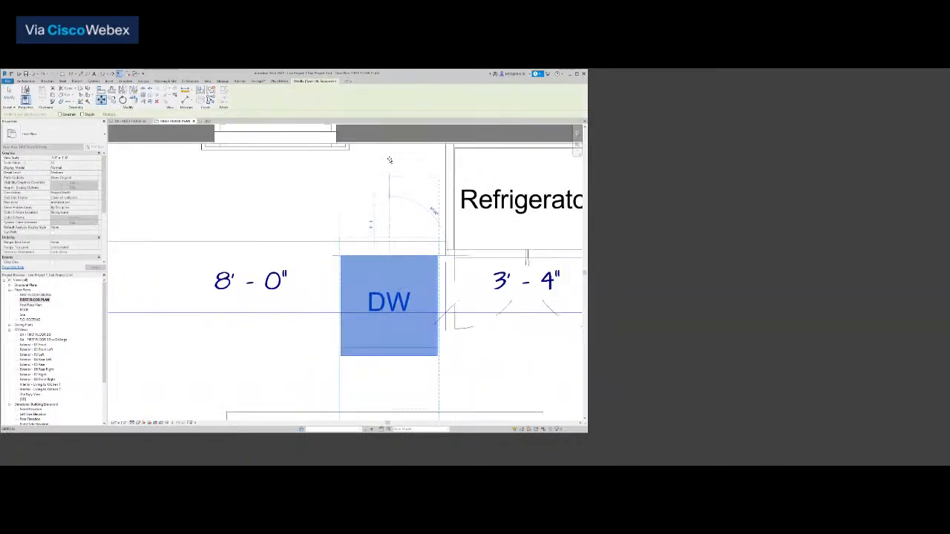
pyautogui.click(389, 145)
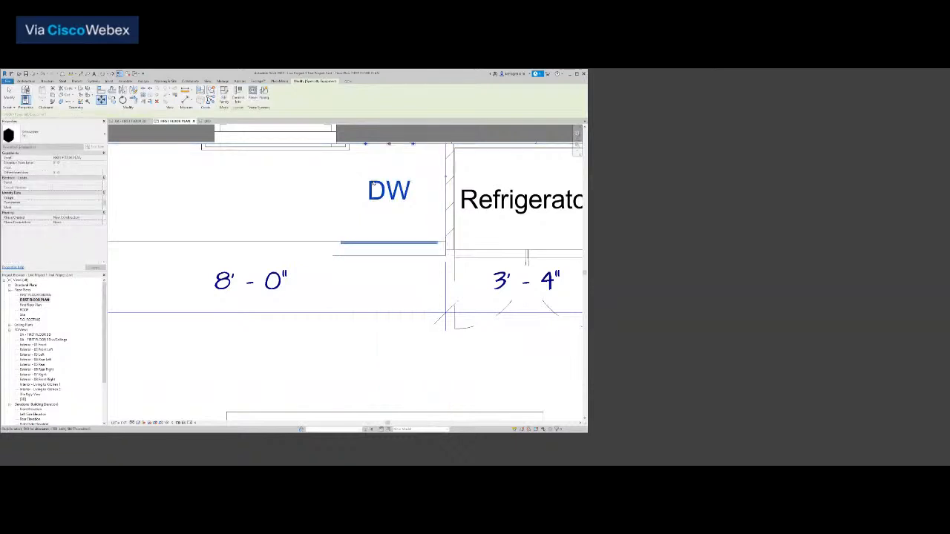
# Shift the dishwasher slightly forward so its front projects past the counter edge, and delete the horizontal detail line.
pyautogui.click(101, 99)
pyautogui.click(320, 250)
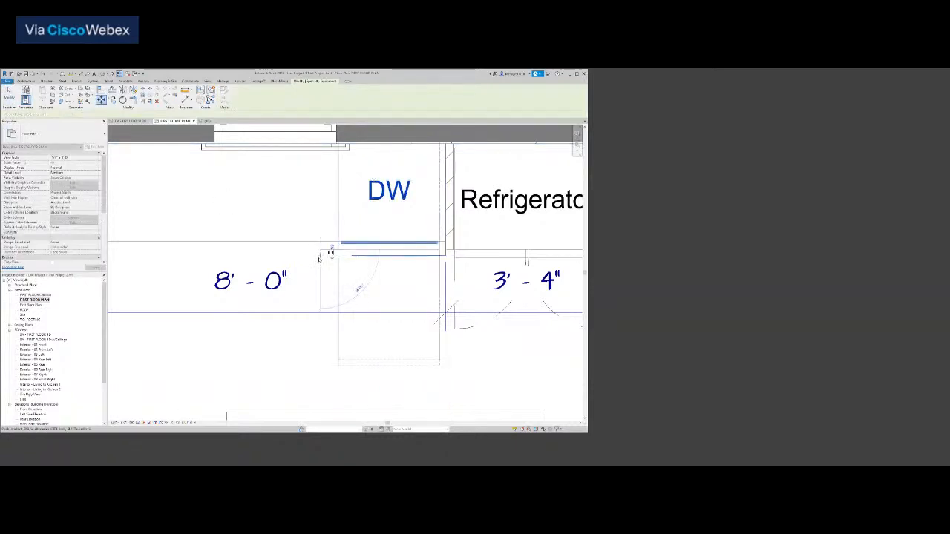
pyautogui.click(326, 252)
pyautogui.press('Escape')
pyautogui.click(361, 257)
pyautogui.press('Delete')
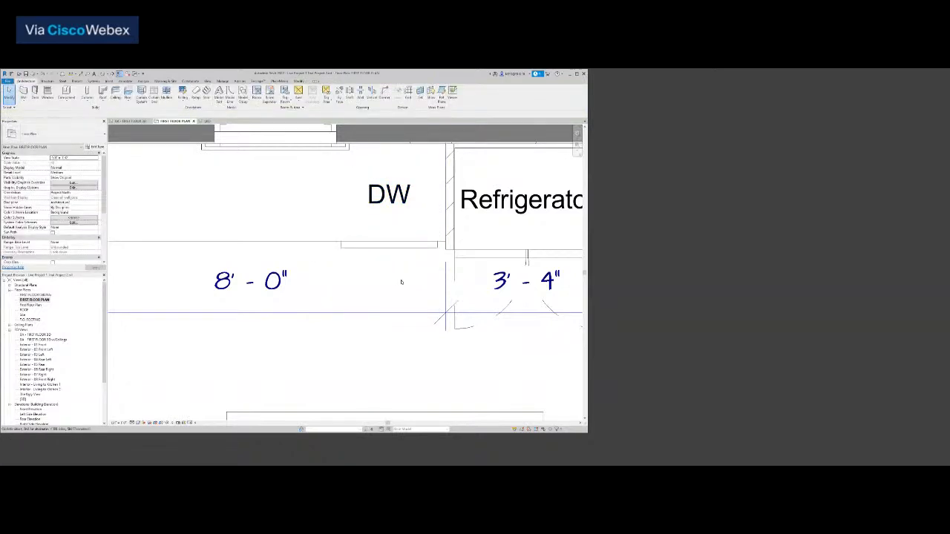
# Open the first floor 3D view and start editing the L-shaped base cabinet in place.
pyautogui.scroll(-3, 401, 290)
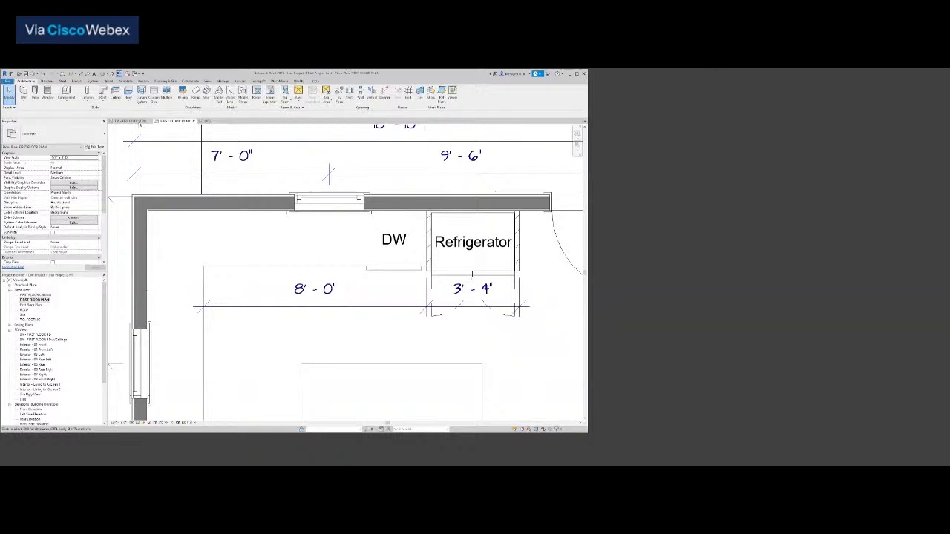
pyautogui.click(136, 121)
pyautogui.click(398, 295)
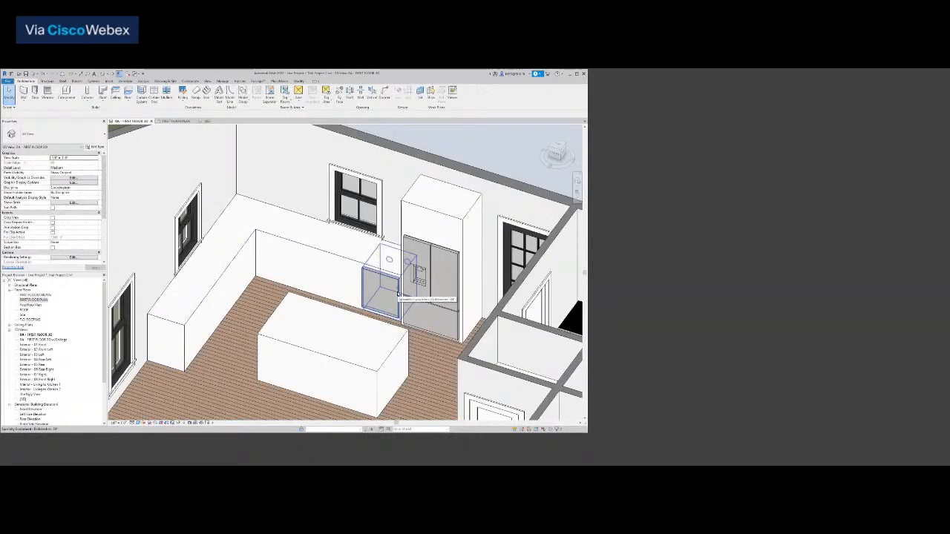
pyautogui.scroll(3, 399, 295)
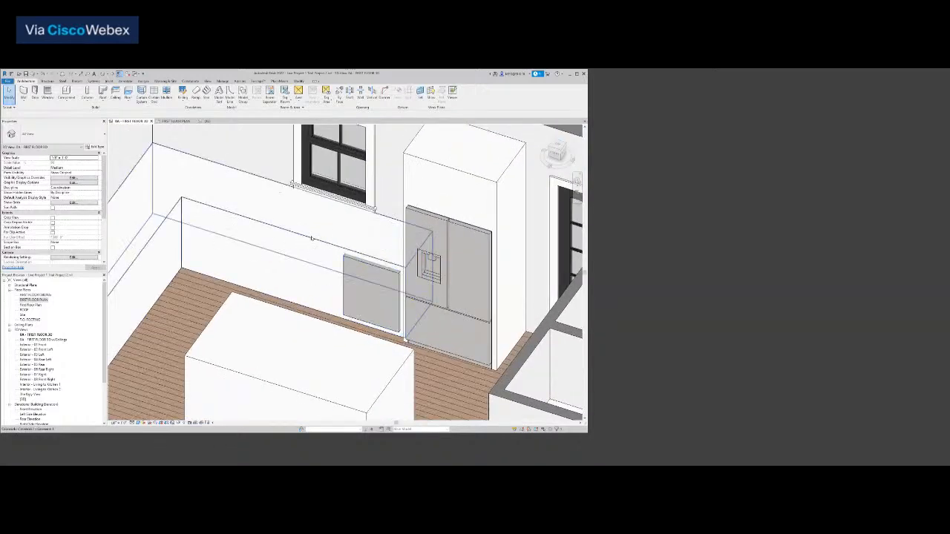
pyautogui.click(313, 250)
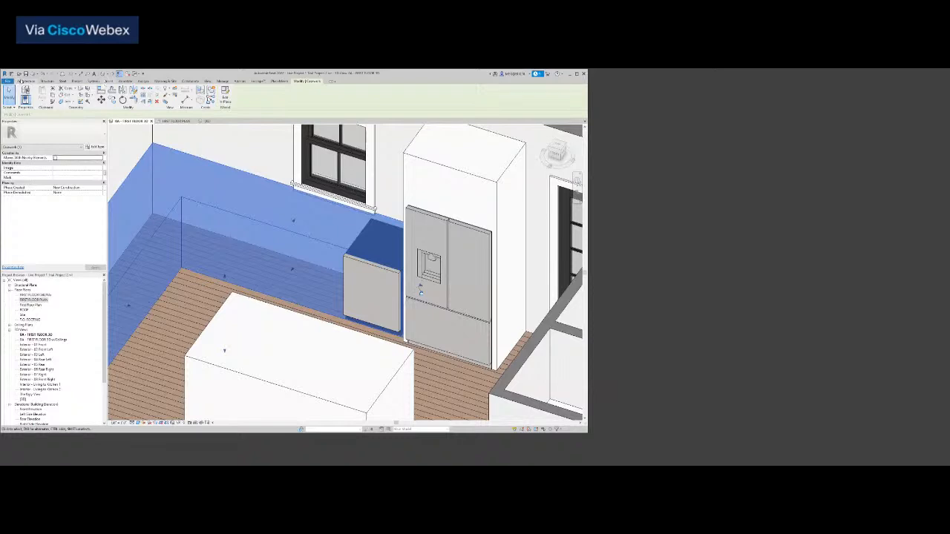
pyautogui.click(227, 101)
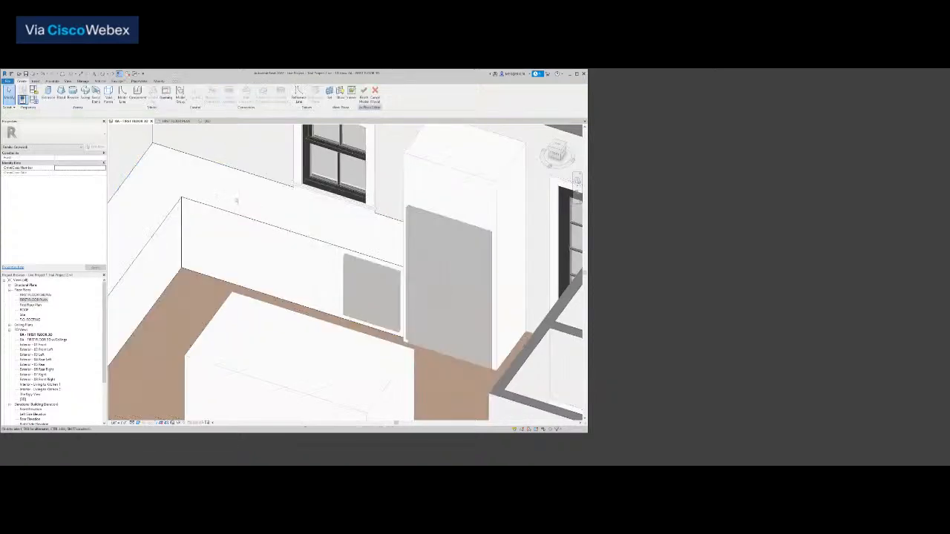
# Start a void extrusion in the base cabinet and set its work plane to the cabinet's front face behind the dishwasher door.
pyautogui.click(106, 100)
pyautogui.click(123, 120)
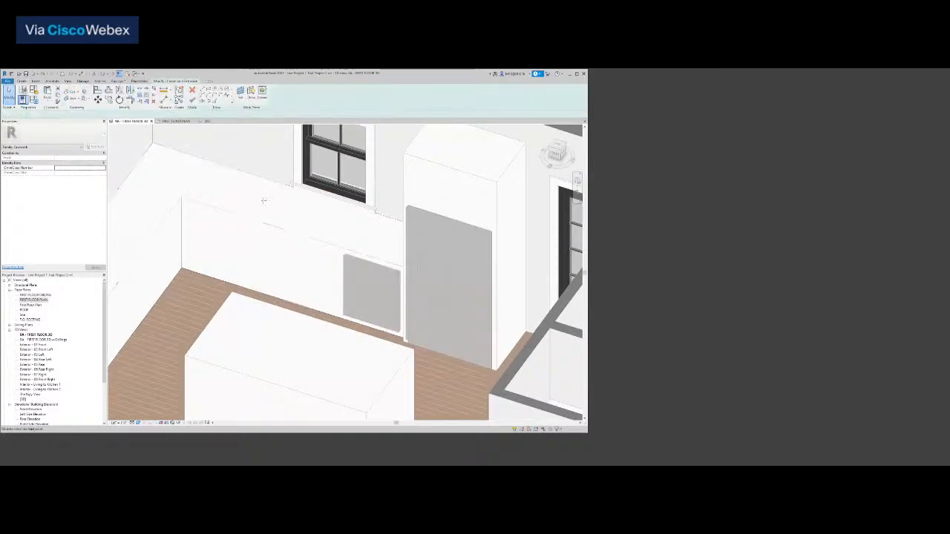
pyautogui.click(240, 92)
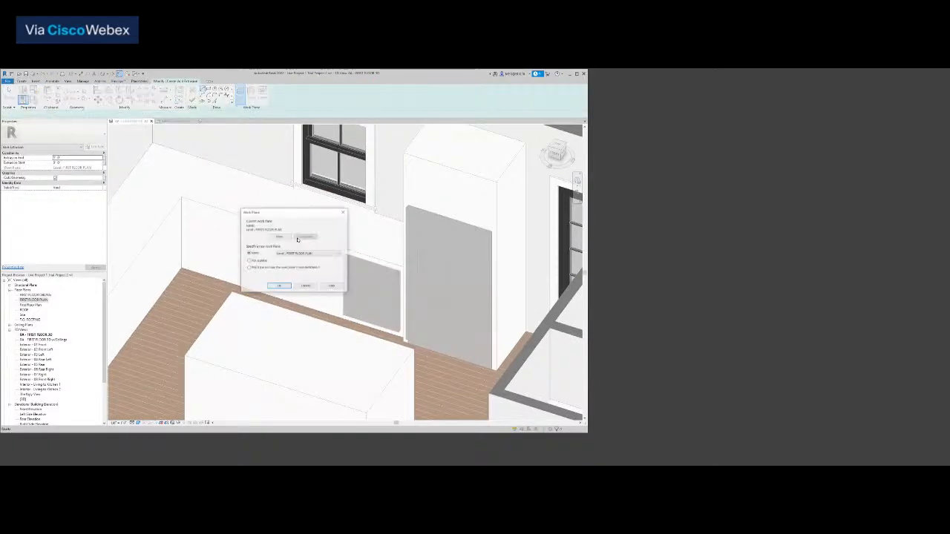
pyautogui.click(277, 286)
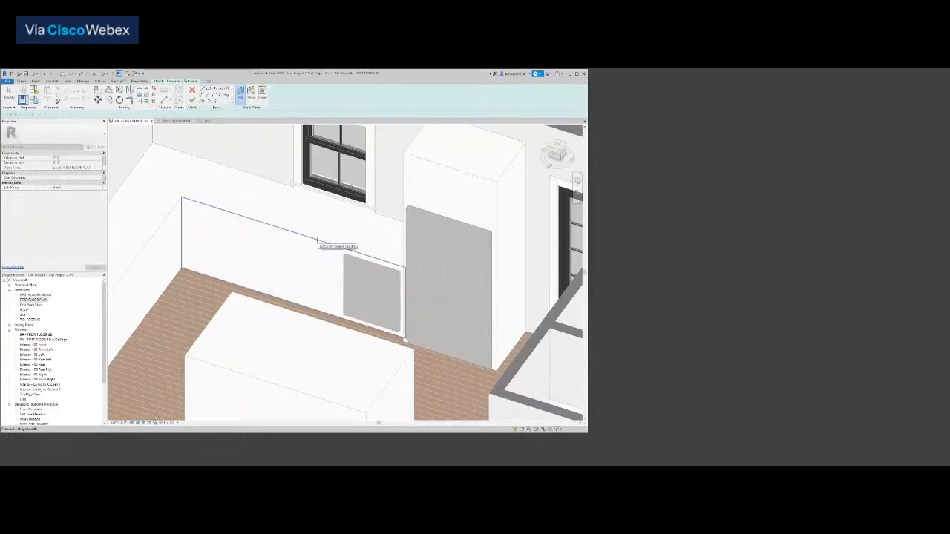
pyautogui.click(318, 241)
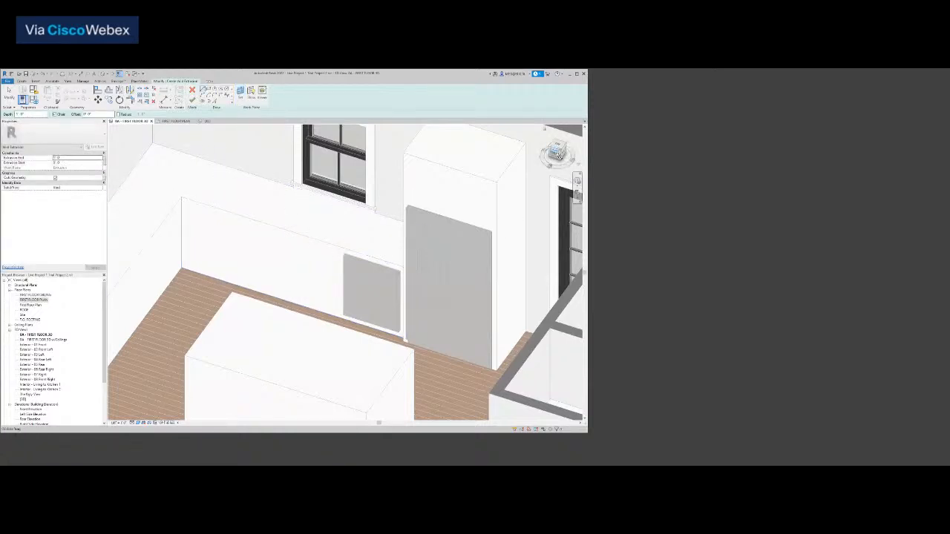
# Sketch a rectangular void profile around the dishwasher front from picked edges, trim its corners, and finish the void extrusion.
pyautogui.click(556, 154)
pyautogui.keyDown('shift'); pyautogui.moveTo(134, 160); pyautogui.dragTo(274, 324, button='middle'); pyautogui.keyUp('shift')
pyautogui.scroll(-3, 274, 324)
pyautogui.scroll(8, 301, 308)
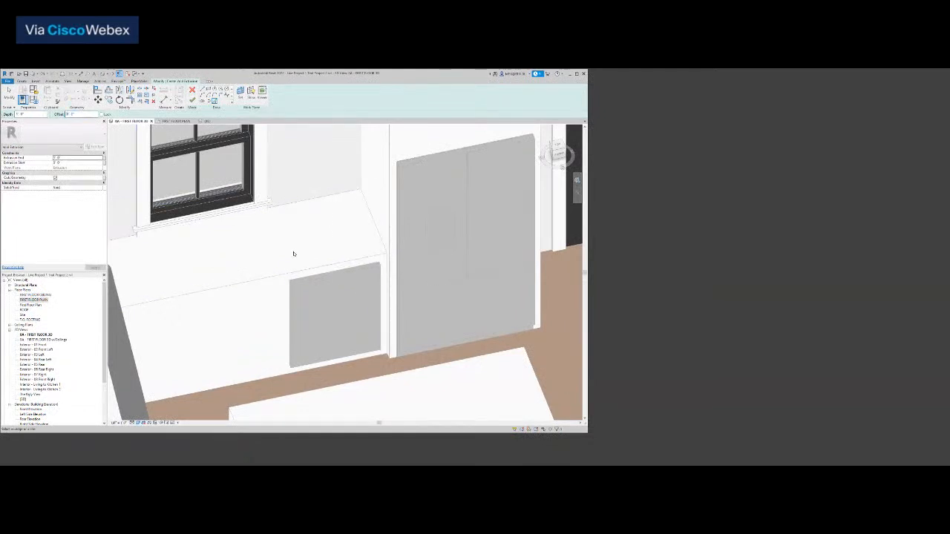
pyautogui.click(387, 301)
pyautogui.click(73, 114)
pyautogui.click(66, 115)
pyautogui.click(379, 259)
pyautogui.press('t')
pyautogui.press('r')
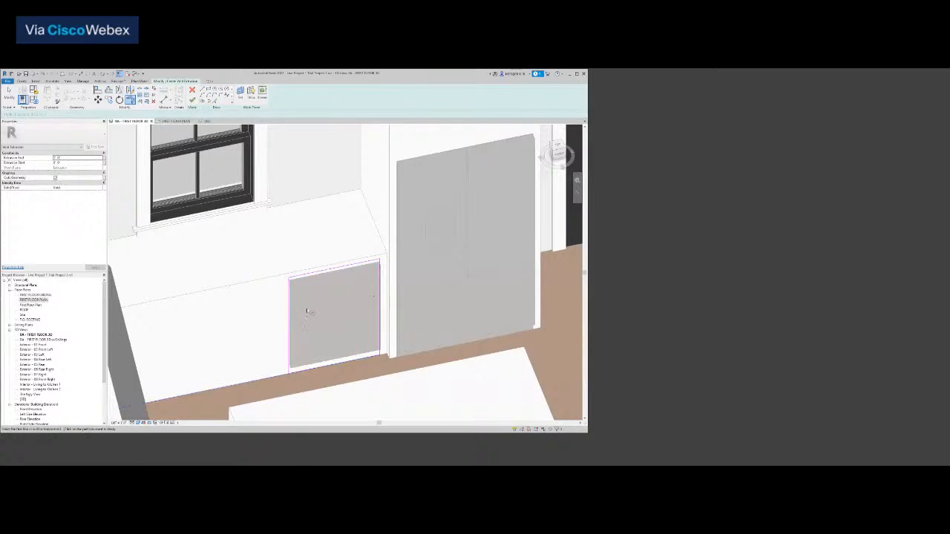
pyautogui.click(192, 100)
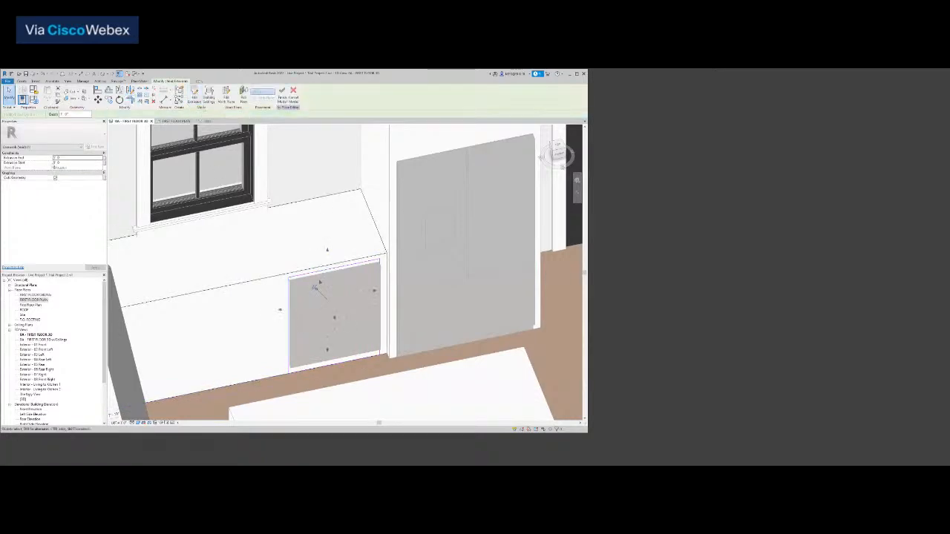
pyautogui.press('Escape')
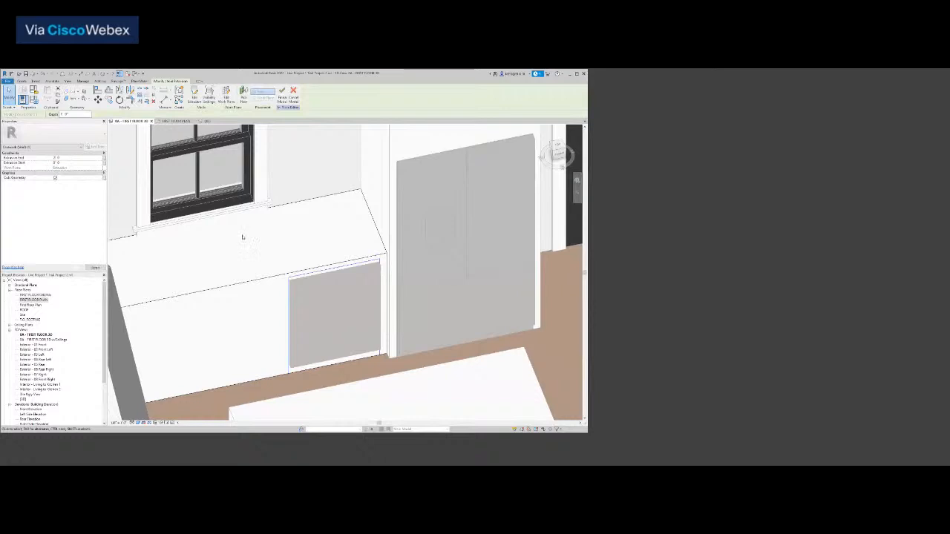
# Finish the in-place base cabinet model with the dishwasher opening cut into it.
pyautogui.click(322, 245)
pyautogui.keyDown('shift'); pyautogui.moveTo(322, 246); pyautogui.dragTo(437, 272, button='middle'); pyautogui.keyUp('shift')
pyautogui.scroll(5, 327, 301)
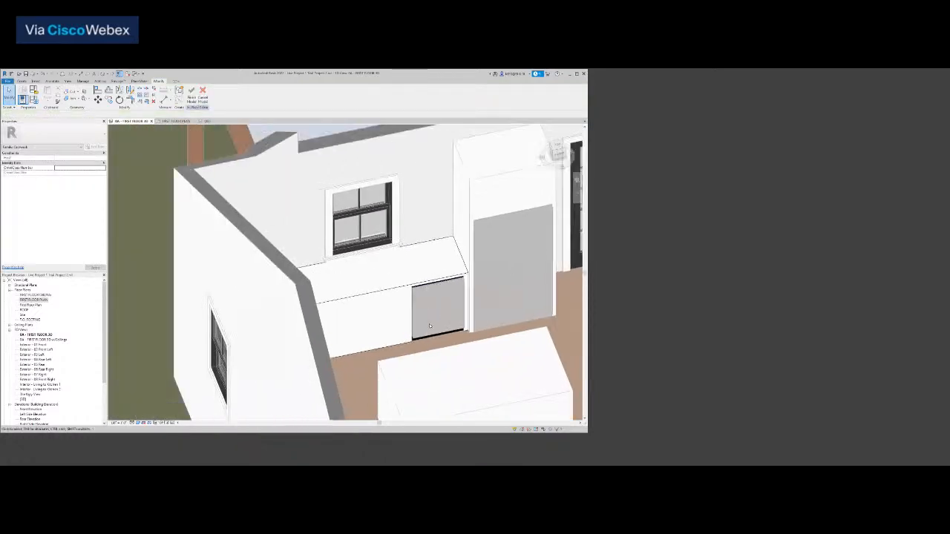
pyautogui.click(192, 97)
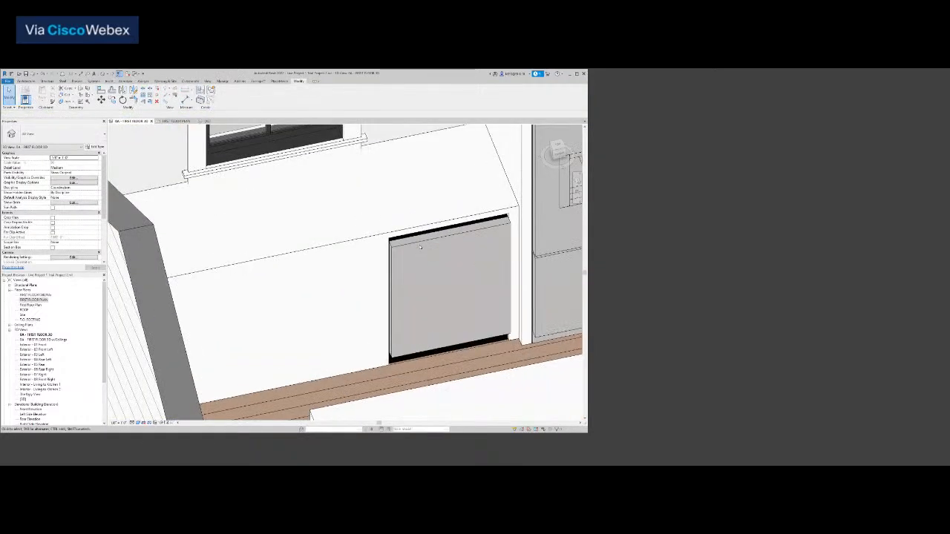
# Set the dishwasher type's Appliance Body material to Appliance - Stainless Steel.
pyautogui.click(413, 256)
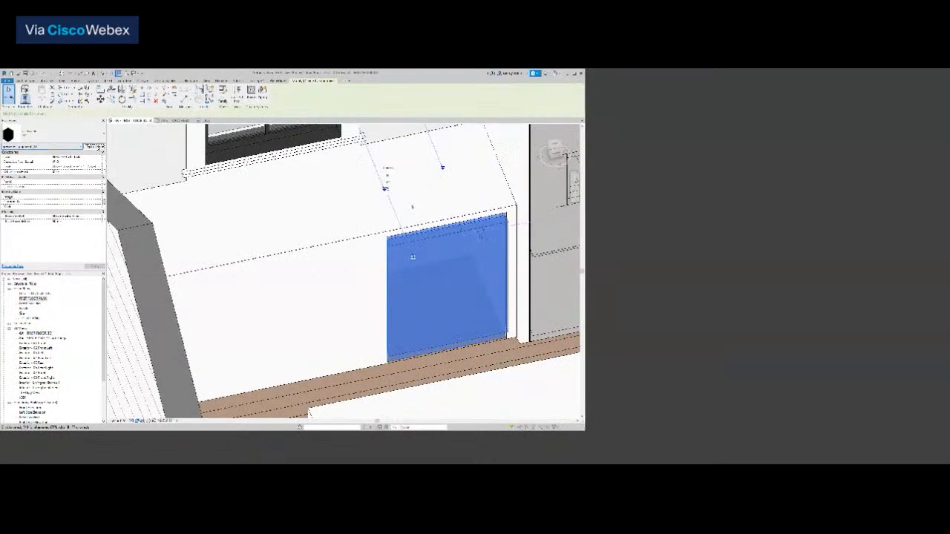
pyautogui.click(97, 147)
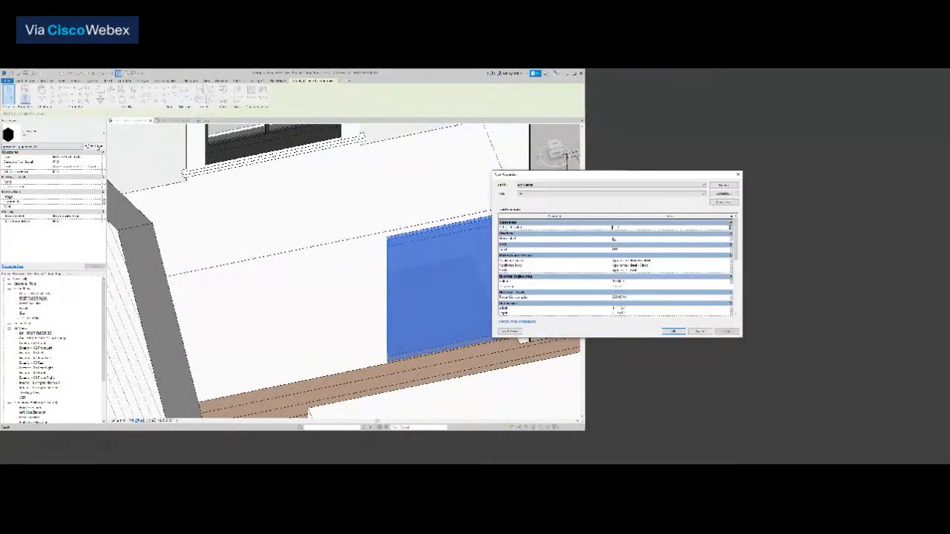
pyautogui.click(659, 265)
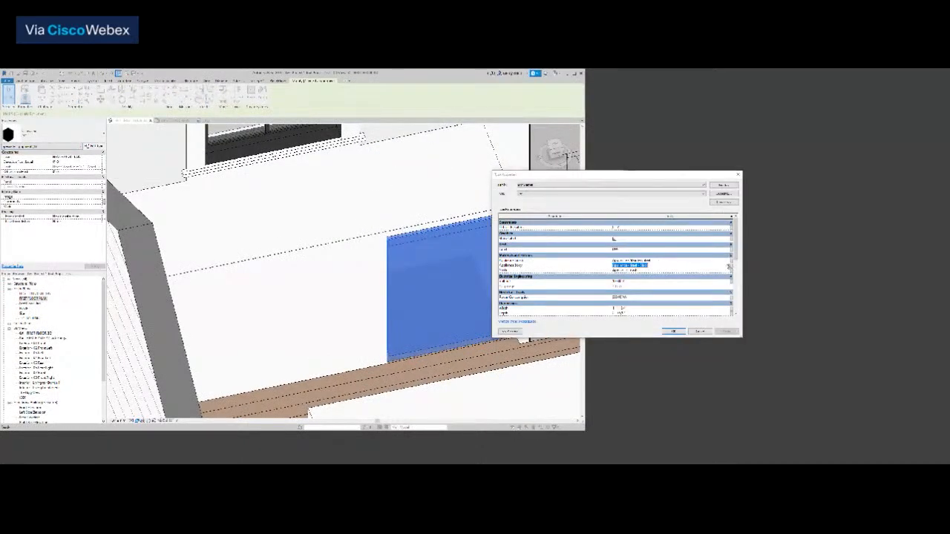
pyautogui.click(728, 266)
pyautogui.click(114, 363)
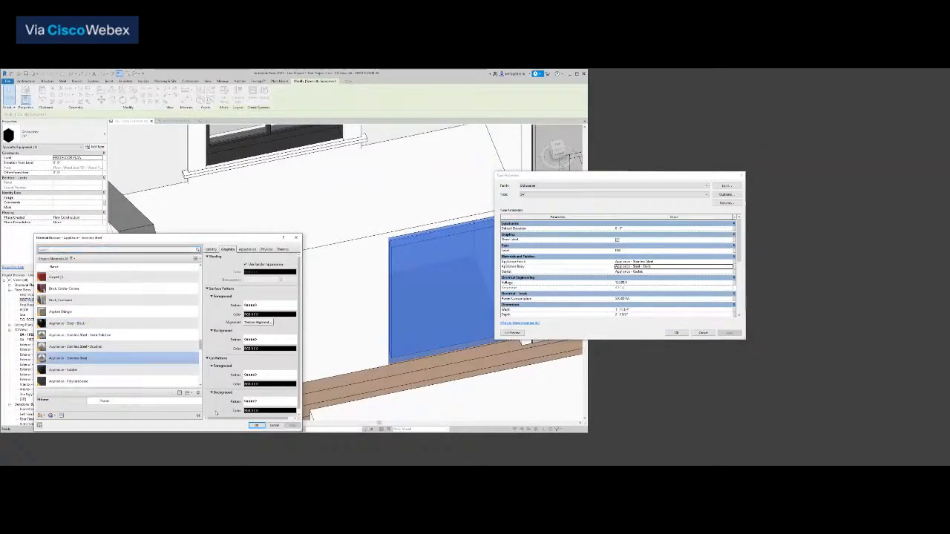
pyautogui.click(255, 425)
pyautogui.click(676, 333)
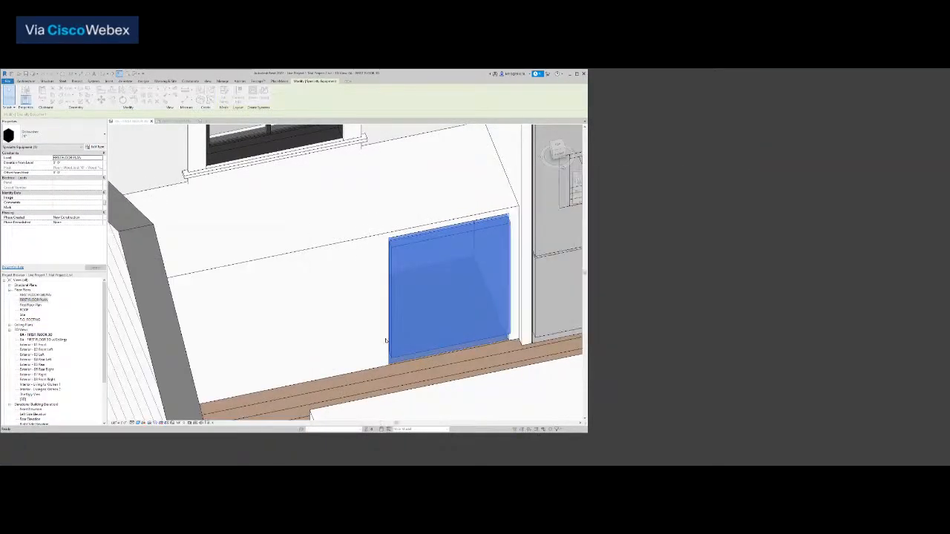
pyautogui.press('Escape')
pyautogui.scroll(-5, 301, 338)
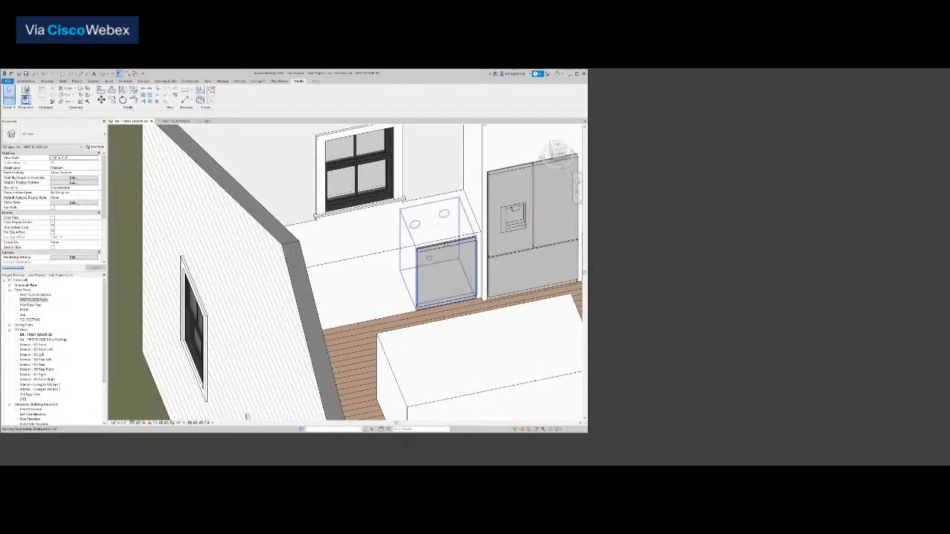
pyautogui.scroll(-4, 445, 275)
pyautogui.click(514, 224)
pyautogui.keyDown('shift'); pyautogui.moveTo(514, 224); pyautogui.dragTo(453, 264, button='middle'); pyautogui.keyUp('shift')
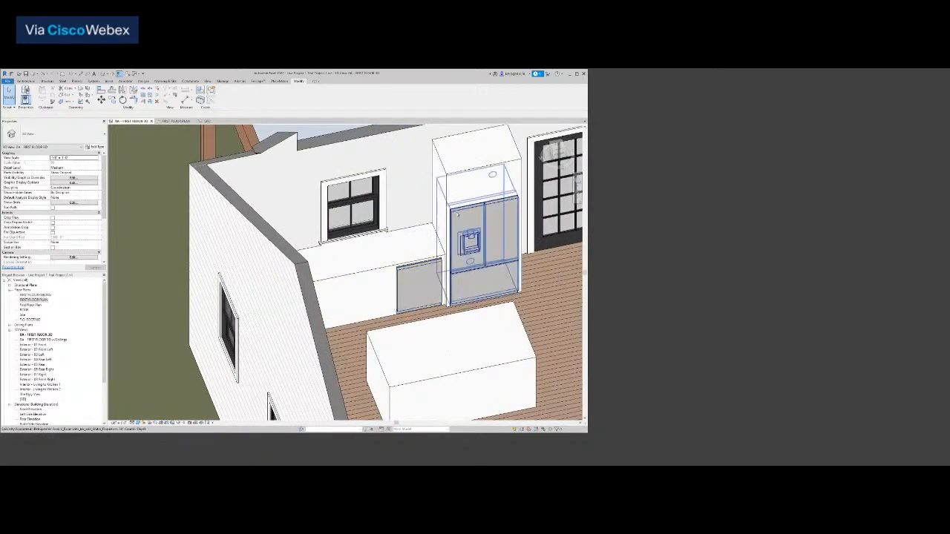
pyautogui.keyDown('shift'); pyautogui.moveTo(451, 215); pyautogui.dragTo(438, 269, button='middle'); pyautogui.keyUp('shift')
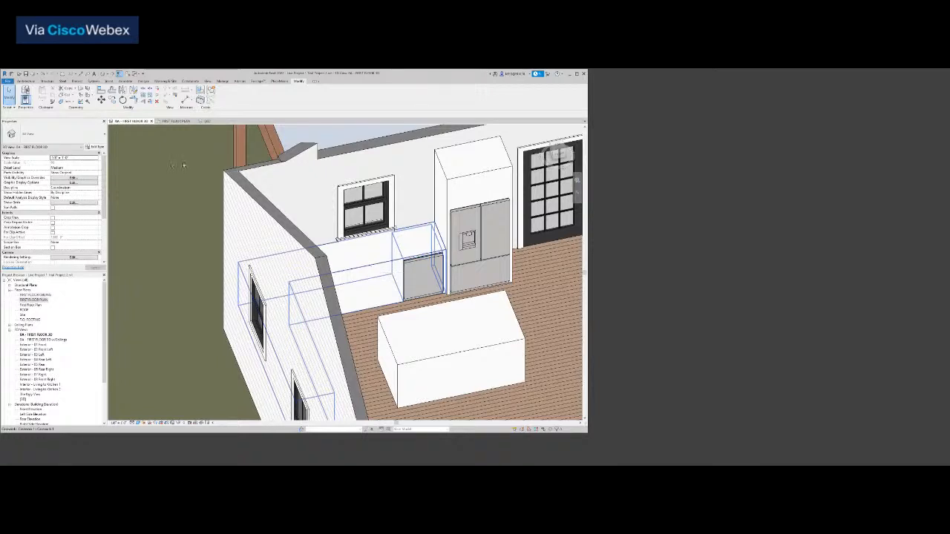
# In the first floor plan, draw chained detail lines from the refrigerator side panel around the dishwasher and back to the window wall.
pyautogui.click(176, 121)
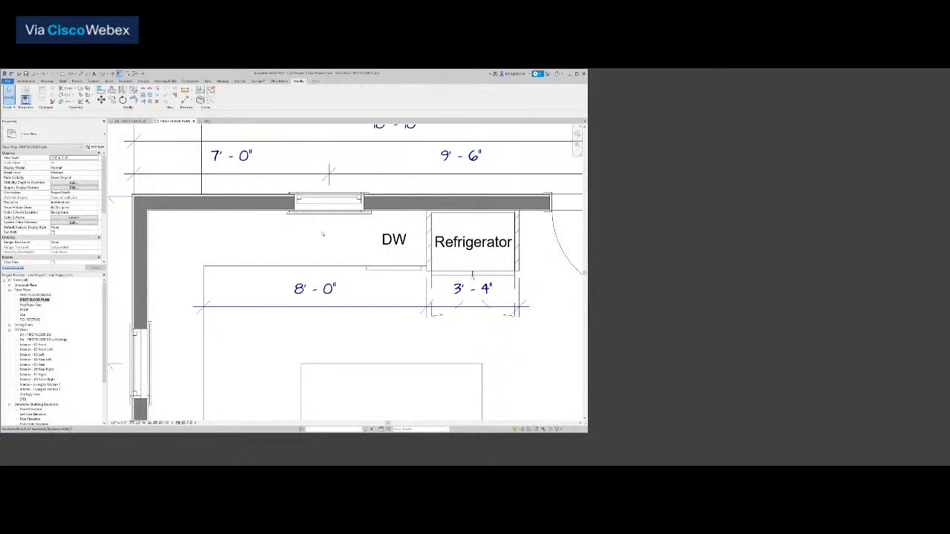
pyautogui.press('d')
pyautogui.press('l')
pyautogui.scroll(3, 401, 276)
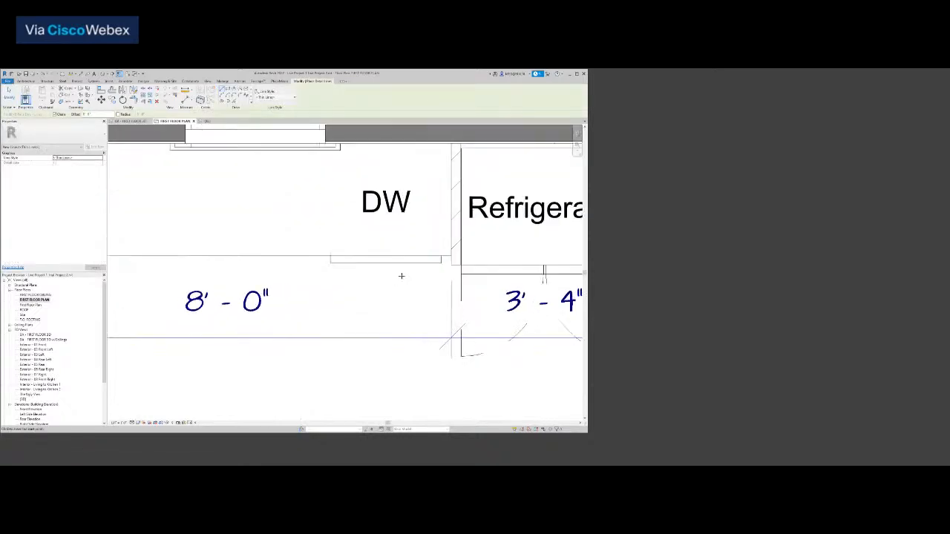
pyautogui.click(451, 265)
pyautogui.click(451, 298)
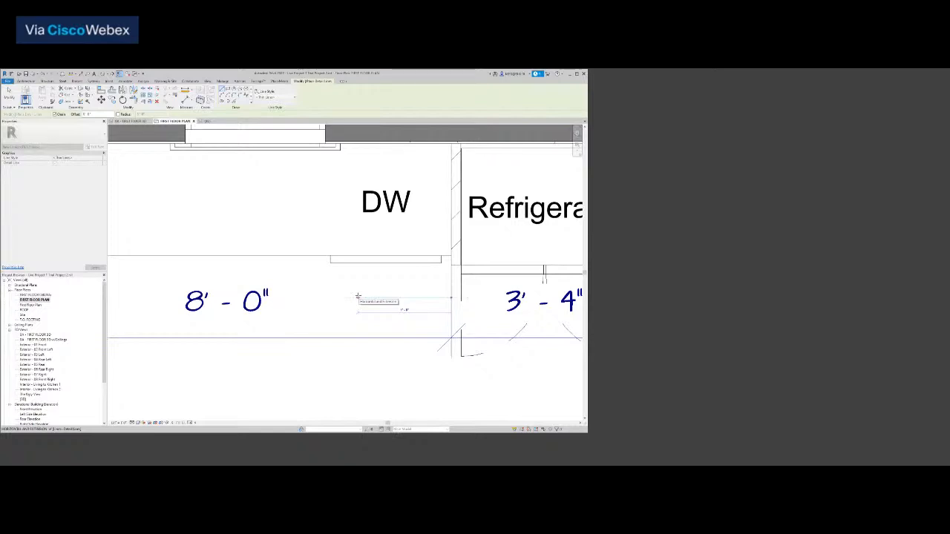
pyautogui.click(319, 298)
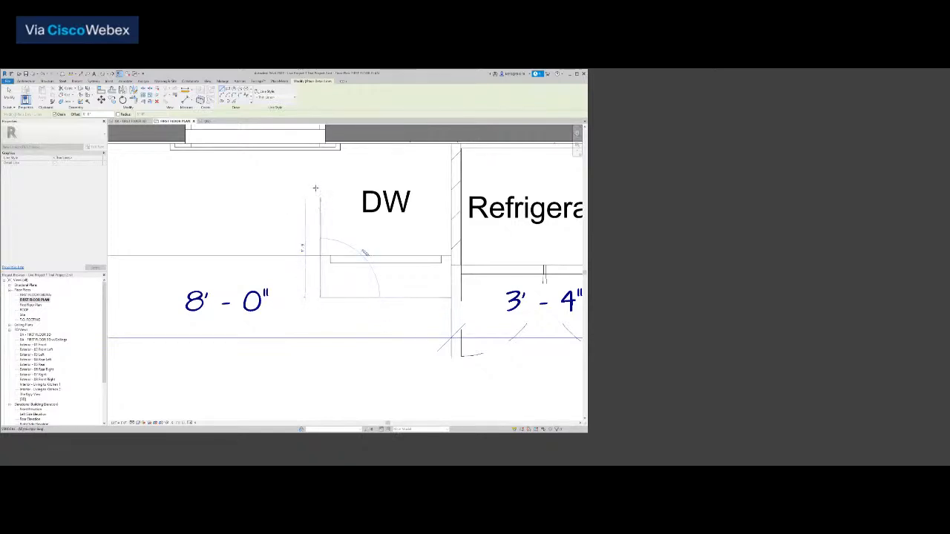
pyautogui.click(320, 149)
pyautogui.click(320, 143)
pyautogui.press('Escape')
pyautogui.press('Escape')
# Offset a copy of the vertical detail line beside the dishwasher away from the refrigerator to mark the sink's other side under the window.
pyautogui.scroll(-1, 323, 202)
pyautogui.moveTo(325, 204); pyautogui.dragTo(376, 225, button='middle')
pyautogui.scroll(1, 376, 224)
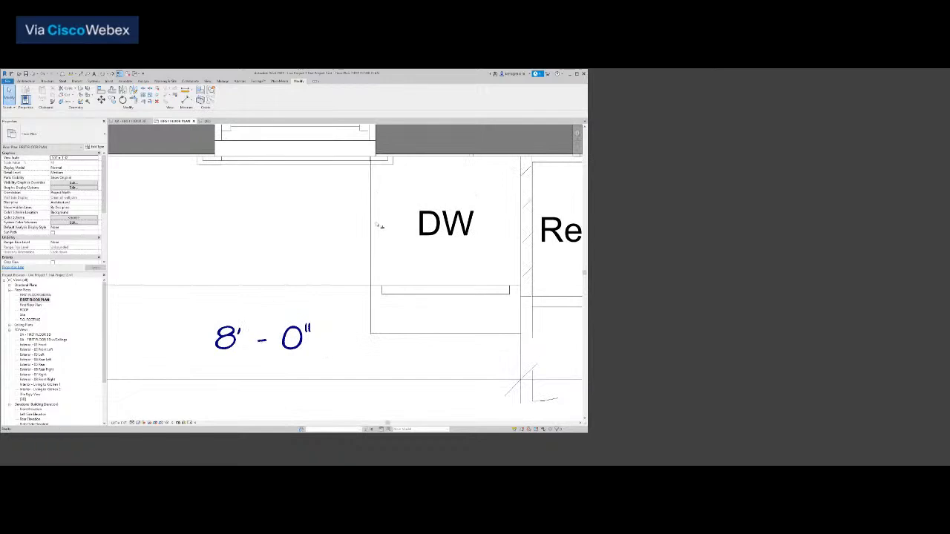
pyautogui.press('o')
pyautogui.press('f')
pyautogui.moveTo(79, 114); pyautogui.dragTo(63, 115)
pyautogui.write('2')
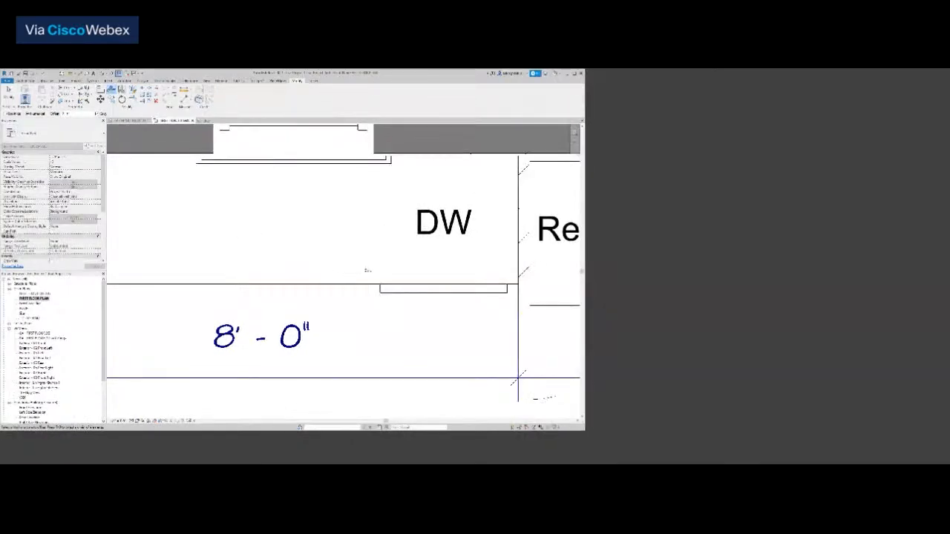
pyautogui.scroll(-1, 294, 257)
pyautogui.moveTo(295, 256); pyautogui.dragTo(338, 270, button='middle')
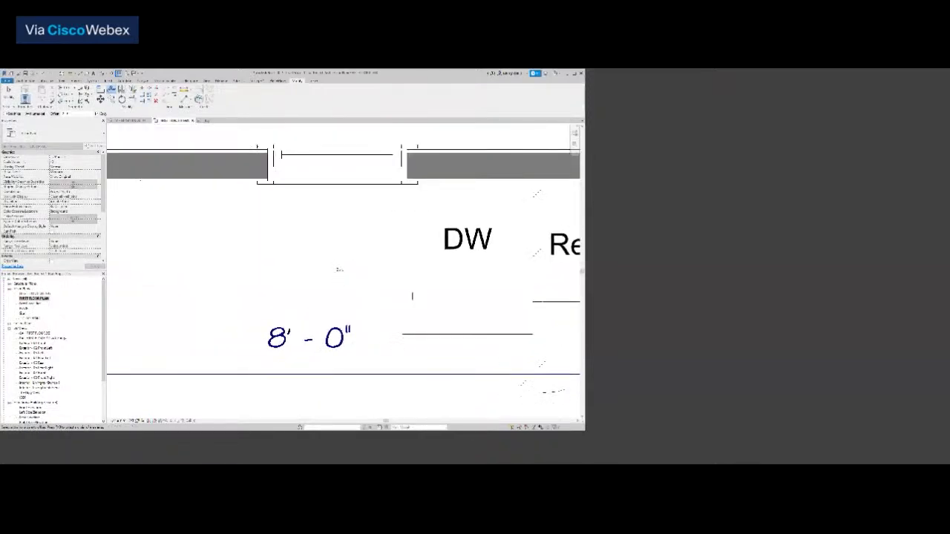
pyautogui.press('Escape')
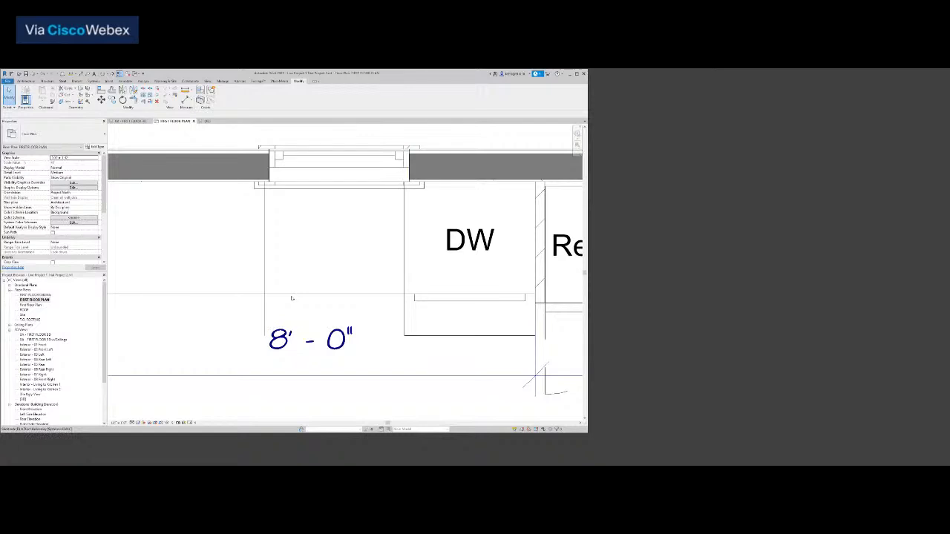
# Draw a short detail line from the counter edge toward the window, and continue it sideways to the far vertical line as the sink's front edge.
pyautogui.press('d')
pyautogui.press('l')
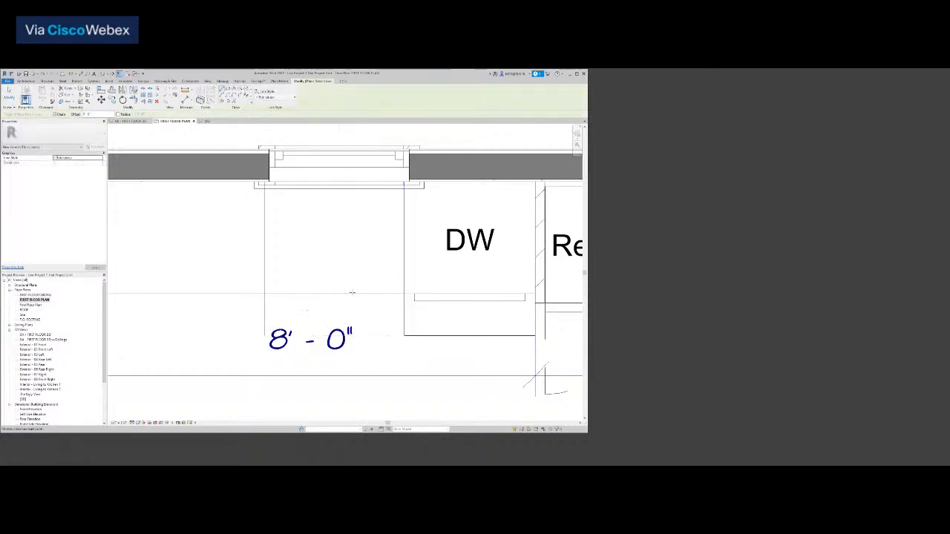
pyautogui.click(352, 293)
pyautogui.write('0 9')
pyautogui.press('Return')
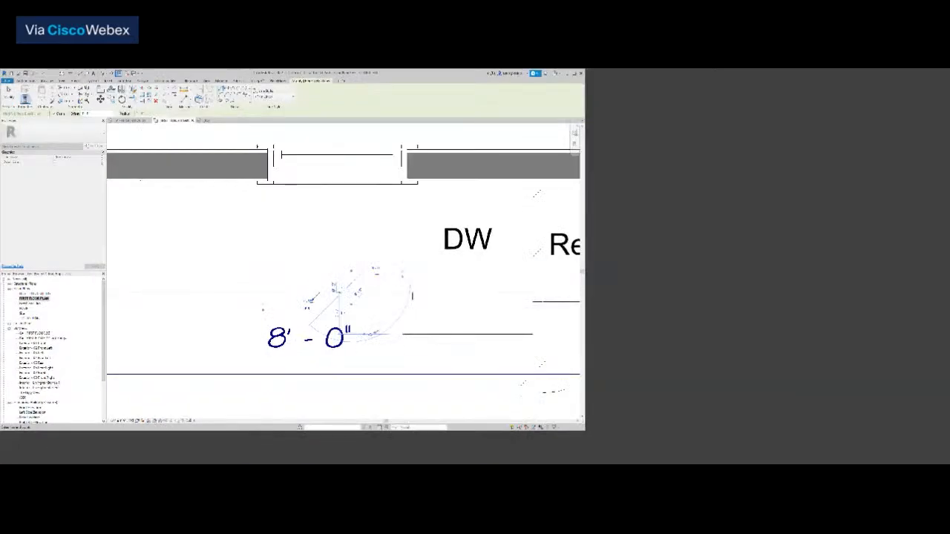
pyautogui.click(263, 283)
pyautogui.press('Escape')
pyautogui.press('Escape')
# Trim the front line and the two vertical lines into corners at the front of the sink outline.
pyautogui.press('t')
pyautogui.press('r')
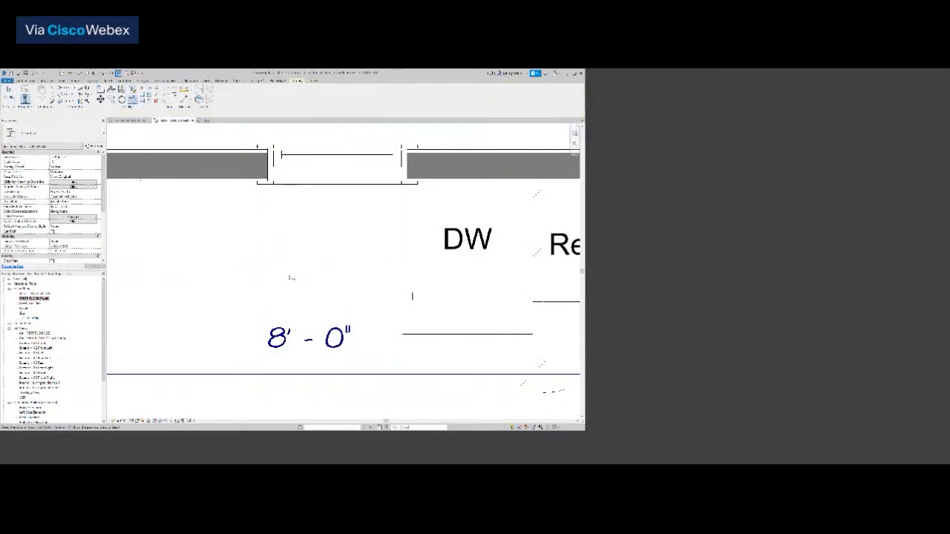
pyautogui.click(274, 284)
pyautogui.click(265, 283)
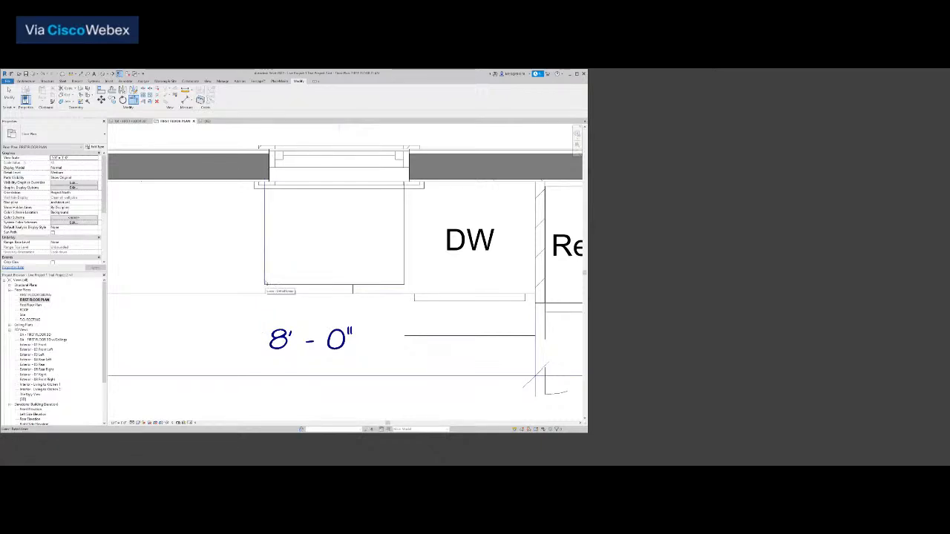
# Offset a copy of the sink outline's front line toward the window as its back edge.
pyautogui.press('o')
pyautogui.press('f')
pyautogui.moveTo(79, 115); pyautogui.dragTo(1, 116)
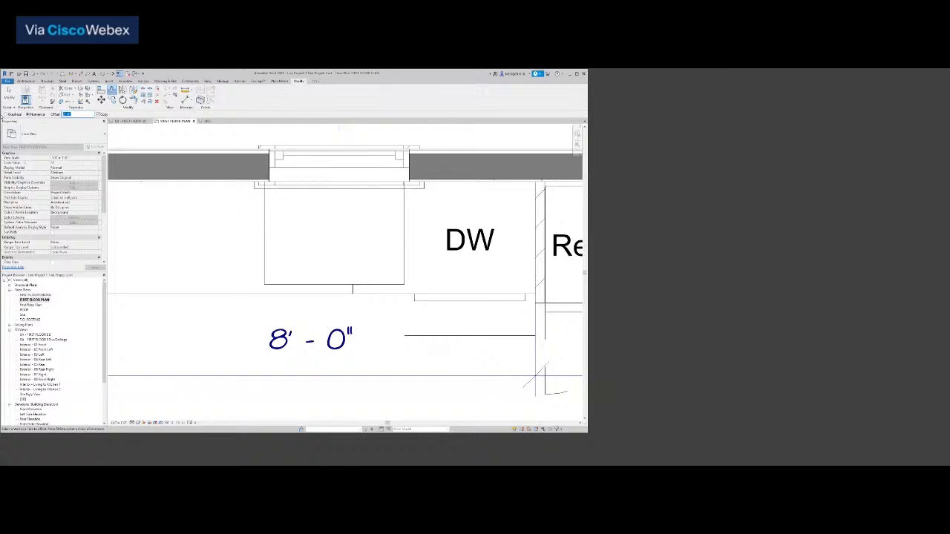
pyautogui.write('1')
pyautogui.moveTo(72, 114); pyautogui.dragTo(14, 116)
pyautogui.scroll(-1, 356, 299)
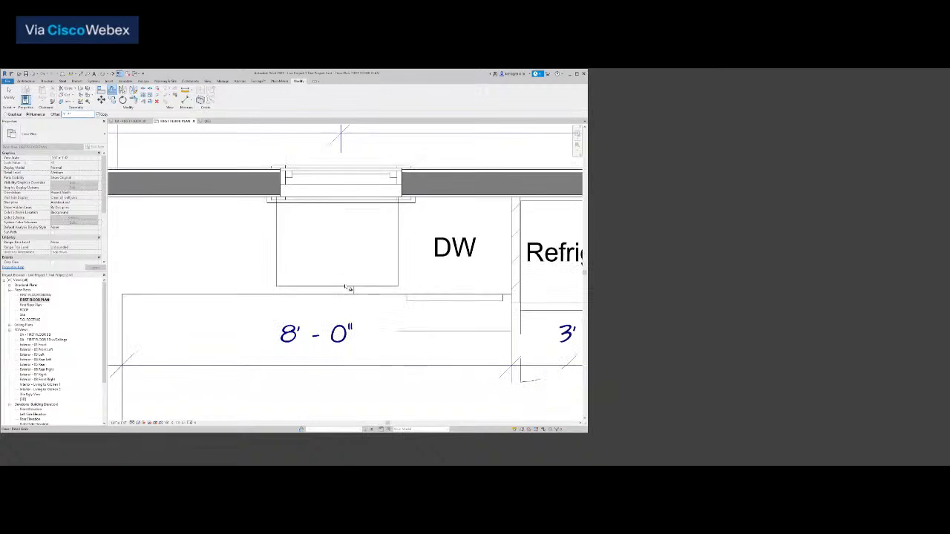
# Trim the back line with both side lines to close the sink rectangle.
pyautogui.press('Escape')
pyautogui.press('t')
pyautogui.press('r')
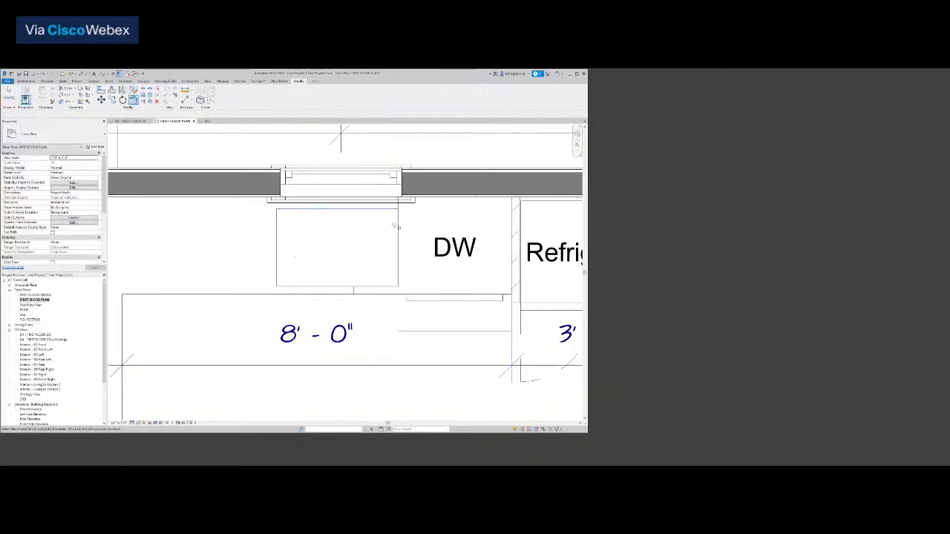
pyautogui.press('Escape')
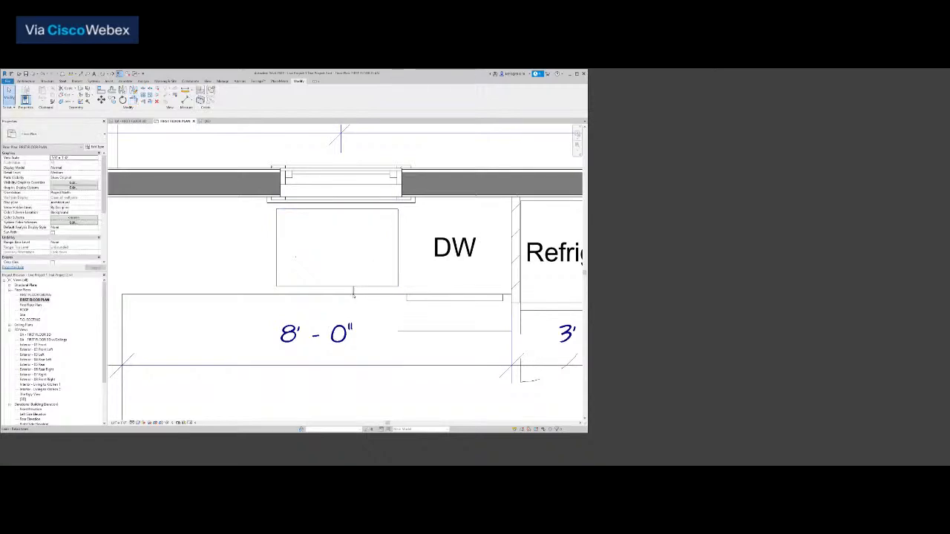
# Delete the leftover detail lines in front of the dishwasher and between the sink rectangle and counter edge.
pyautogui.scroll(-4, 353, 294)
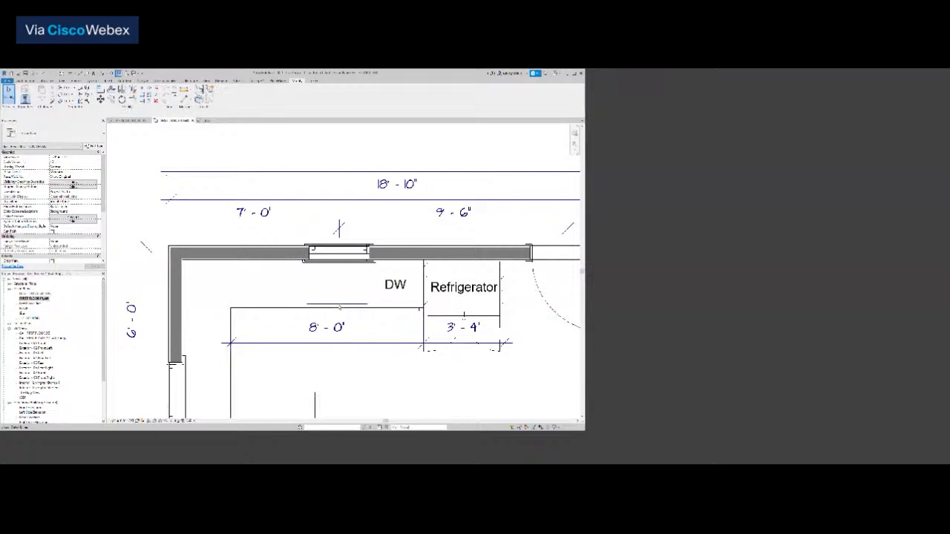
pyautogui.click(395, 330)
pyautogui.press('Escape')
pyautogui.scroll(3, 401, 327)
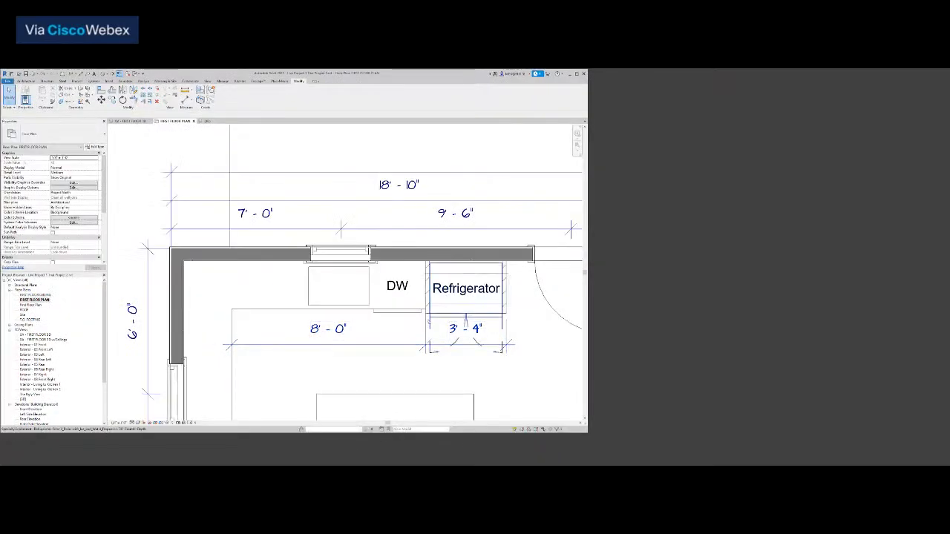
pyautogui.scroll(-2, 396, 332)
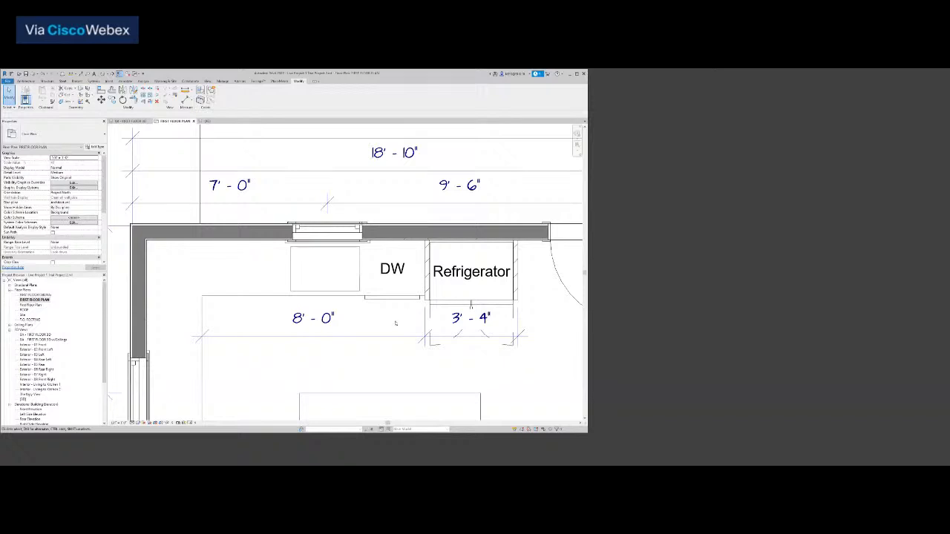
pyautogui.scroll(-3, 396, 323)
pyautogui.moveTo(396, 322); pyautogui.dragTo(395, 270, button='middle')
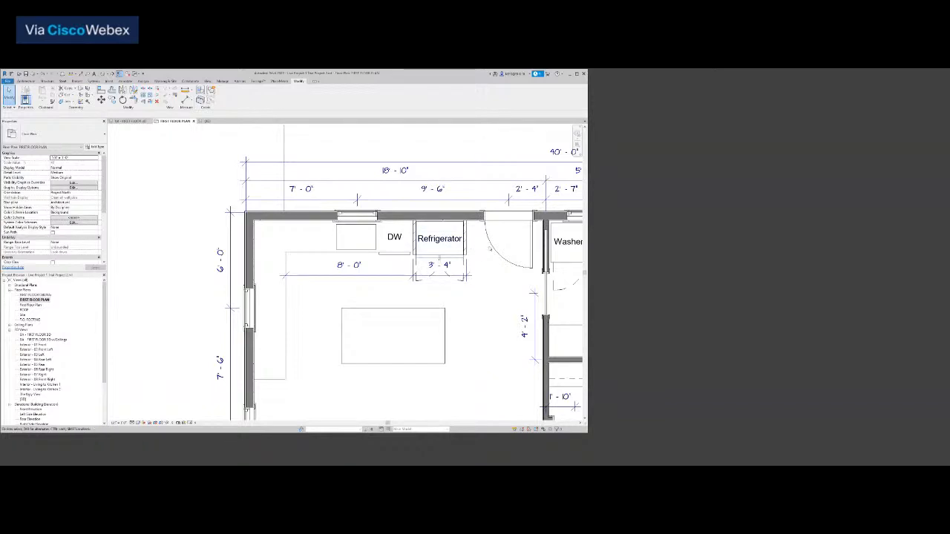
pyautogui.scroll(-2, 443, 226)
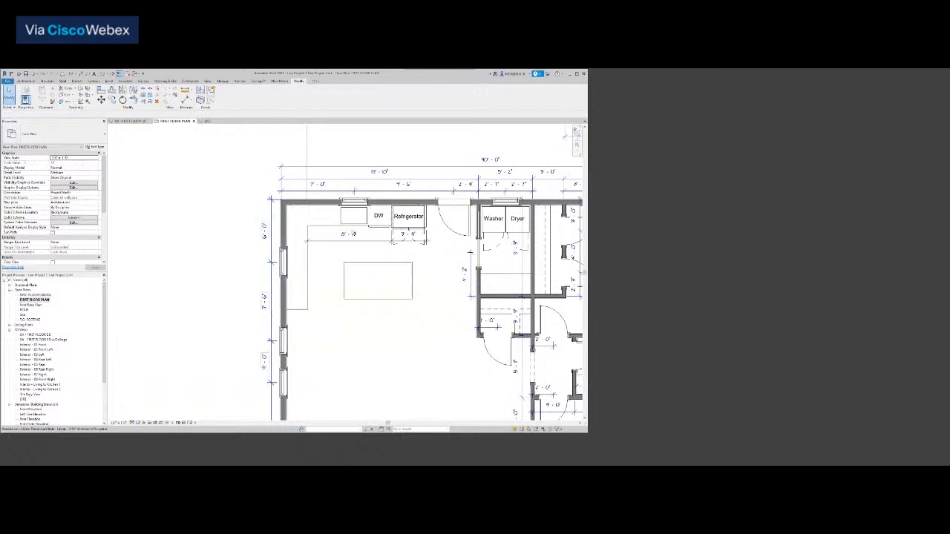
pyautogui.scroll(5, 350, 238)
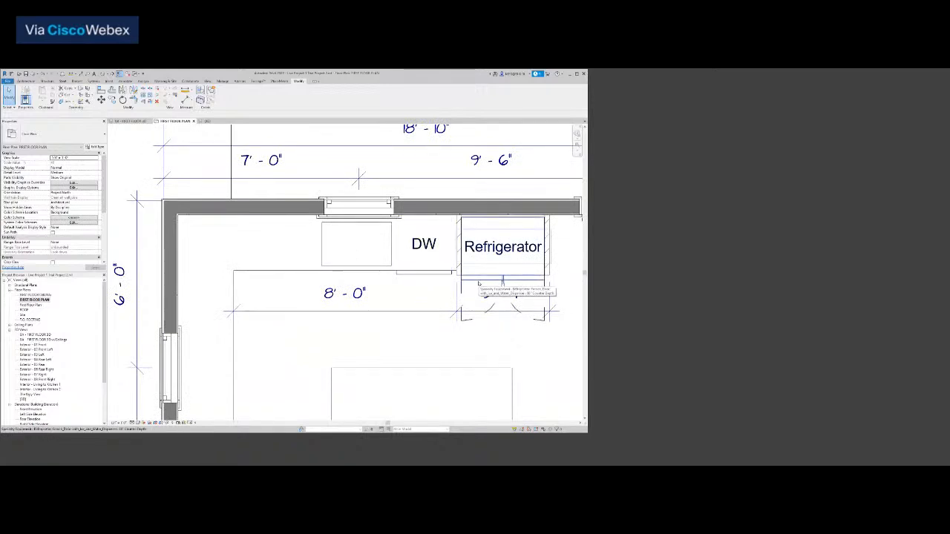
pyautogui.click(479, 284)
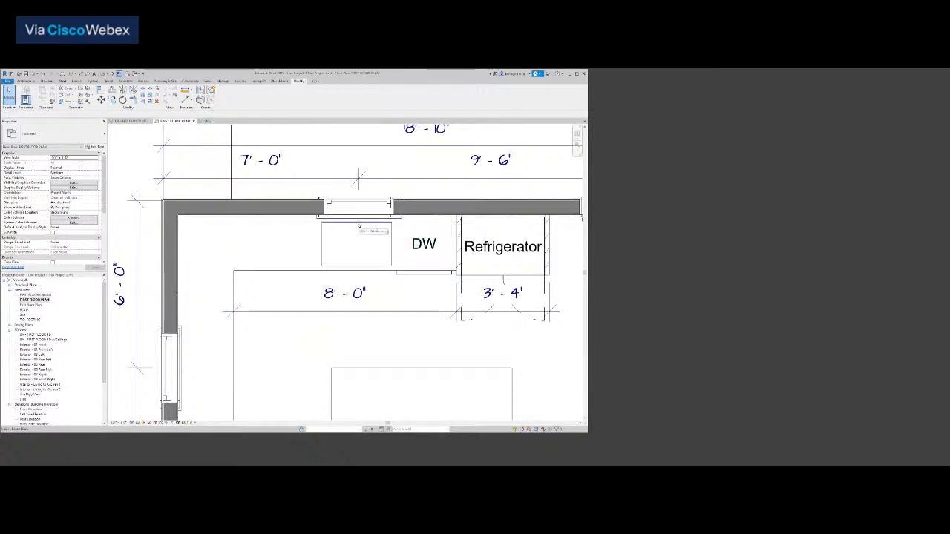
# Check the sink outline's centring on the window with a trial detail line from the midpoint of its front line.
pyautogui.moveTo(360, 258); pyautogui.dragTo(370, 289, button='middle')
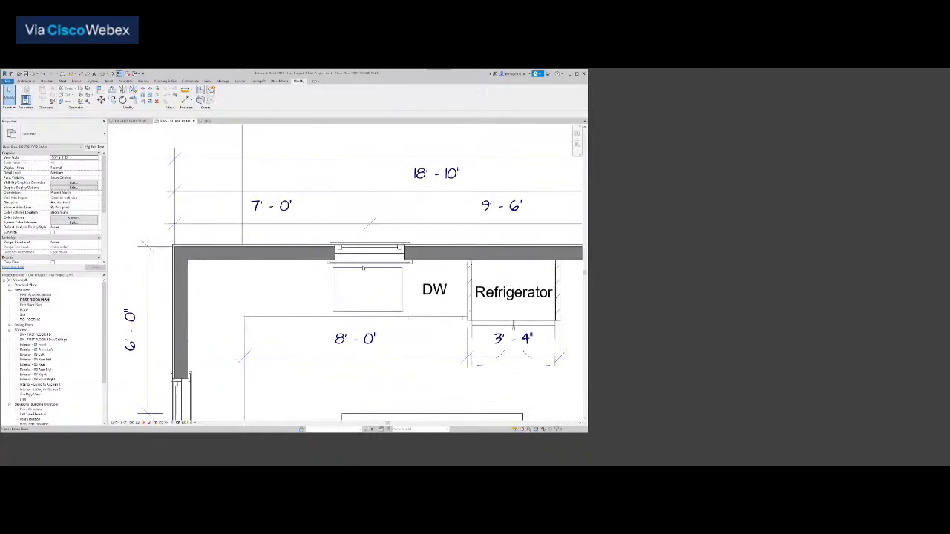
pyautogui.press('d')
pyautogui.press('l')
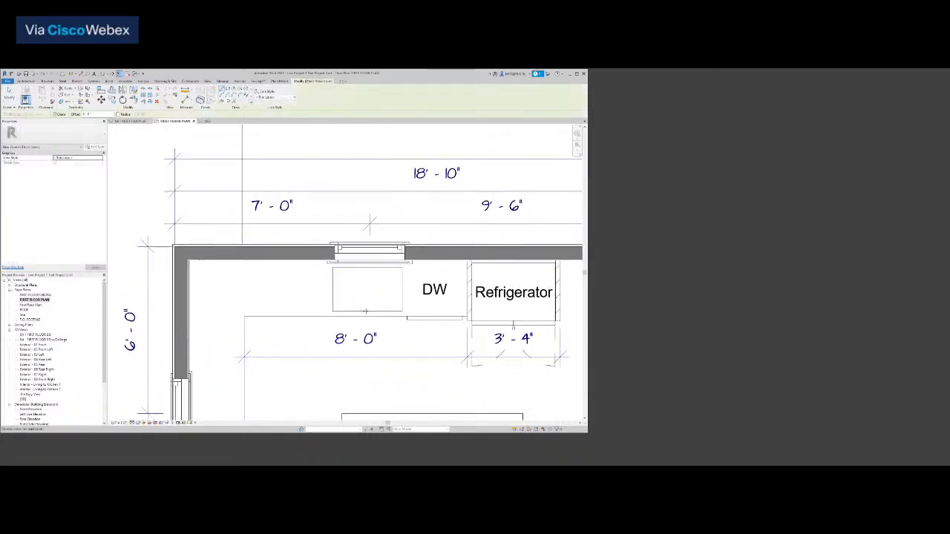
pyautogui.click(368, 312)
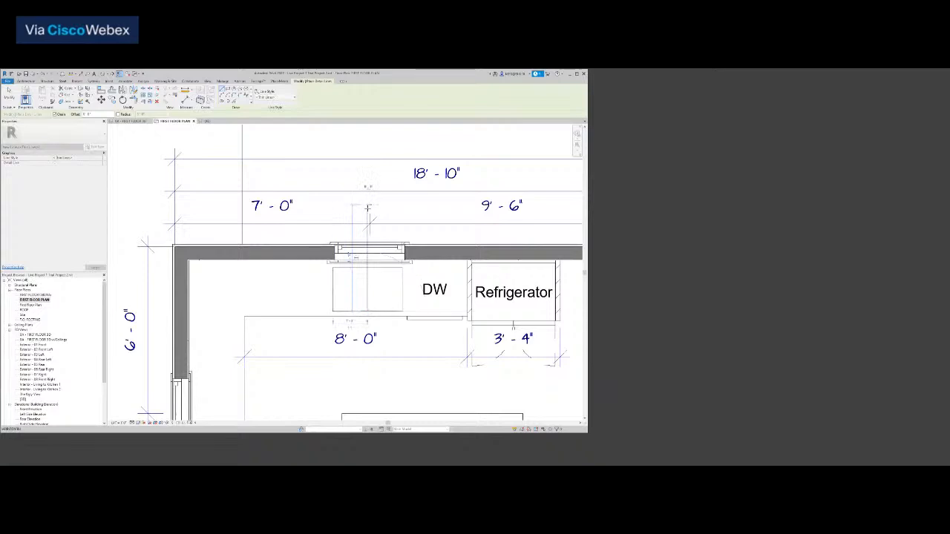
pyautogui.scroll(2, 368, 208)
pyautogui.scroll(1, 370, 215)
pyautogui.scroll(3, 372, 234)
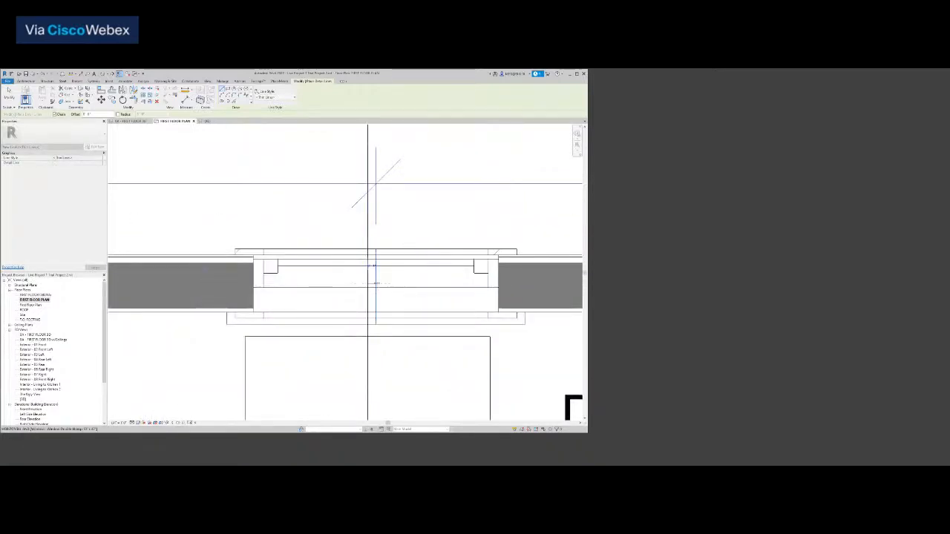
pyautogui.press('Escape')
pyautogui.press('Escape')
# Reposition the window behind the sink so its centre dimension from the left outside corner is 6' 11".
pyautogui.scroll(-5, 375, 252)
pyautogui.click(385, 279)
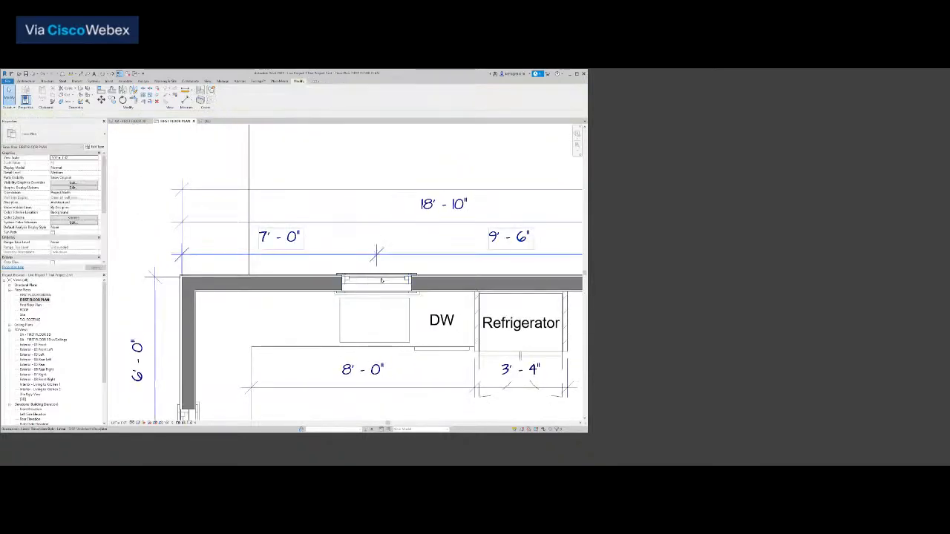
pyautogui.click(282, 246)
pyautogui.write('6 11')
pyautogui.press('Return')
pyautogui.click(281, 247)
pyautogui.click(326, 316)
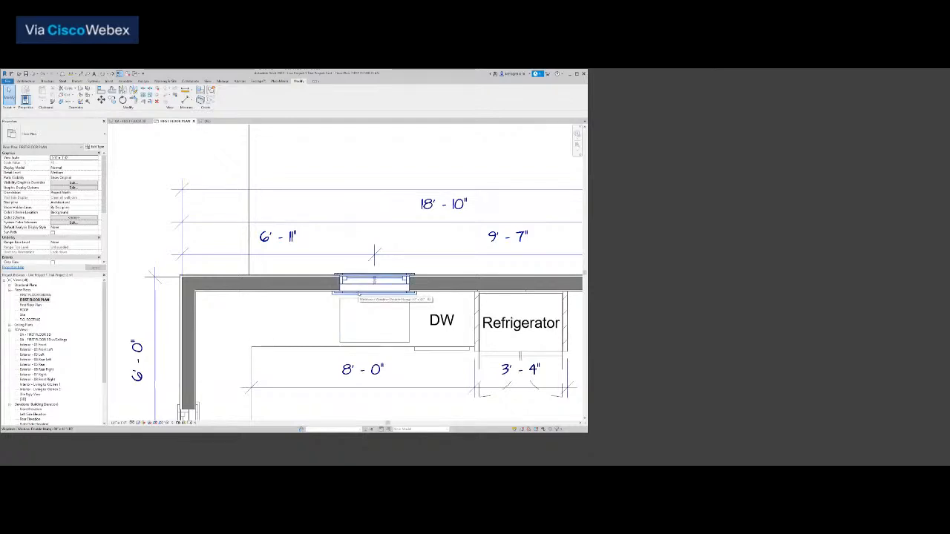
# Inspect the sink outline below the window, compare the open 3D views, and return to the first floor plan.
pyautogui.scroll(2, 359, 295)
pyautogui.moveTo(354, 309); pyautogui.dragTo(348, 299, button='middle')
pyautogui.scroll(-2, 345, 299)
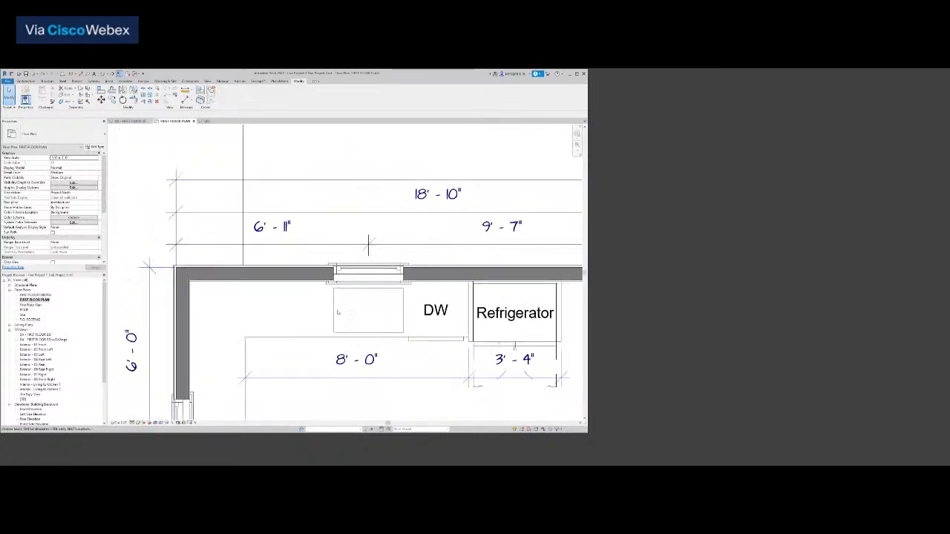
pyautogui.scroll(-1, 345, 349)
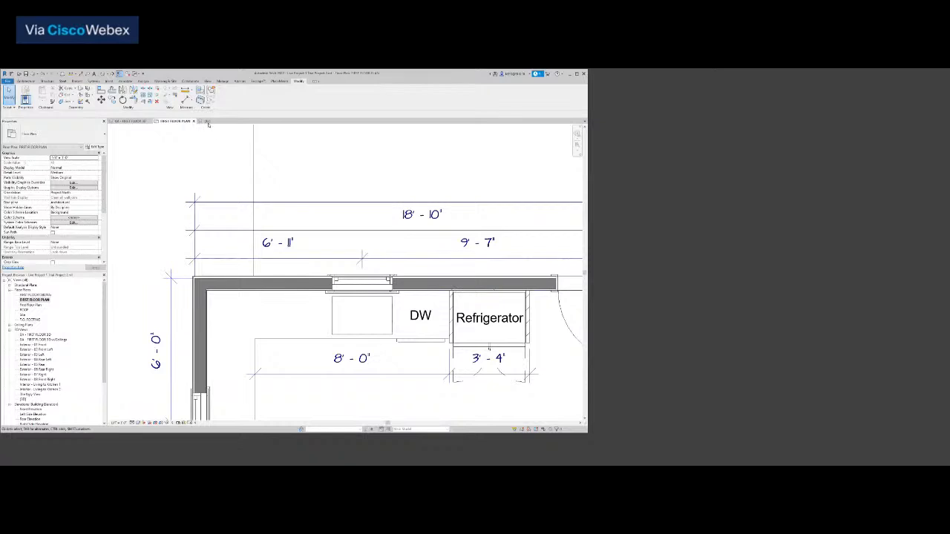
pyautogui.click(207, 122)
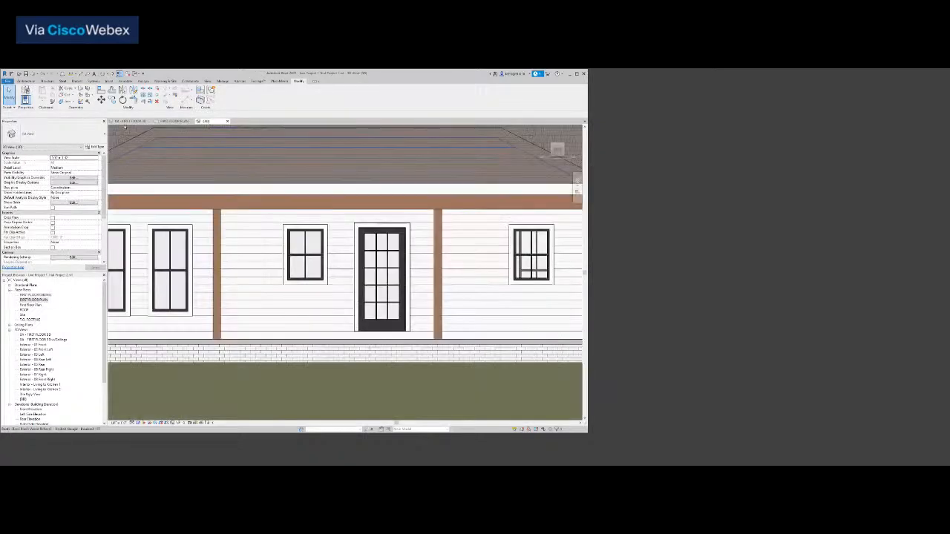
pyautogui.click(128, 121)
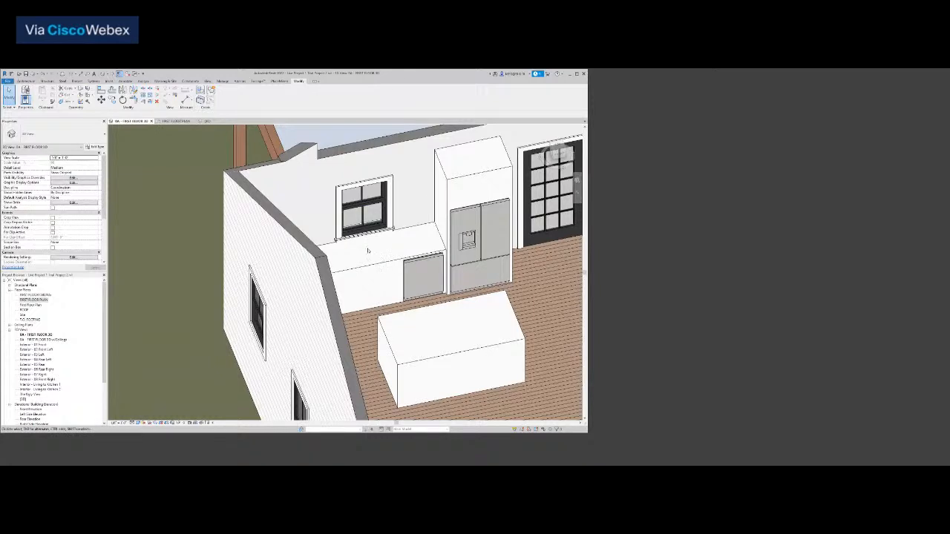
pyautogui.click(176, 122)
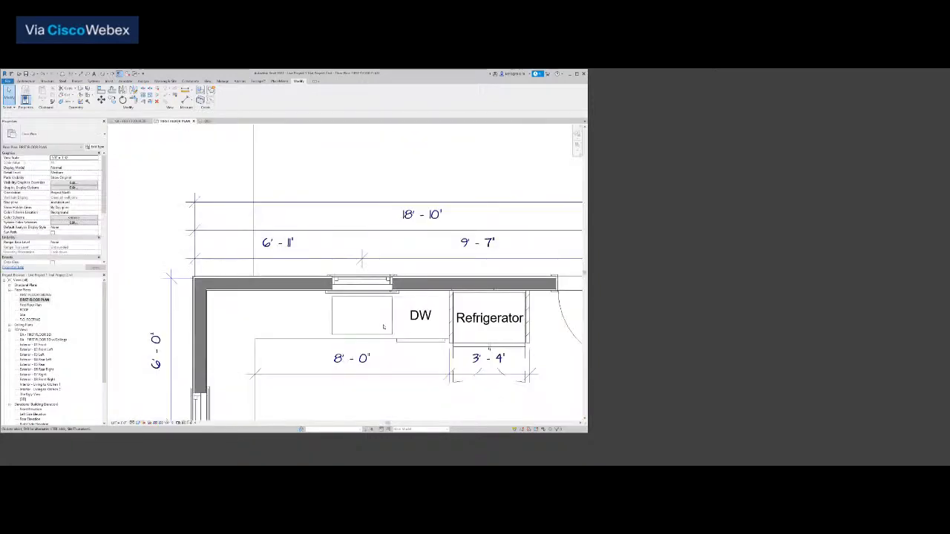
pyautogui.scroll(3, 383, 326)
pyautogui.press('d')
pyautogui.press('l')
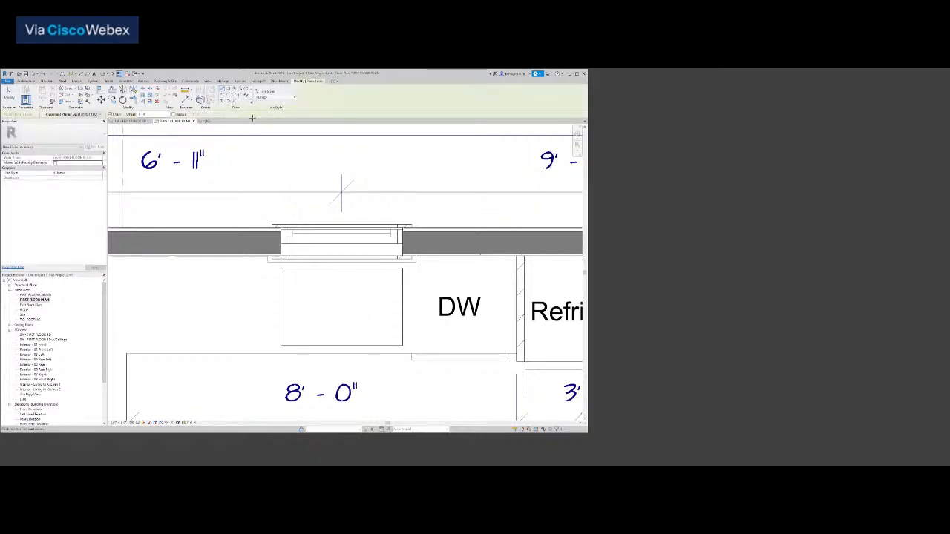
pyautogui.click(234, 101)
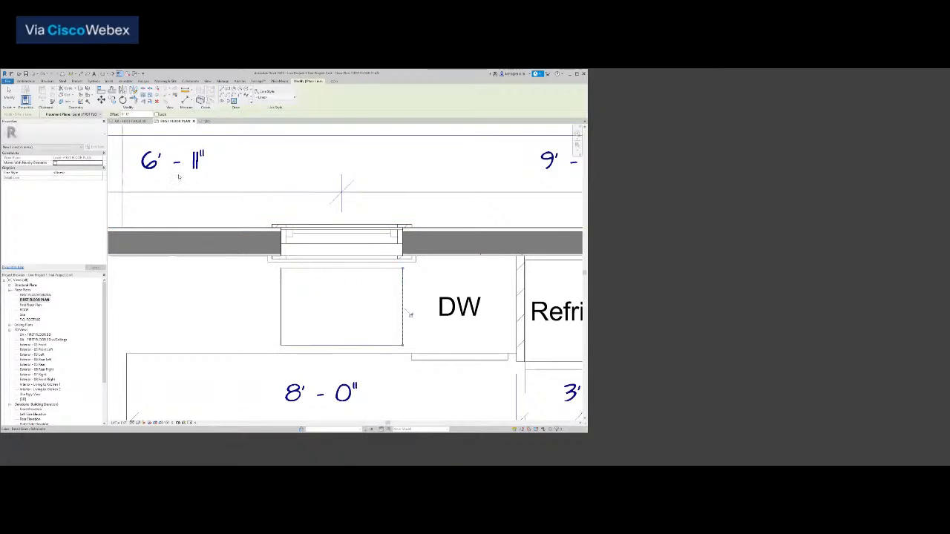
pyautogui.click(132, 121)
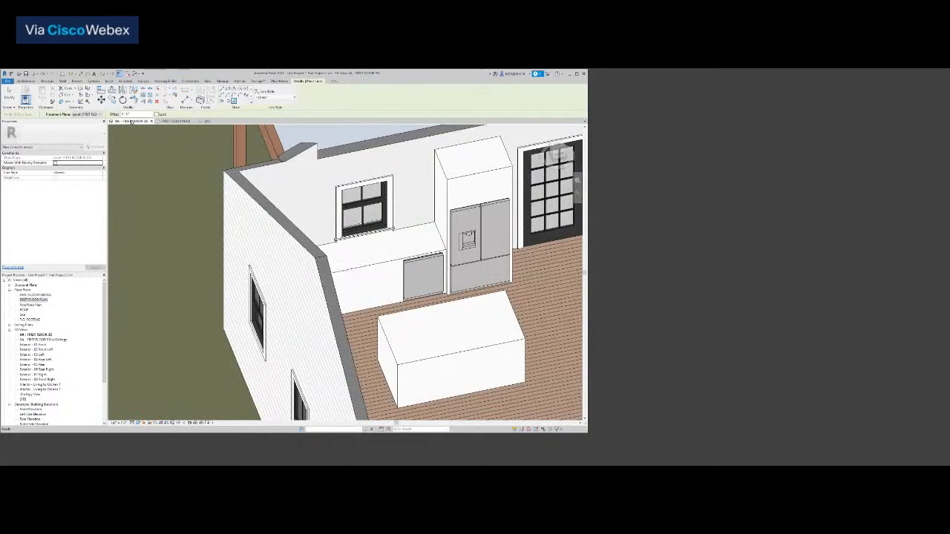
pyautogui.click(177, 122)
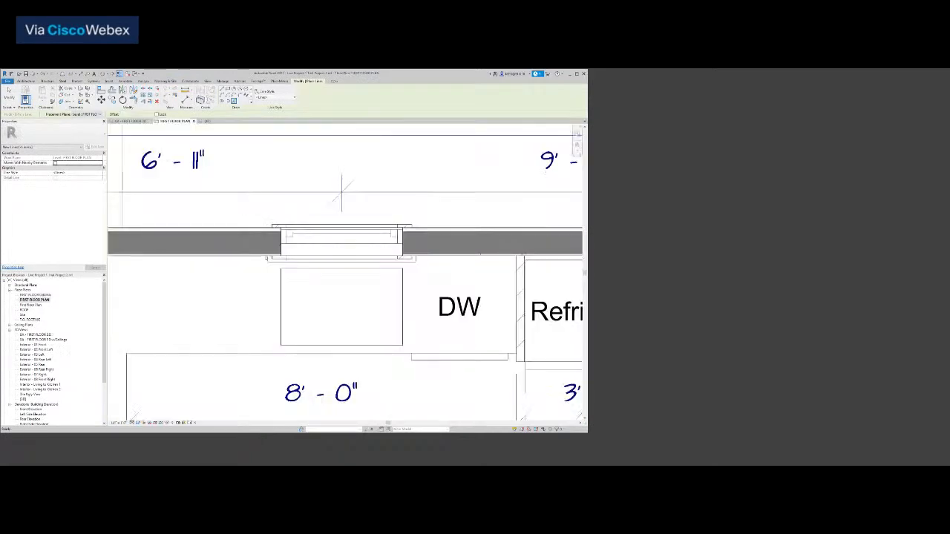
pyautogui.press('Escape')
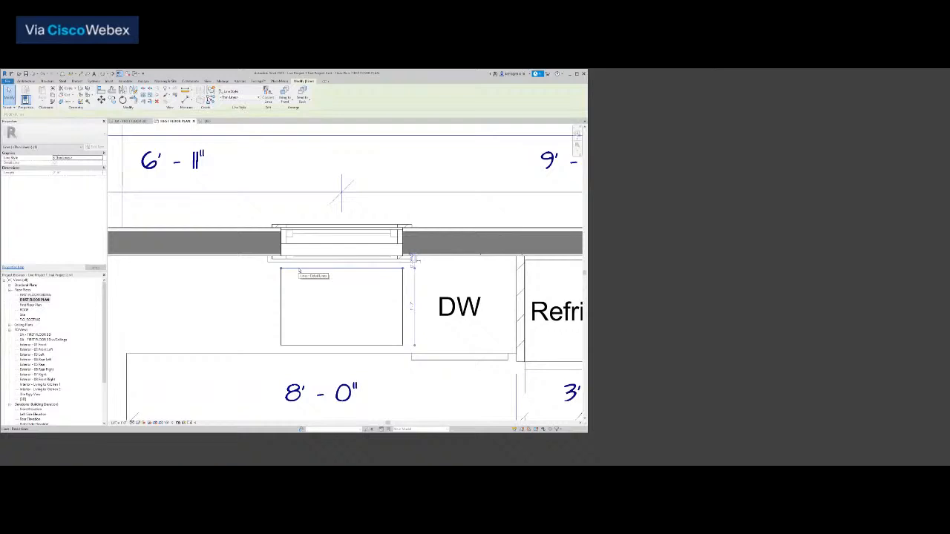
pyautogui.press('Escape')
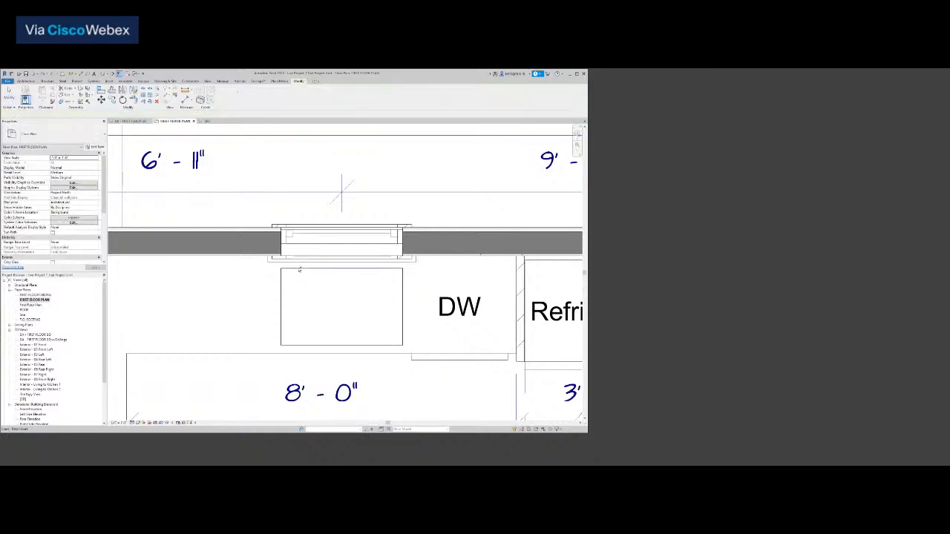
pyautogui.scroll(-3, 418, 338)
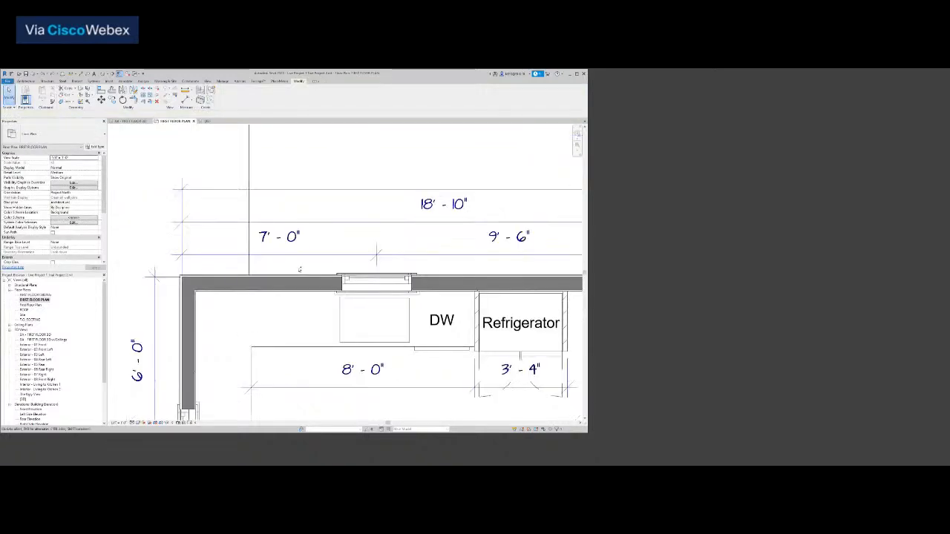
pyautogui.click(53, 74)
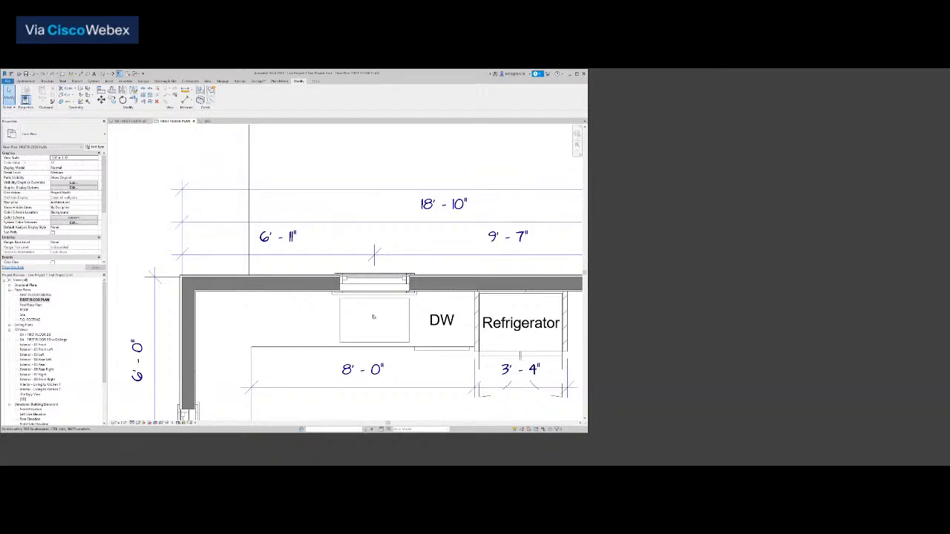
# Convert the four detail lines of the sink outline into model lines.
pyautogui.scroll(2, 377, 319)
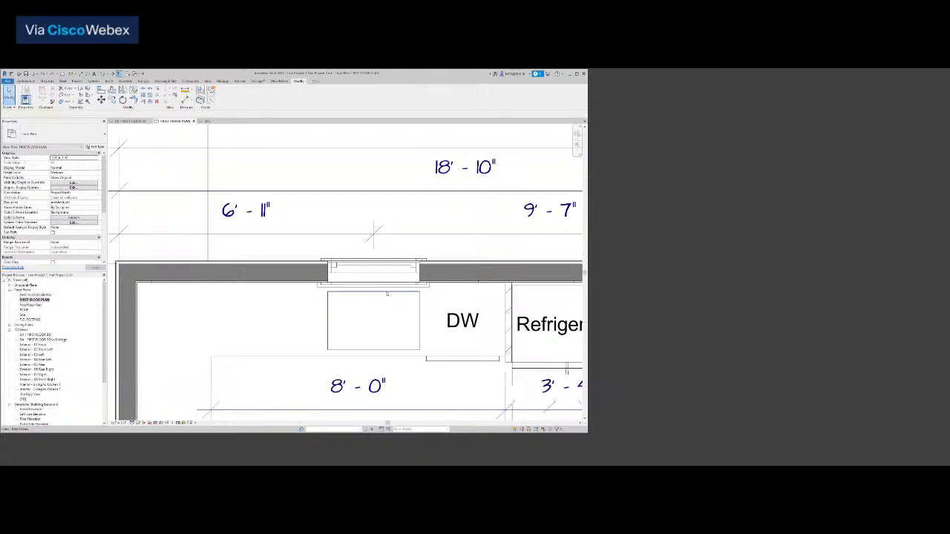
pyautogui.click(419, 319)
pyautogui.keyDown('ctrl'); pyautogui.click(420, 319); pyautogui.keyUp('ctrl')
pyautogui.keyDown('ctrl'); pyautogui.click(398, 351); pyautogui.keyUp('ctrl')
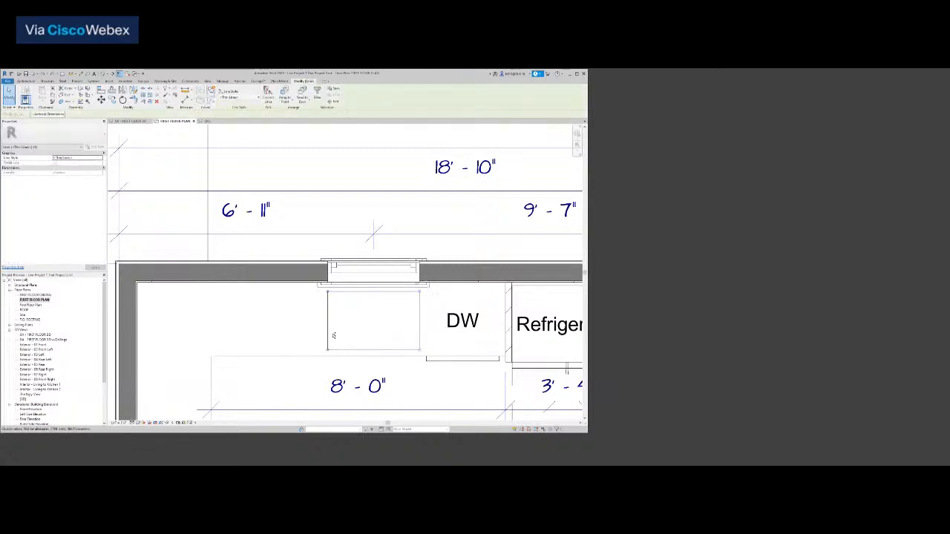
pyautogui.keyDown('ctrl'); pyautogui.click(327, 337); pyautogui.keyUp('ctrl')
pyautogui.click(268, 95)
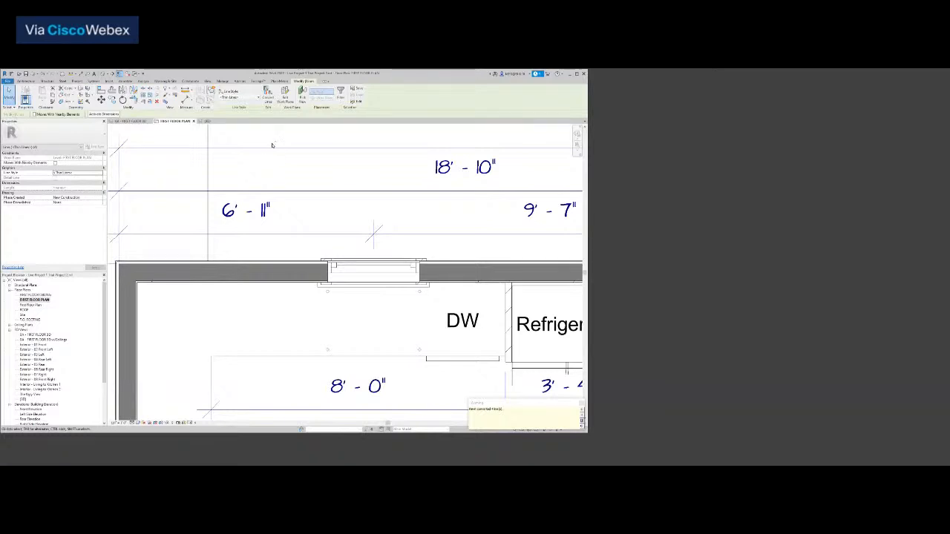
# Change the work plane of the sink's model lines by picking the top face of the base cabinet.
pyautogui.click(285, 92)
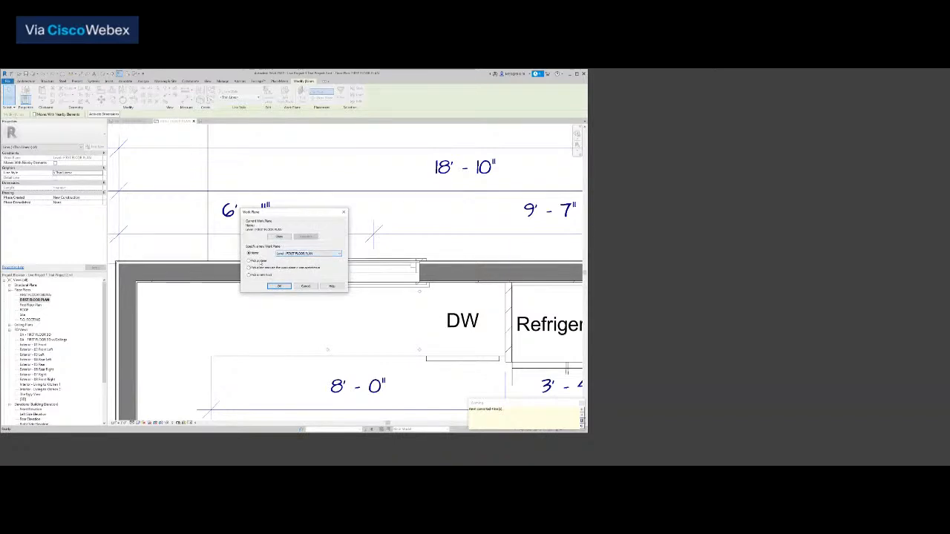
pyautogui.click(279, 286)
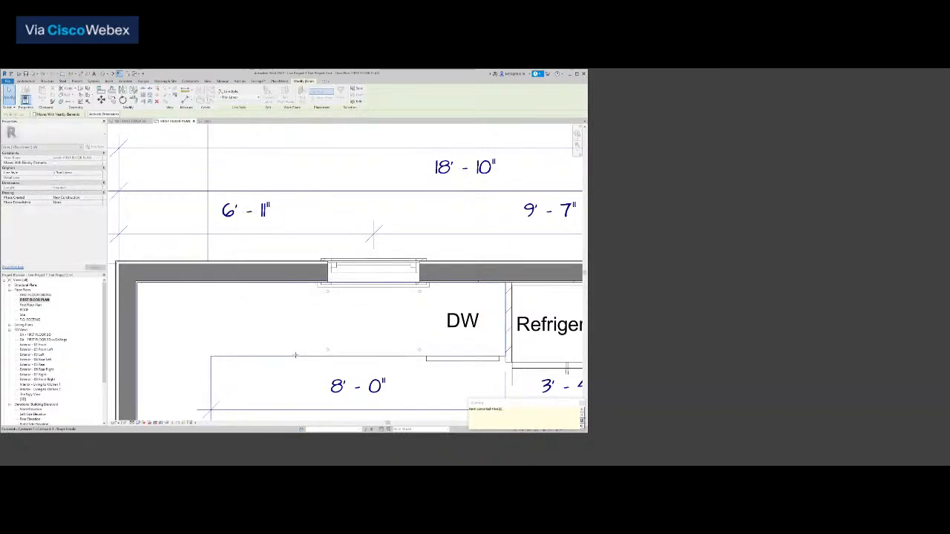
pyautogui.click(295, 356)
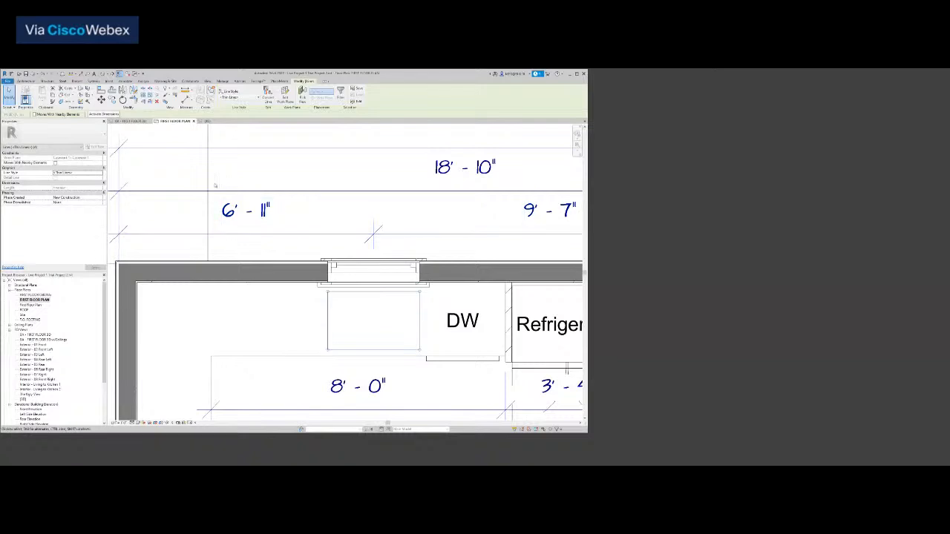
# Inspect the sink outline on the countertop and the surrounding kitchen in the first floor 3D view.
pyautogui.click(135, 122)
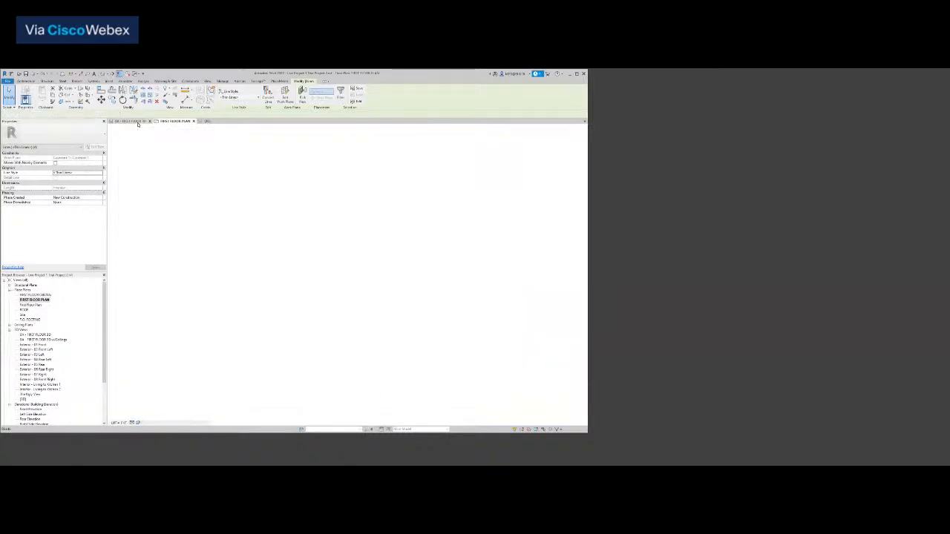
pyautogui.scroll(5, 374, 249)
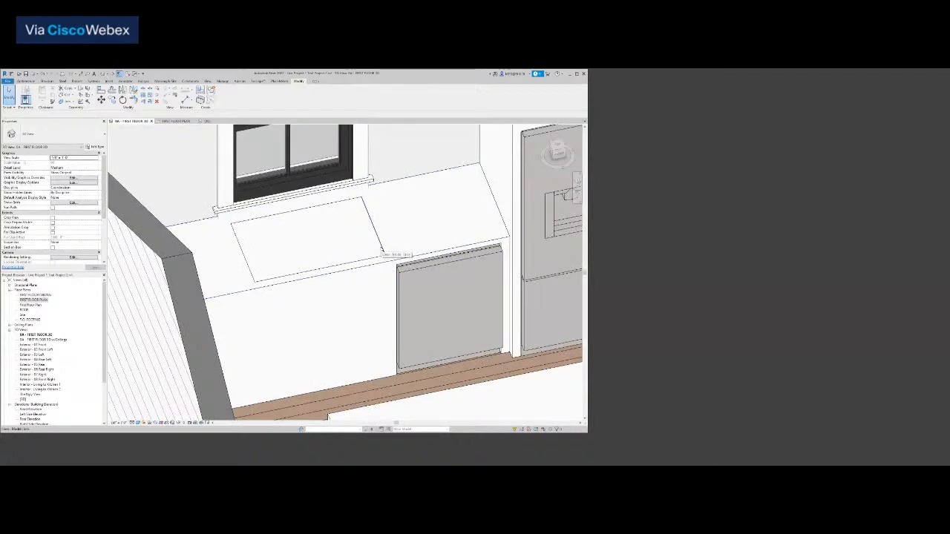
pyautogui.click(380, 250)
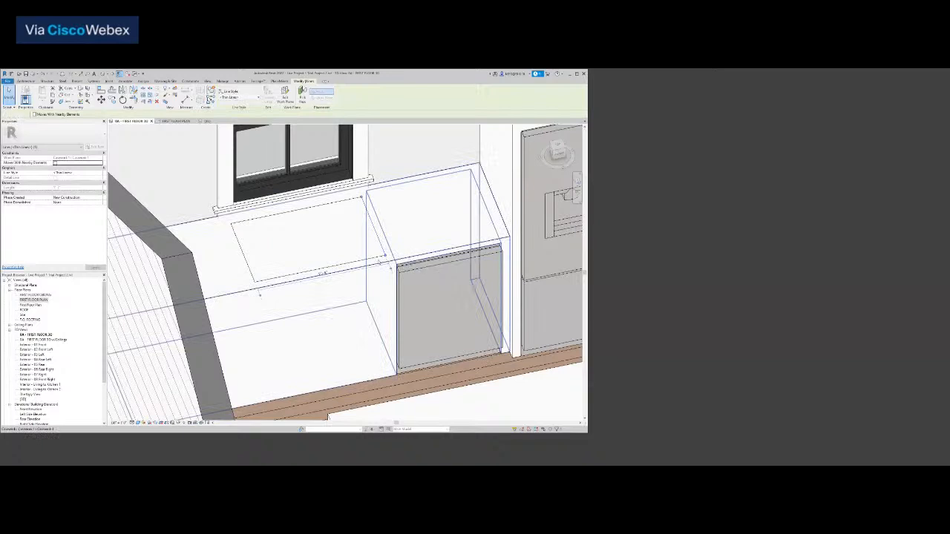
pyautogui.press('Escape')
pyautogui.scroll(-4, 342, 249)
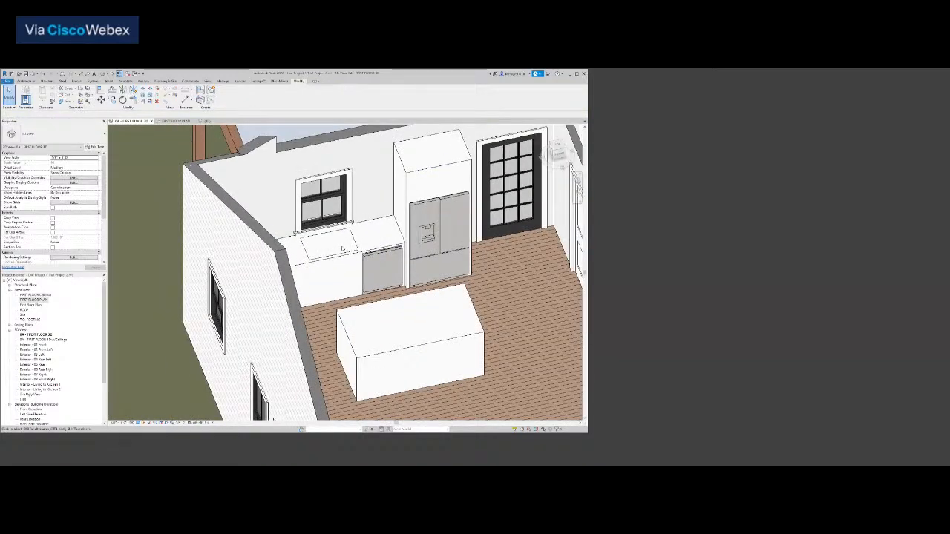
pyautogui.scroll(-2, 342, 248)
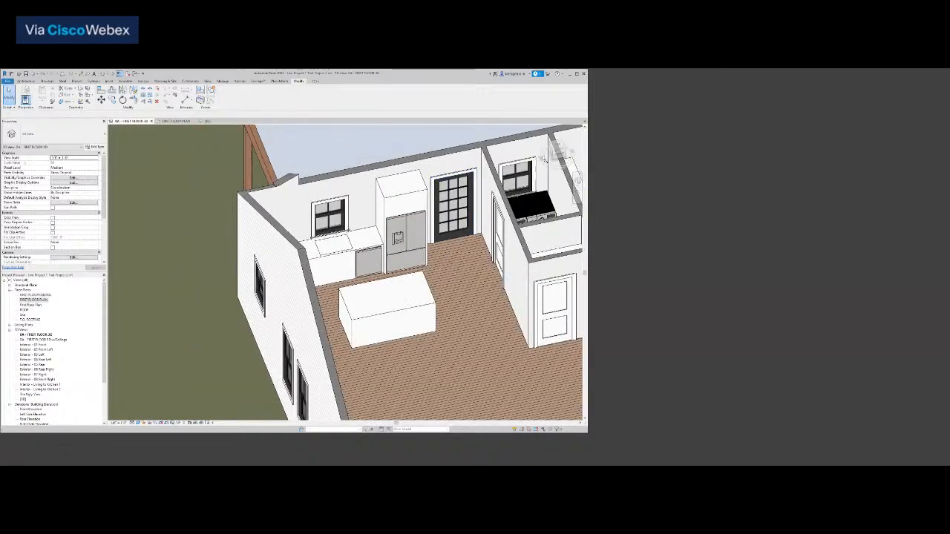
pyautogui.moveTo(560, 156); pyautogui.dragTo(481, 152)
pyautogui.scroll(-1, 435, 237)
pyautogui.moveTo(436, 238); pyautogui.dragTo(337, 309, button='middle')
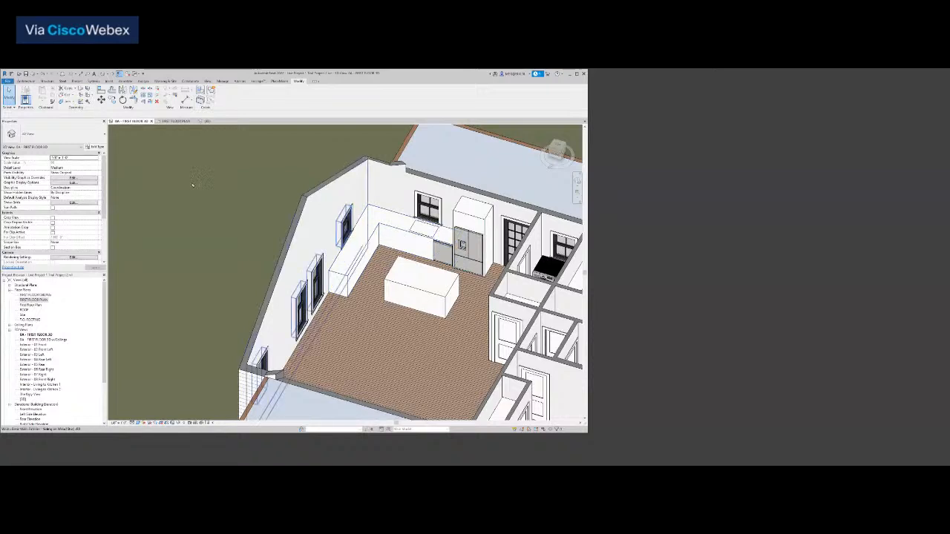
# Delete the kitchen window in the left exterior wall nearest the corner, working in the first floor plan.
pyautogui.click(175, 120)
pyautogui.moveTo(299, 294); pyautogui.dragTo(334, 202, button='middle')
pyautogui.scroll(1, 244, 242)
pyautogui.click(235, 297)
pyautogui.moveTo(235, 298); pyautogui.dragTo(235, 259)
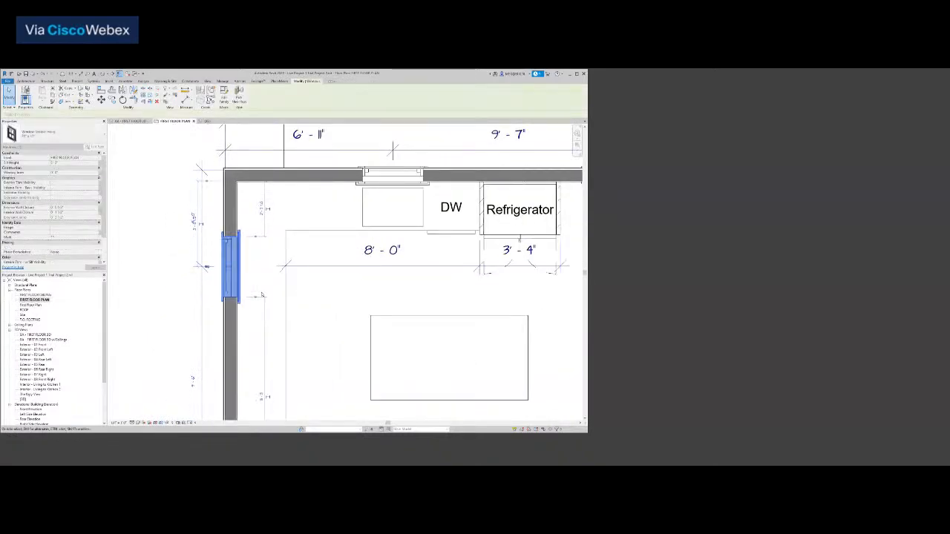
pyautogui.scroll(-2, 327, 178)
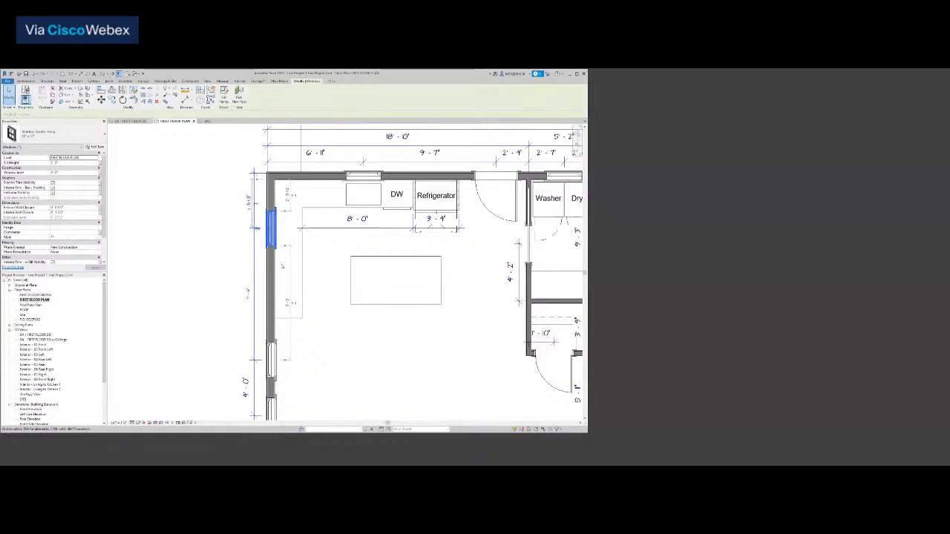
pyautogui.press('Delete')
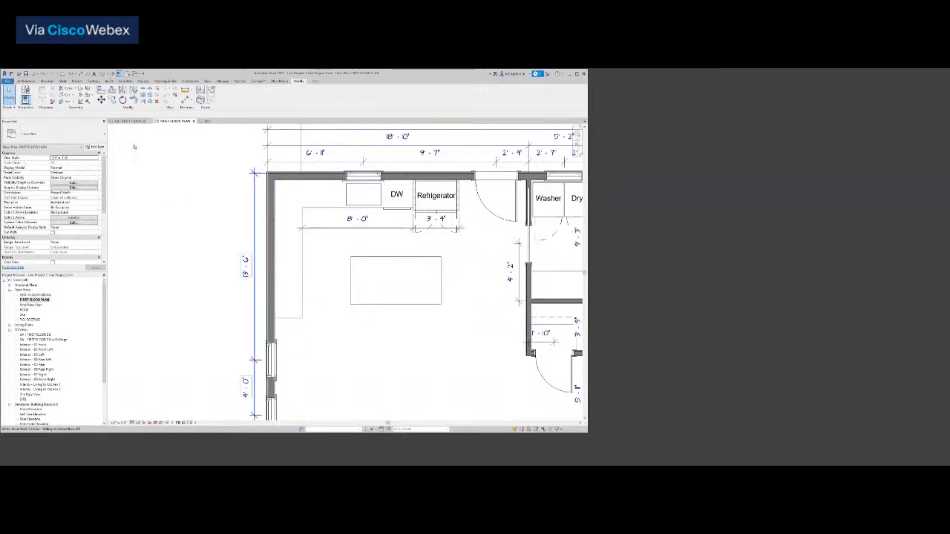
# Place a 30-inch range with burners in front of the left countertop leg, rotated so its back faces the left wall.
pyautogui.click(28, 82)
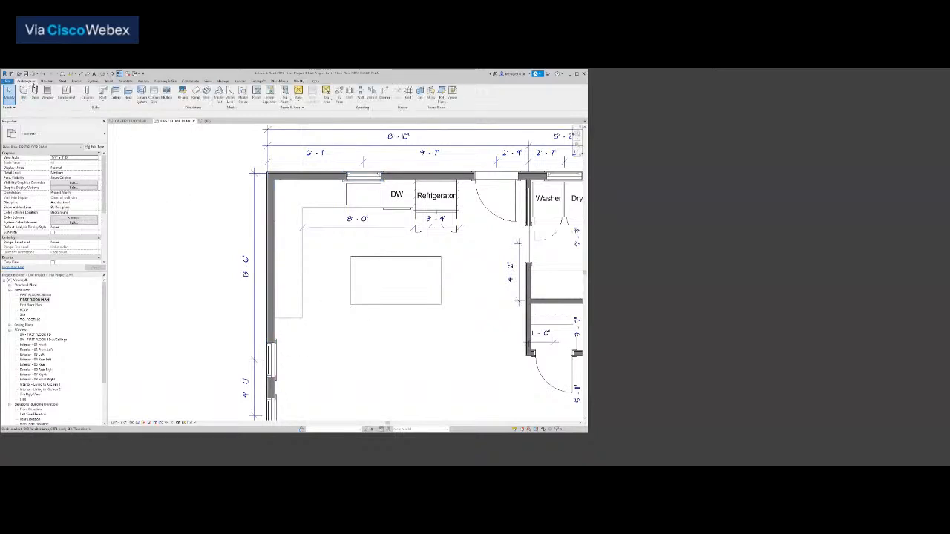
pyautogui.click(67, 93)
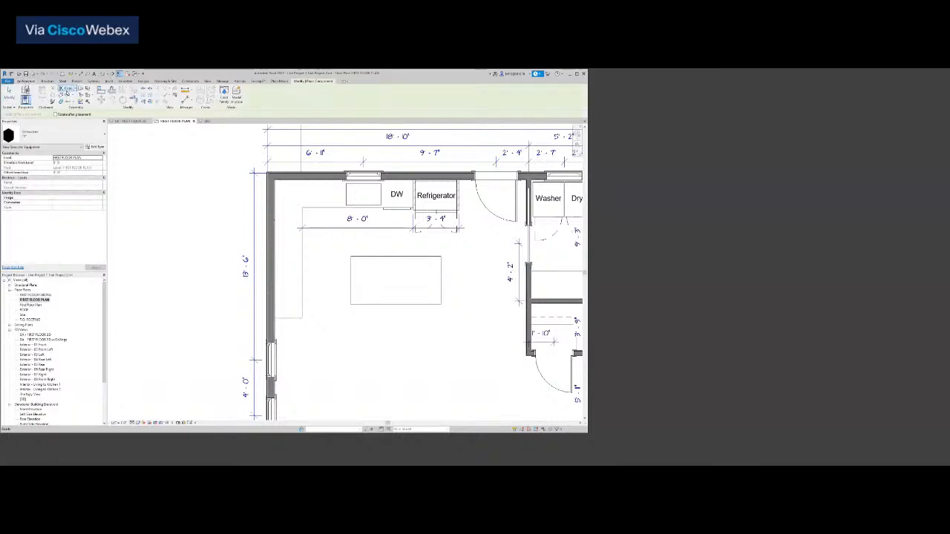
pyautogui.click(59, 136)
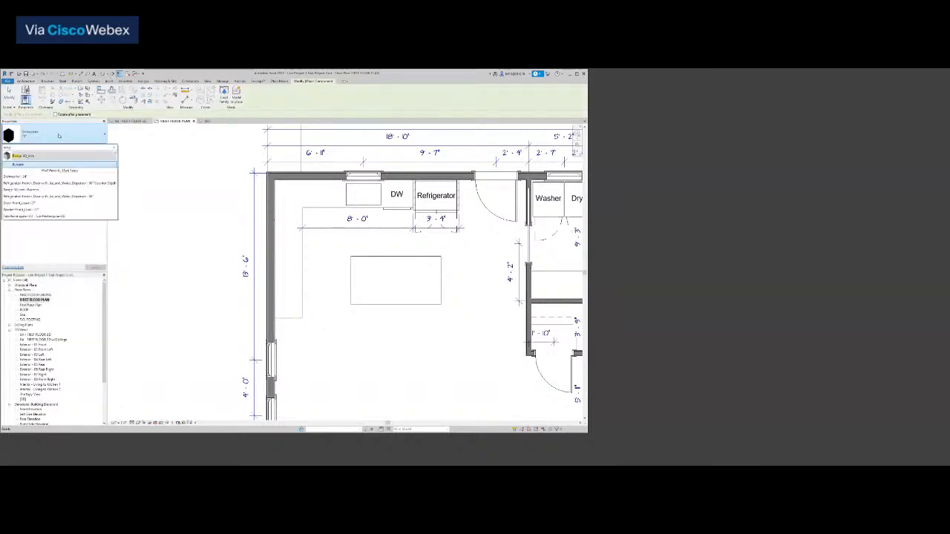
pyautogui.click(26, 165)
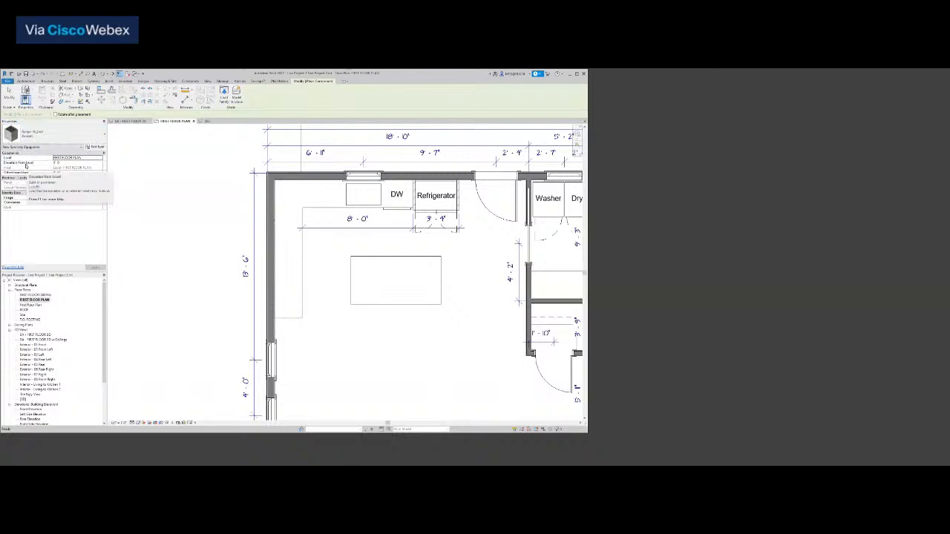
pyautogui.press('space')
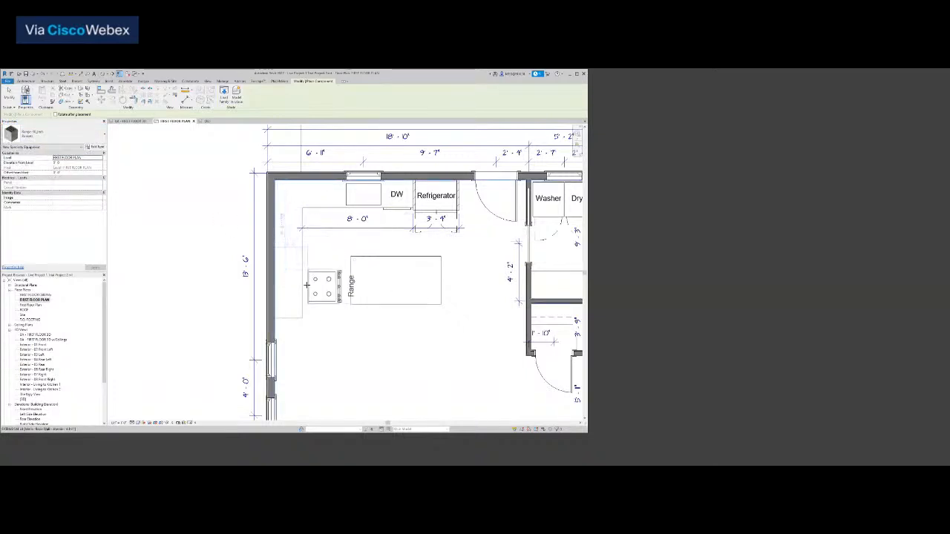
pyautogui.click(306, 287)
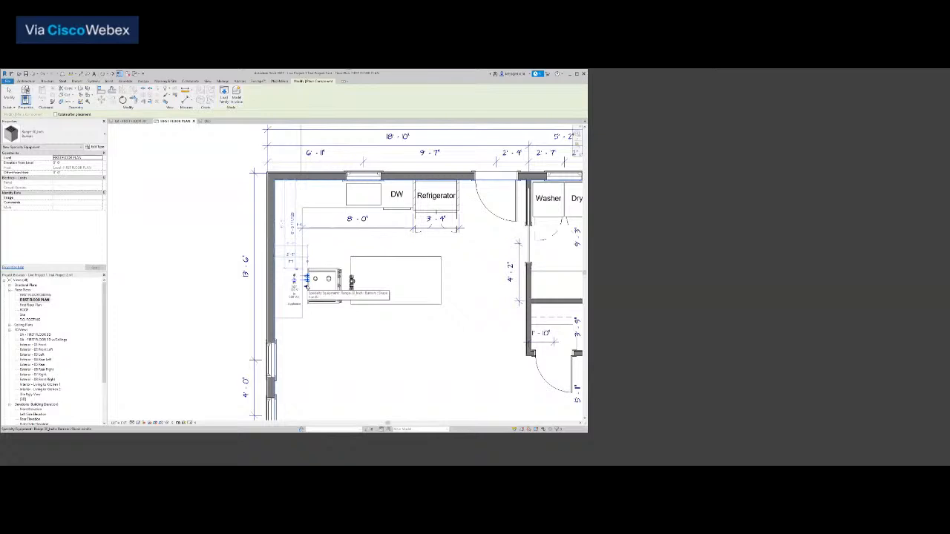
pyautogui.press('Escape')
pyautogui.press('Escape')
# Dimension the length of the left countertop leg from the inner corner edge to its free end.
pyautogui.scroll(5, 294, 289)
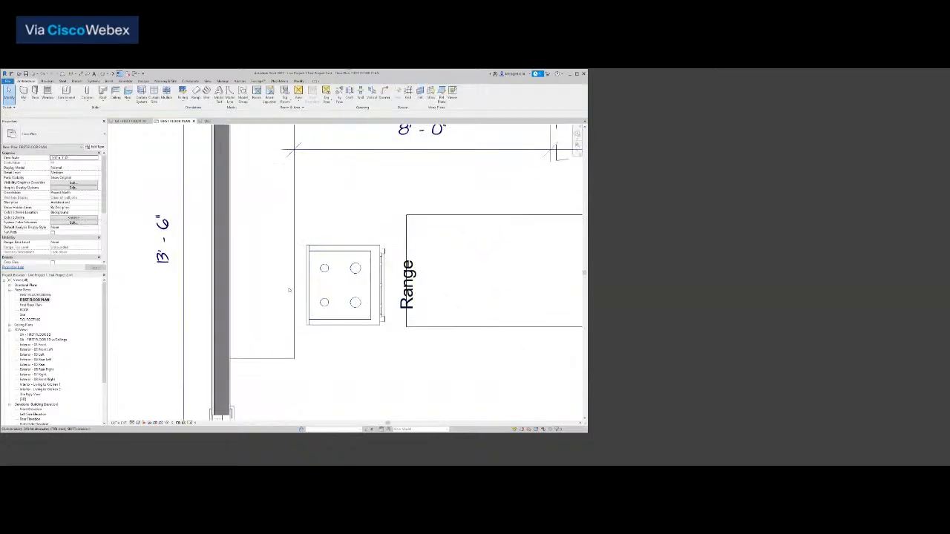
pyautogui.scroll(-3, 294, 289)
pyautogui.press('d')
pyautogui.press('i')
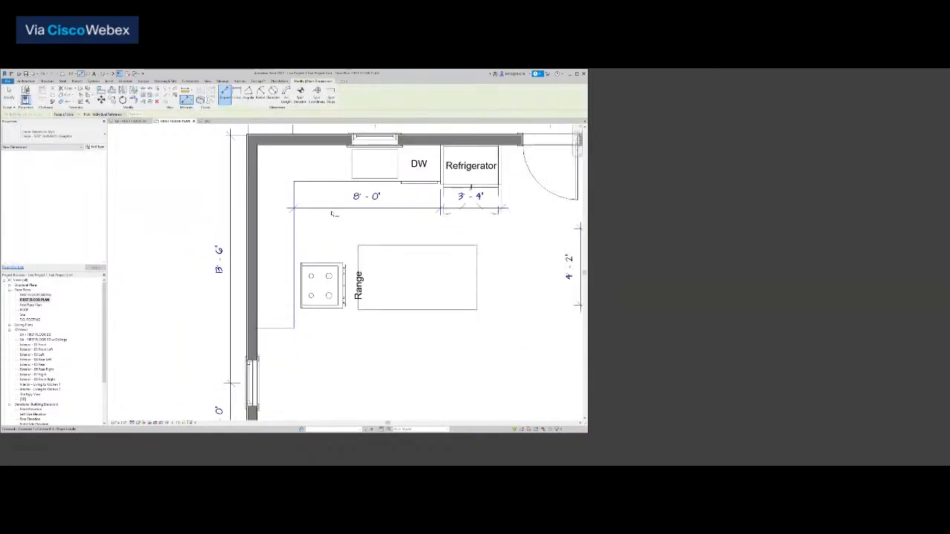
pyautogui.click(329, 184)
pyautogui.click(289, 328)
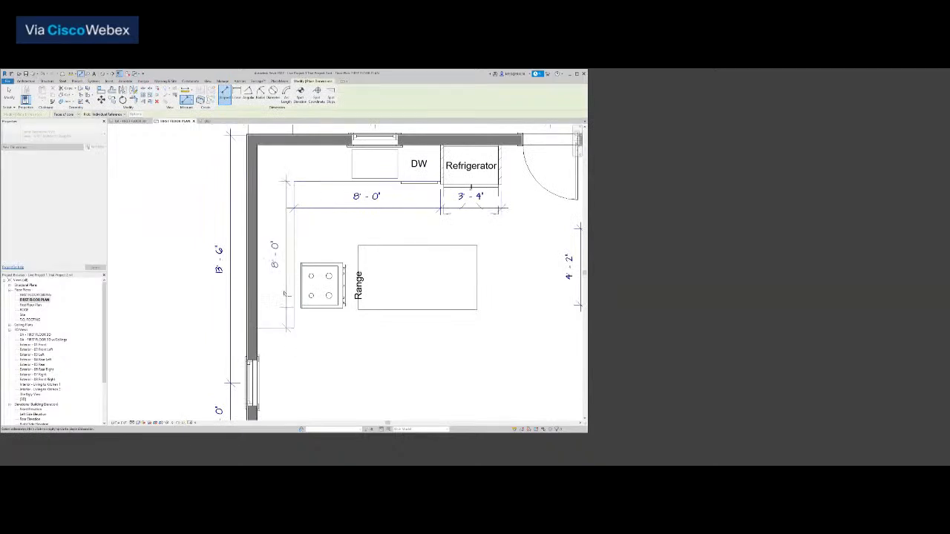
pyautogui.click(281, 293)
pyautogui.scroll(-2, 318, 333)
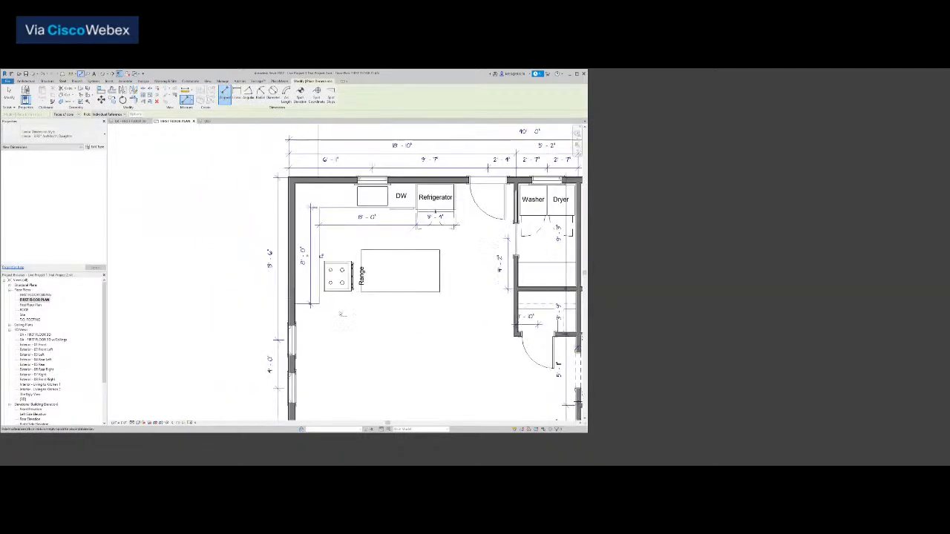
pyautogui.press('Escape')
pyautogui.press('Escape')
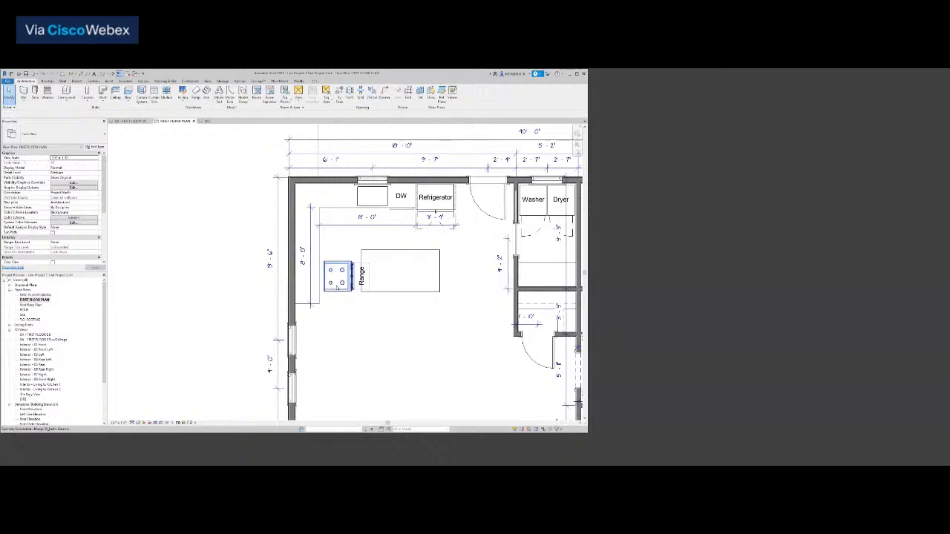
# Move the range so the midpoint of its back meets the midpoint of the left countertop leg's front edge.
pyautogui.click(336, 287)
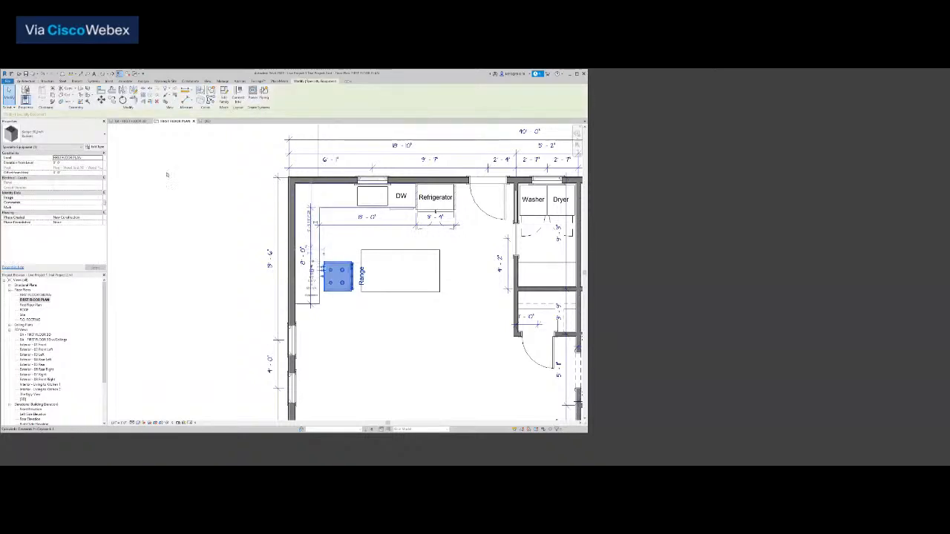
pyautogui.press('Escape')
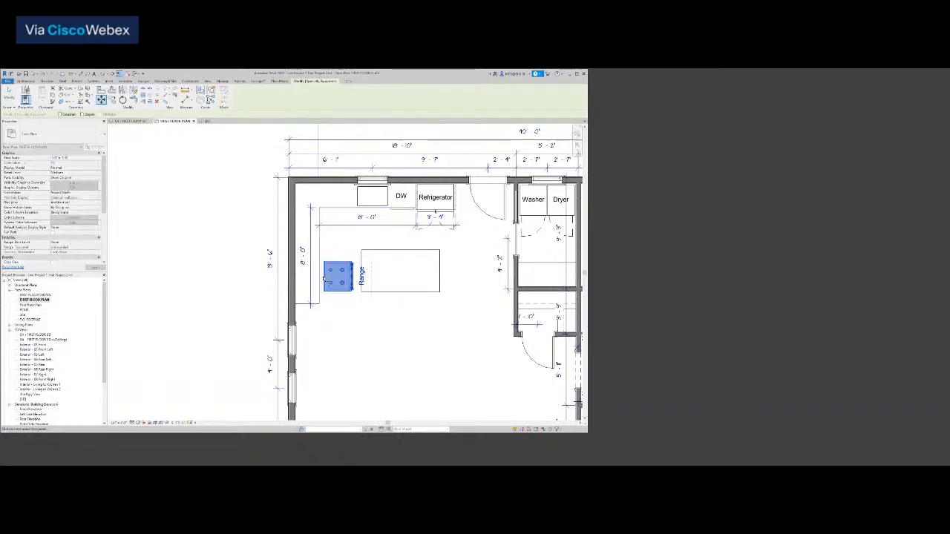
pyautogui.scroll(2, 323, 277)
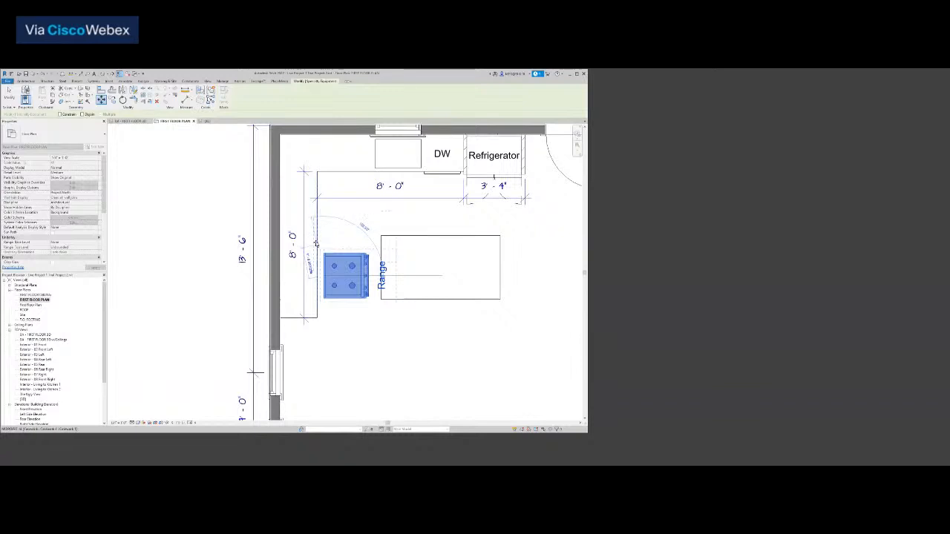
pyautogui.moveTo(317, 243); pyautogui.dragTo(316, 241)
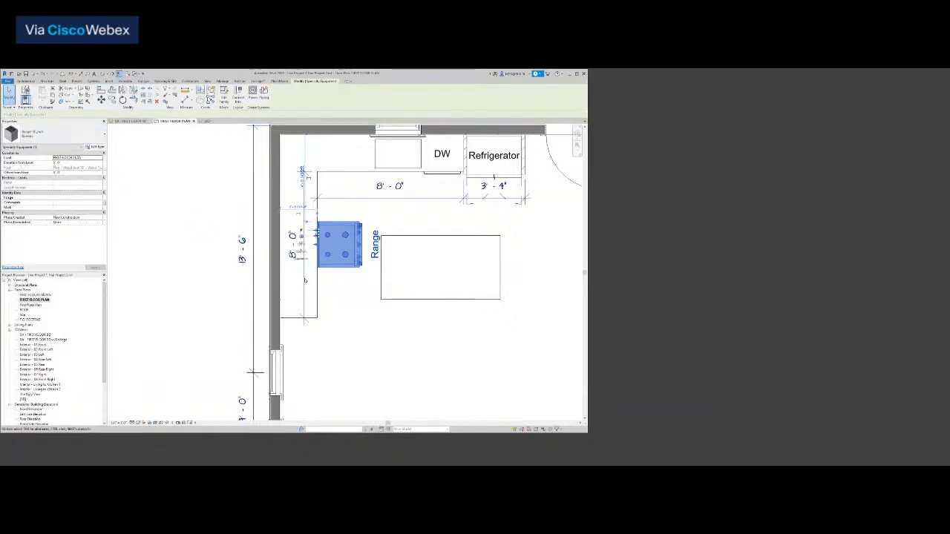
# Move the range straight back from the countertop's front edge to the inner face of the left wall.
pyautogui.scroll(-4, 349, 239)
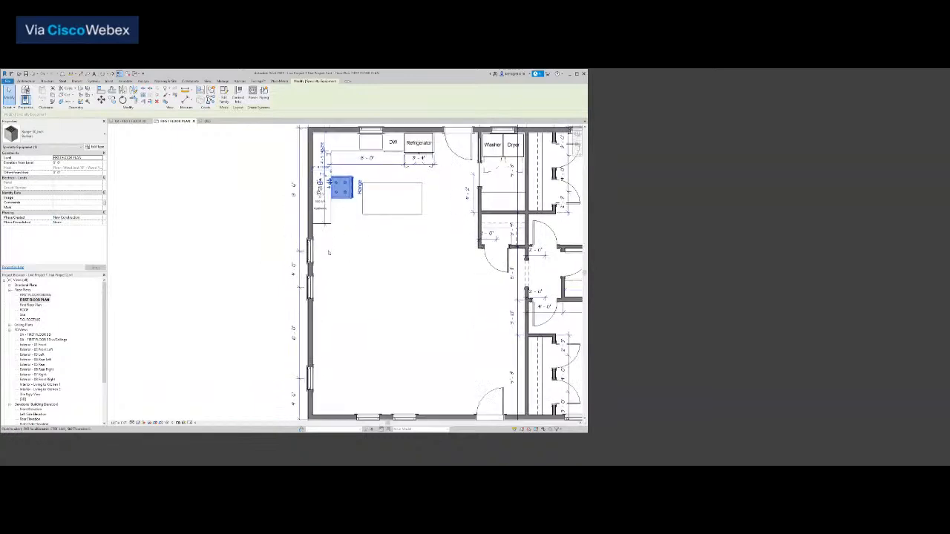
pyautogui.scroll(-2, 332, 237)
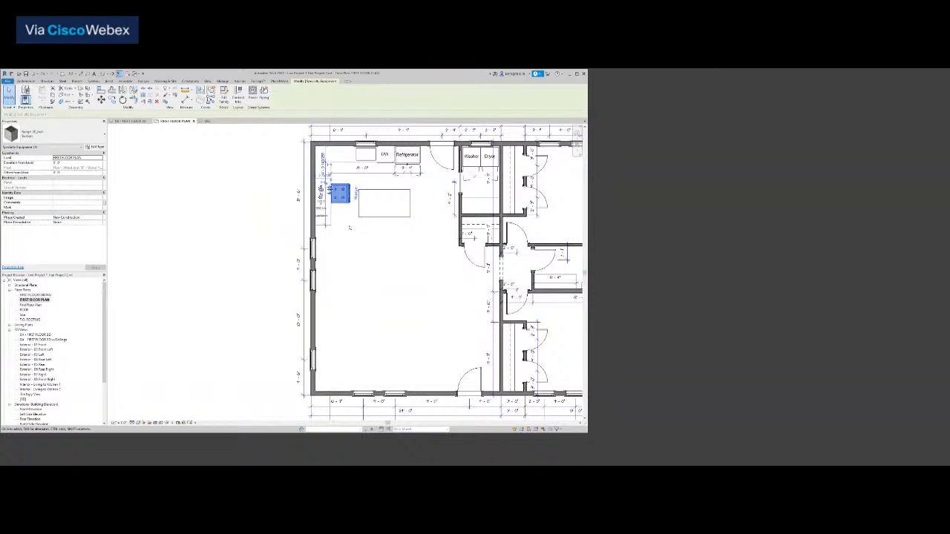
pyautogui.scroll(4, 345, 234)
pyautogui.scroll(1, 329, 251)
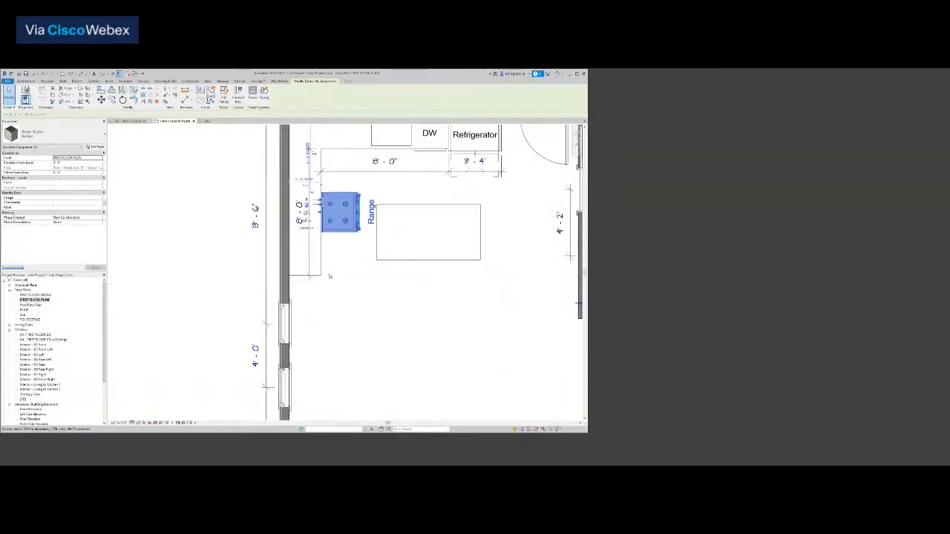
pyautogui.scroll(1, 323, 271)
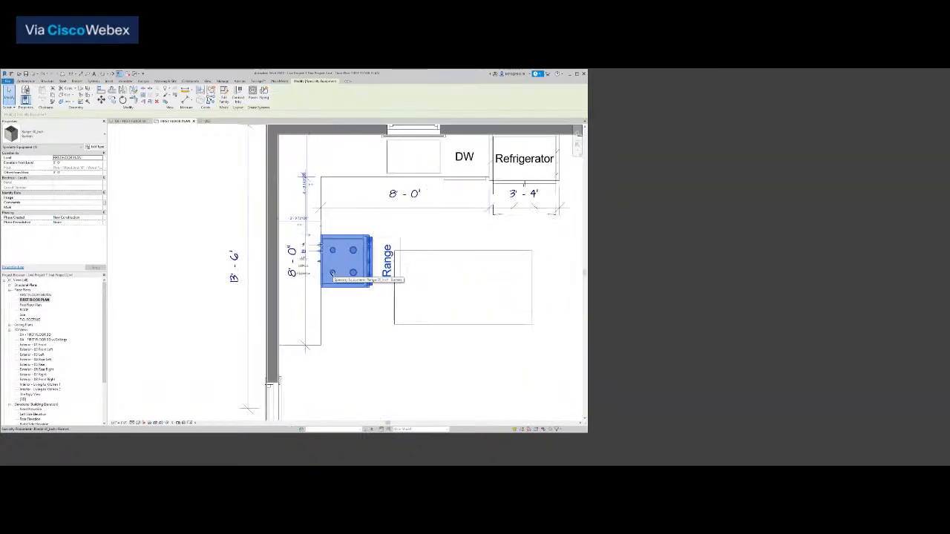
pyautogui.click(101, 99)
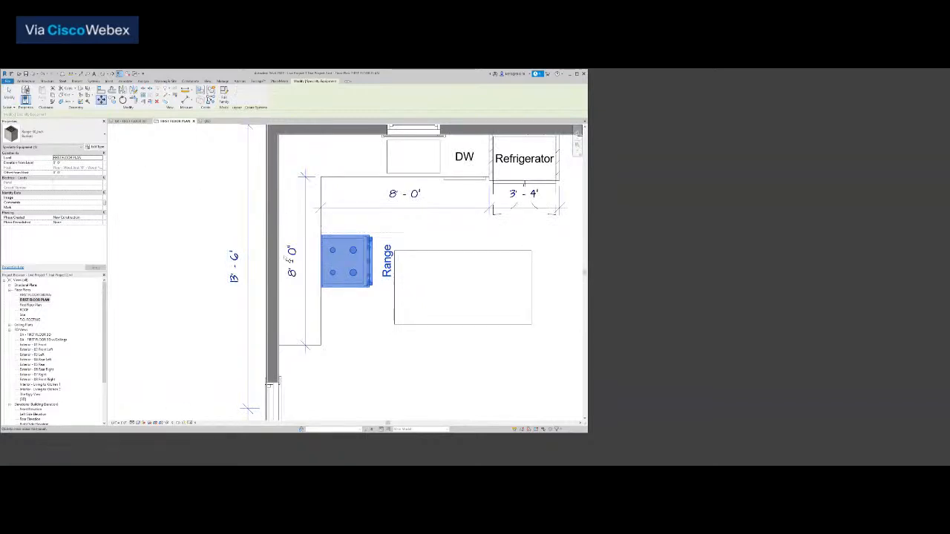
pyautogui.click(321, 261)
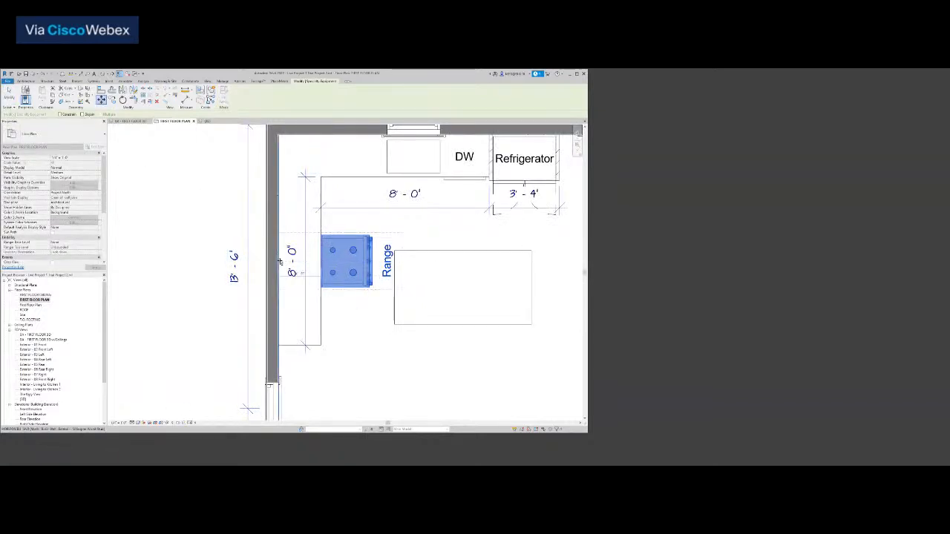
pyautogui.click(283, 275)
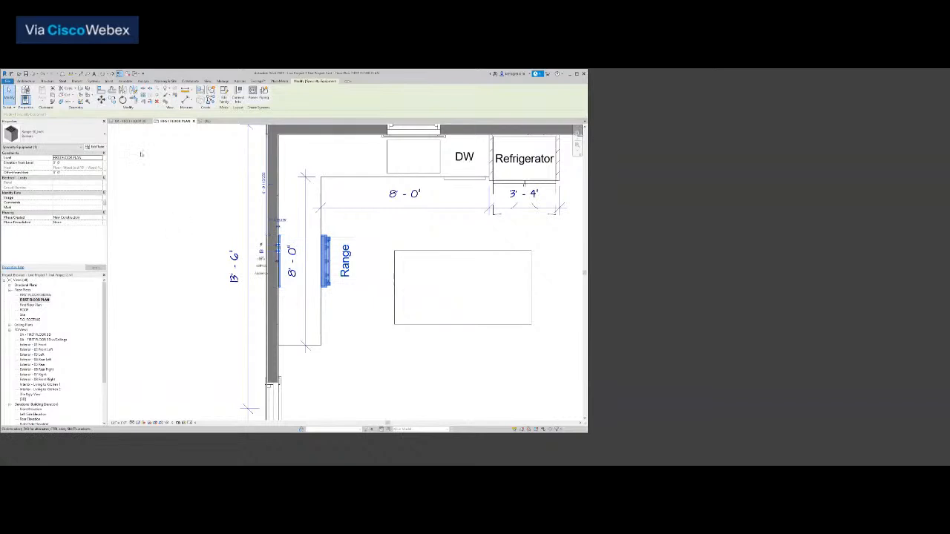
# Check the range in the first floor 3D view, edit the L-shaped base cabinet in place, and open its extrusion sketch in the floor plan.
pyautogui.click(130, 122)
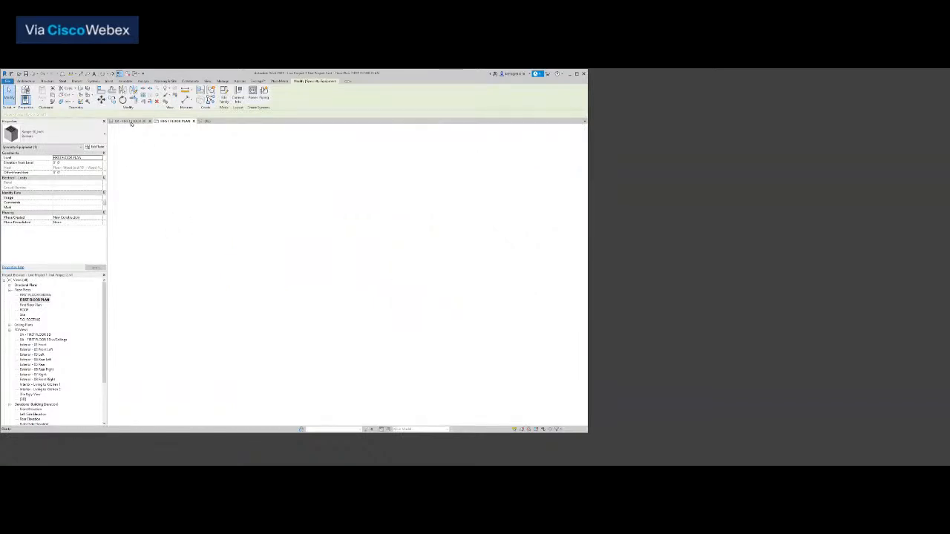
pyautogui.scroll(5, 367, 265)
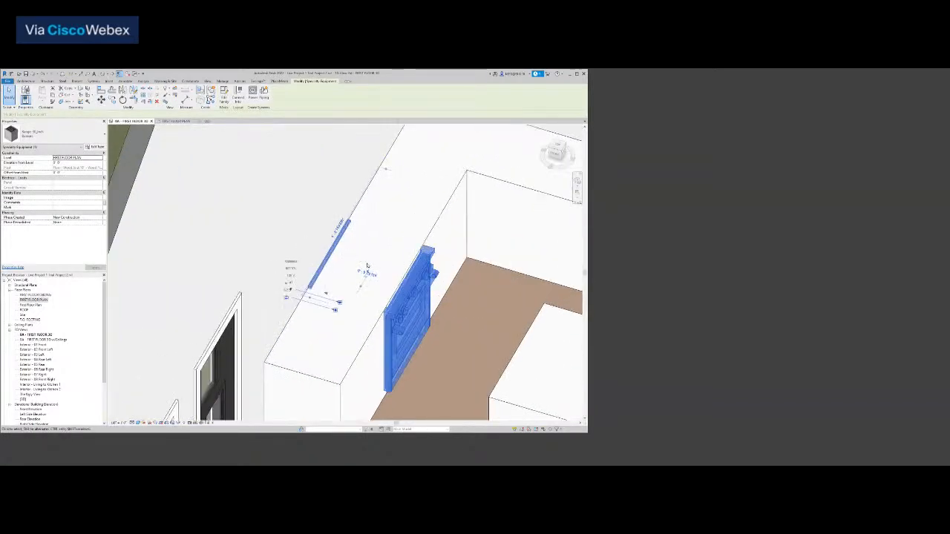
pyautogui.press('Escape')
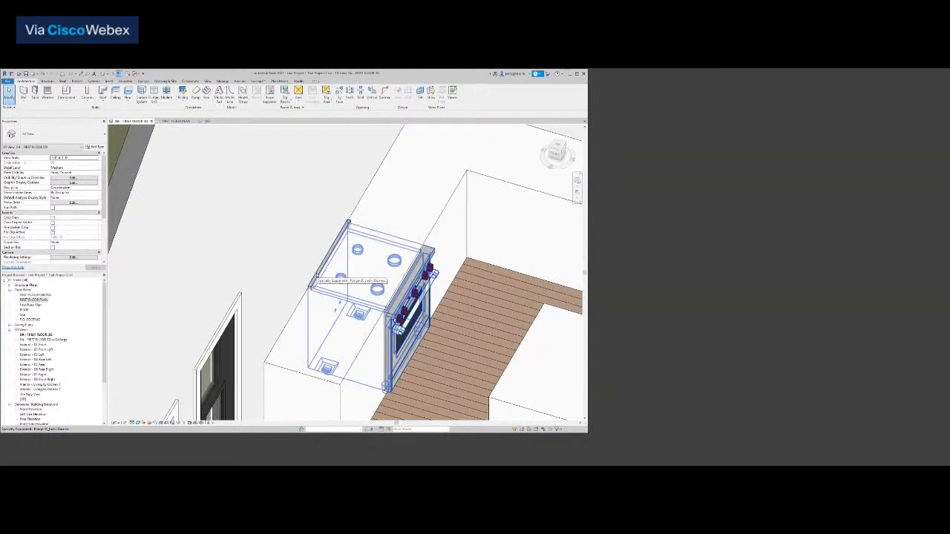
pyautogui.scroll(-4, 318, 275)
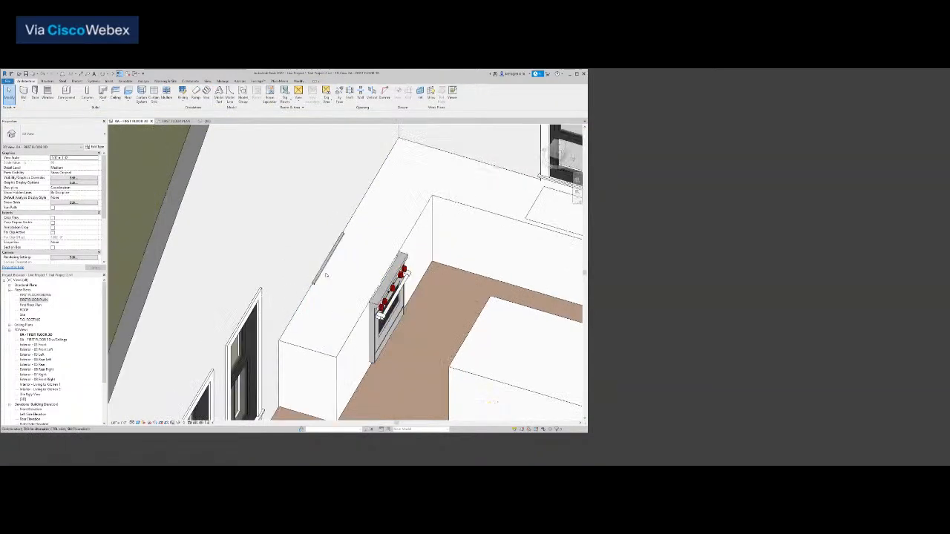
pyautogui.click(349, 325)
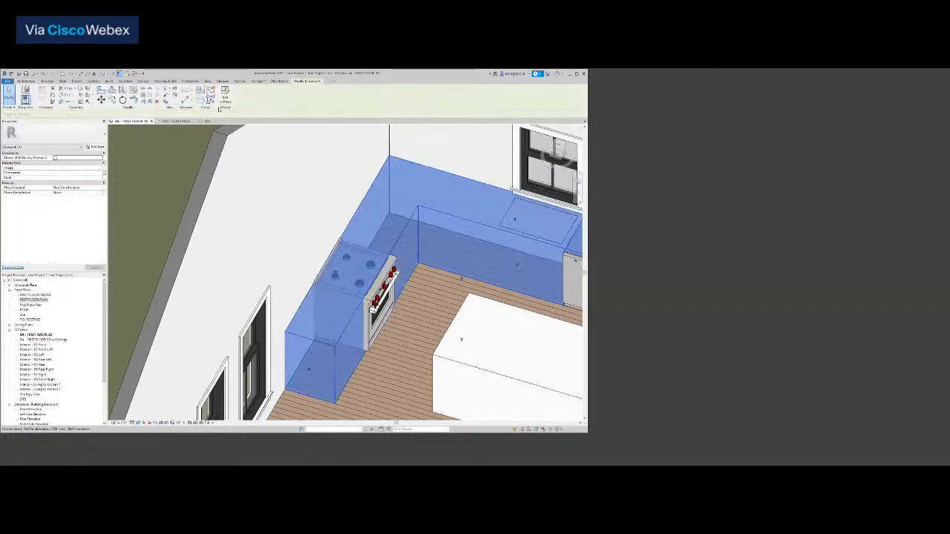
pyautogui.click(223, 95)
pyautogui.click(174, 123)
pyautogui.scroll(5, 250, 259)
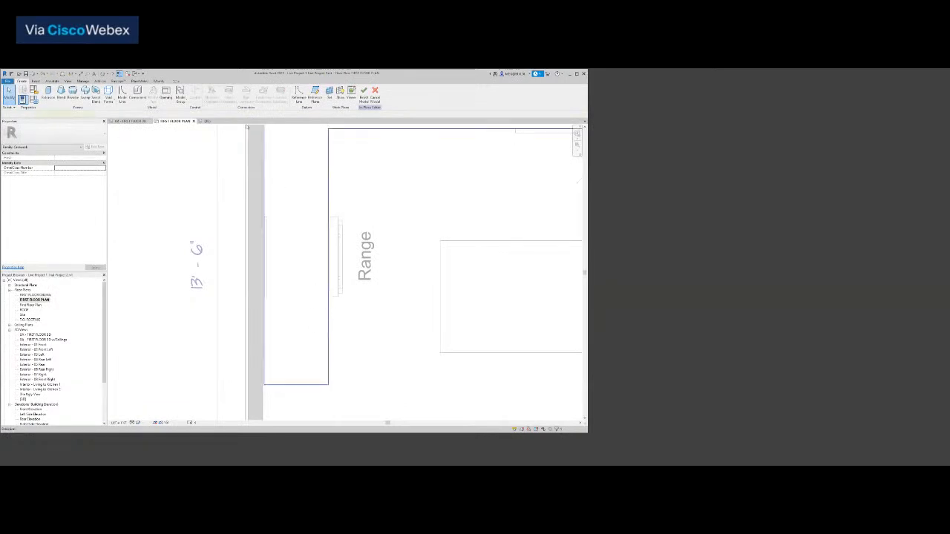
pyautogui.click(282, 185)
pyautogui.click(408, 242)
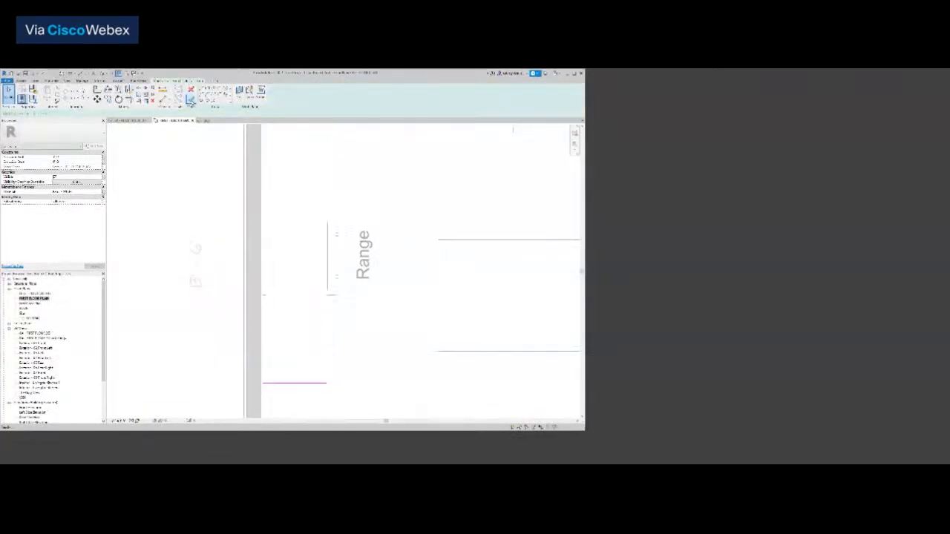
pyautogui.click(212, 100)
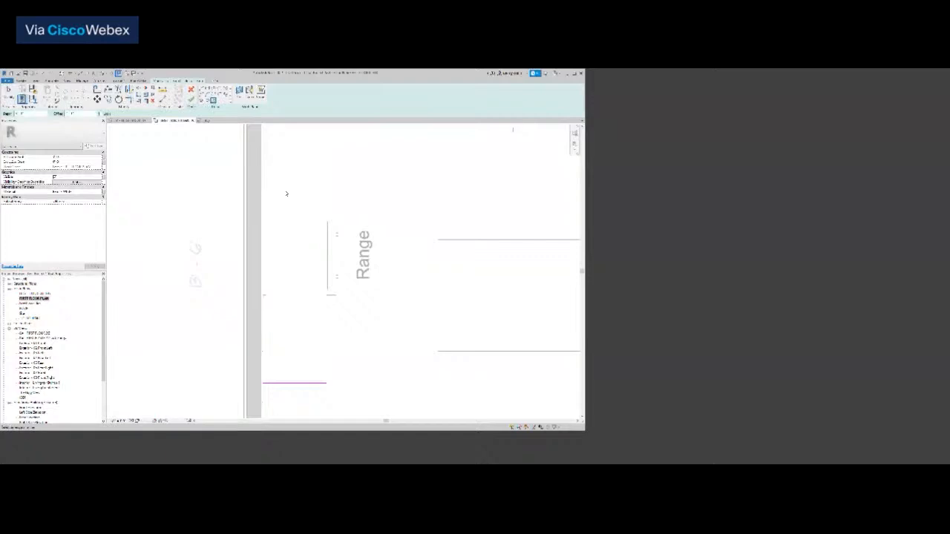
pyautogui.scroll(5, 309, 216)
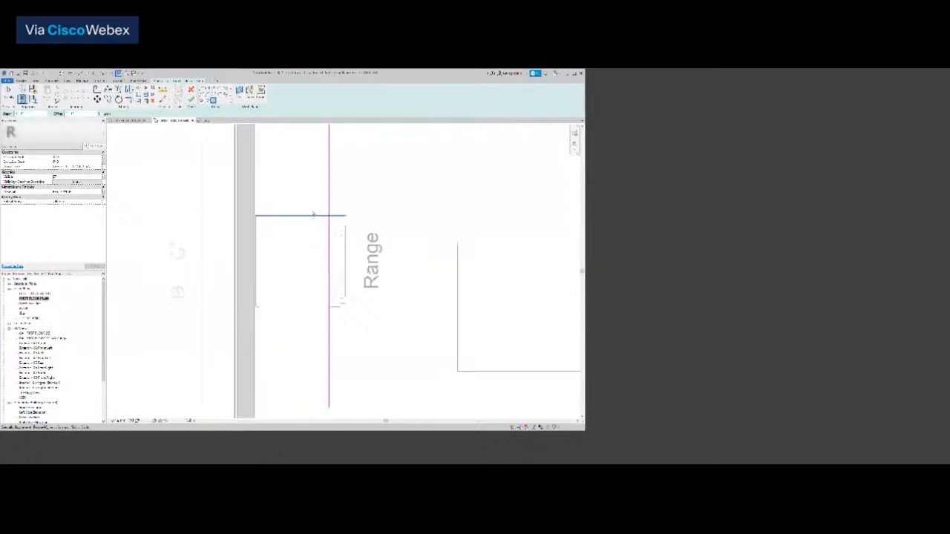
pyautogui.click(315, 218)
pyautogui.scroll(-2, 302, 208)
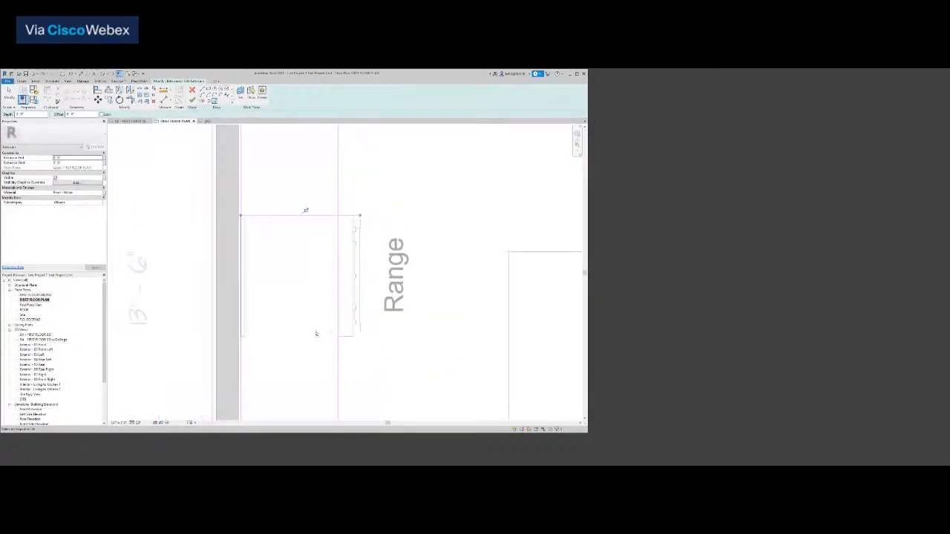
pyautogui.click(202, 90)
pyautogui.click(362, 214)
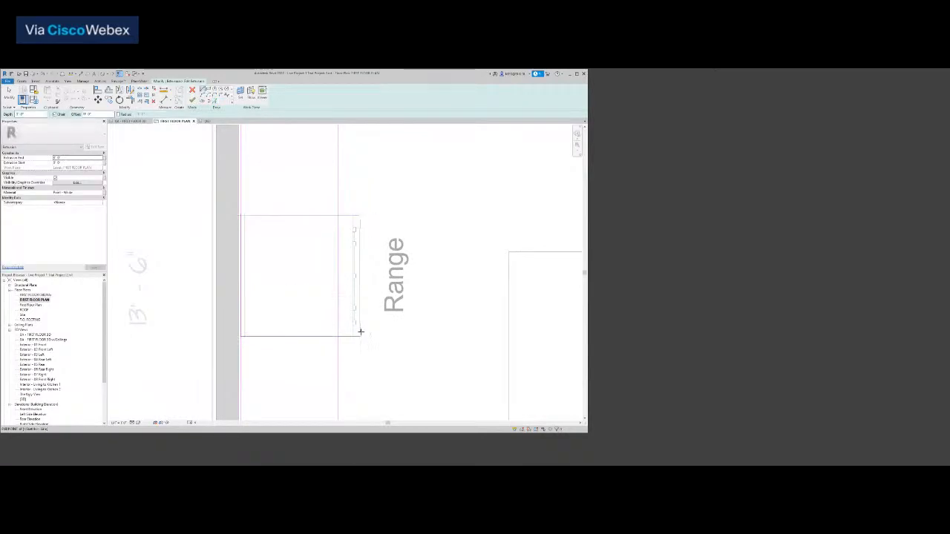
pyautogui.click(360, 336)
pyautogui.scroll(-2, 370, 311)
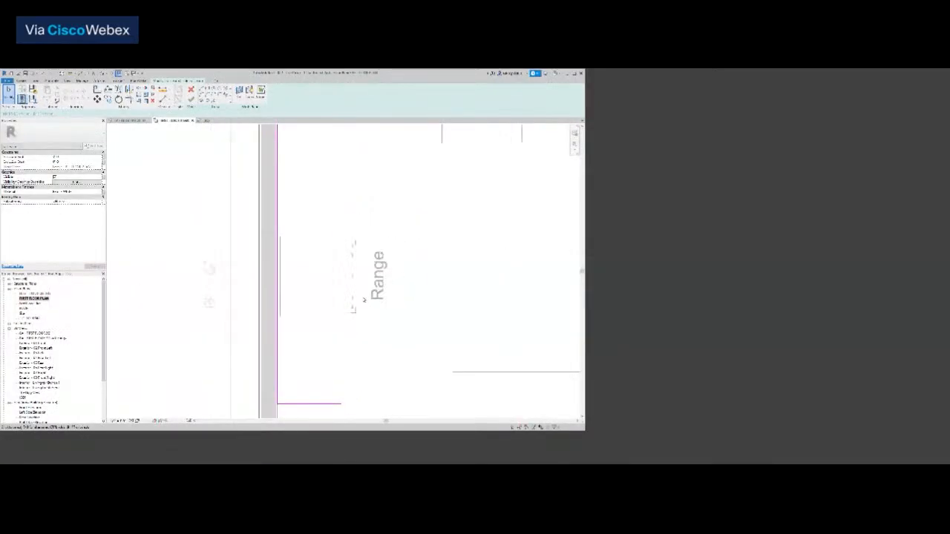
pyautogui.scroll(3, 363, 299)
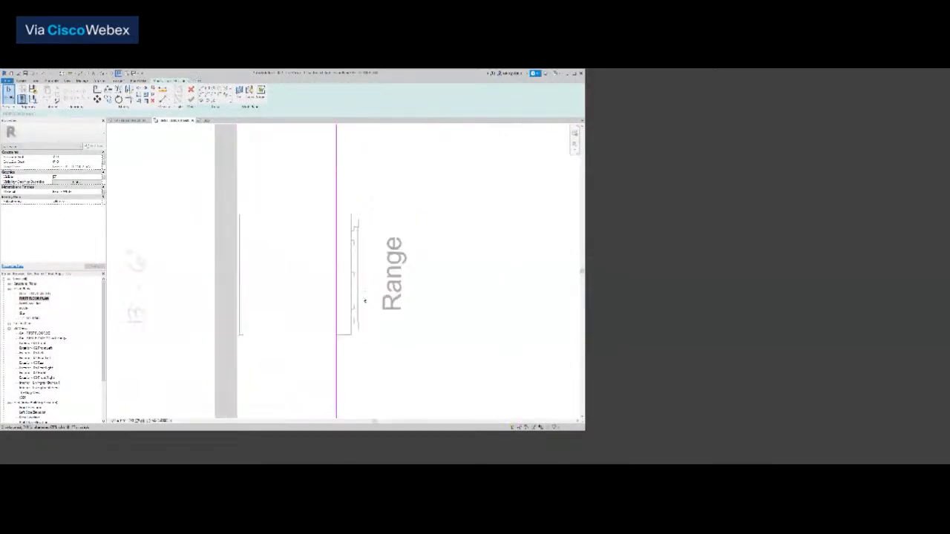
pyautogui.scroll(-1, 356, 311)
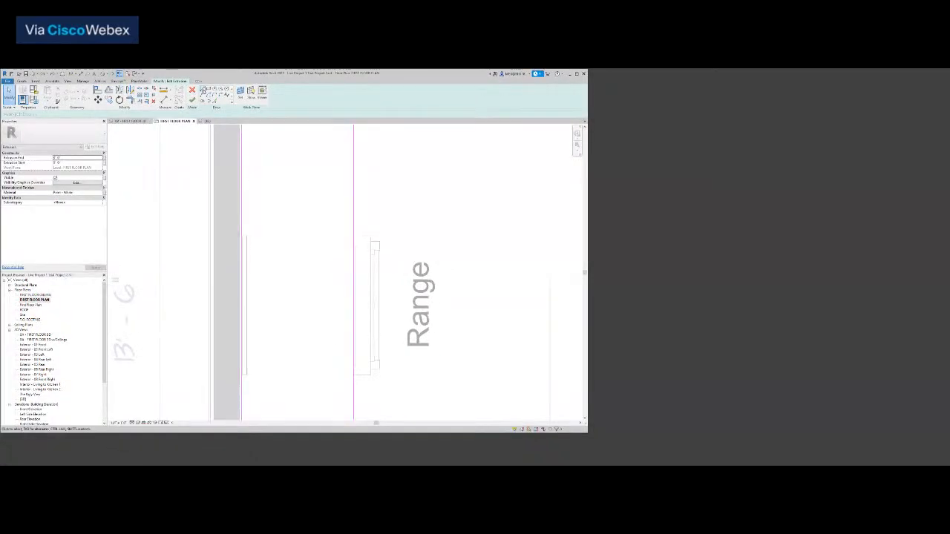
# Sketch a horizontal centre line from the midpoint of the range's front edge back into the base cabinet.
pyautogui.click(379, 305)
pyautogui.click(304, 305)
pyautogui.press('Escape')
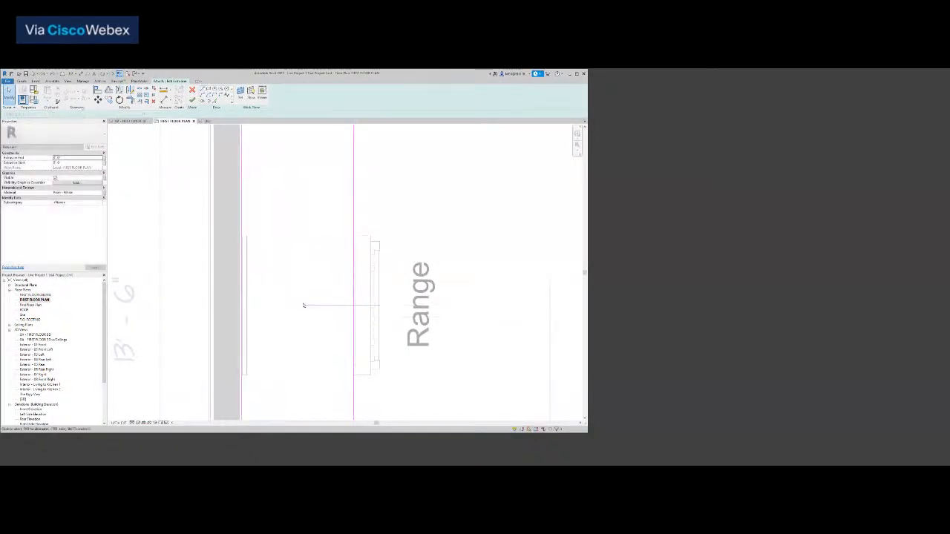
# Offset the range's centre line to both sides so the copies align with the range's two side edges.
pyautogui.scroll(-1, 313, 289)
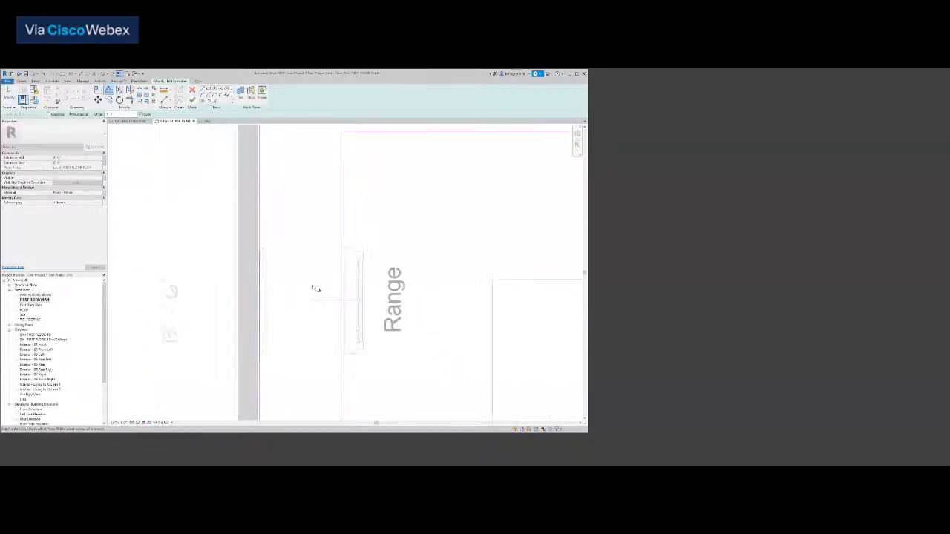
pyautogui.doubleClick(116, 115)
pyautogui.write('0')
pyautogui.click(322, 301)
pyautogui.press('Escape')
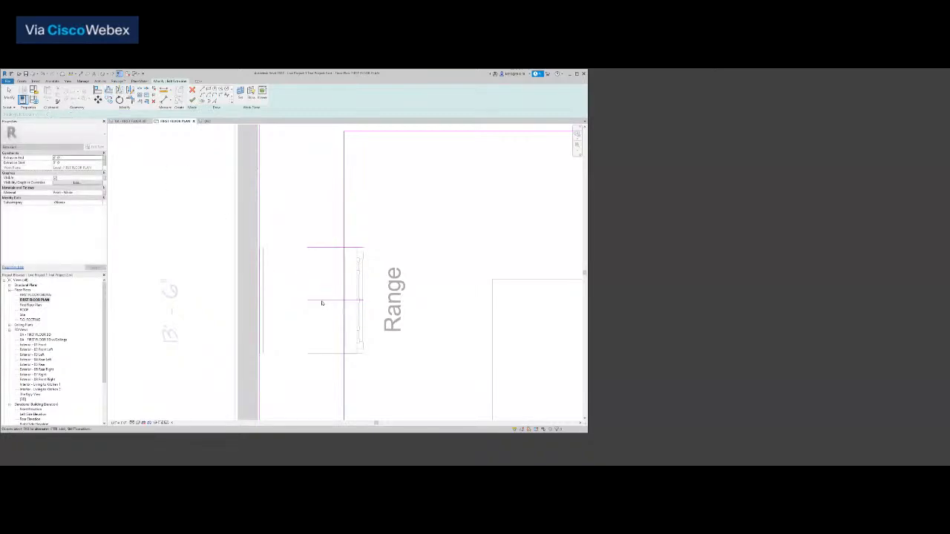
# Remove the centre line and split the cabinet's front and wall-side edges between the two offset lines at the range.
pyautogui.scroll(-1, 322, 303)
pyautogui.scroll(-1, 322, 303)
pyautogui.moveTo(322, 303); pyautogui.dragTo(299, 315, button='middle')
pyautogui.press('s')
pyautogui.press('l')
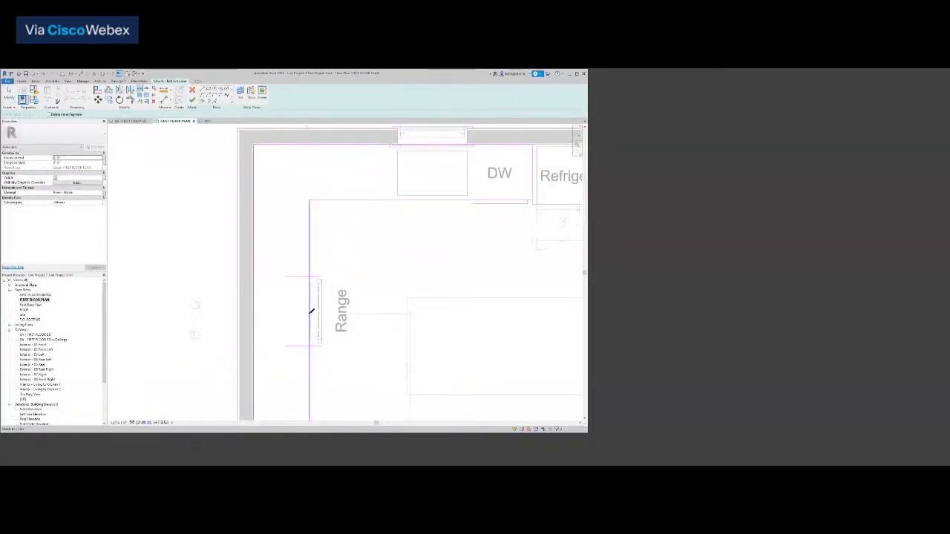
pyautogui.click(254, 311)
pyautogui.press('Escape')
# Trim the offset lines and cabinet edges to corners, forming two closed outlines on either side of the range.
pyautogui.press('t')
pyautogui.press('r')
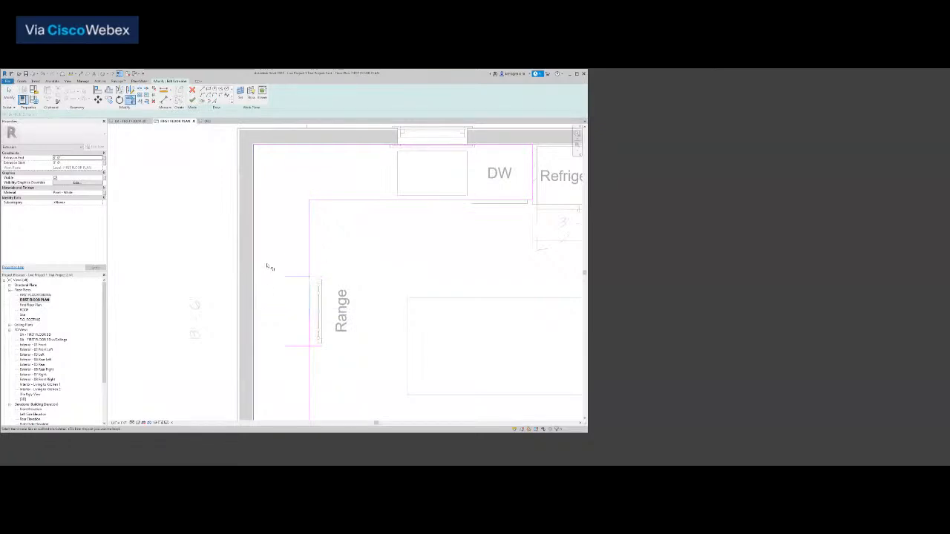
pyautogui.click(256, 263)
pyautogui.click(307, 353)
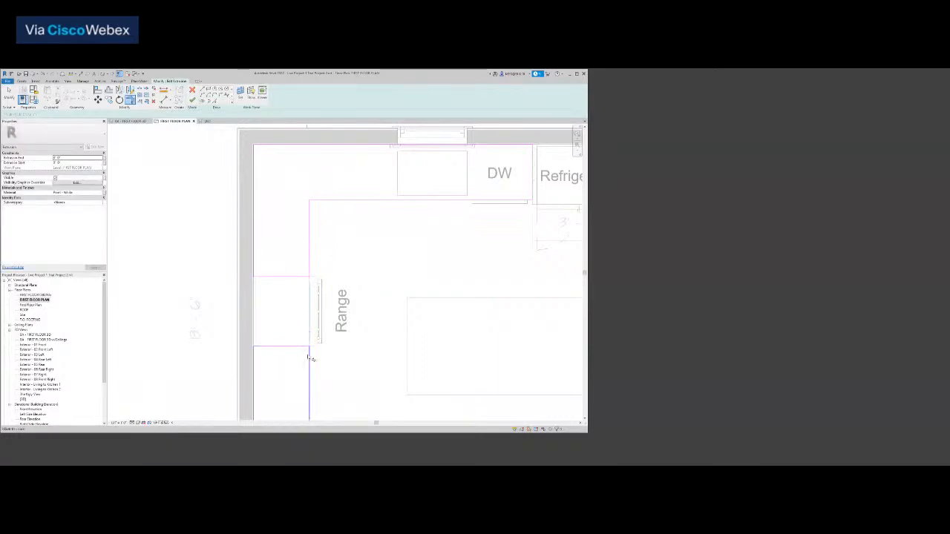
pyautogui.scroll(-1, 309, 359)
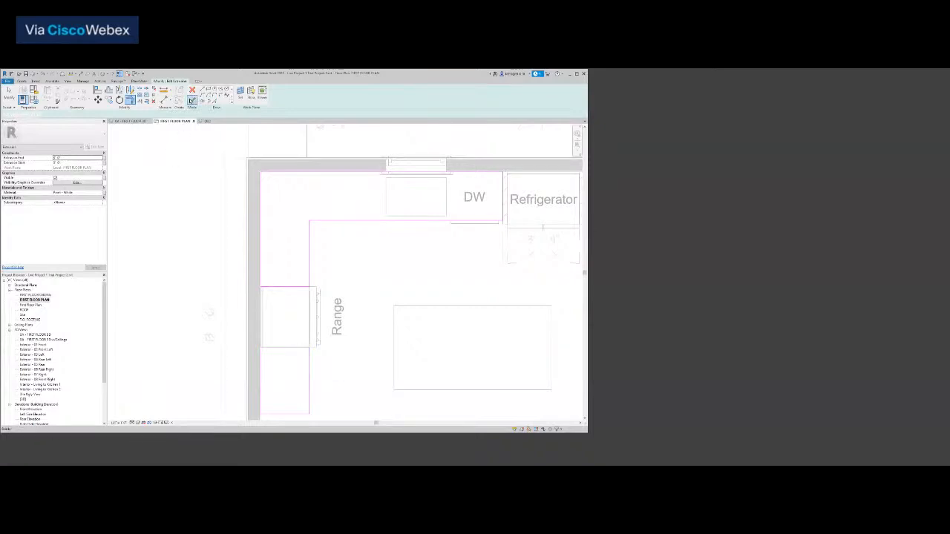
# Finish the extrusion sketch and the in-place cabinet, and check the gap around the range in the first floor 3D view.
pyautogui.click(187, 95)
pyautogui.click(350, 259)
pyautogui.click(191, 96)
pyautogui.click(136, 122)
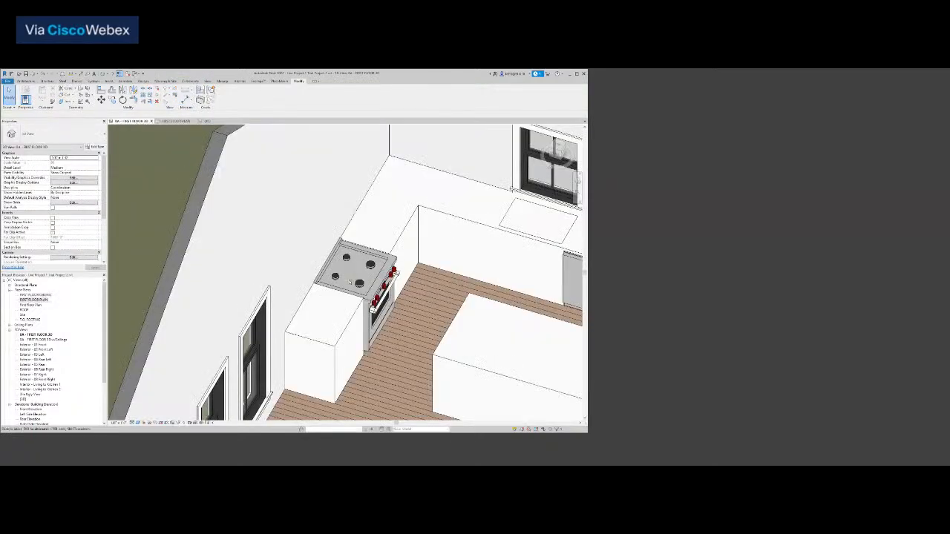
pyautogui.scroll(-3, 322, 271)
pyautogui.scroll(-1, 377, 295)
pyautogui.moveTo(377, 299); pyautogui.dragTo(372, 308, button='middle')
pyautogui.moveTo(551, 154); pyautogui.dragTo(535, 150)
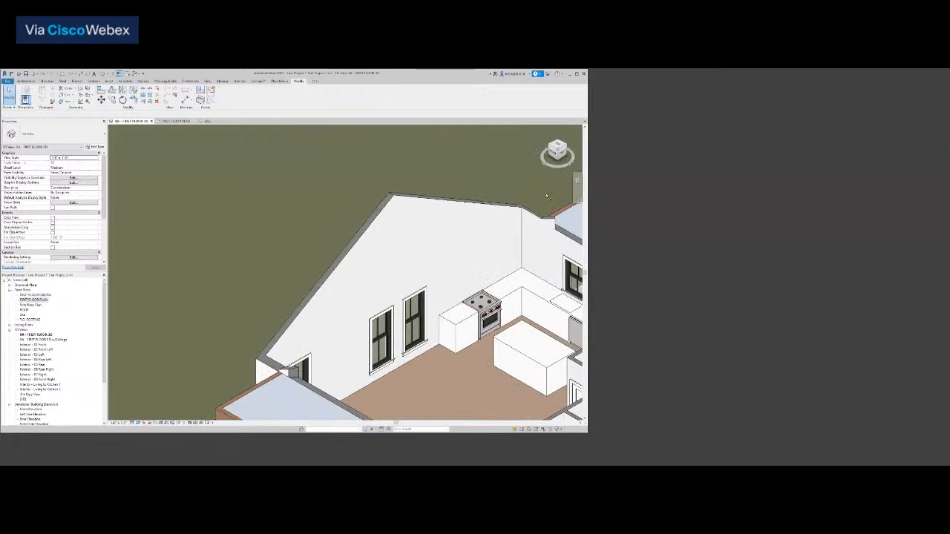
pyautogui.scroll(-1, 524, 350)
pyautogui.moveTo(550, 358); pyautogui.dragTo(424, 339, button='middle')
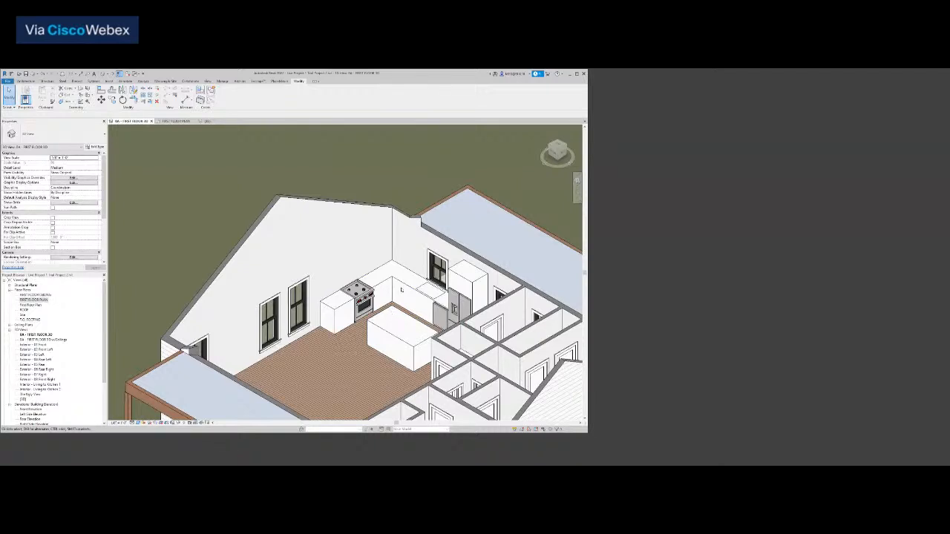
pyautogui.scroll(2, 401, 290)
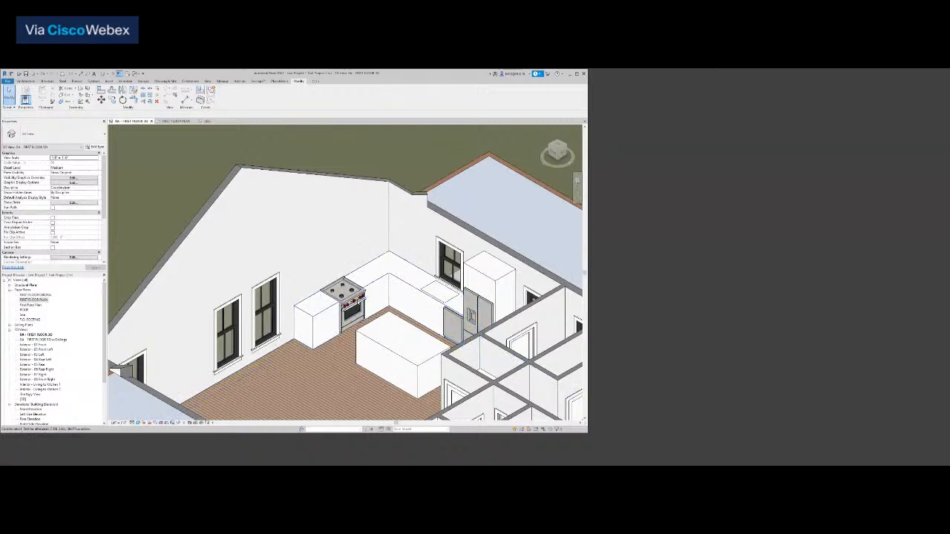
# From the first floor plan, open the Autodesk family library and search it for "range hood" and for "hood".
pyautogui.click(173, 121)
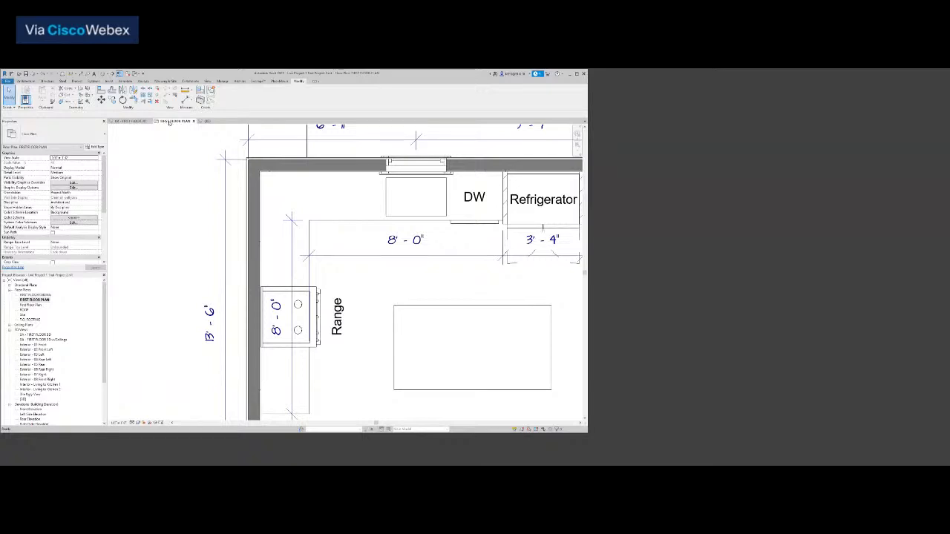
pyautogui.click(106, 81)
pyautogui.click(236, 93)
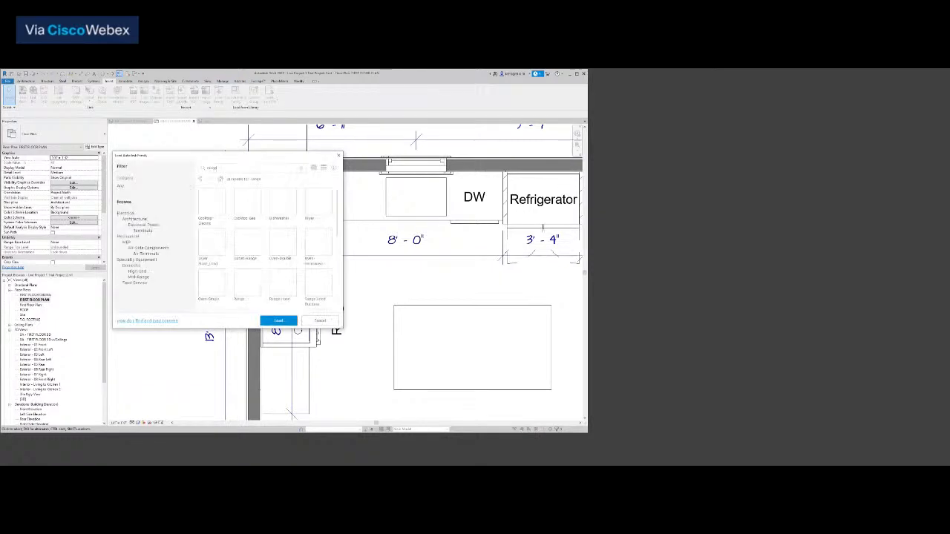
pyautogui.press('Return')
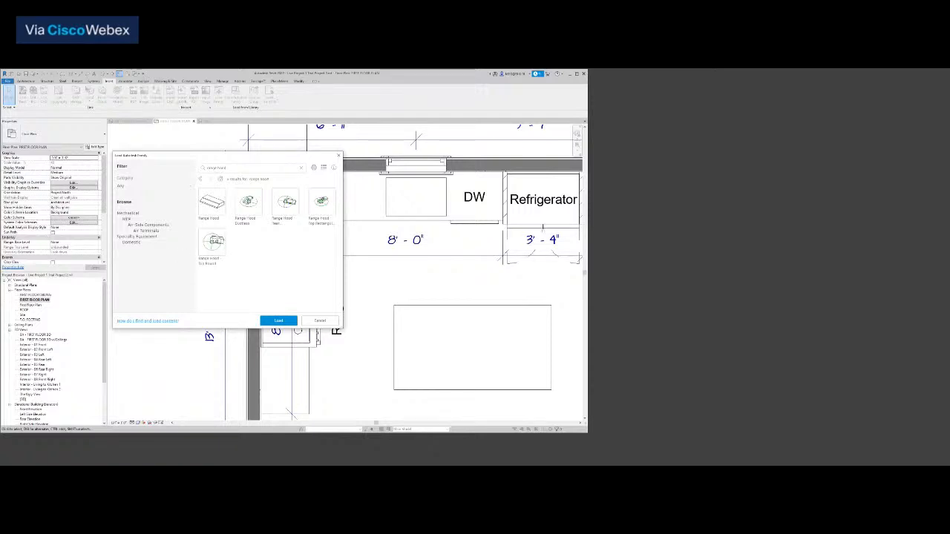
pyautogui.hotkey('ctrl', 'a')
pyautogui.write('hood')
pyautogui.press('Return')
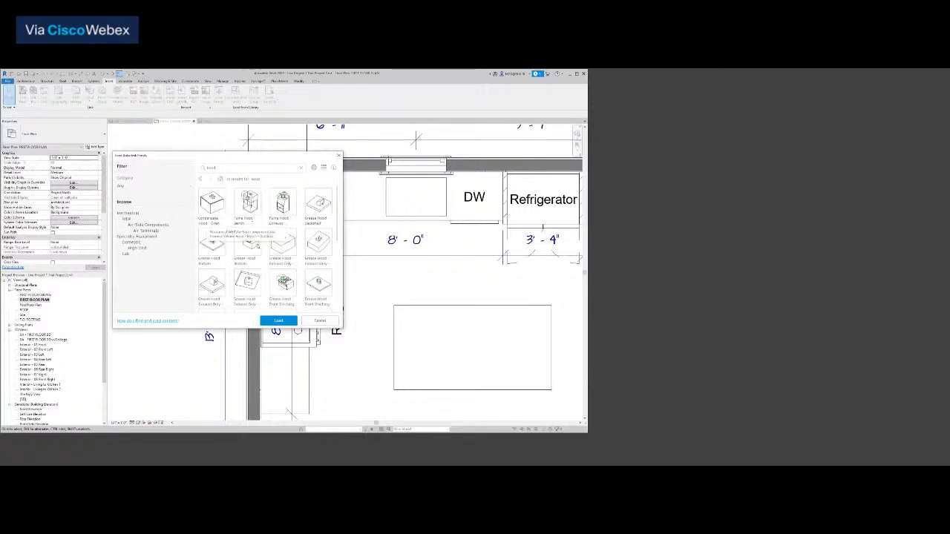
# Load the wall-mounted hood family from the "hood" search results into the project.
pyautogui.scroll(-5, 239, 253)
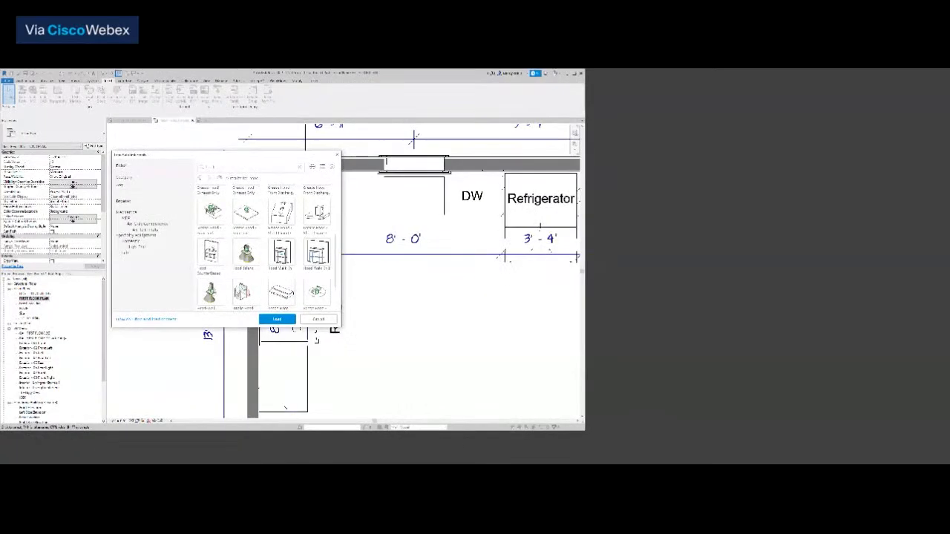
pyautogui.scroll(-2, 228, 221)
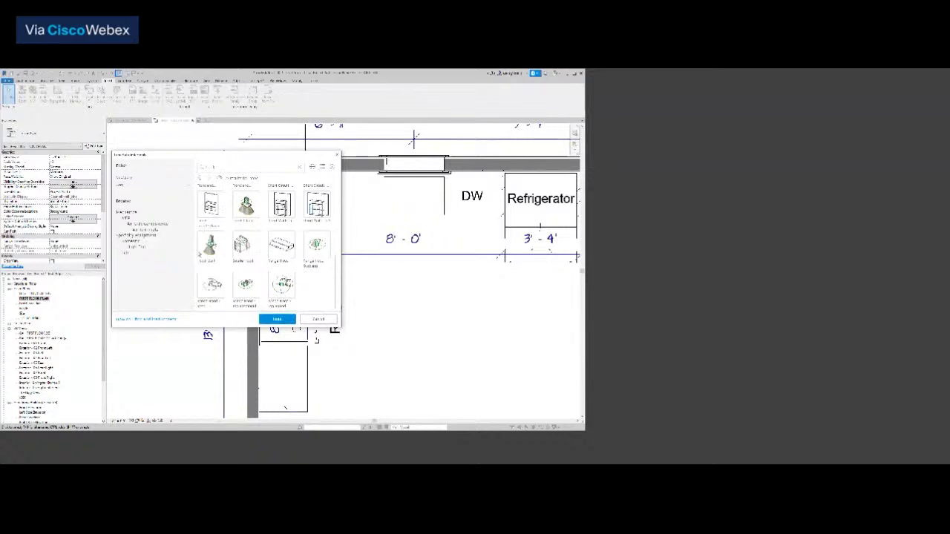
pyautogui.click(210, 246)
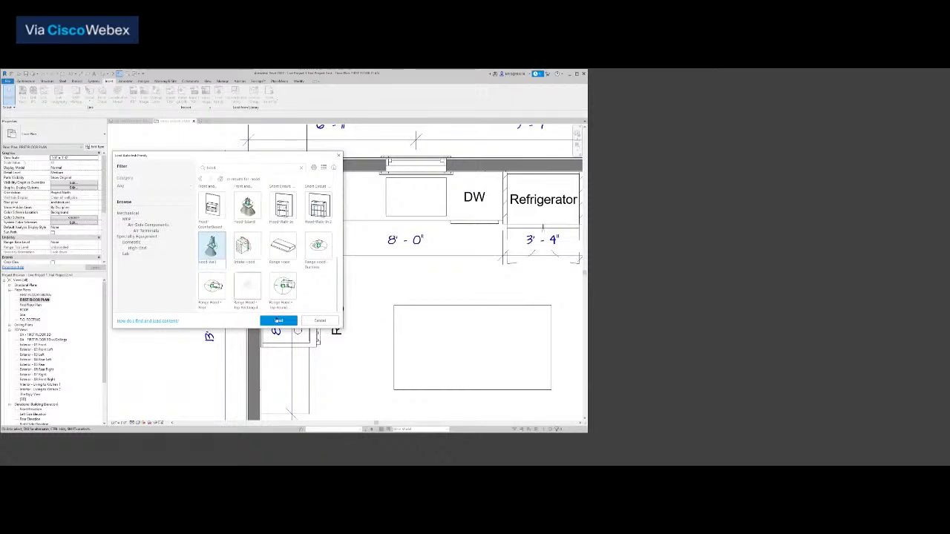
pyautogui.click(277, 321)
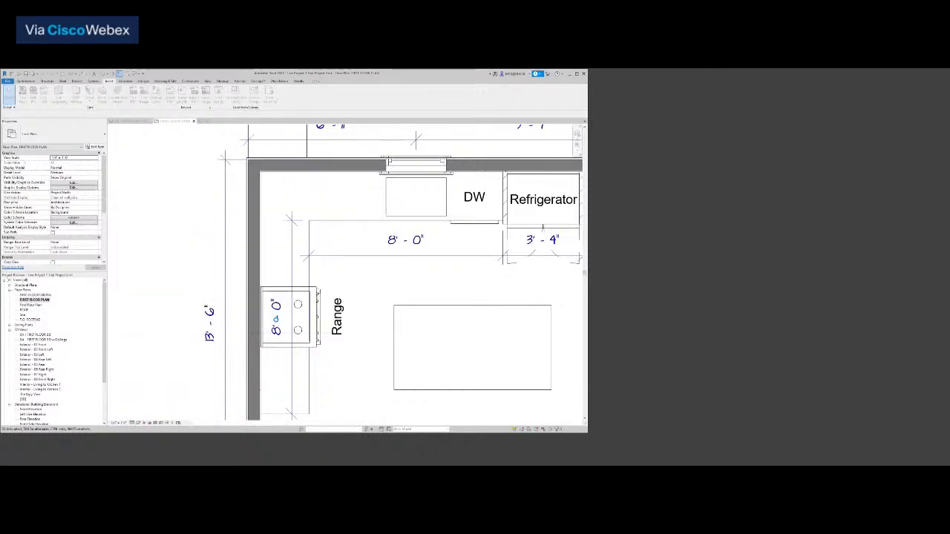
pyautogui.click(277, 322)
pyautogui.click(200, 220)
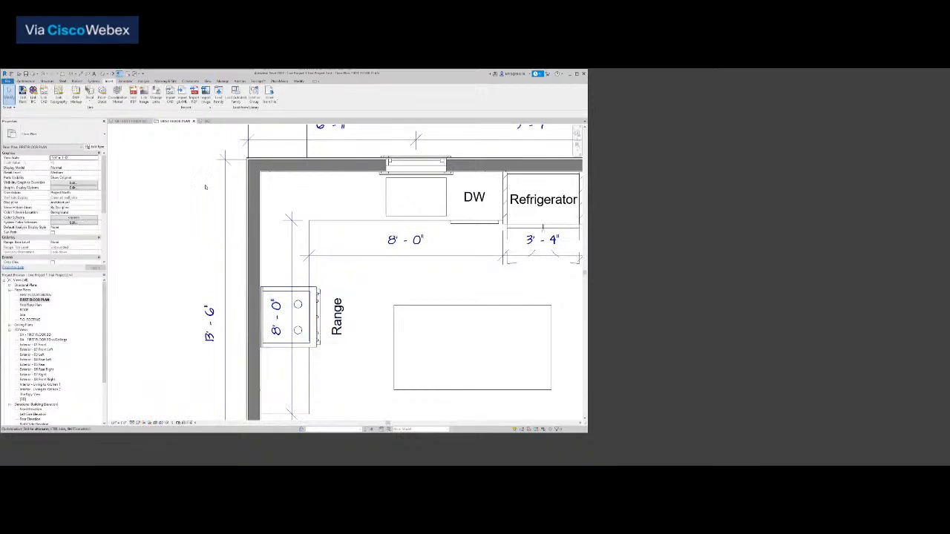
# Place the loaded wall hood as a component above the range in the first floor 3D view and check where it sits.
pyautogui.click(131, 123)
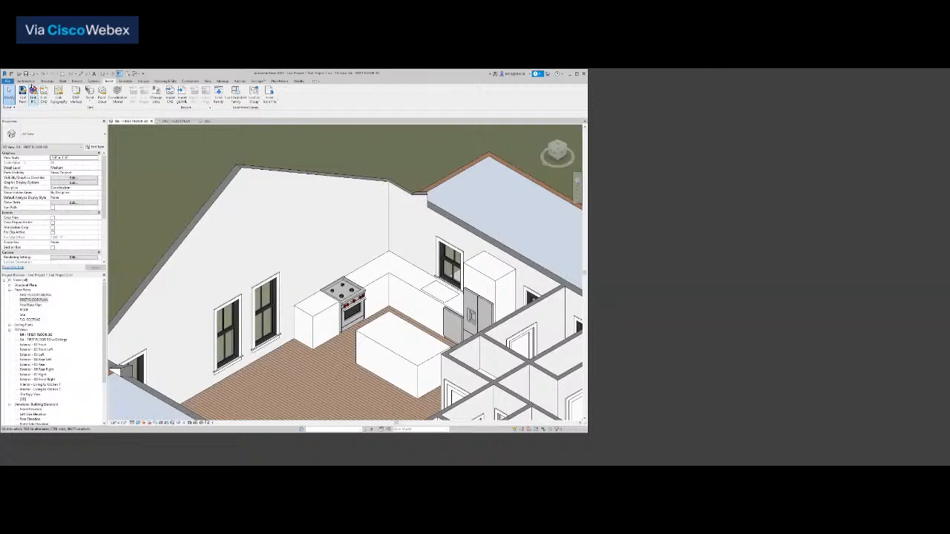
pyautogui.click(27, 81)
pyautogui.click(66, 92)
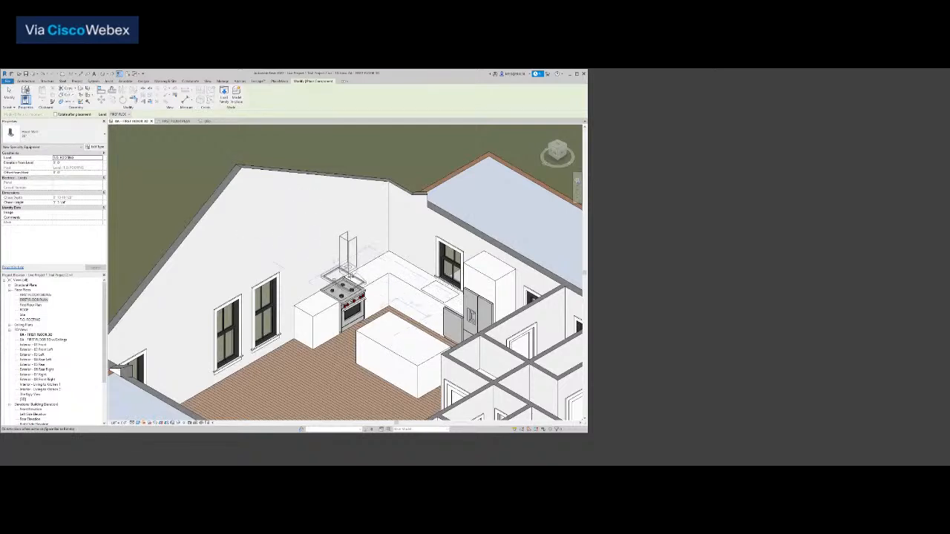
pyautogui.click(341, 260)
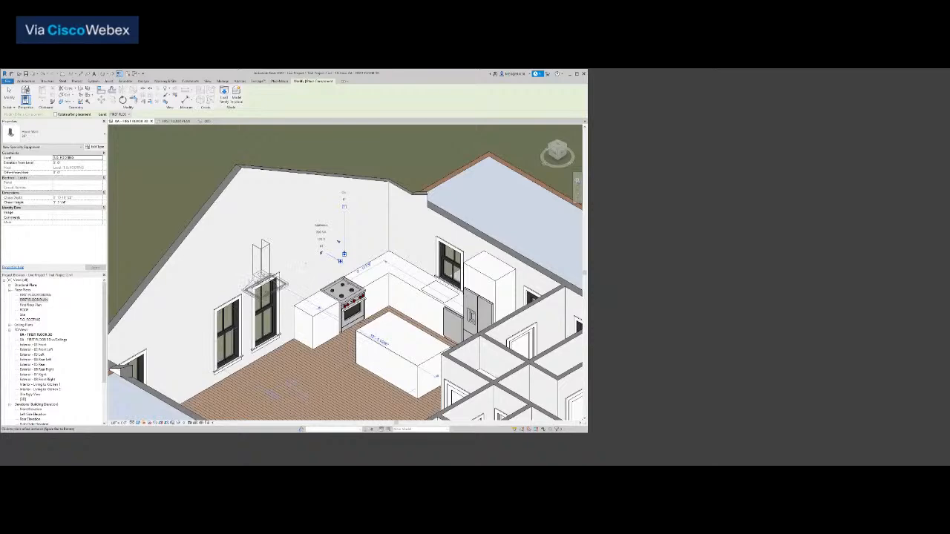
pyautogui.scroll(-5, 297, 259)
pyautogui.press('Escape')
pyautogui.press('Escape')
pyautogui.keyDown('shift'); pyautogui.moveTo(297, 260); pyautogui.dragTo(251, 319, button='middle'); pyautogui.keyUp('shift')
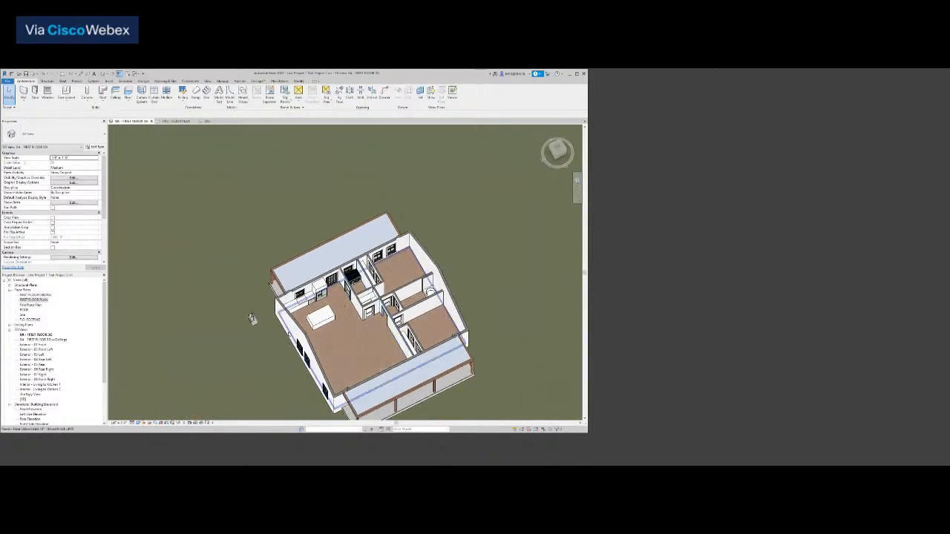
pyautogui.scroll(3, 261, 351)
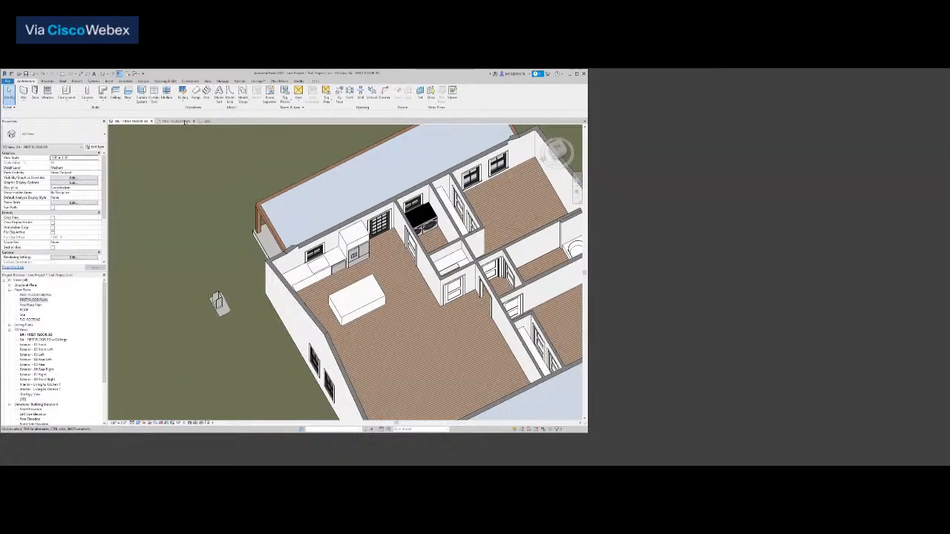
# Move the vent hood from outside the building onto the range in the first floor plan.
pyautogui.click(178, 121)
pyautogui.scroll(-4, 175, 253)
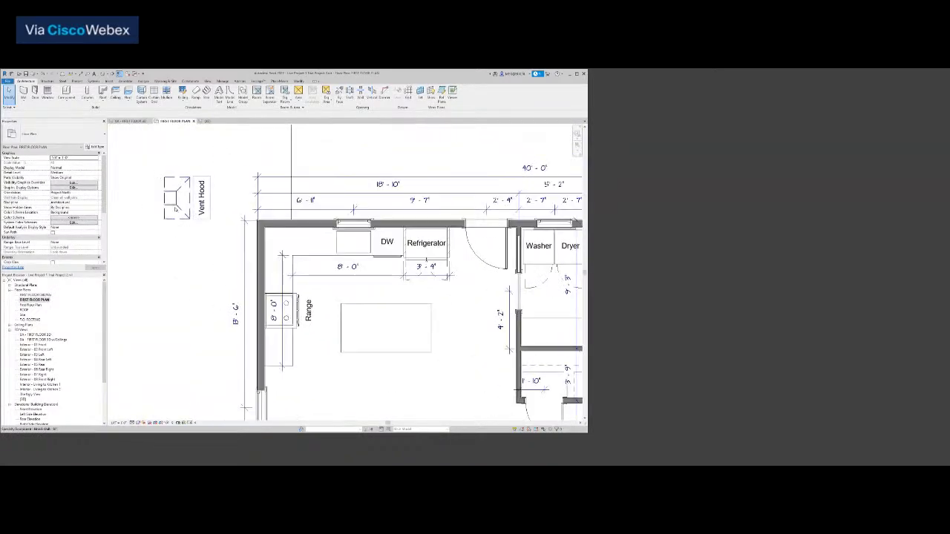
pyautogui.click(315, 315)
pyautogui.click(318, 320)
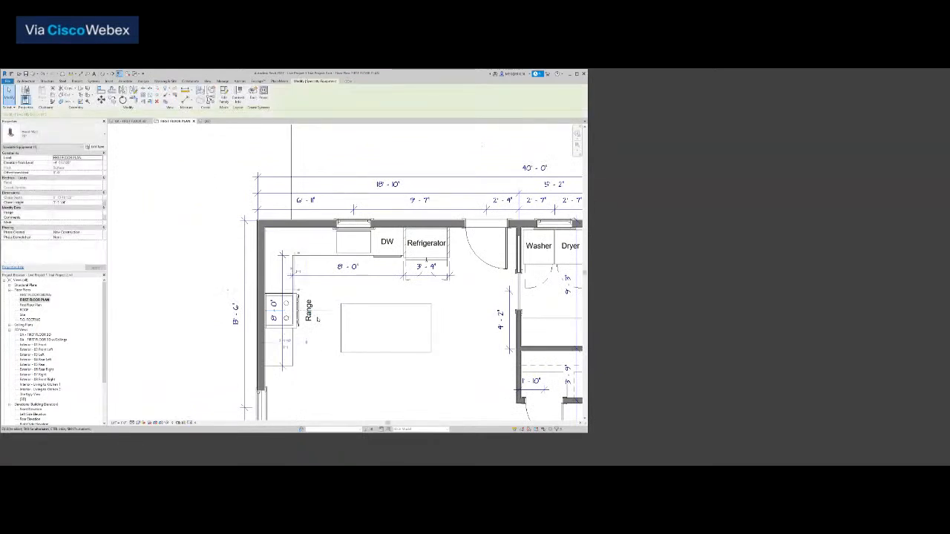
pyautogui.press('Escape')
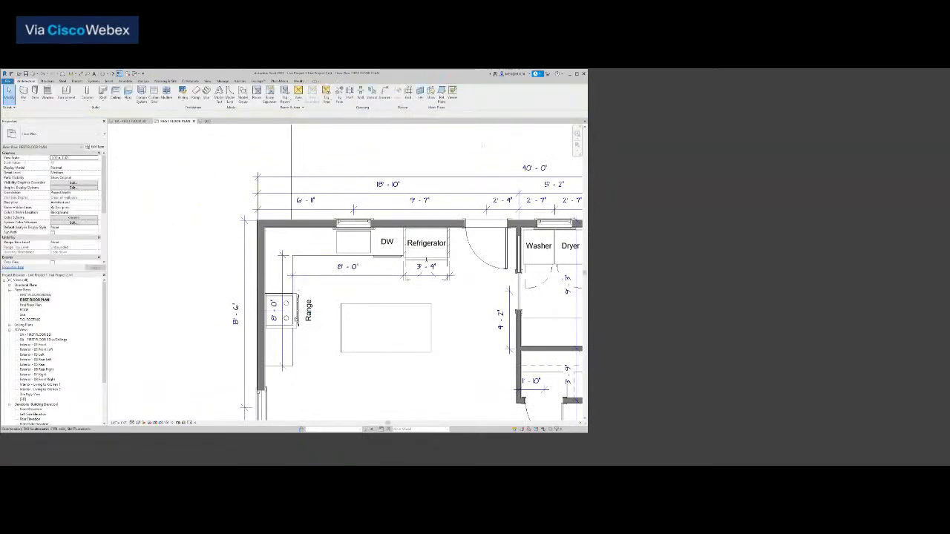
# In the first floor 3D view, look at the building from beneath to find the vent hood and select it.
pyautogui.click(132, 121)
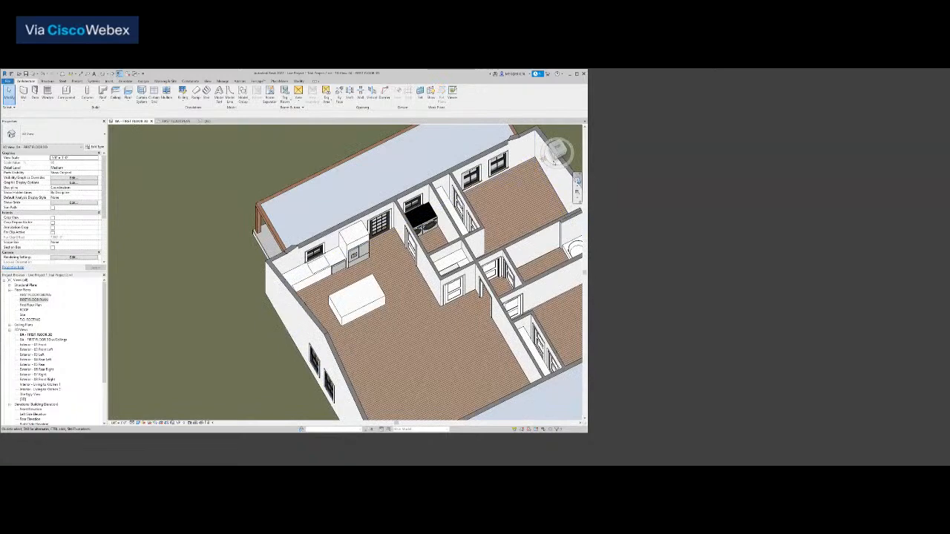
pyautogui.click(558, 154)
pyautogui.click(564, 152)
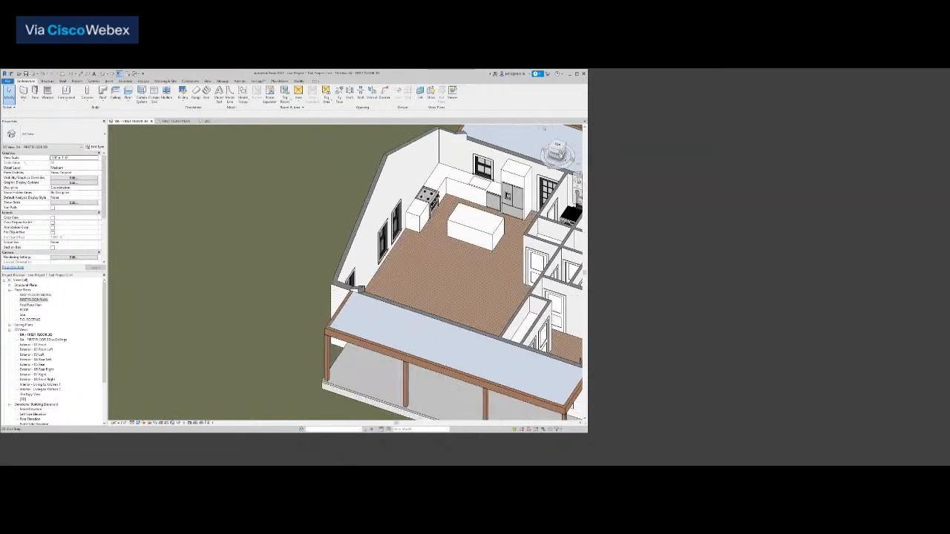
pyautogui.click(564, 151)
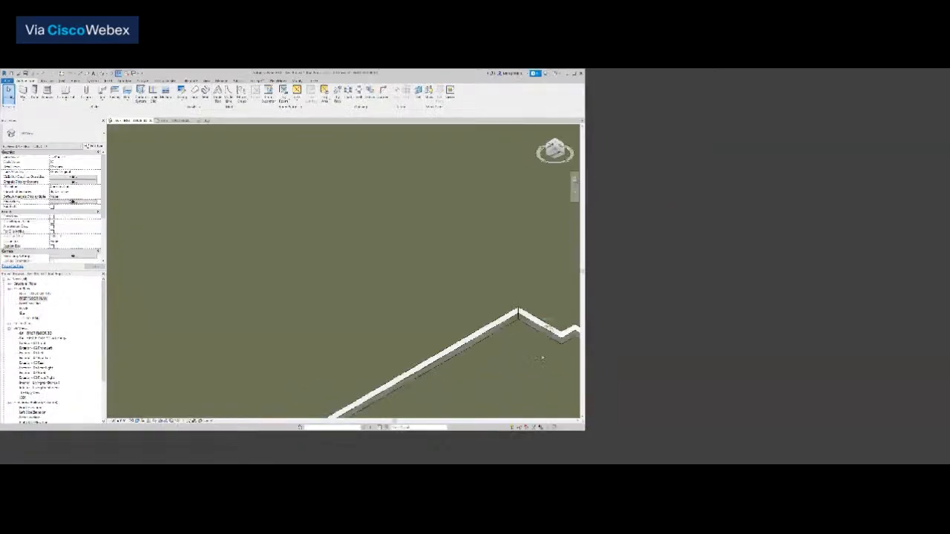
pyautogui.scroll(-3, 518, 314)
pyautogui.moveTo(517, 314); pyautogui.dragTo(422, 233, button='middle')
pyautogui.scroll(5, 438, 319)
pyautogui.click(452, 323)
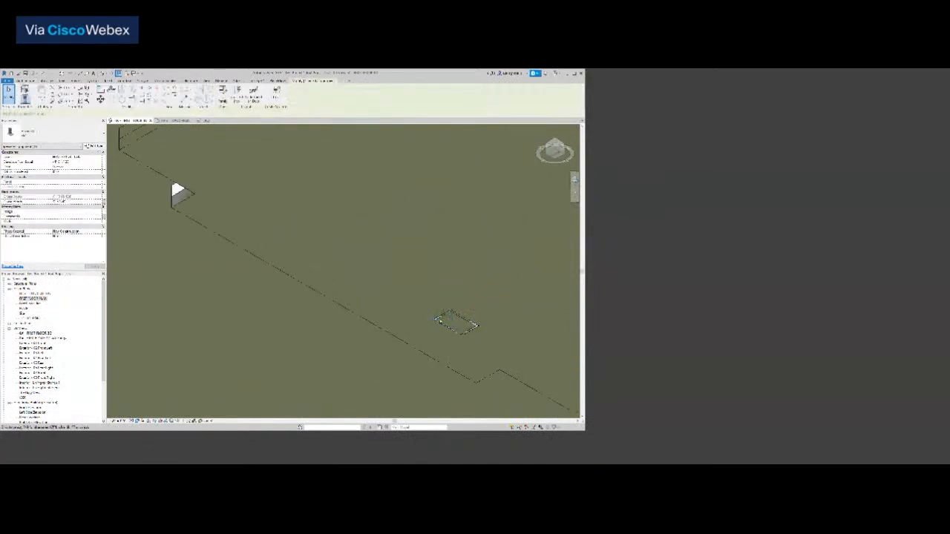
pyautogui.click(440, 322)
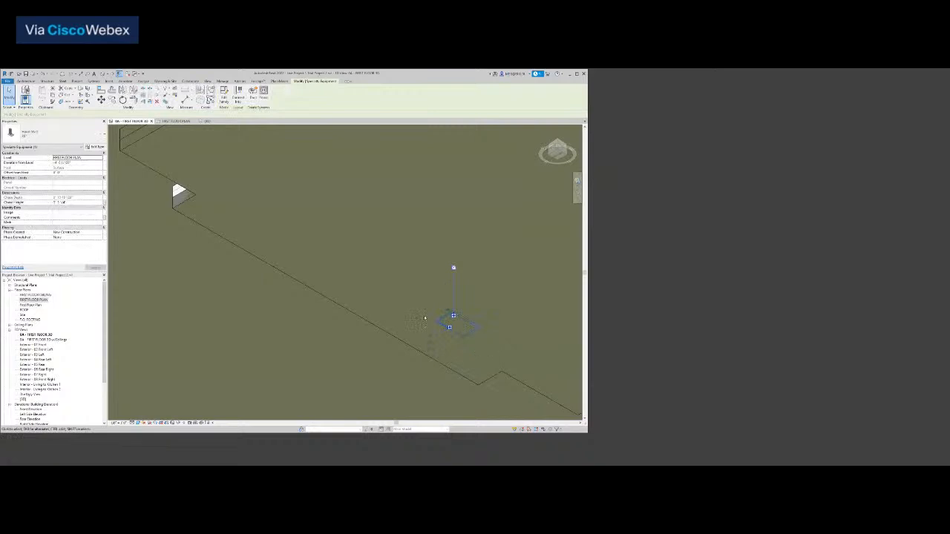
# Set the vent hood's elevation from level to 0, view it beside the range, and raise it to 5' 6".
pyautogui.click(85, 164)
pyautogui.write('0')
pyautogui.press('Return')
pyautogui.scroll(-2, 461, 300)
pyautogui.moveTo(461, 300); pyautogui.dragTo(391, 301, button='middle')
pyautogui.moveTo(557, 149)
pyautogui.mouseDown()
pyautogui.moveTo(567, 159)
pyautogui.moveTo(568, 234)
pyautogui.mouseUp()
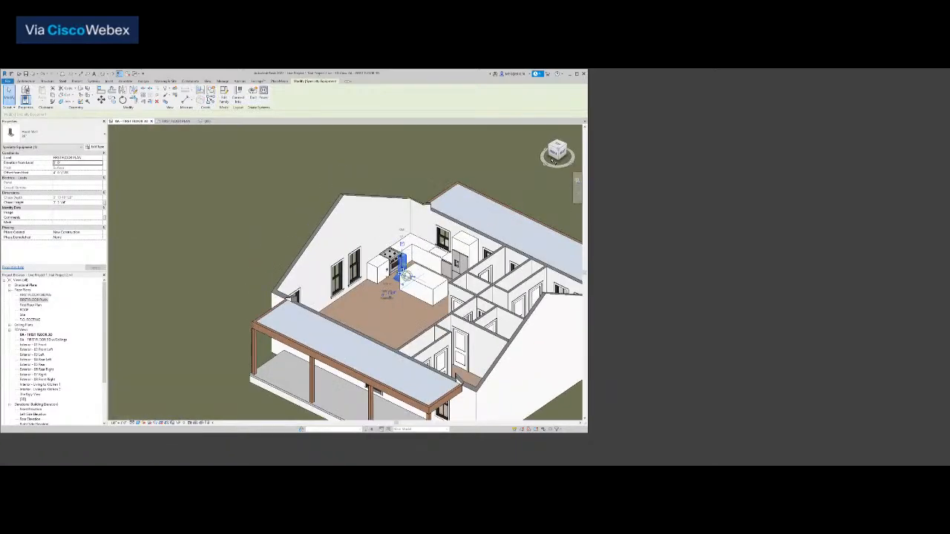
pyautogui.scroll(4, 414, 269)
pyautogui.moveTo(420, 296); pyautogui.dragTo(390, 333, button='middle')
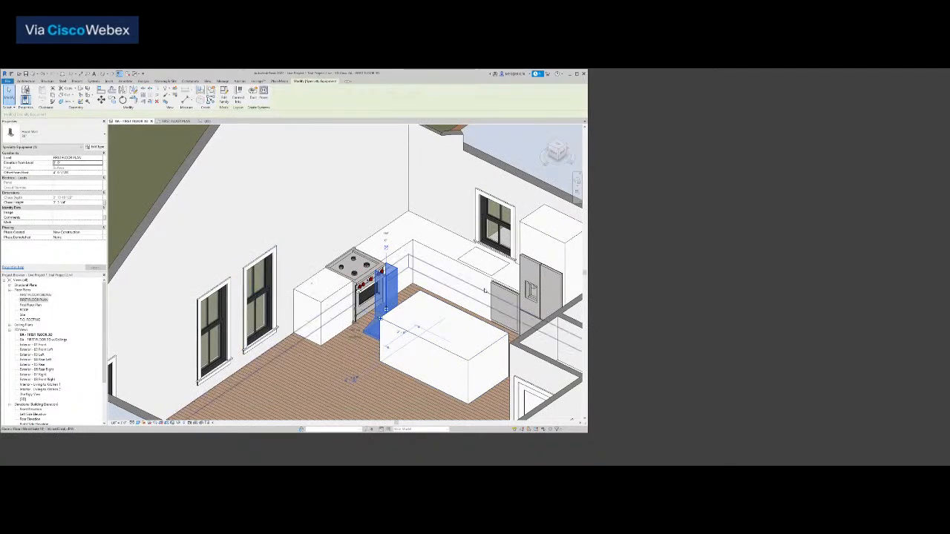
pyautogui.doubleClick(93, 164)
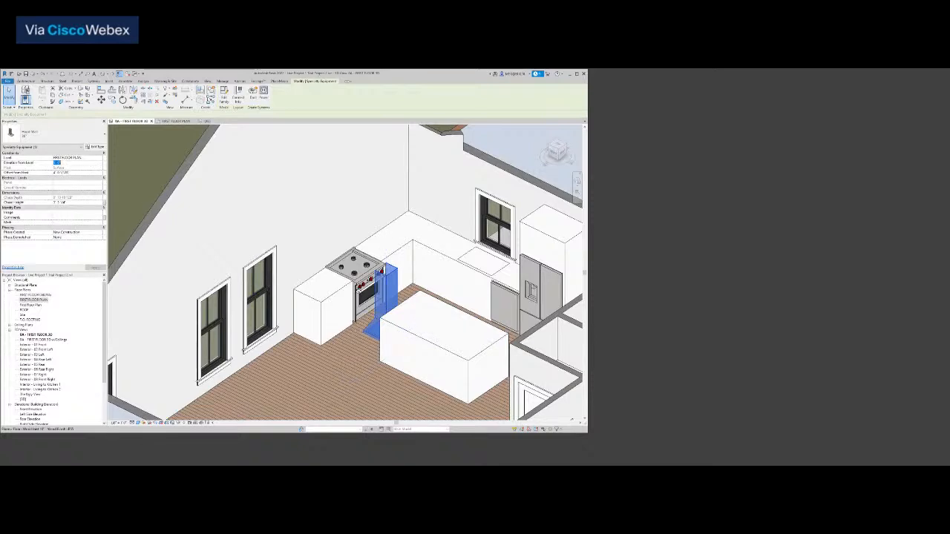
pyautogui.write('5 6')
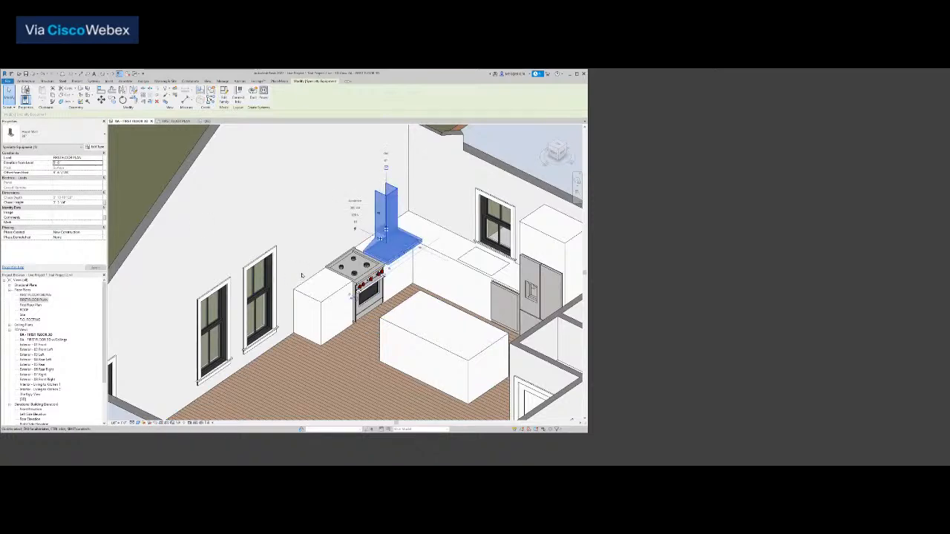
pyautogui.press('Escape')
# Align the back of the vent hood's chase with the kitchen wall behind the range.
pyautogui.press('a')
pyautogui.press('l')
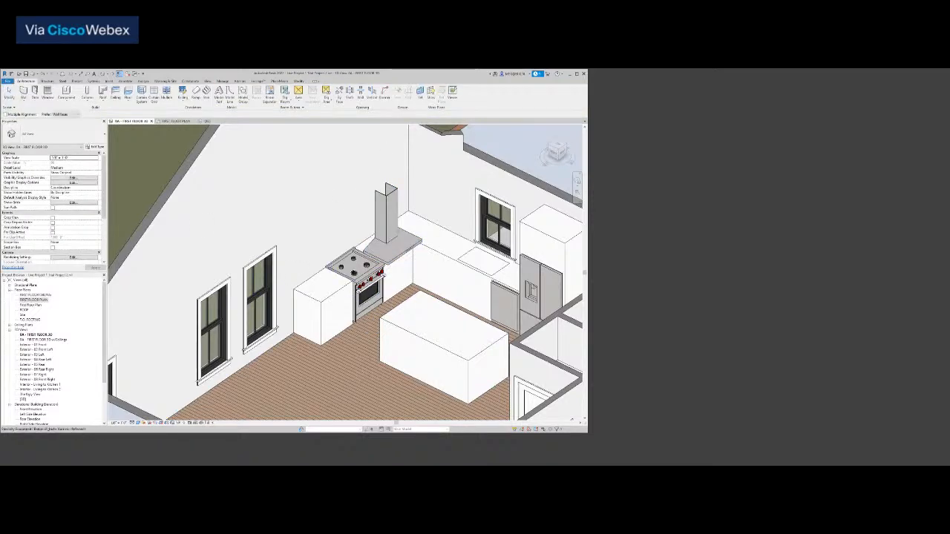
pyautogui.scroll(-1, 355, 268)
pyautogui.moveTo(356, 269); pyautogui.dragTo(353, 328, button='middle')
pyautogui.scroll(1, 353, 327)
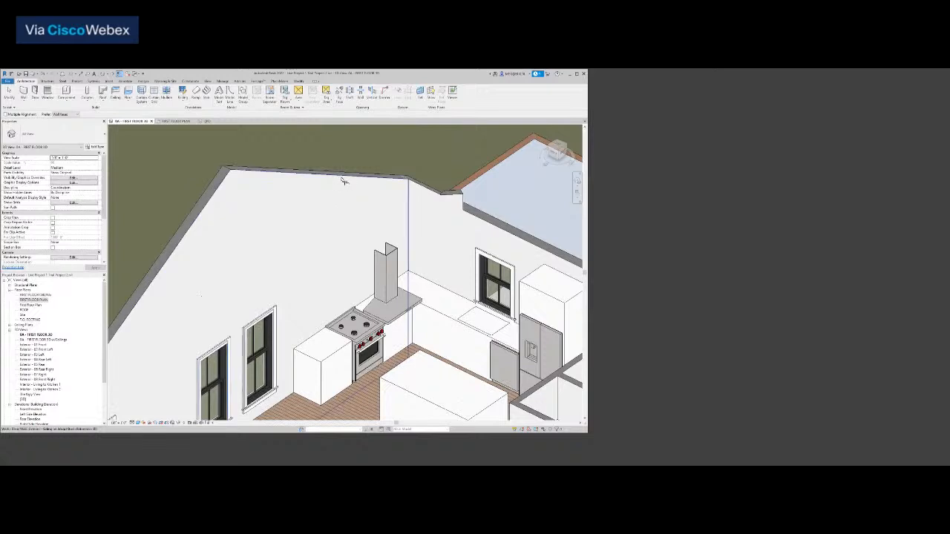
pyautogui.click(377, 269)
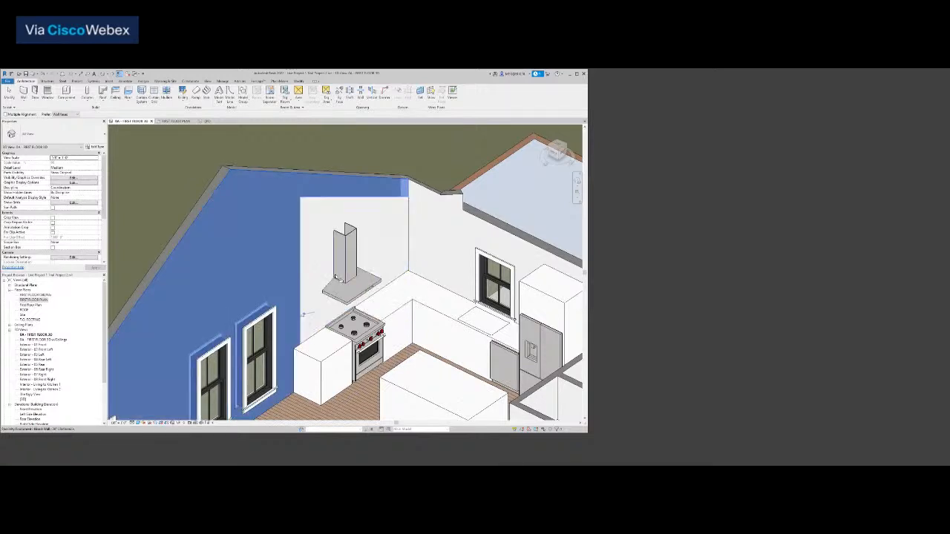
pyautogui.scroll(-1, 337, 276)
pyautogui.scroll(3, 337, 276)
pyautogui.press('Escape')
pyautogui.press('Escape')
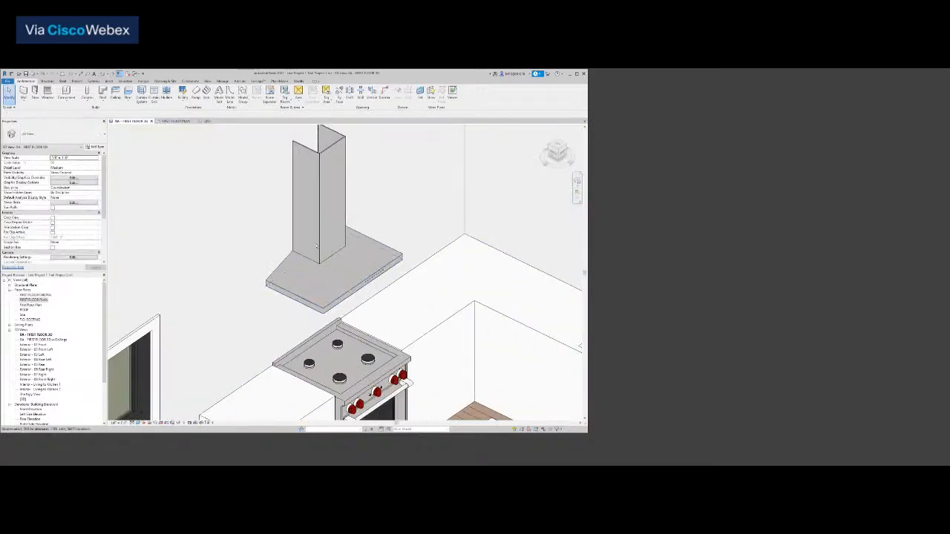
# Try a chase width of 0' 9" in the vent hood's type properties and look through its other type parameters.
pyautogui.click(317, 245)
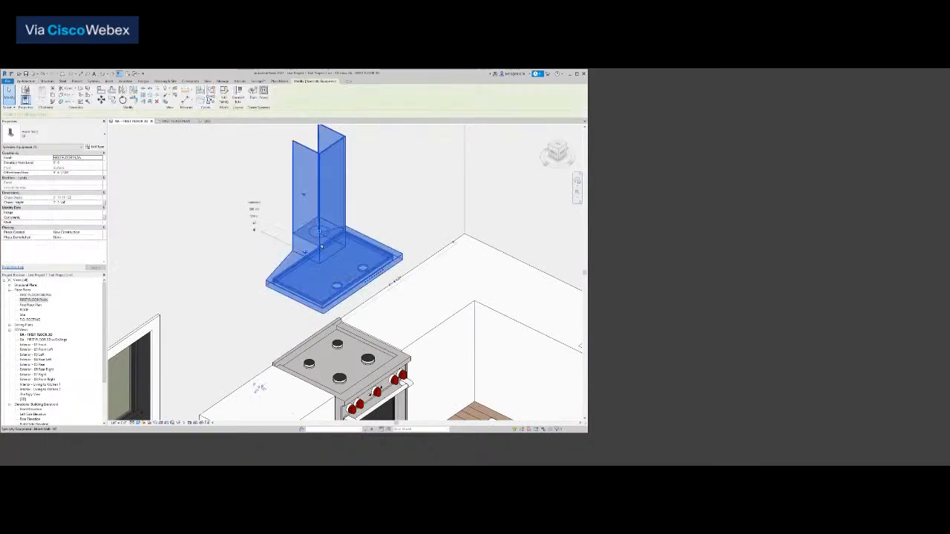
pyautogui.scroll(-2, 316, 245)
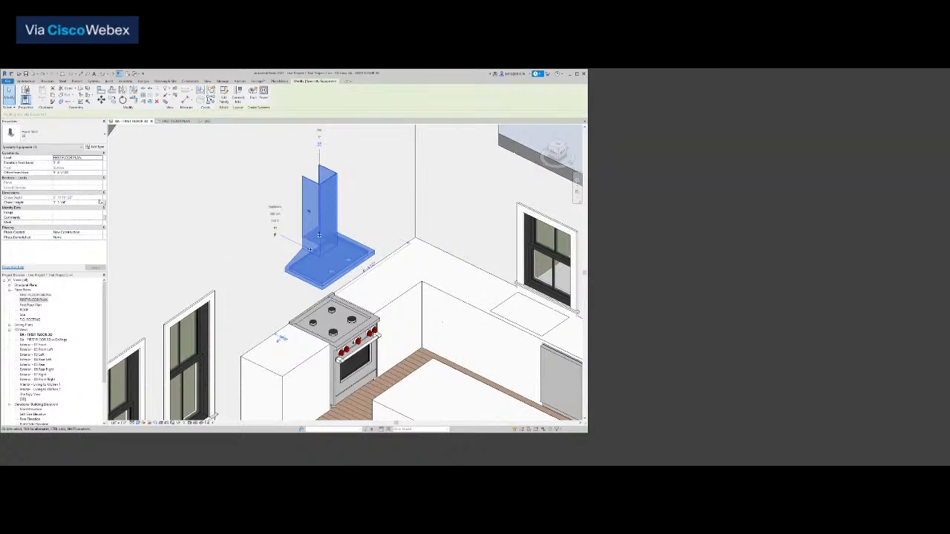
pyautogui.click(96, 147)
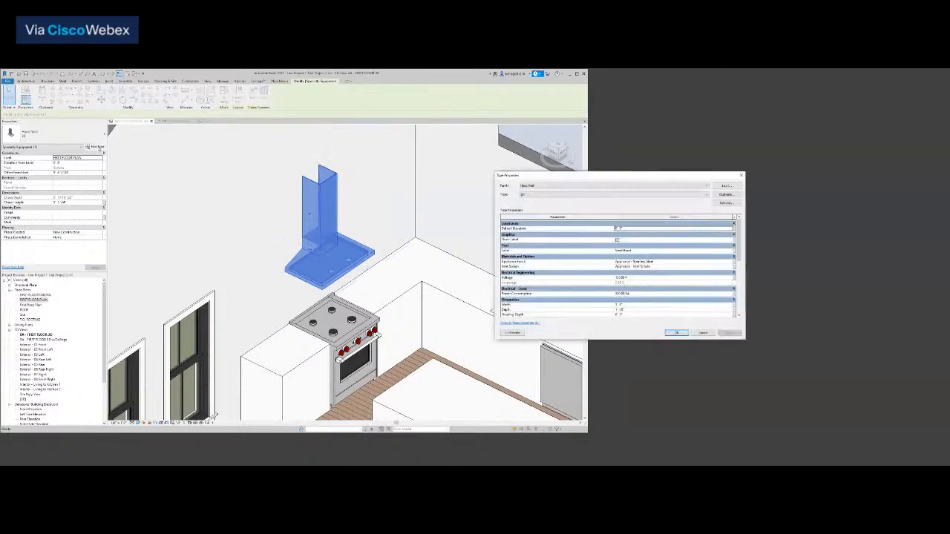
pyautogui.scroll(-2, 595, 293)
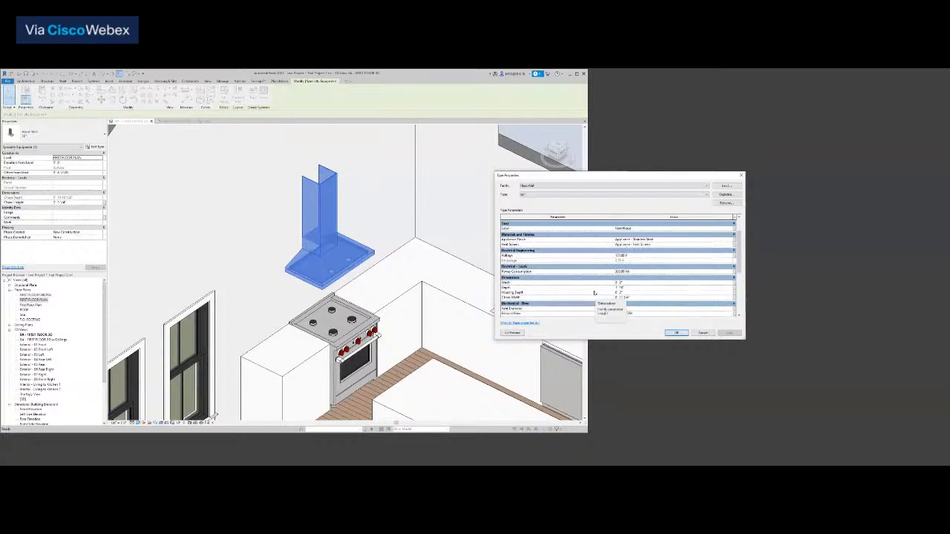
pyautogui.click(642, 300)
pyautogui.write('0 9')
pyautogui.press('Return')
pyautogui.click(730, 334)
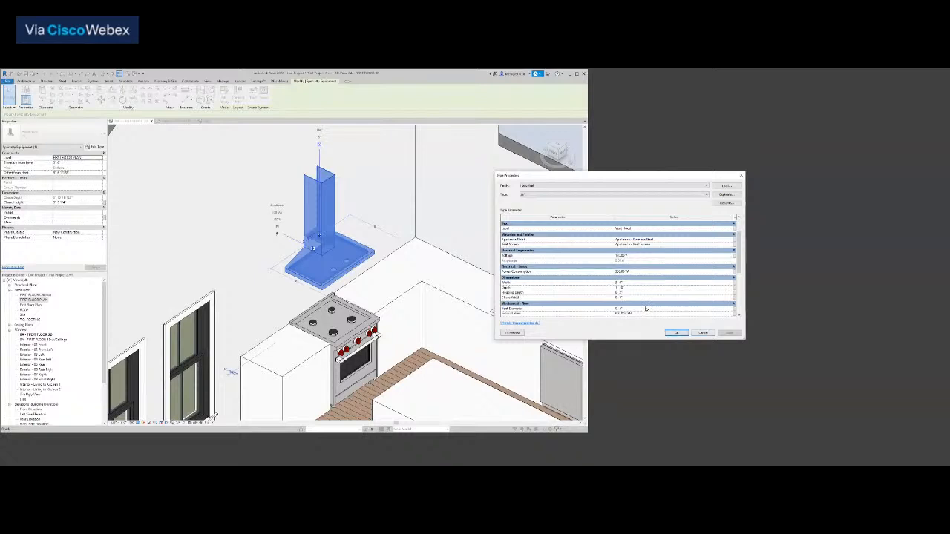
pyautogui.scroll(-5, 646, 306)
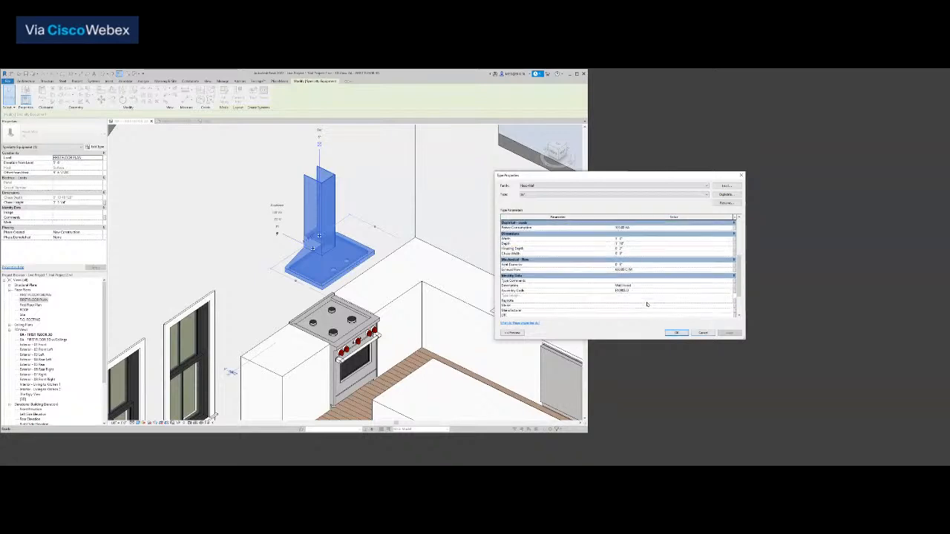
pyautogui.scroll(6, 646, 304)
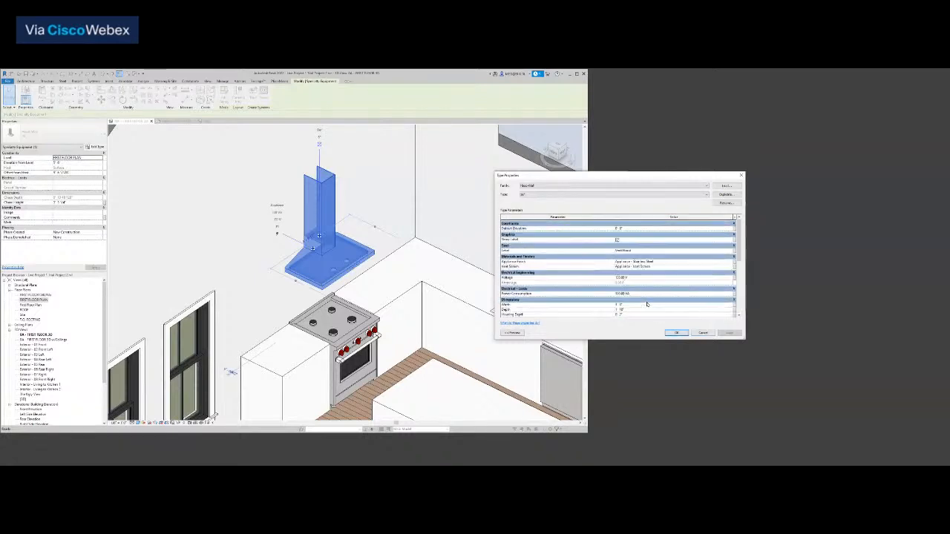
pyautogui.click(676, 332)
pyautogui.click(460, 321)
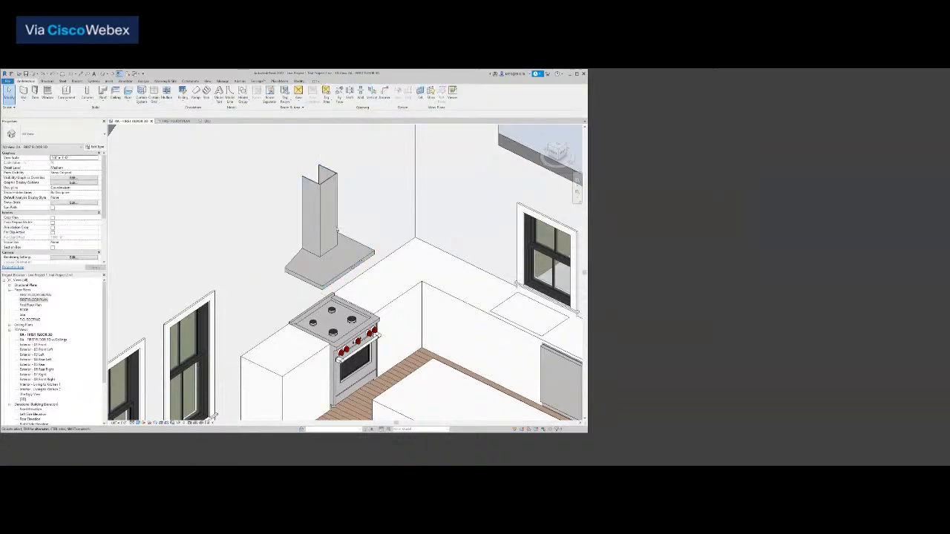
# Open the first floor 3D view with ceilings and examine where the vent hood's chase passes through the ceiling.
pyautogui.scroll(-3, 337, 231)
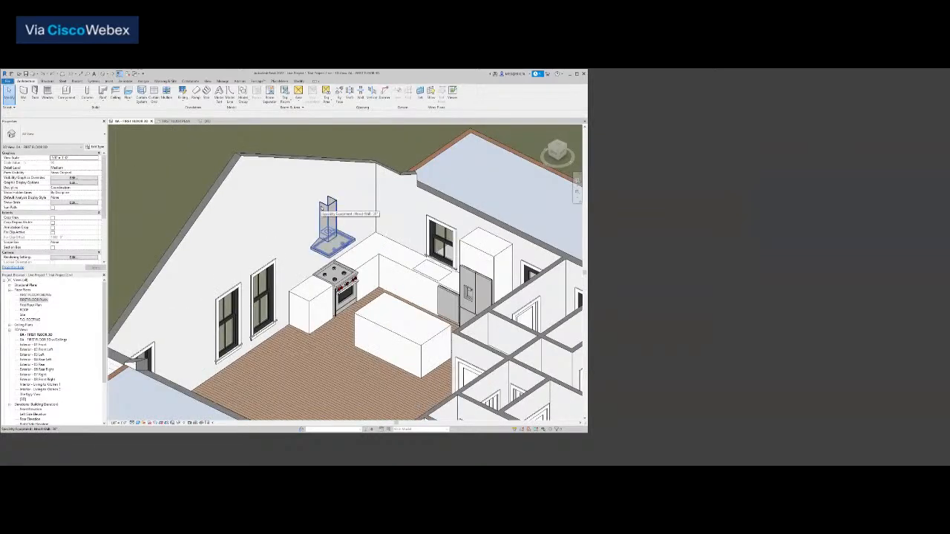
pyautogui.doubleClick(46, 340)
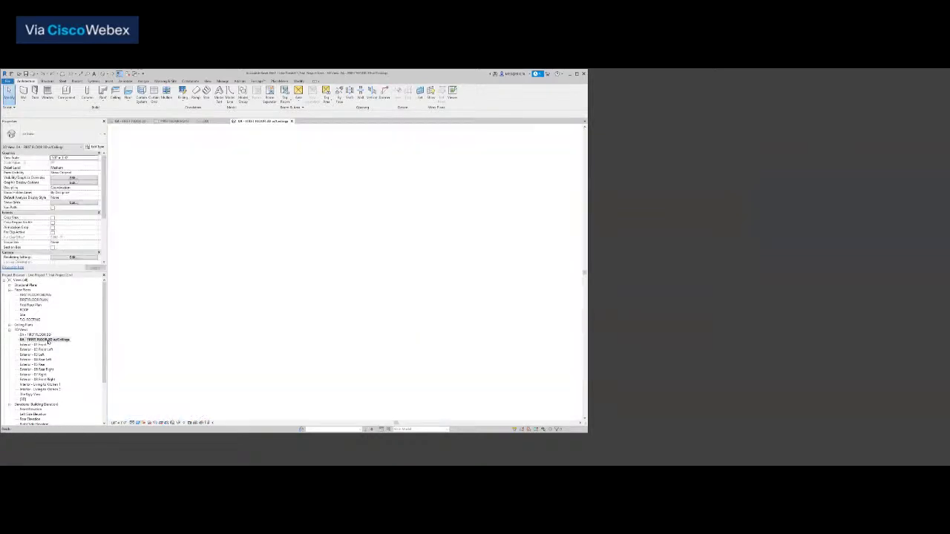
pyautogui.scroll(8, 347, 265)
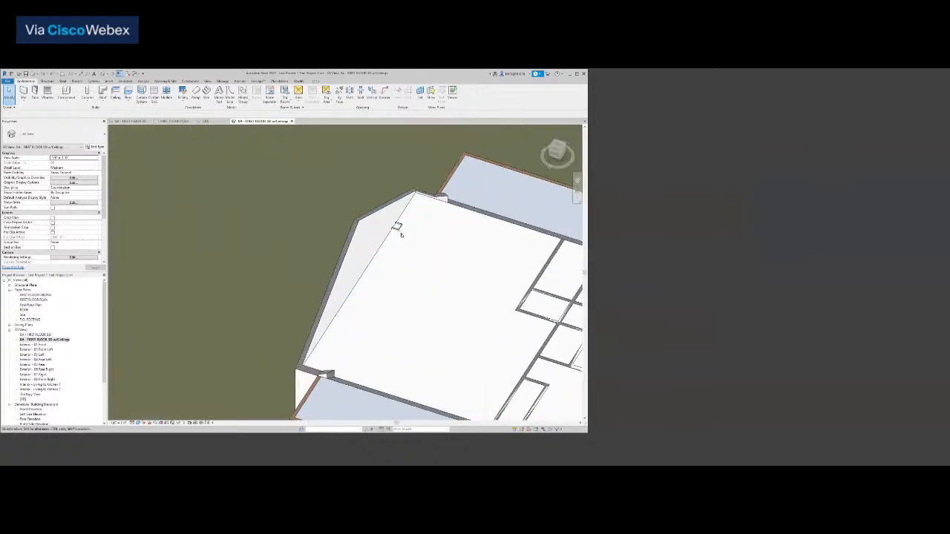
pyautogui.scroll(2, 398, 222)
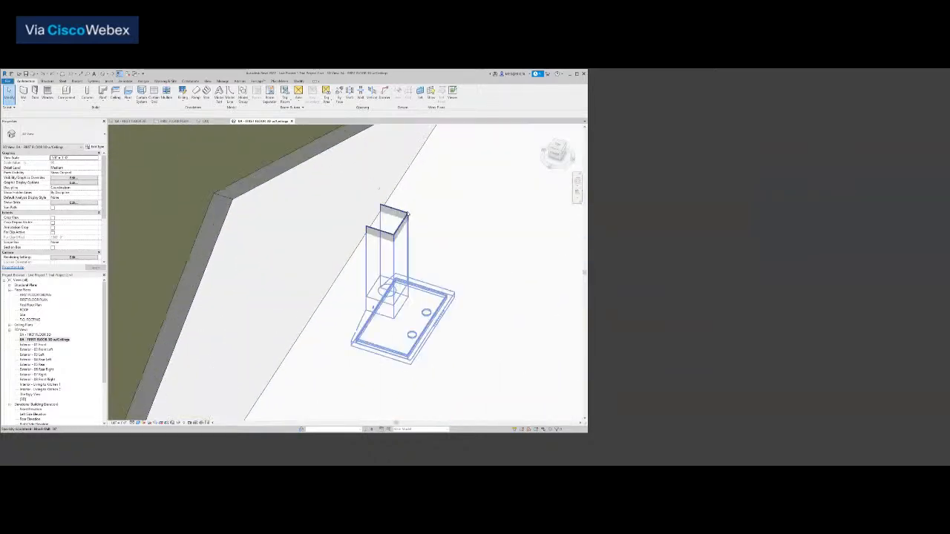
# Try lowering the vent hood's elevation from level to bring the top of its chase flush with the ceiling.
pyautogui.click(394, 223)
pyautogui.click(83, 162)
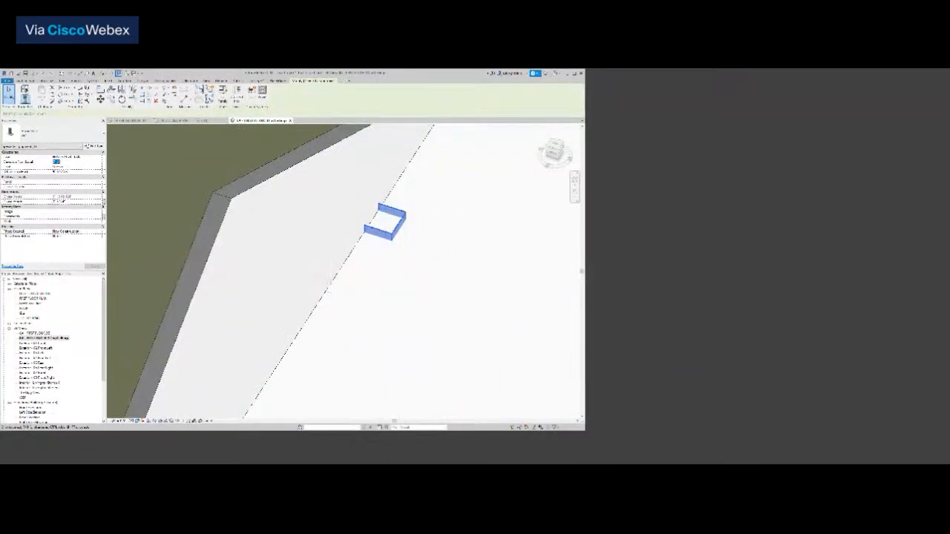
pyautogui.write('0')
pyautogui.press('Return')
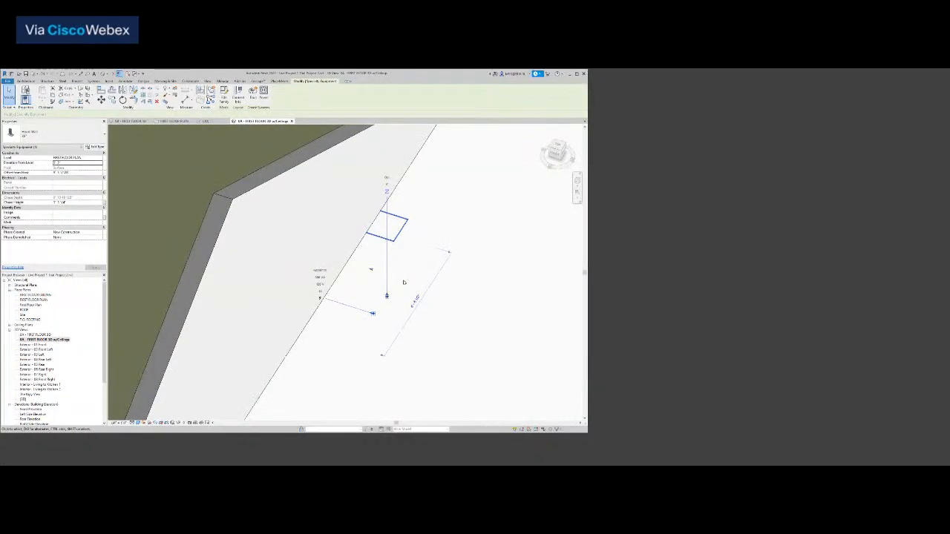
pyautogui.press('Escape')
pyautogui.keyDown('shift'); pyautogui.moveTo(404, 283); pyautogui.dragTo(369, 306, button='middle'); pyautogui.keyUp('shift')
pyautogui.scroll(6, 374, 256)
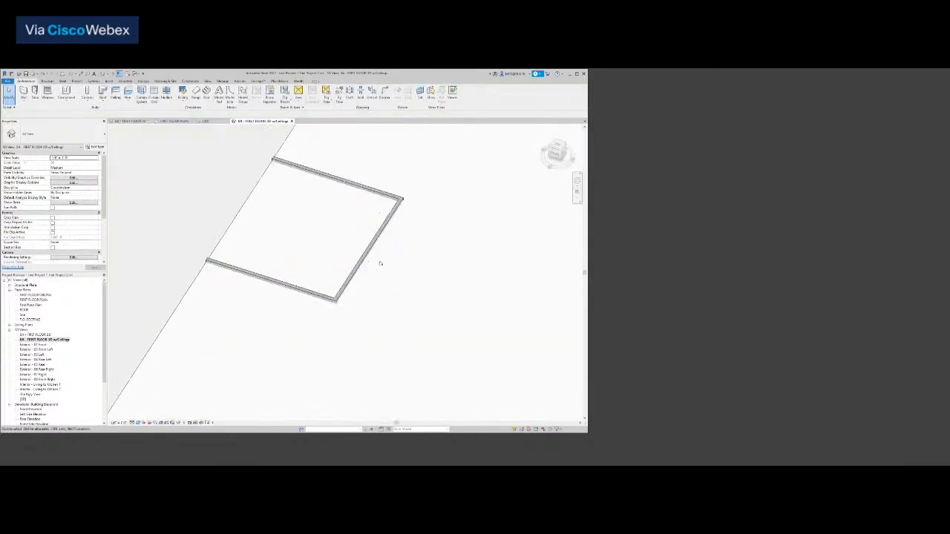
# Look through the vent hood's type parameters for one that controls how the chase meets the ceiling.
pyautogui.click(349, 253)
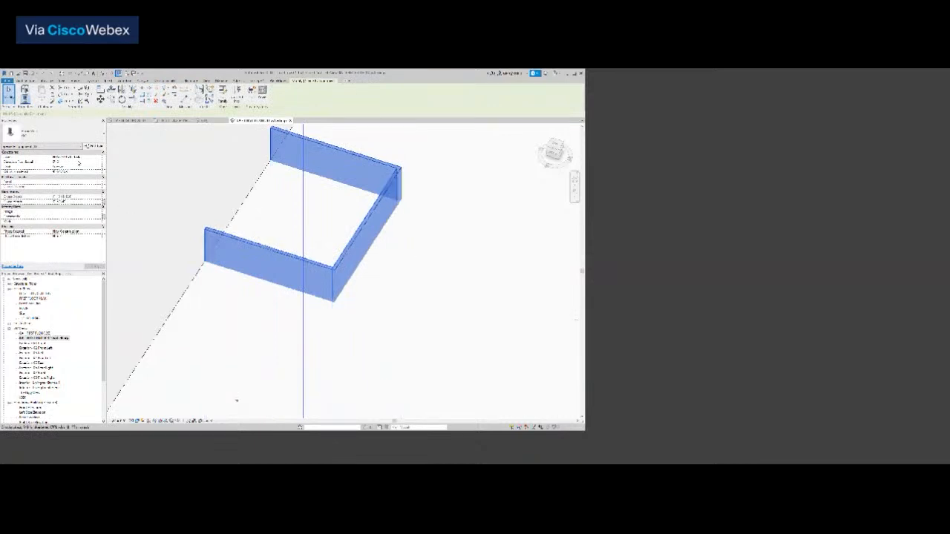
pyautogui.click(94, 146)
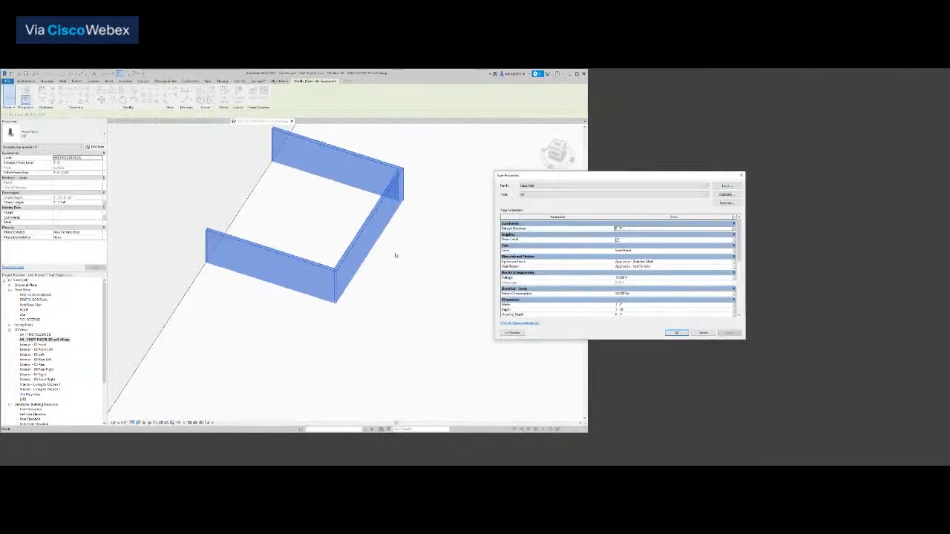
pyautogui.scroll(-3, 671, 289)
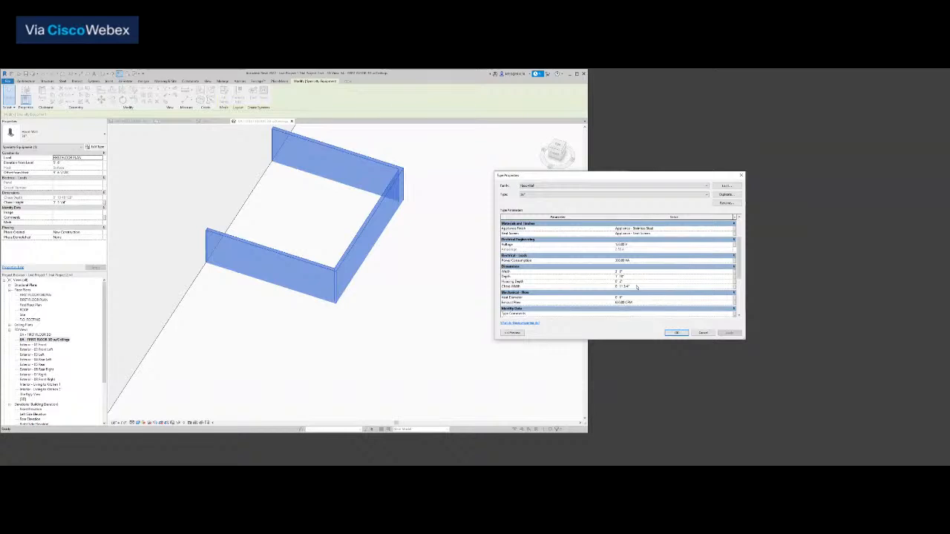
pyautogui.scroll(-4, 654, 282)
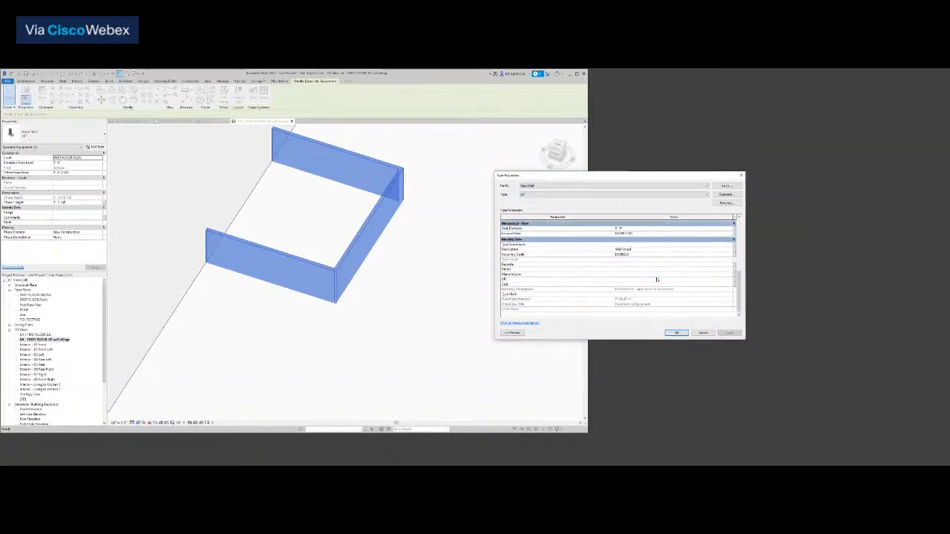
pyautogui.scroll(8, 657, 279)
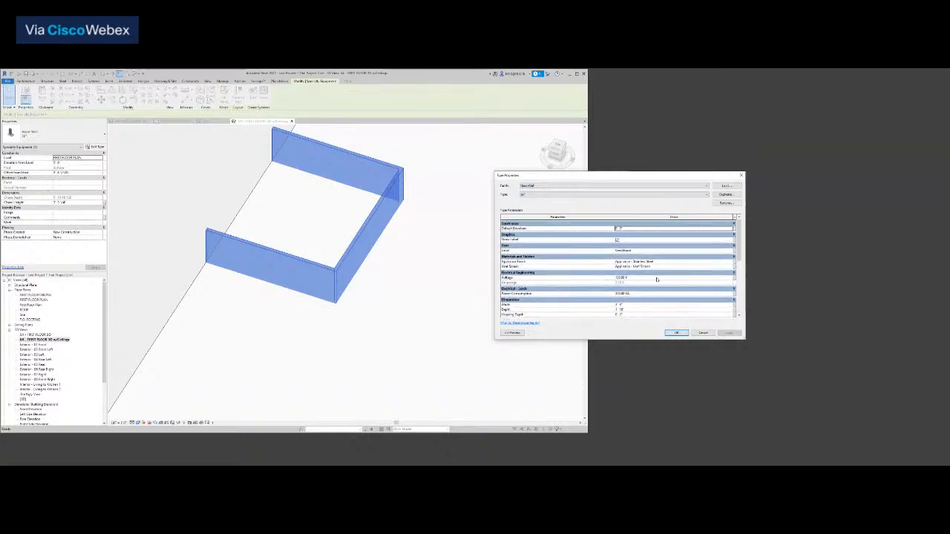
pyautogui.scroll(-3, 656, 280)
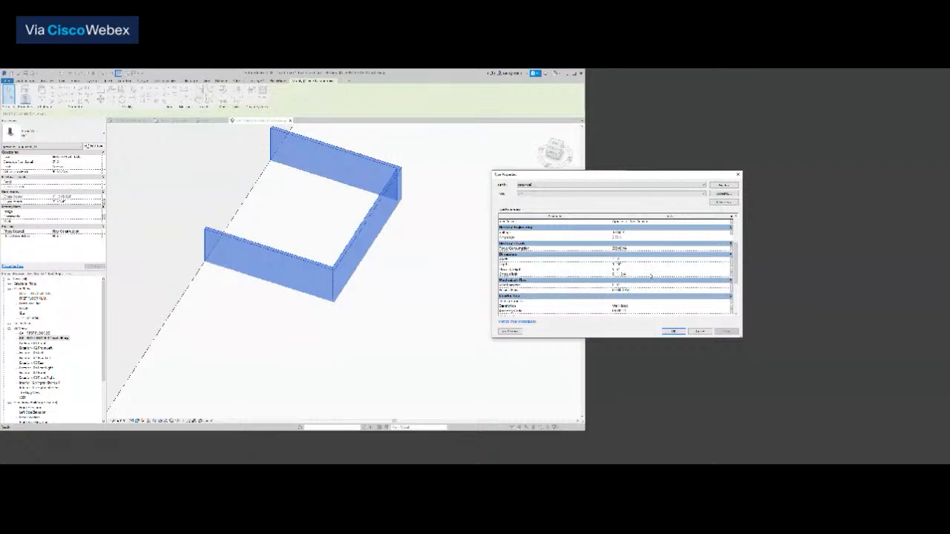
pyautogui.scroll(-3, 645, 279)
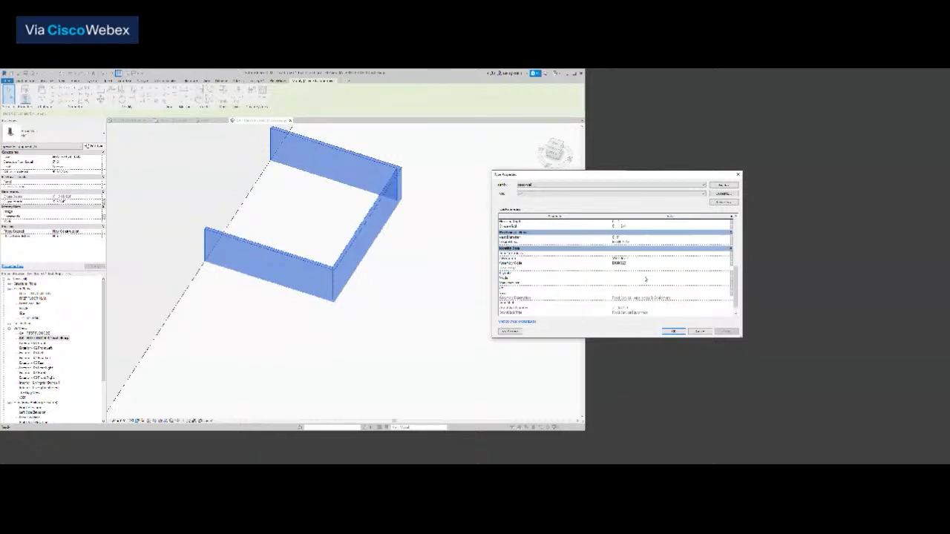
pyautogui.click(673, 331)
pyautogui.press('a')
pyautogui.press('l')
pyautogui.scroll(-3, 418, 298)
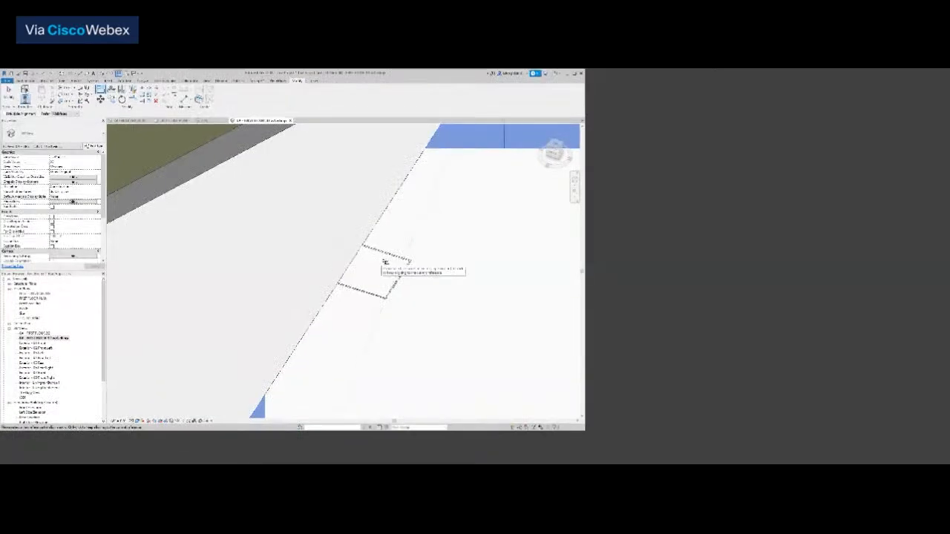
pyautogui.press('Escape')
pyautogui.press('Escape')
pyautogui.click(386, 259)
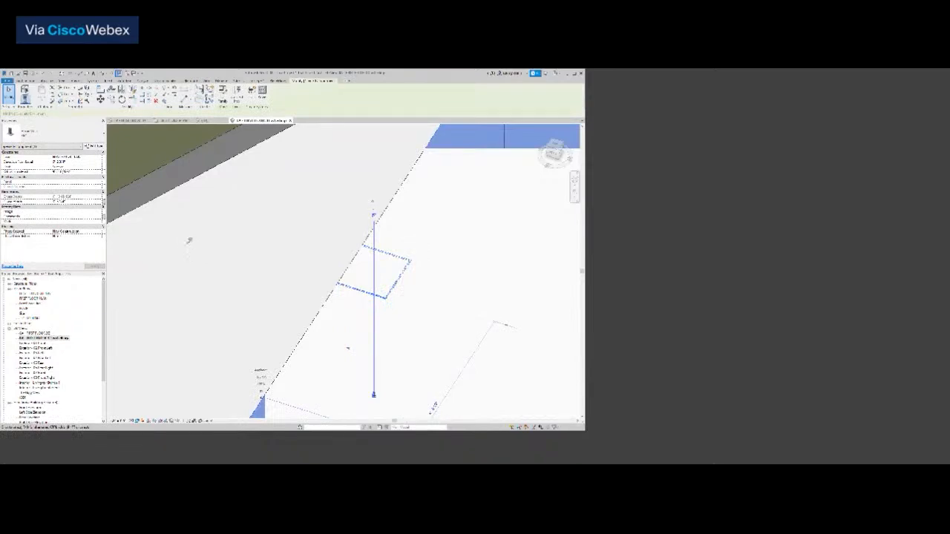
pyautogui.press('Escape')
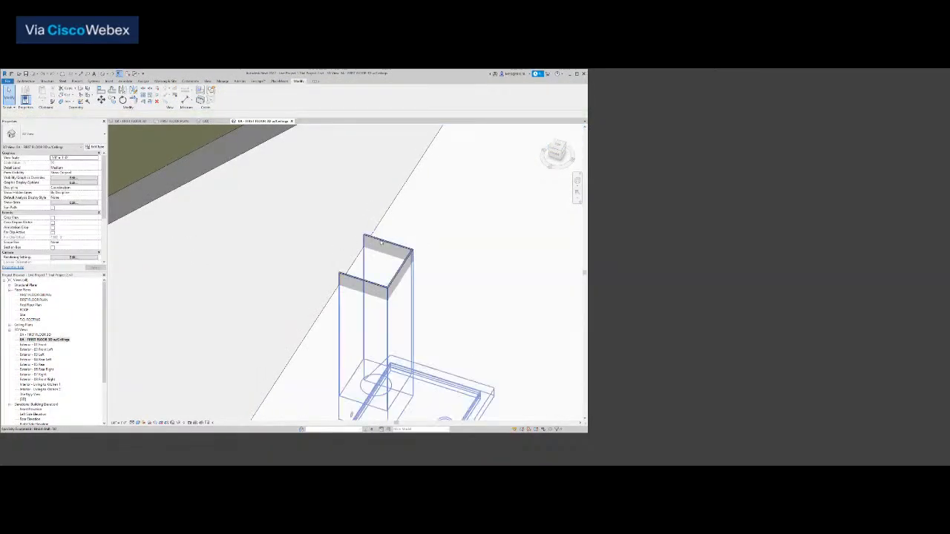
# Open the vent hood family, check its front elevation and family type parameters for the chase, and load it back into the project.
pyautogui.click(349, 335)
pyautogui.click(223, 99)
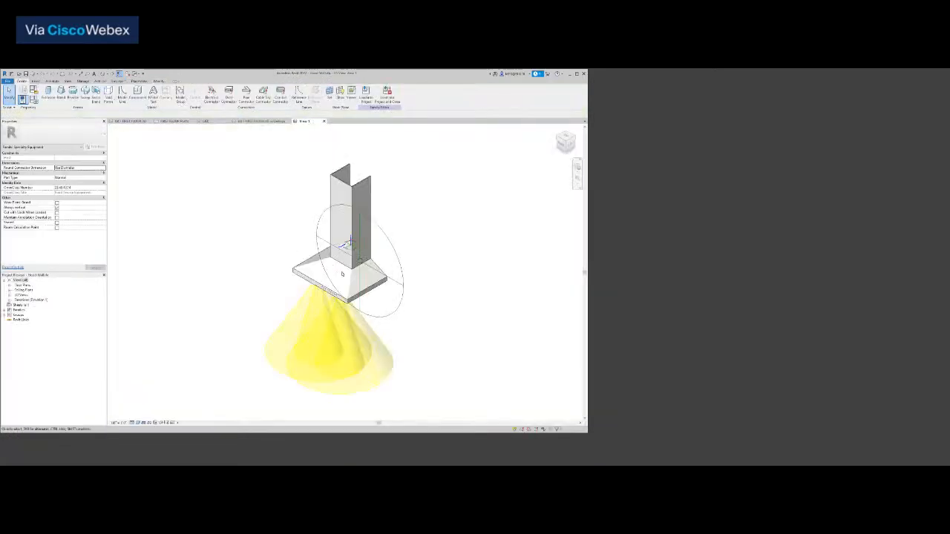
pyautogui.click(10, 300)
pyautogui.doubleClick(23, 309)
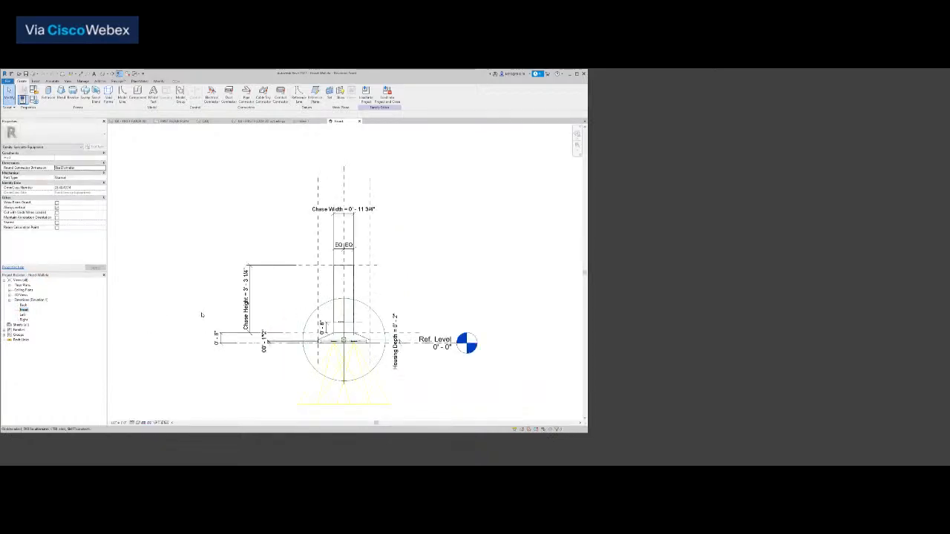
pyautogui.click(33, 99)
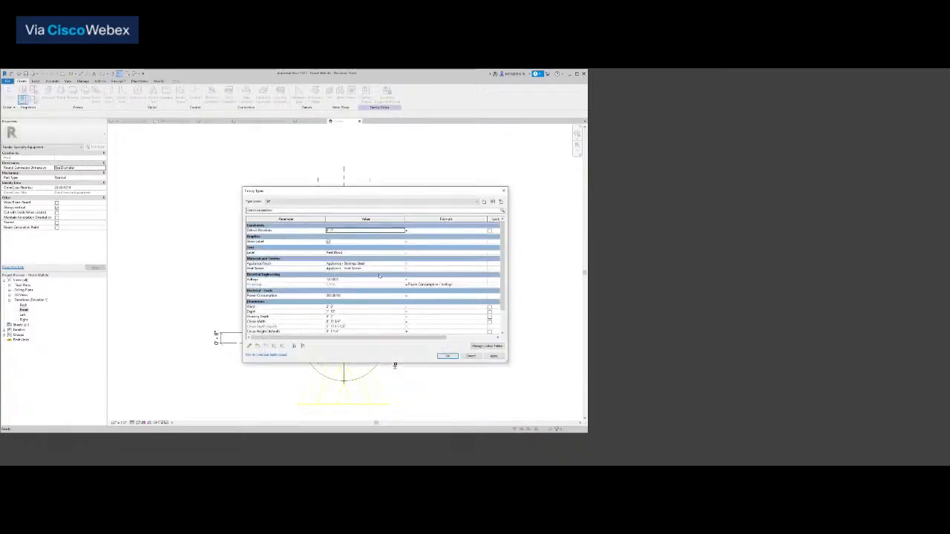
pyautogui.scroll(-2, 380, 285)
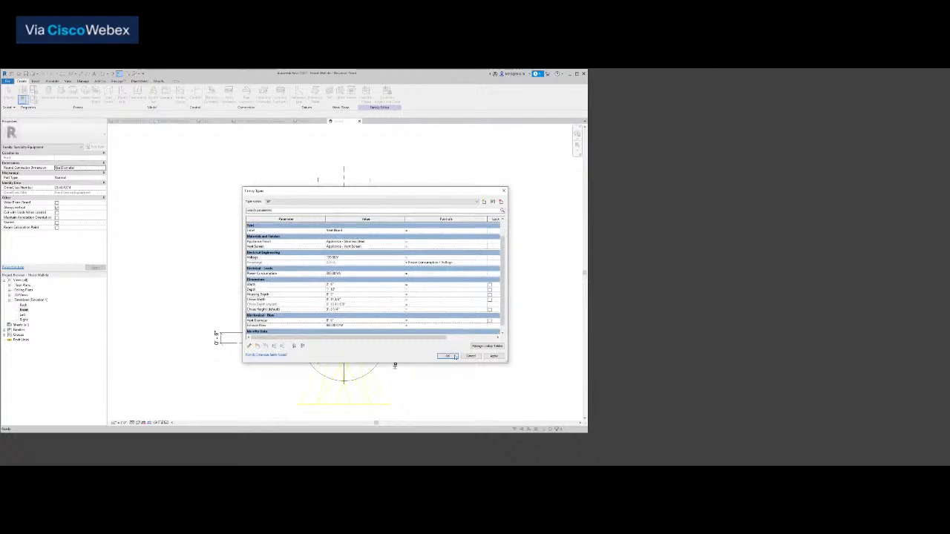
pyautogui.click(471, 357)
pyautogui.click(387, 97)
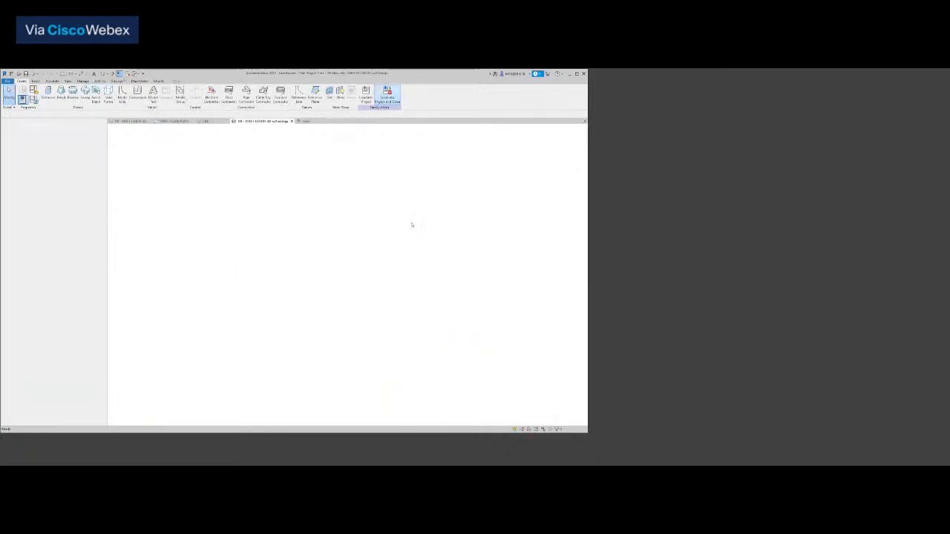
# Recheck the vent hood's type dimensions and identity data in the project without changing them.
pyautogui.click(396, 246)
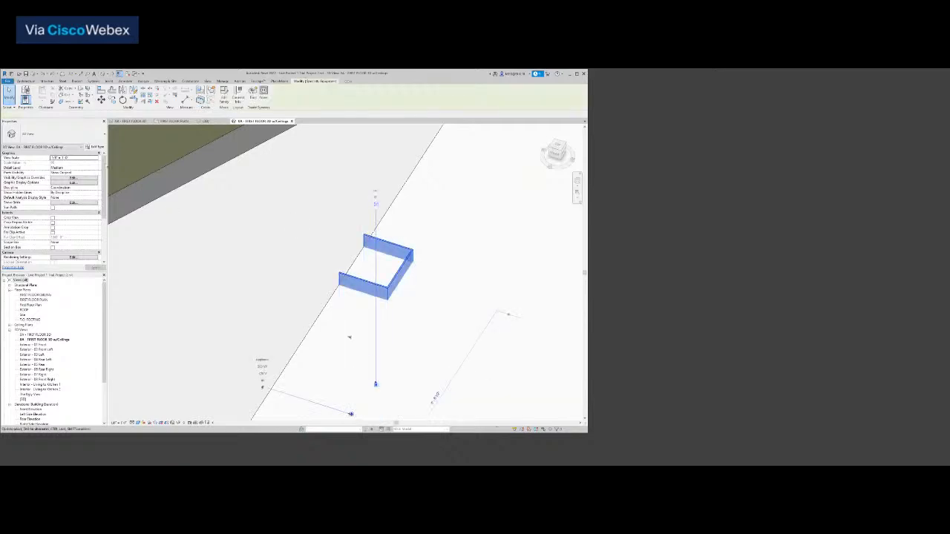
pyautogui.click(95, 147)
pyautogui.scroll(-1, 594, 259)
pyautogui.scroll(3, 581, 286)
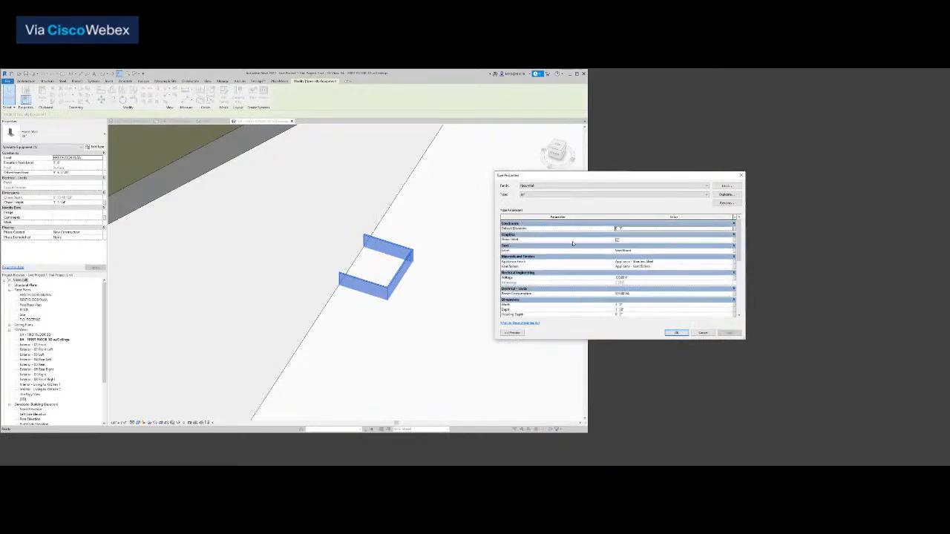
pyautogui.scroll(-2, 577, 264)
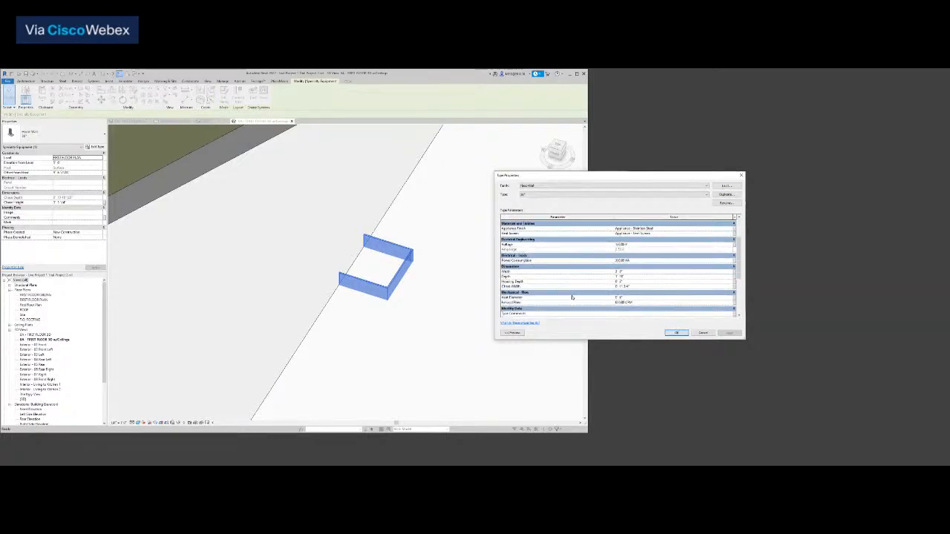
pyautogui.scroll(-3, 573, 298)
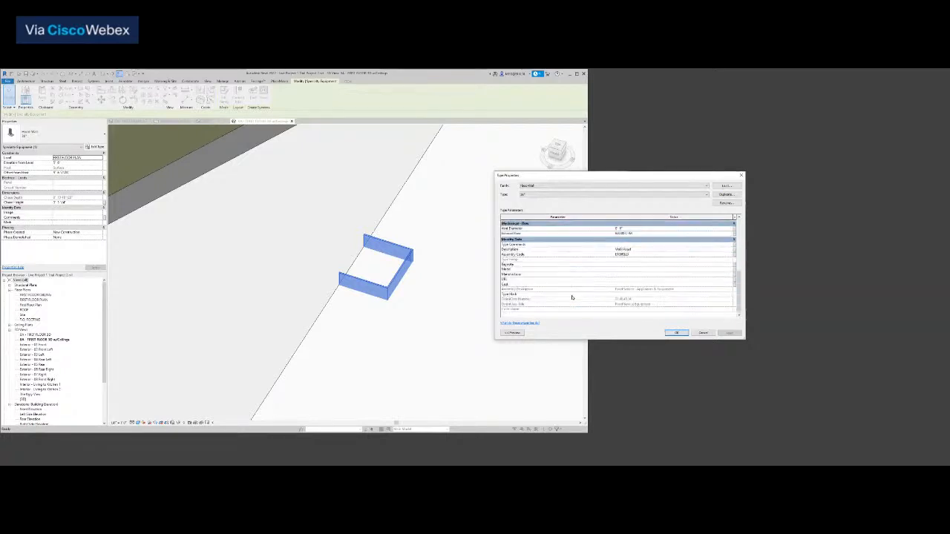
pyautogui.click(702, 333)
pyautogui.click(412, 312)
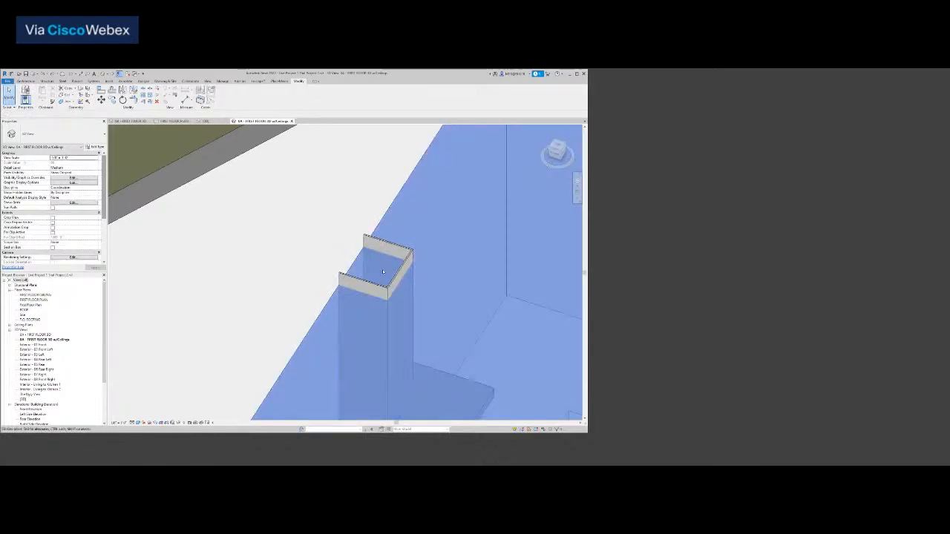
# Open the Interior - Living to Kitchen 1 view and examine how the vent hood's chase meets the ceiling.
pyautogui.scroll(-2, 324, 273)
pyautogui.scroll(4, 374, 314)
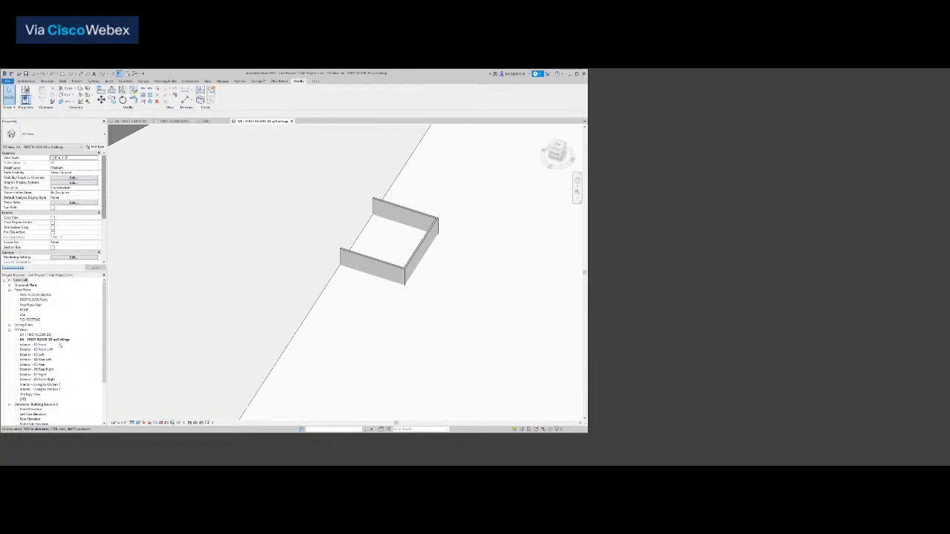
pyautogui.scroll(-2, 60, 345)
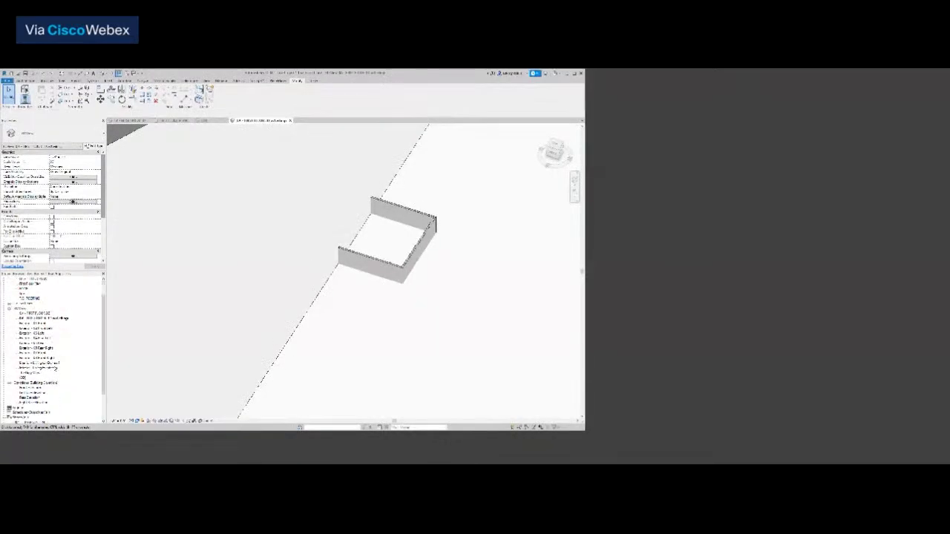
pyautogui.doubleClick(49, 363)
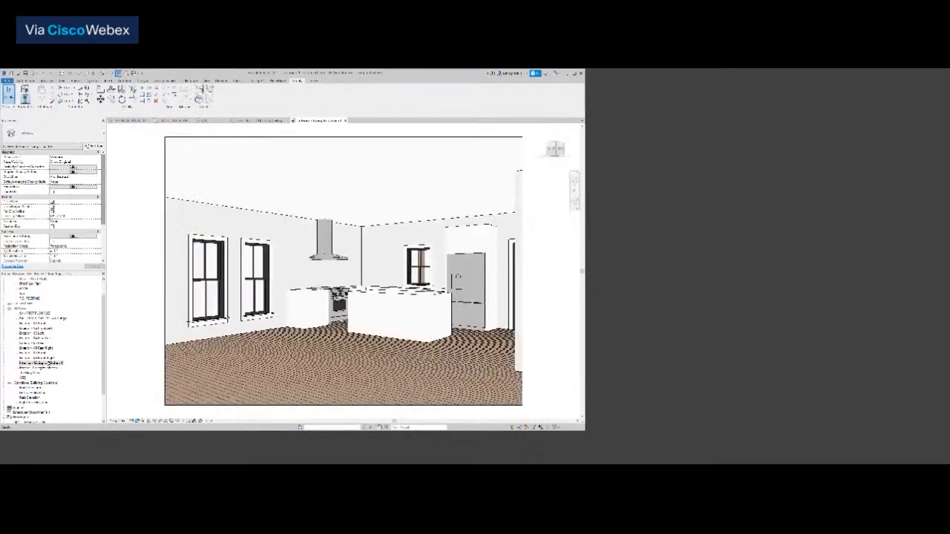
pyautogui.scroll(6, 327, 230)
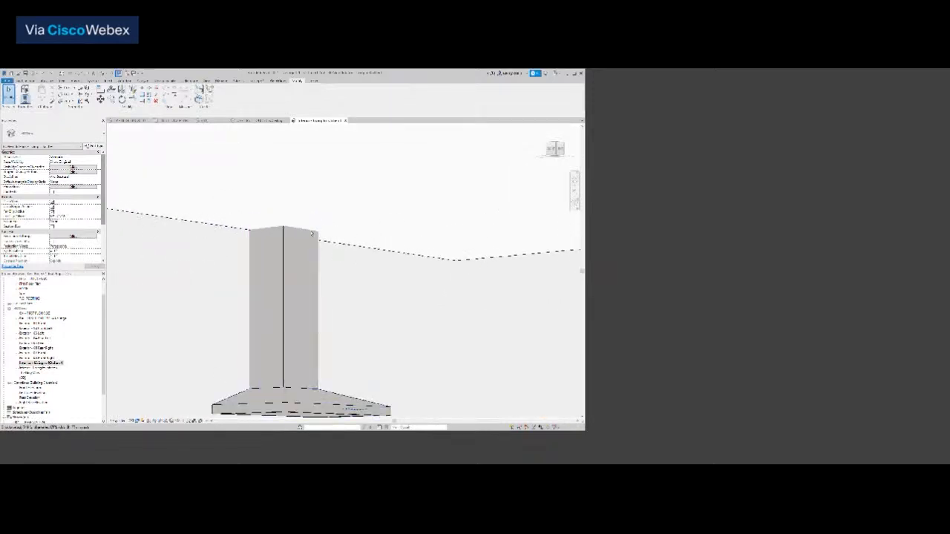
pyautogui.scroll(-4, 297, 231)
pyautogui.click(288, 259)
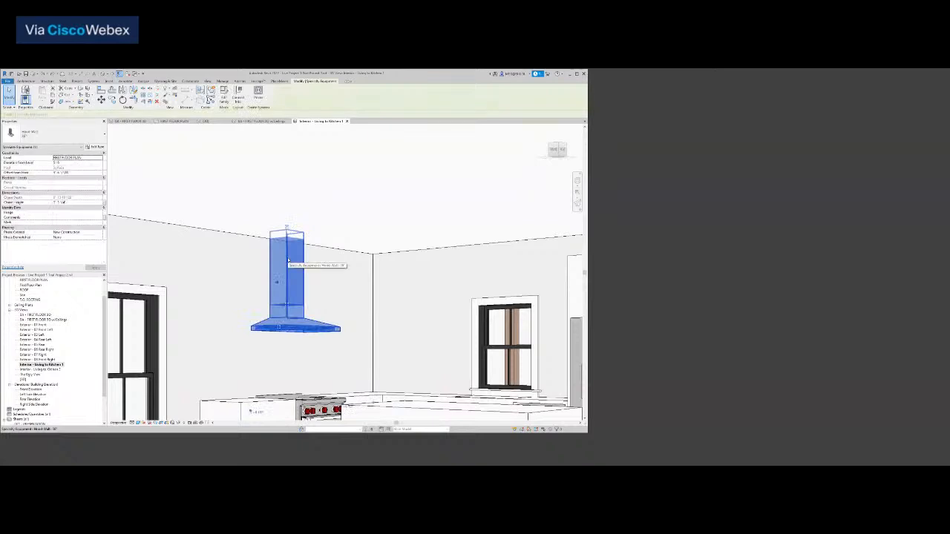
pyautogui.press('Escape')
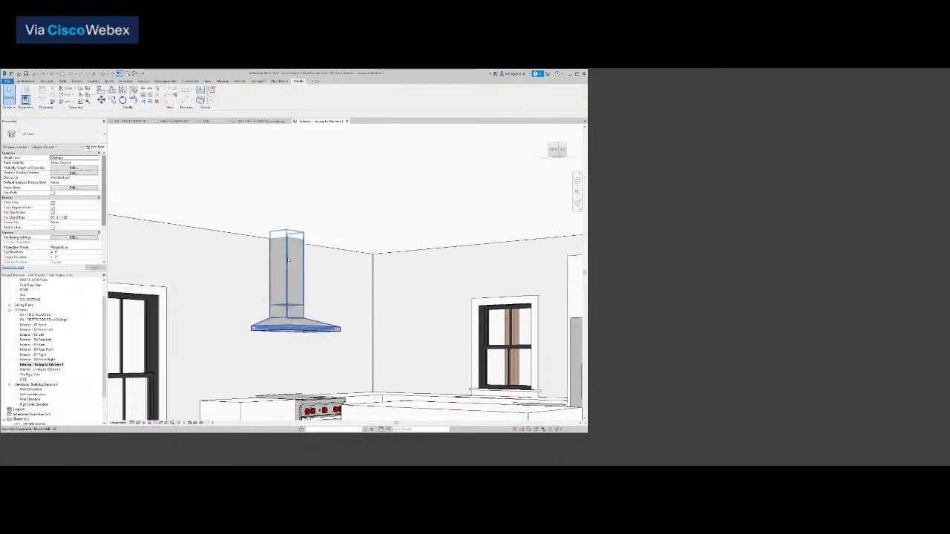
pyautogui.press('z')
pyautogui.press('e')
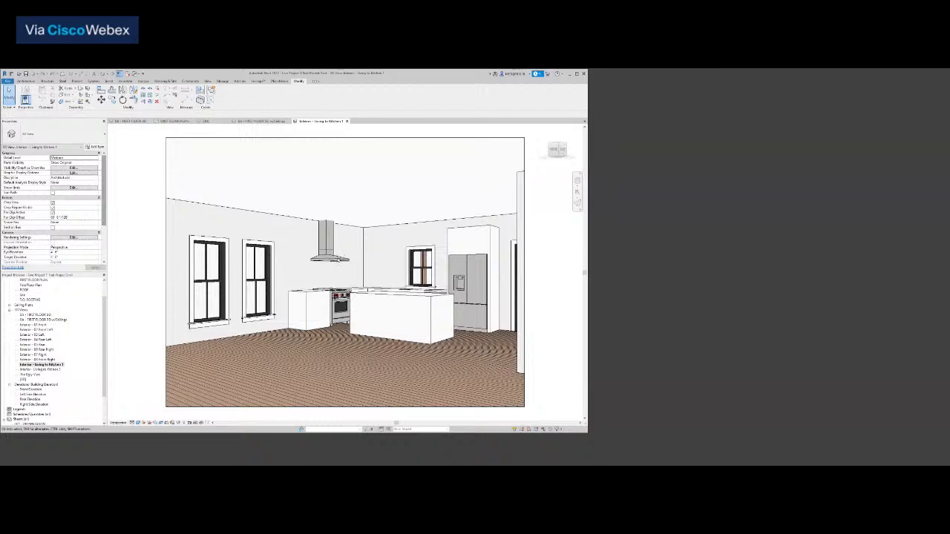
# Try a value of 9' 6" for the vent hood's offset from host.
pyautogui.click(336, 259)
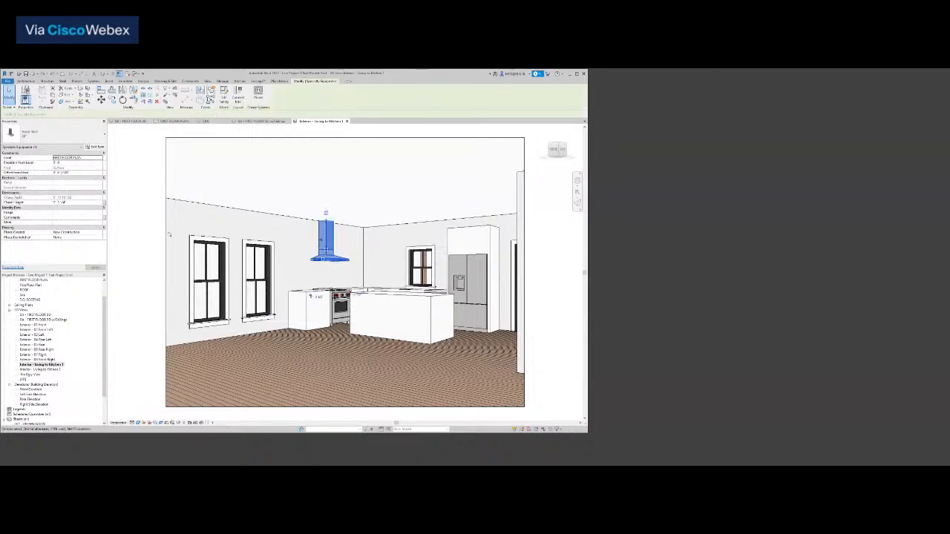
pyautogui.moveTo(93, 173); pyautogui.dragTo(52, 173)
pyautogui.write('9\' 6"')
pyautogui.click(286, 306)
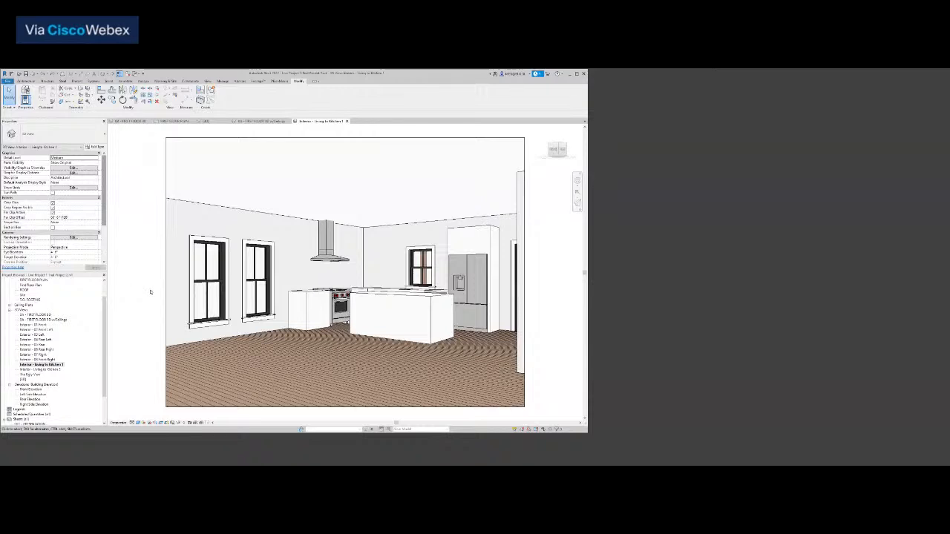
# In the first floor plan, move the range-wall window nearest the range to 12' 3" from the sink wall.
pyautogui.click(176, 121)
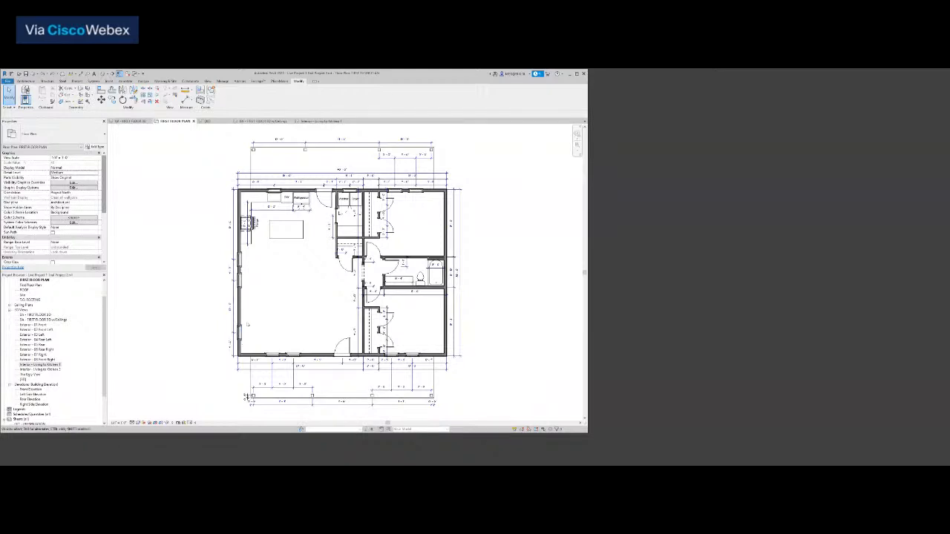
pyautogui.scroll(3, 239, 271)
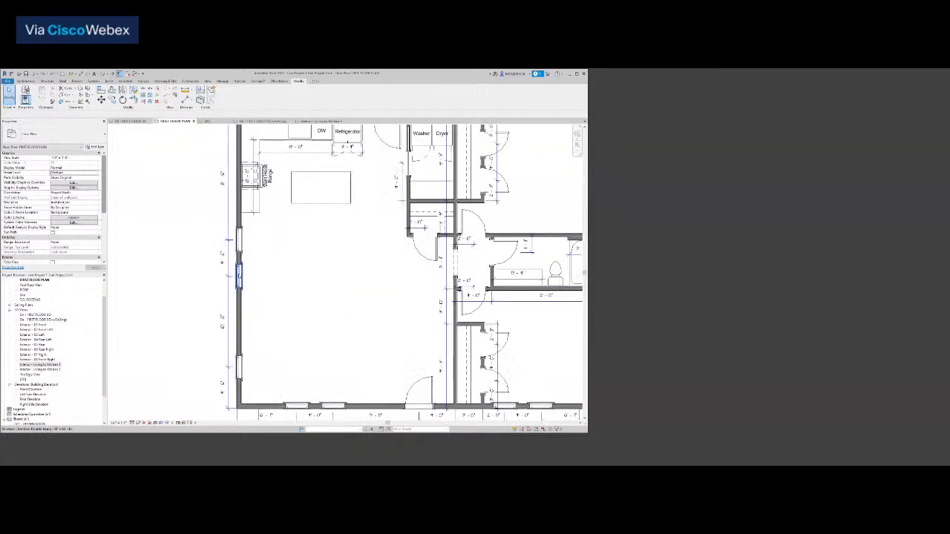
pyautogui.click(239, 243)
pyautogui.scroll(-4, 236, 252)
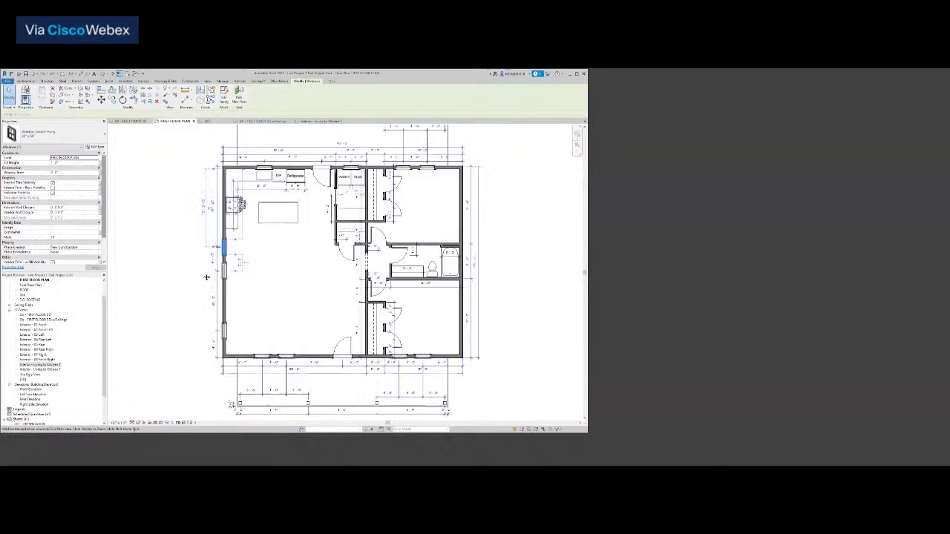
pyautogui.scroll(3, 234, 263)
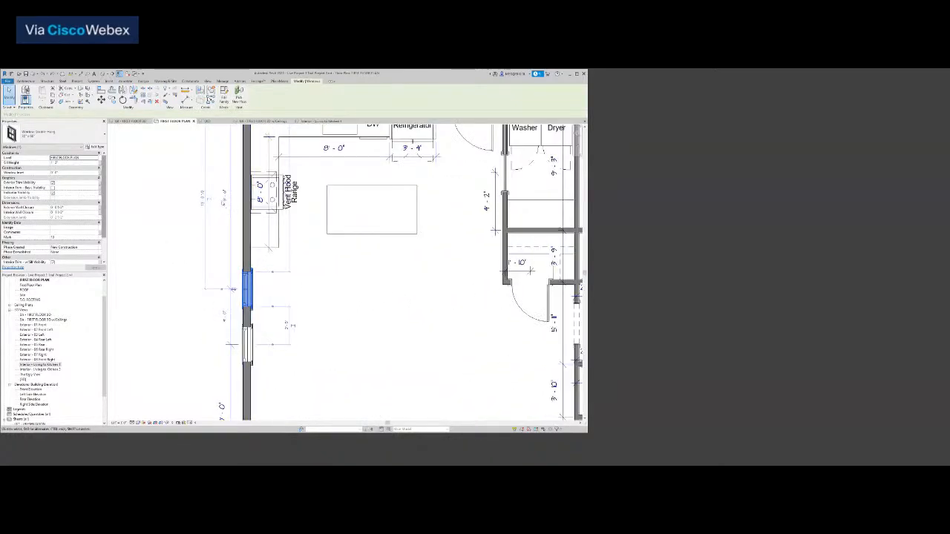
pyautogui.write('12')
pyautogui.press('Return')
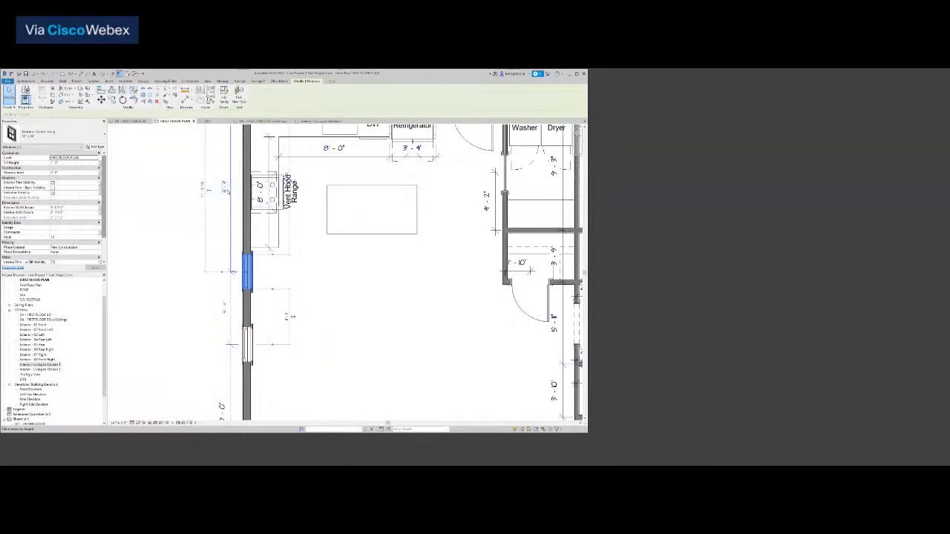
# Set the spacing between the range-wall window nearest the range and the second window to 3' 6".
pyautogui.click(247, 344)
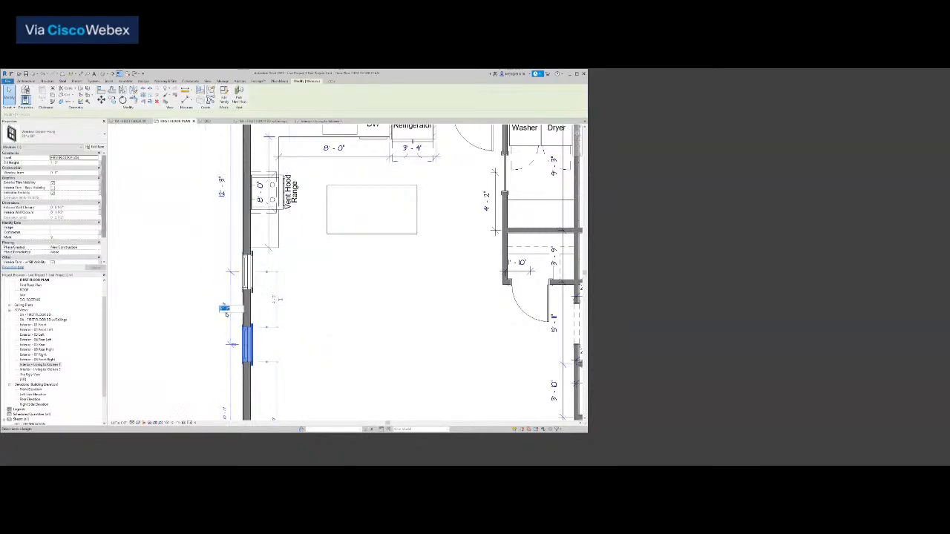
pyautogui.write('4')
pyautogui.press('Return')
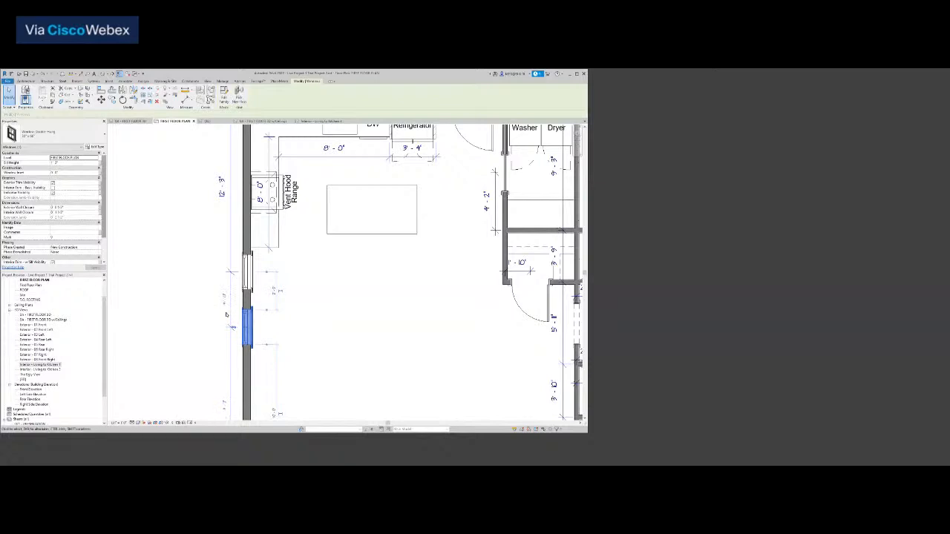
pyautogui.click(226, 303)
pyautogui.write('3 6')
pyautogui.press('Return')
# Move the third range-wall window up to the second one, spaced 3' 6" apart.
pyautogui.scroll(-1, 312, 346)
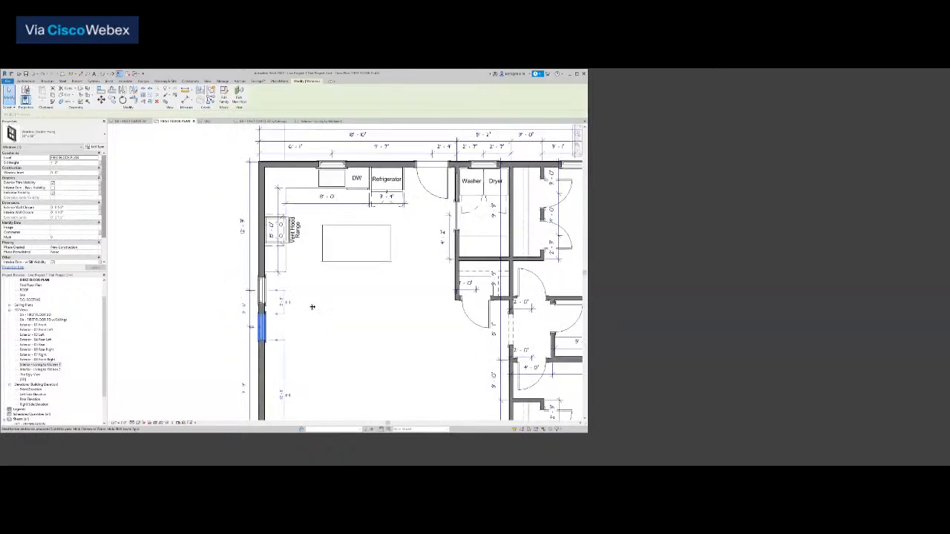
pyautogui.moveTo(312, 331); pyautogui.dragTo(311, 281, button='middle')
pyautogui.click(263, 396)
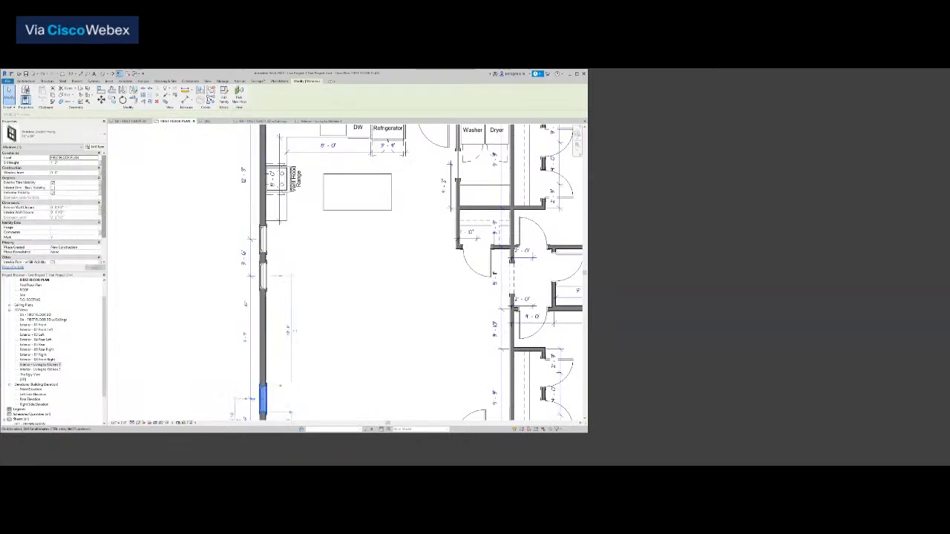
pyautogui.write('3 6')
pyautogui.press('Return')
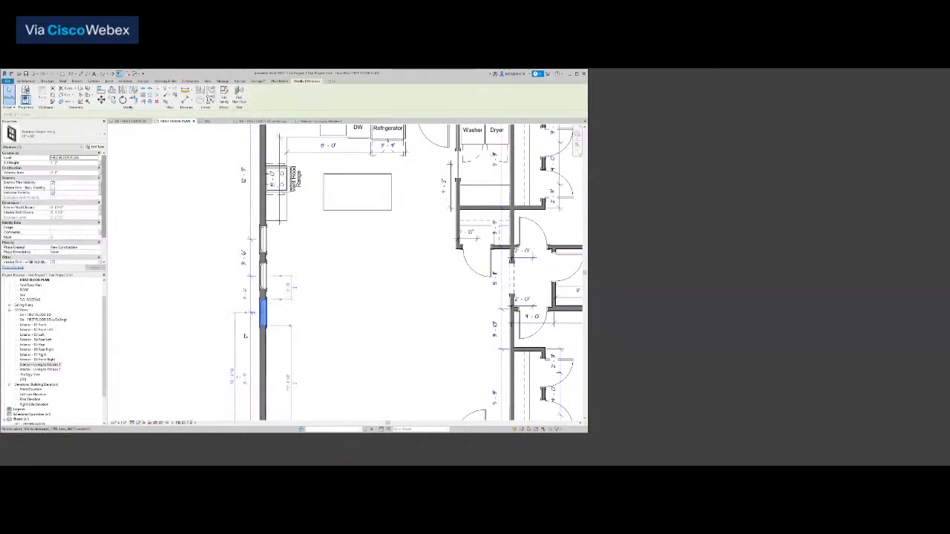
# Tighten the spacing between the first and middle range-wall windows to 3' 3".
pyautogui.click(342, 303)
pyautogui.scroll(-4, 342, 302)
pyautogui.scroll(1, 313, 281)
pyautogui.scroll(3, 301, 281)
pyautogui.click(284, 285)
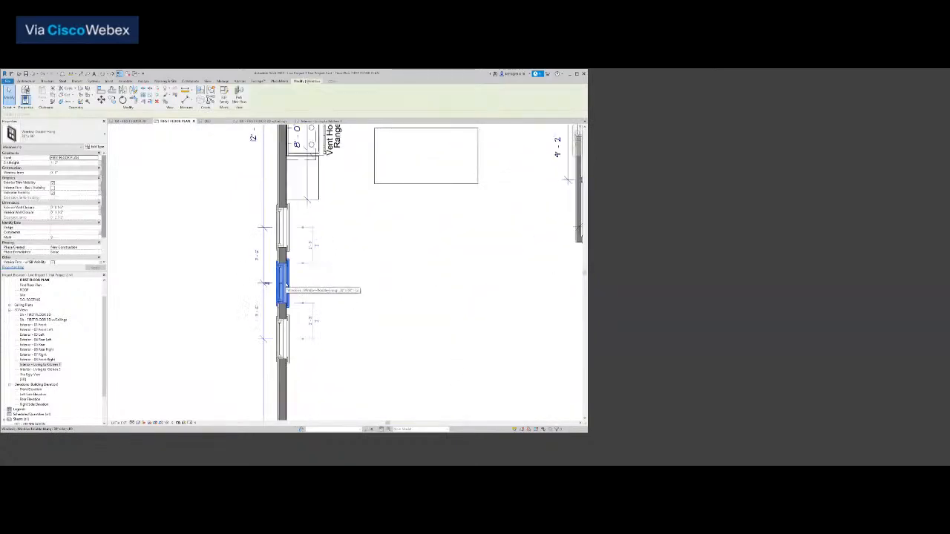
pyautogui.click(256, 256)
pyautogui.write('3 3')
pyautogui.press('Return')
# Set the distance from the middle window to the third range-wall window to 3' 3".
pyautogui.click(283, 339)
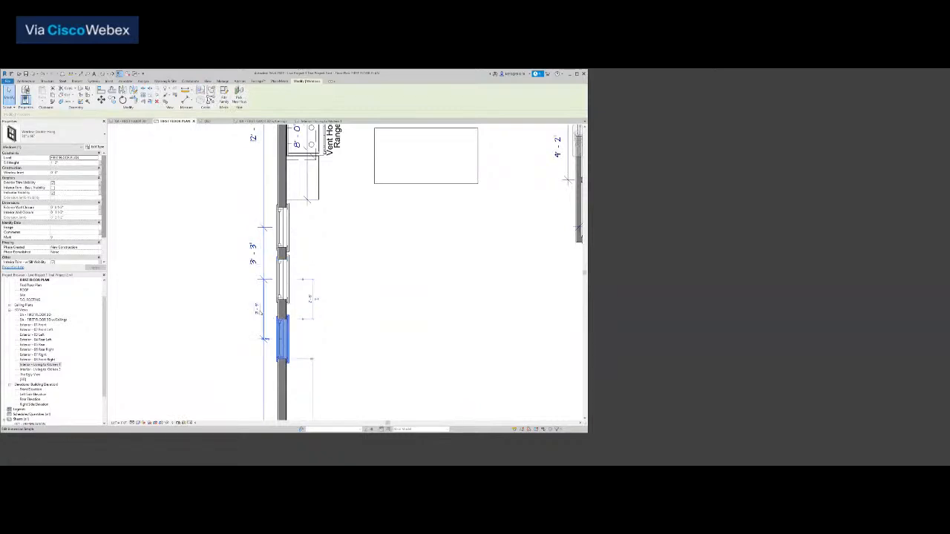
pyautogui.click(258, 309)
pyautogui.write('3 3')
pyautogui.press('Return')
pyautogui.click(362, 305)
pyautogui.scroll(-3, 364, 303)
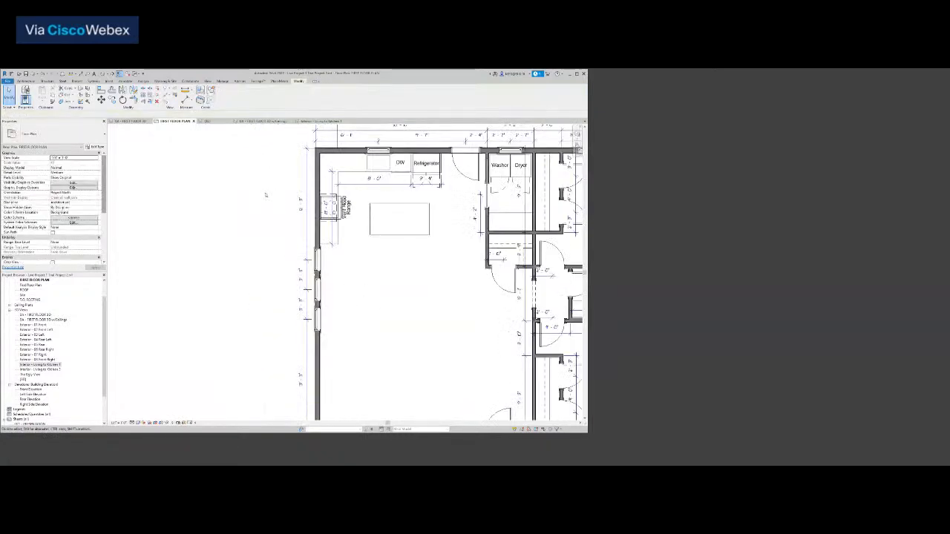
# In the Interior - Living to Kitchen 1 view, delete the range-wall window farthest from the range.
pyautogui.click(320, 121)
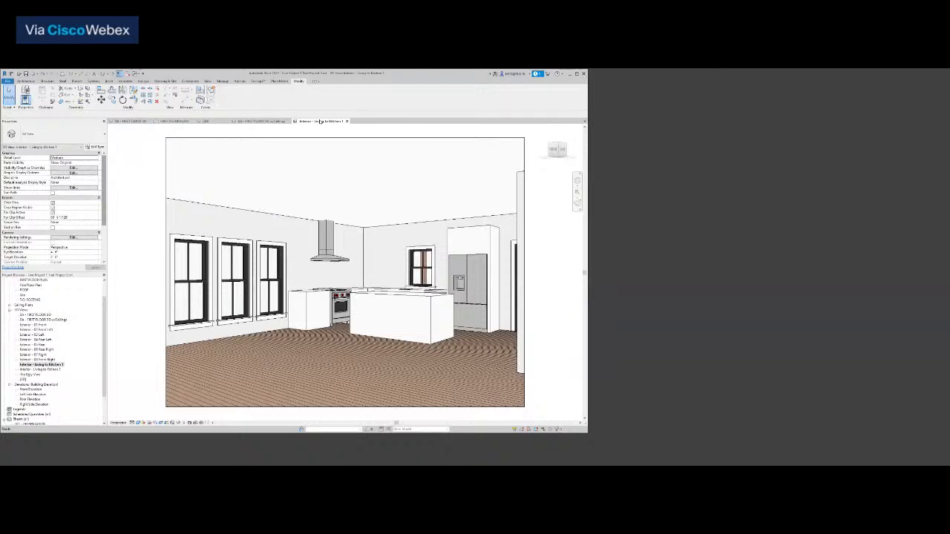
pyautogui.click(200, 285)
pyautogui.press('Delete')
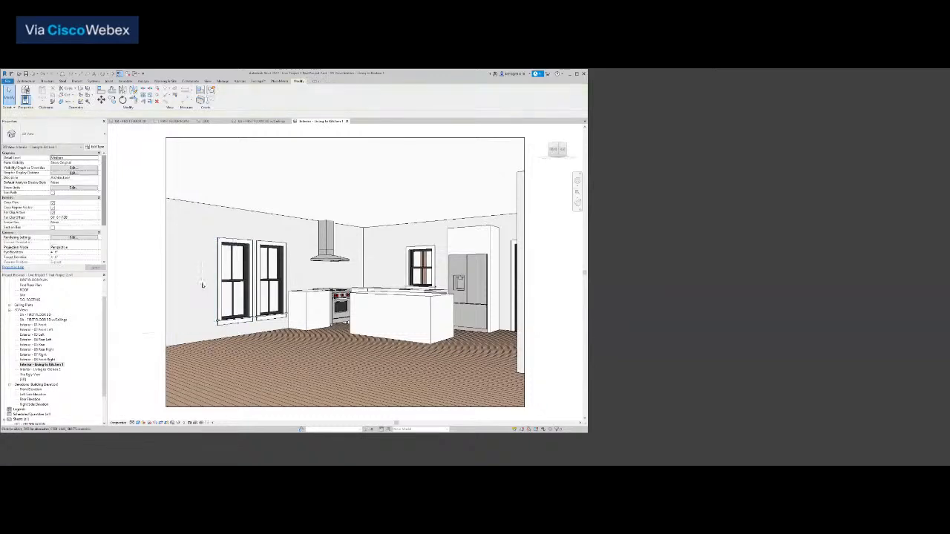
# In the first floor plan, set the spacing between the two remaining range-wall windows to 3' 6".
pyautogui.click(170, 121)
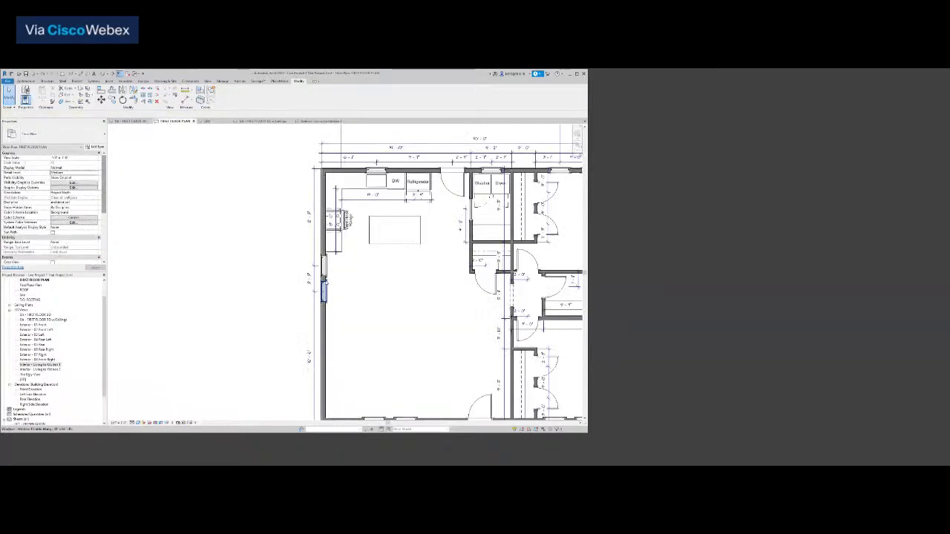
pyautogui.click(324, 290)
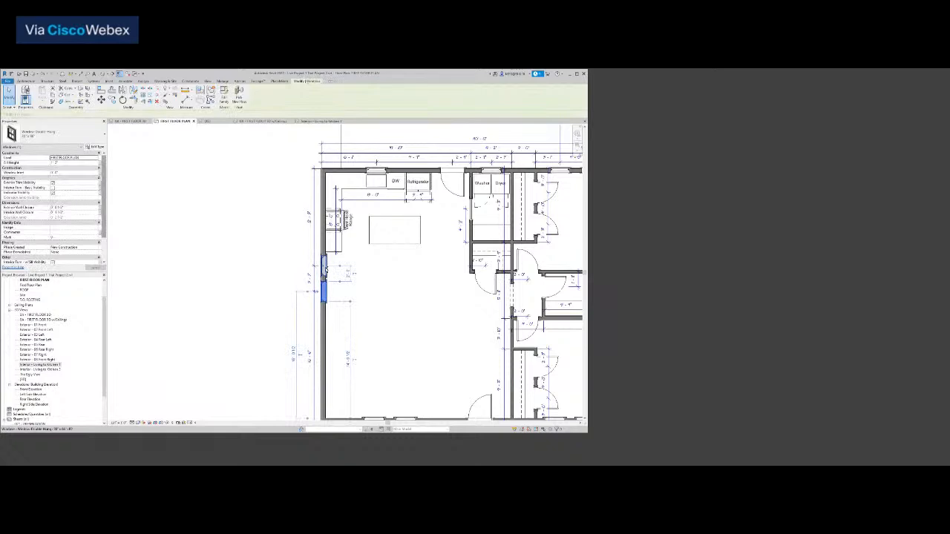
pyautogui.click(288, 289)
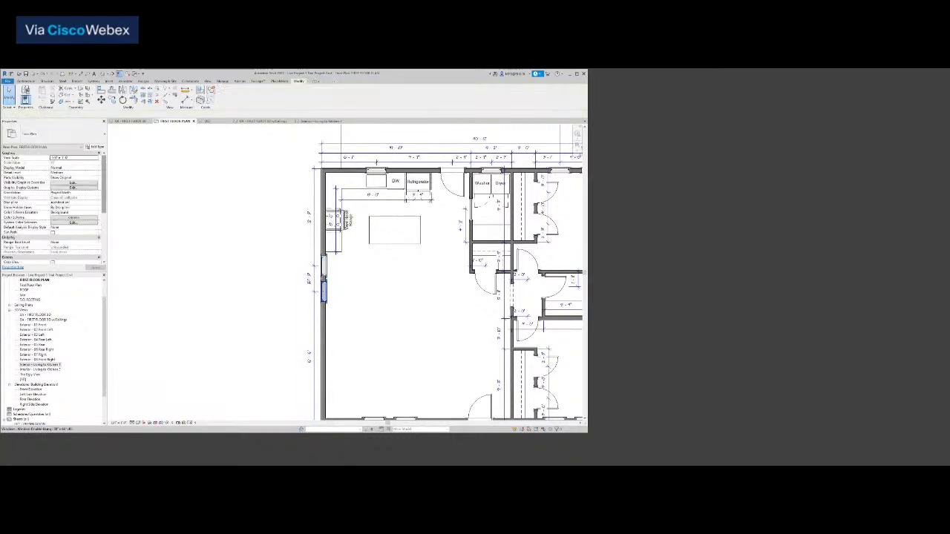
pyautogui.click(324, 291)
pyautogui.click(309, 278)
pyautogui.write('3')
pyautogui.press('Return')
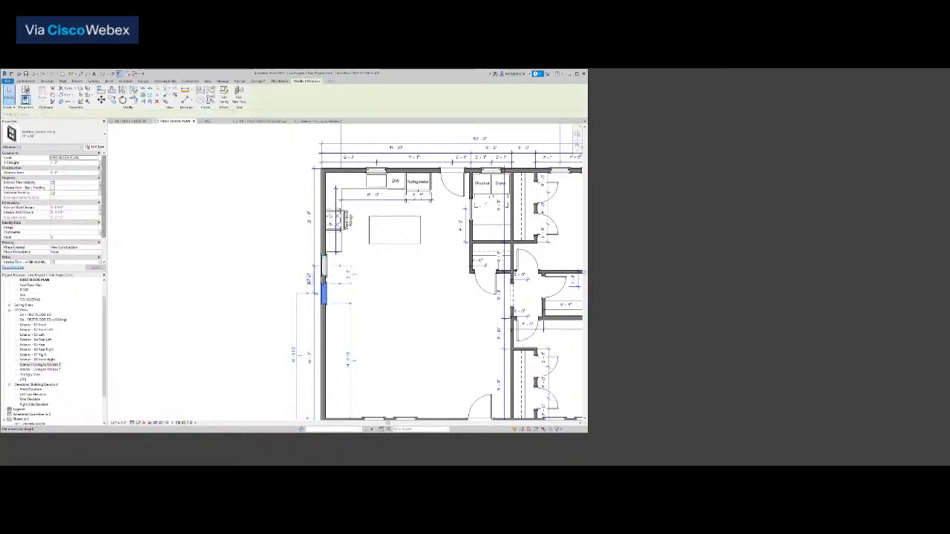
# Move both range-wall windows together slightly farther along the wall, away from the range.
pyautogui.press('m')
pyautogui.press('v')
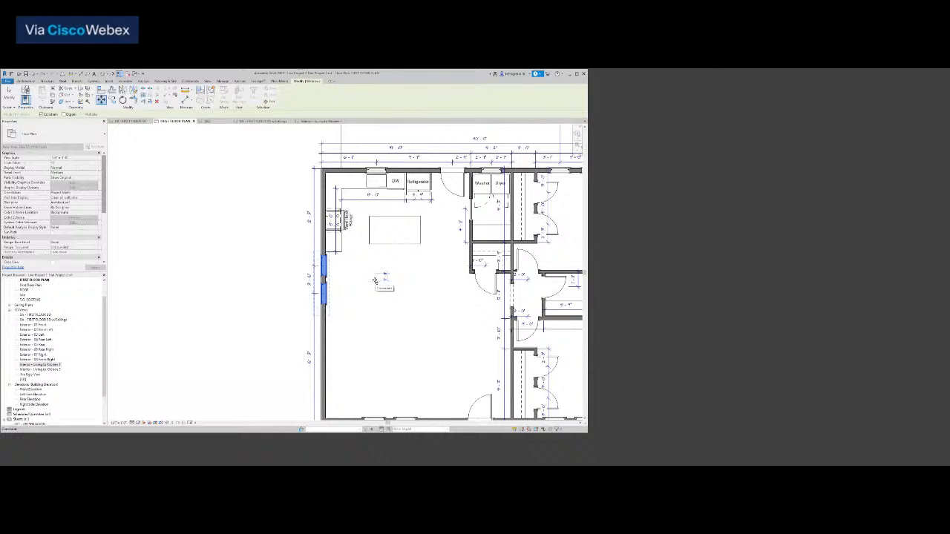
pyautogui.press('Escape')
pyautogui.press('Escape')
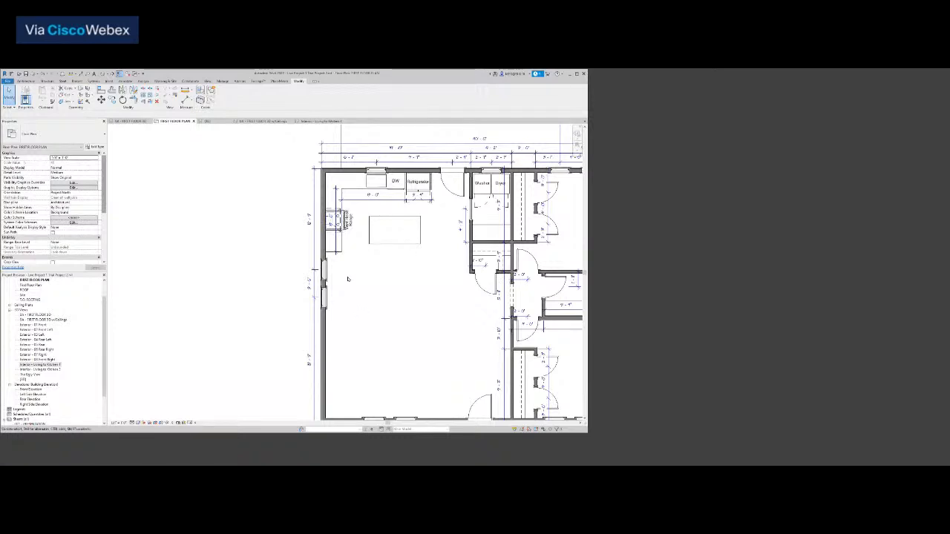
pyautogui.scroll(-3, 367, 298)
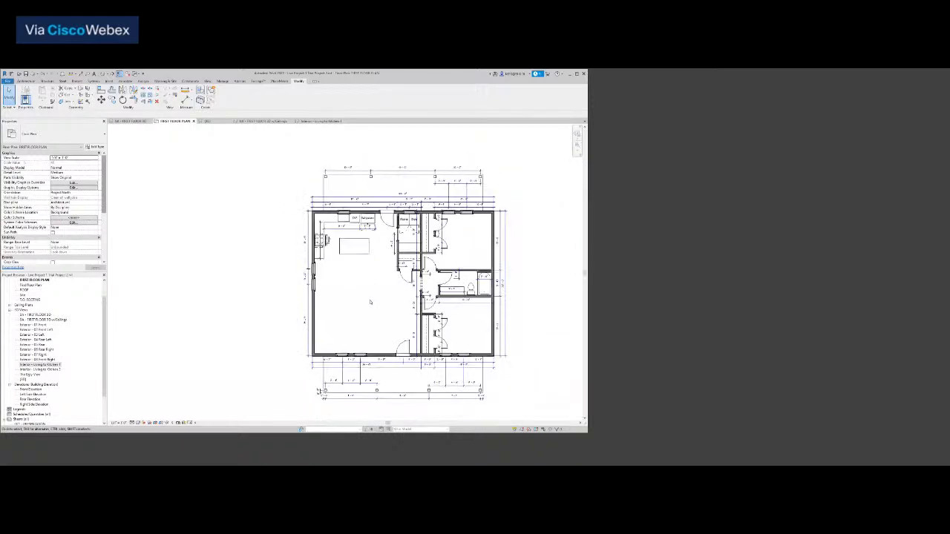
pyautogui.scroll(1, 371, 302)
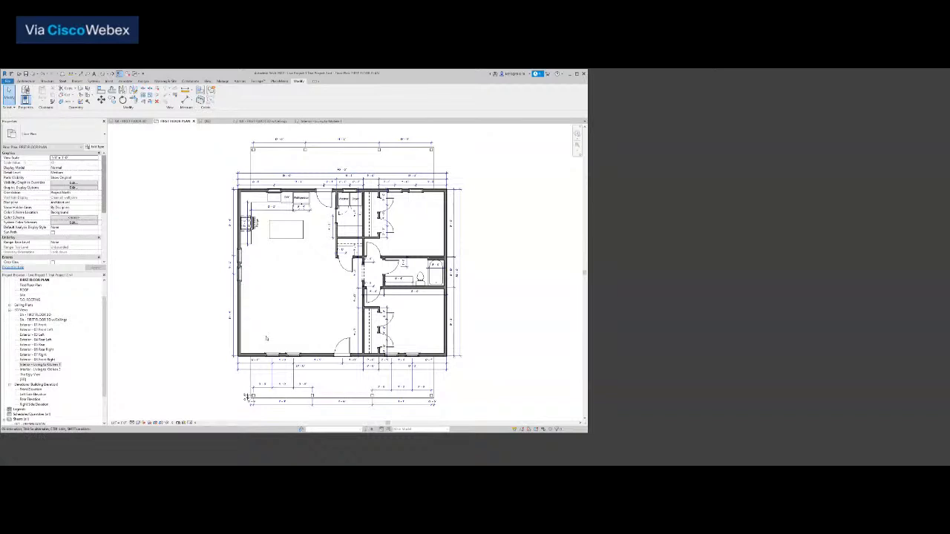
pyautogui.click(238, 276)
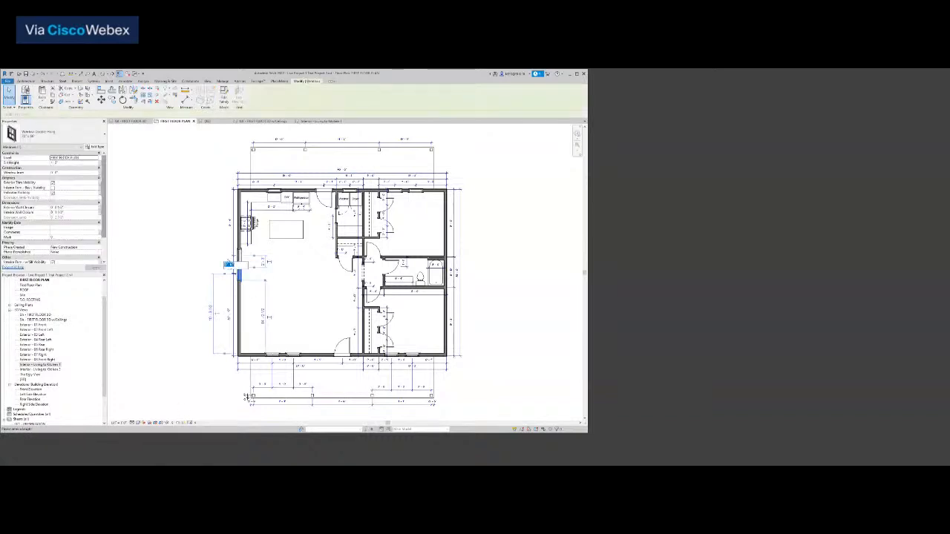
pyautogui.click(275, 275)
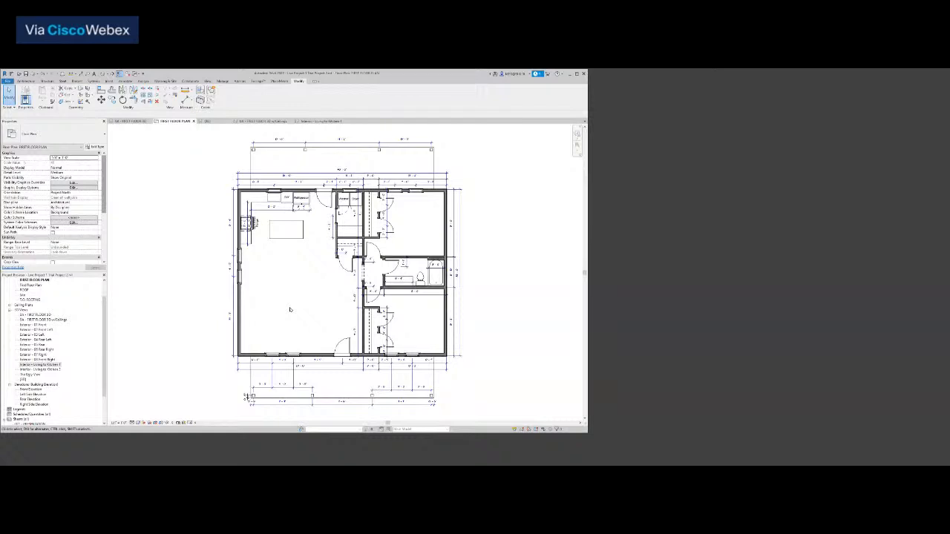
# Open the first floor 3D view and examine the pair of range-wall windows from inside and outside the house.
pyautogui.click(130, 122)
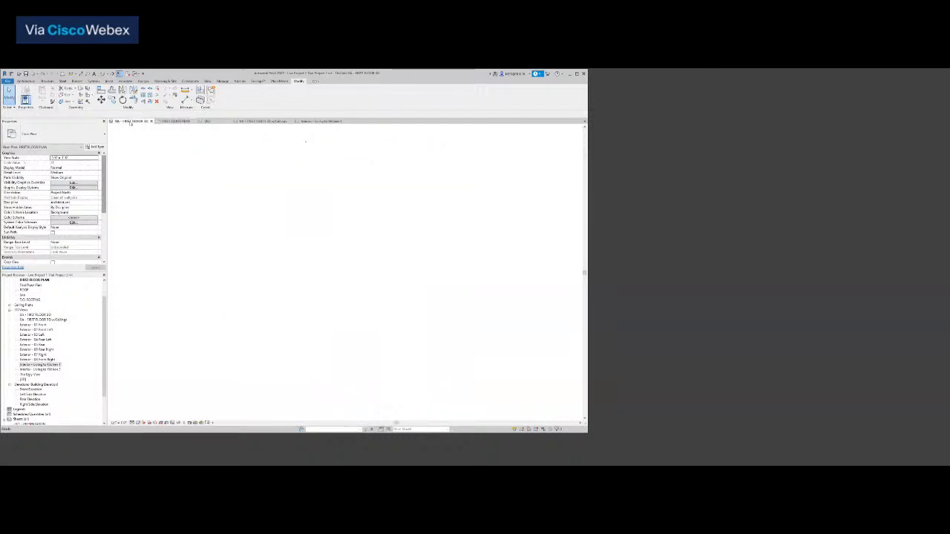
pyautogui.scroll(5, 346, 269)
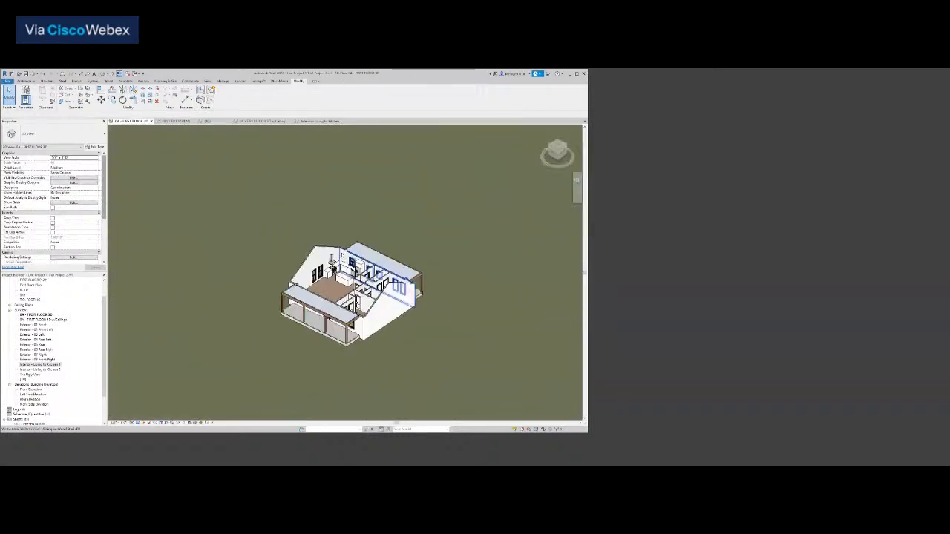
pyautogui.scroll(2, 345, 268)
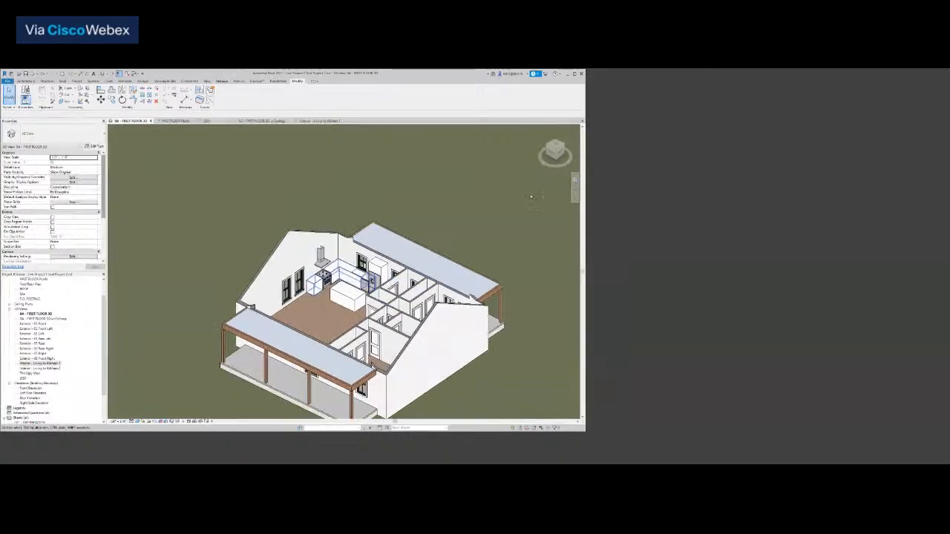
pyautogui.moveTo(554, 158)
pyautogui.mouseDown()
pyautogui.moveTo(565, 162)
pyautogui.moveTo(168, 175)
pyautogui.moveTo(530, 176)
pyautogui.moveTo(288, 188)
pyautogui.moveTo(476, 191)
pyautogui.mouseUp()
pyautogui.keyDown('shift'); pyautogui.moveTo(475, 190); pyautogui.dragTo(481, 165, button='middle'); pyautogui.keyUp('shift')
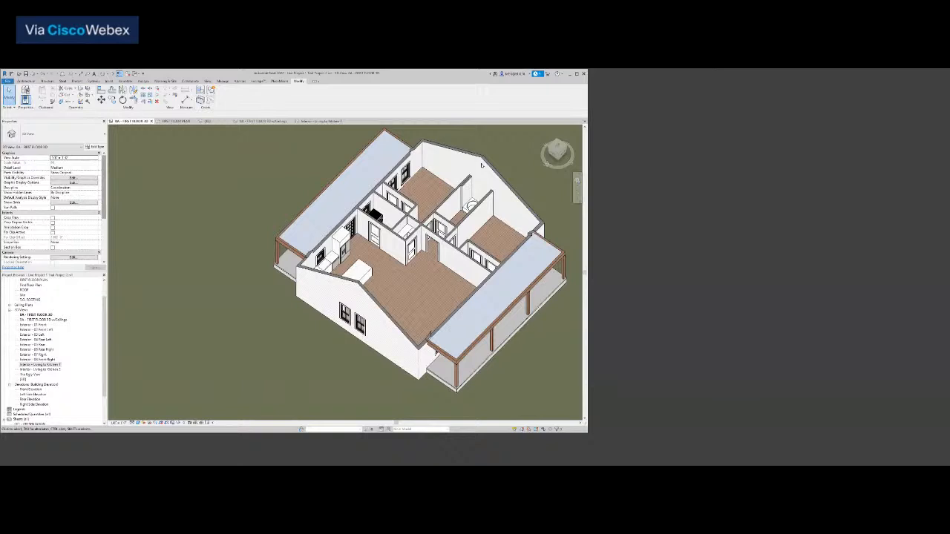
# Return to the first floor plan, search the Autodesk family library for "bed" and load the Bed-Shaker family.
pyautogui.click(179, 122)
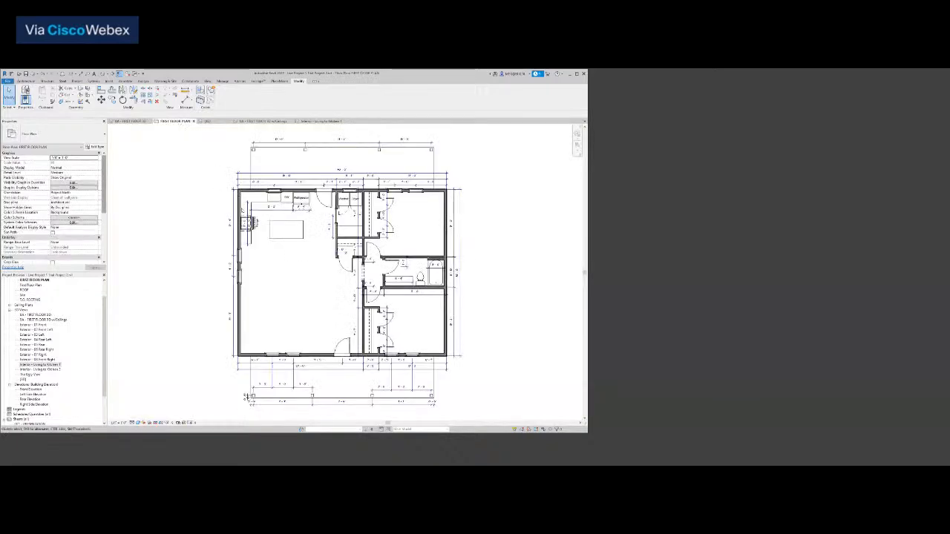
pyautogui.click(109, 81)
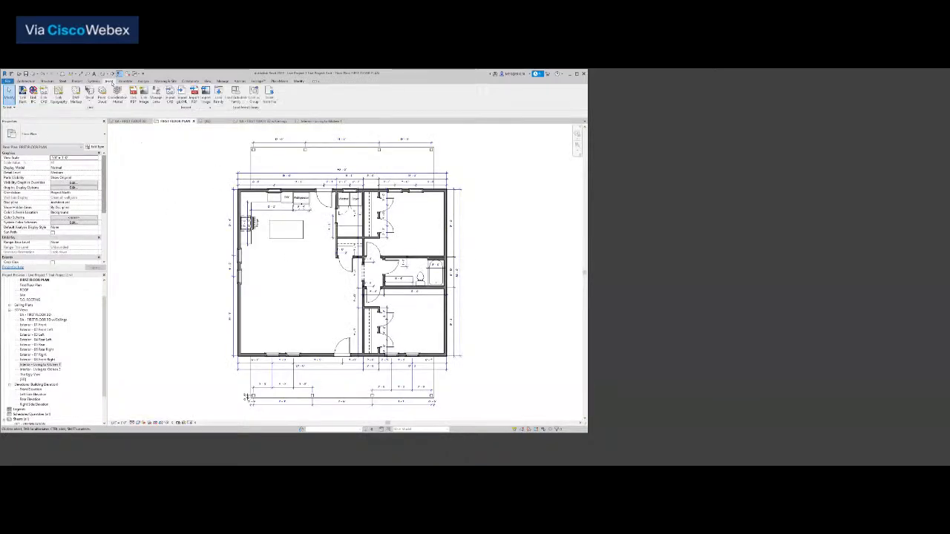
pyautogui.click(237, 97)
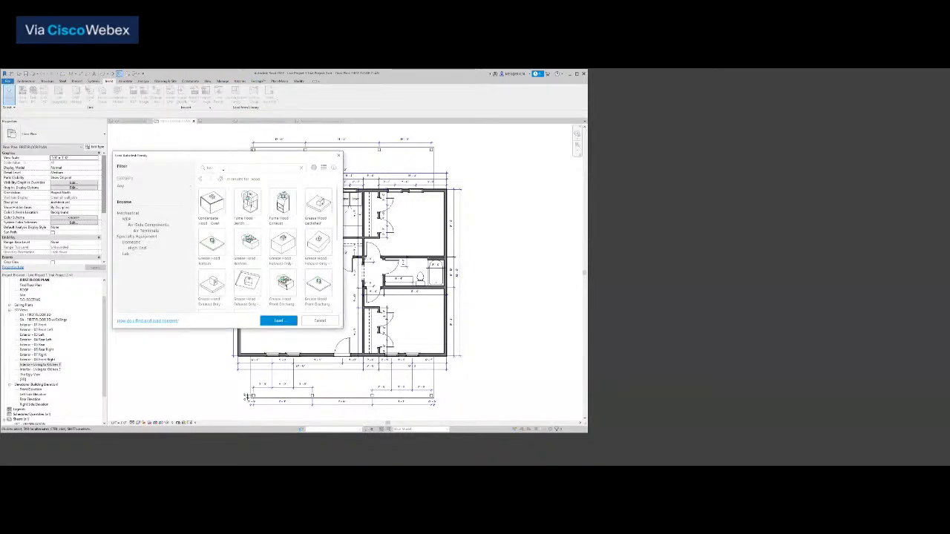
pyautogui.press('BackSpace')
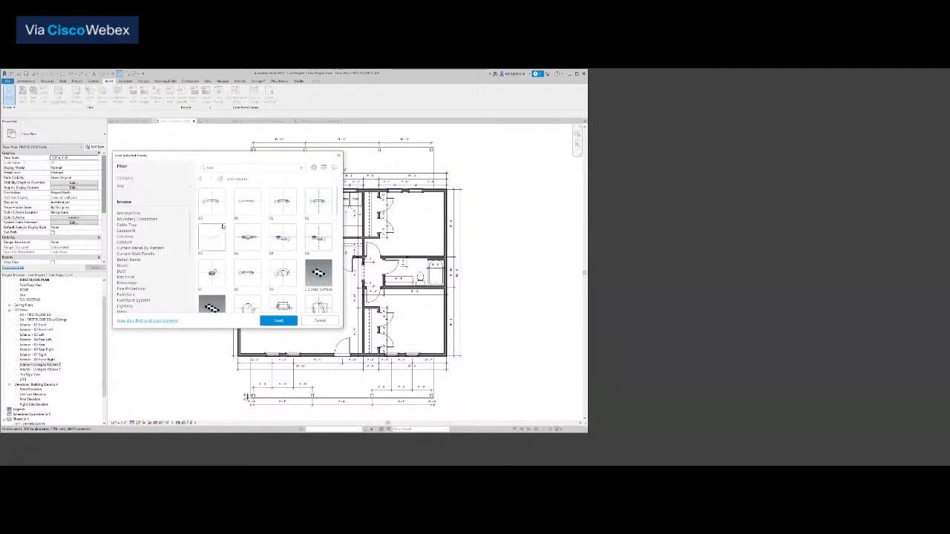
pyautogui.scroll(-10, 227, 261)
pyautogui.scroll(10, 227, 262)
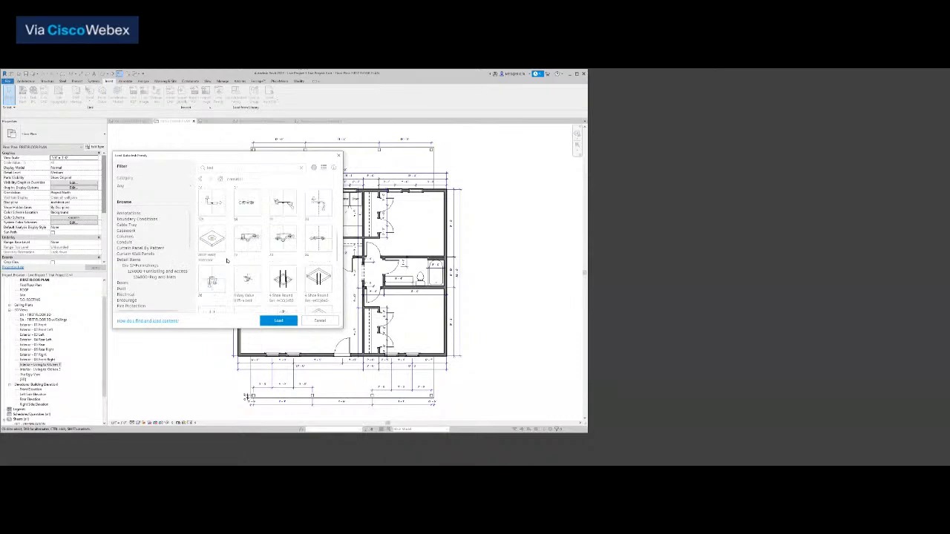
pyautogui.scroll(-10, 151, 259)
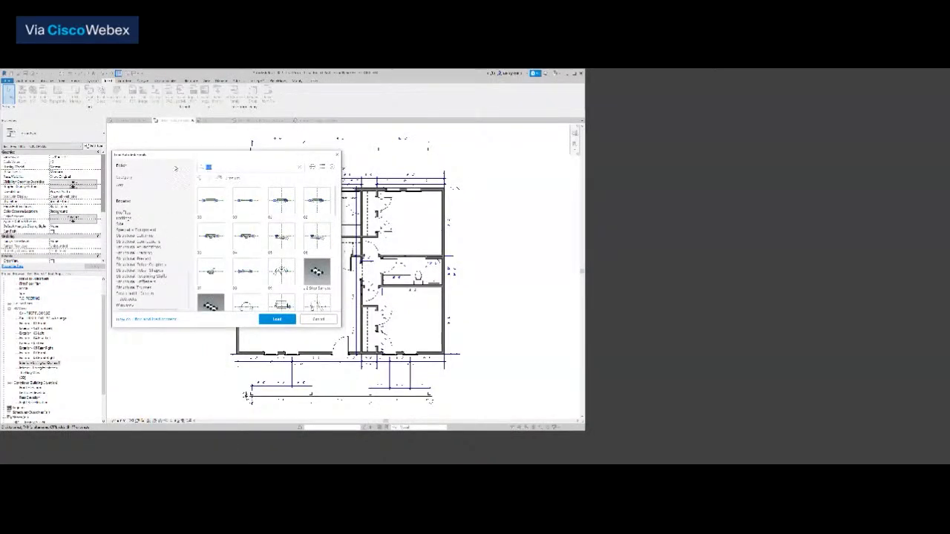
pyautogui.press('Return')
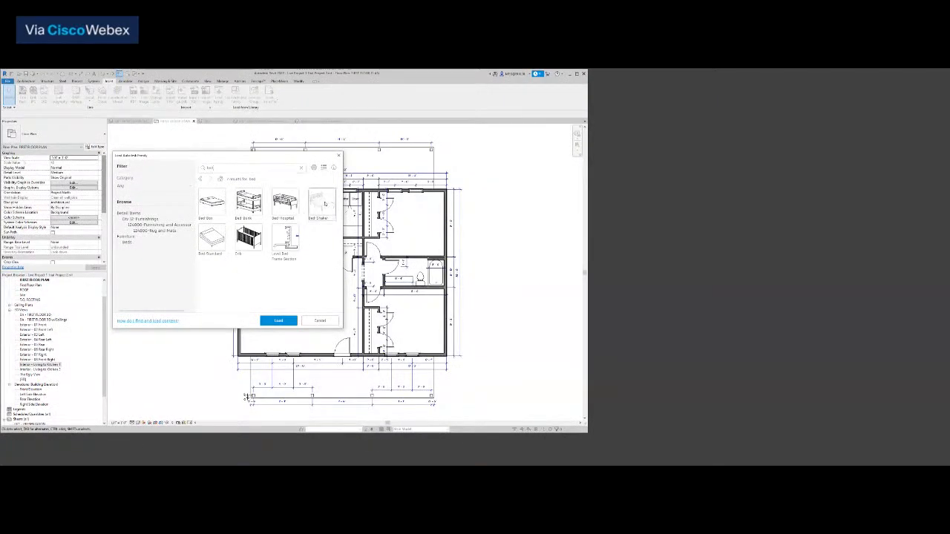
pyautogui.click(322, 203)
pyautogui.click(278, 320)
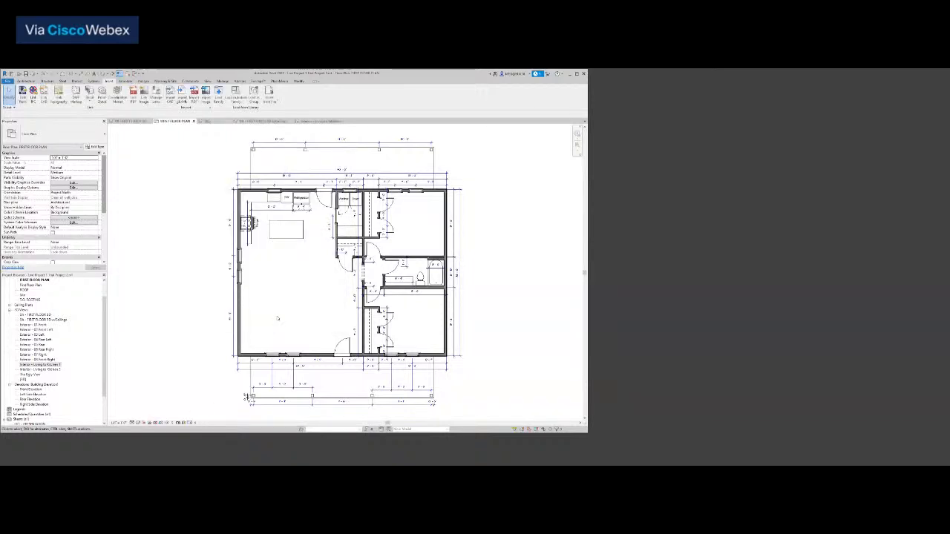
# Place a King 76" x 80" Bed-Shaker in the plan's upper bedroom, rotated with its headboard facing the exterior side wall.
pyautogui.click(26, 80)
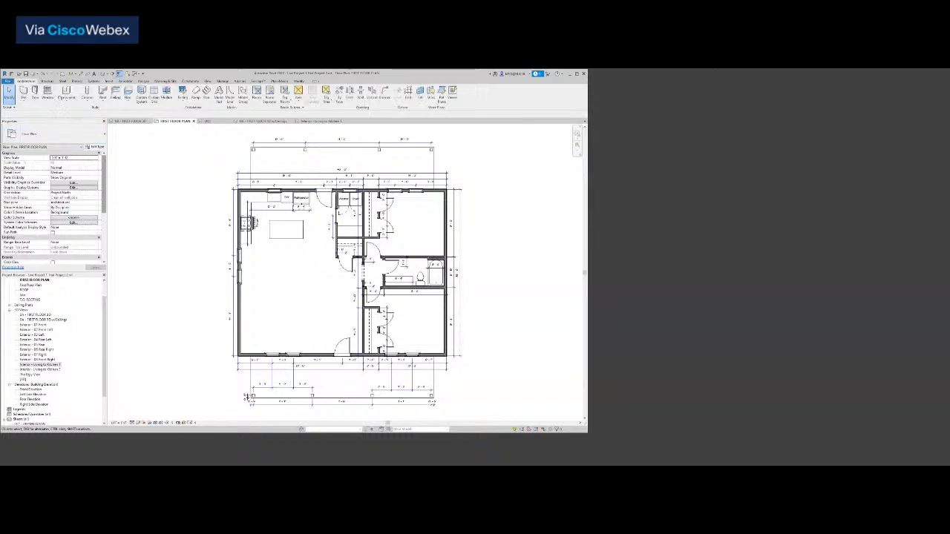
pyautogui.click(65, 94)
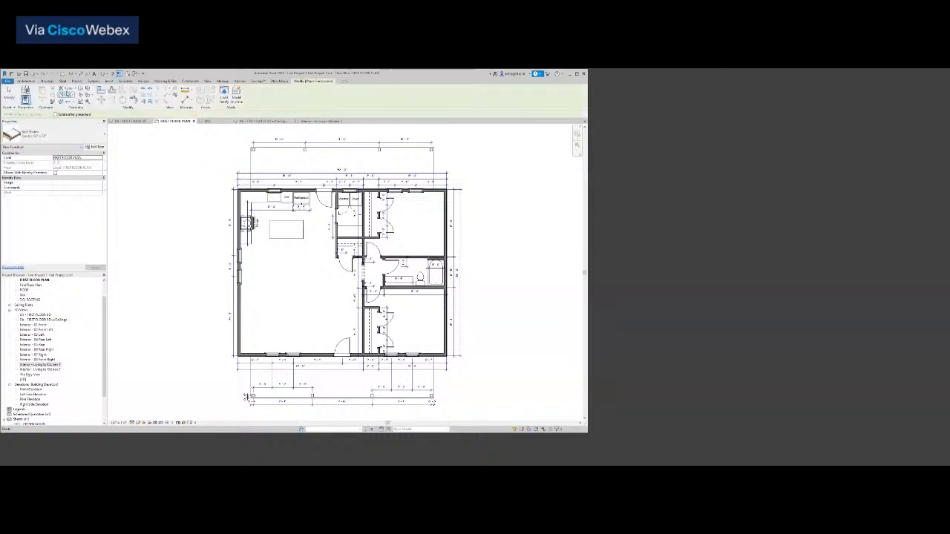
pyautogui.click(55, 136)
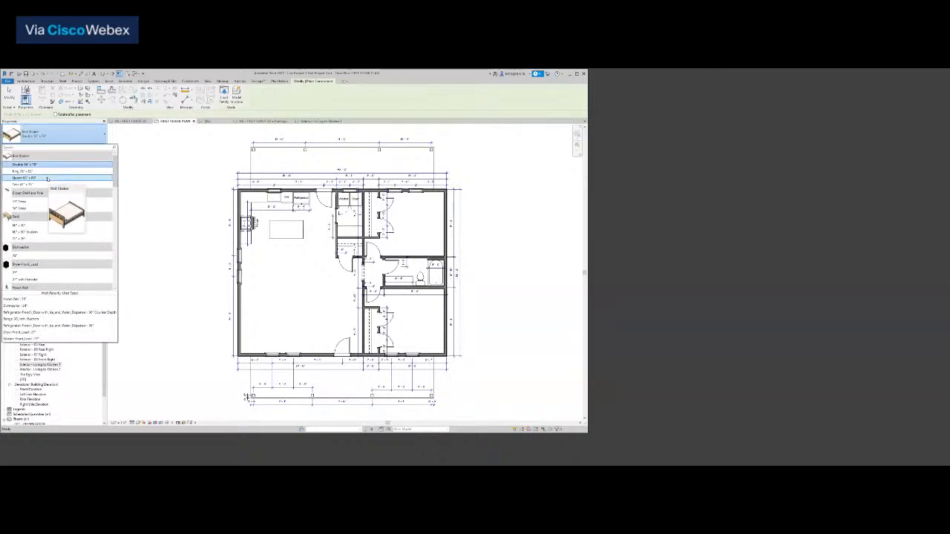
pyautogui.click(49, 177)
pyautogui.scroll(2, 414, 219)
pyautogui.press('space')
pyautogui.press('space')
pyautogui.press('space')
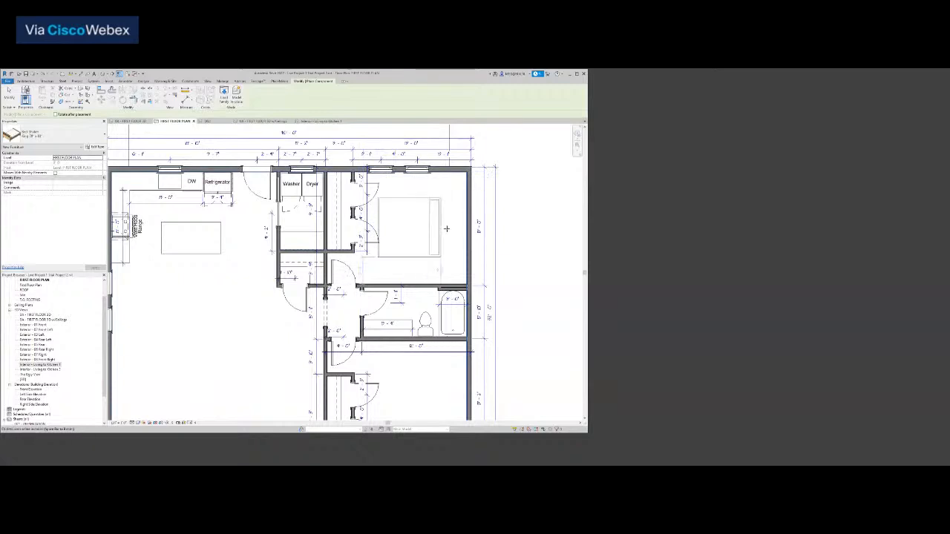
pyautogui.click(446, 229)
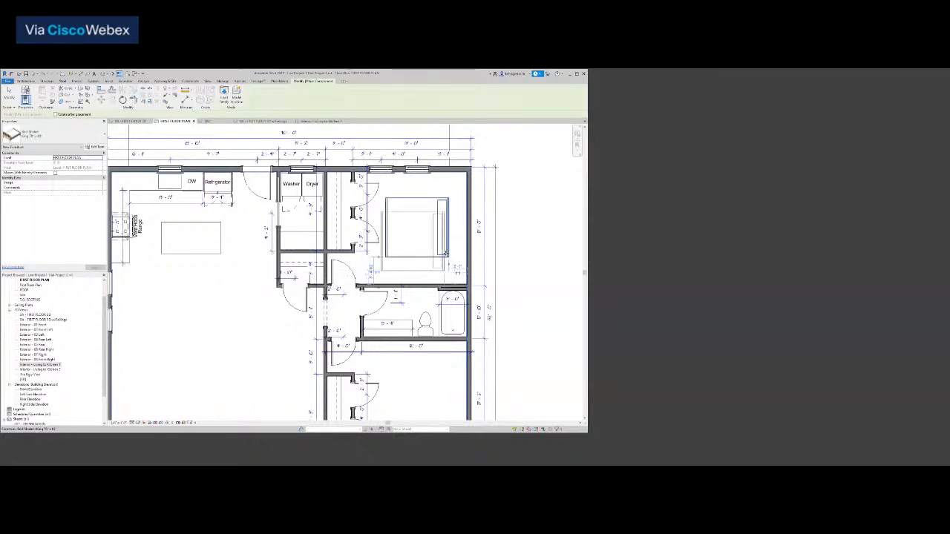
# Place a second King Bed-Shaker with the same orientation in the plan's lower bedroom and finish placing components.
pyautogui.scroll(-4, 444, 262)
pyautogui.scroll(1, 439, 338)
pyautogui.moveTo(439, 340); pyautogui.dragTo(442, 280, button='middle')
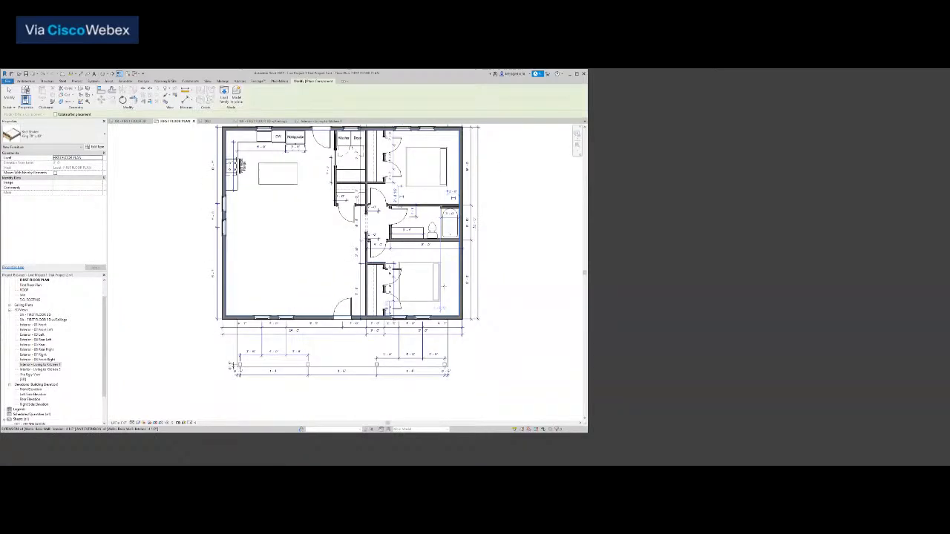
pyautogui.click(441, 276)
pyautogui.press('Escape')
pyautogui.press('Escape')
# Draw a detail line across the upper bedroom from the bathroom wall to the window wall as a centring guide.
pyautogui.scroll(2, 440, 153)
pyautogui.scroll(5, 440, 155)
pyautogui.moveTo(440, 155); pyautogui.dragTo(433, 217, button='middle')
pyautogui.scroll(-4, 435, 197)
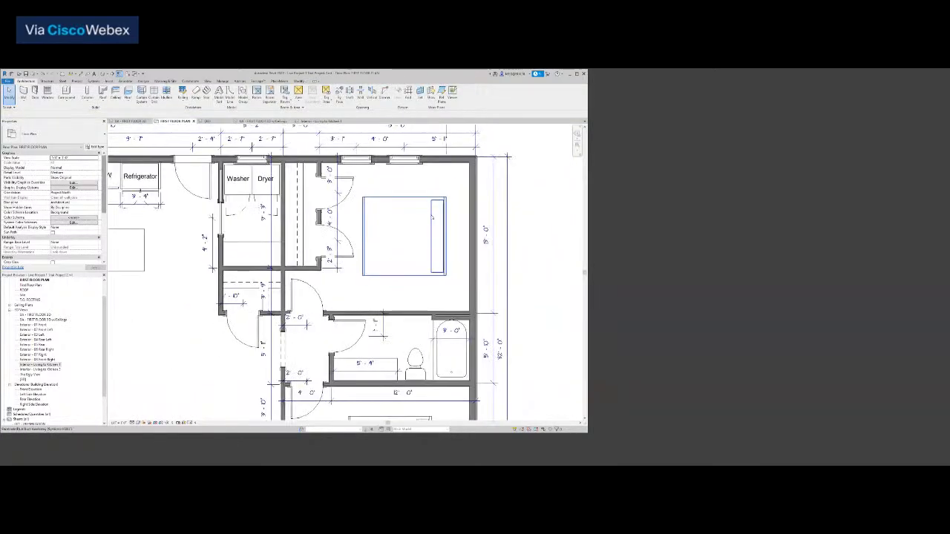
pyautogui.press('d')
pyautogui.press('l')
pyautogui.click(426, 311)
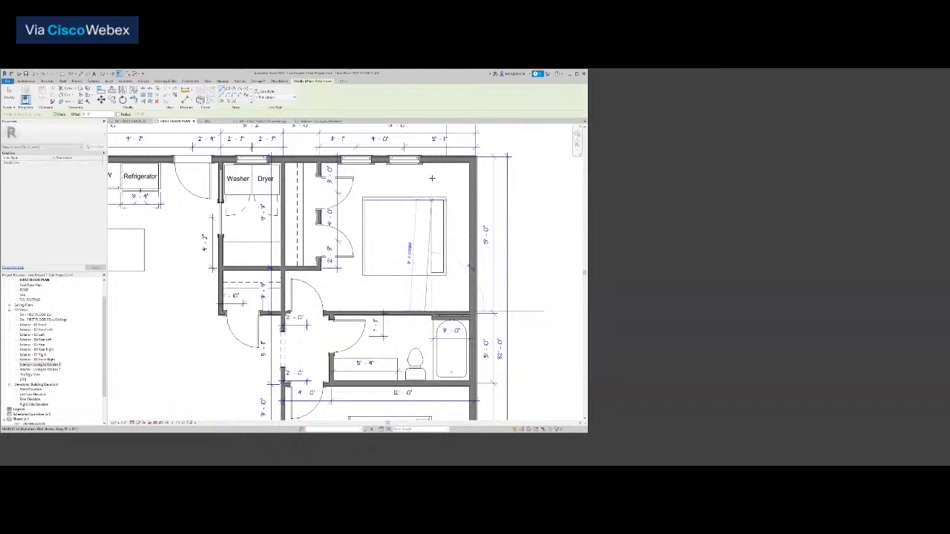
pyautogui.scroll(4, 425, 165)
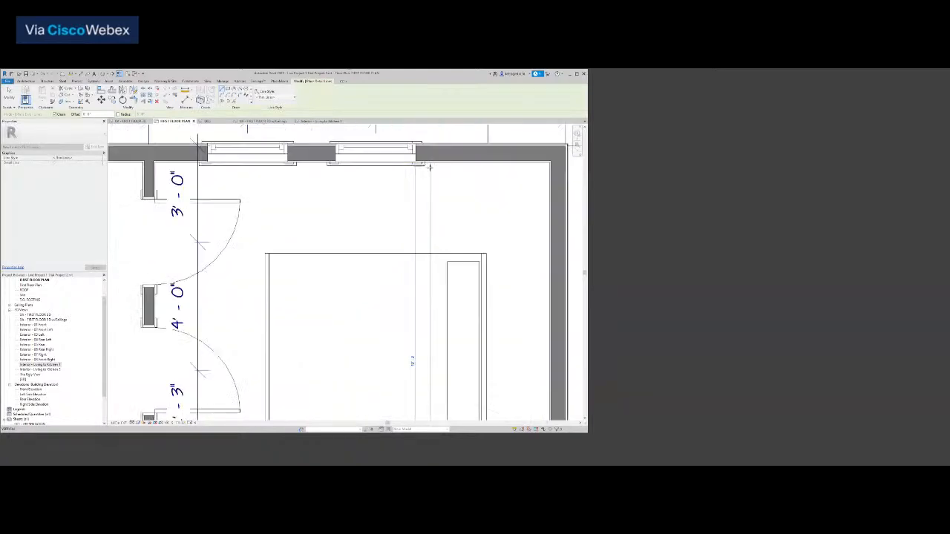
pyautogui.scroll(-2, 427, 165)
pyautogui.scroll(-2, 429, 169)
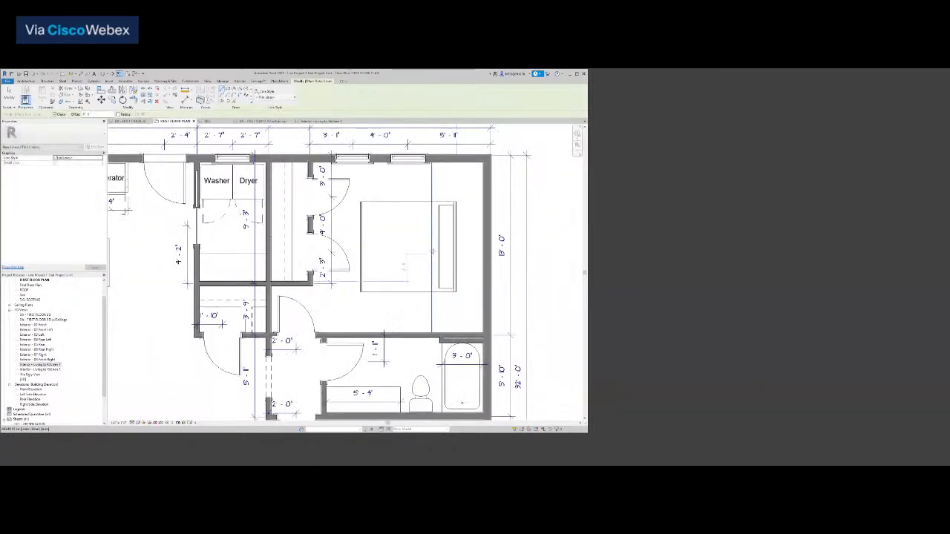
# Add a short perpendicular detail line from the midpoint of the upper bedroom's wall-to-wall guide.
pyautogui.click(432, 247)
pyautogui.press('Escape')
pyautogui.press('Escape')
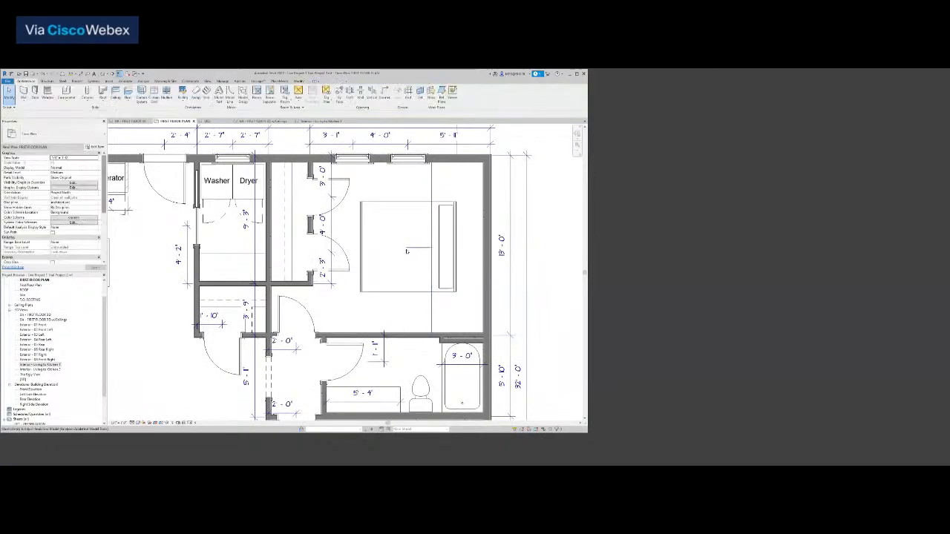
# Align the upper bedroom's bed to the midpoint guide line and its headboard to the exterior side wall.
pyautogui.scroll(5, 417, 253)
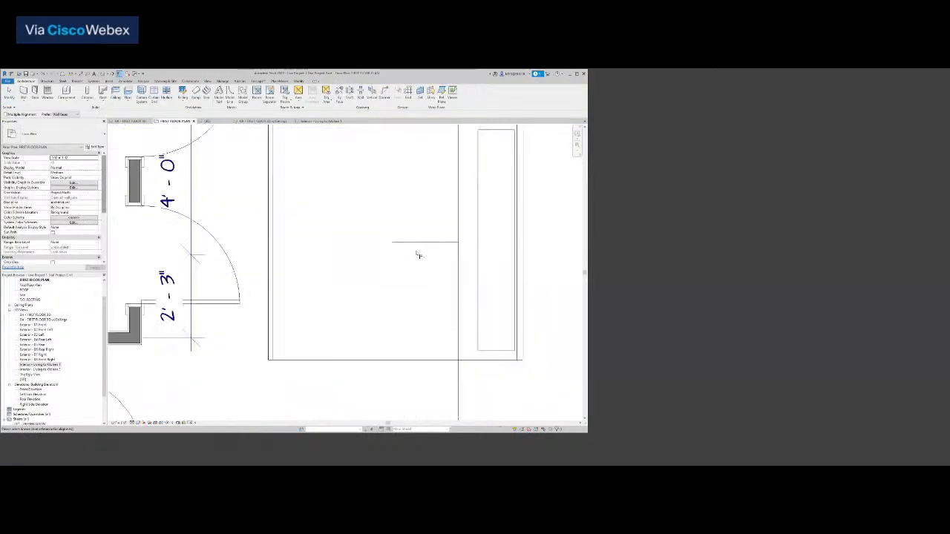
pyautogui.scroll(-3, 432, 268)
pyautogui.scroll(2, 498, 281)
pyautogui.click(501, 284)
pyautogui.click(438, 295)
# Delete the two detail guide lines from the upper bedroom.
pyautogui.scroll(-2, 449, 290)
pyautogui.click(388, 254)
pyautogui.press('Delete')
pyautogui.click(400, 350)
pyautogui.press('Delete')
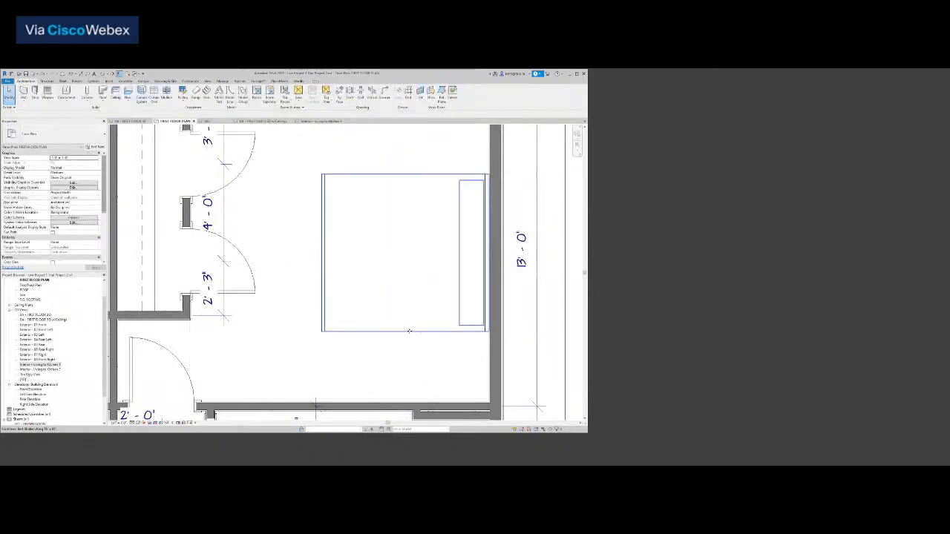
# Move the upper bedroom's bed slightly away from the exterior side wall.
pyautogui.click(407, 328)
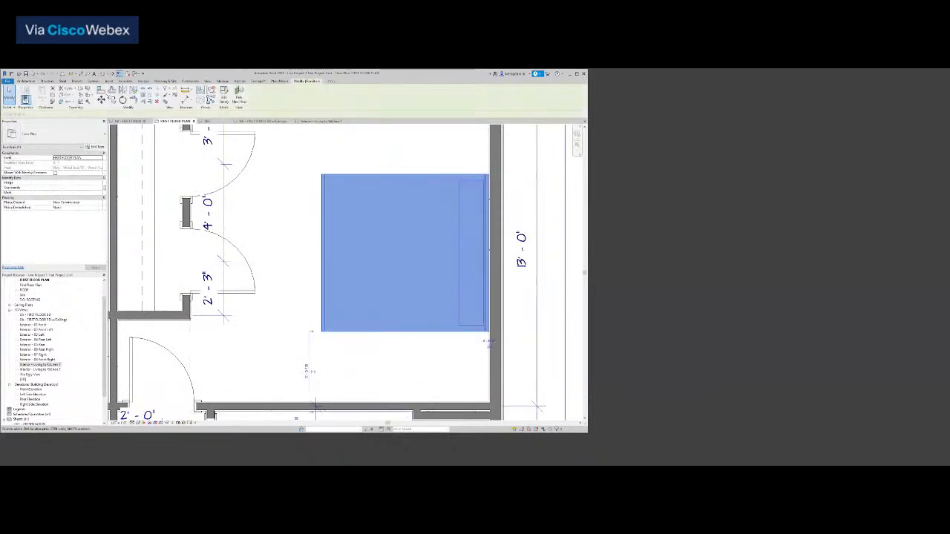
pyautogui.click(413, 149)
pyautogui.scroll(-6, 412, 154)
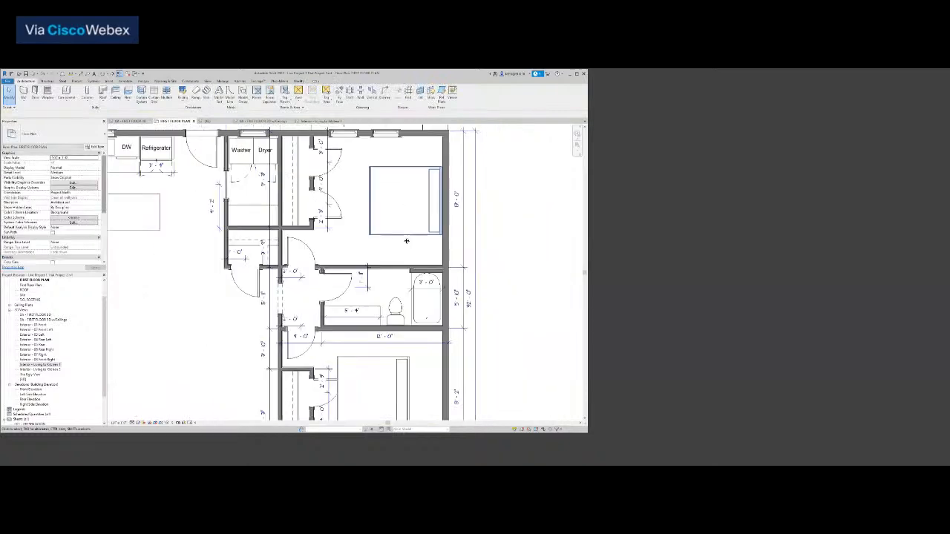
# Draw a wall-to-wall detail line across the lower bedroom, between the headboard and the exterior side wall, as a centring guide.
pyautogui.scroll(2, 409, 372)
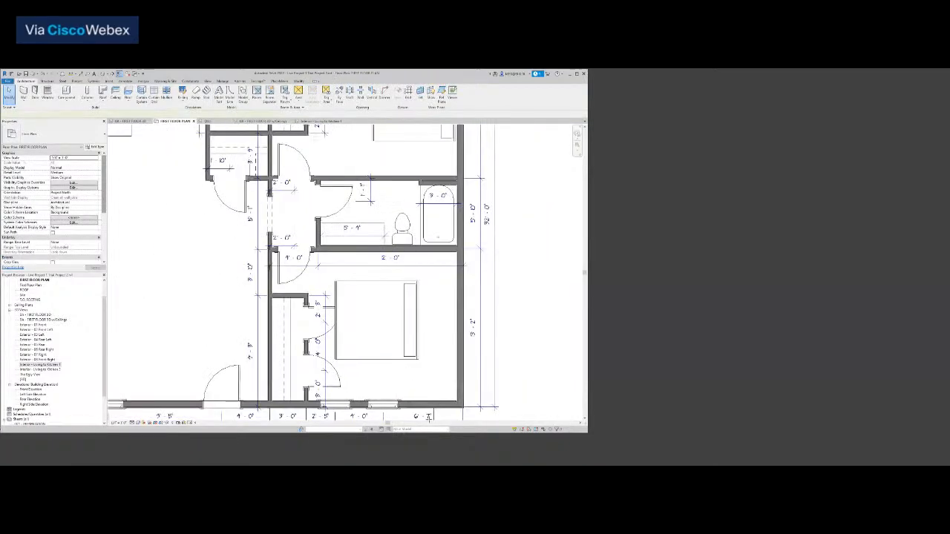
pyautogui.press('d')
pyautogui.press('l')
pyautogui.scroll(3, 431, 397)
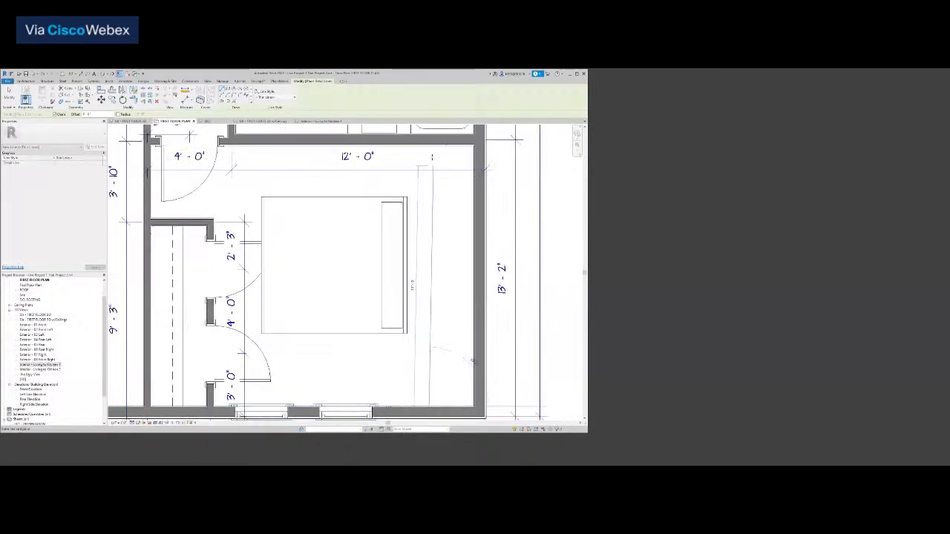
pyautogui.scroll(2, 429, 146)
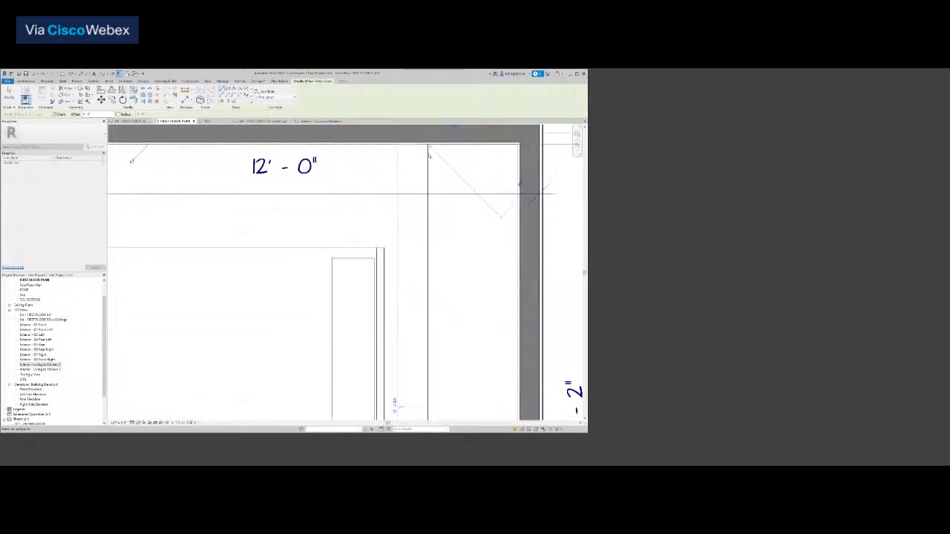
pyautogui.click(429, 150)
pyautogui.press('Escape')
pyautogui.scroll(2, 429, 152)
pyautogui.press('Escape')
pyautogui.scroll(-1, 429, 152)
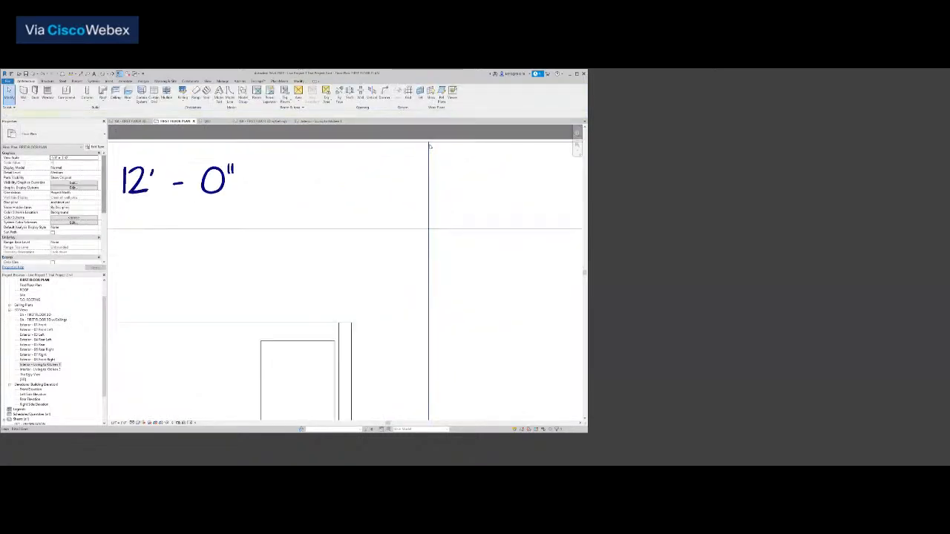
# Draw a short perpendicular detail line from the midpoint of the lower bedroom's guide line.
pyautogui.press('d')
pyautogui.press('l')
pyautogui.scroll(-4, 438, 179)
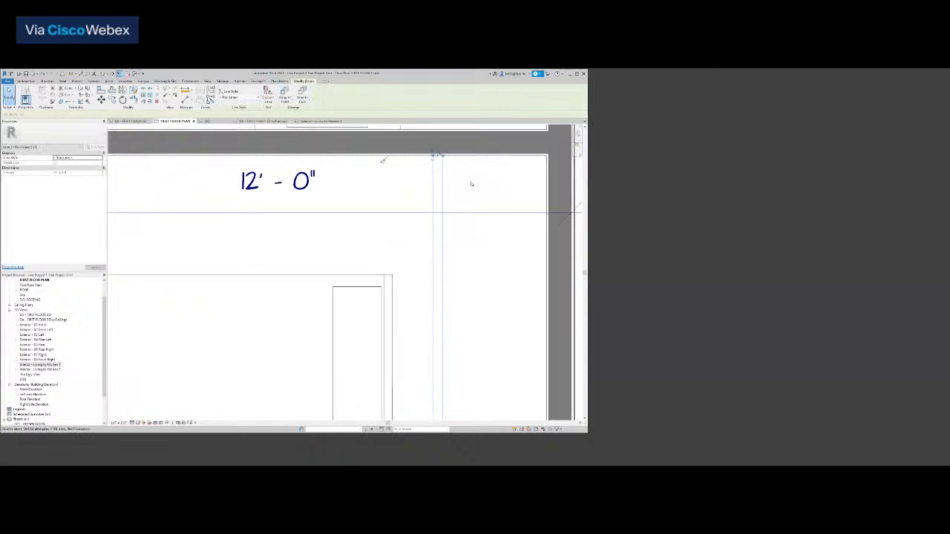
pyautogui.scroll(-2, 458, 313)
pyautogui.moveTo(457, 305); pyautogui.dragTo(456, 279, button='middle')
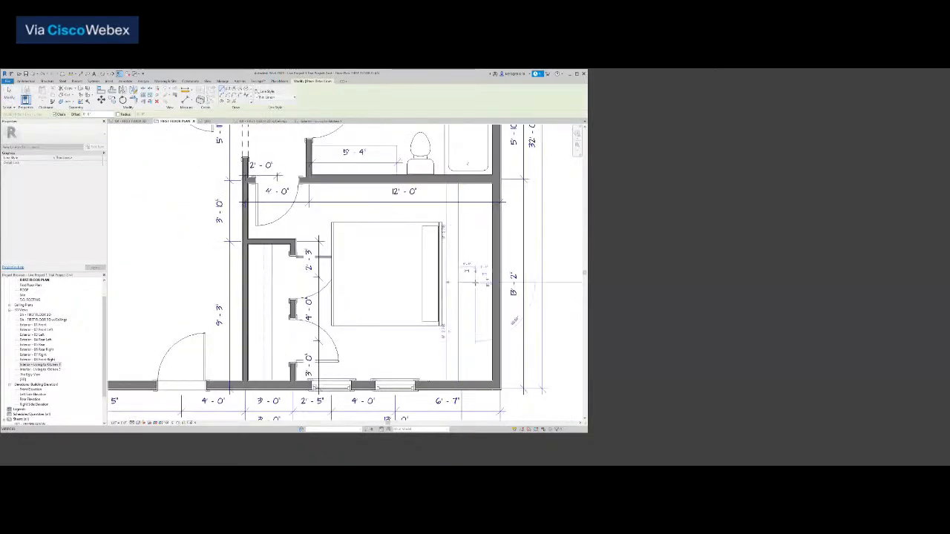
pyautogui.press('Escape')
pyautogui.press('Escape')
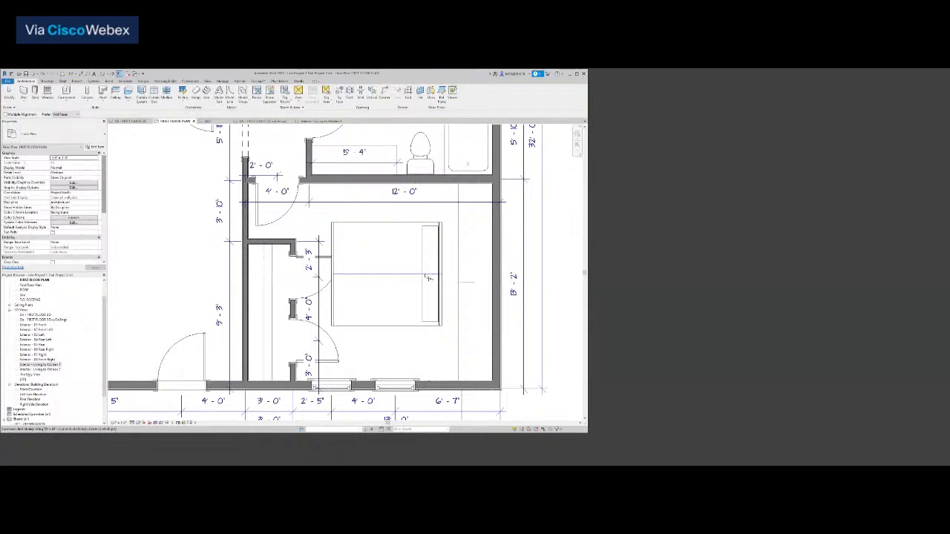
# Align the lower bedroom's bed to the midpoint guide and the exterior side wall, and remove both guide lines.
pyautogui.scroll(3, 473, 288)
pyautogui.click(505, 302)
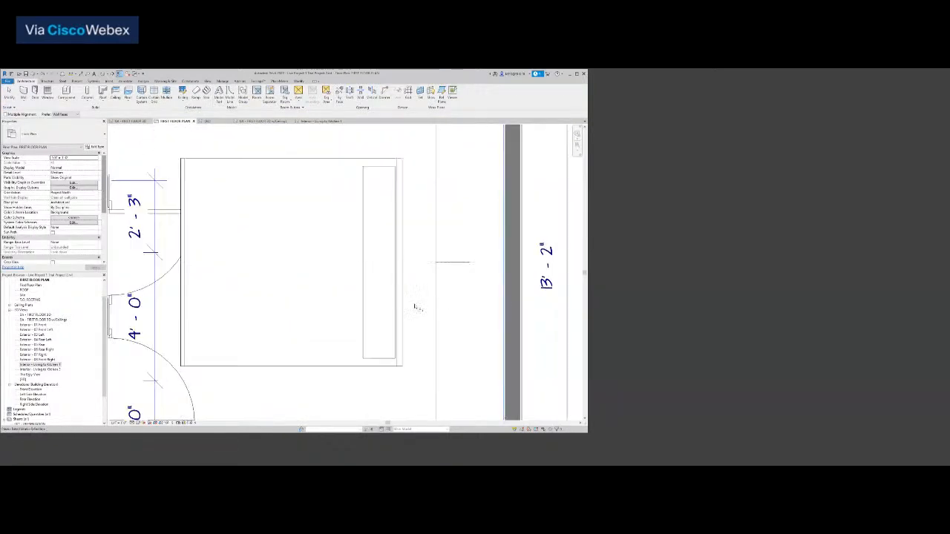
pyautogui.click(403, 311)
pyautogui.press('Escape')
pyautogui.press('Escape')
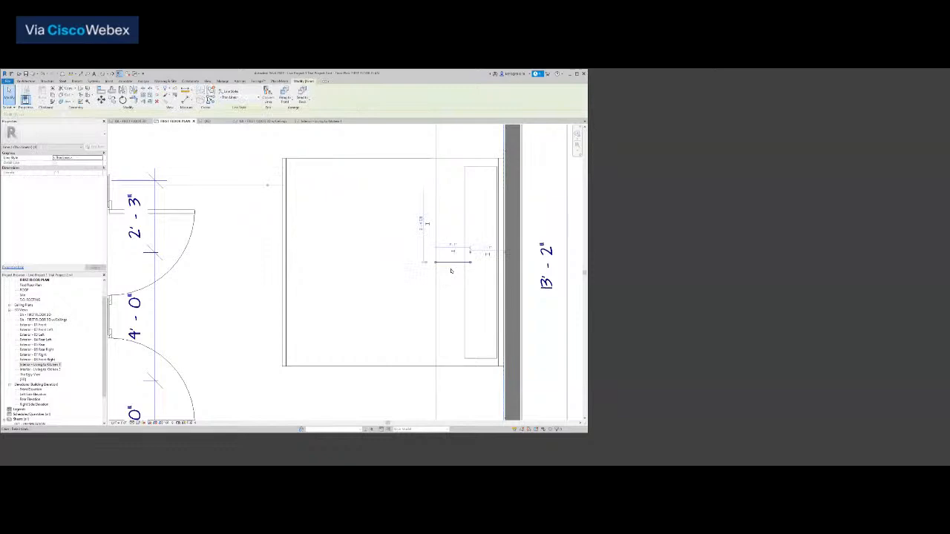
pyautogui.scroll(-2, 432, 285)
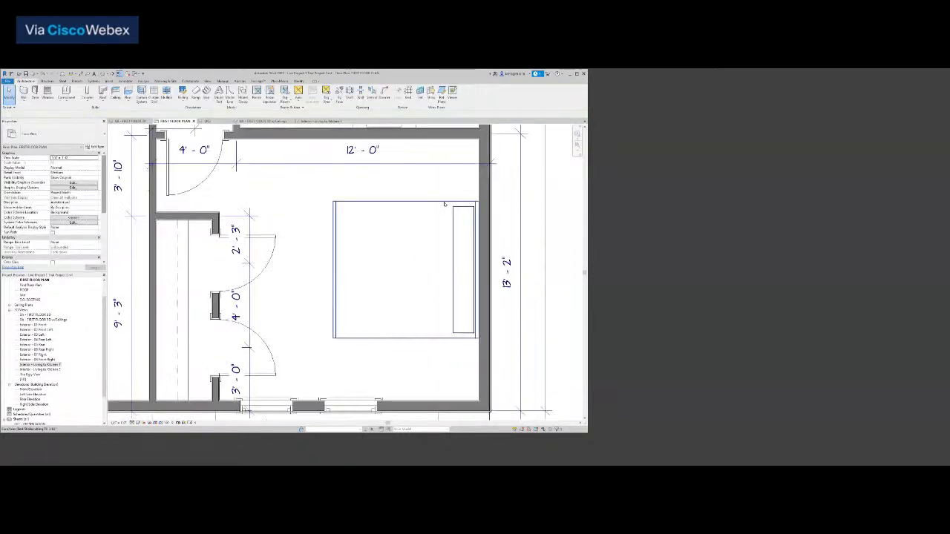
# Move the lower bedroom's bed slightly away from the exterior side wall.
pyautogui.click(440, 225)
pyautogui.press('Escape')
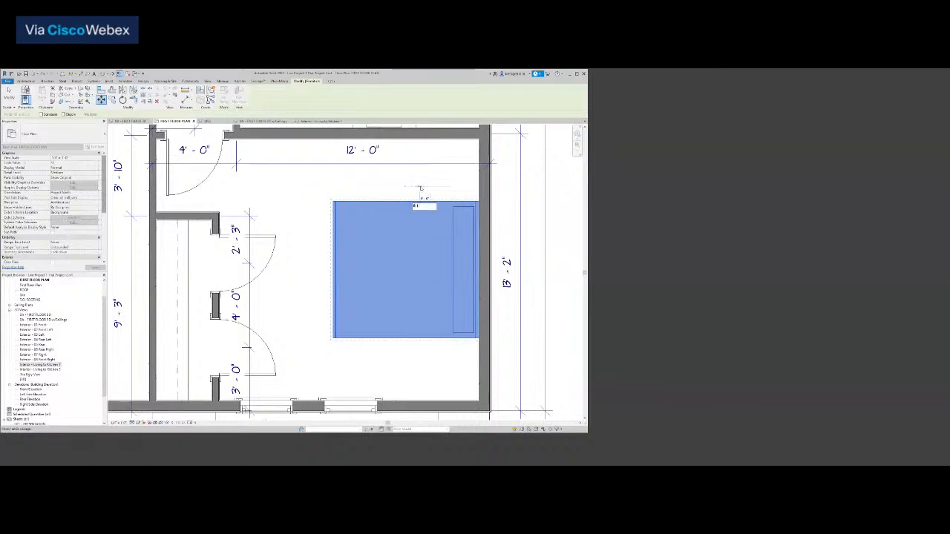
pyautogui.click(420, 188)
pyautogui.press('Escape')
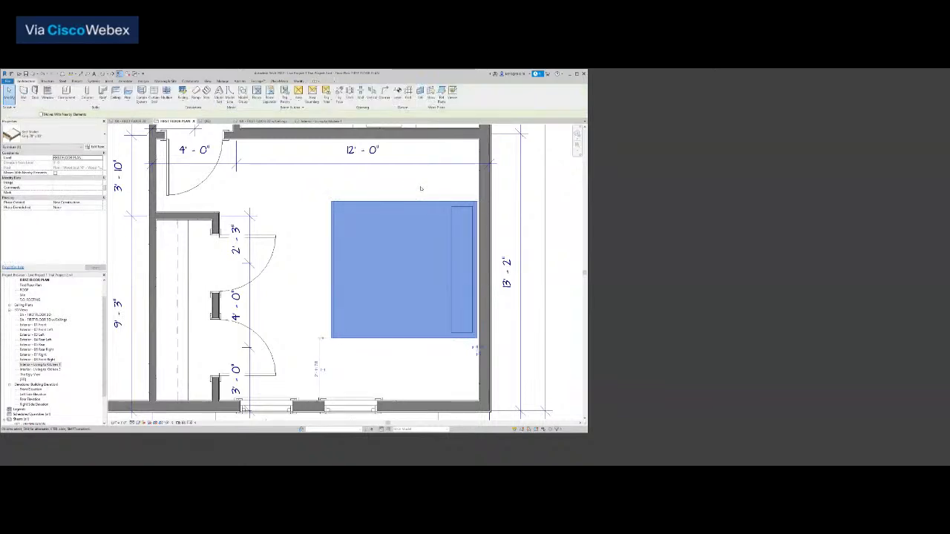
# Change the lower bedroom's bed to the Queen 60" x 80" type.
pyautogui.scroll(-3, 451, 199)
pyautogui.scroll(-2, 477, 245)
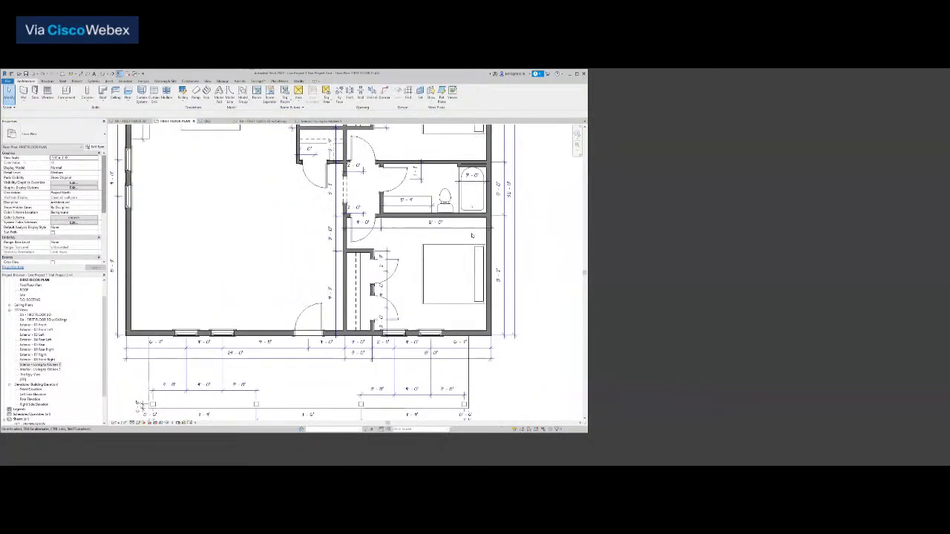
pyautogui.scroll(-3, 461, 297)
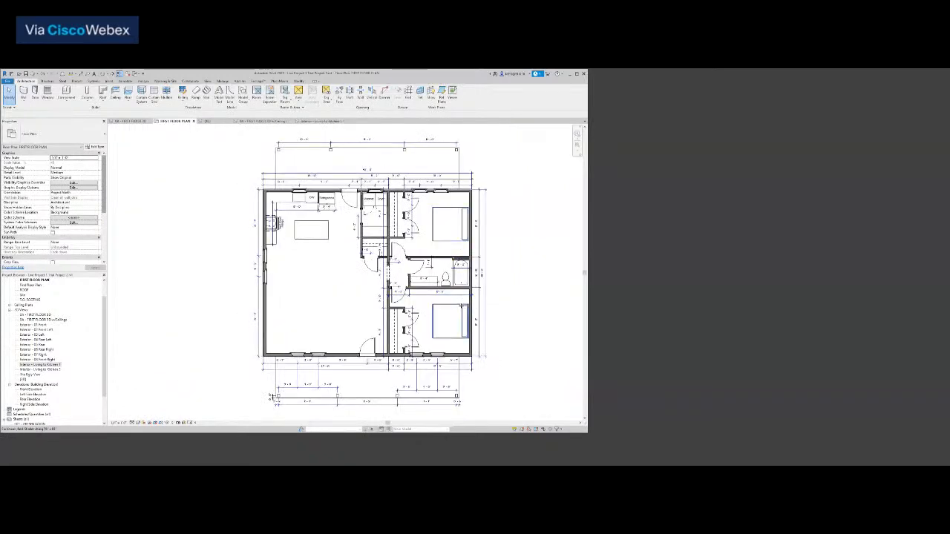
pyautogui.click(460, 307)
pyautogui.click(78, 139)
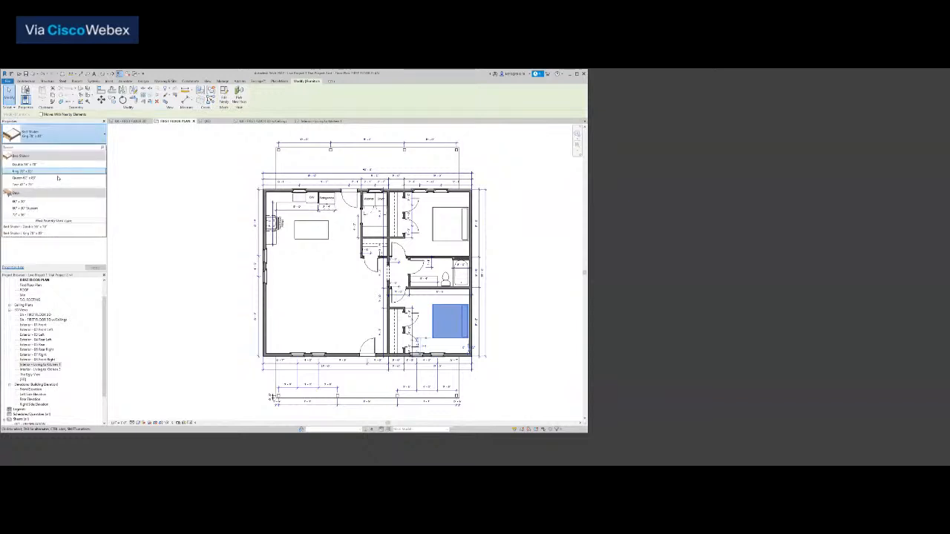
pyautogui.click(59, 179)
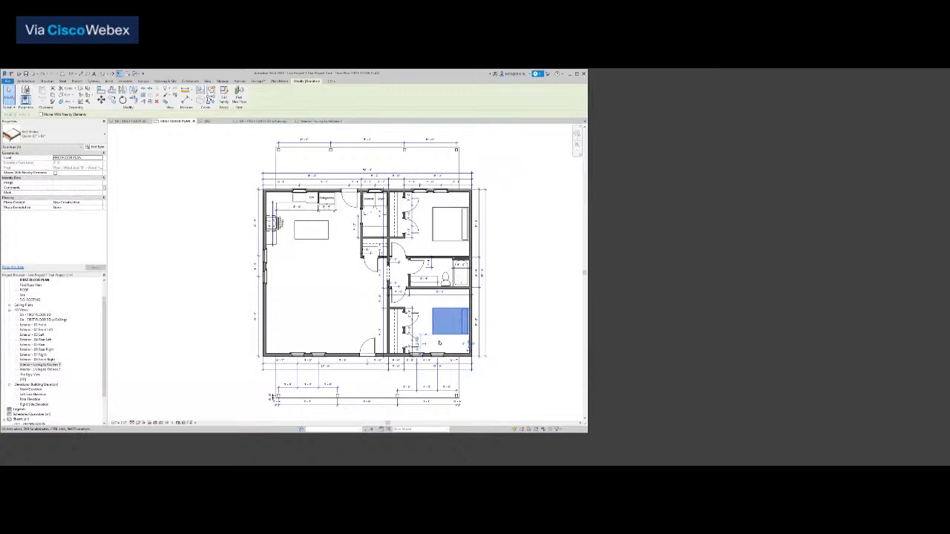
# Measure the clearance between the upper bedroom's bed and the window wall.
pyautogui.scroll(2, 455, 211)
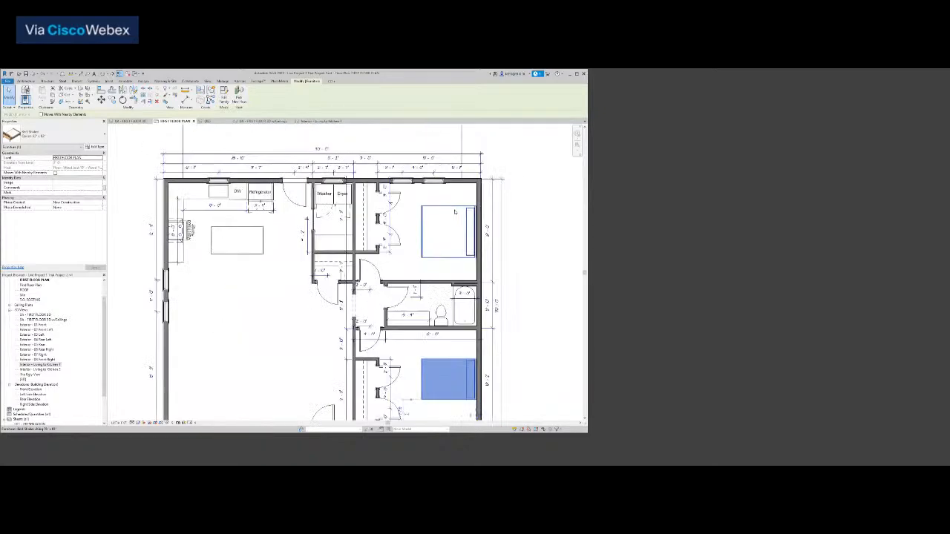
pyautogui.scroll(4, 455, 211)
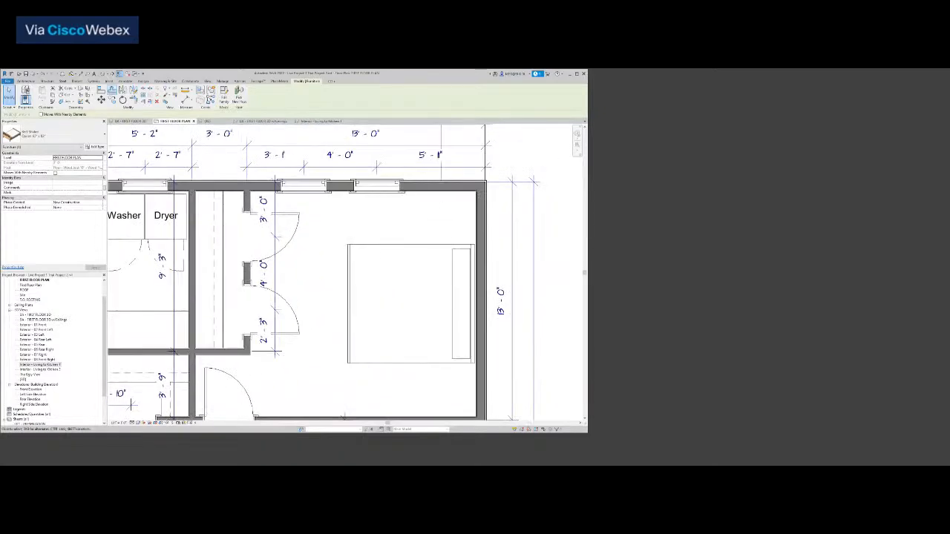
pyautogui.click(72, 74)
pyautogui.click(429, 244)
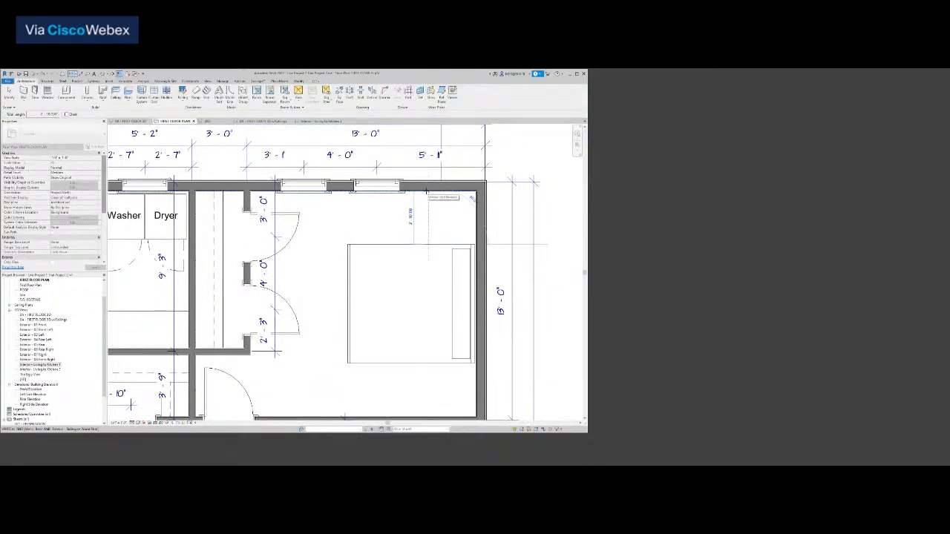
pyautogui.press('Escape')
pyautogui.press('Escape')
pyautogui.scroll(-3, 438, 204)
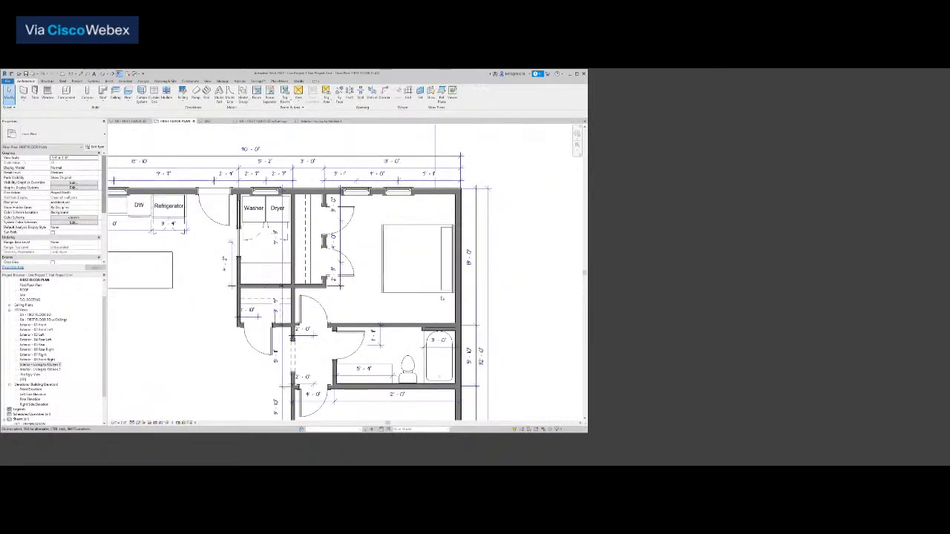
# Rotate the upper bedroom's king bed 90 degrees so its headboard faces the window wall.
pyautogui.scroll(-1, 443, 307)
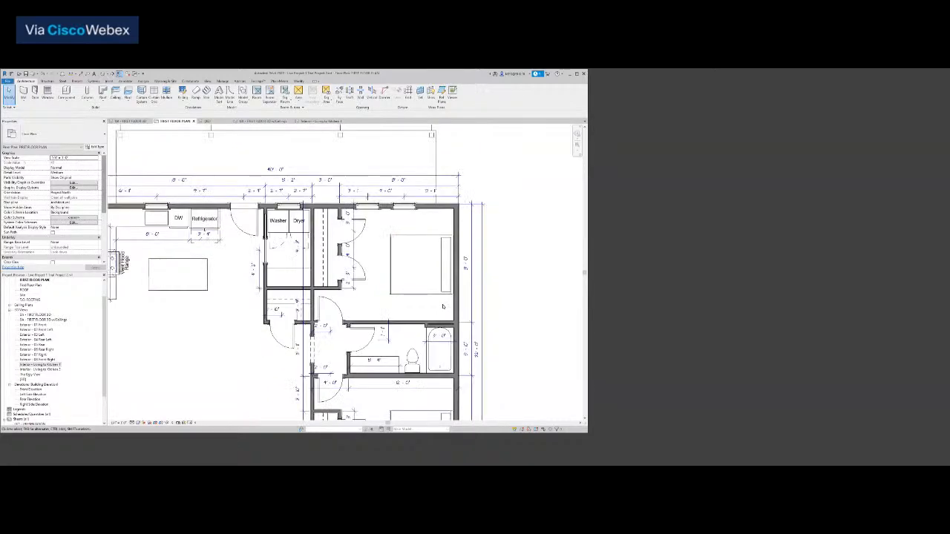
pyautogui.scroll(-2, 438, 258)
pyautogui.moveTo(437, 258); pyautogui.dragTo(446, 246, button='middle')
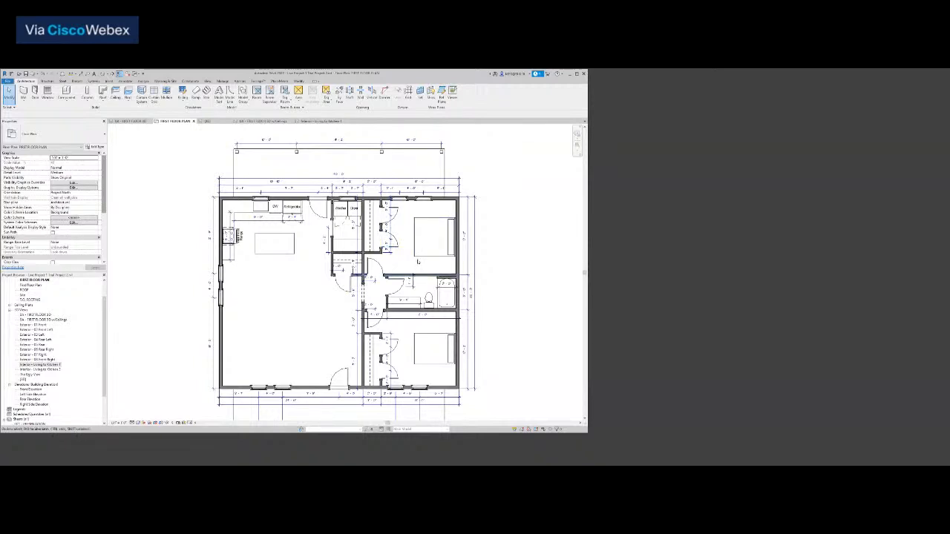
pyautogui.click(426, 220)
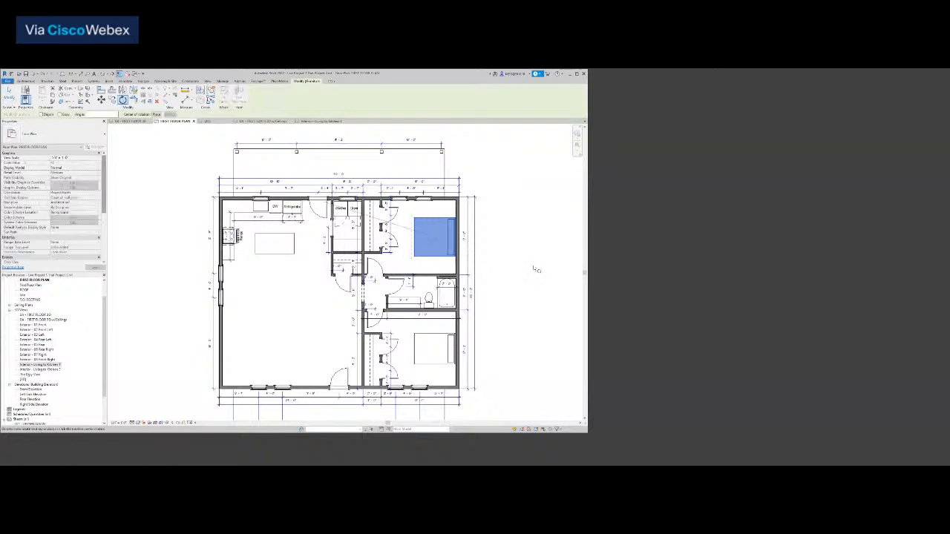
pyautogui.click(505, 220)
pyautogui.write('90')
pyautogui.press('Return')
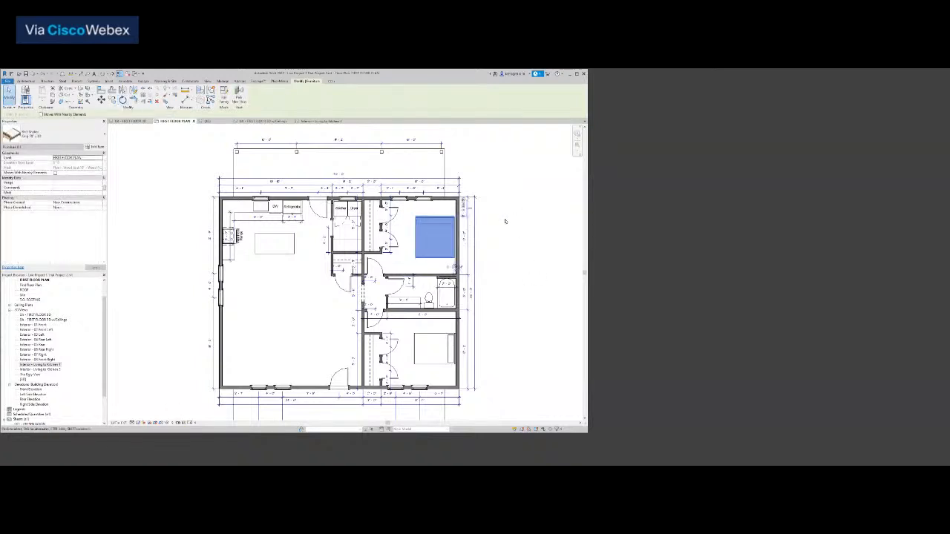
# Move the rotated king bed against the window wall, beneath the upper bedroom's windows.
pyautogui.scroll(4, 420, 216)
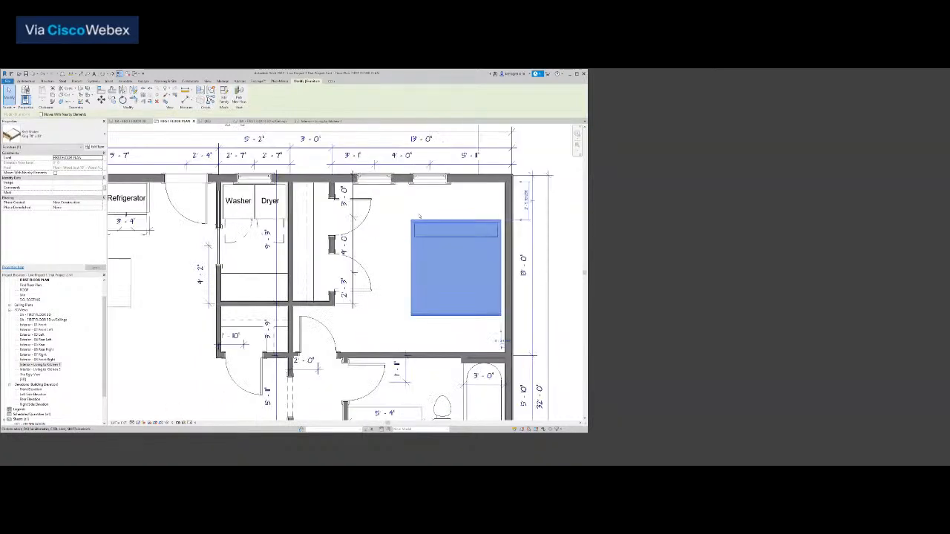
pyautogui.moveTo(443, 220); pyautogui.dragTo(414, 191)
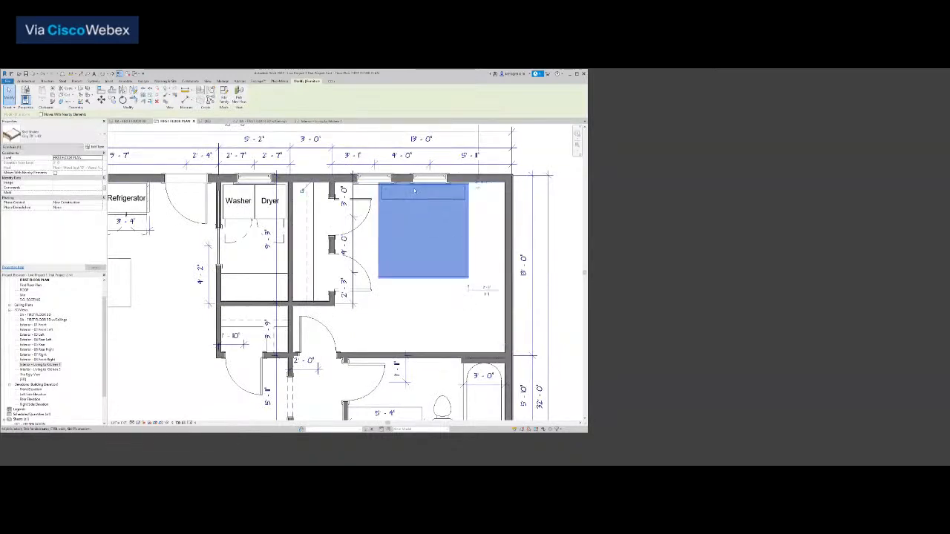
pyautogui.scroll(-1, 483, 215)
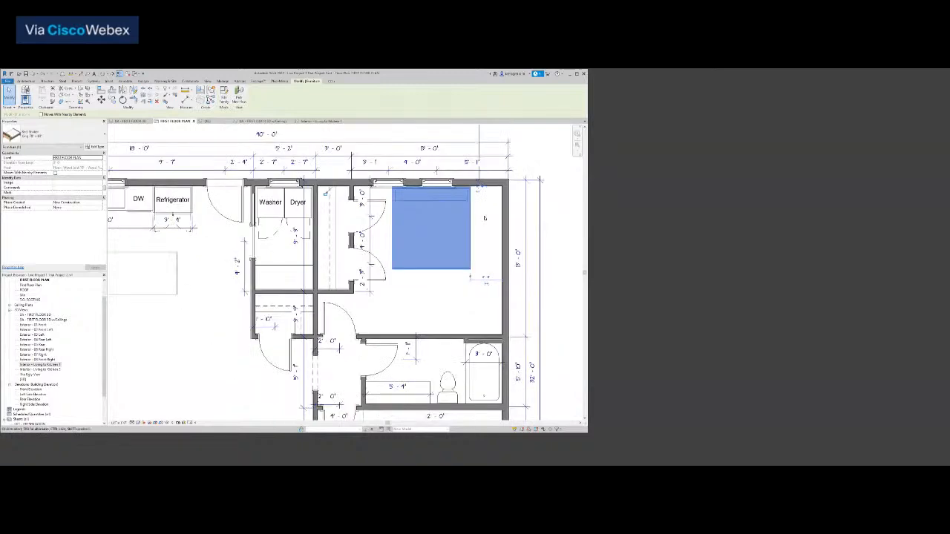
pyautogui.scroll(-2, 485, 218)
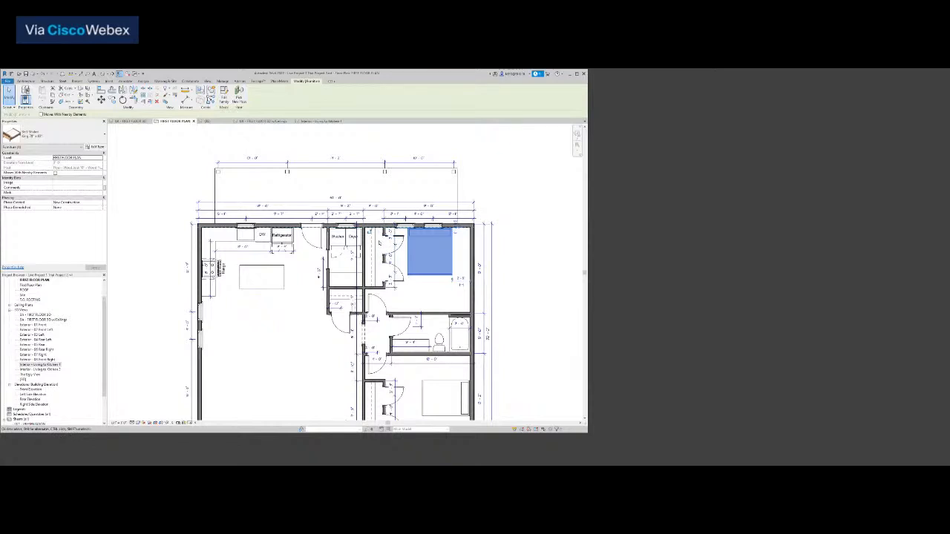
# Undo the king bed's move and rotation, and close the save reminder.
pyautogui.scroll(3, 438, 263)
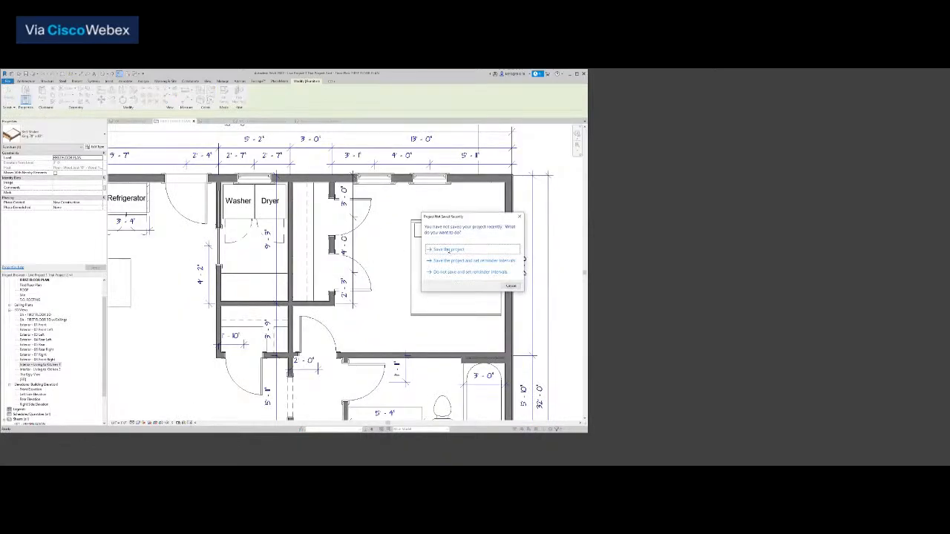
pyautogui.press('Escape')
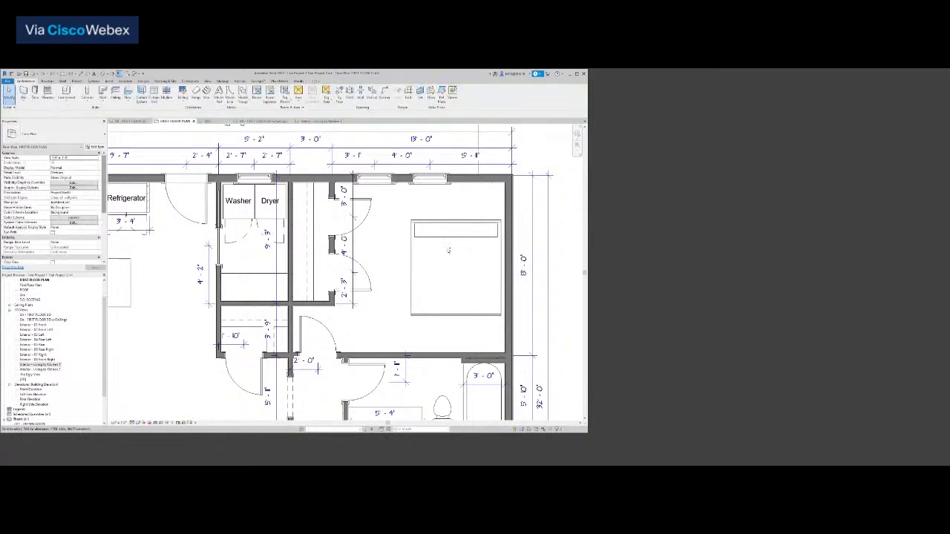
pyautogui.scroll(-3, 448, 251)
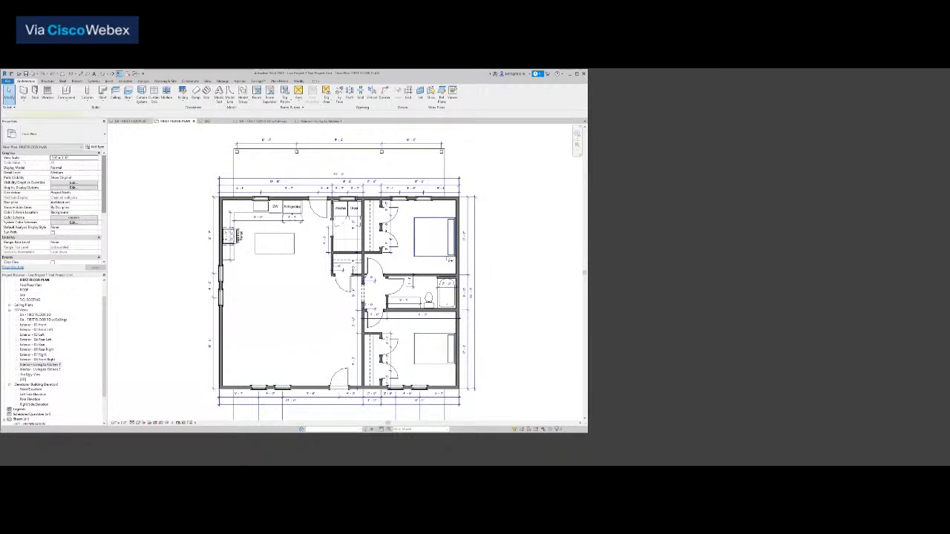
# Try to match the lower bedroom's bed to the upper bedroom's bed type using Match Type.
pyautogui.click(445, 260)
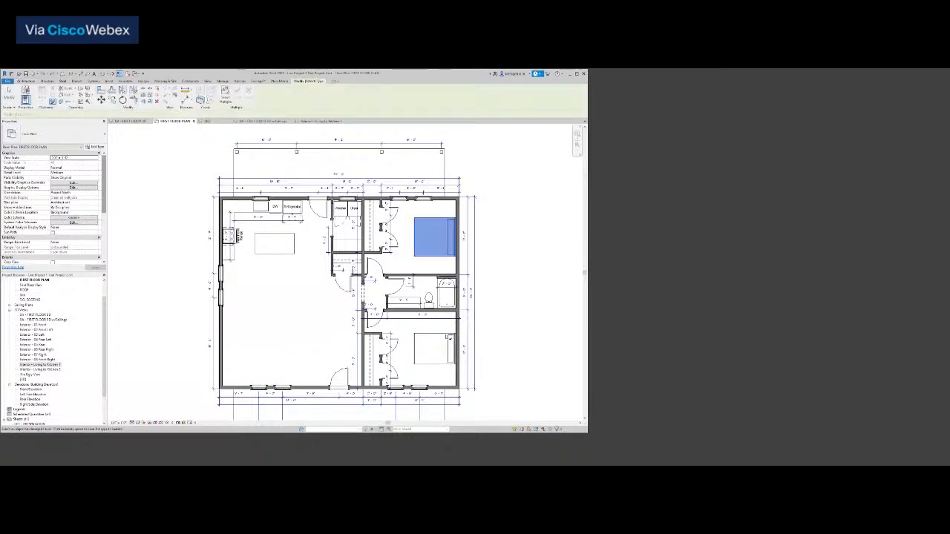
pyautogui.click(447, 341)
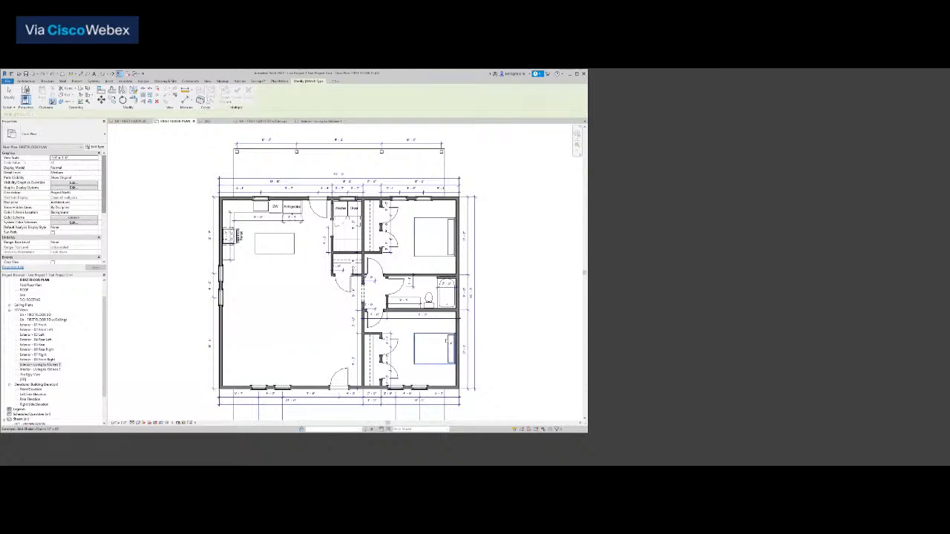
pyautogui.press('Escape')
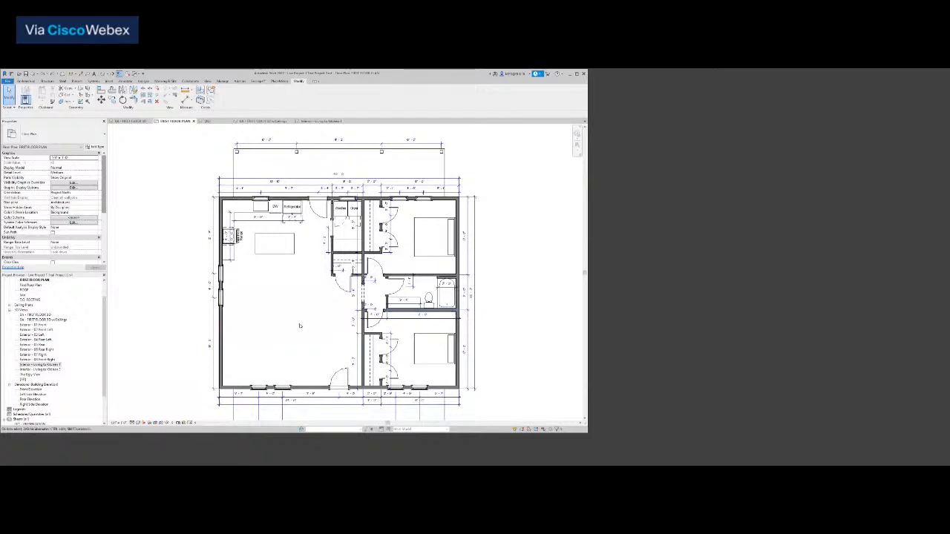
# Switch to the first floor 3D view and inspect the beds in both bedrooms.
pyautogui.scroll(-2, 300, 326)
pyautogui.click(121, 121)
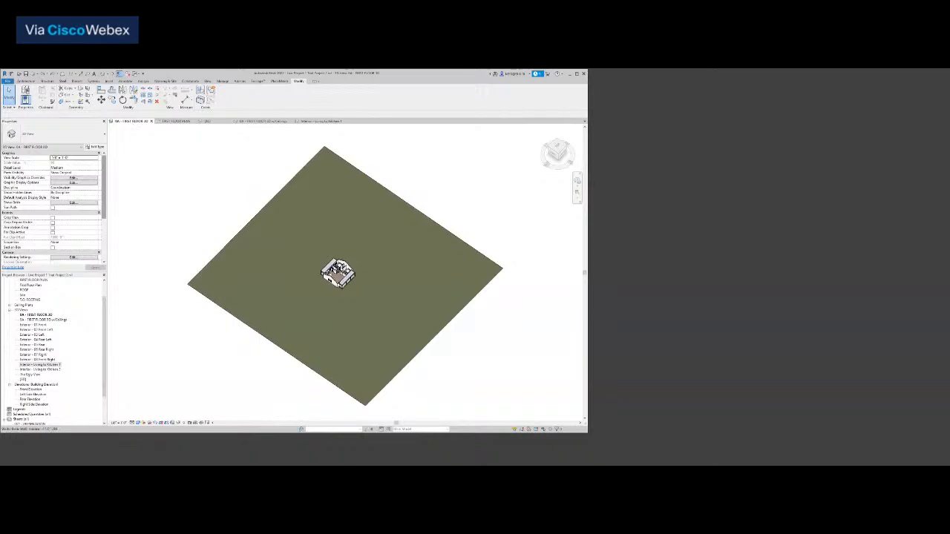
pyautogui.scroll(10, 337, 273)
pyautogui.scroll(2, 283, 277)
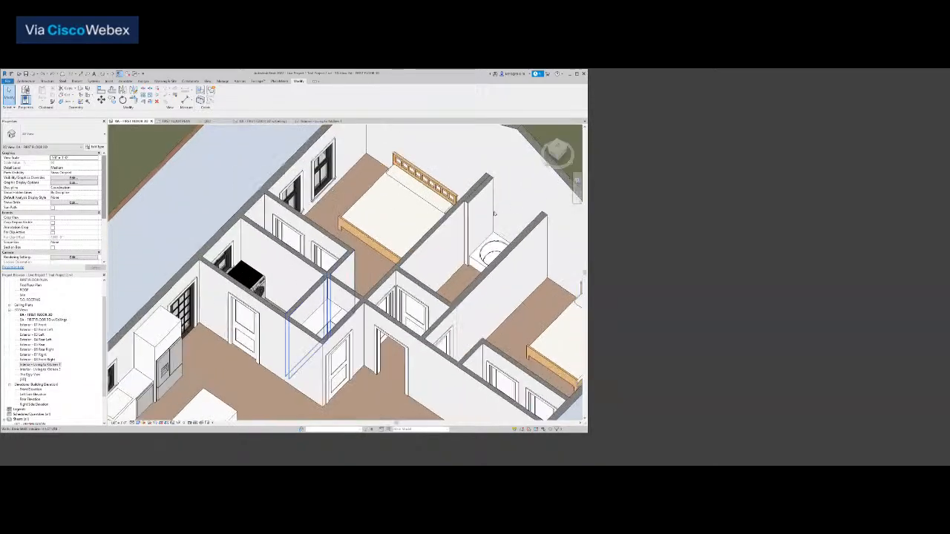
pyautogui.scroll(1, 523, 156)
pyautogui.keyDown('shift'); pyautogui.moveTo(523, 156); pyautogui.dragTo(403, 157, button='middle'); pyautogui.keyUp('shift')
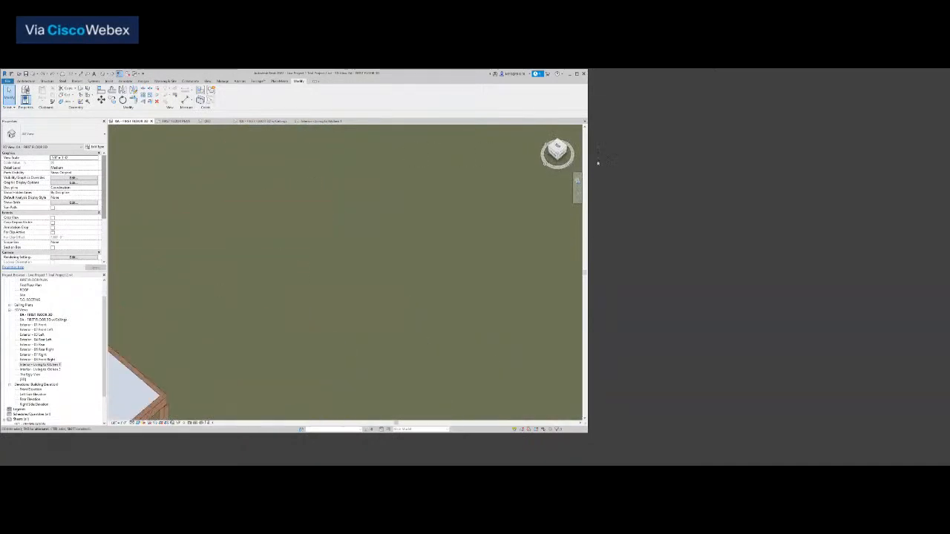
# Examine the kitchen, living area and furnished bedrooms in the 3D model from opposite sides of the house.
pyautogui.scroll(-2, 598, 163)
pyautogui.scroll(-2, 248, 288)
pyautogui.scroll(5, 190, 281)
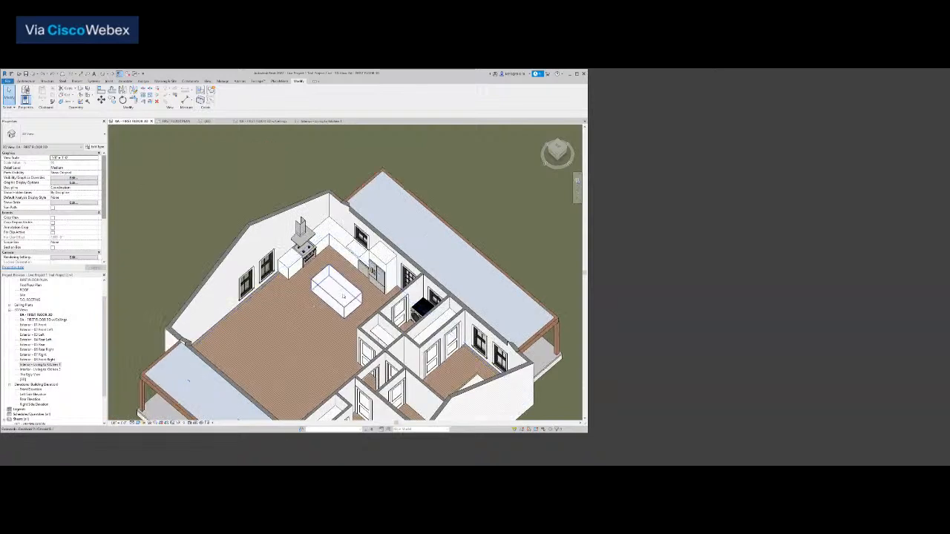
pyautogui.scroll(2, 343, 297)
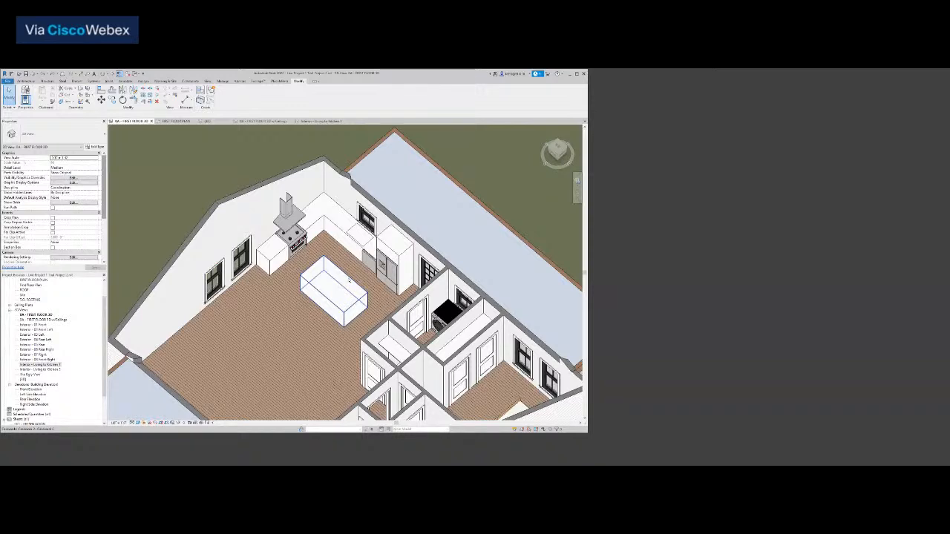
pyautogui.scroll(-2, 349, 281)
pyautogui.scroll(-1, 374, 236)
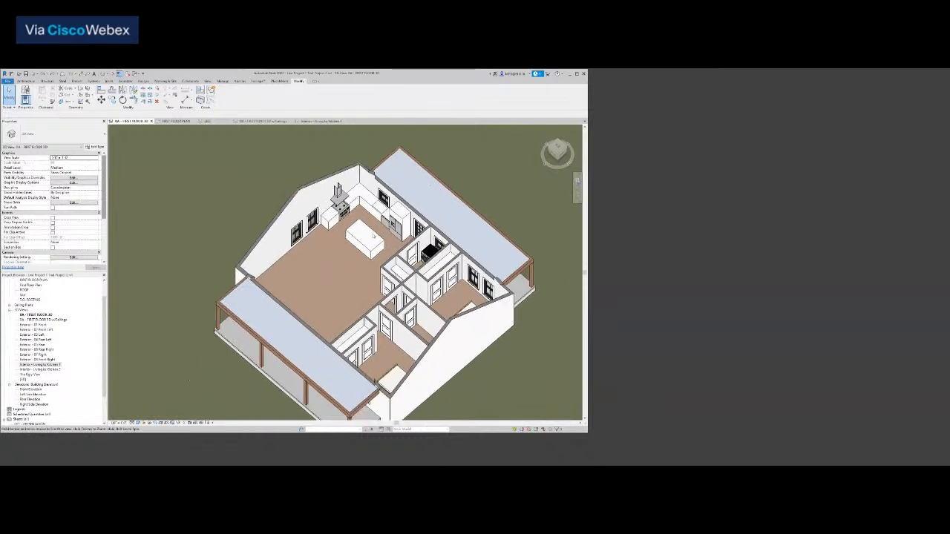
pyautogui.scroll(-1, 373, 236)
pyautogui.scroll(-1, 370, 270)
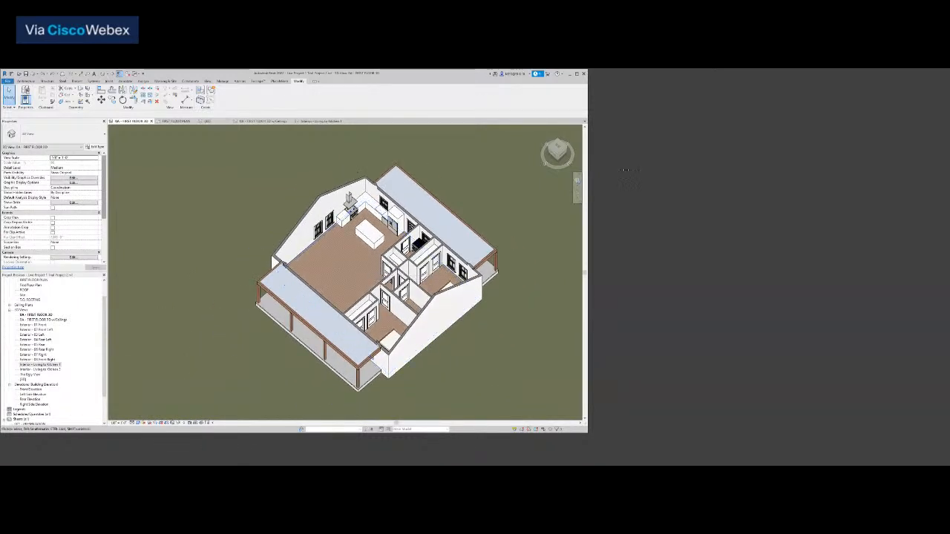
pyautogui.moveTo(556, 155); pyautogui.dragTo(217, 155)
pyautogui.moveTo(536, 243); pyautogui.dragTo(422, 278, button='middle')
pyautogui.scroll(1, 433, 300)
pyautogui.scroll(-1, 433, 300)
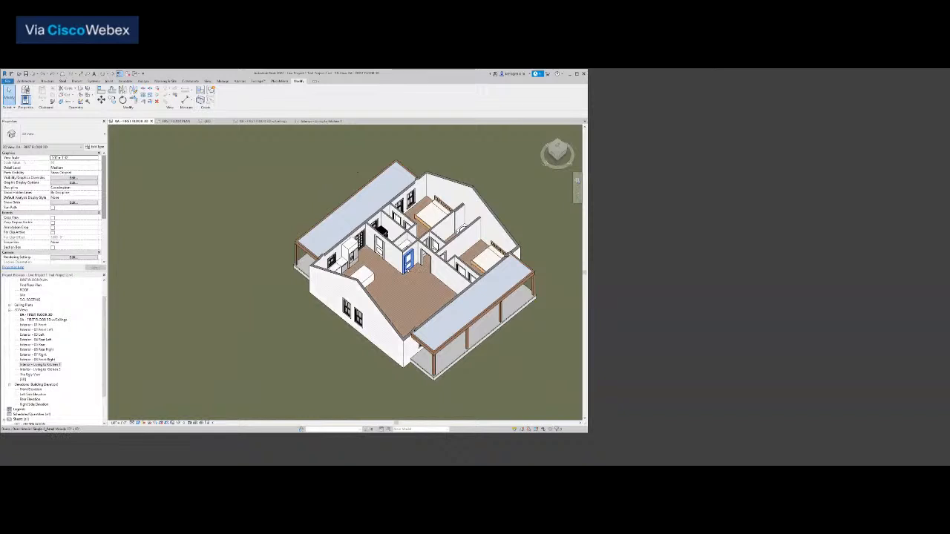